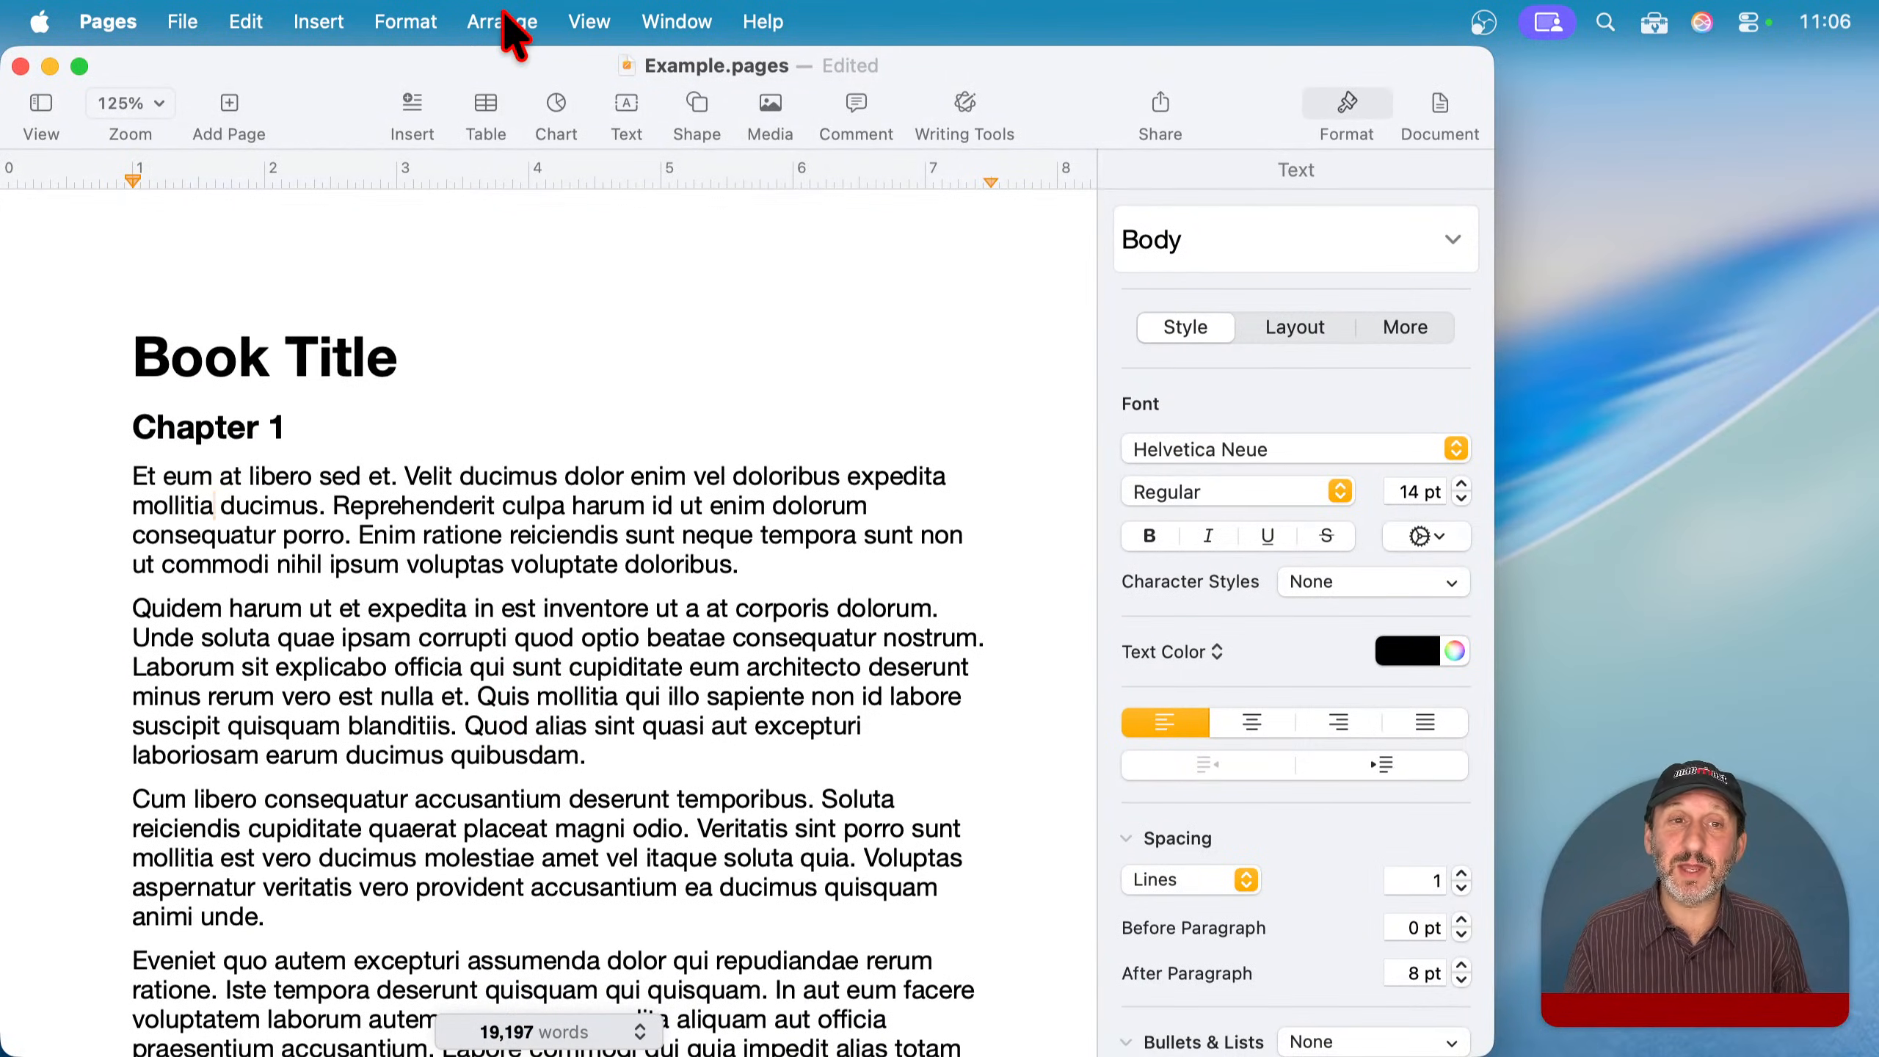
- Show the document's layout outlines, look over the header and body areas on the pages, and hide the outlines again
left_click(588, 22)
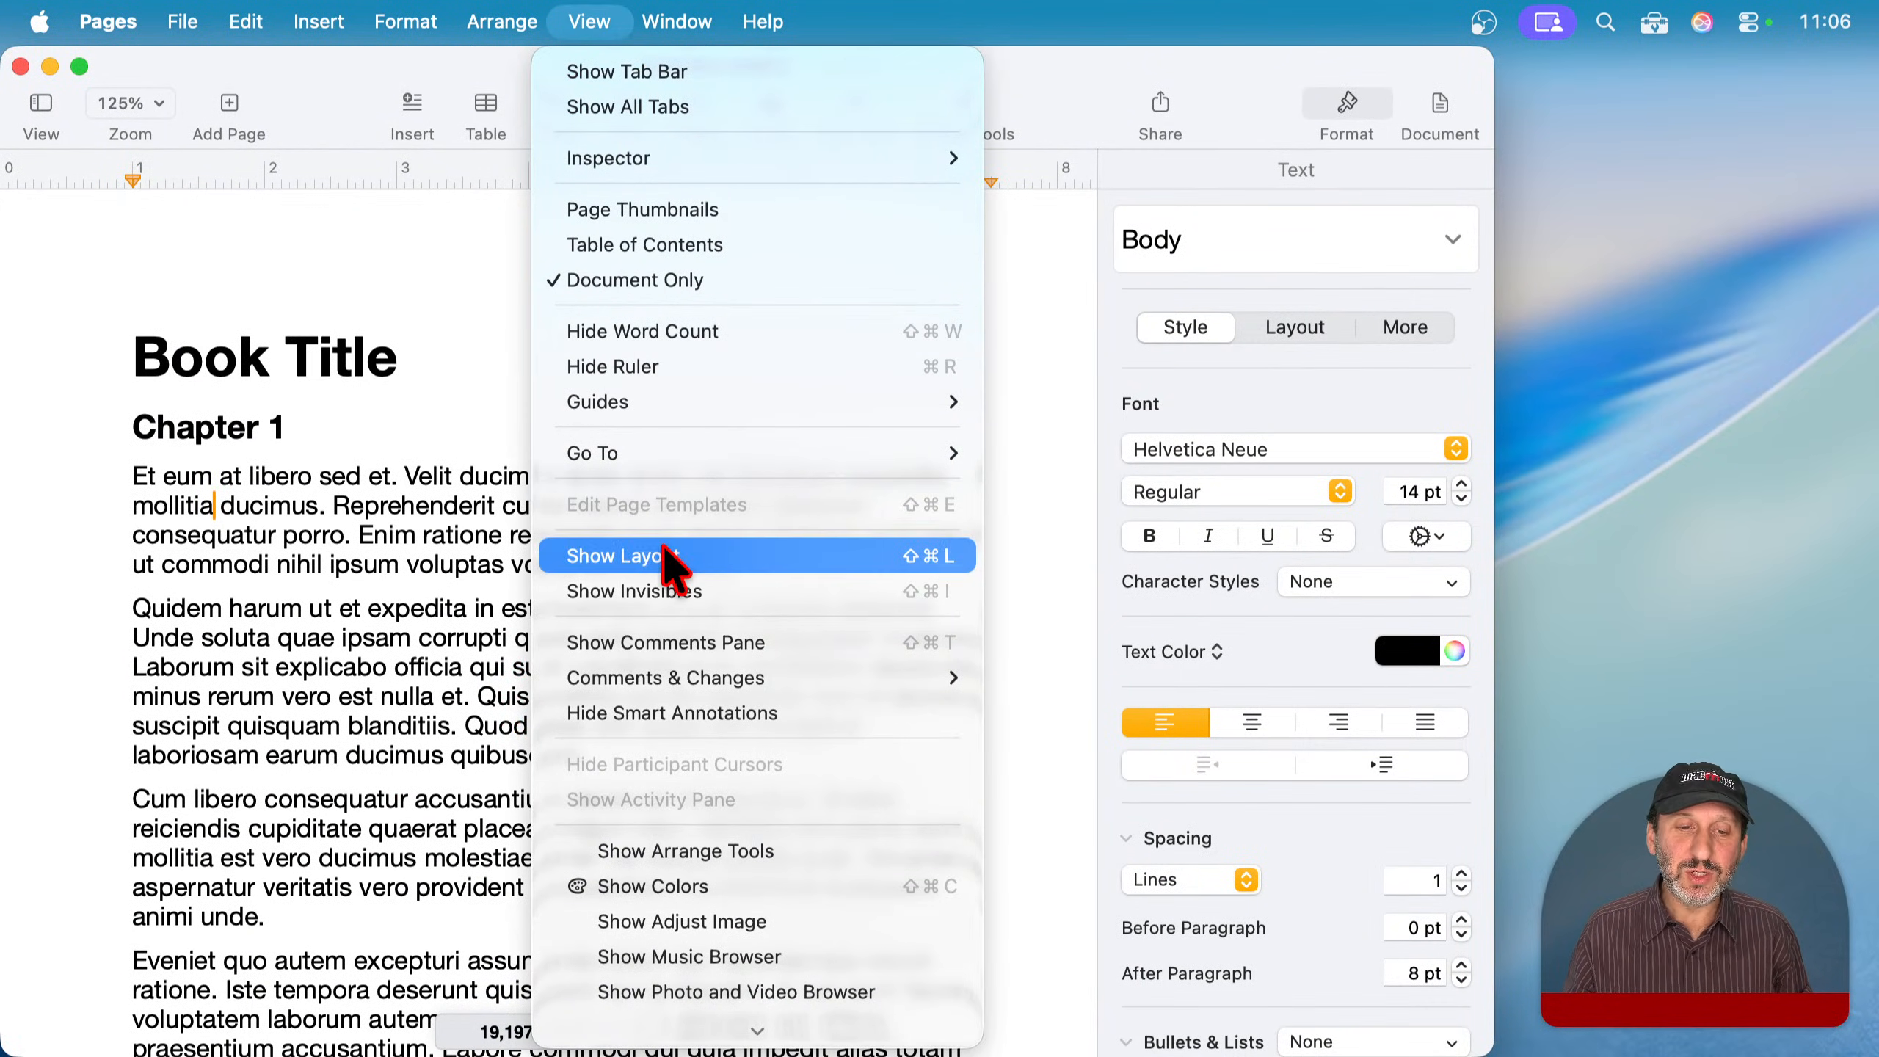
left_click(625, 556)
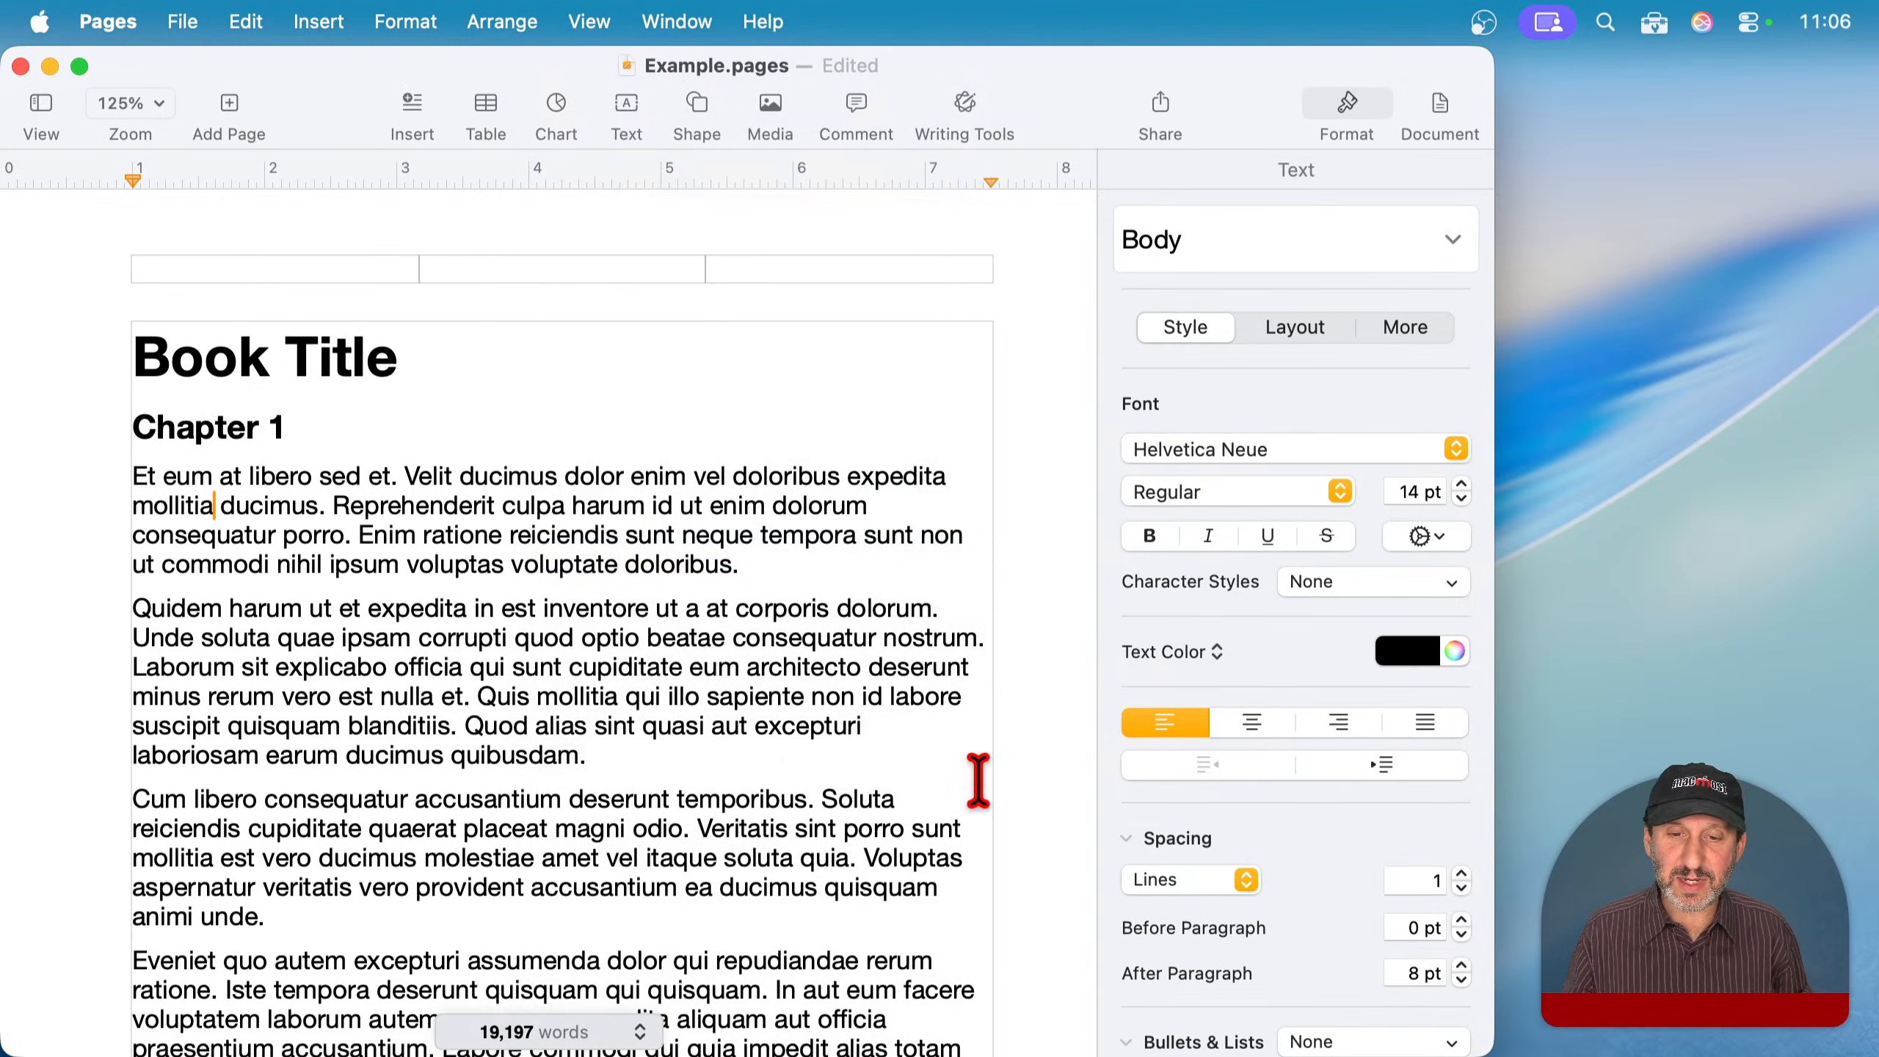
scroll(998, 701, "down", 15)
scroll(960, 834, "up", 15)
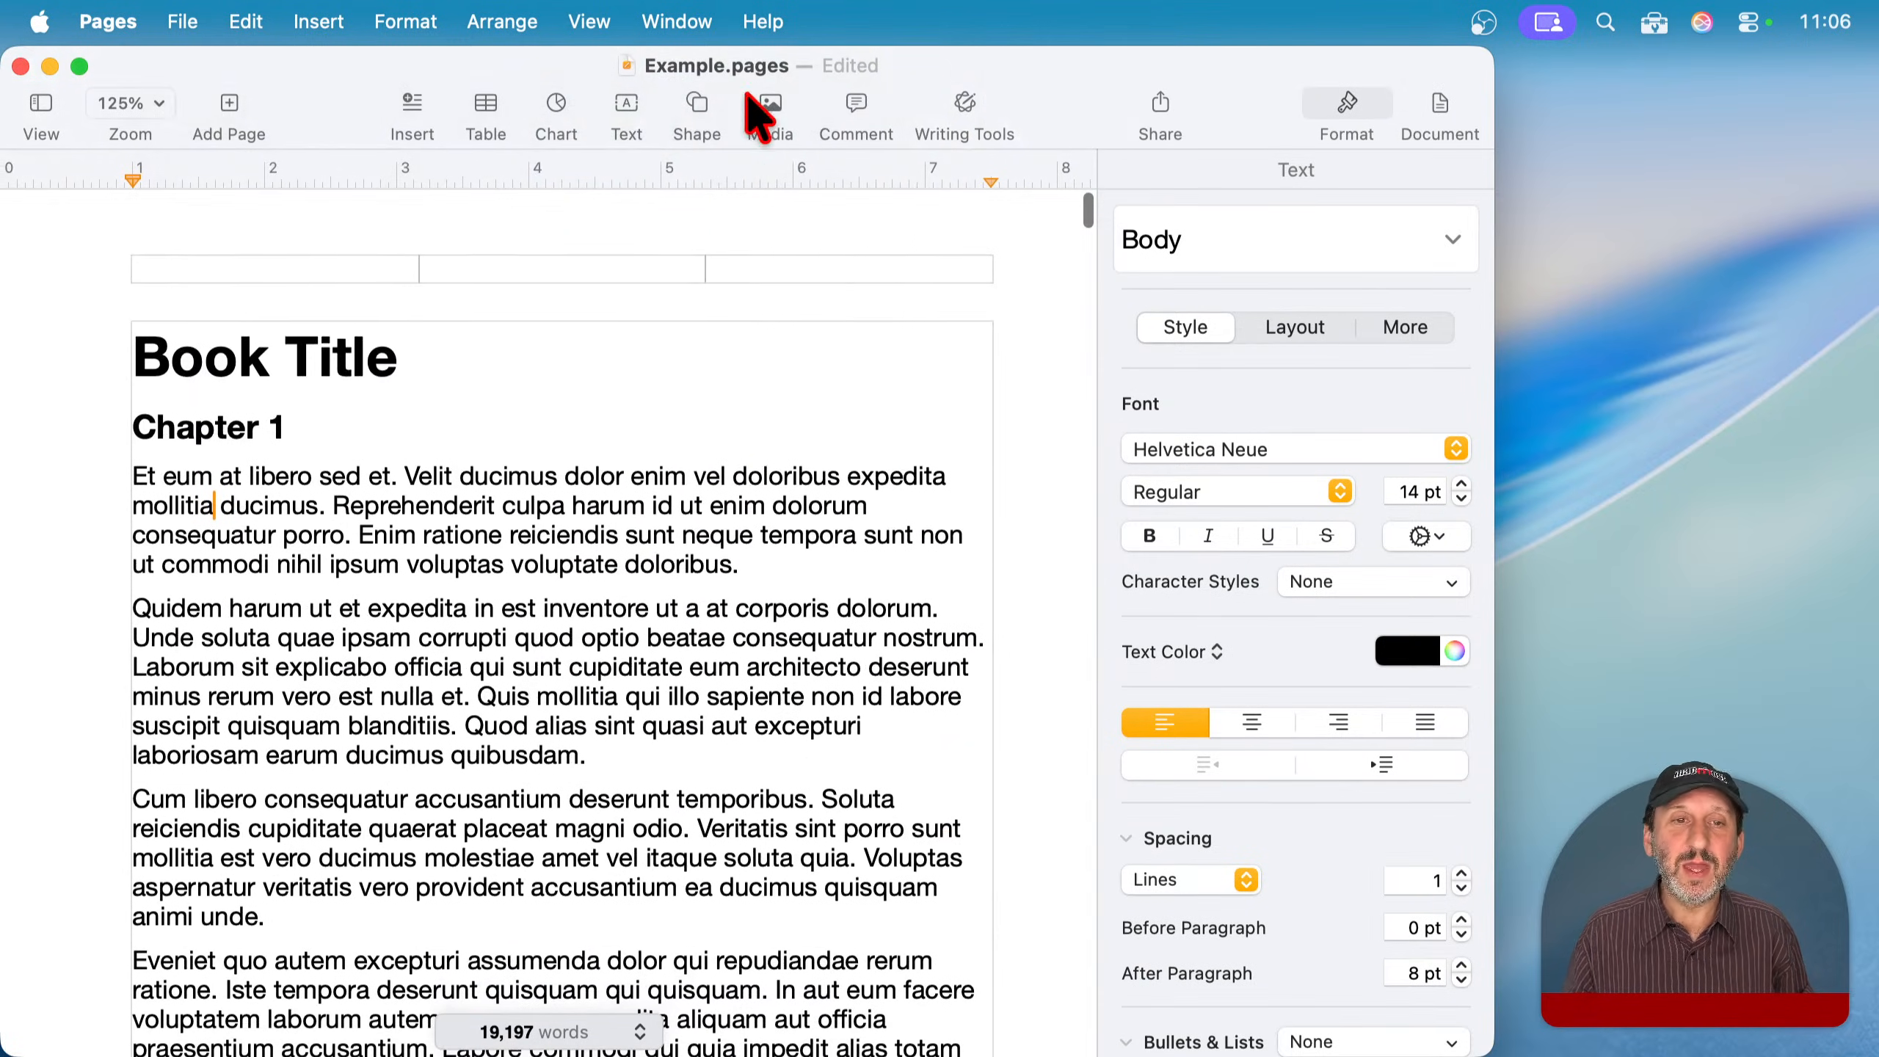
left_click(587, 26)
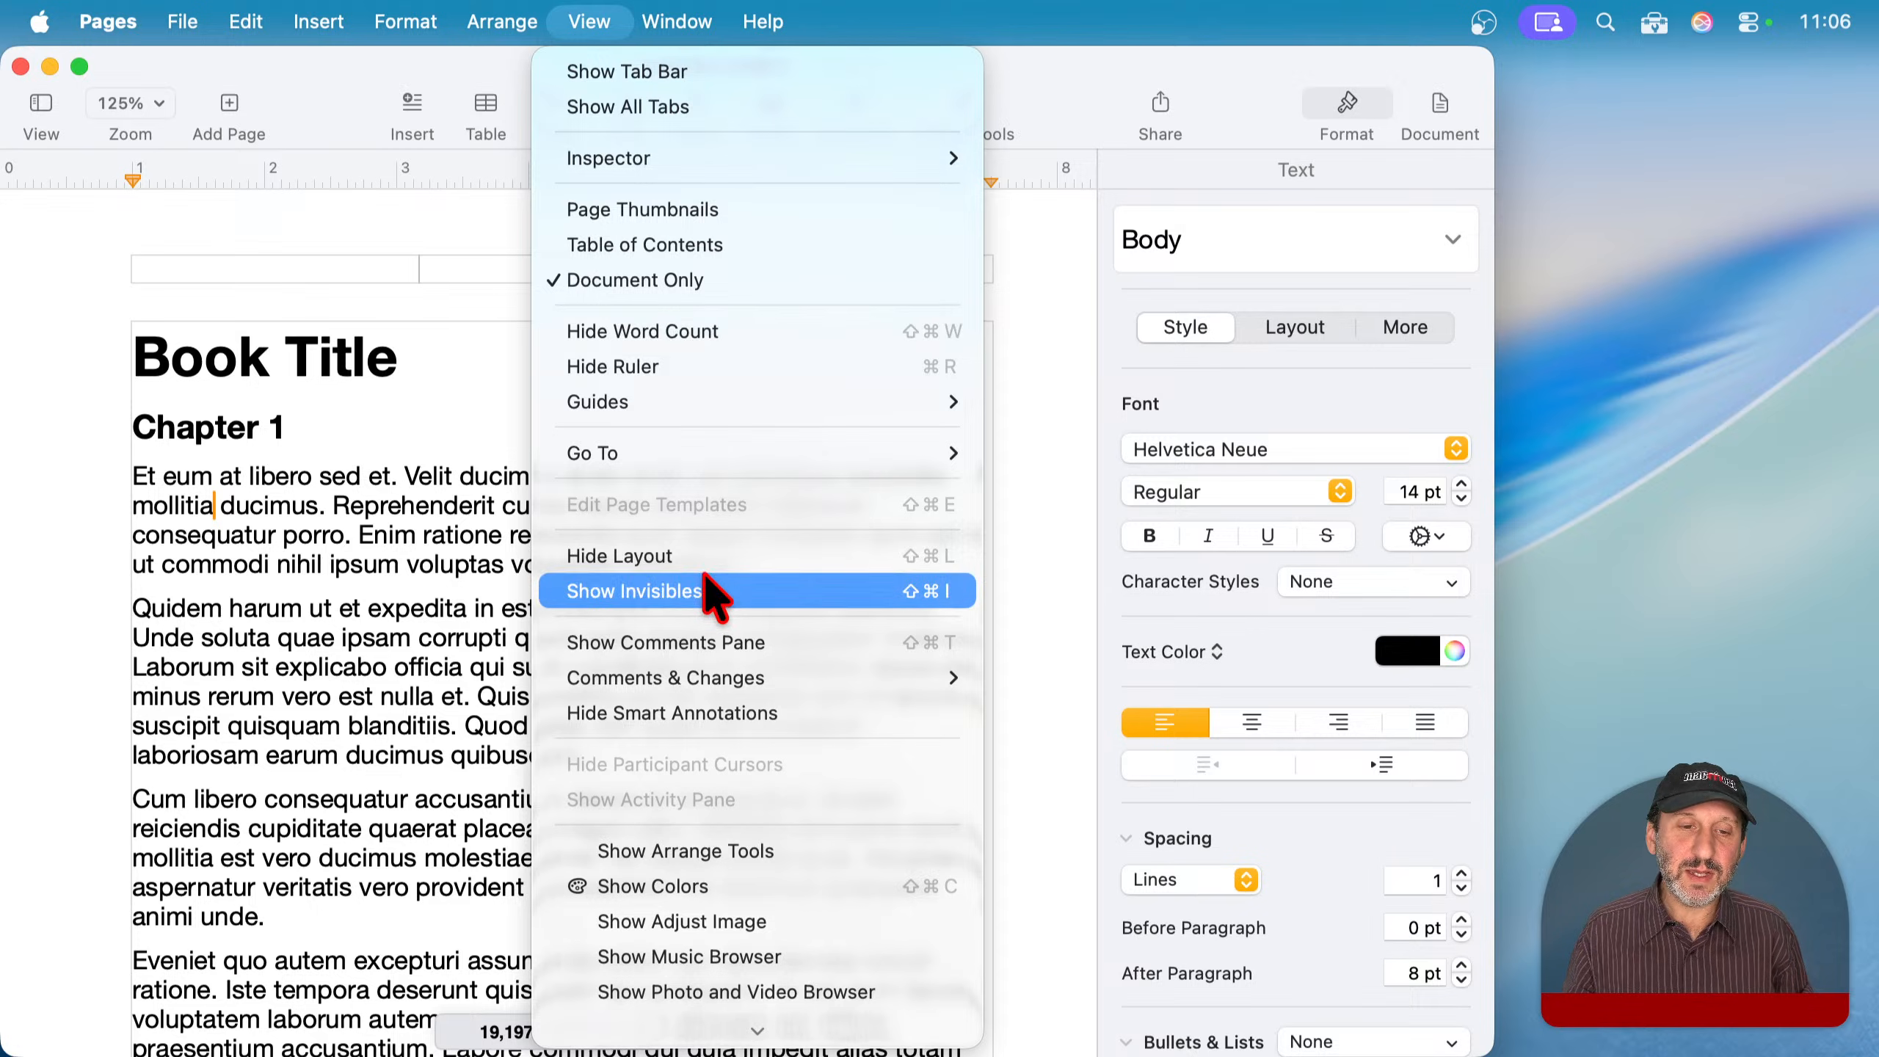
left_click(602, 555)
- Check the Convert to Page Layout option and the document's Document Body and margin settings, and return to the text formatting settings
left_click(200, 21)
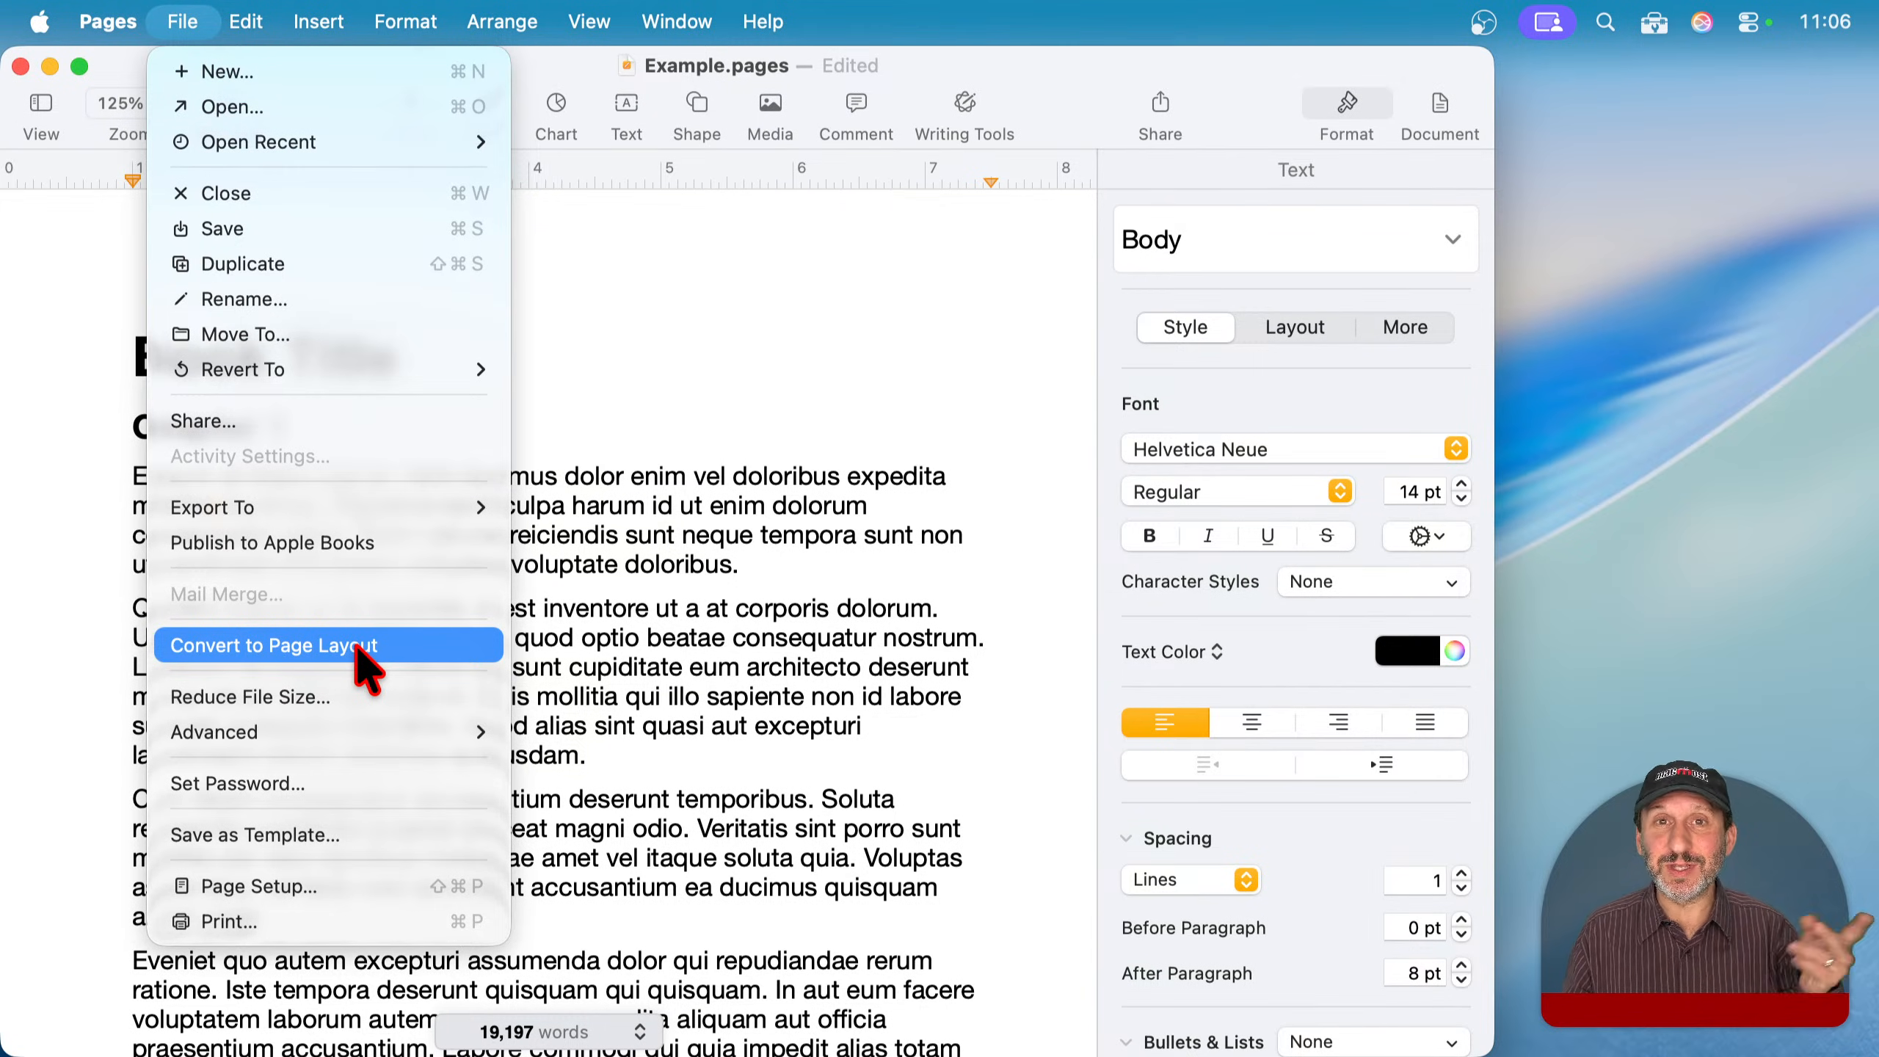
left_click(777, 341)
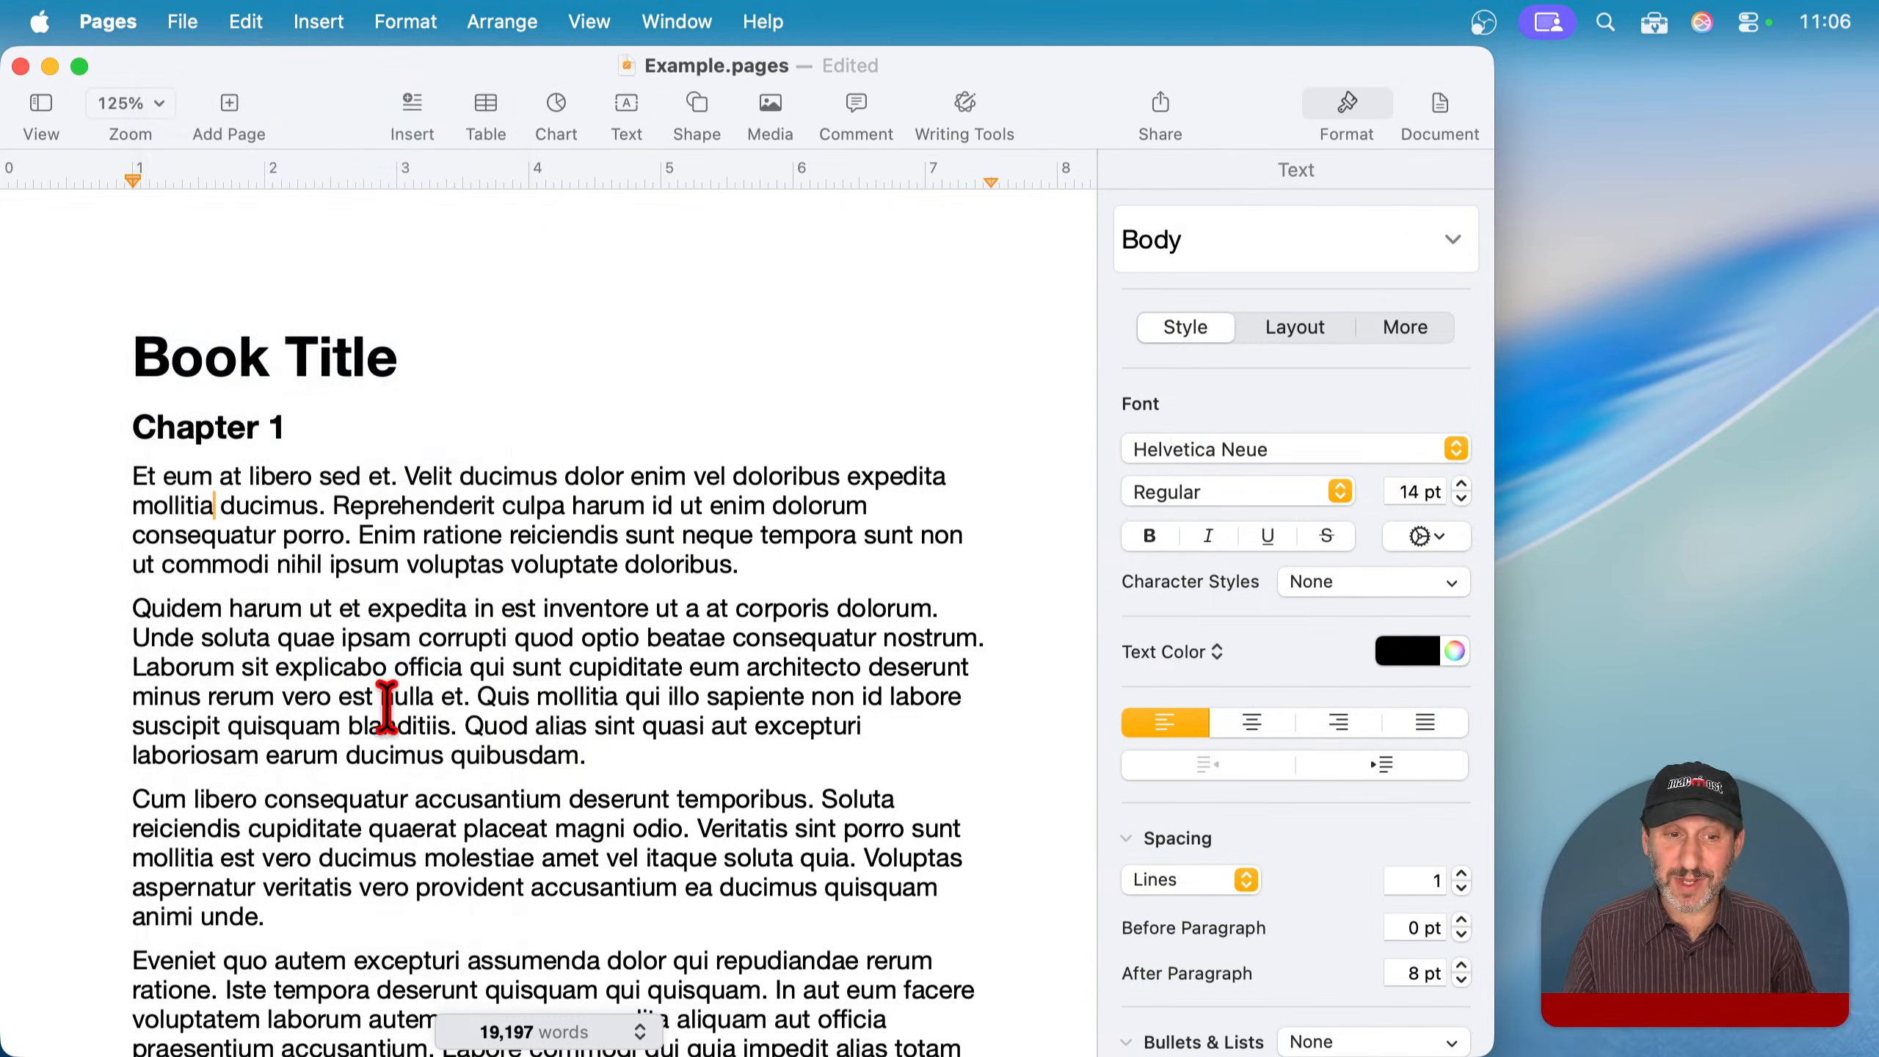
left_click(1440, 111)
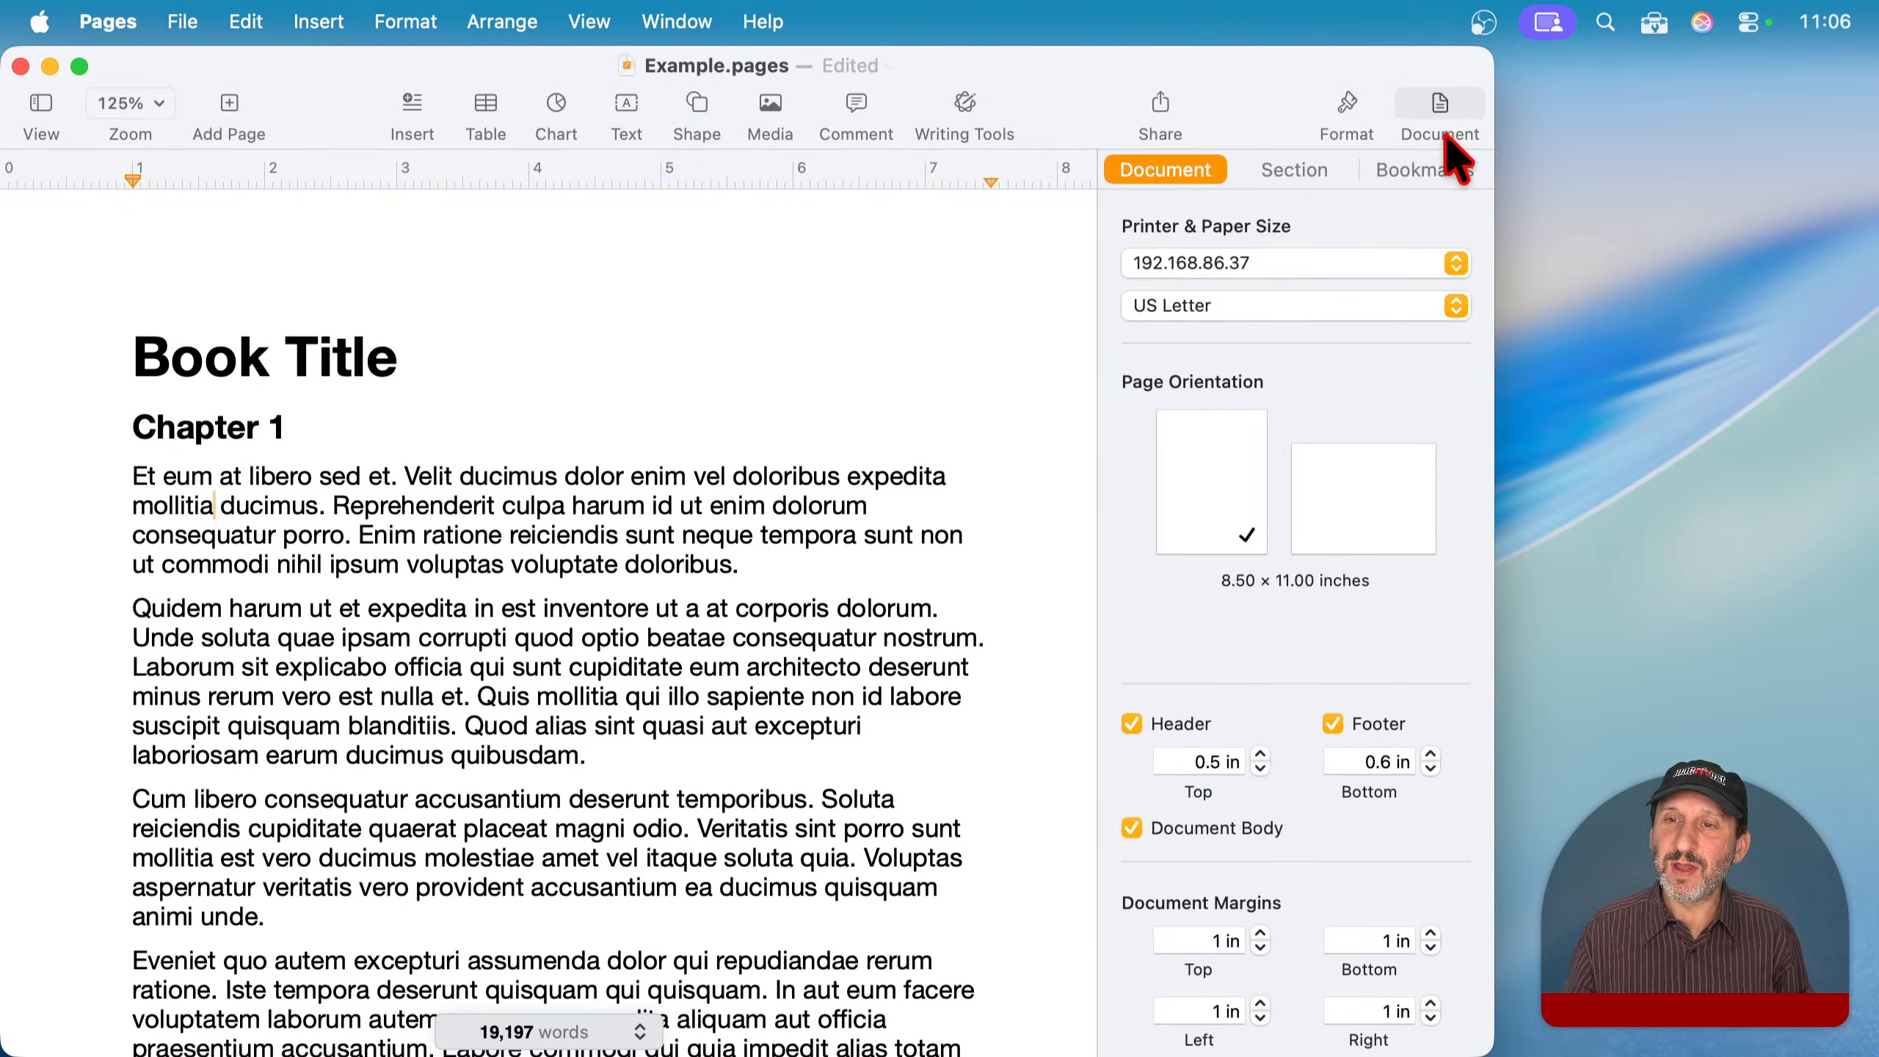
scroll(1268, 770, "down", 3)
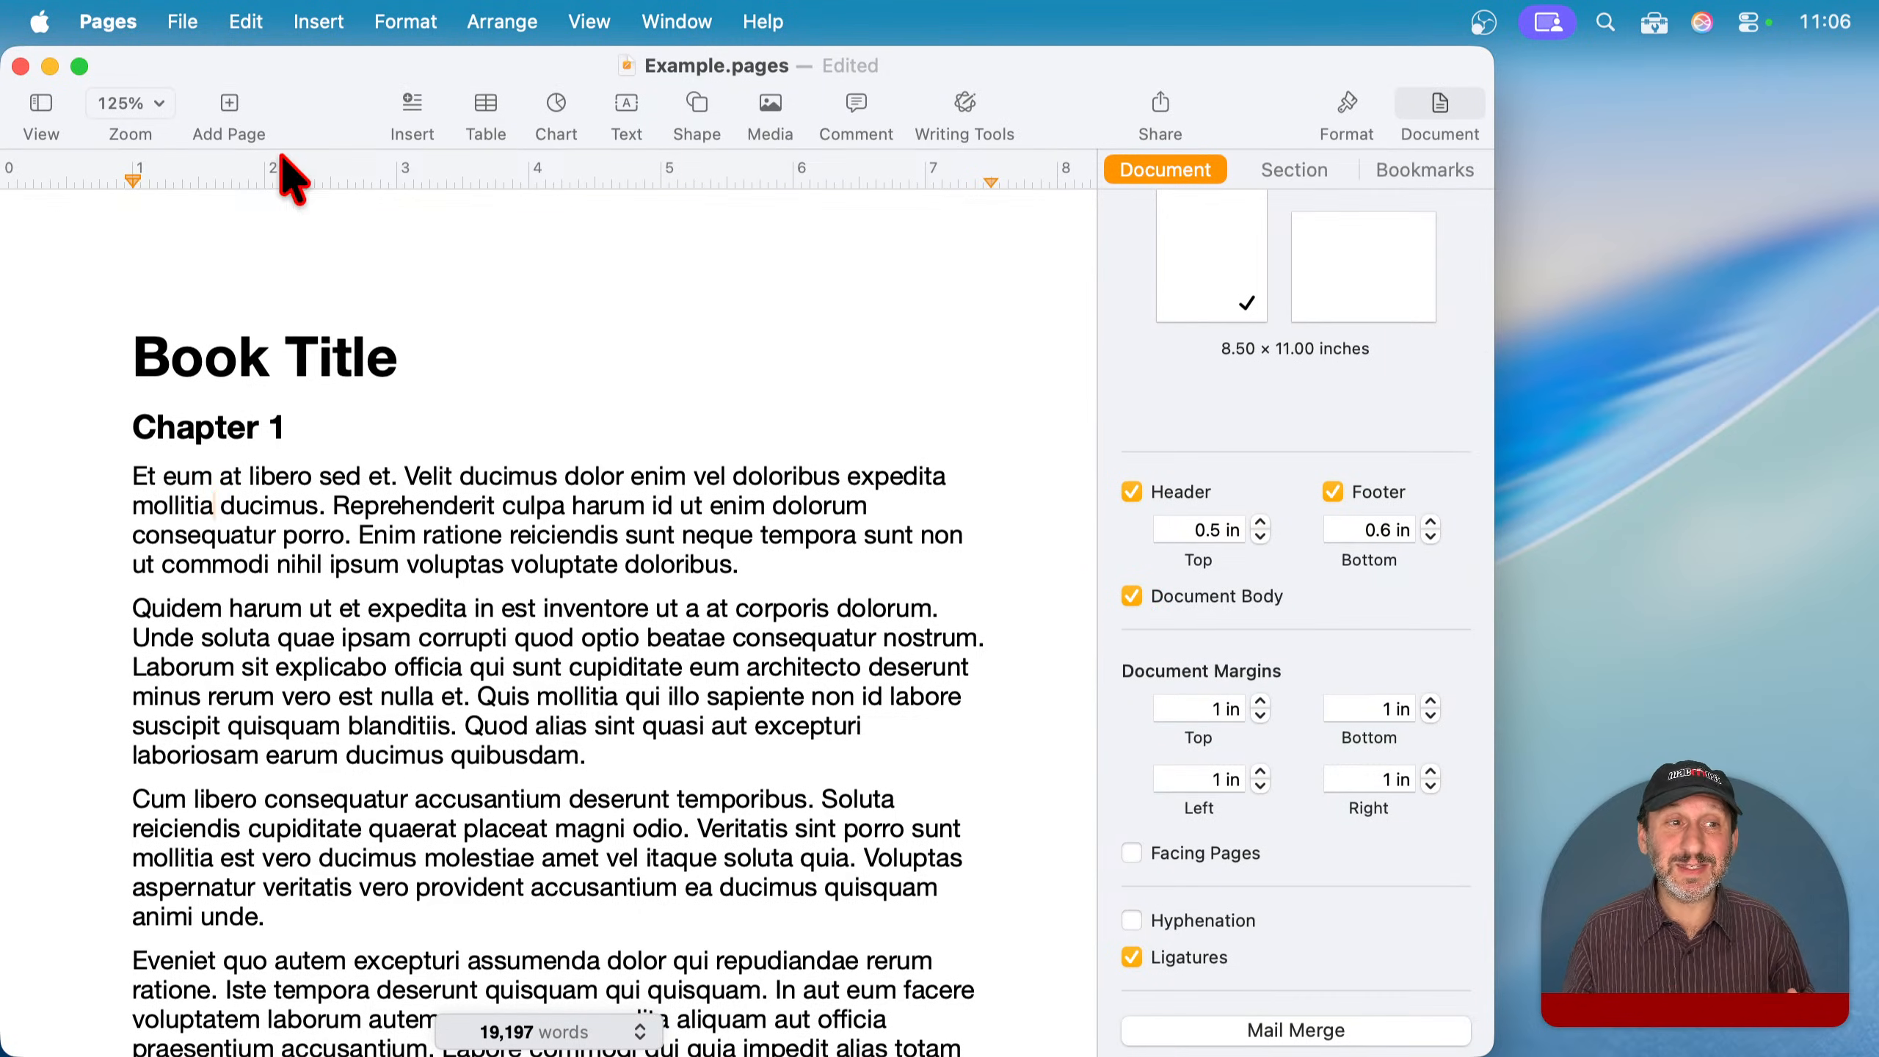
left_click(180, 20)
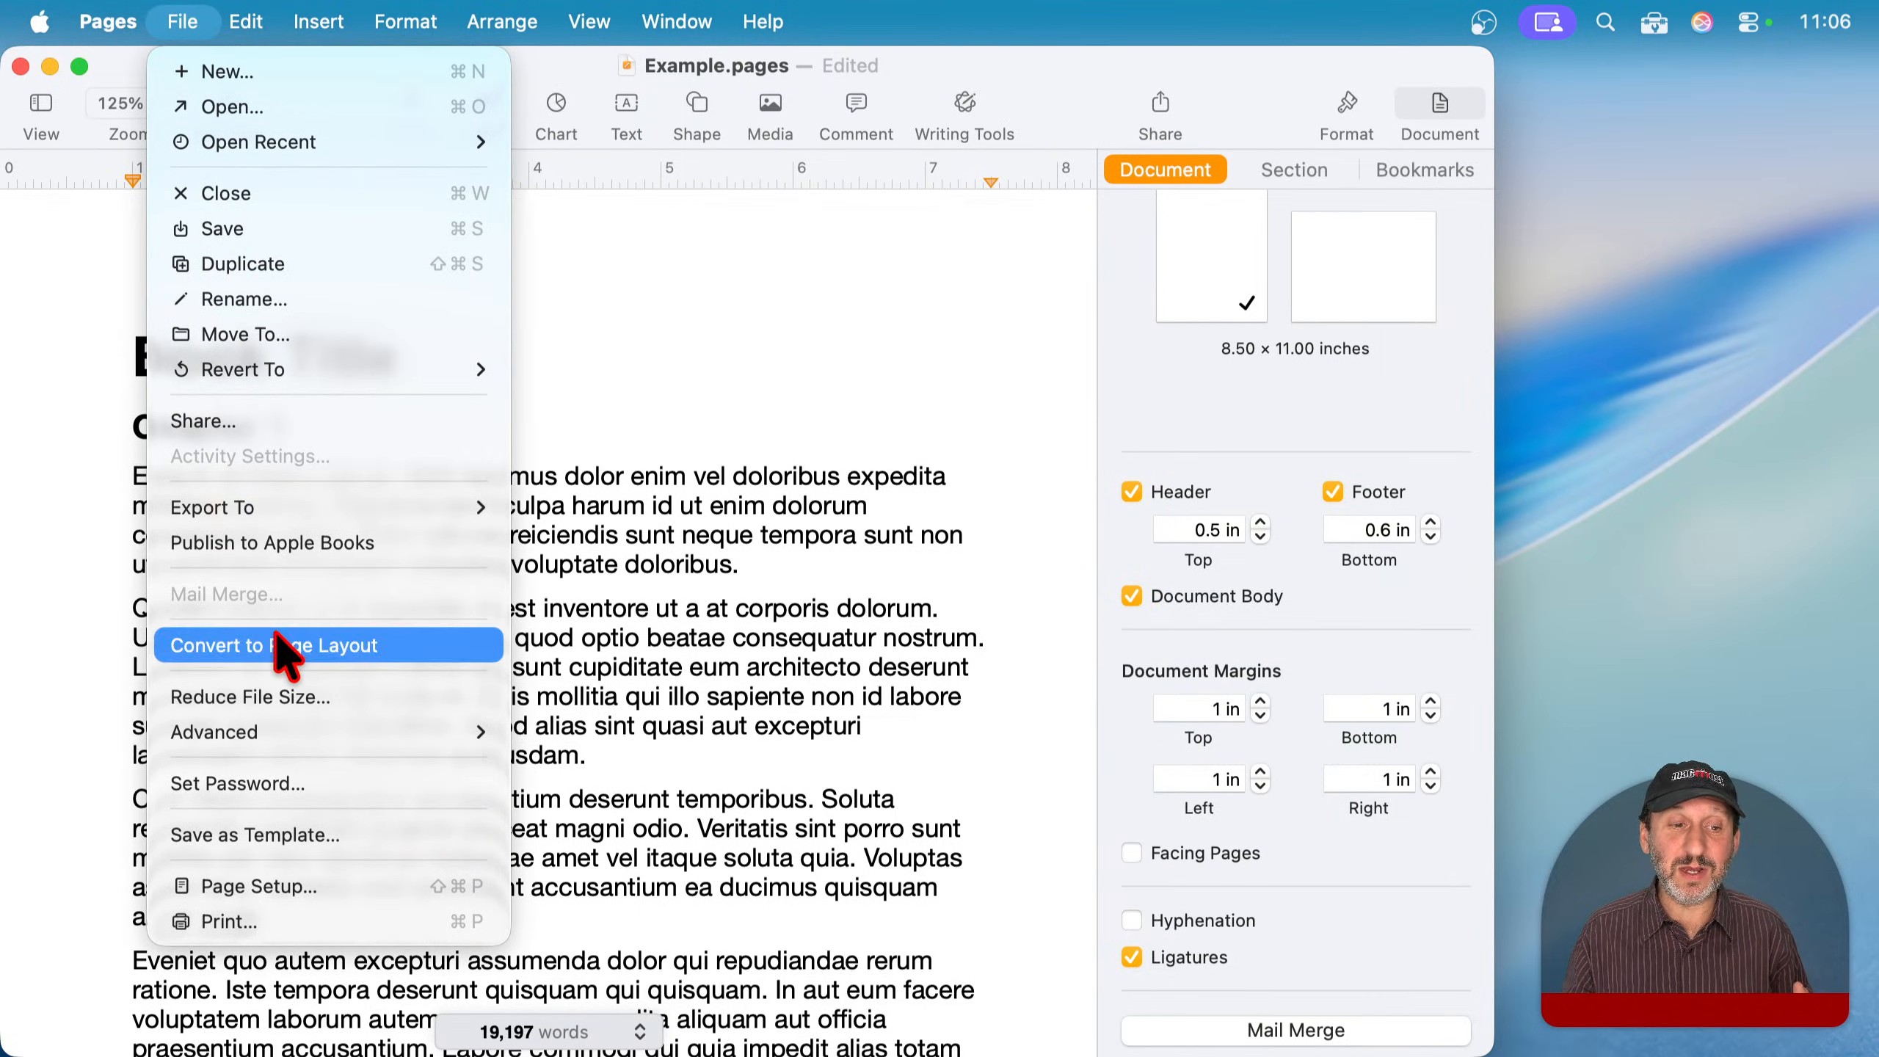
left_click(733, 375)
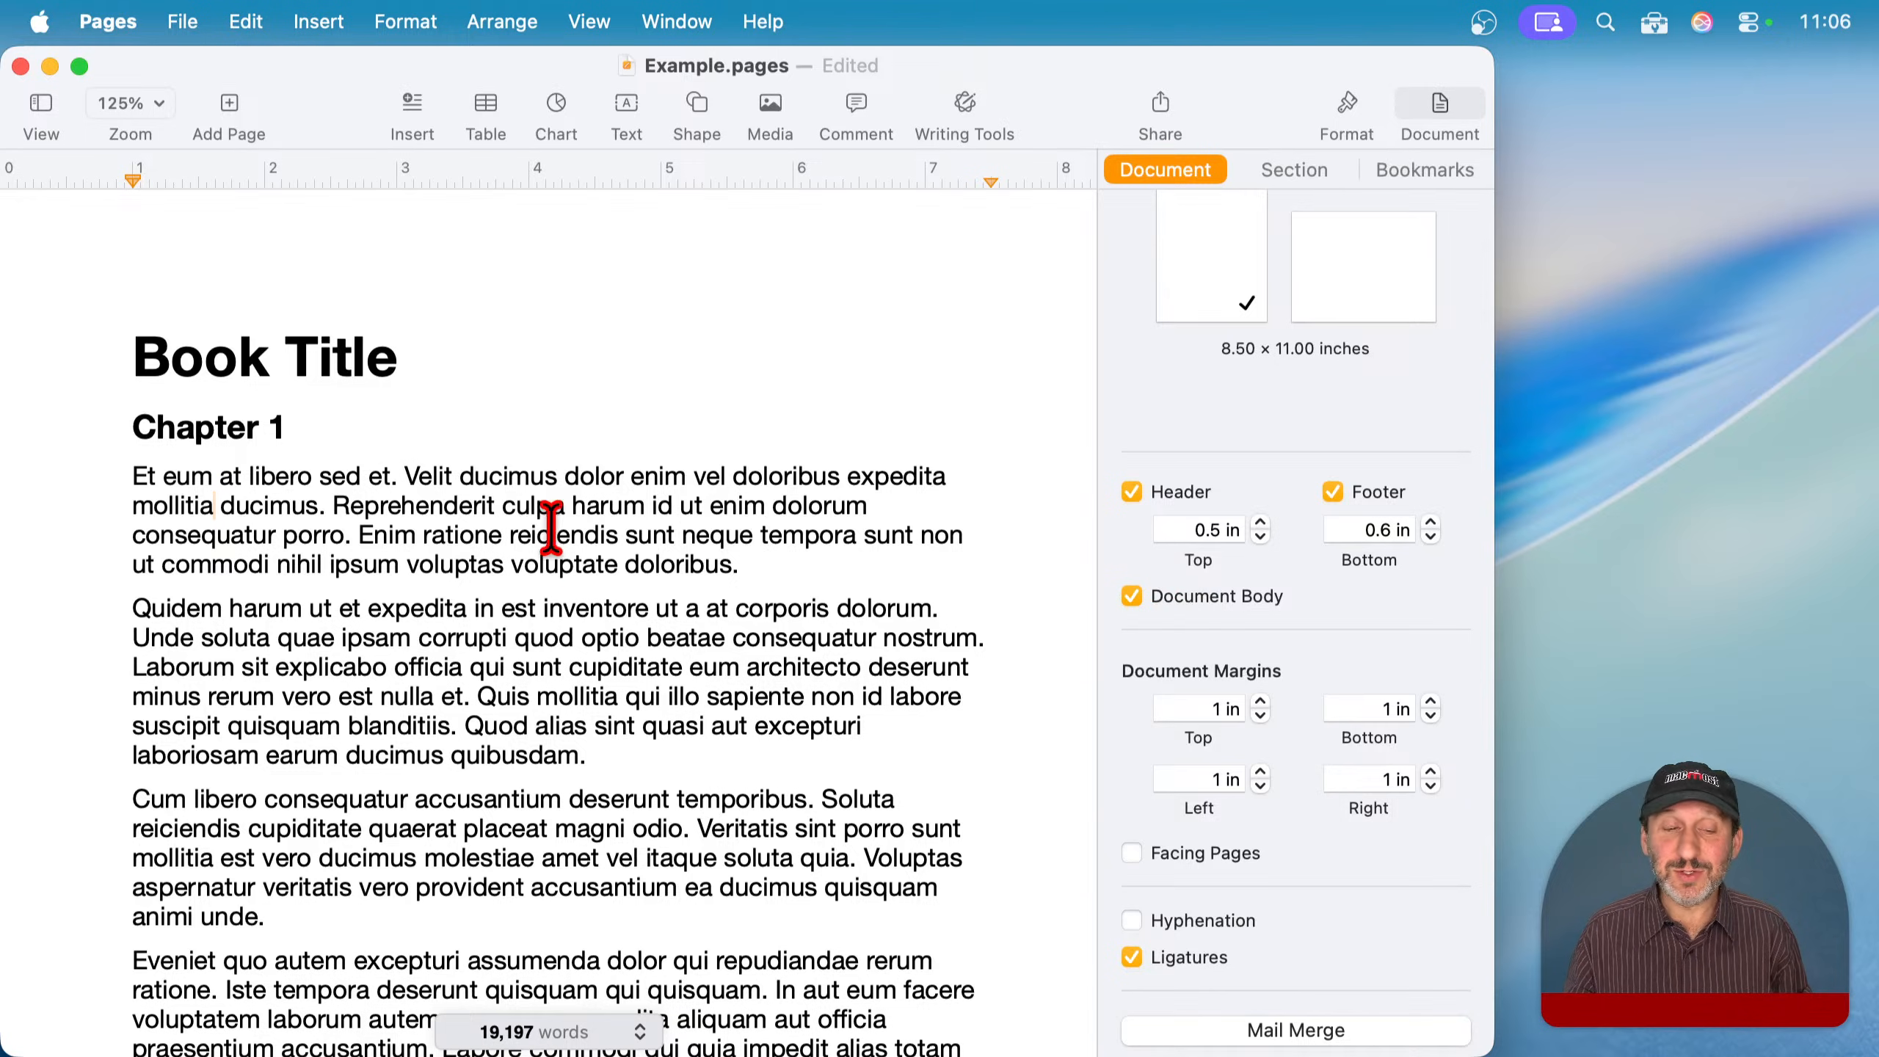
scroll(545, 658, "up", 2)
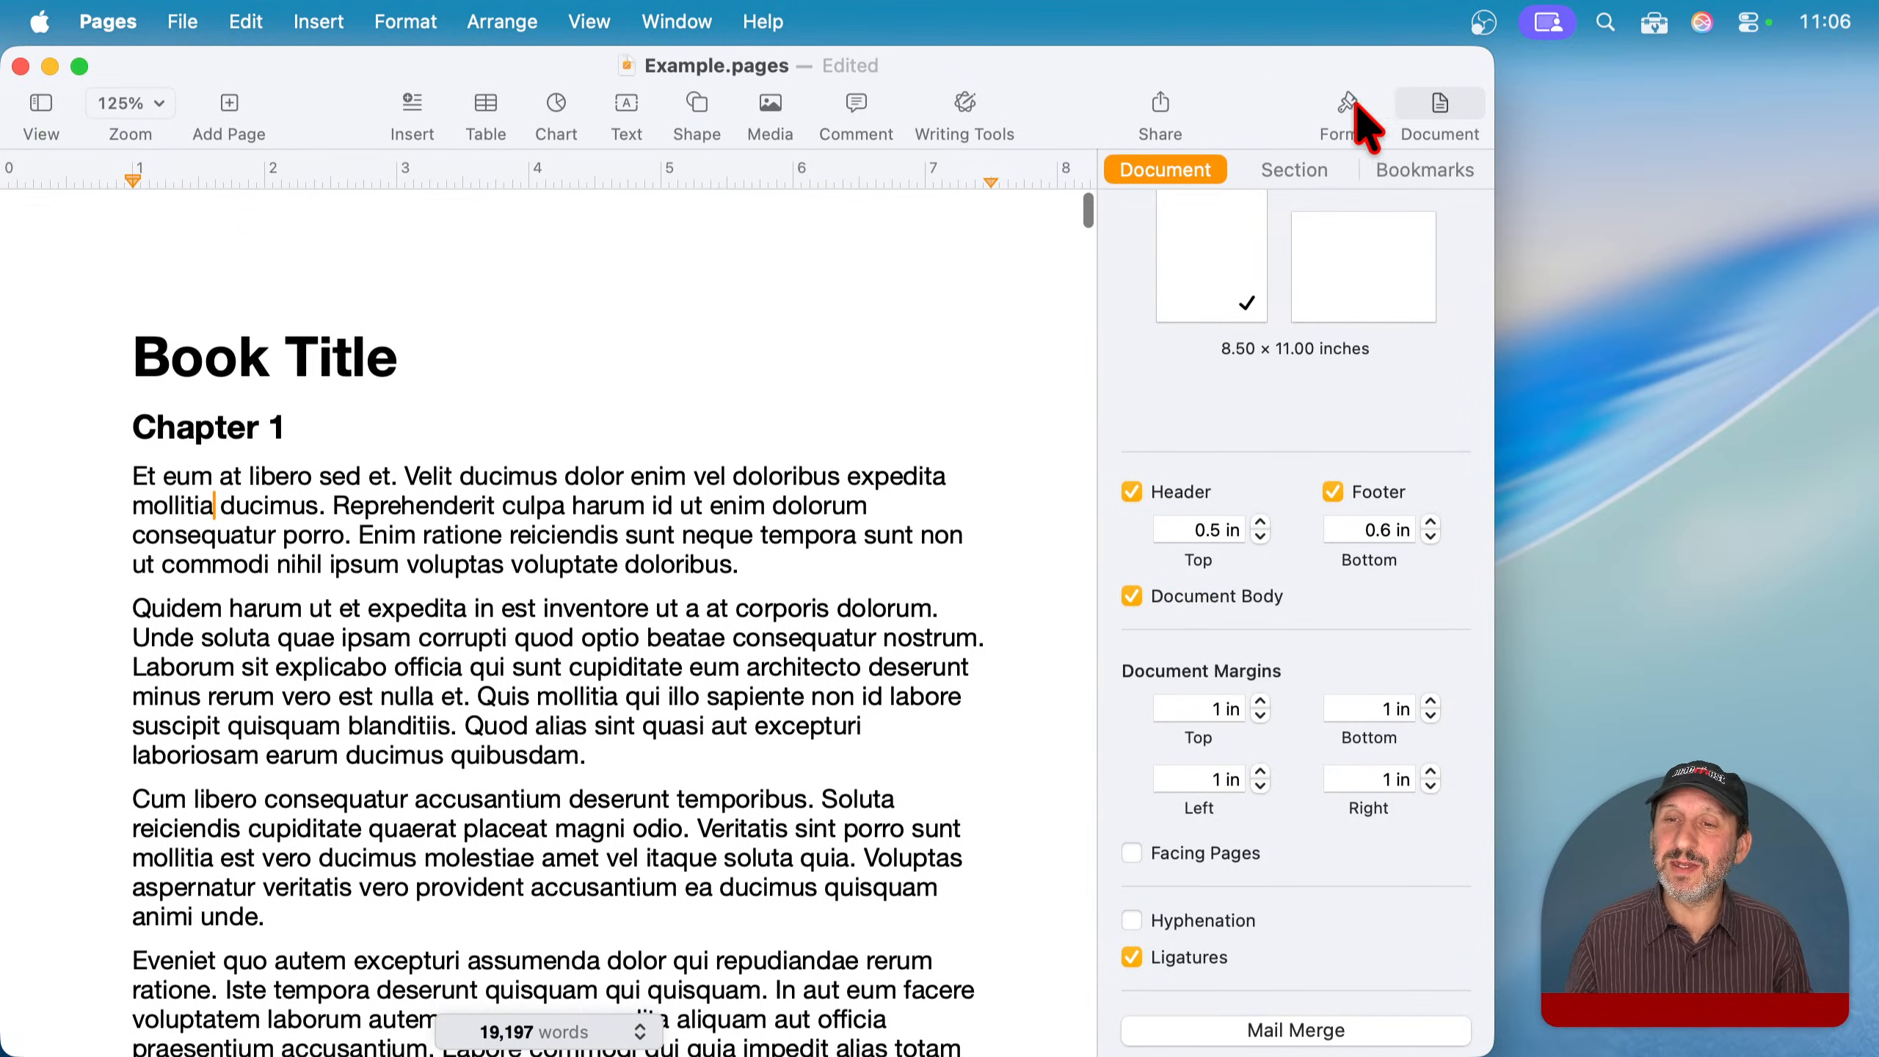
left_click(1344, 109)
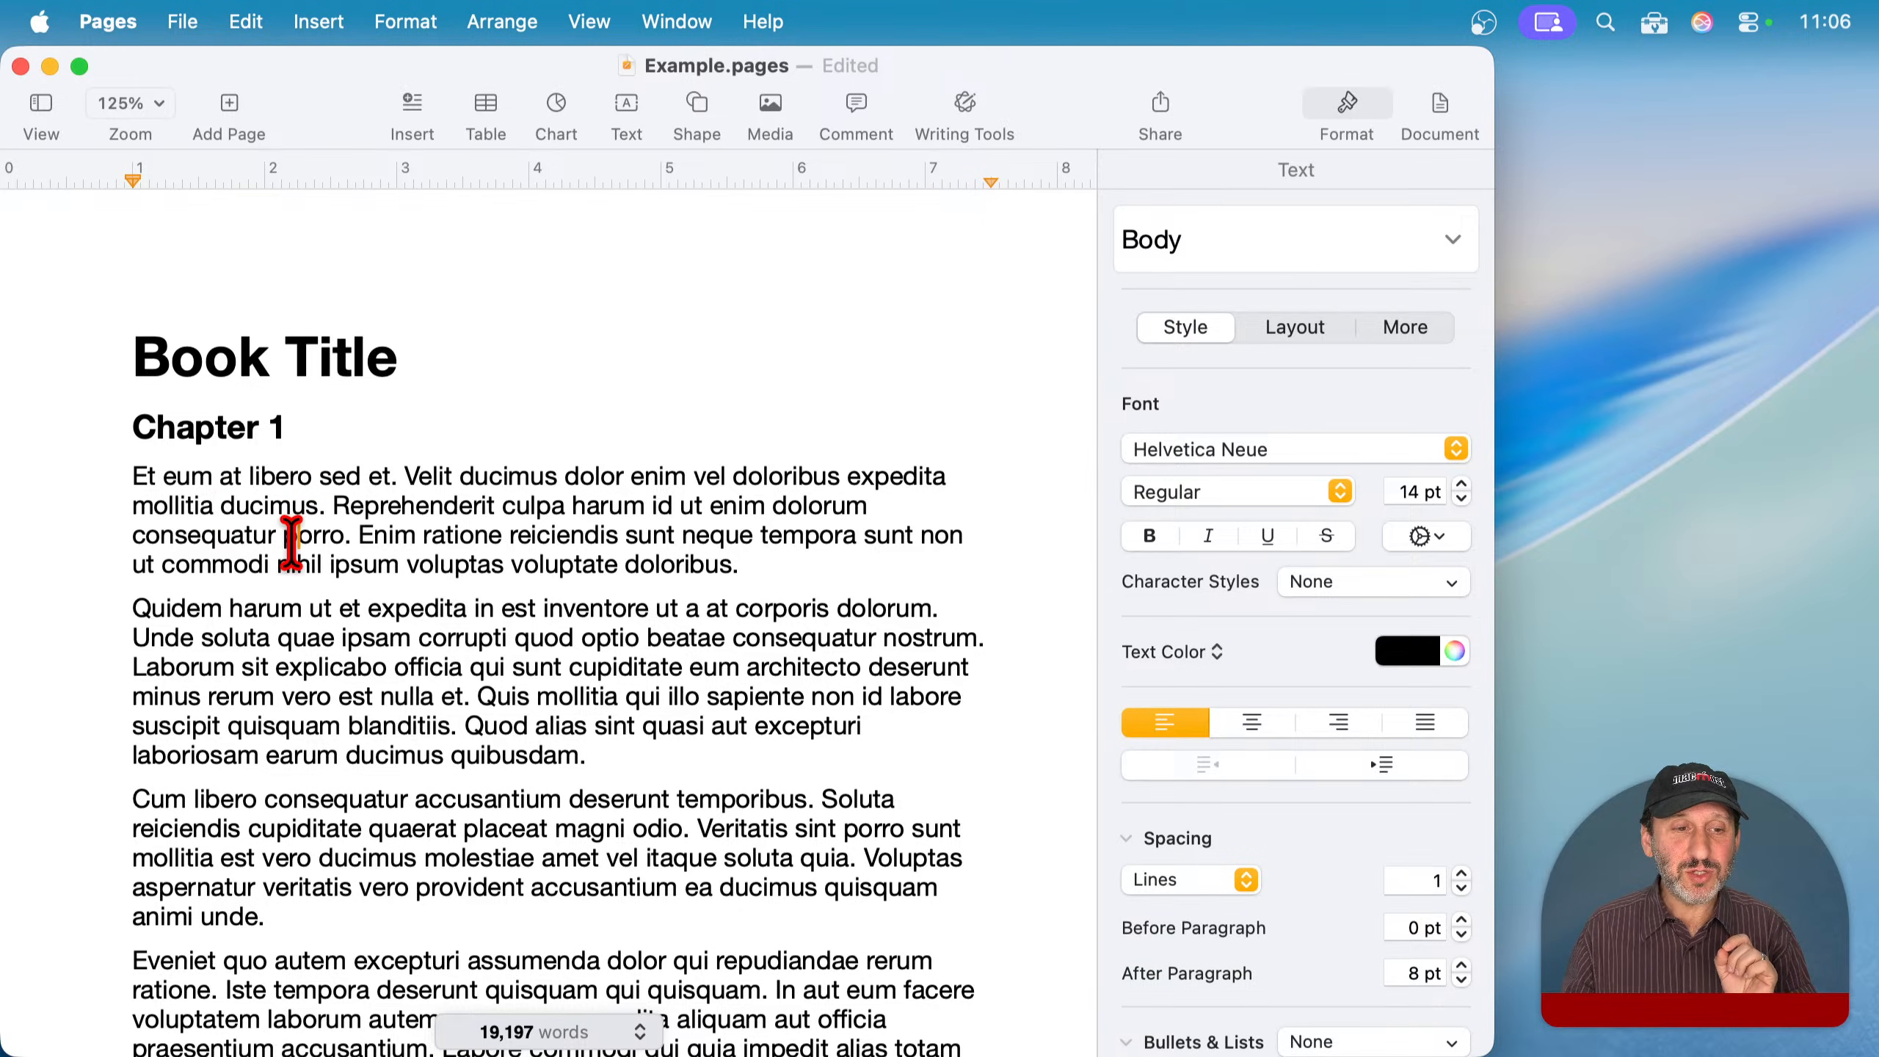
- Select text across the first two body paragraphs, clear the selection, and view the list of paragraph styles
left_click_drag(133, 506, 631, 718)
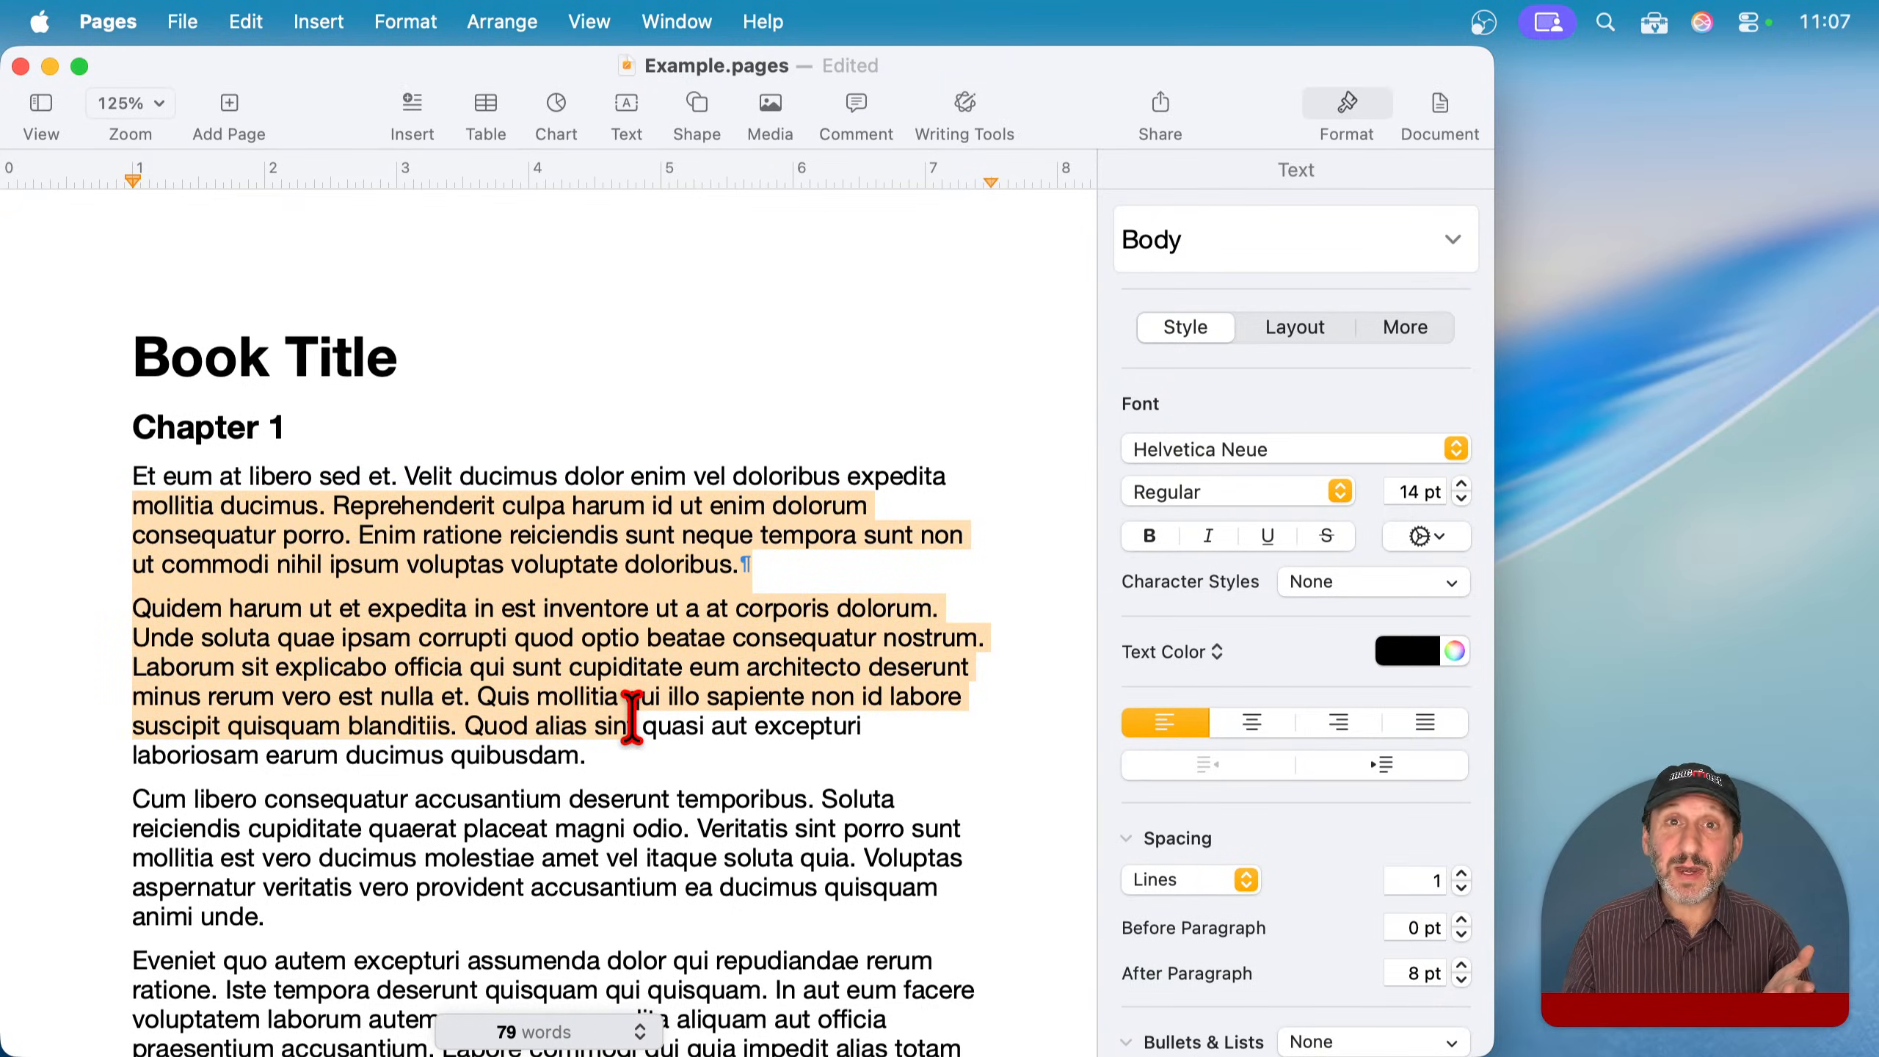
left_click(634, 722)
left_click(1187, 244)
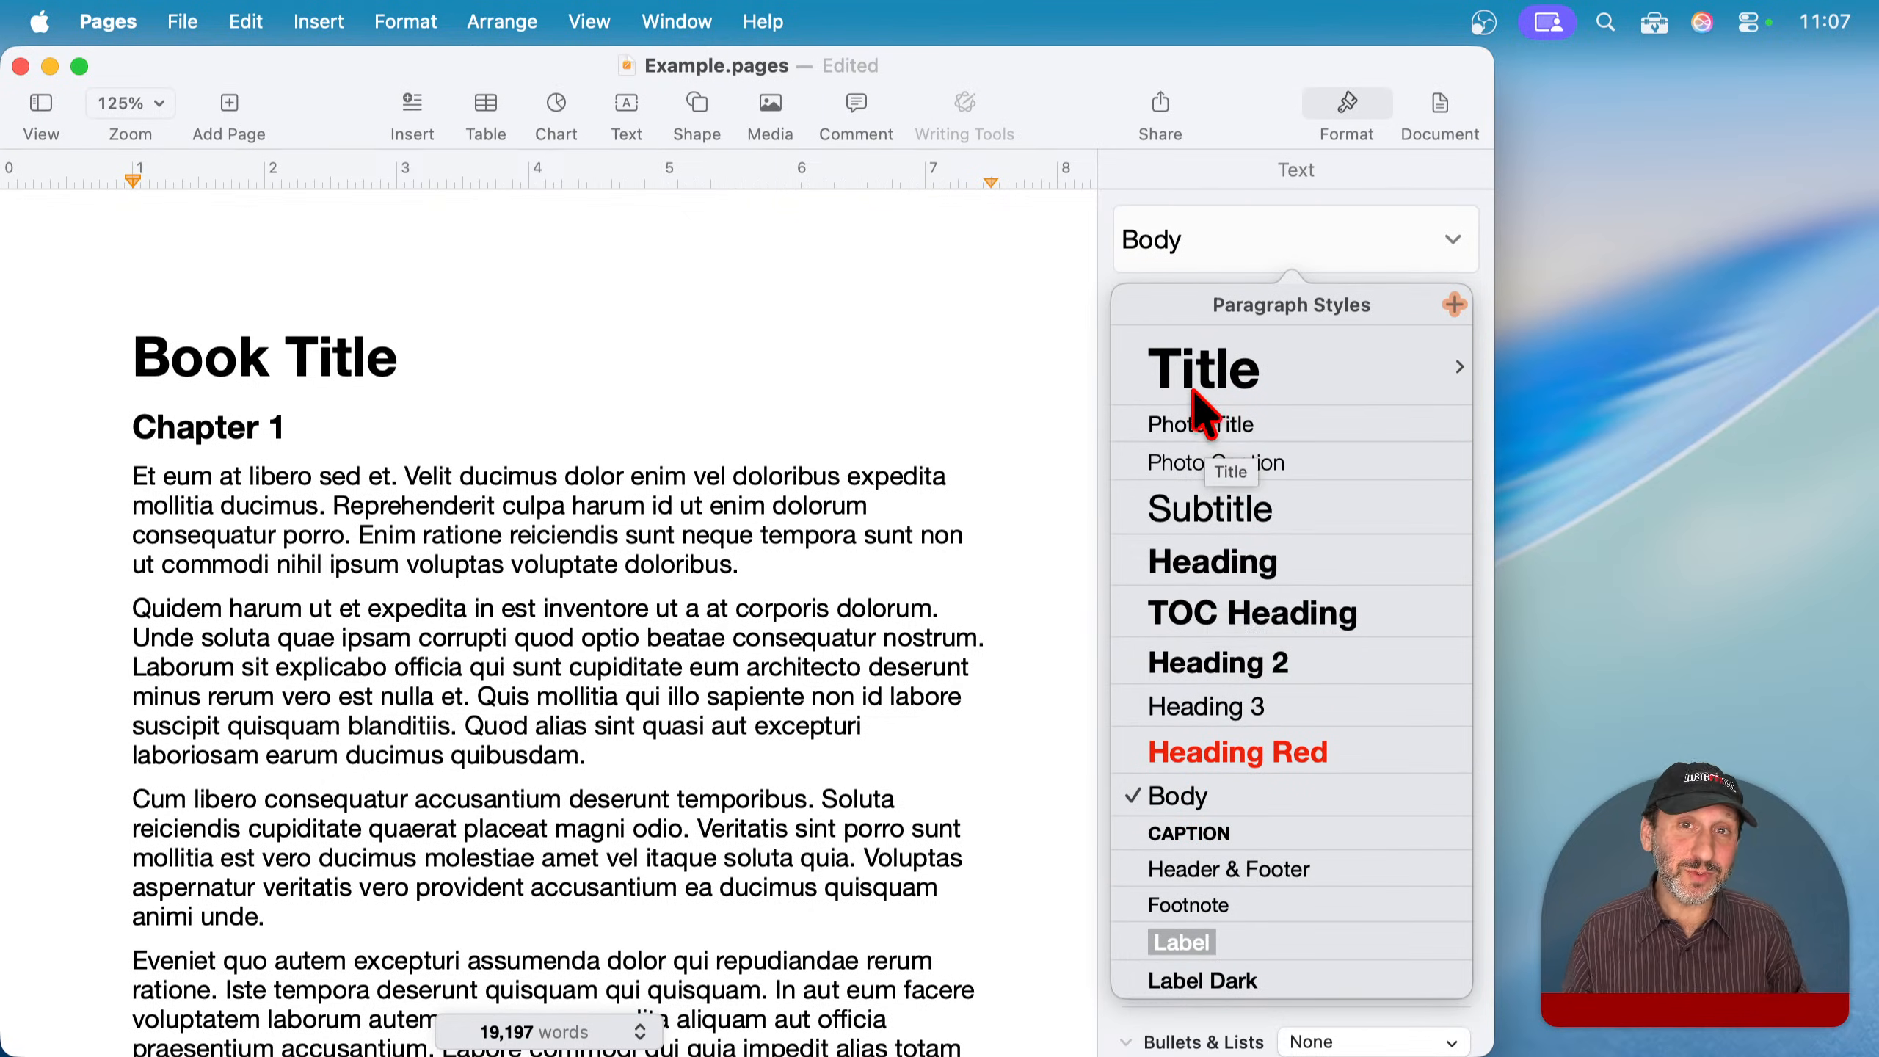
left_click(558, 511)
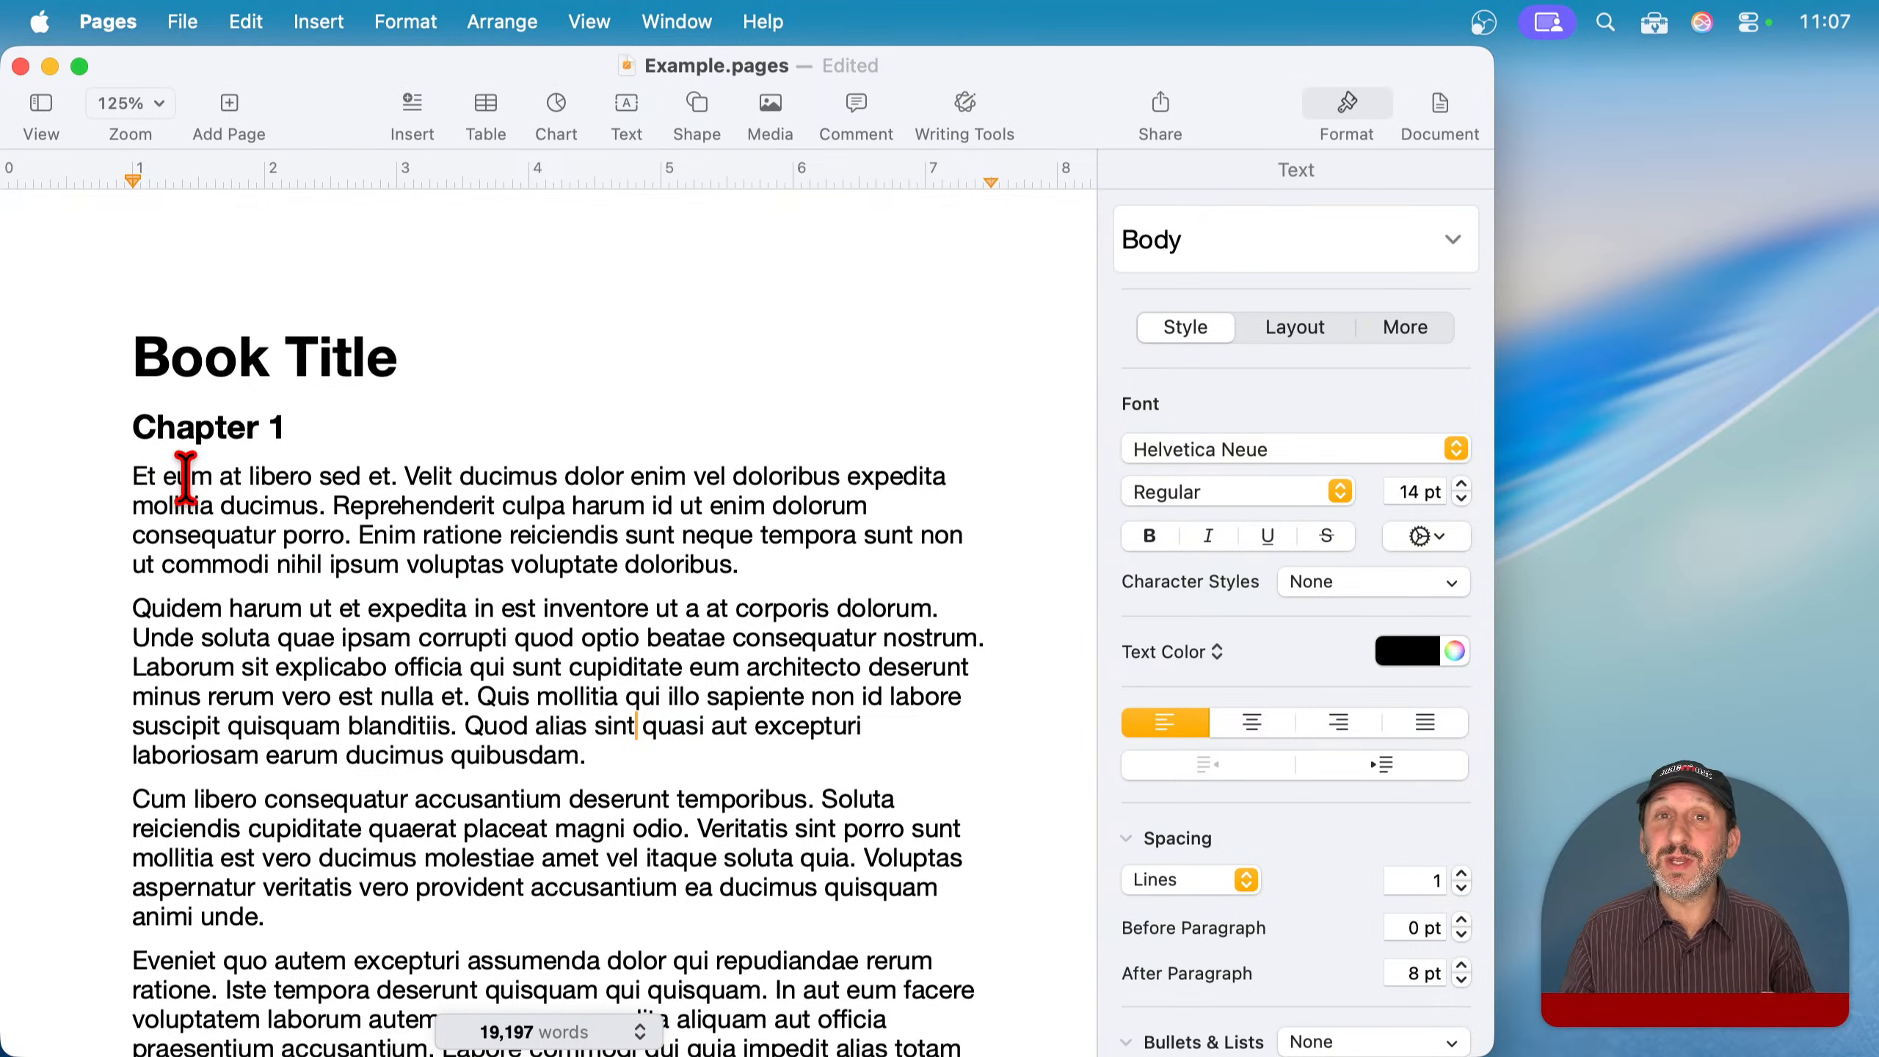
- Set the first body paragraph's font size to 15 pt and update the Body style with the change
triple_click(132, 488)
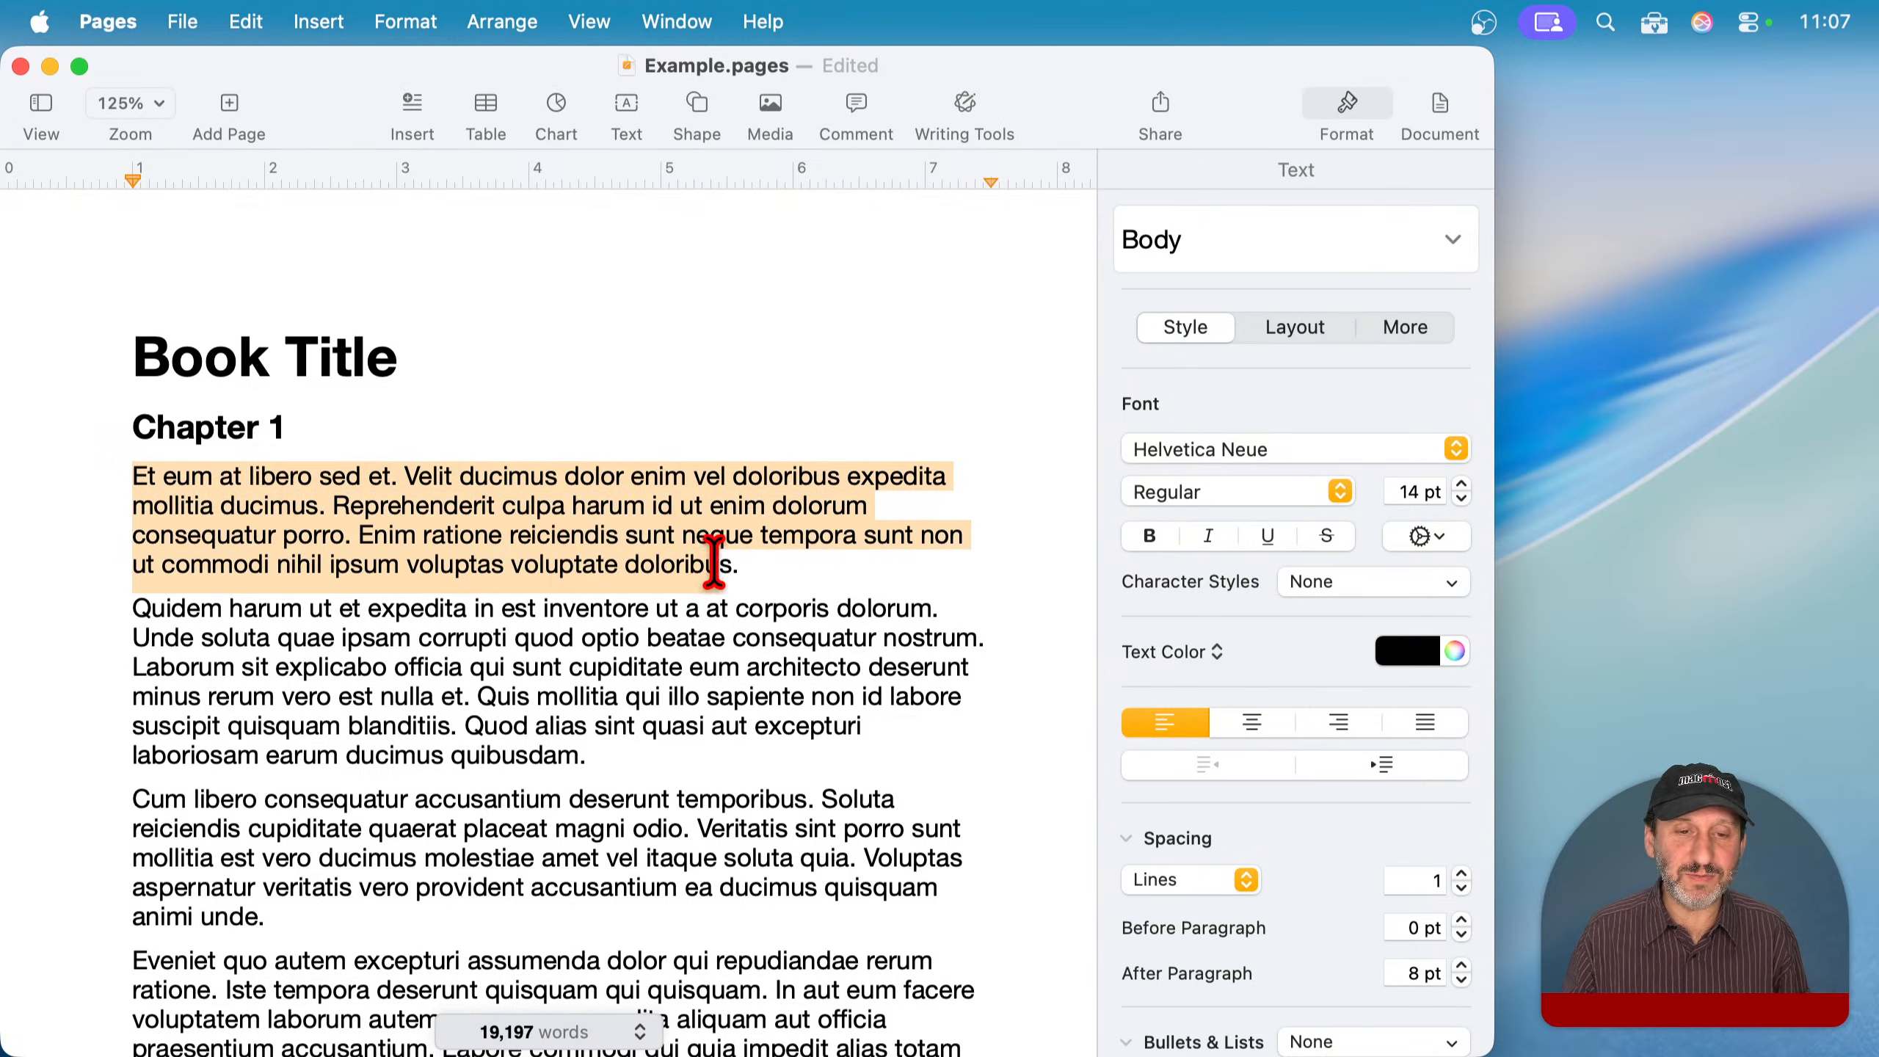
left_click(1462, 499)
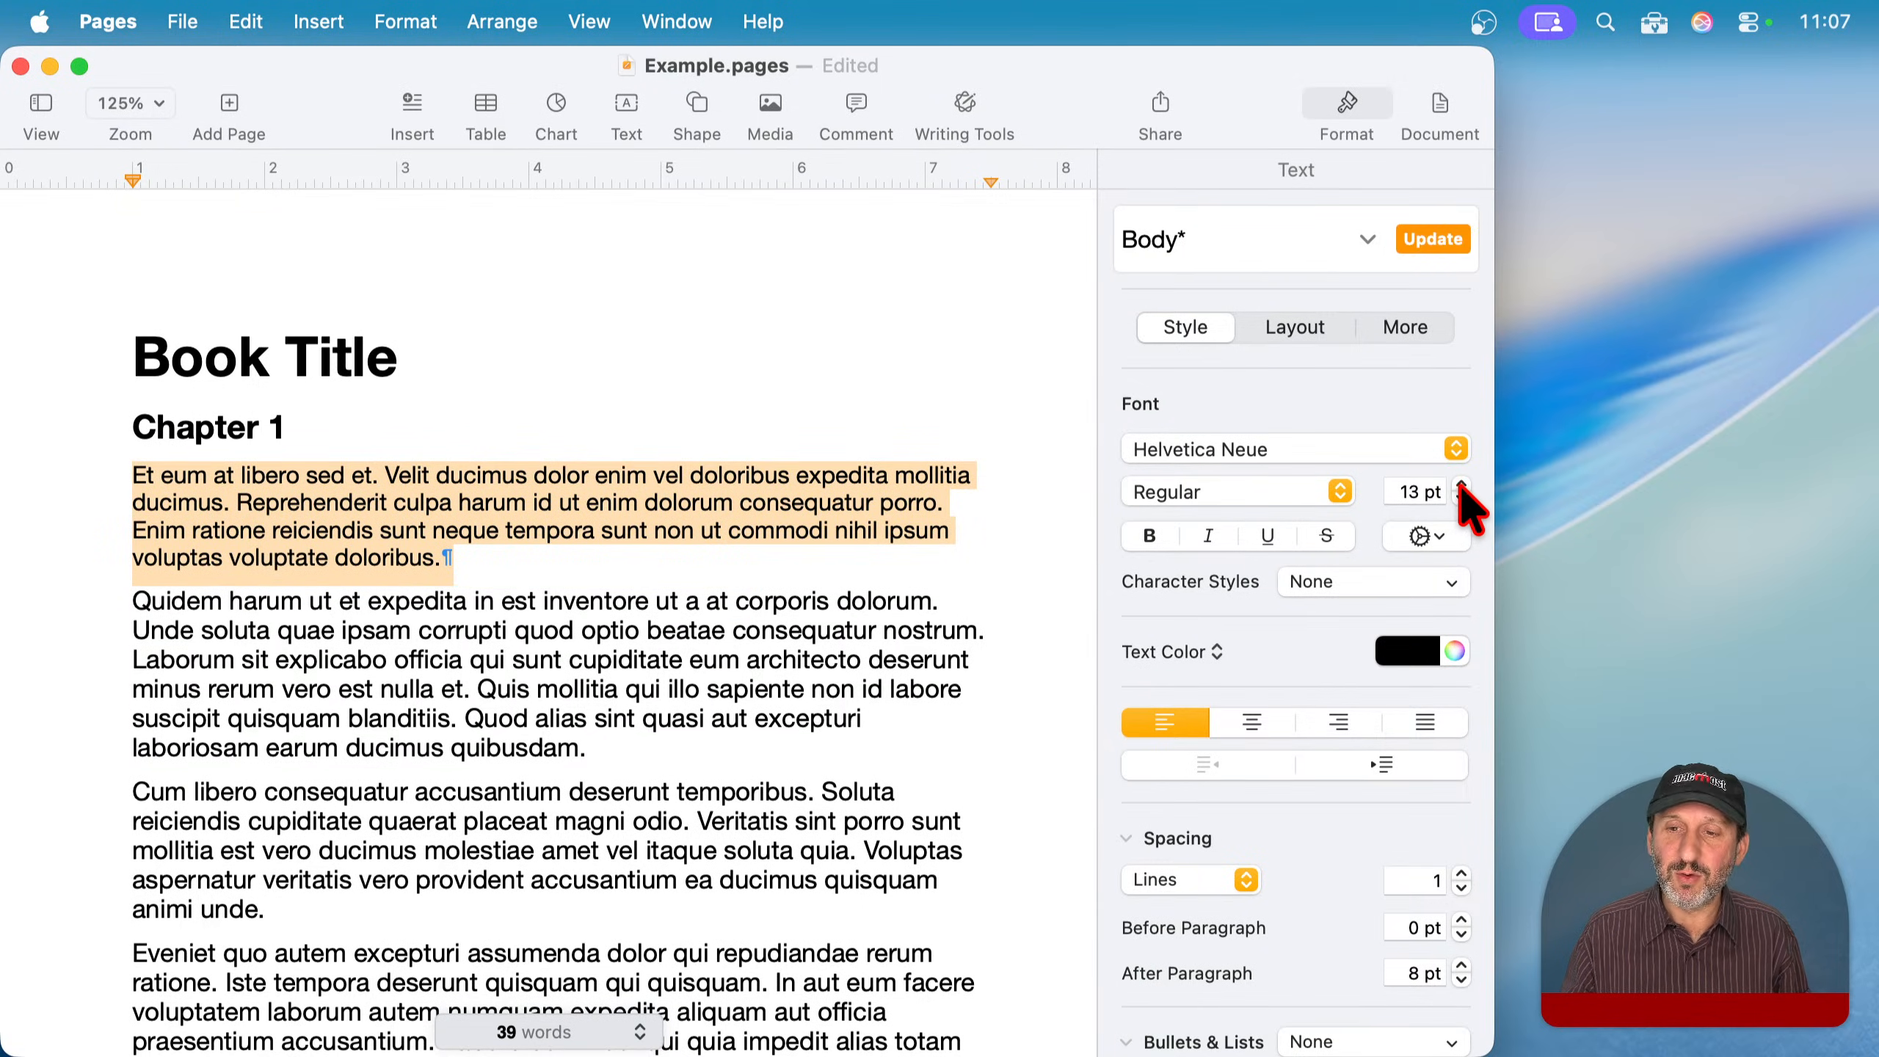
left_click(1462, 482)
left_click(1462, 482)
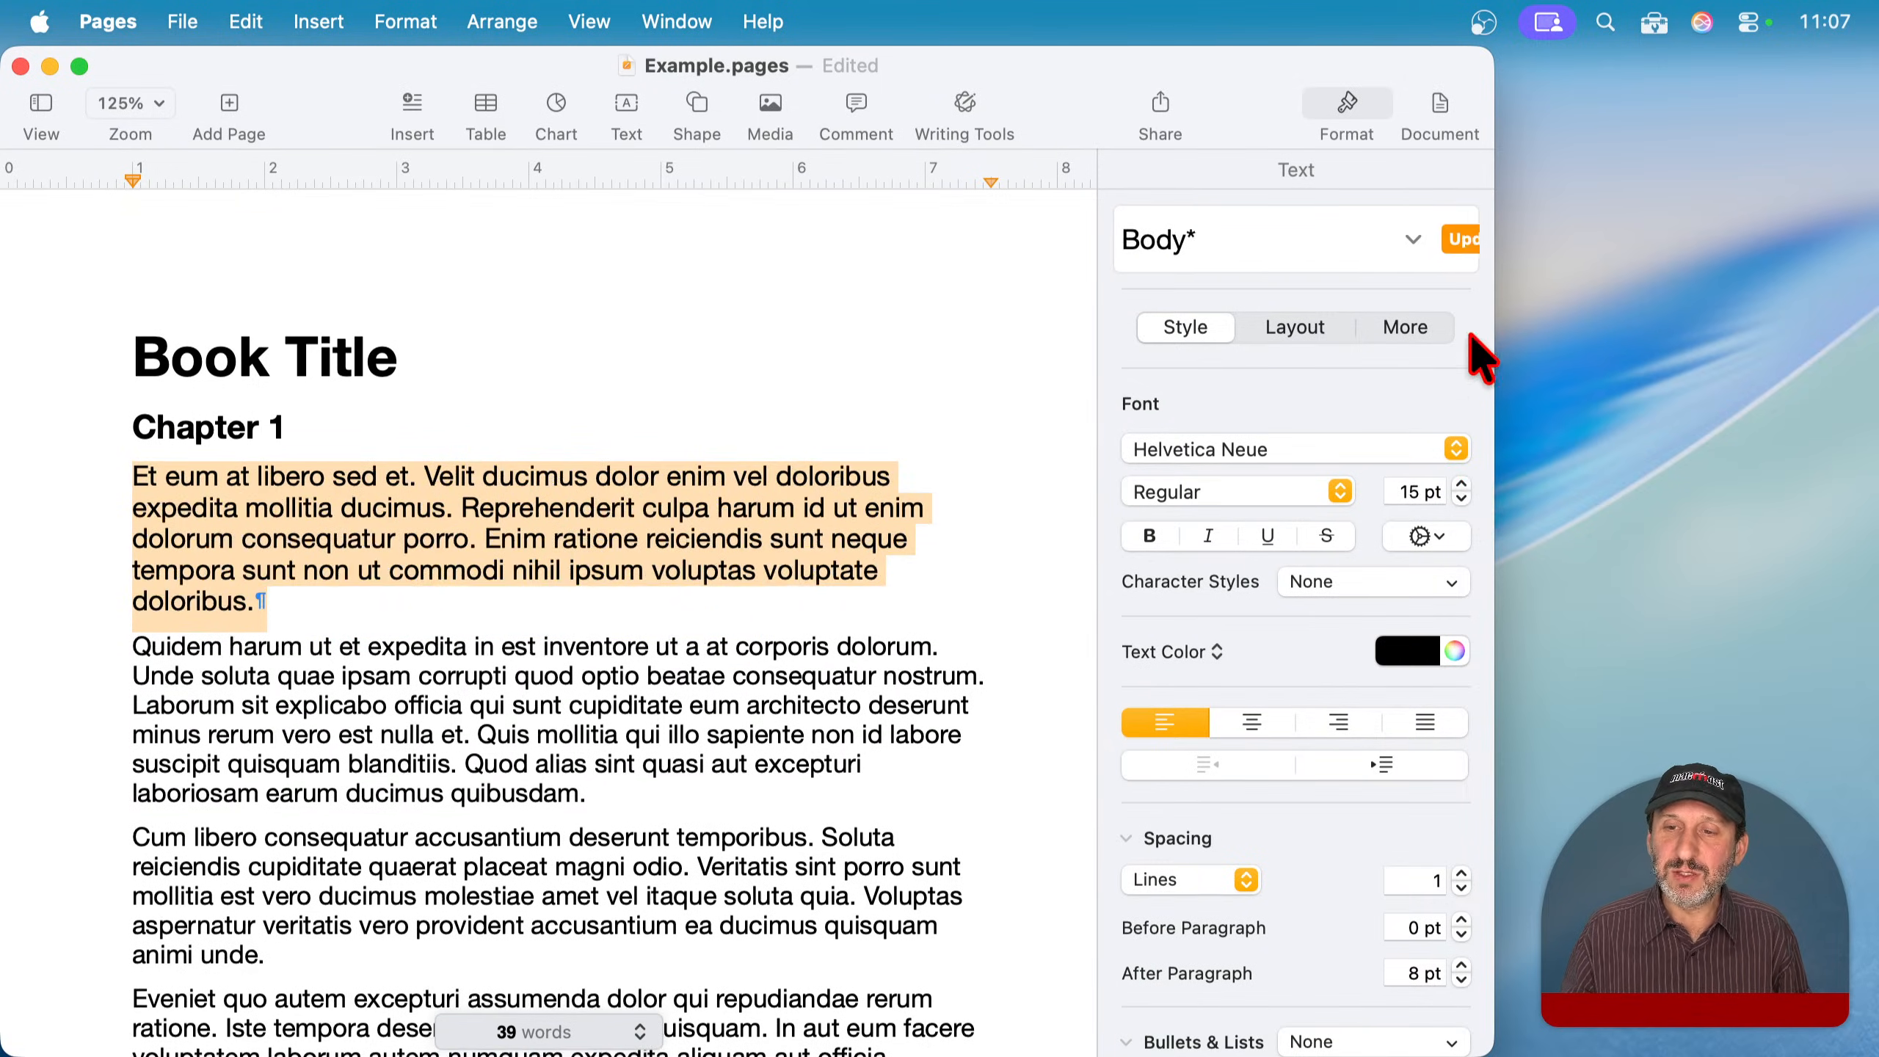
left_click(1431, 240)
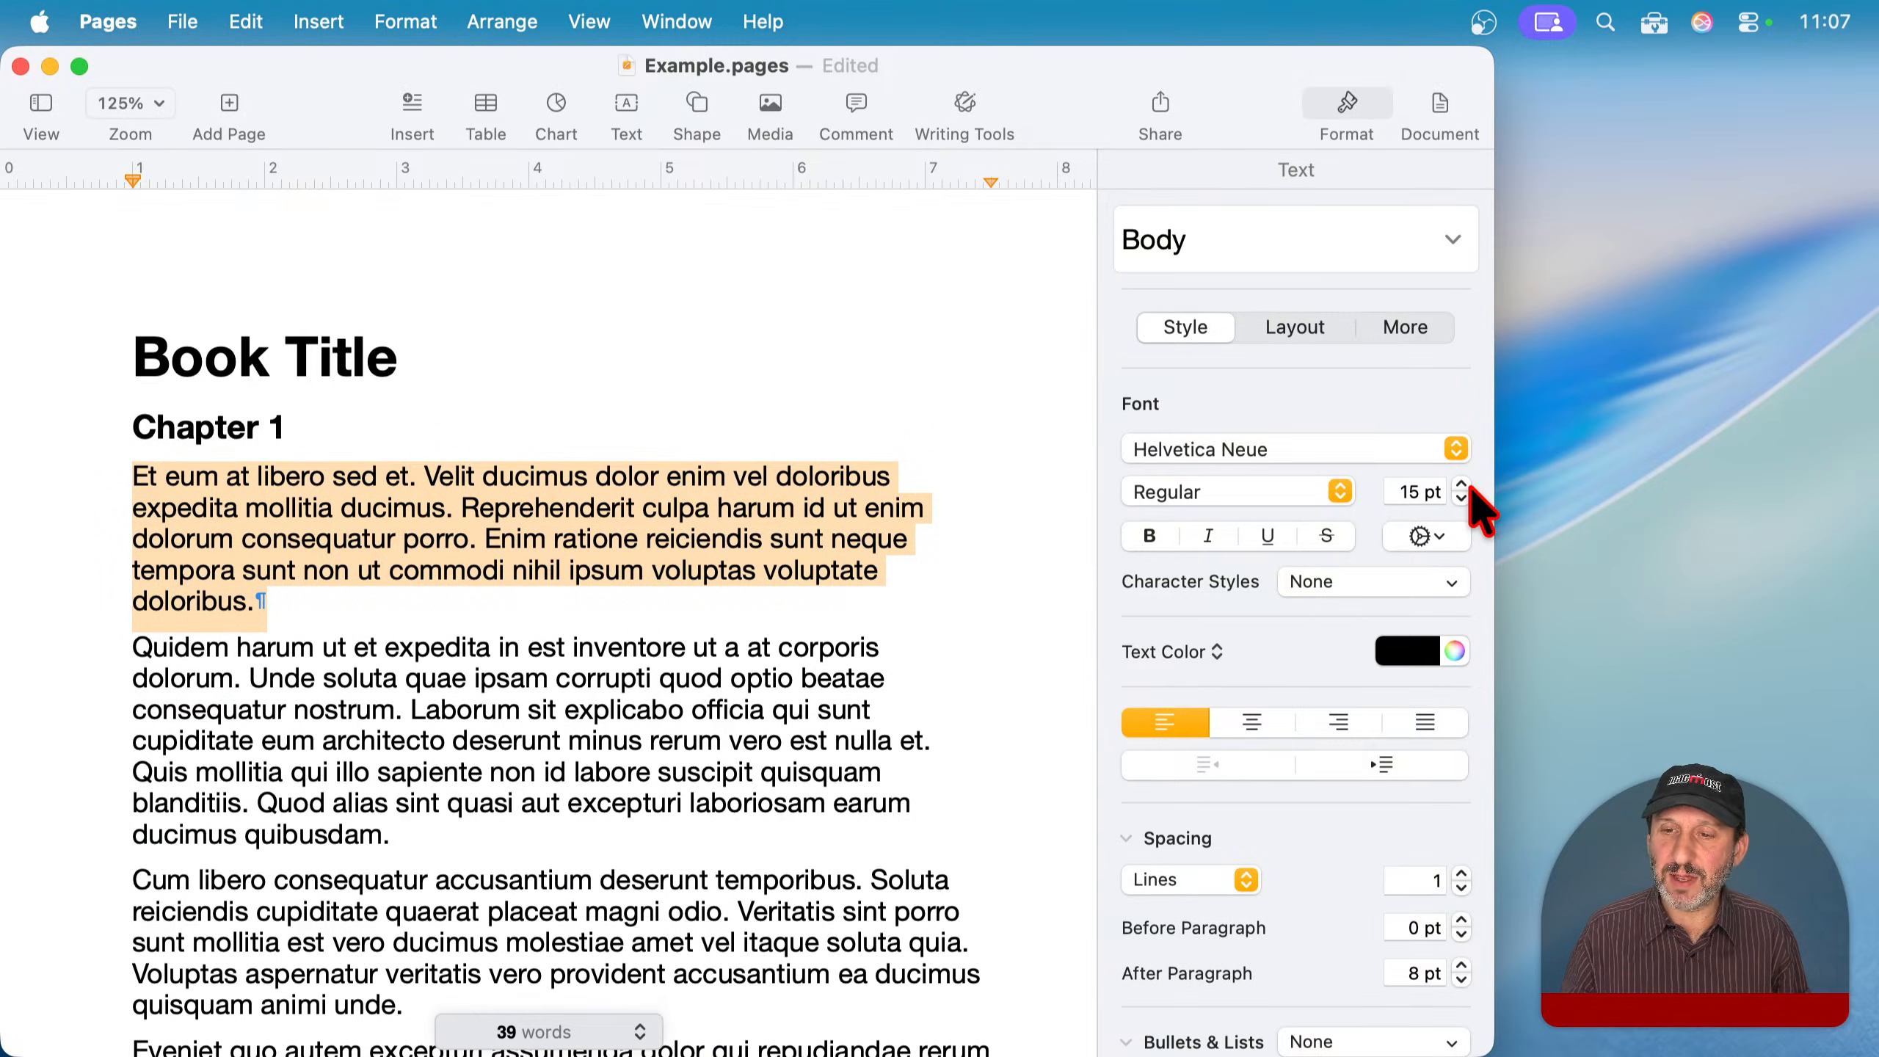
- Set the first paragraph's font size to 14 pt, update the Body style to match, and deselect the paragraph
left_click(1463, 499)
left_click(1431, 239)
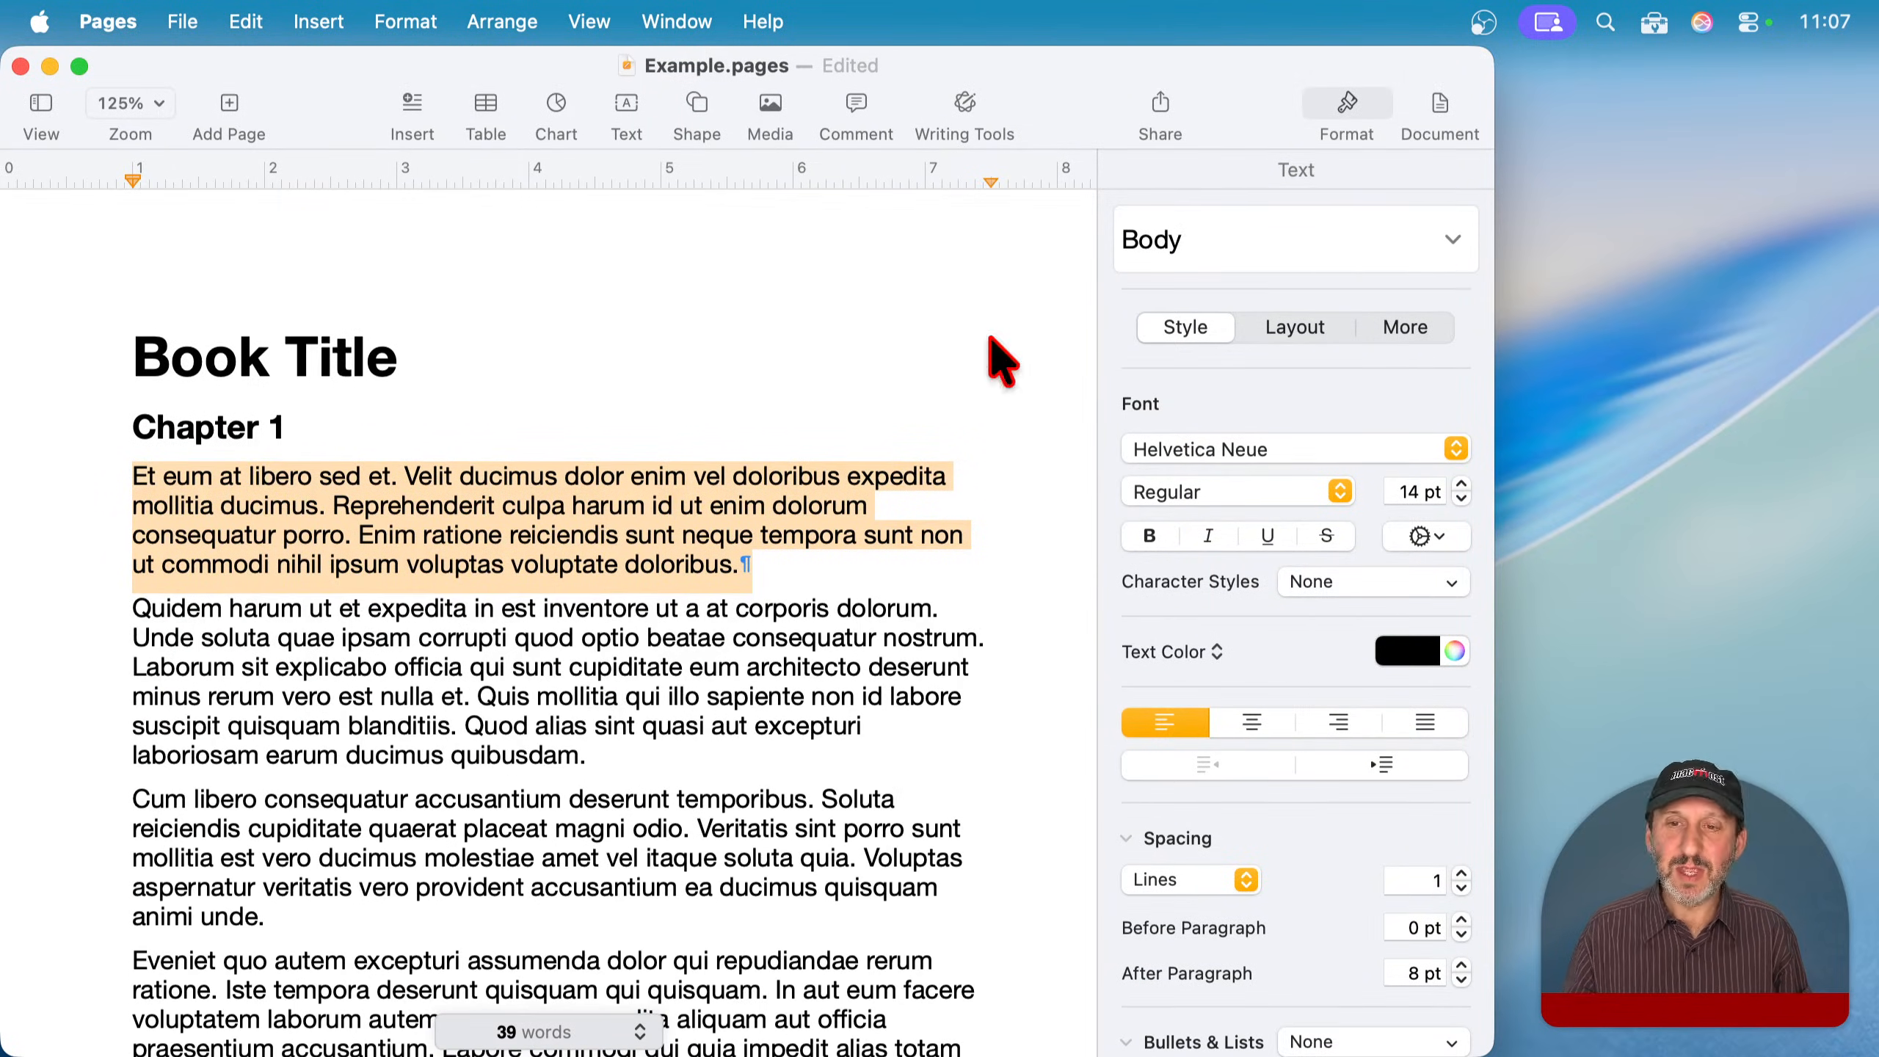
left_click(248, 559)
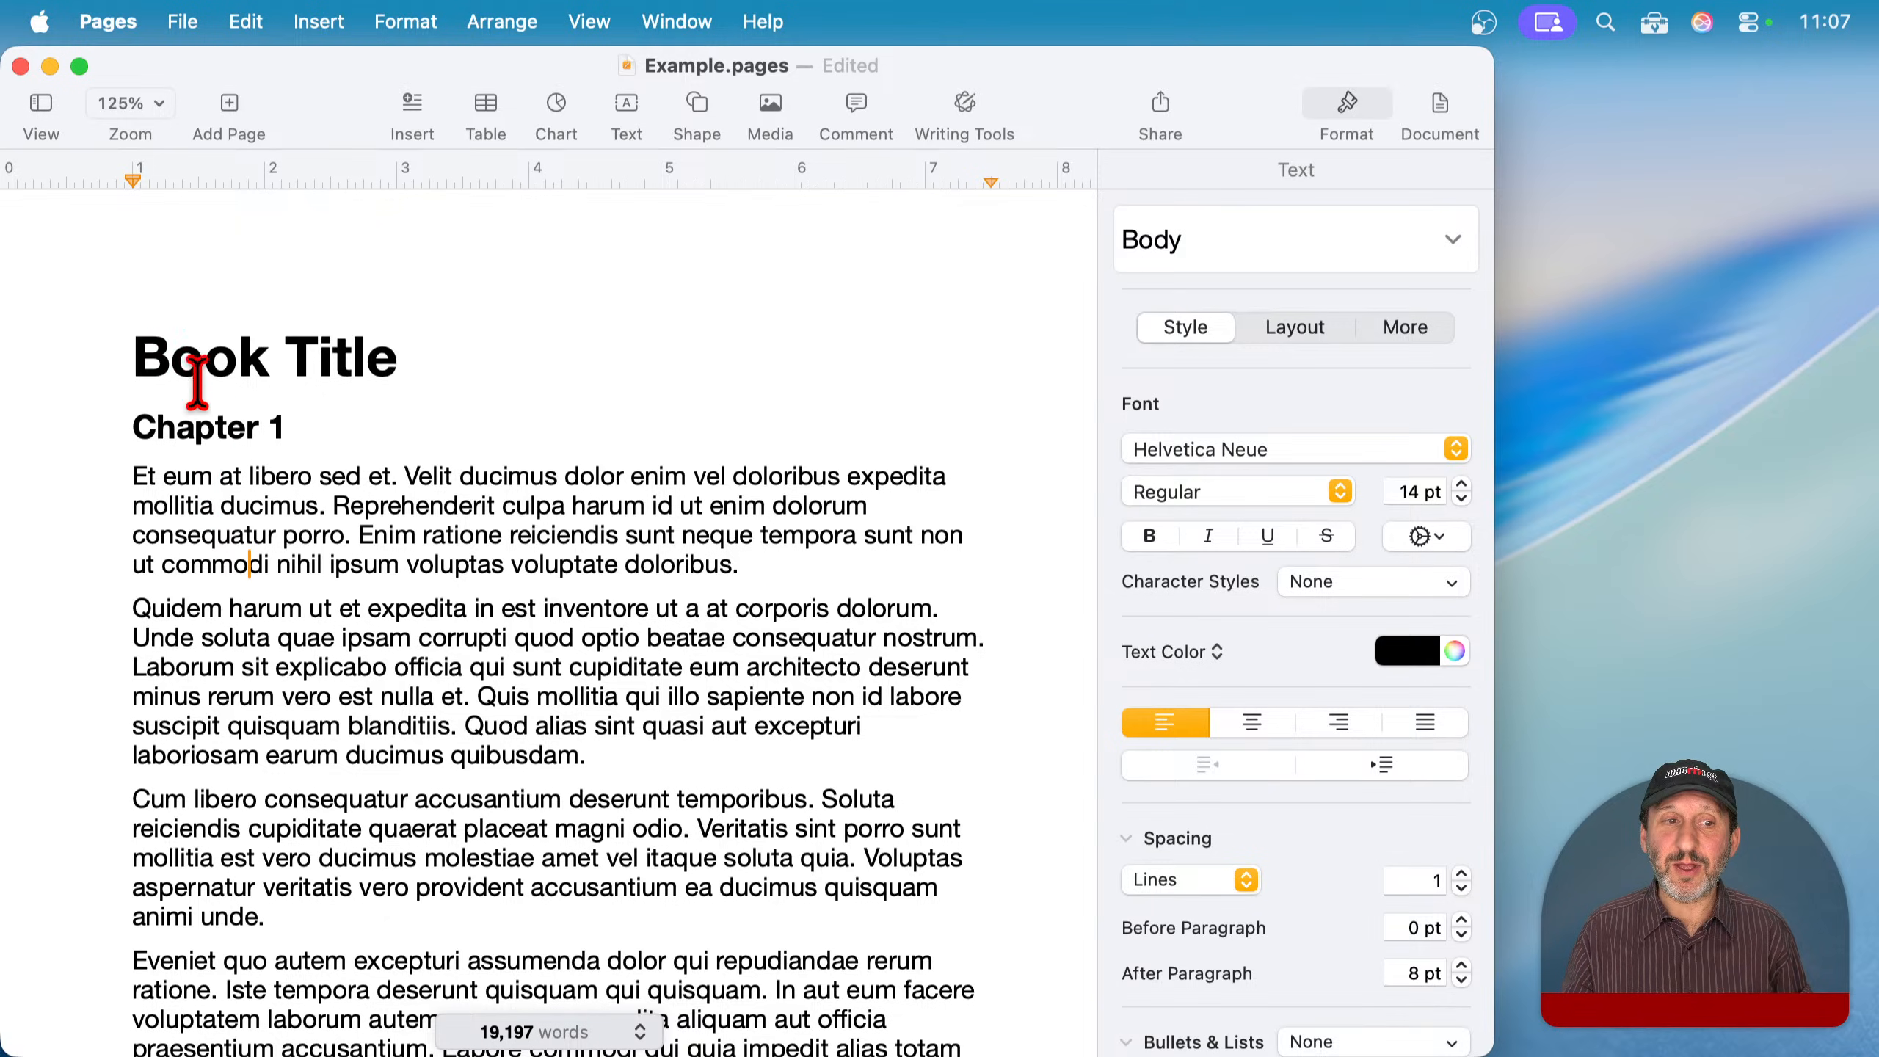
- Check which paragraph styles the "Book Title" and "Chapter 1" lines use, comparing the heading with the paragraph styles list
left_click(170, 373)
left_click(198, 420)
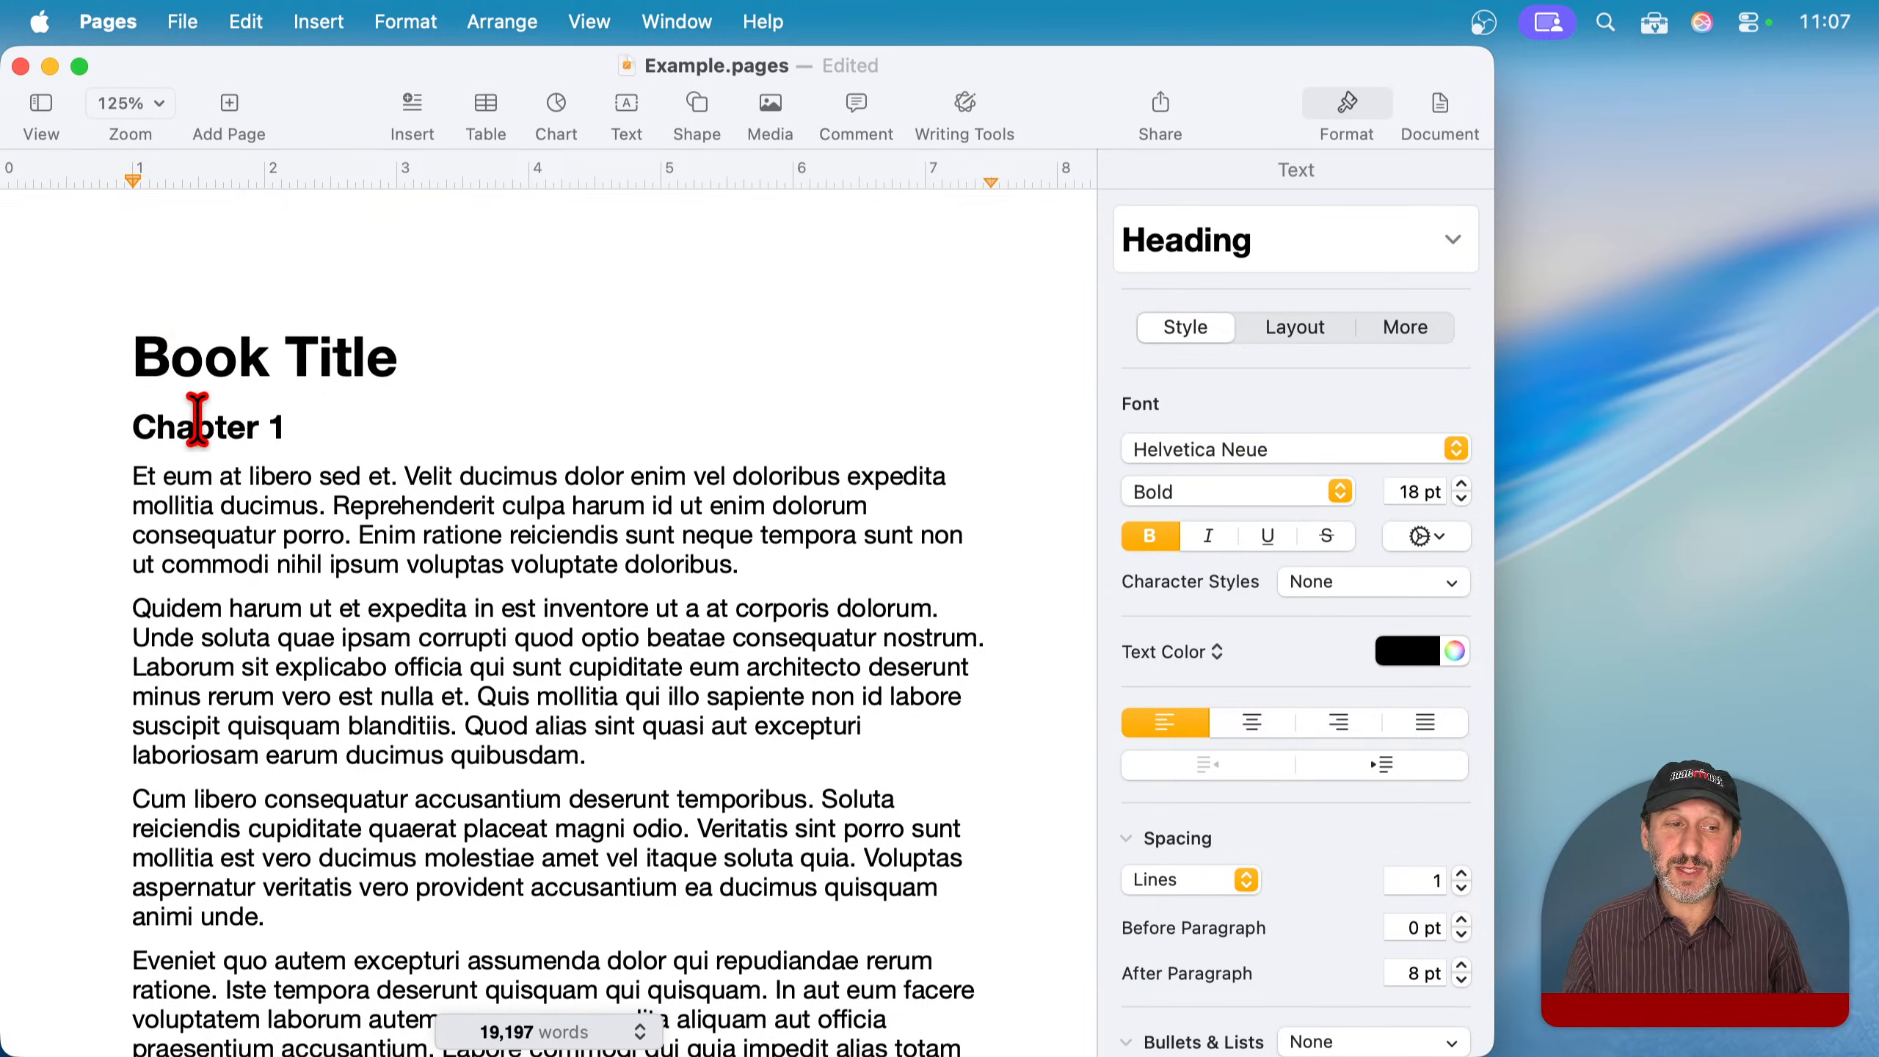
left_click(137, 358)
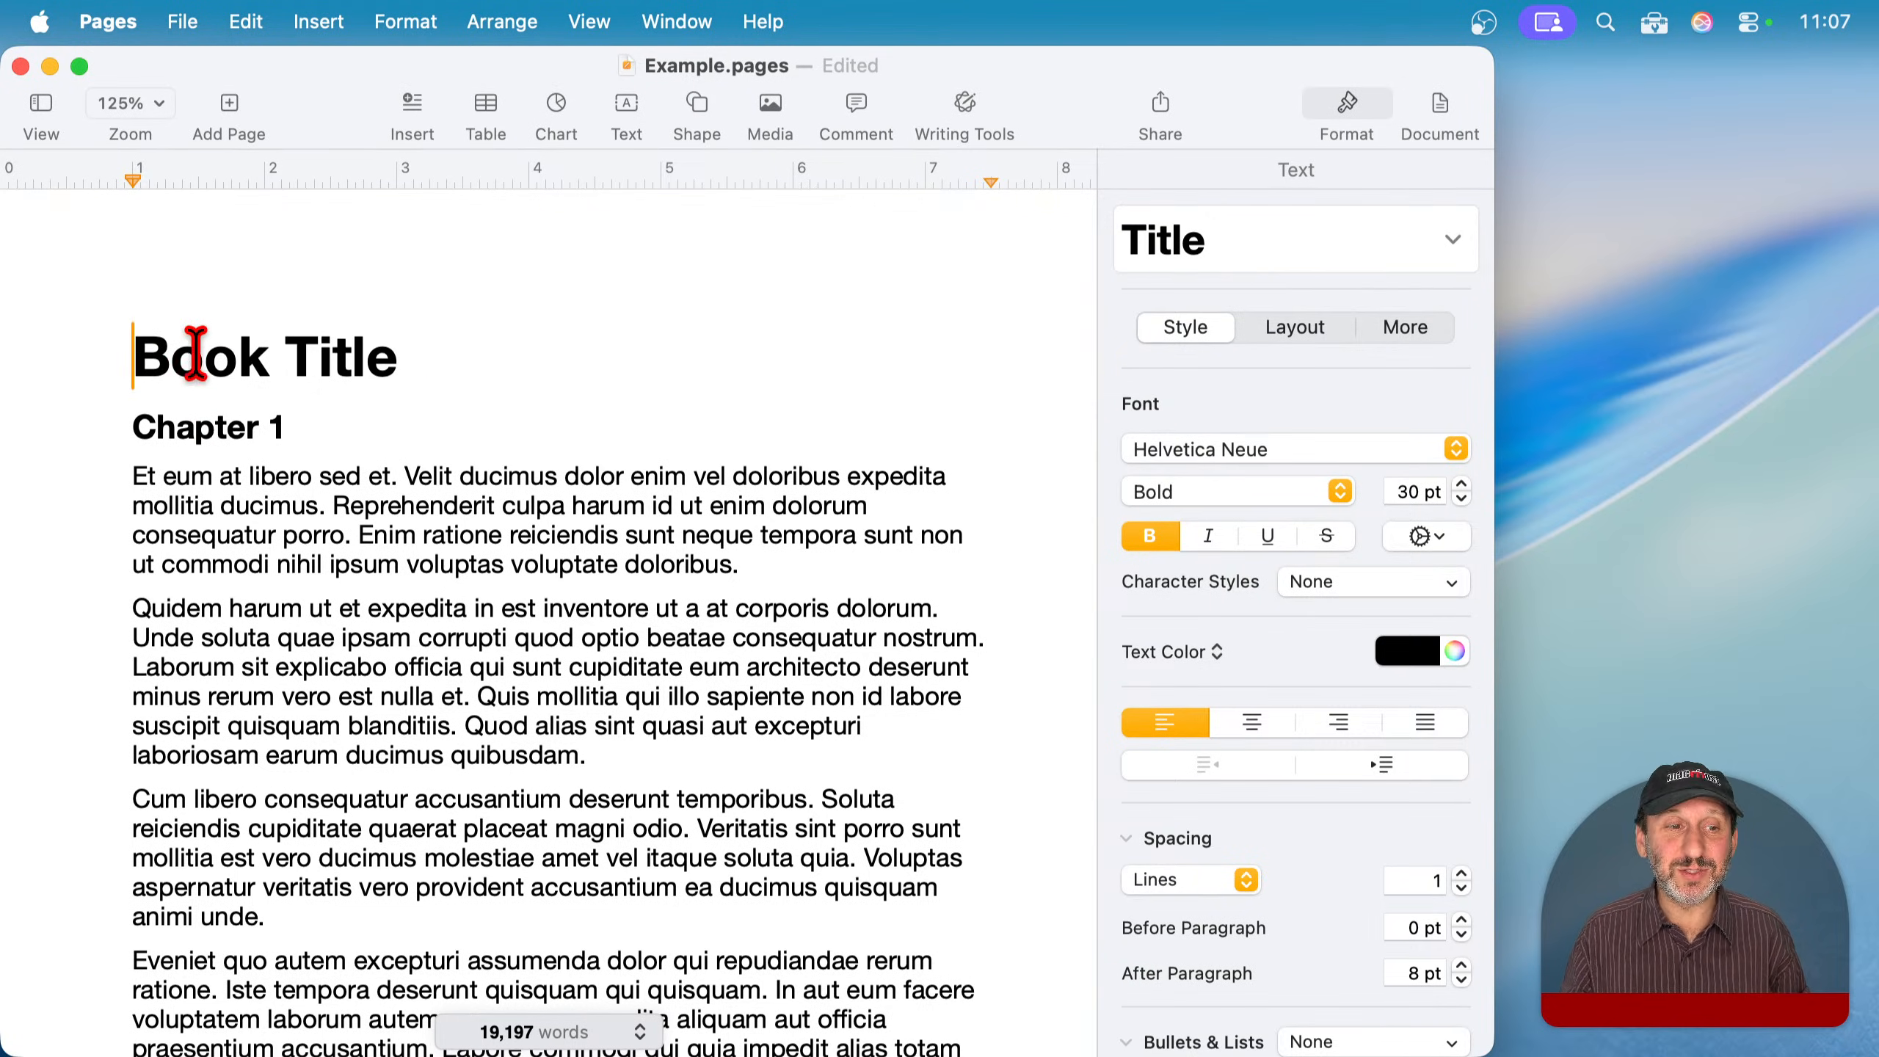
left_click(182, 433)
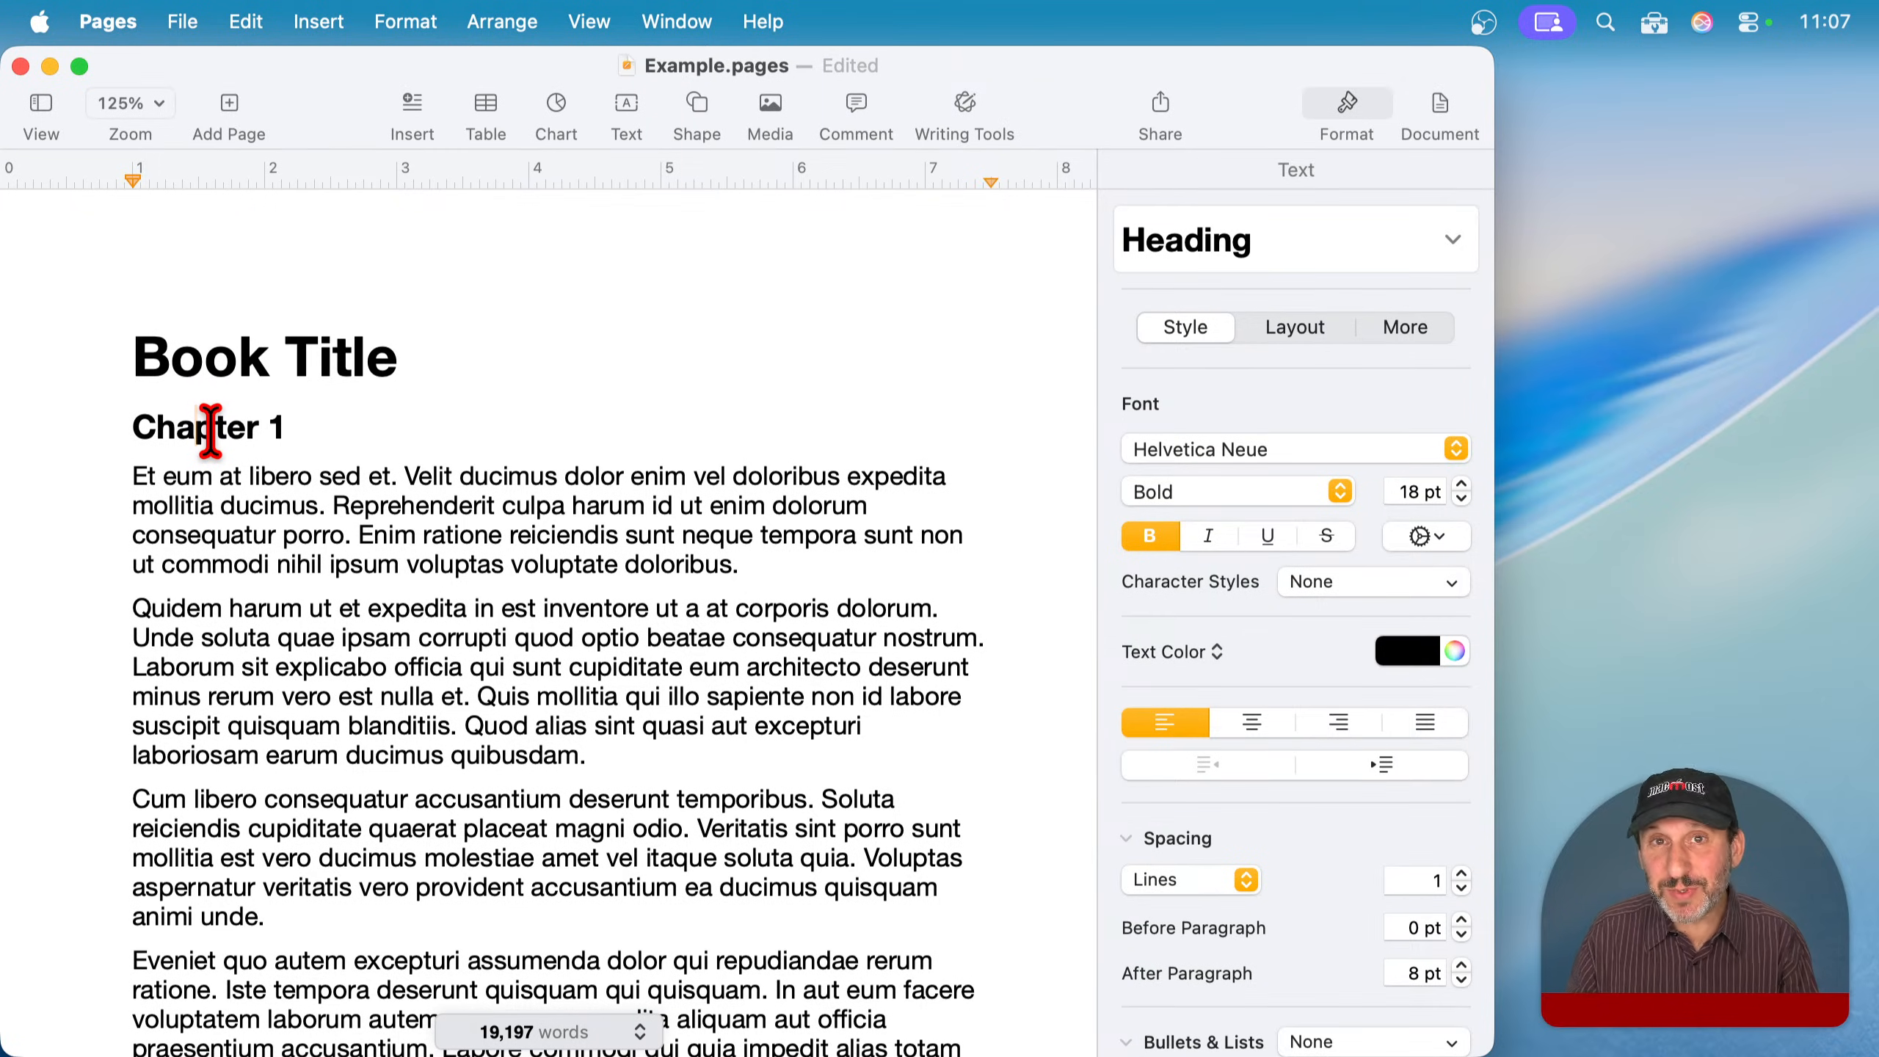
left_click(1212, 252)
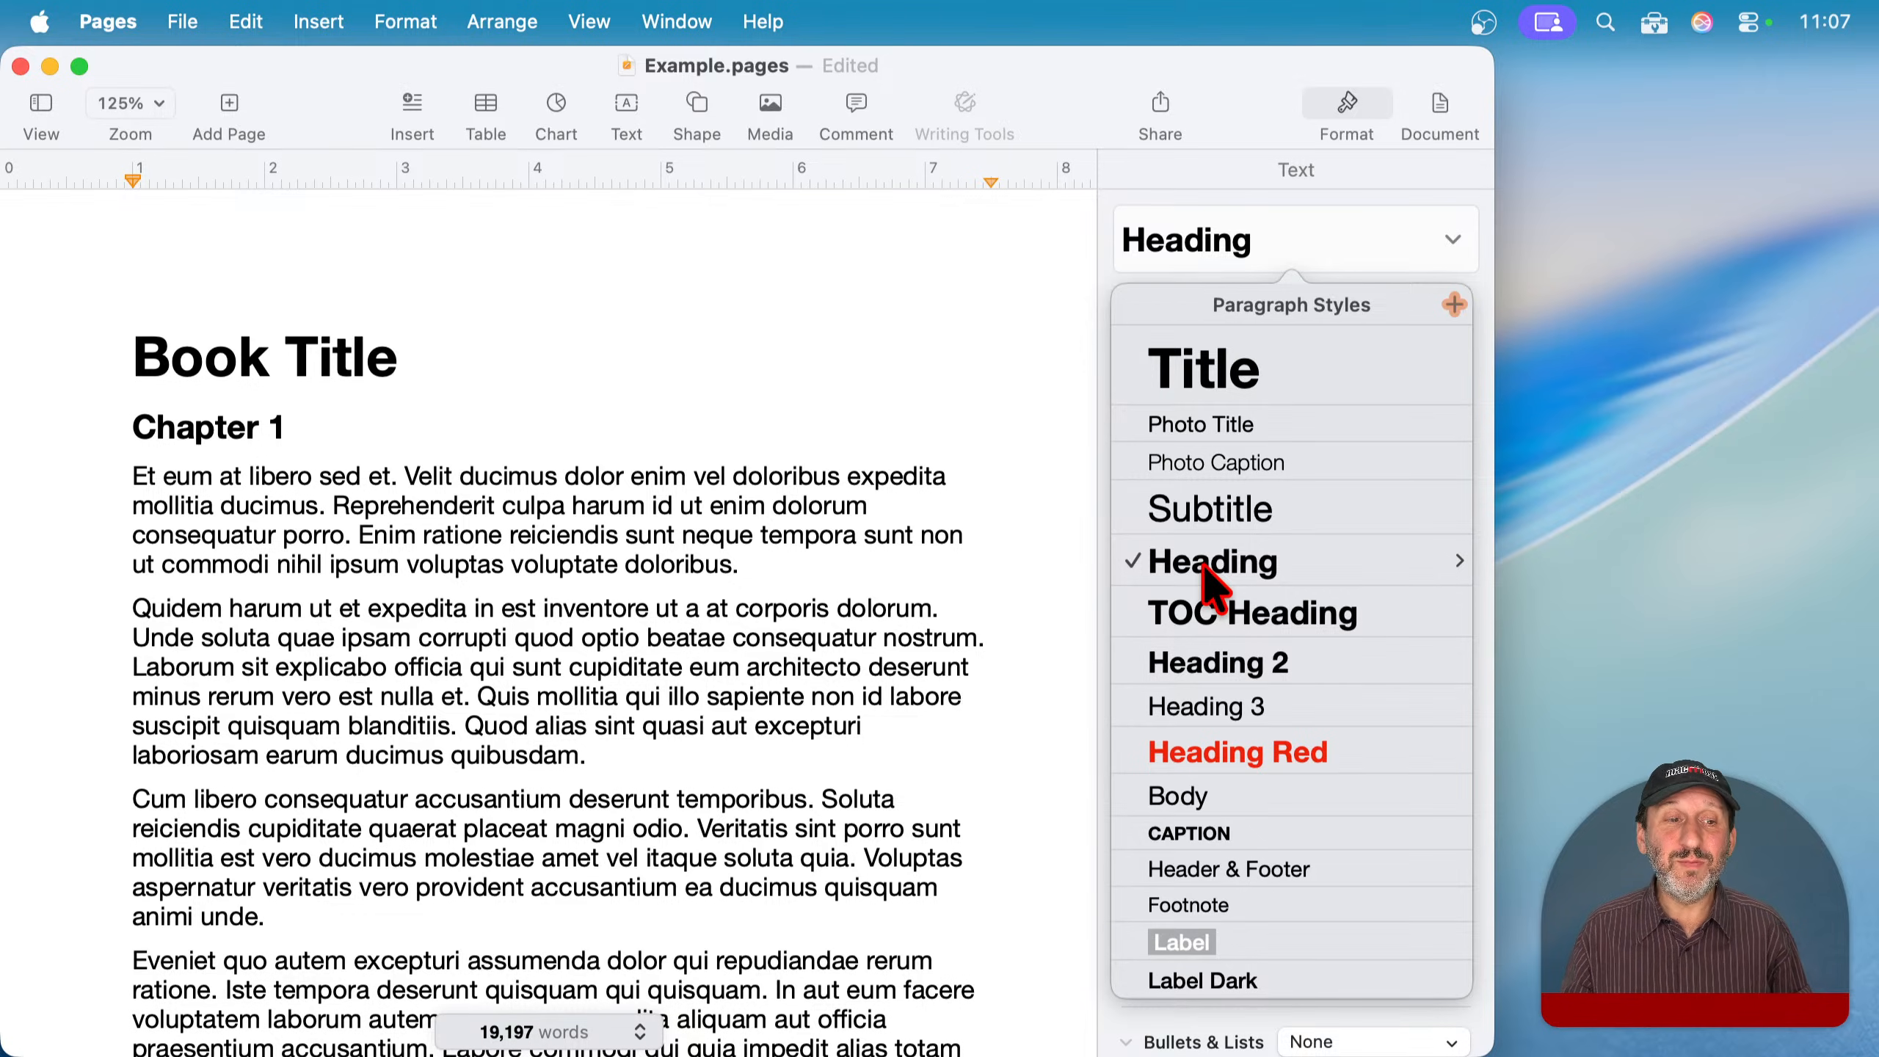
left_click(354, 422)
- Try adding ": The Beginning" to the end of the "Chapter 1" heading
left_click(315, 469)
left_click(317, 437)
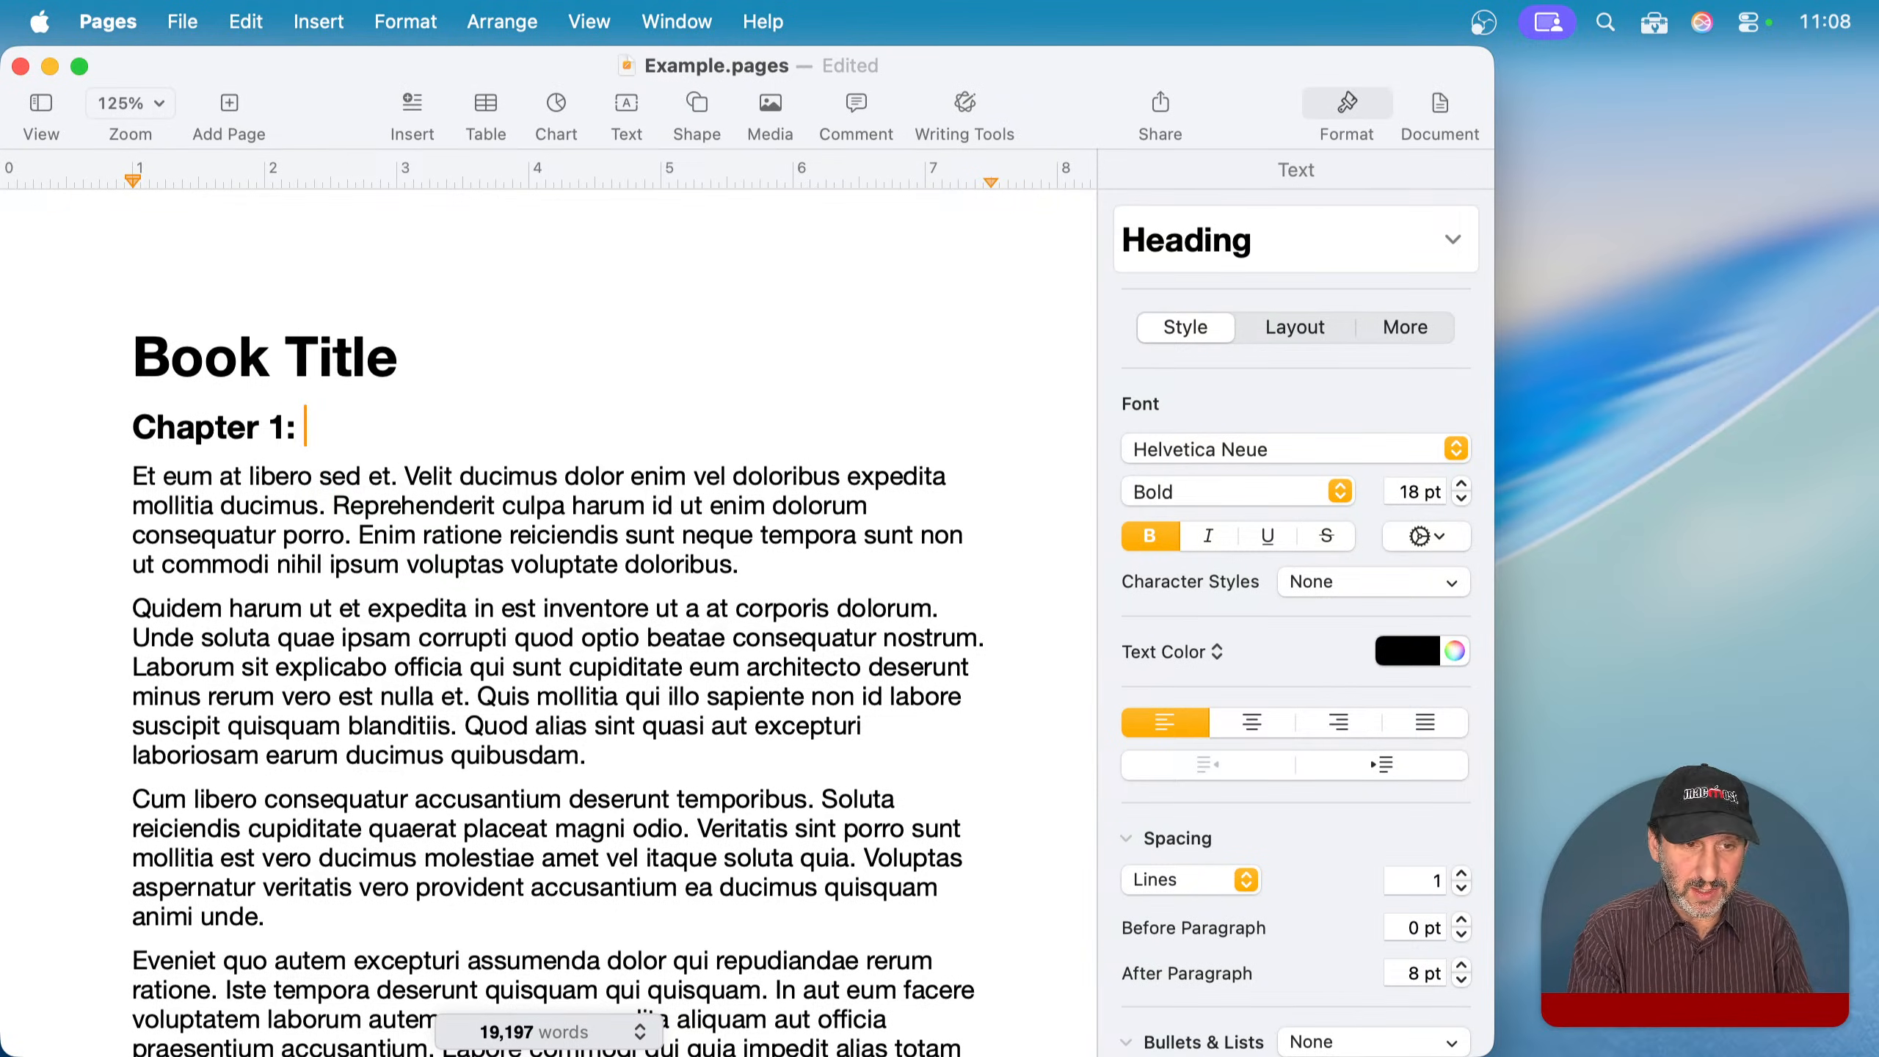
type(": The Beginning n")
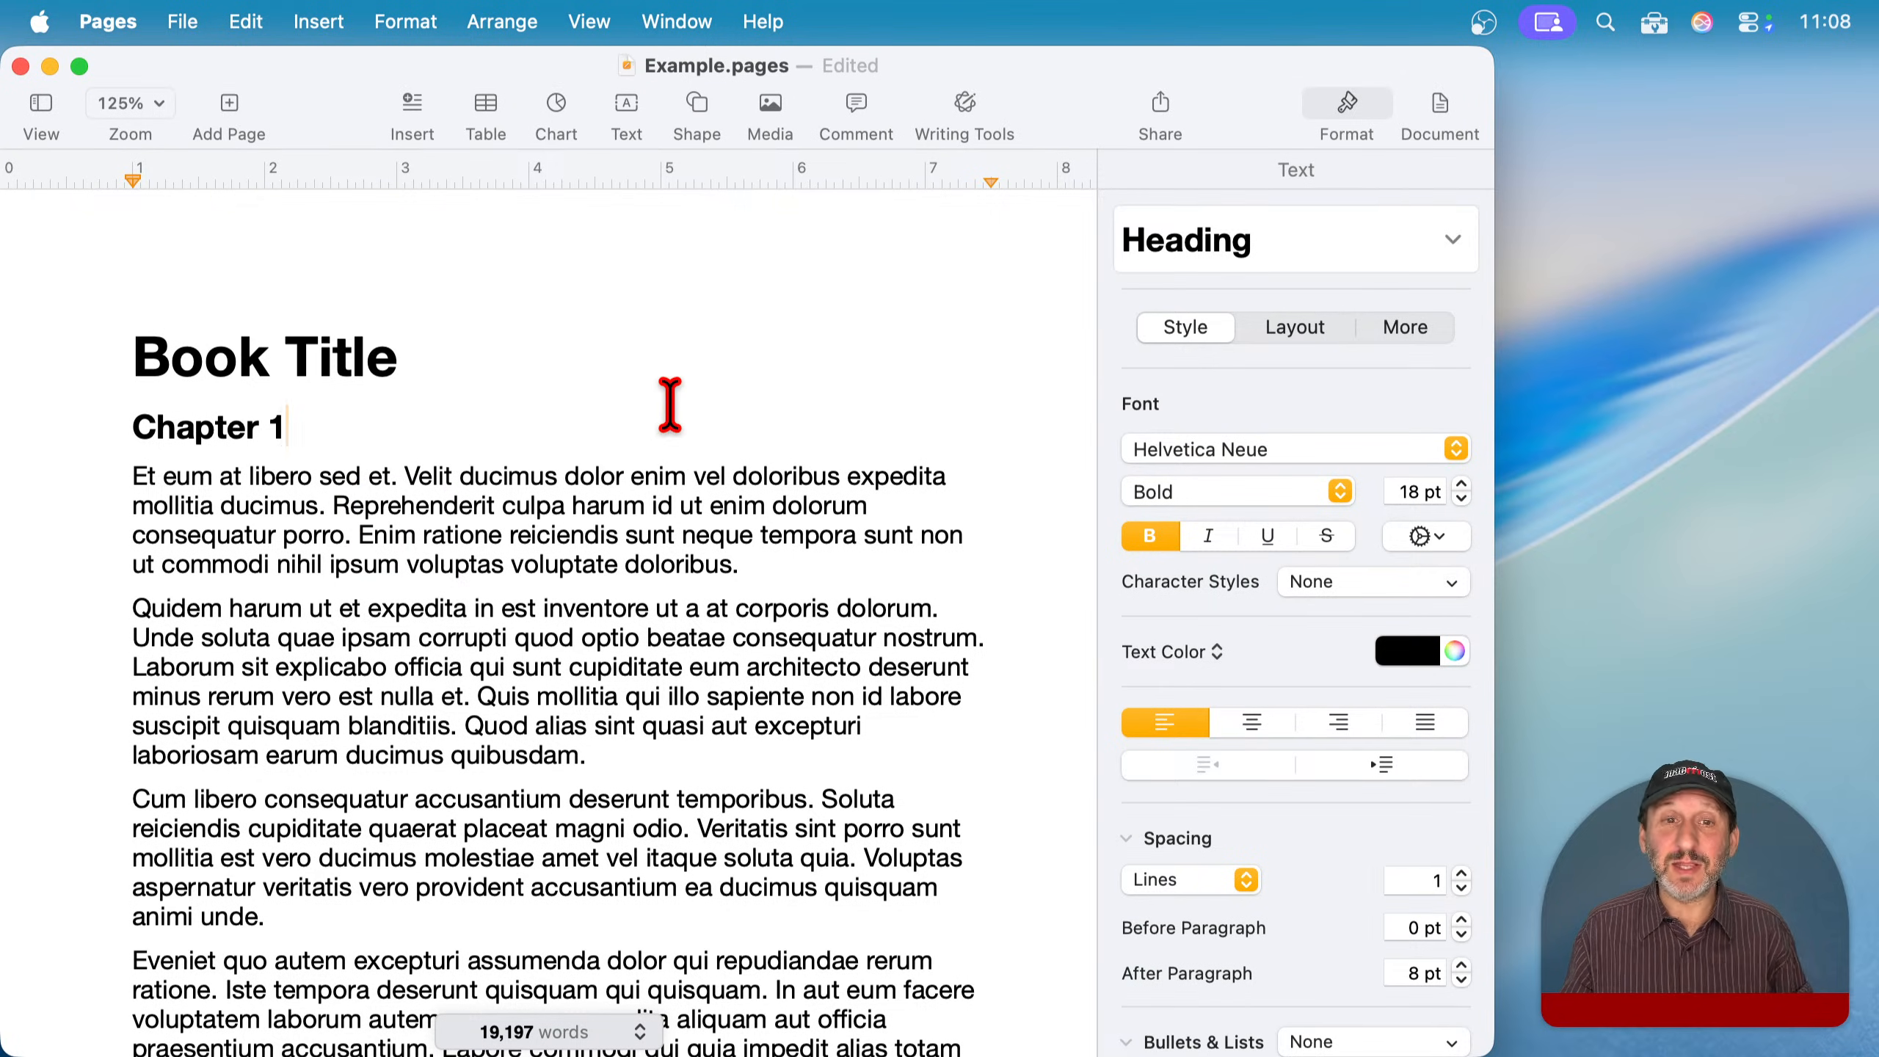
- Select the whole "Chapter 1" heading and change its text color to red
left_click_drag(292, 426, 147, 435)
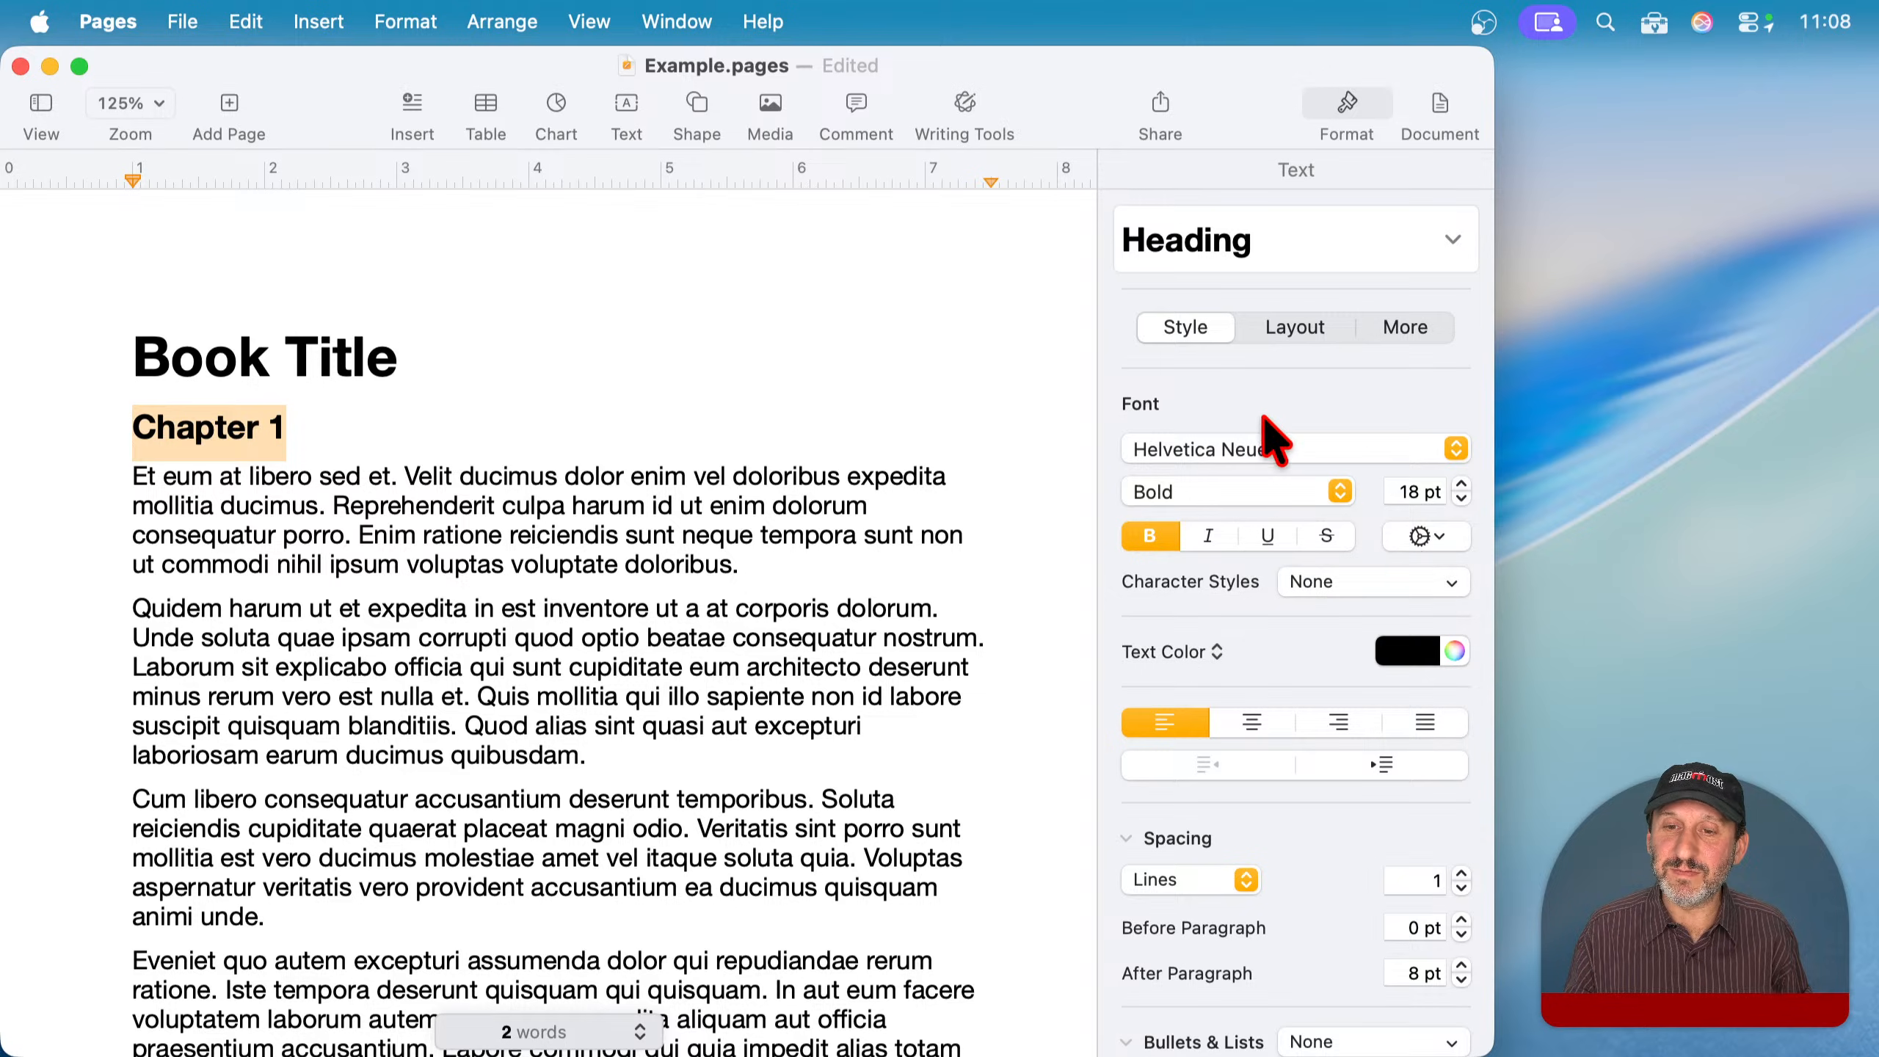
left_click(1416, 653)
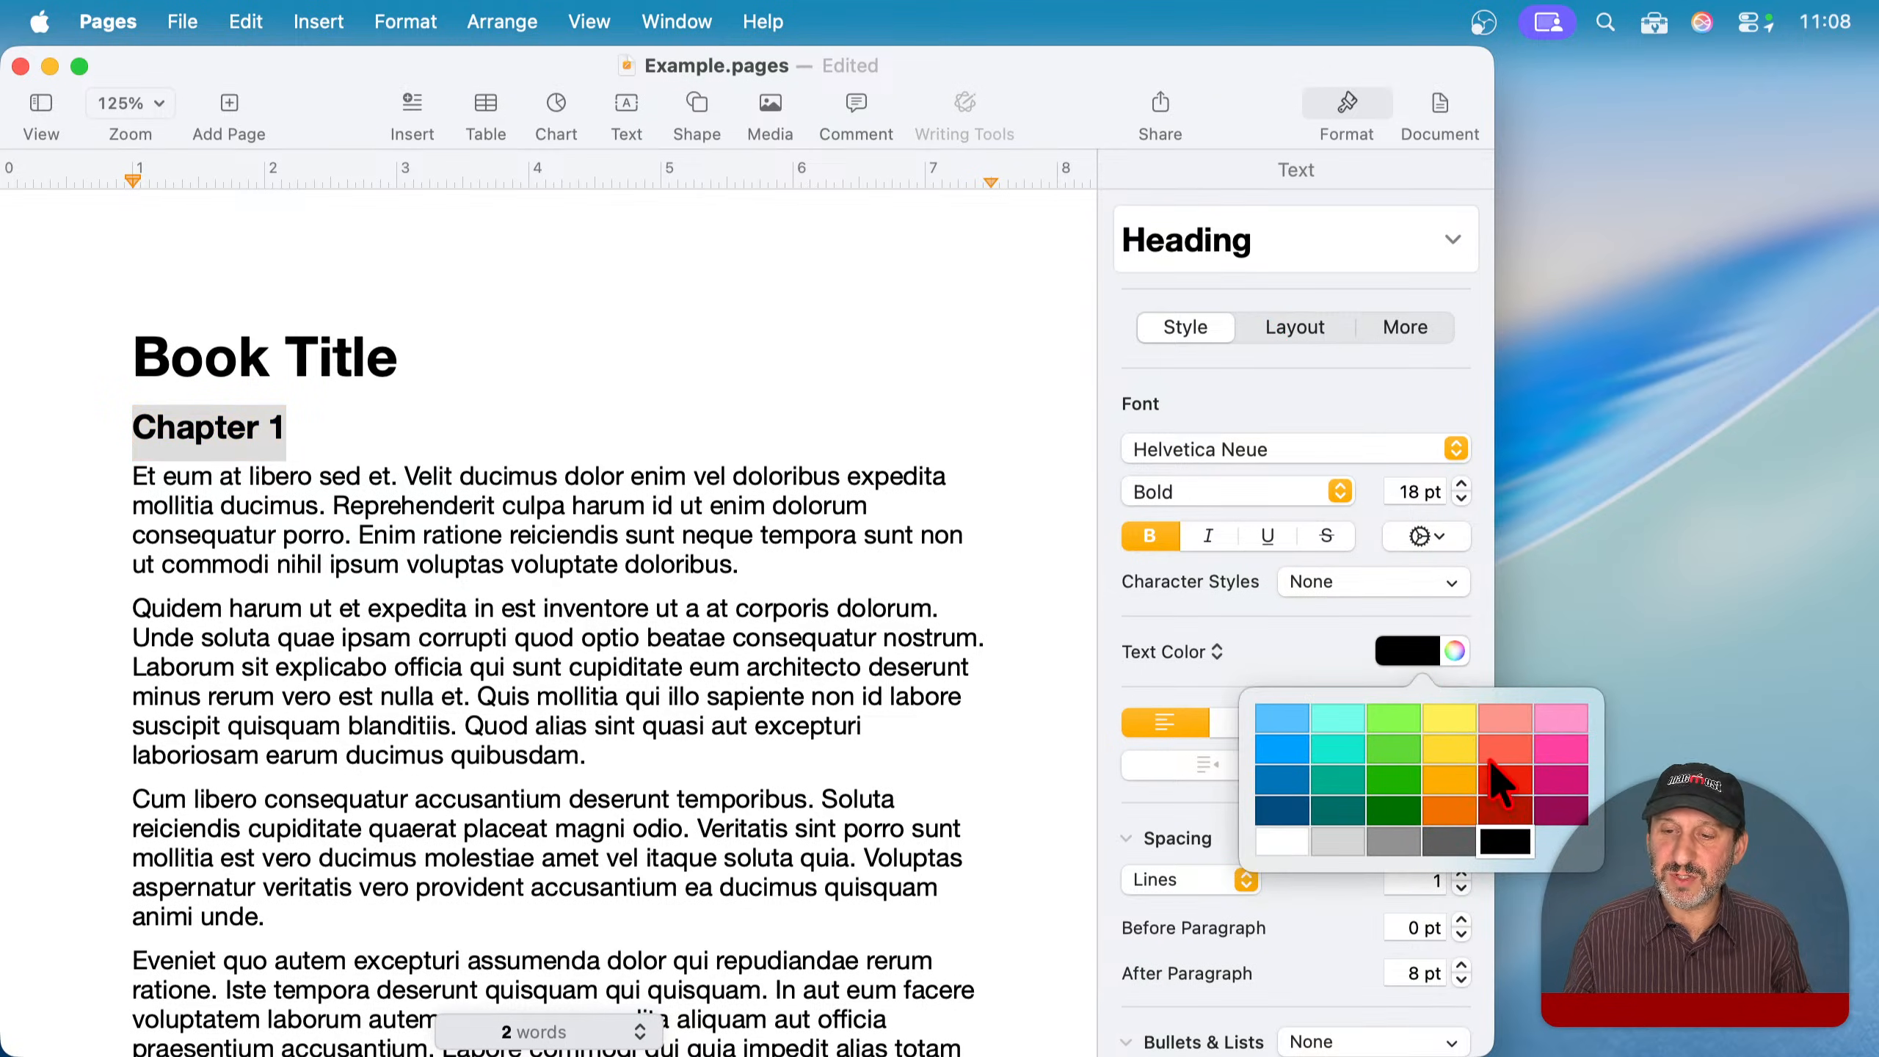
left_click(1506, 780)
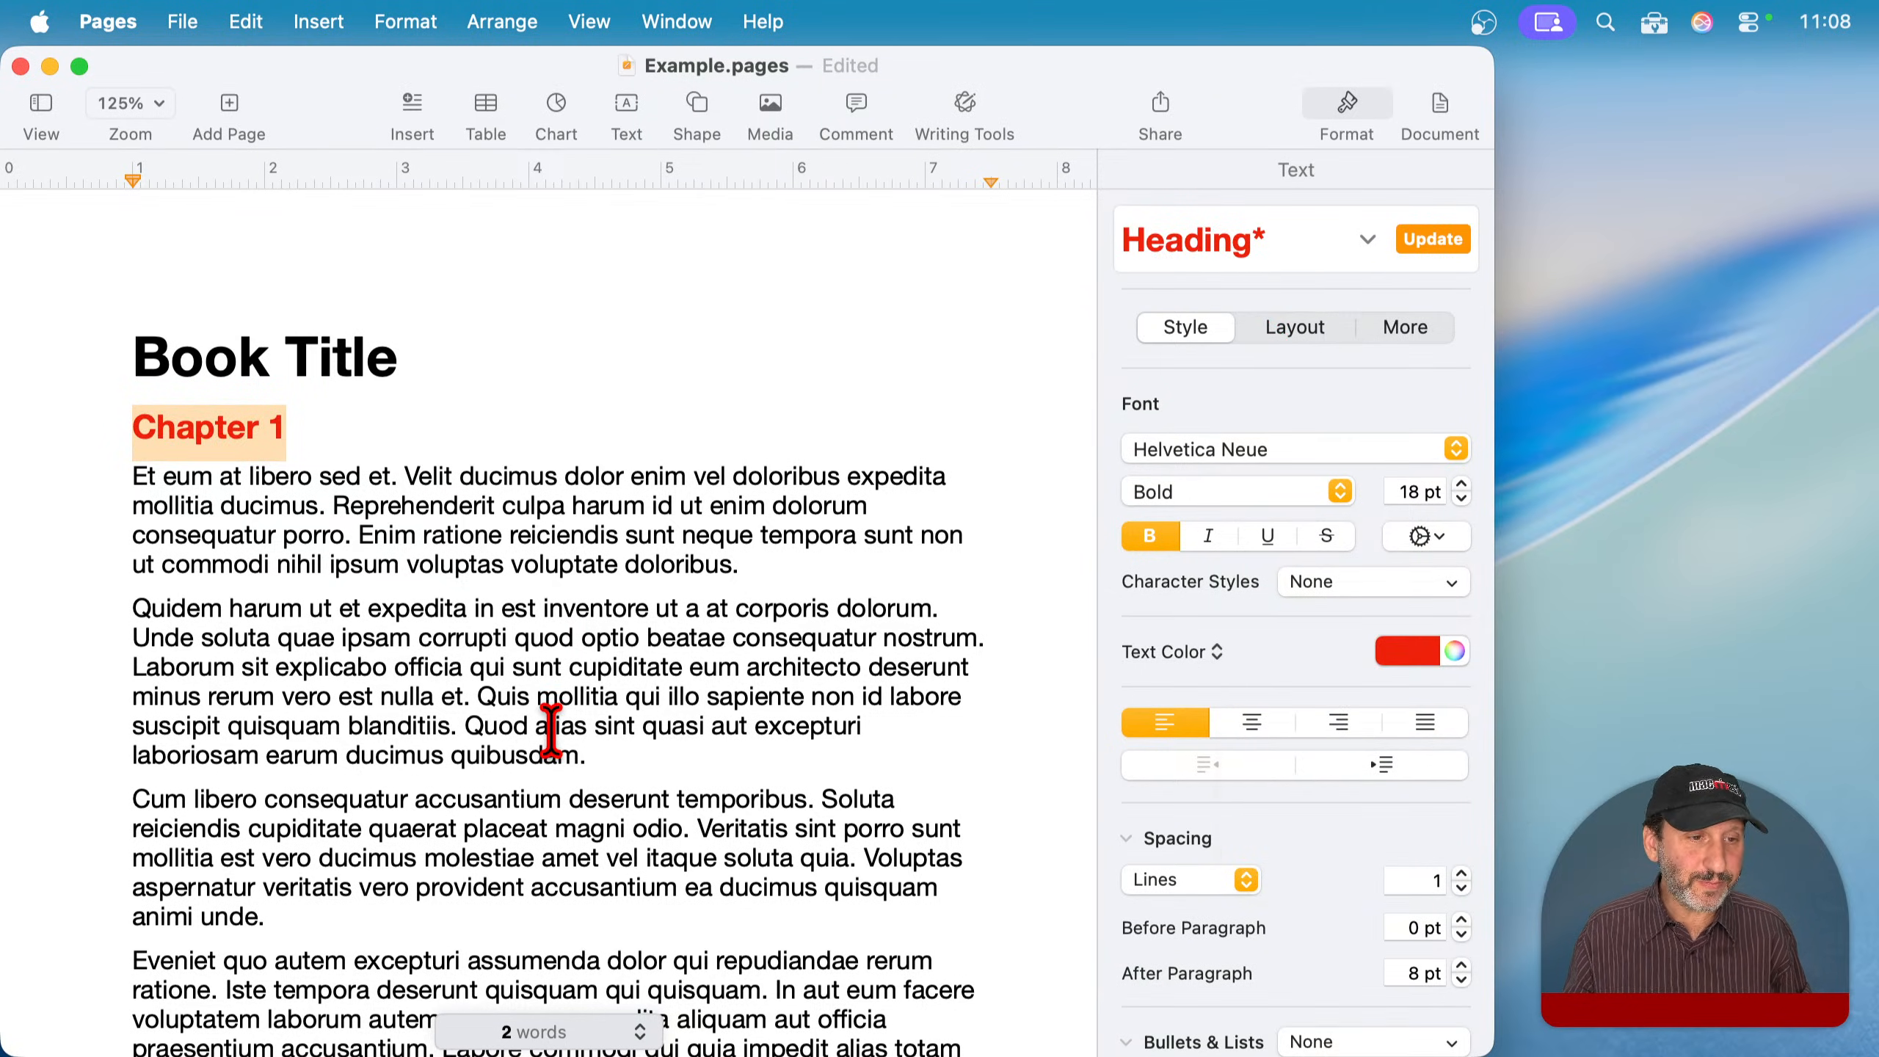
- Find the "Chapter 2" heading for comparison, and update the Heading style with the red text color of "Chapter 1"
scroll(548, 721, "down", 15)
scroll(550, 728, "down", 20)
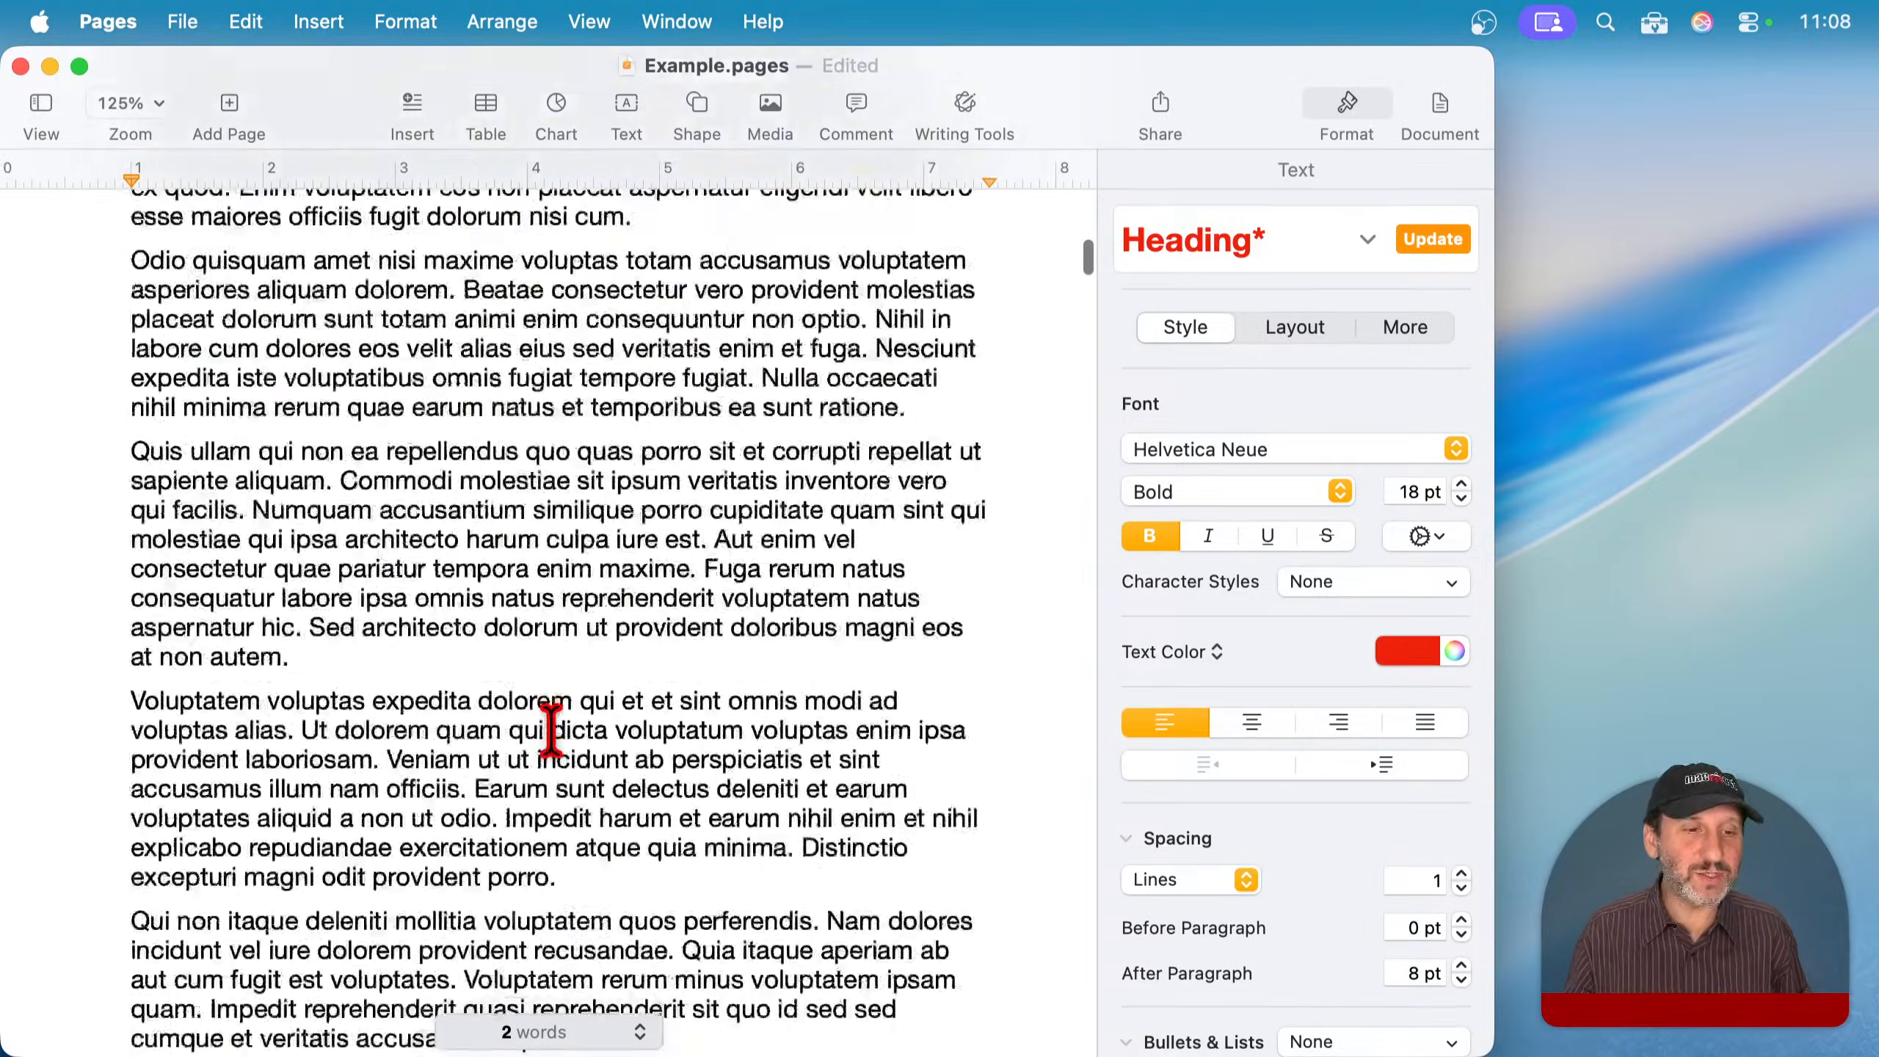
scroll(551, 728, "down", 20)
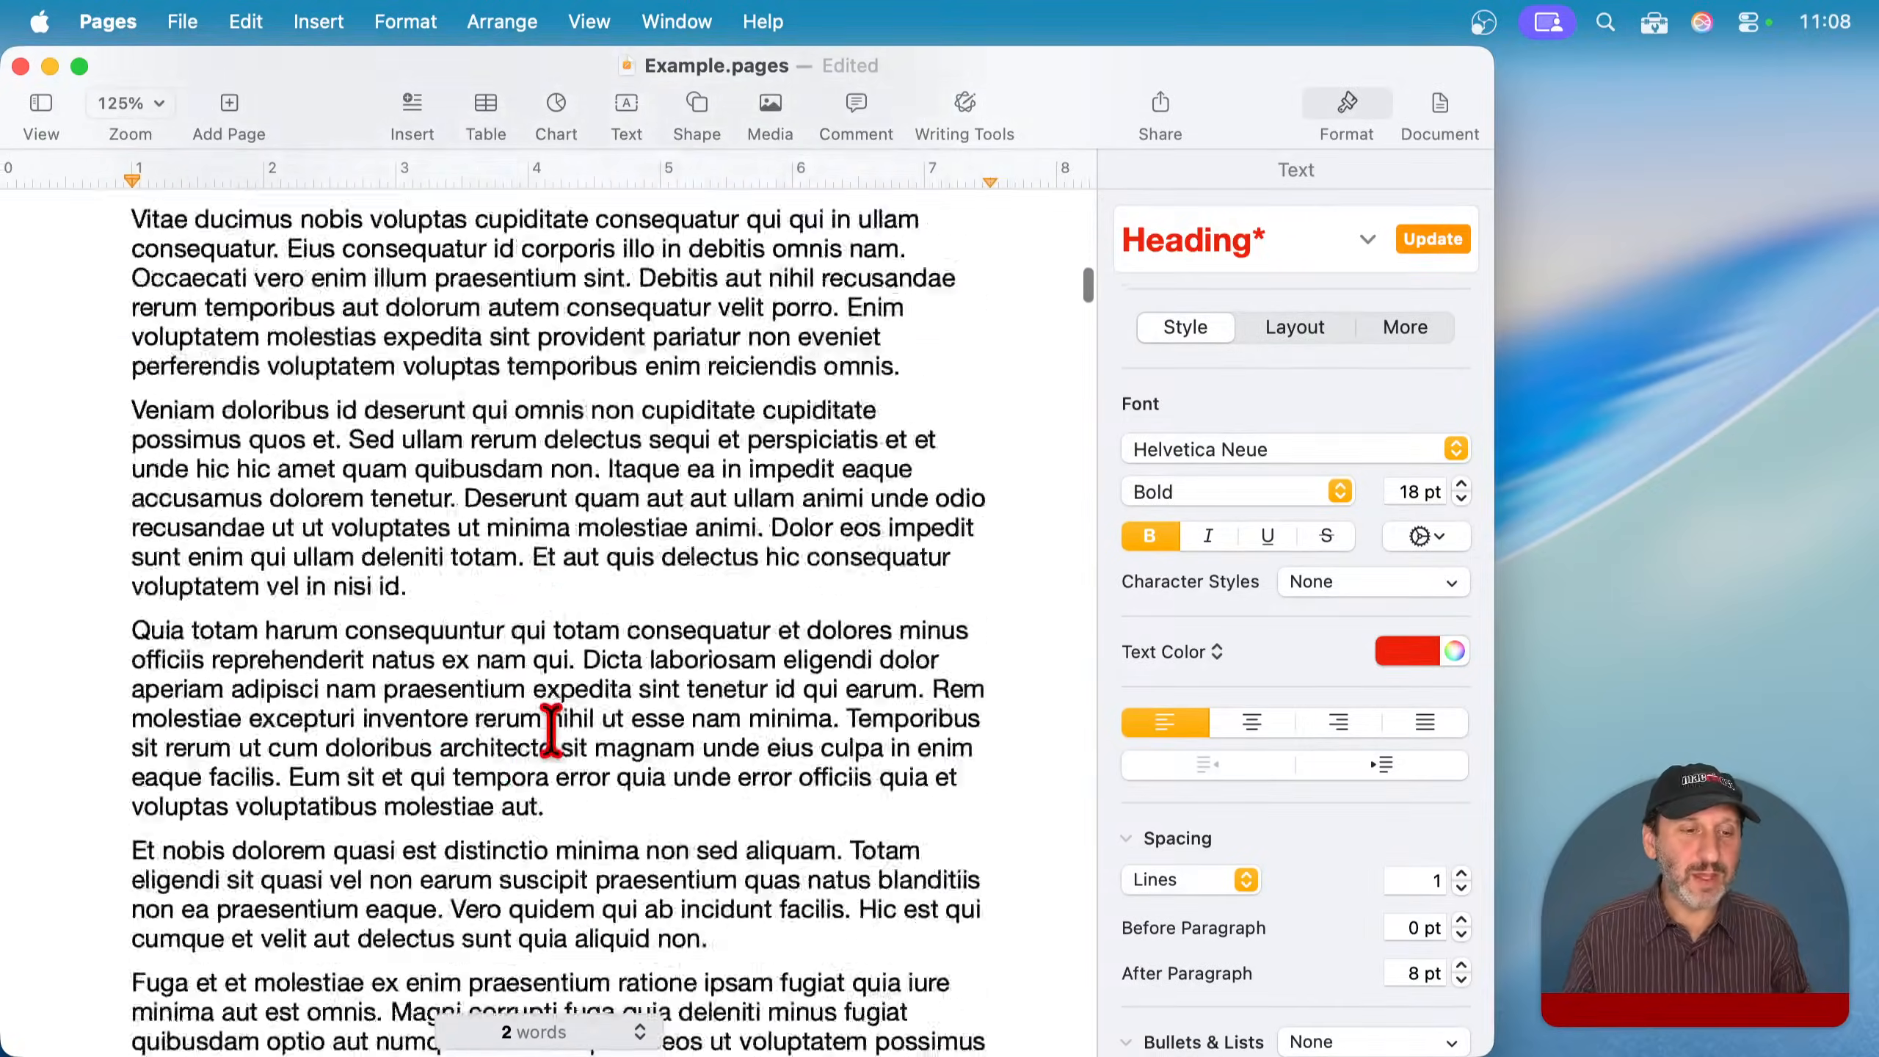
scroll(551, 729, "down", 20)
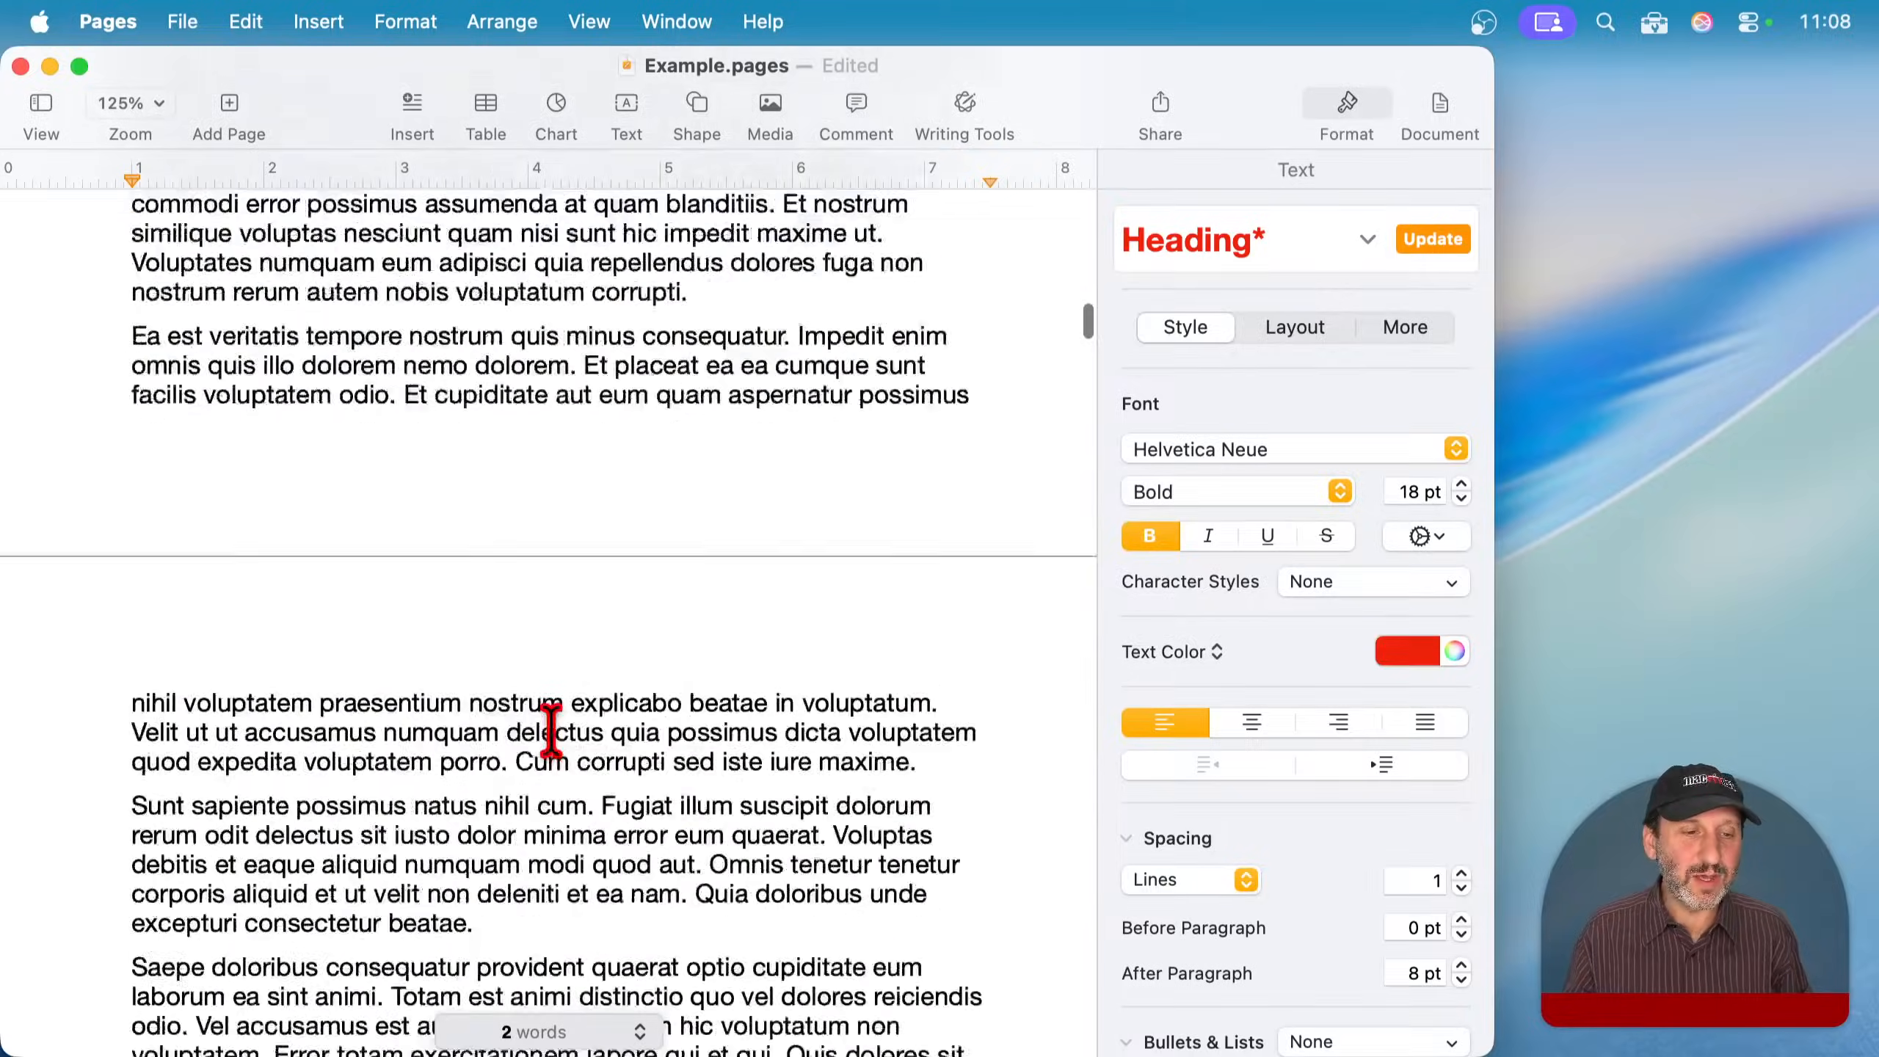
scroll(551, 729, "down", 20)
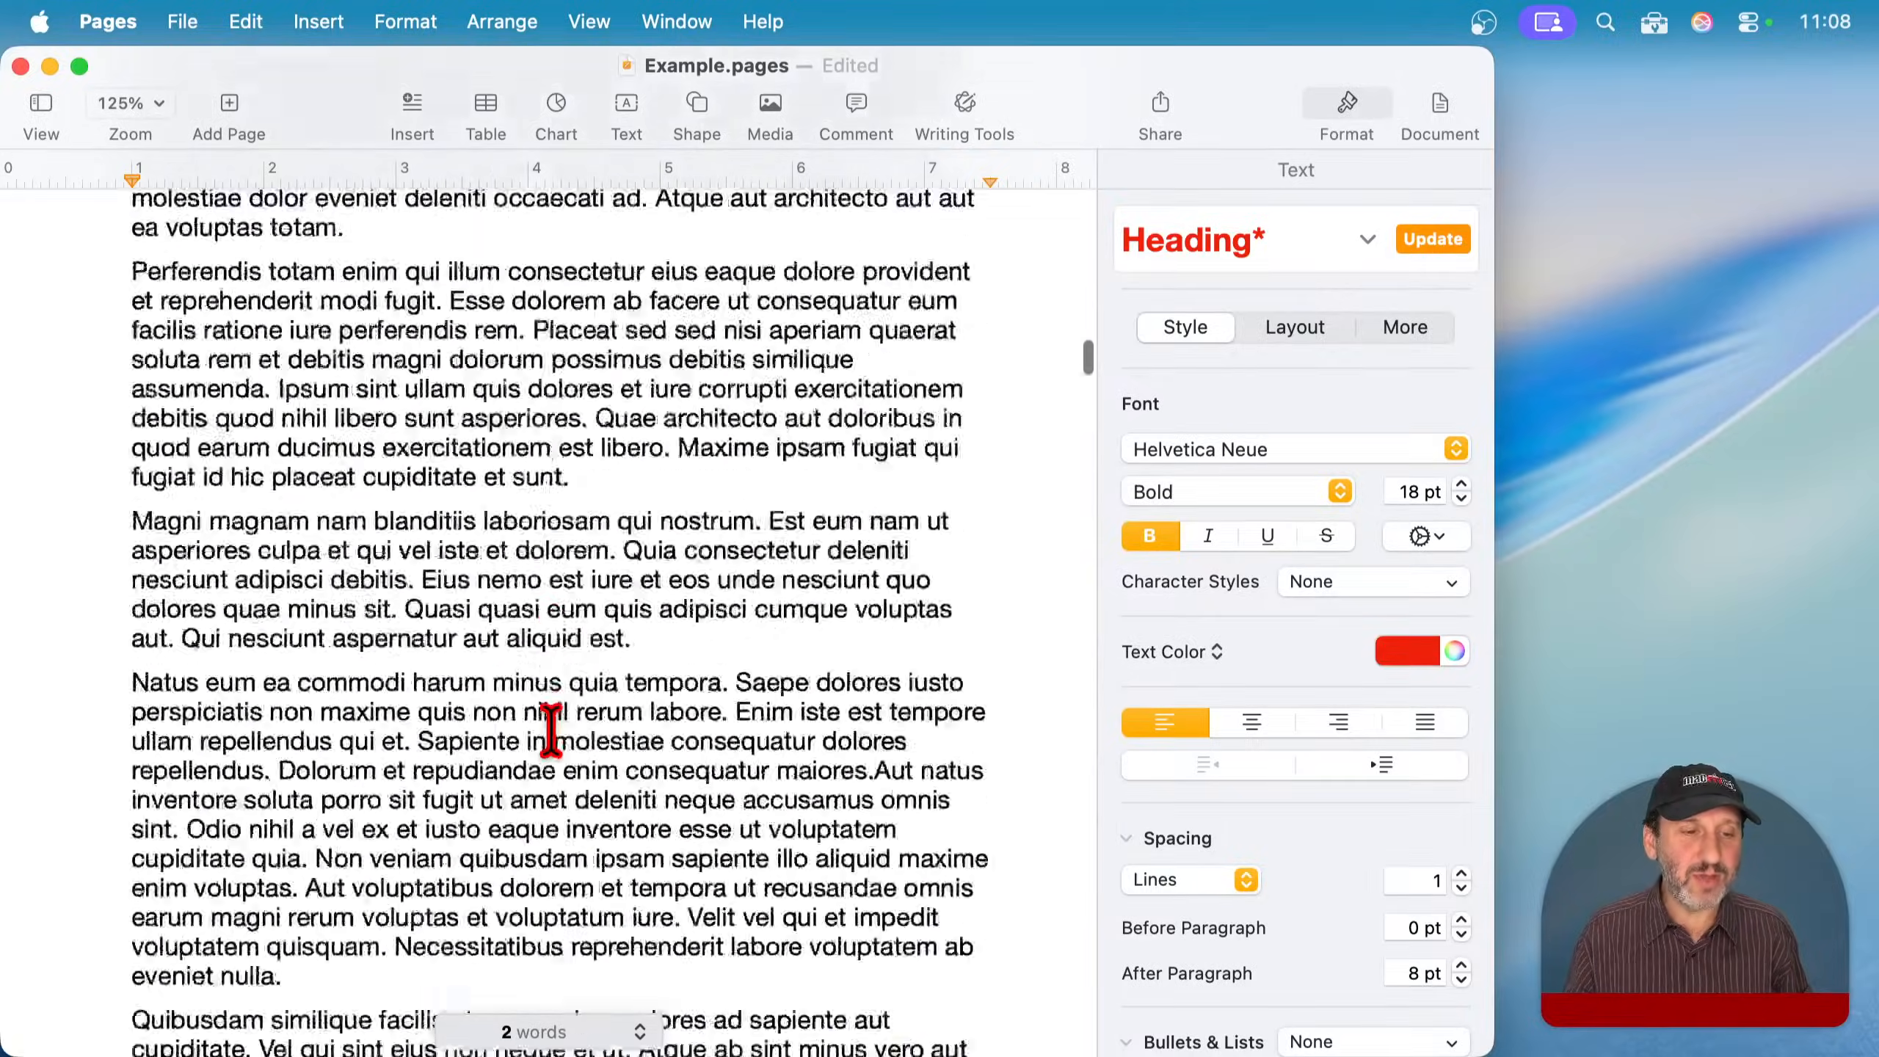
scroll(551, 728, "down", 10)
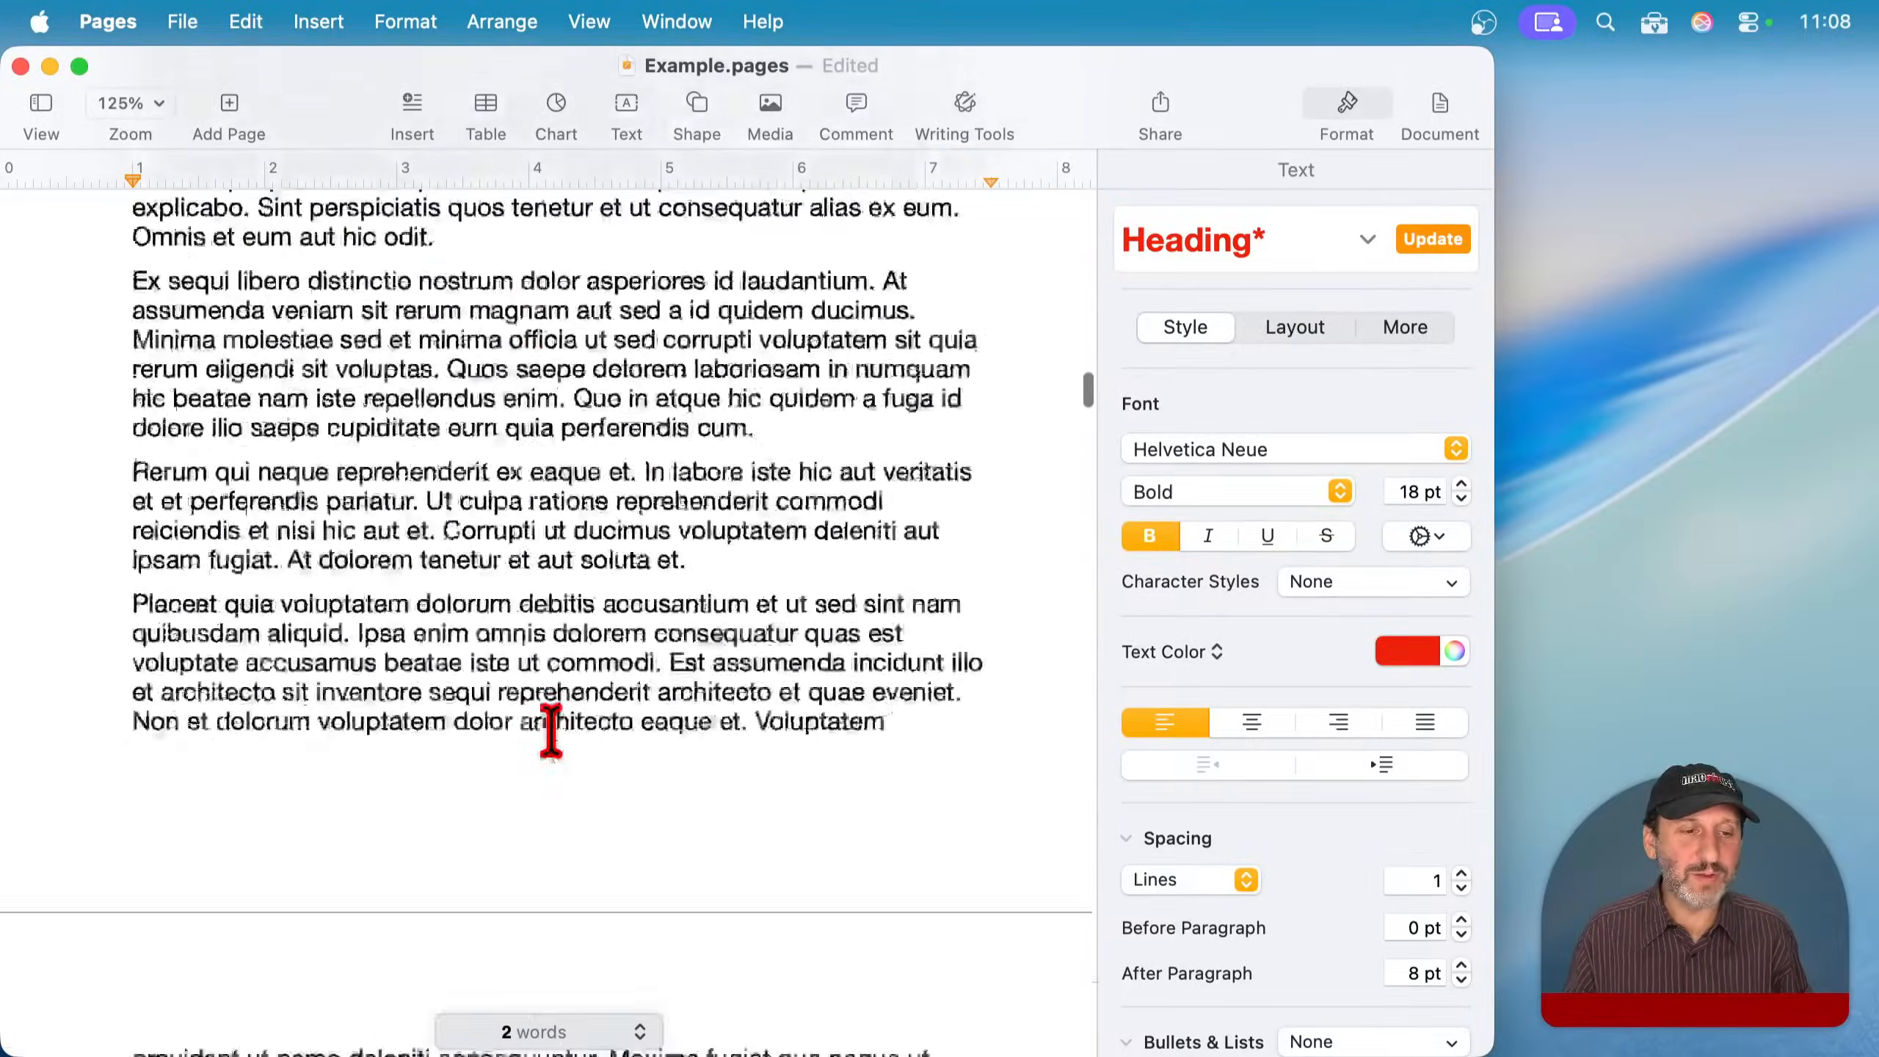
scroll(325, 612, "up", 2)
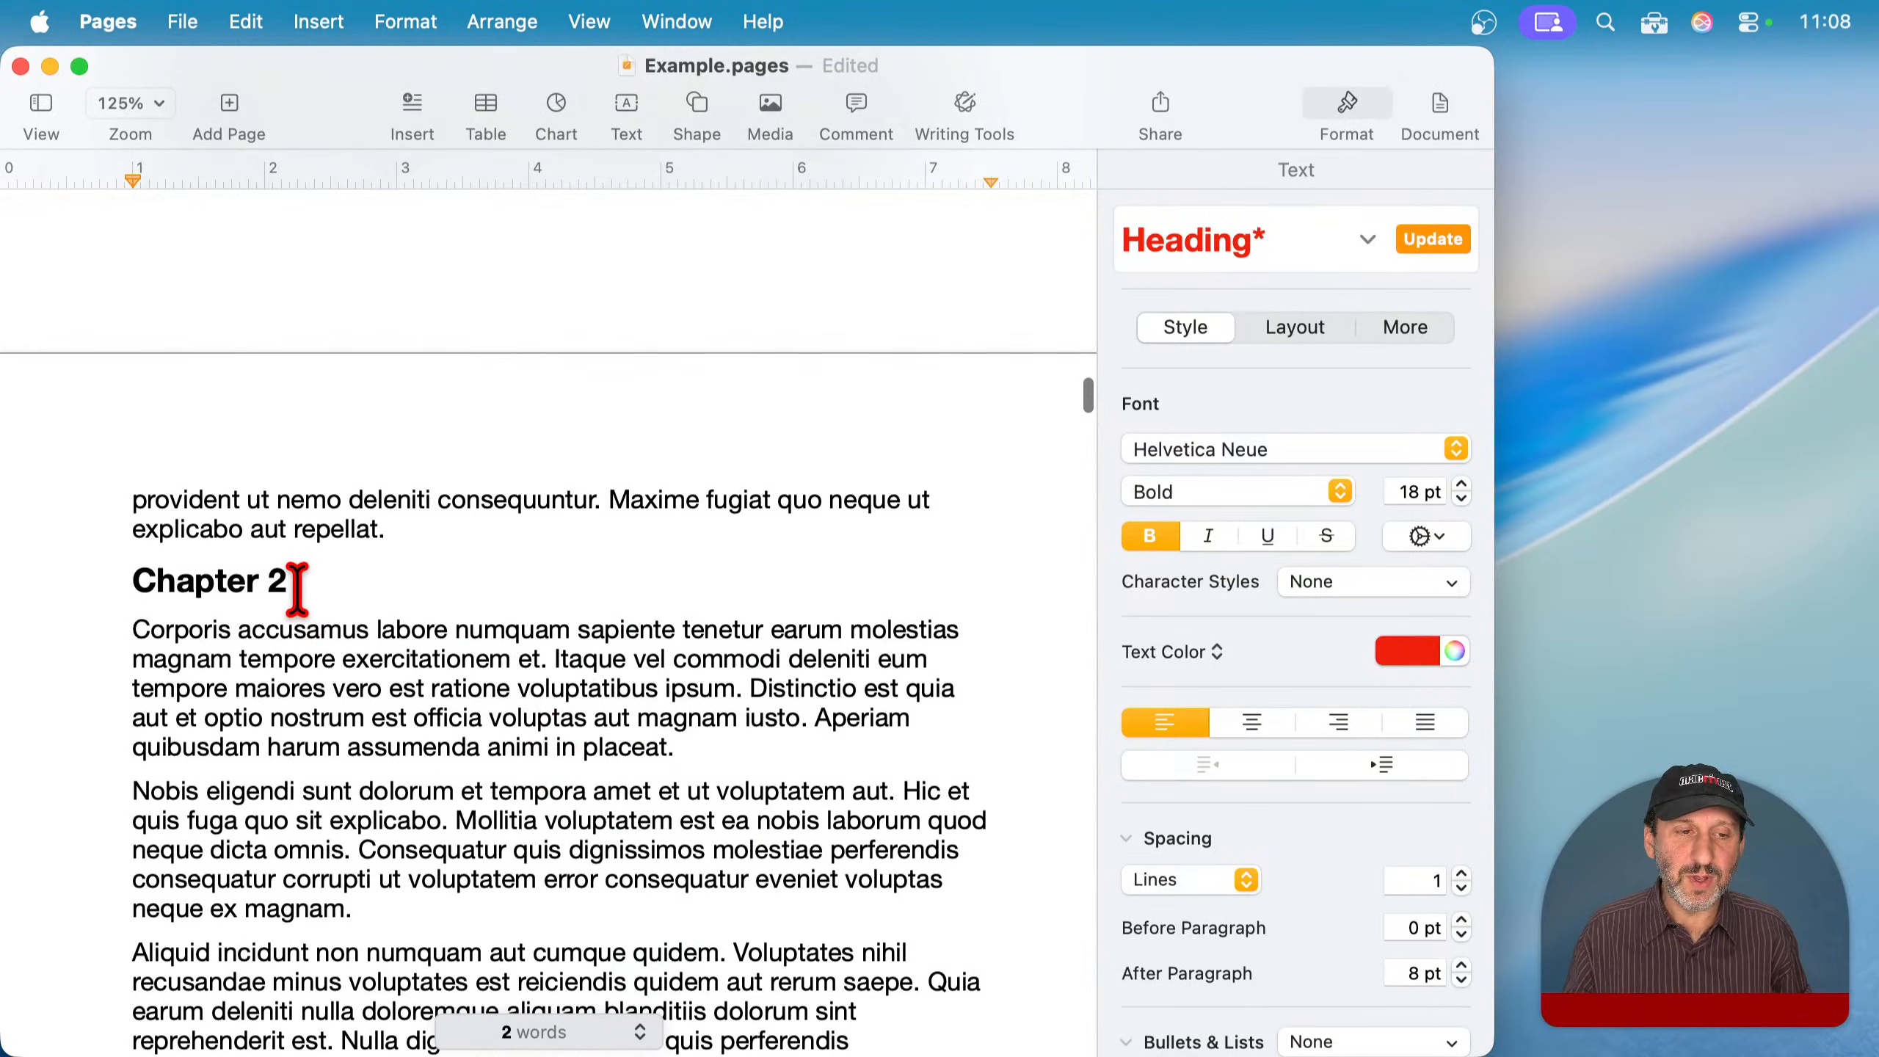
left_click(1442, 245)
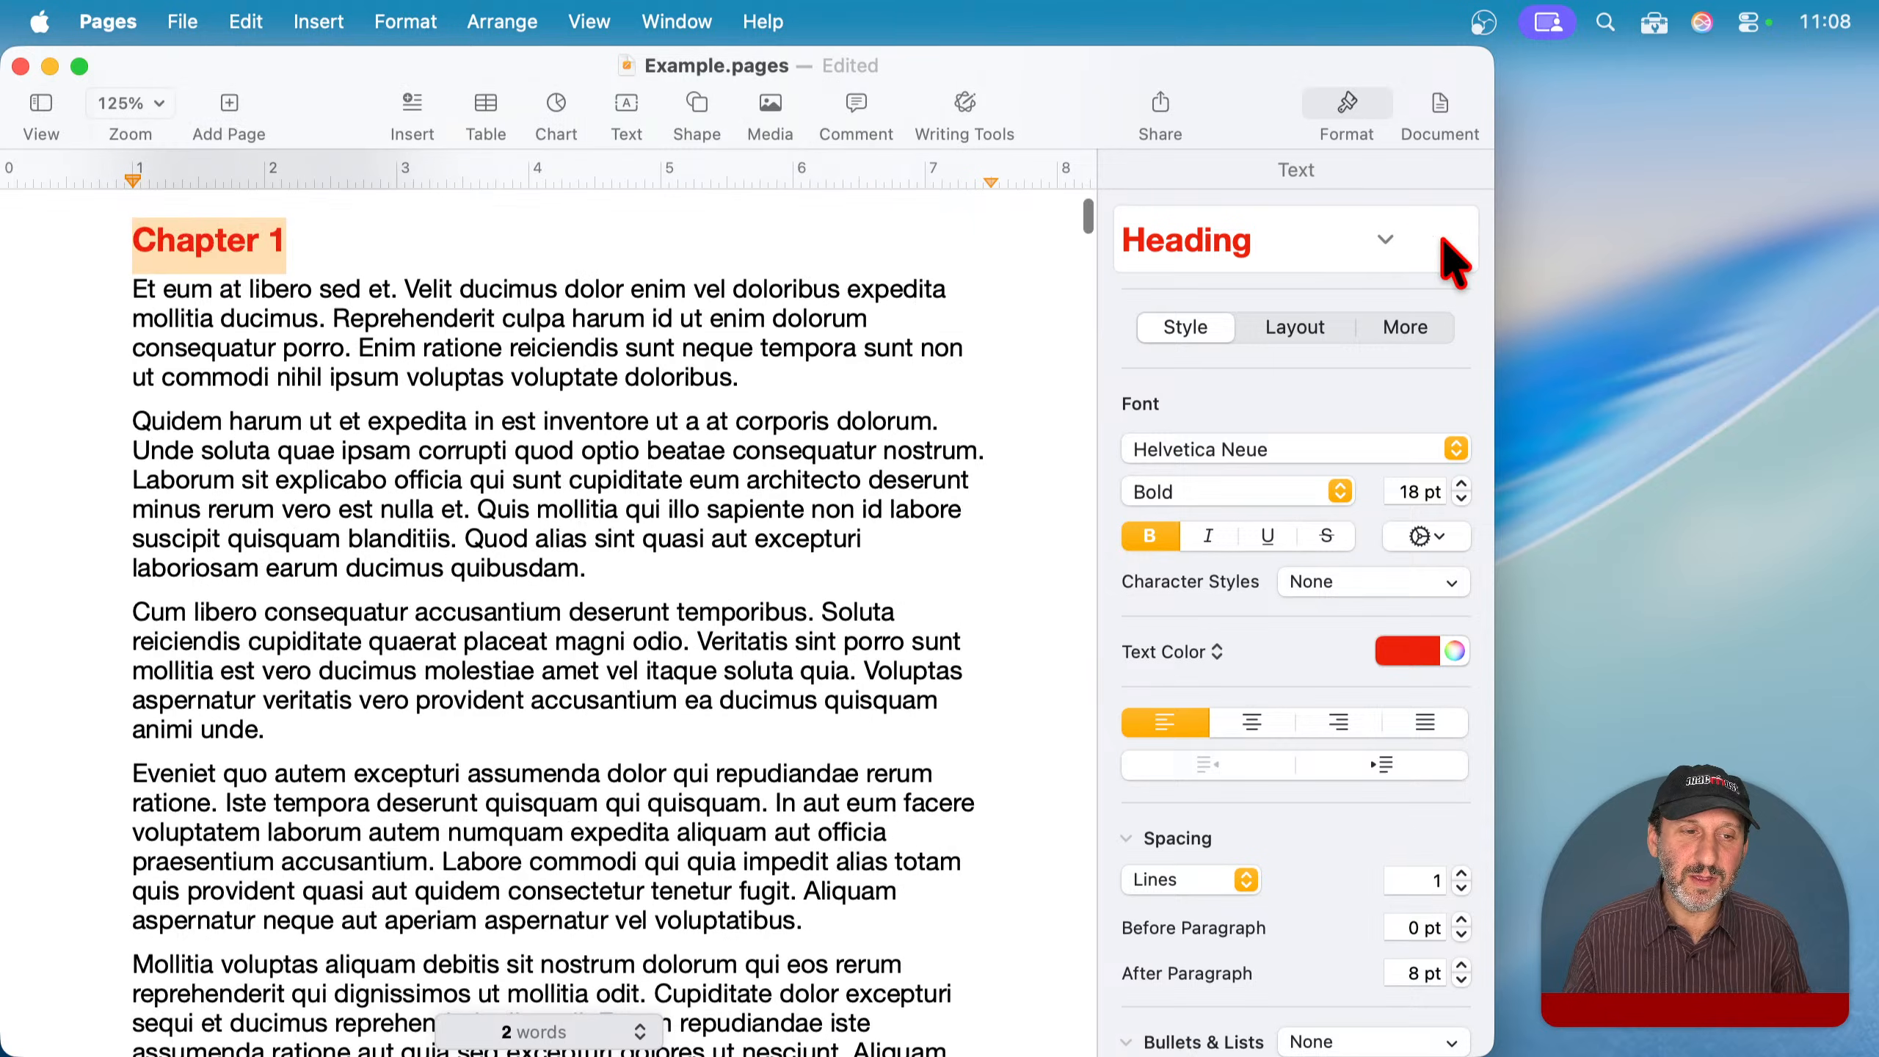
scroll(421, 413, "up", 3)
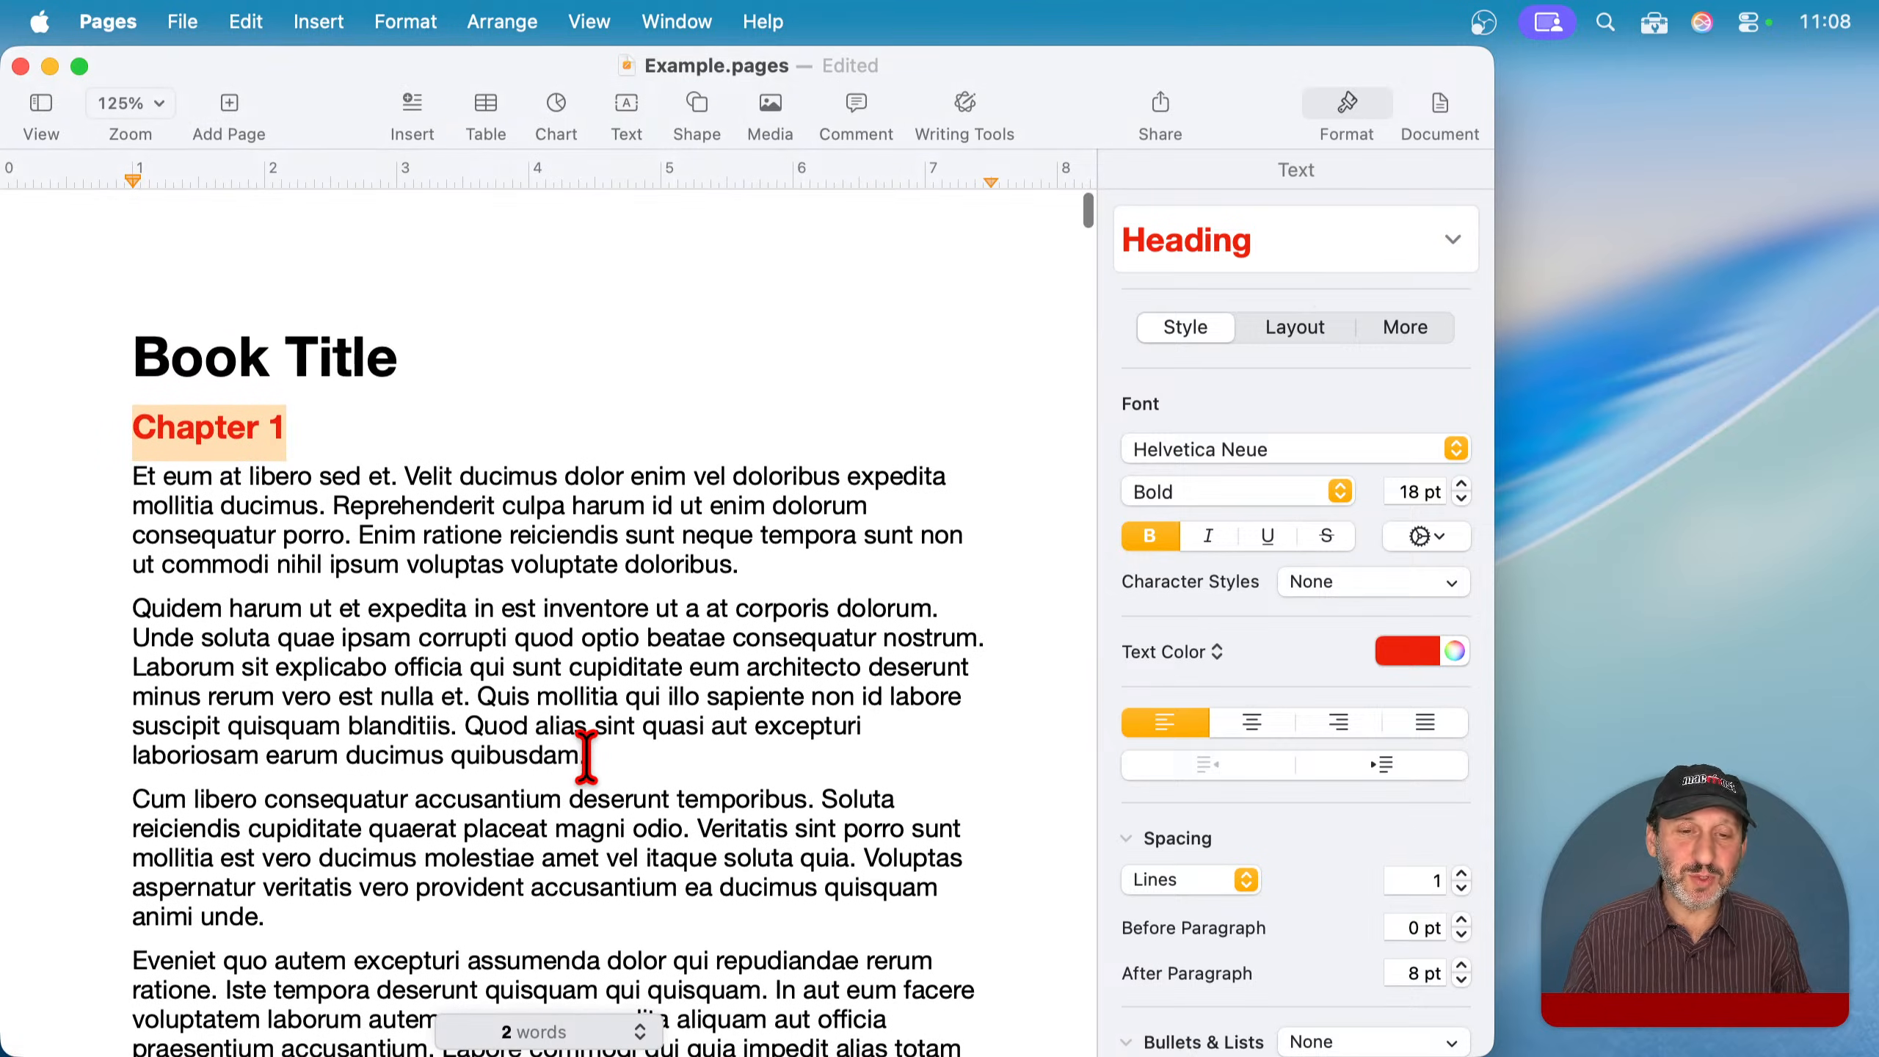
left_click_drag(1089, 214, 1084, 156)
- Undo the Heading style update and the red text color, and select the "Chapter 1" heading line to check its style
key("super+z")
key("super+z")
left_click(353, 429)
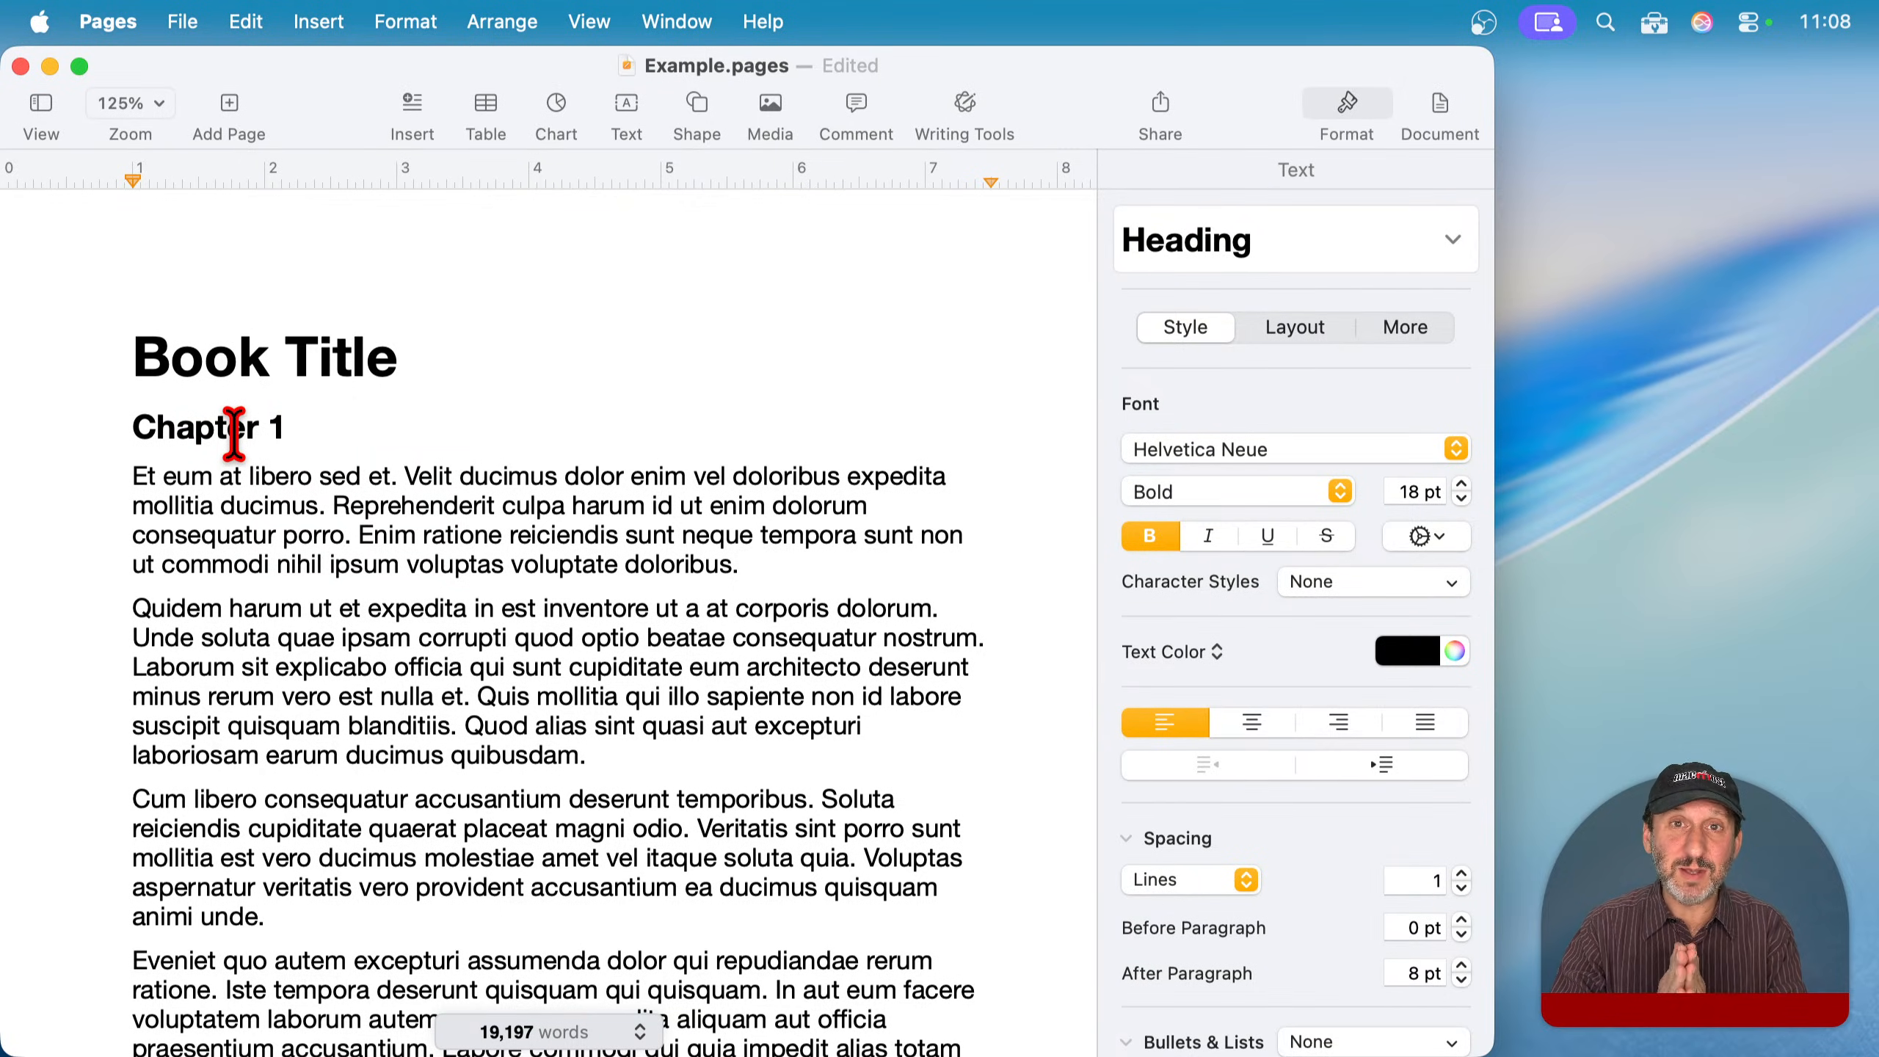
left_click_drag(127, 432, 344, 428)
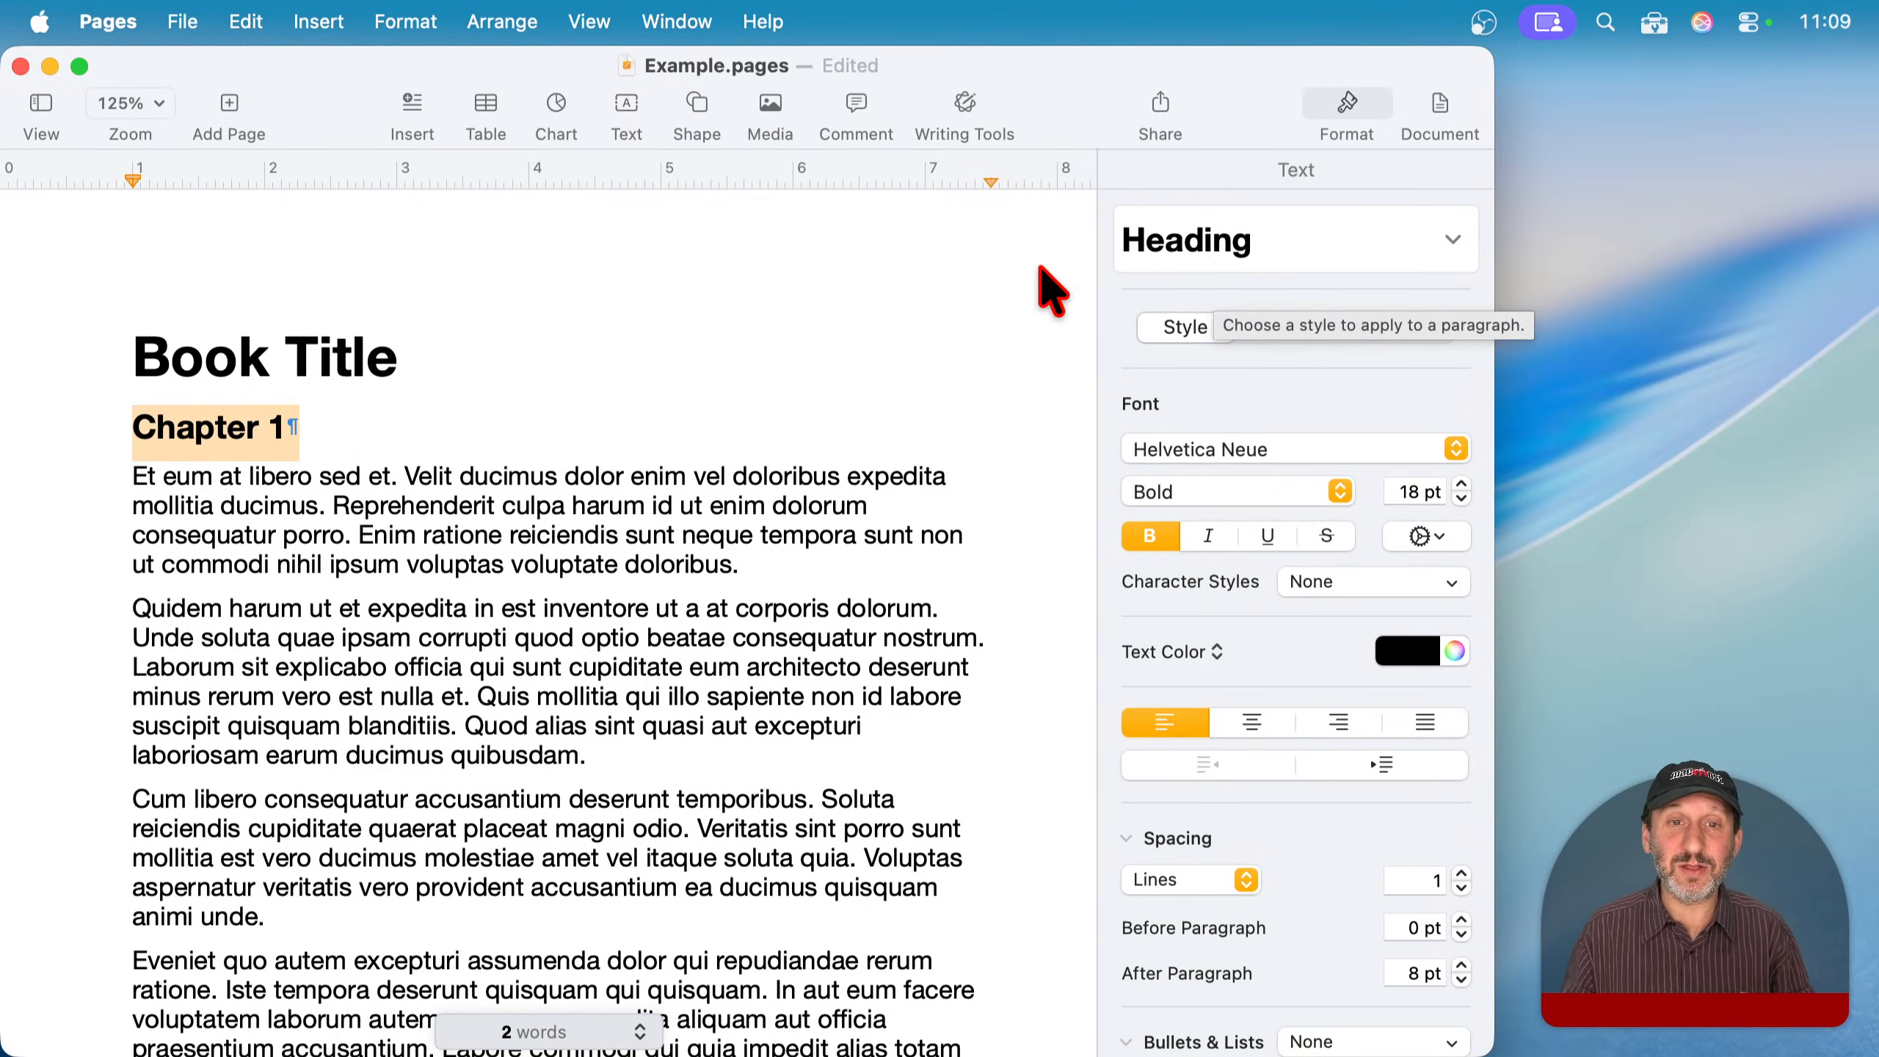
- Insert a table of contents covering the entire document before the "Book Title" line
left_click(345, 390)
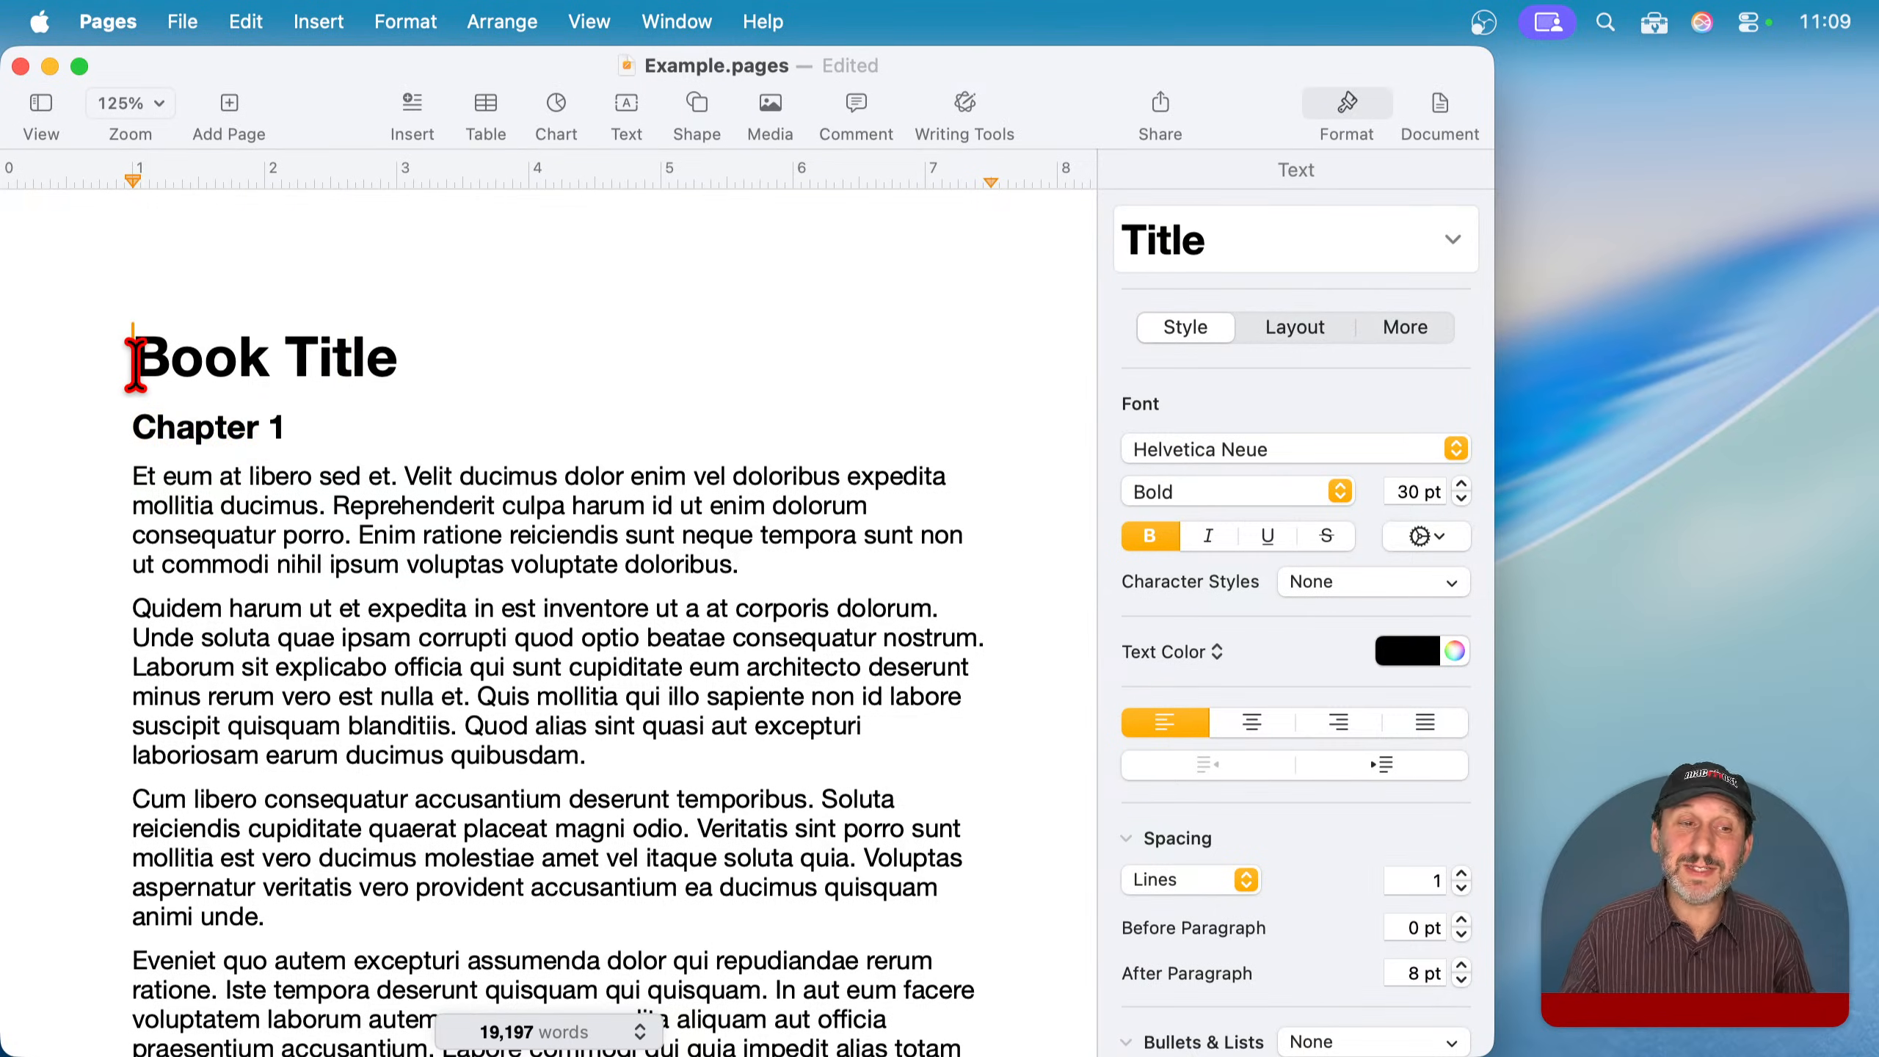
mouse_move(160, 272)
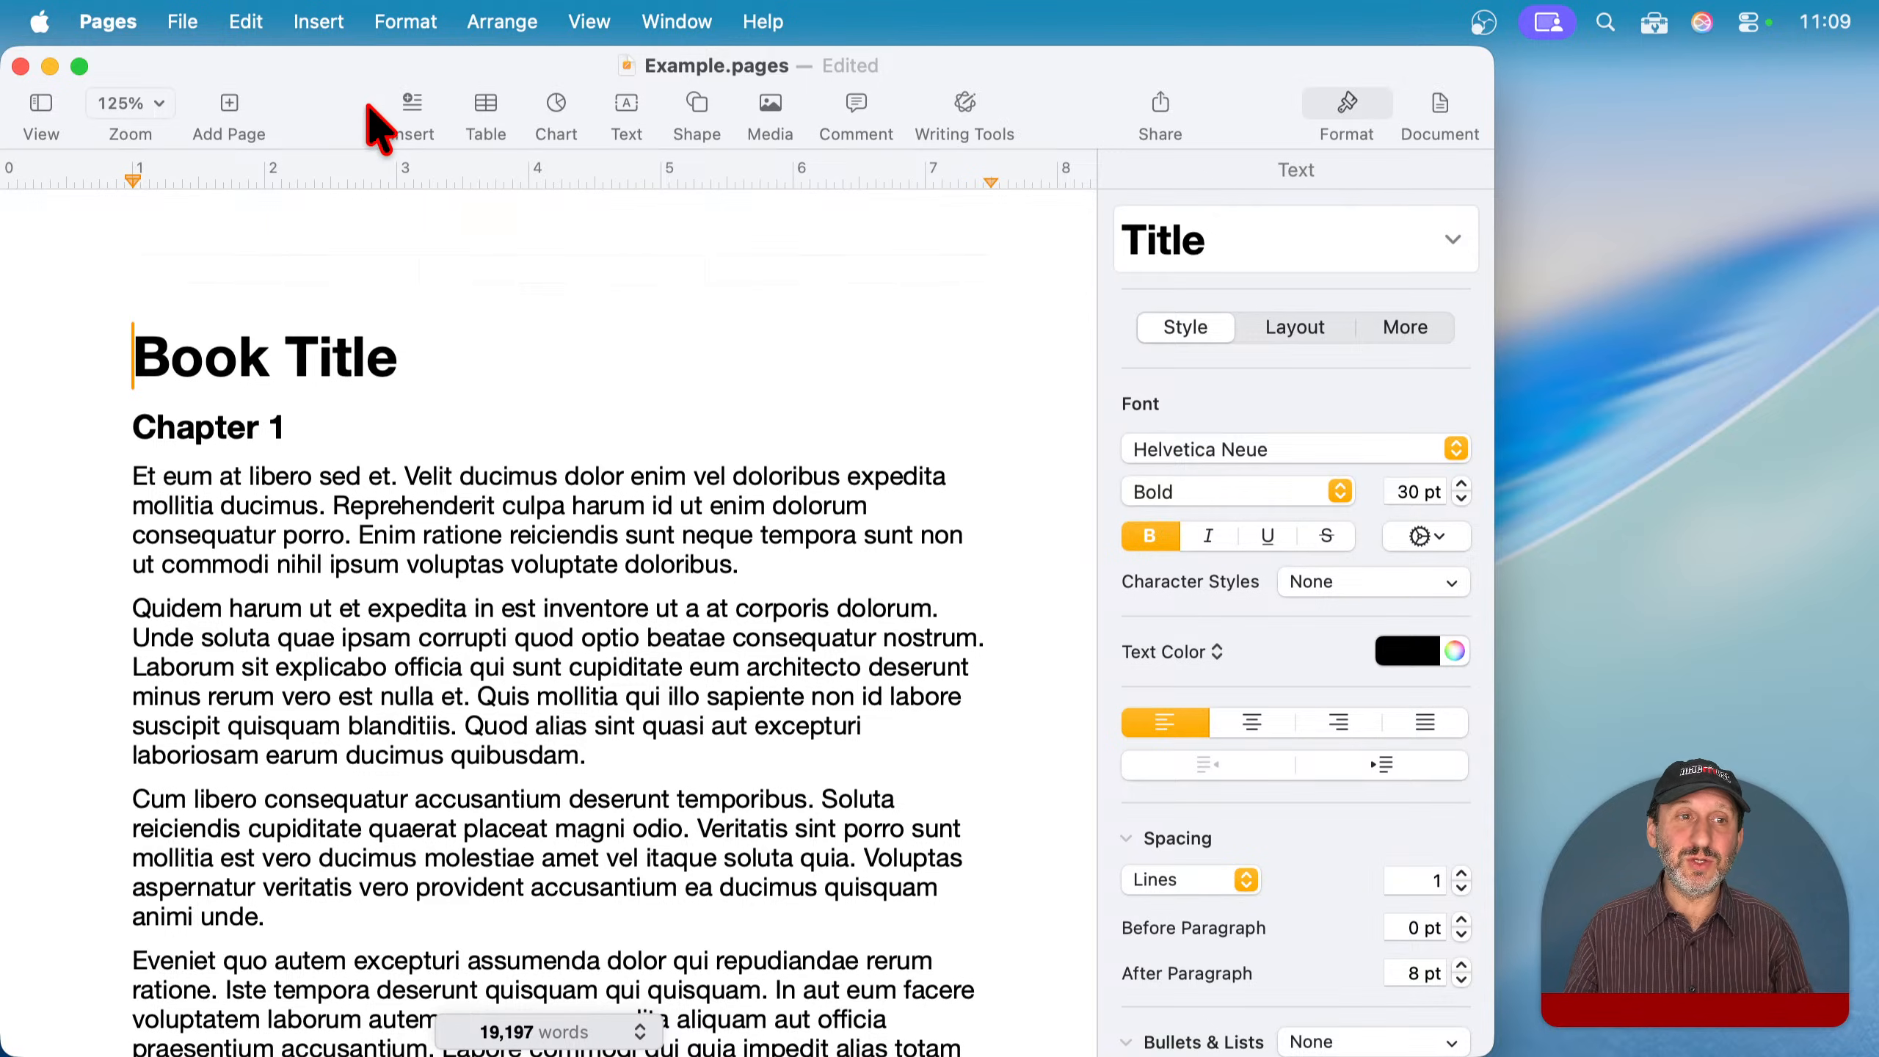
left_click(319, 24)
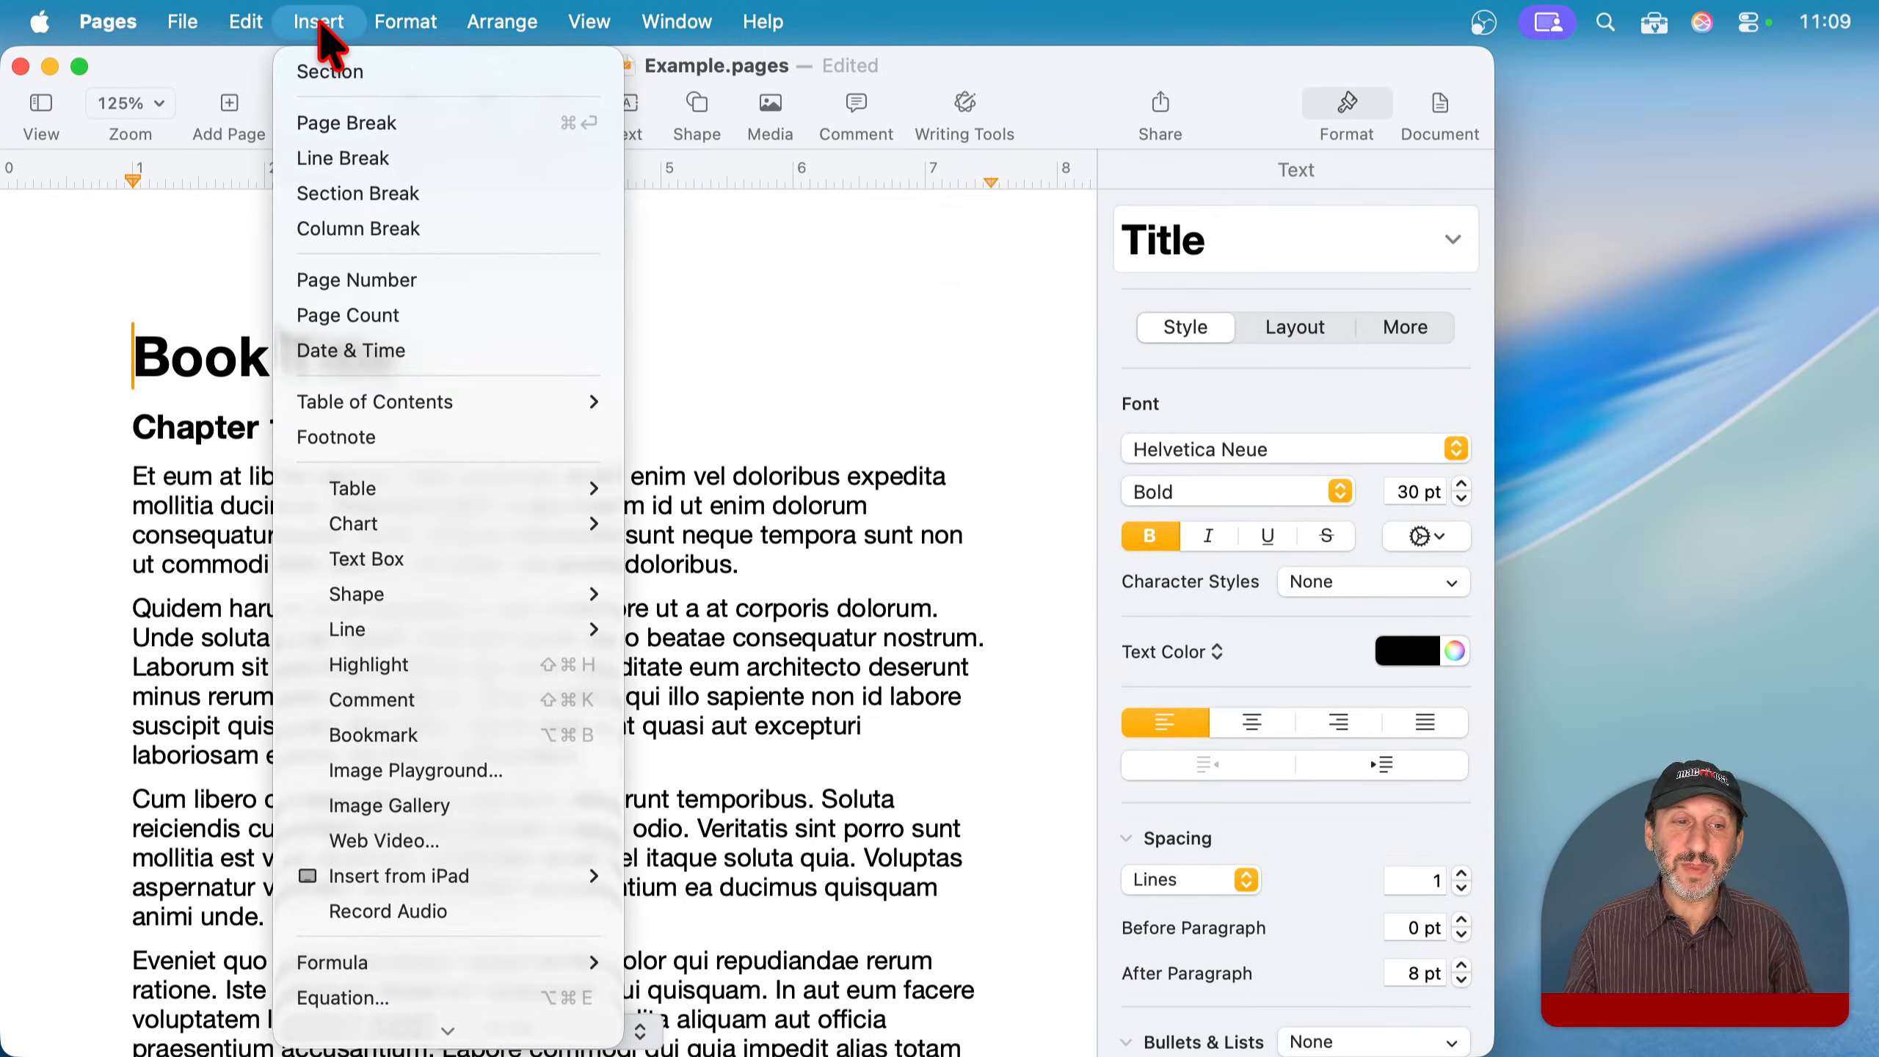
mouse_move(502, 406)
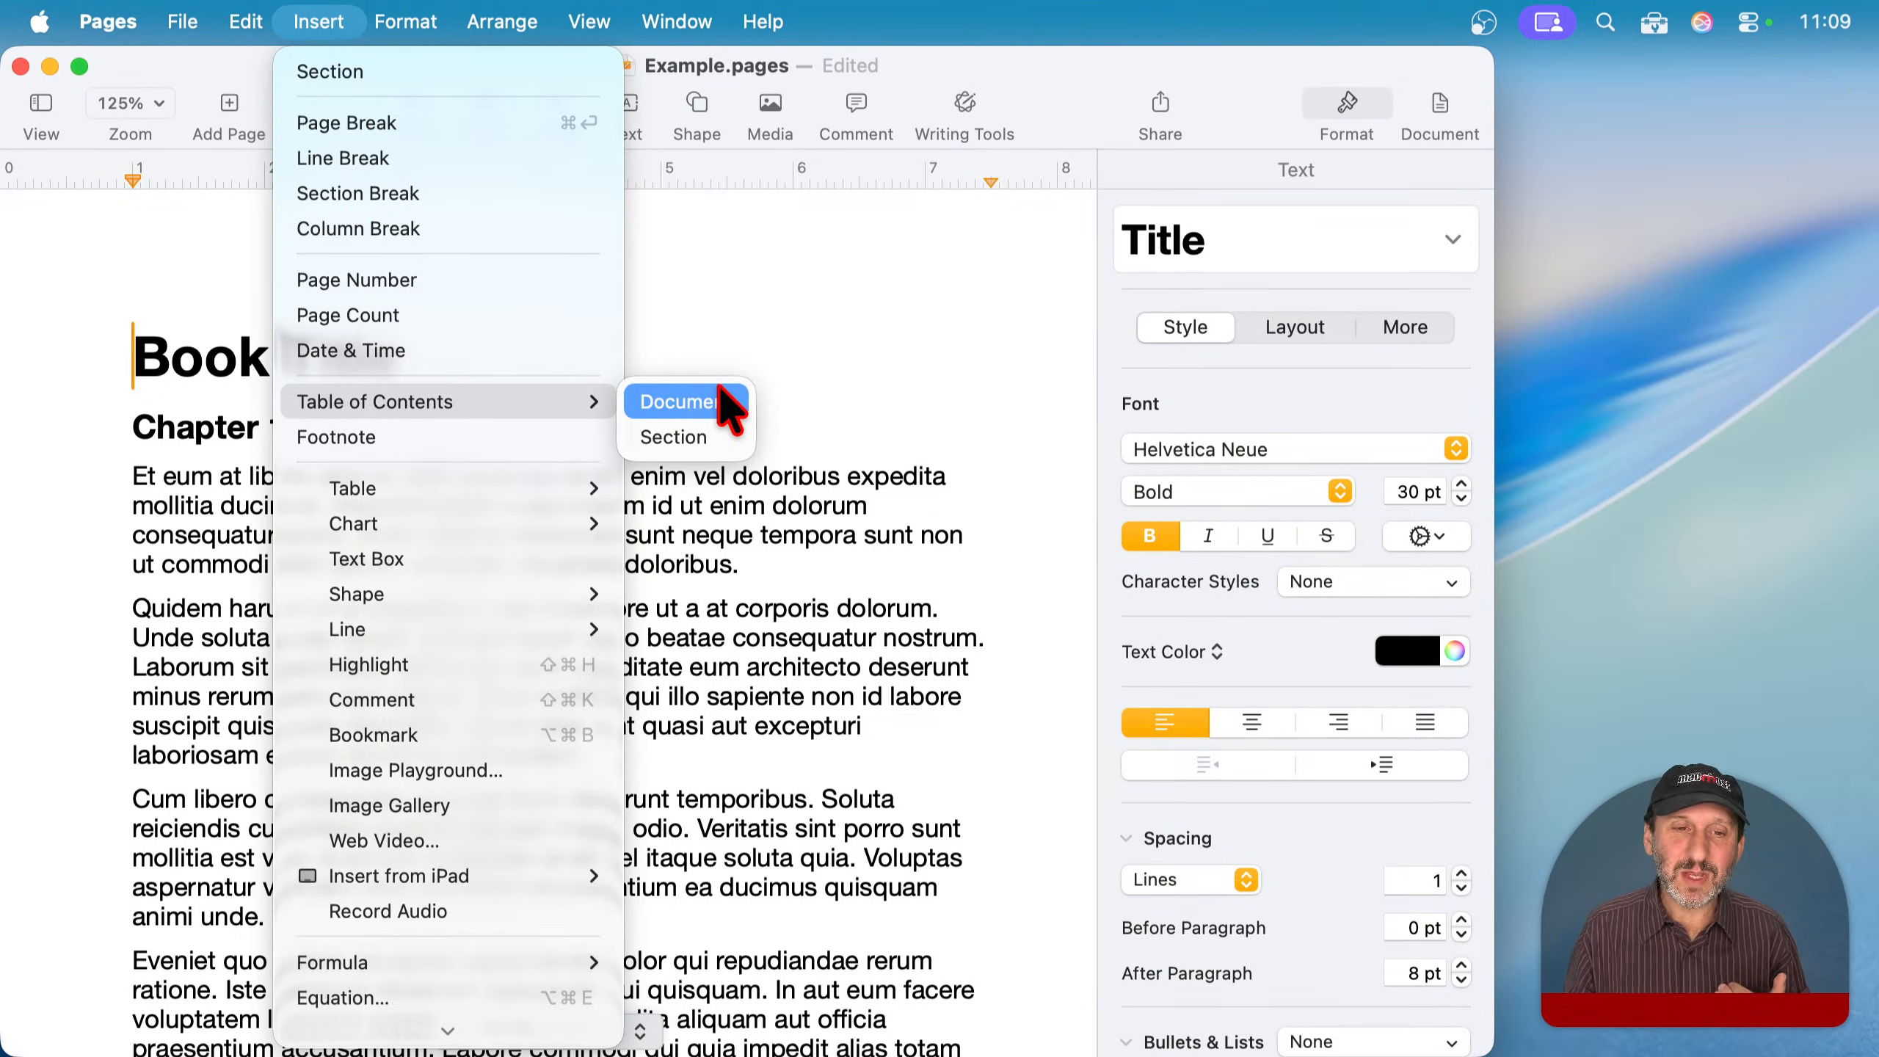
left_click(704, 404)
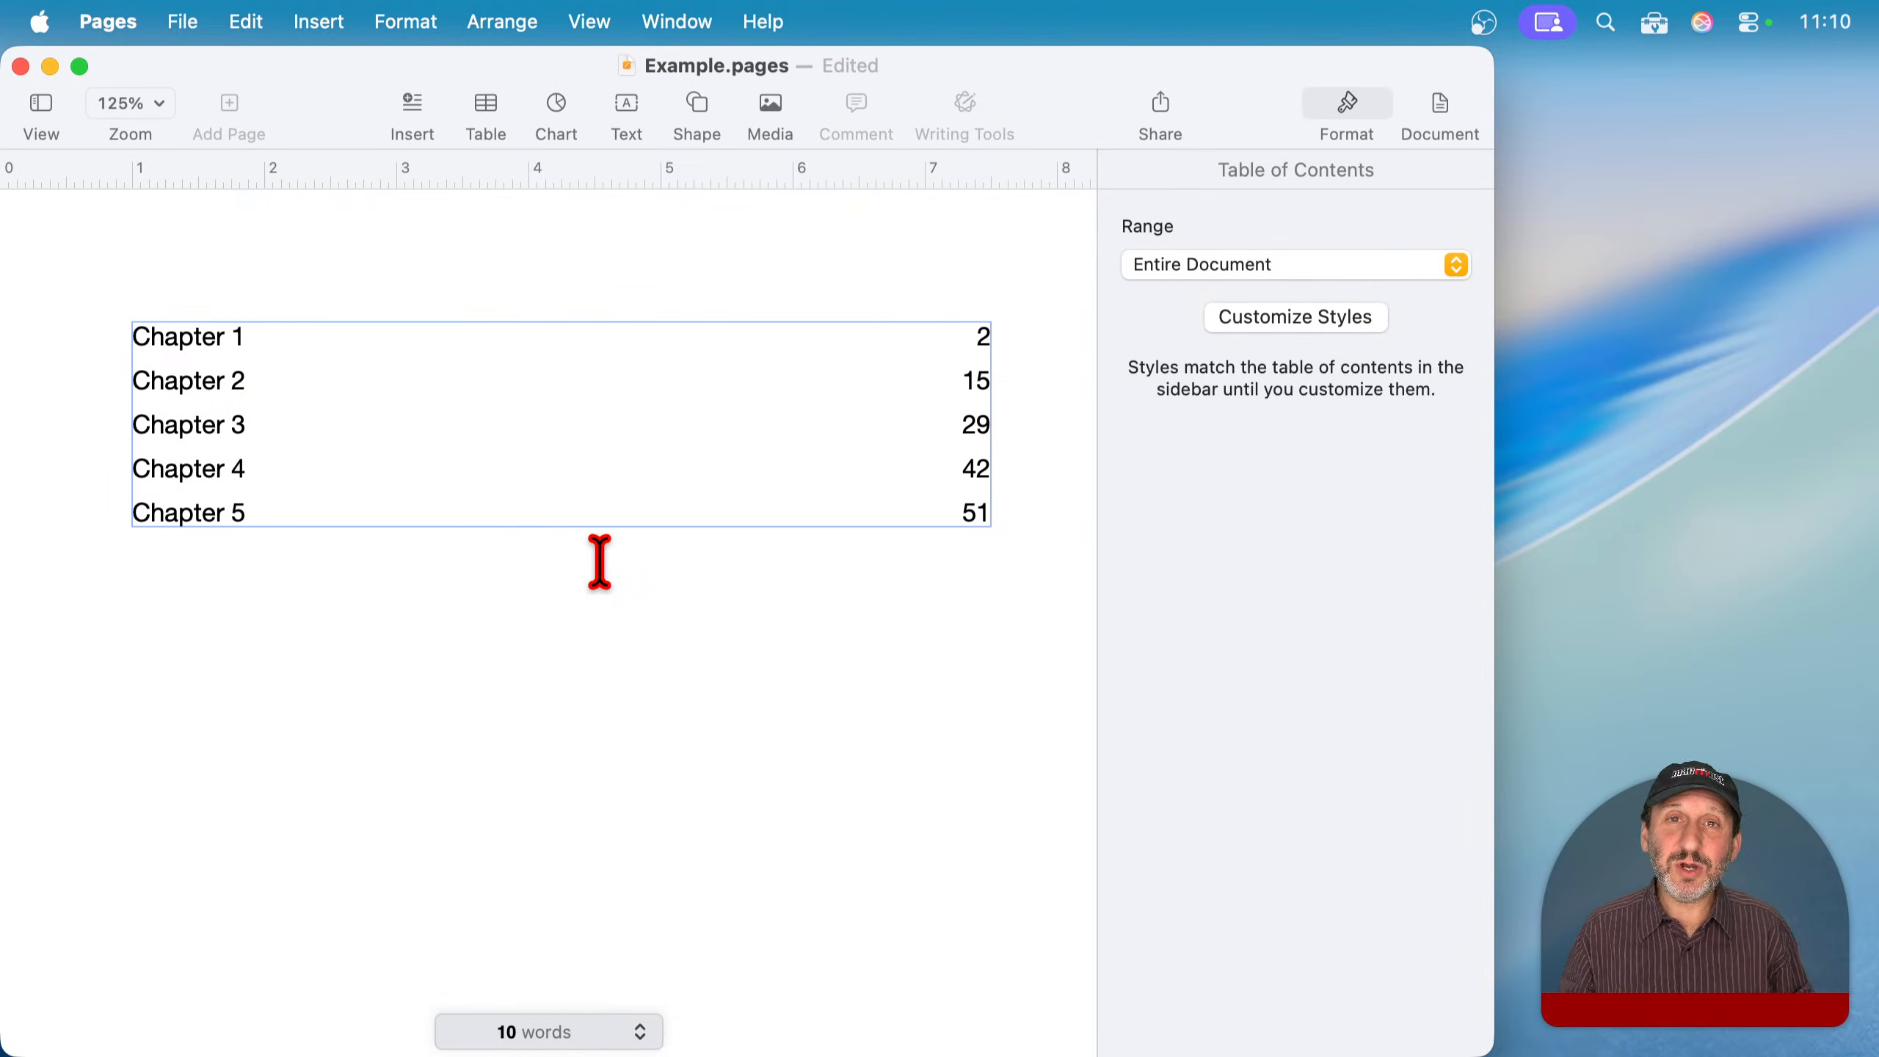
- Add a "Table Of Contents" title line above the table of contents entries
scroll(599, 559, "down", 10)
scroll(599, 559, "down", 5)
scroll(611, 585, "down", 3)
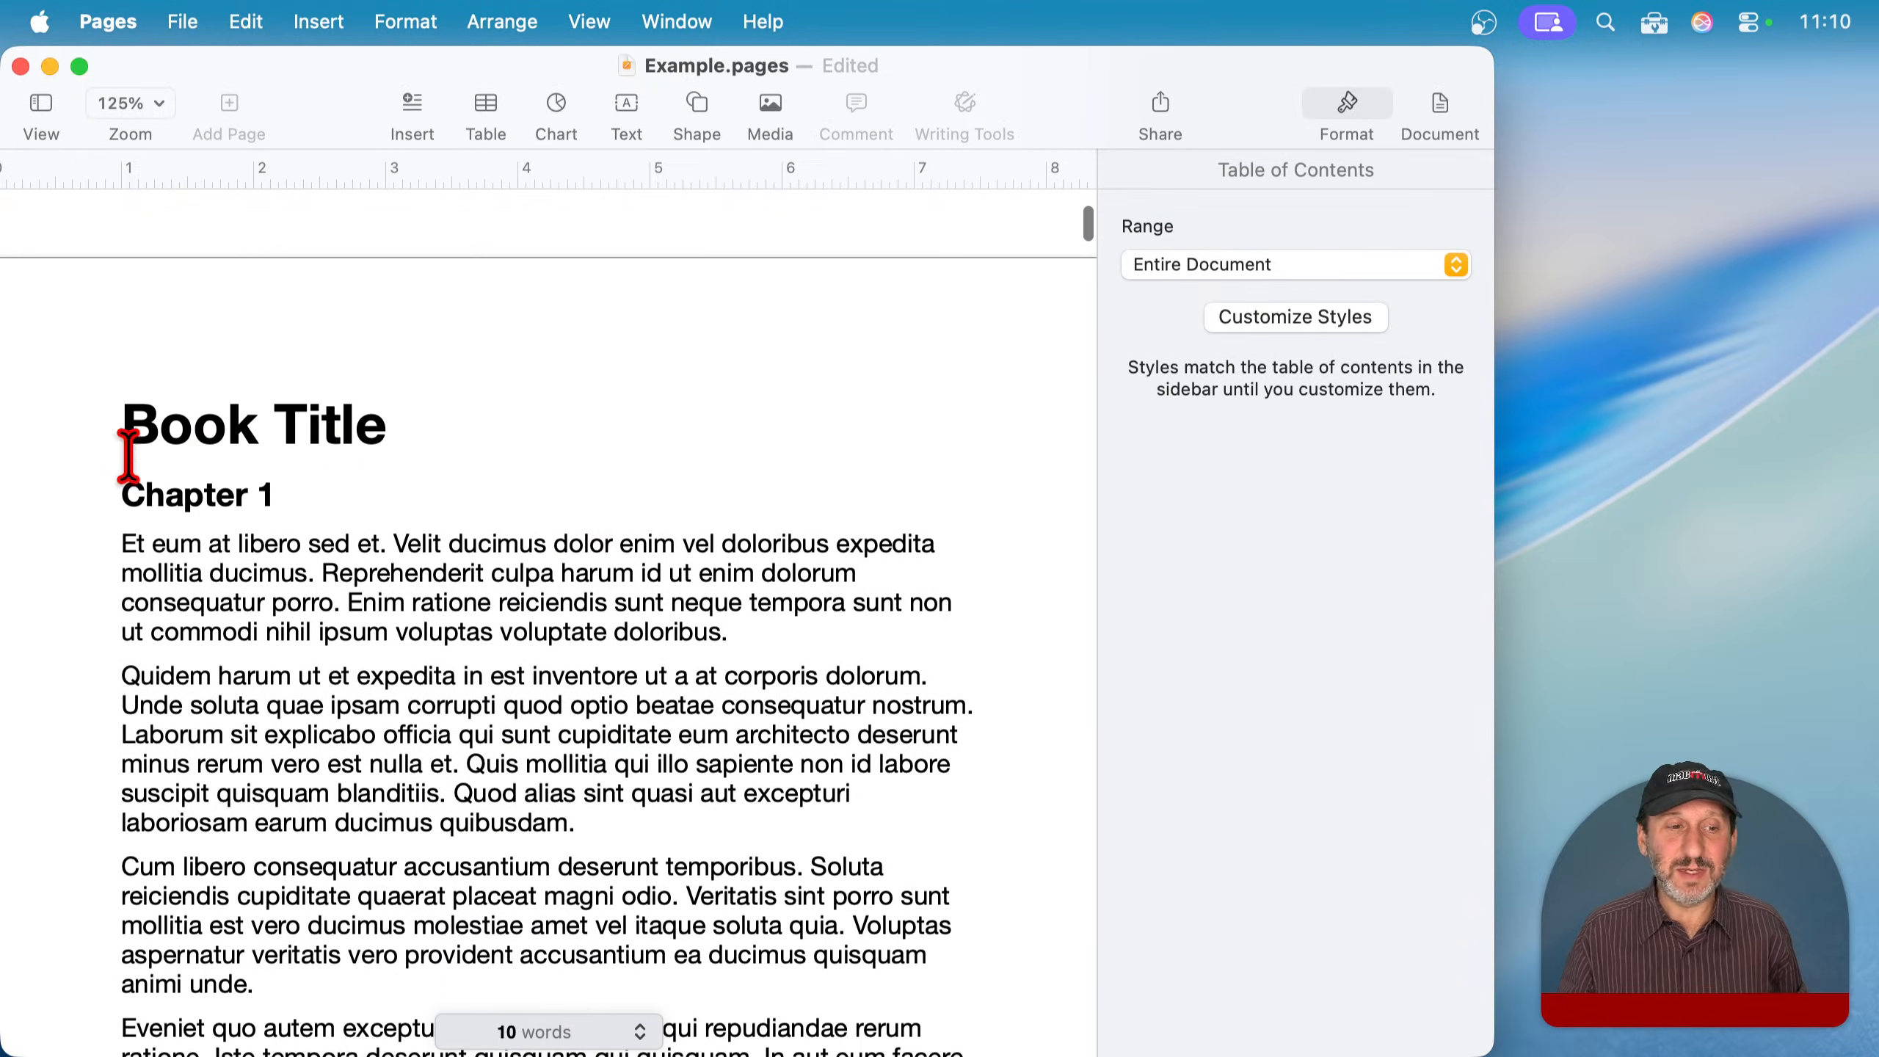
scroll(171, 637, "down", 3)
scroll(180, 659, "up", 10)
scroll(184, 660, "down", 1)
left_click(107, 361)
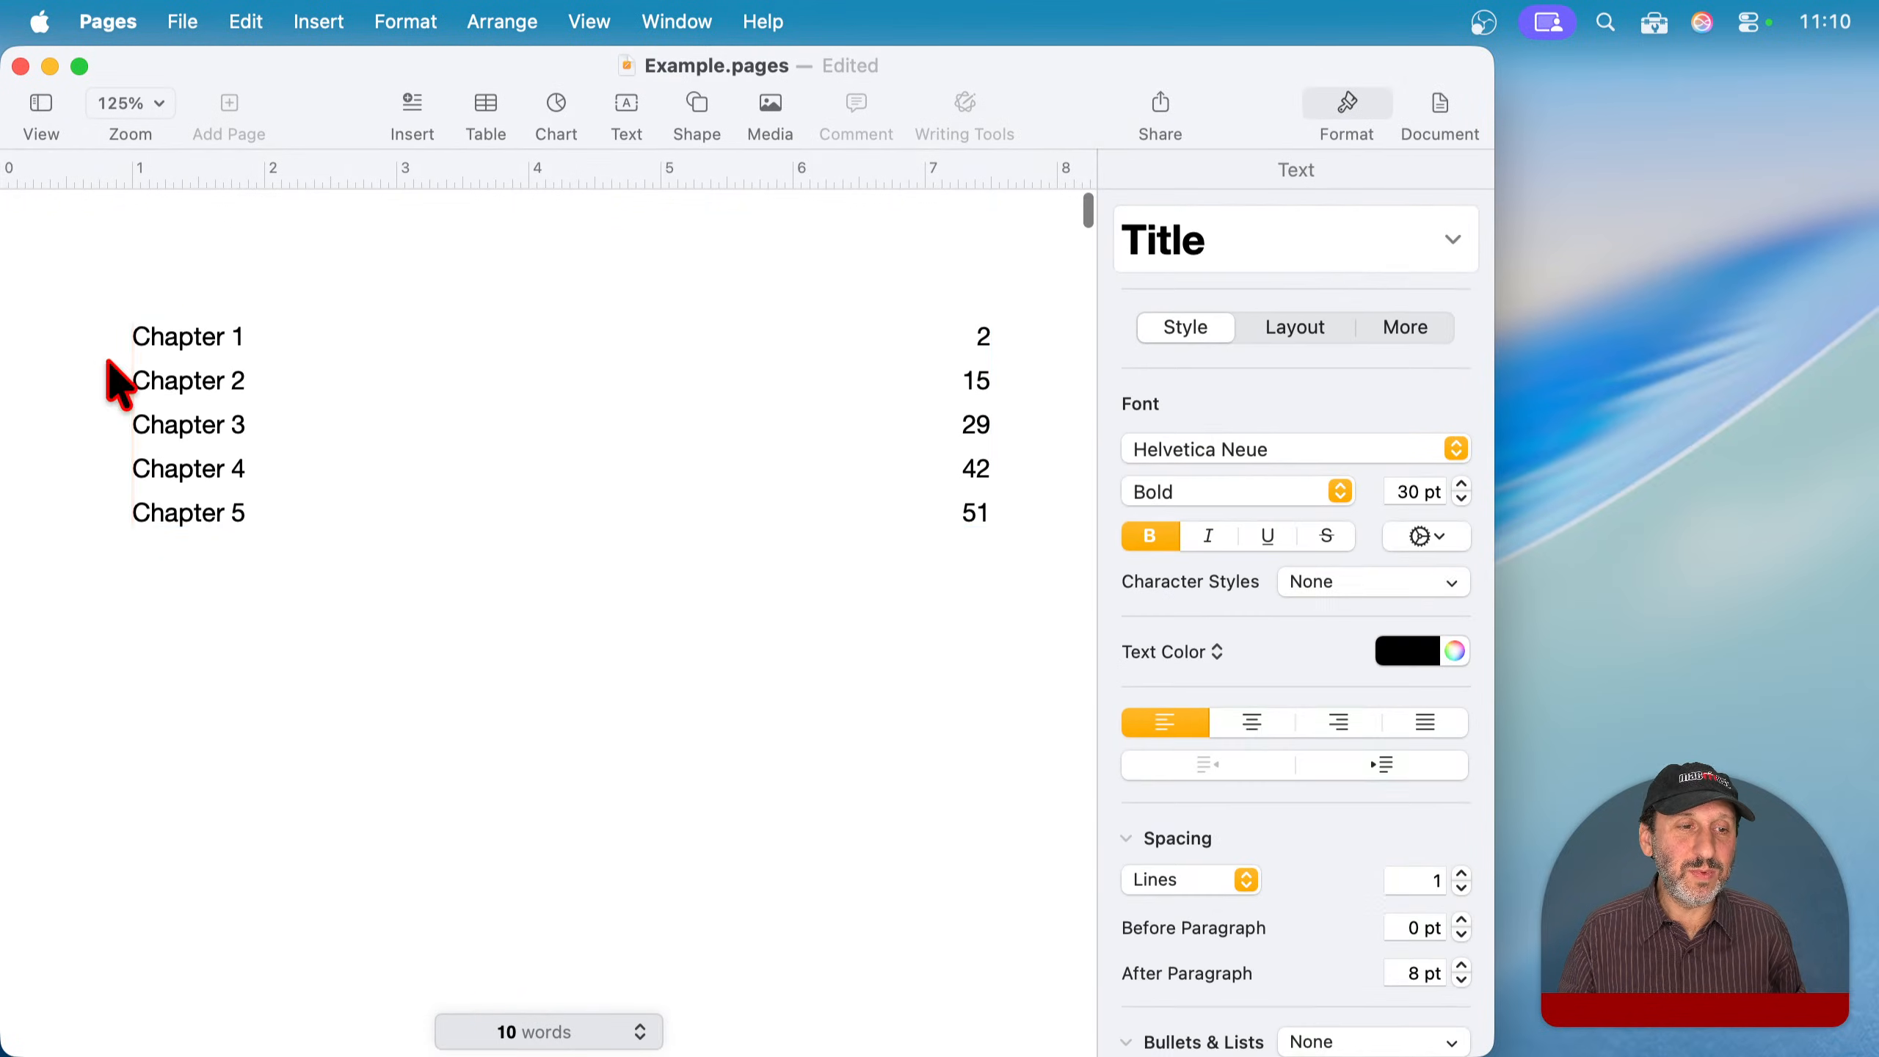
key("Return")
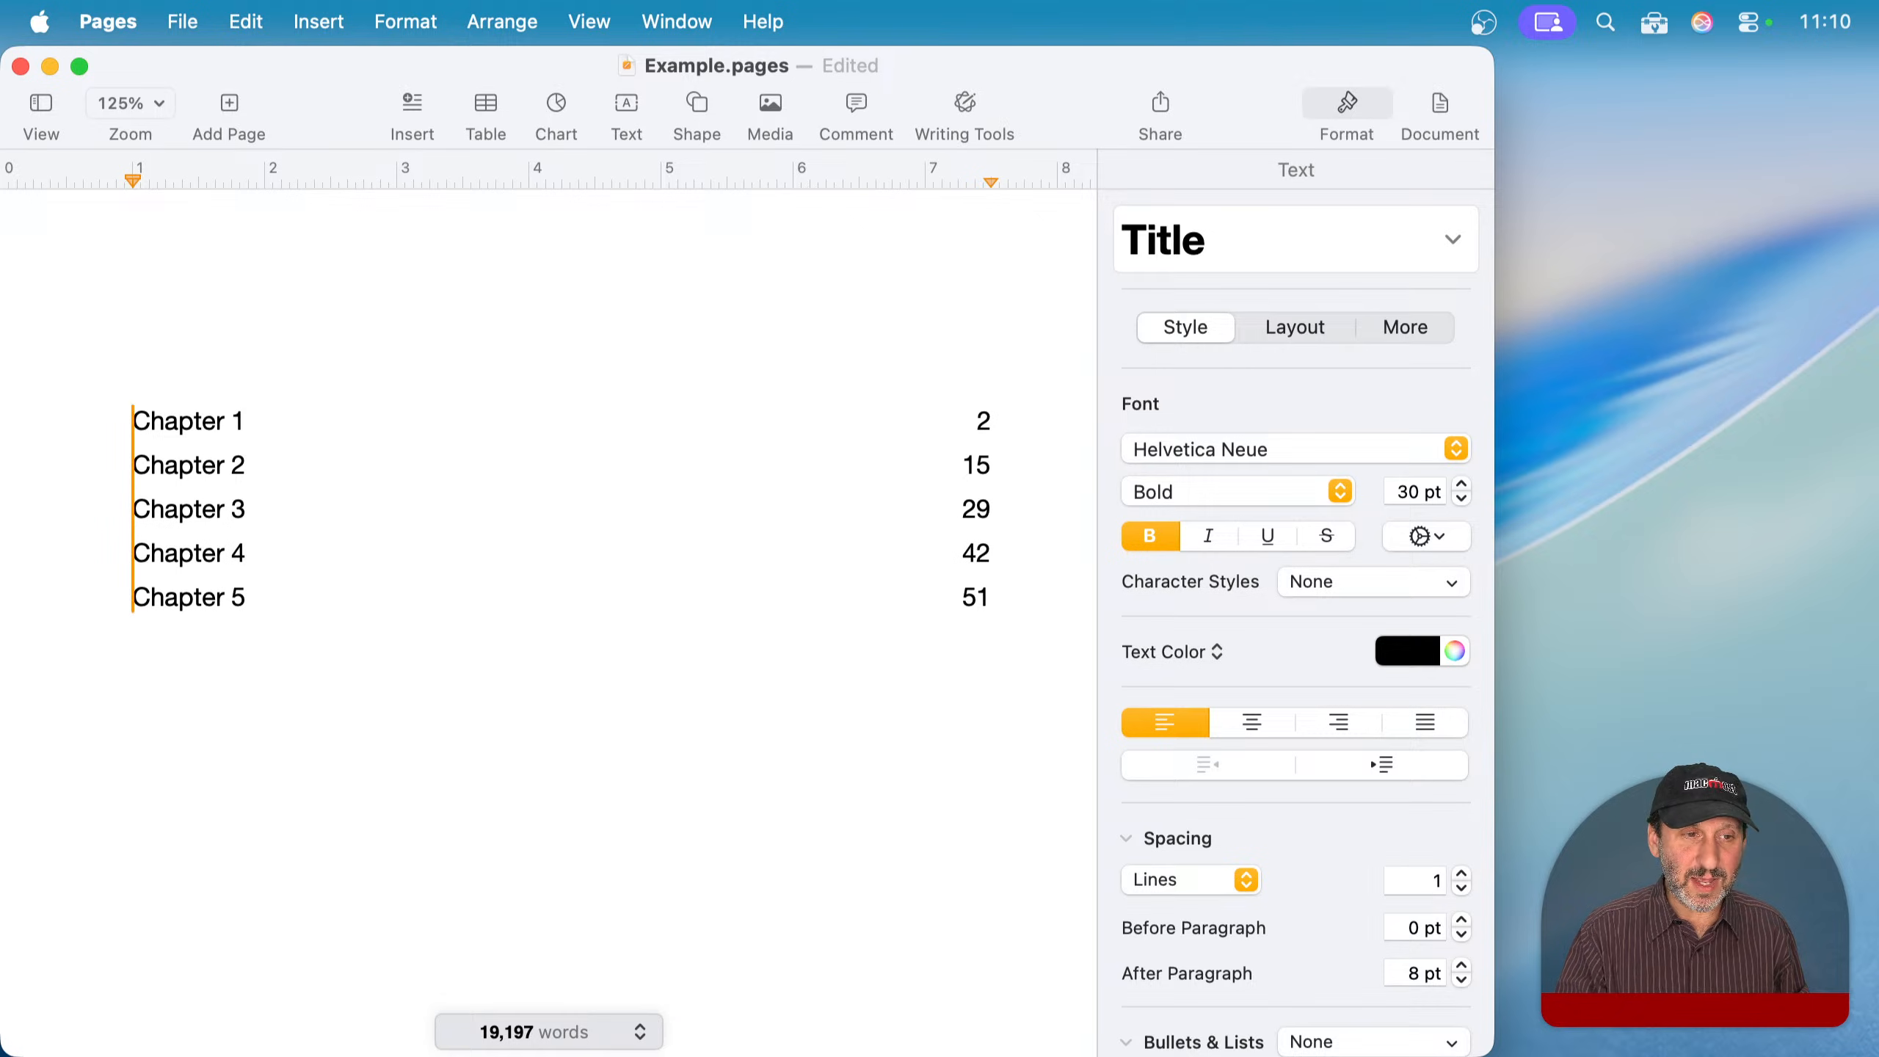
key("Up")
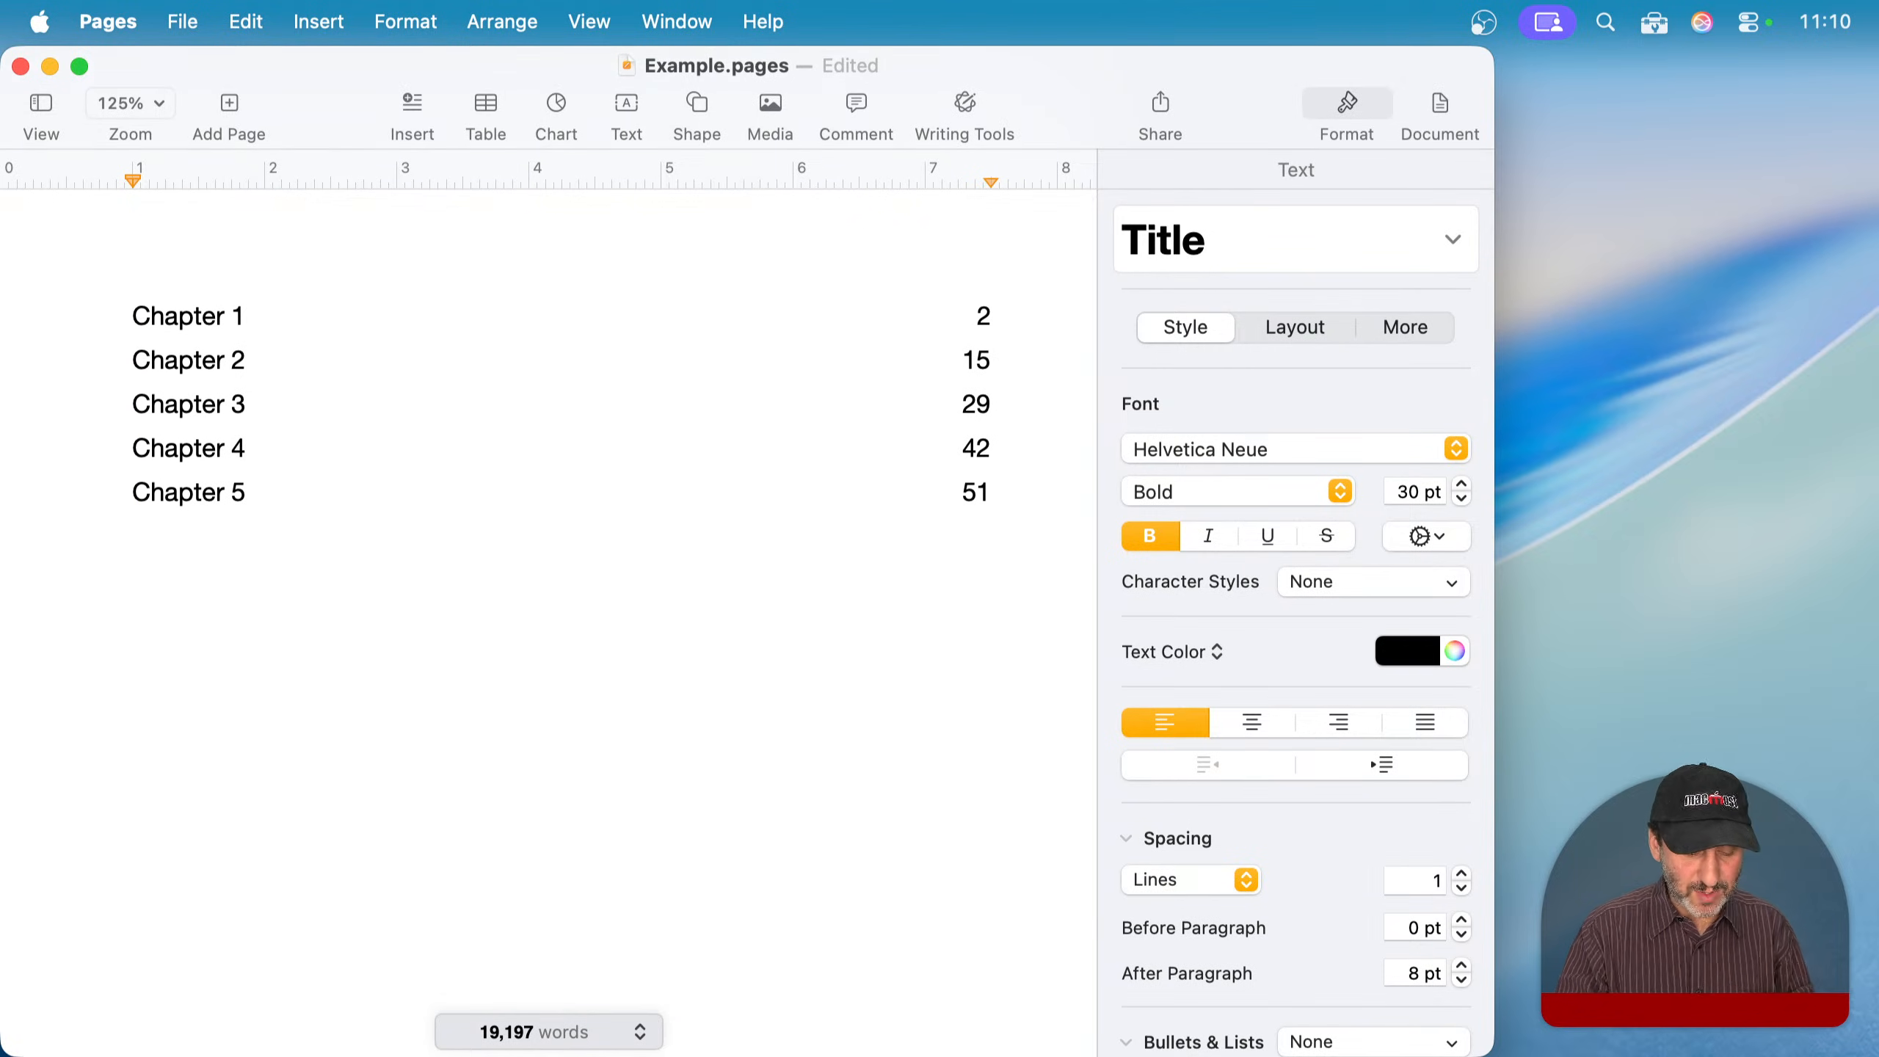
type("Table")
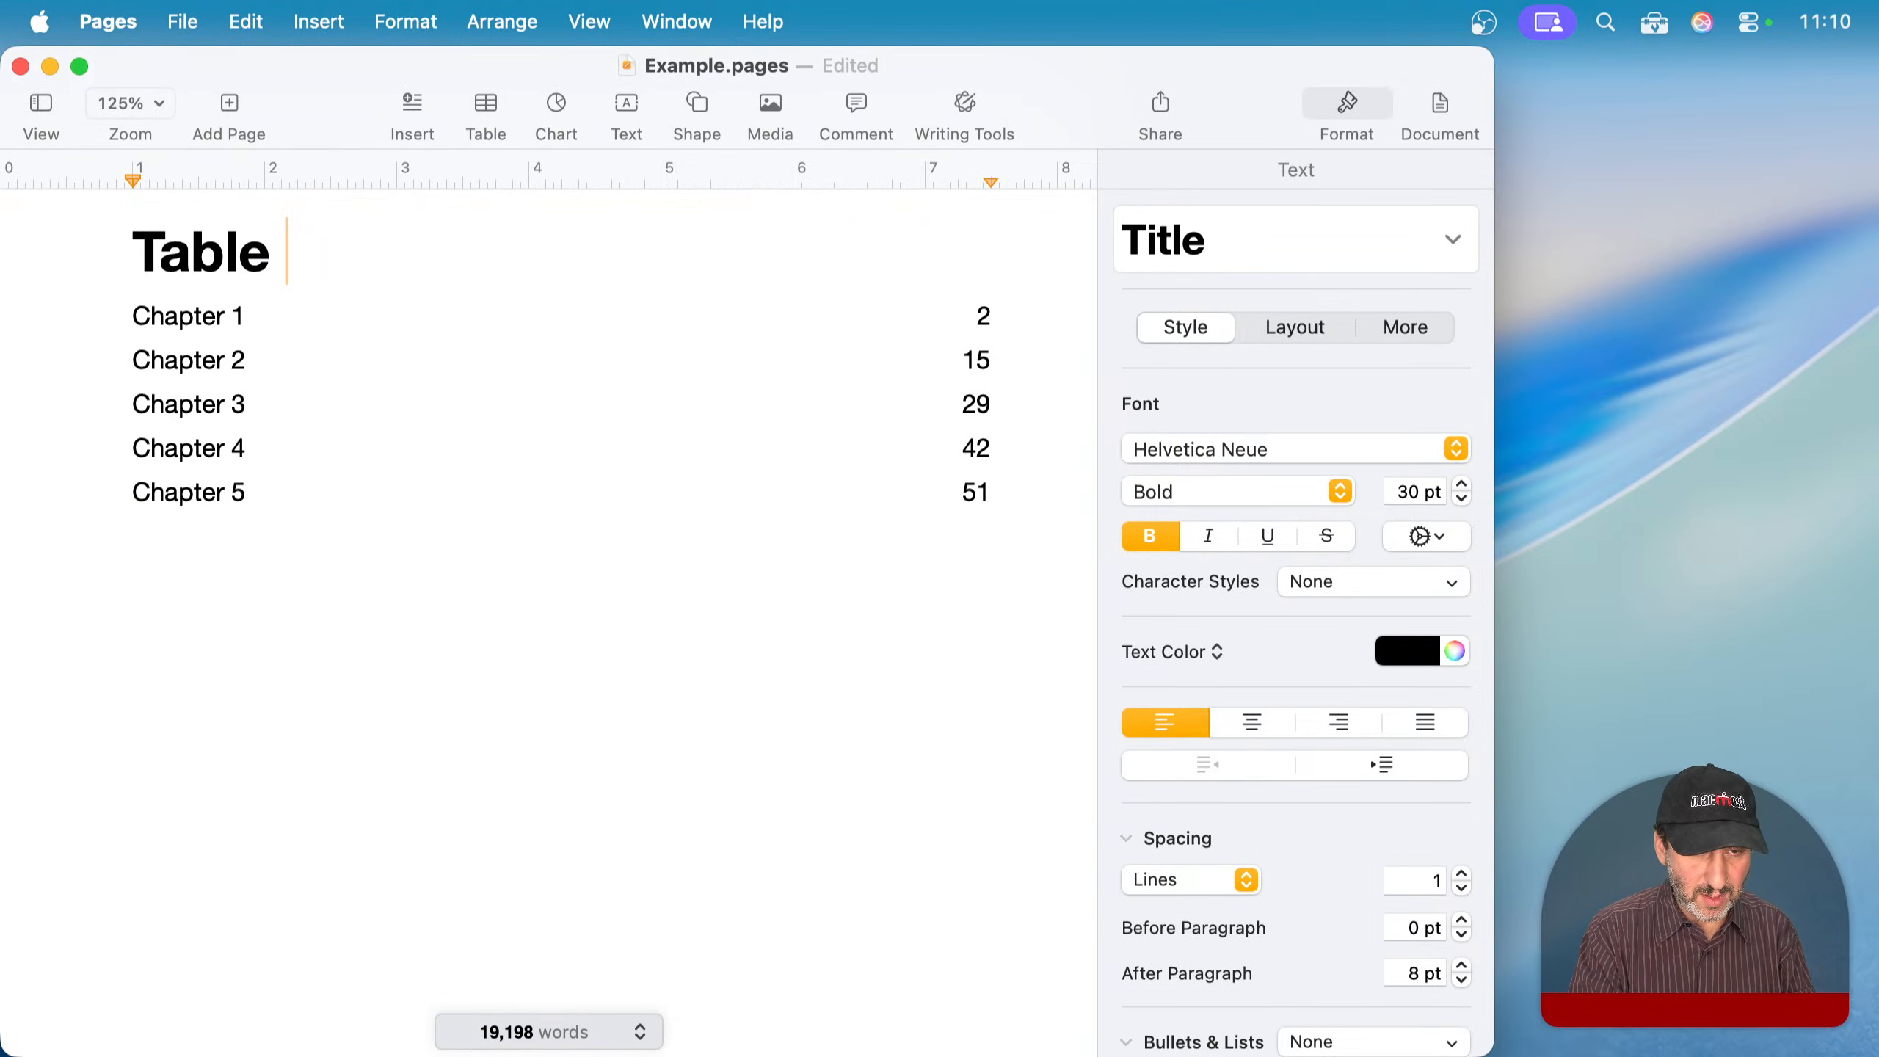
type(" Of Contents")
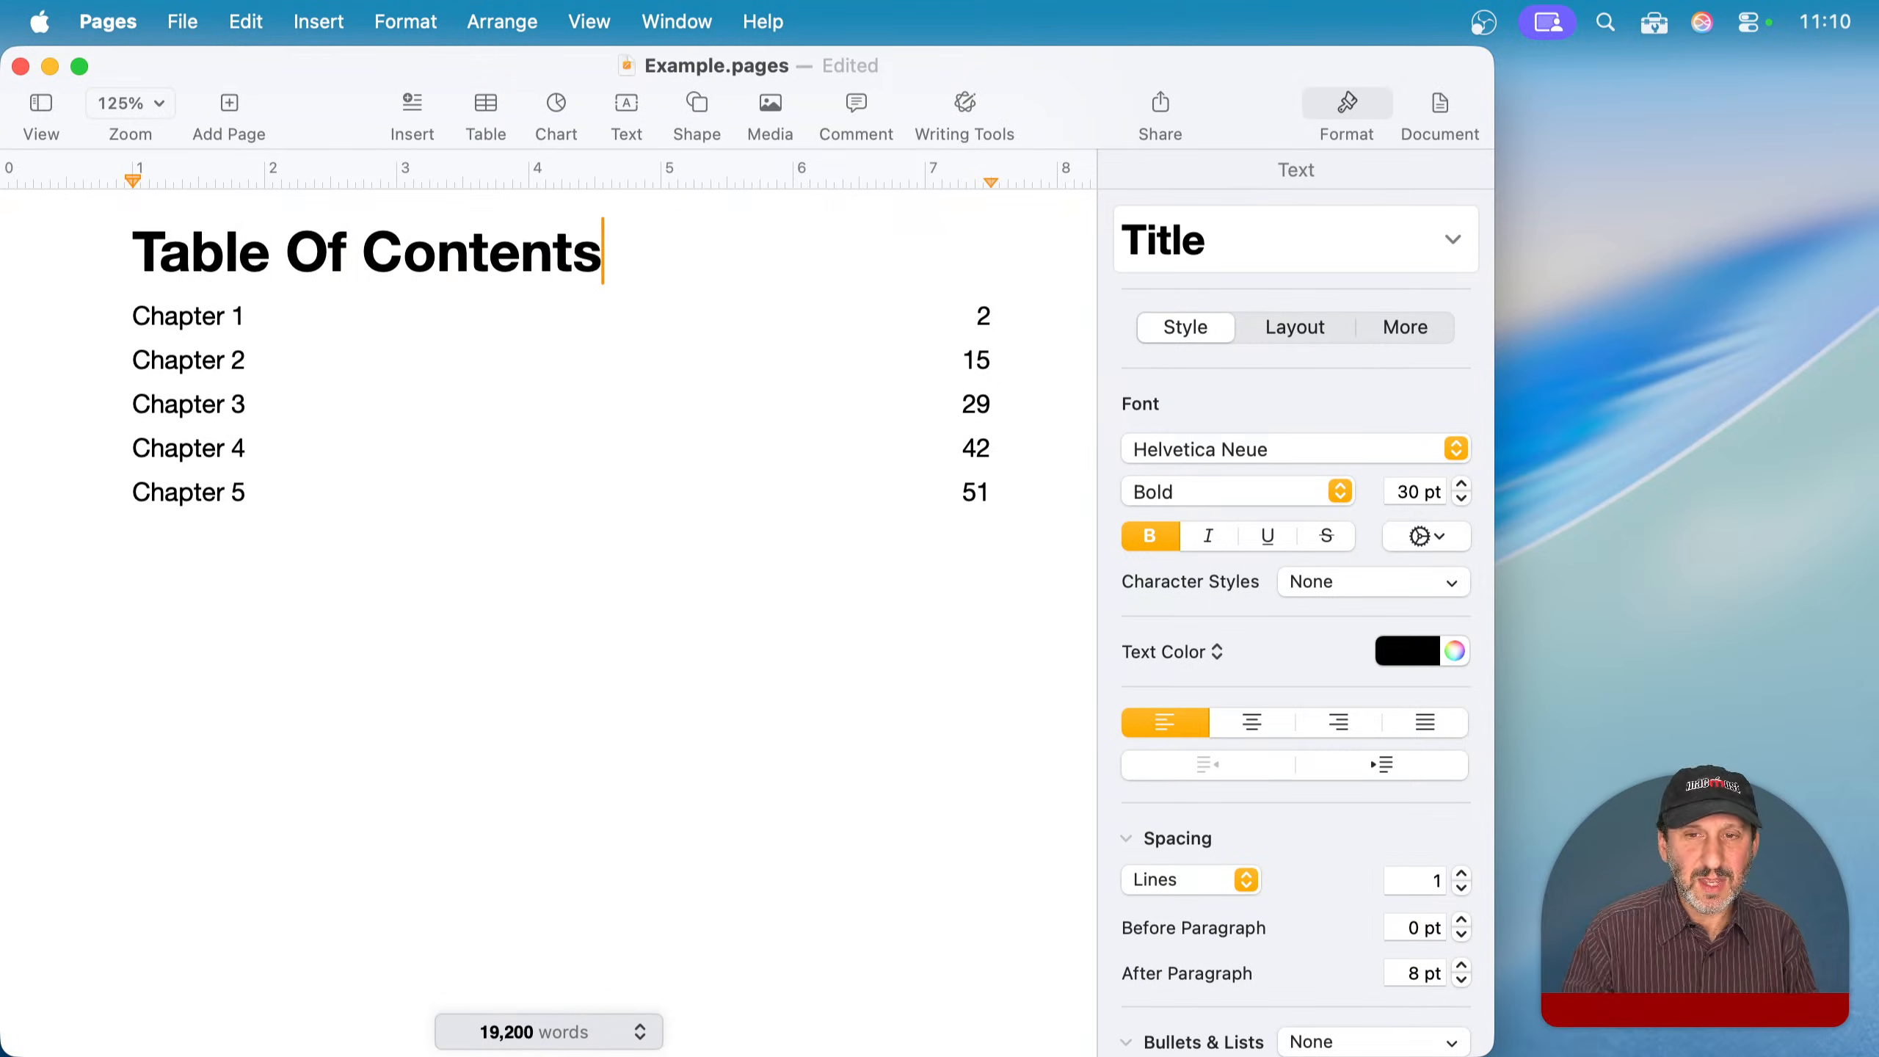
- Check the paragraph styles available for the "Table Of Contents" title without choosing a different one
left_click(1192, 255)
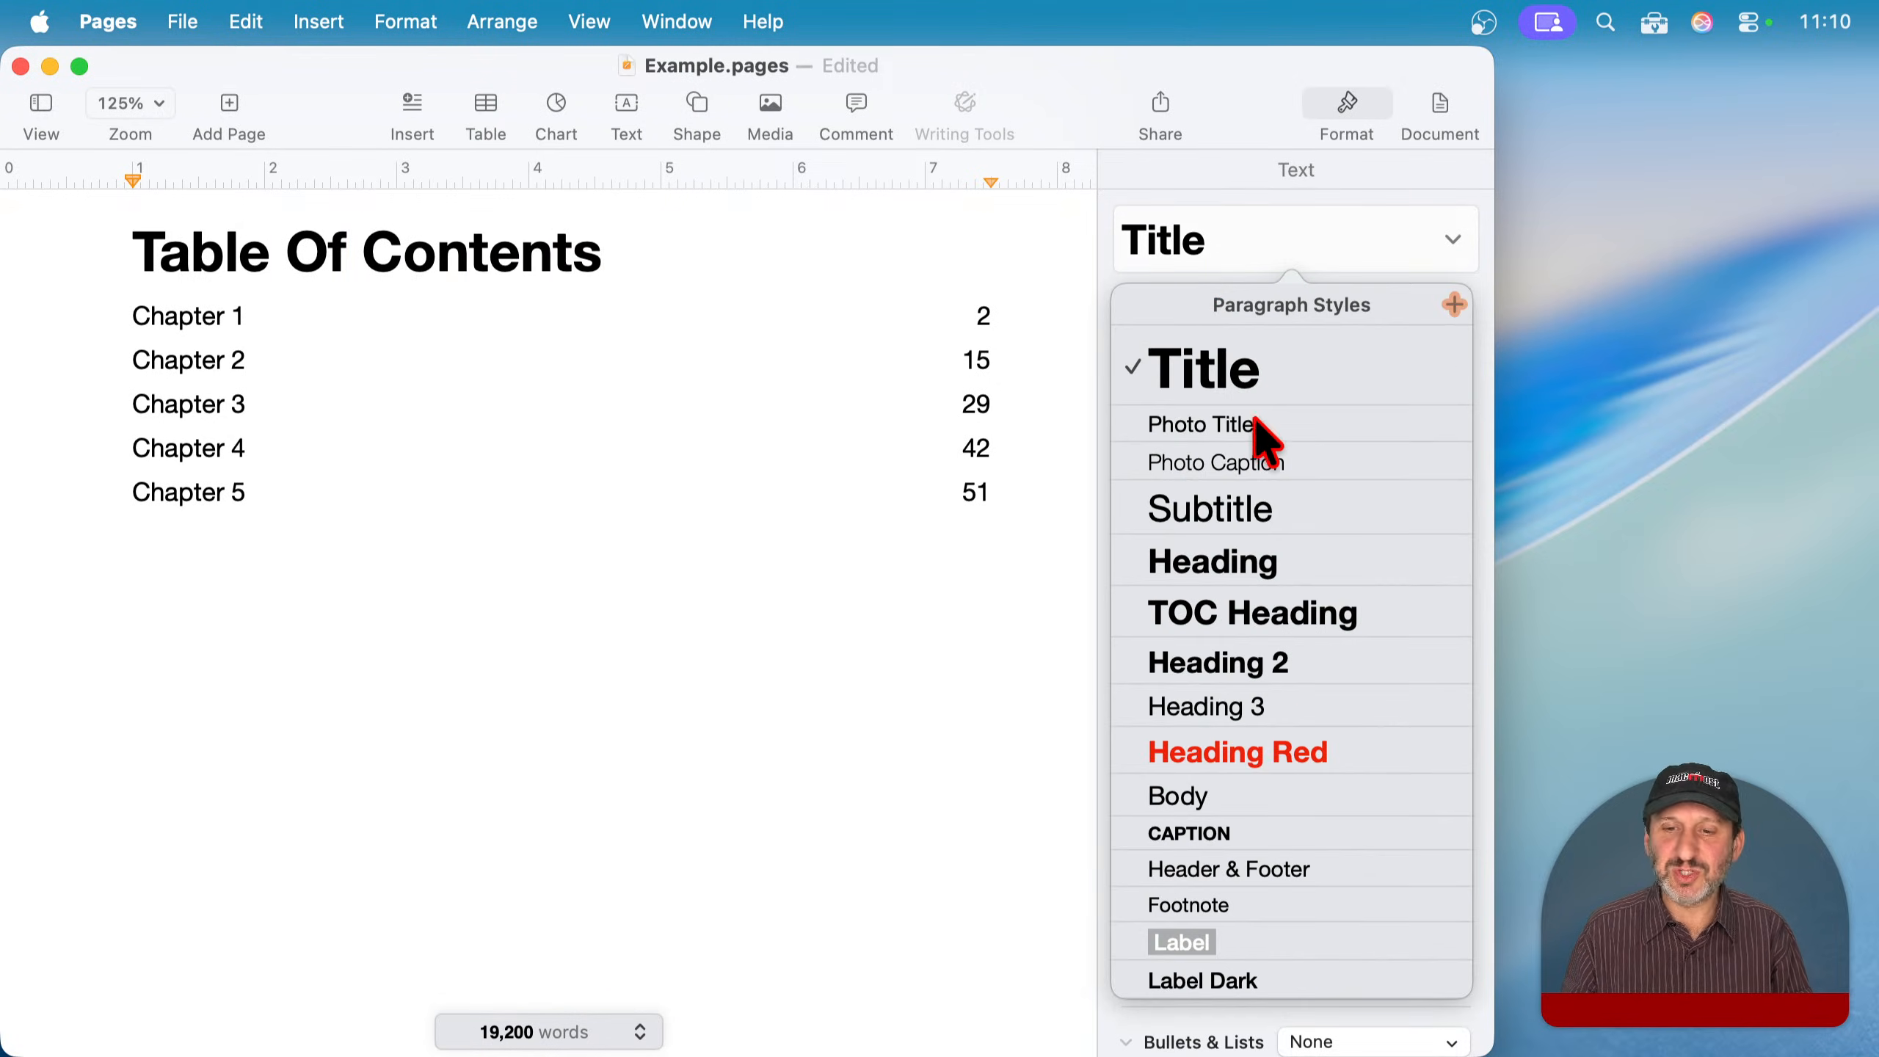
left_click(507, 306)
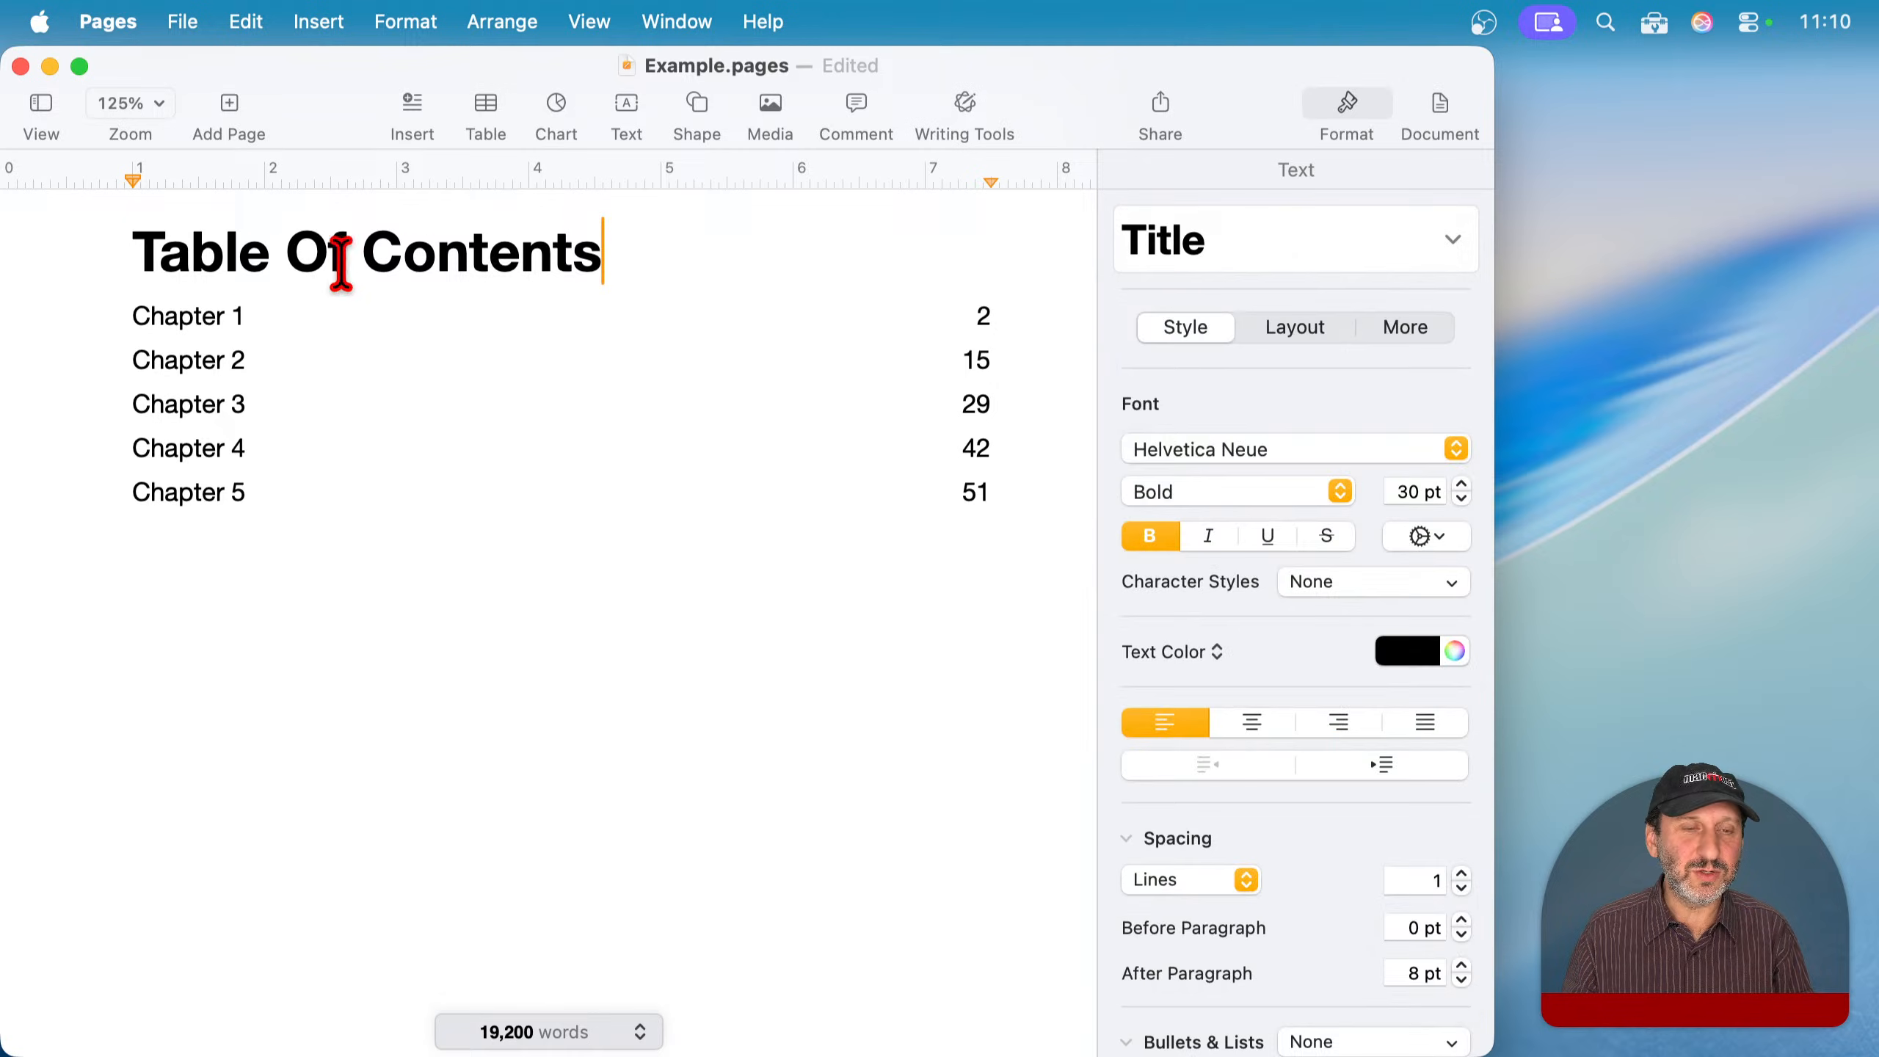
scroll(155, 328, "up", 3)
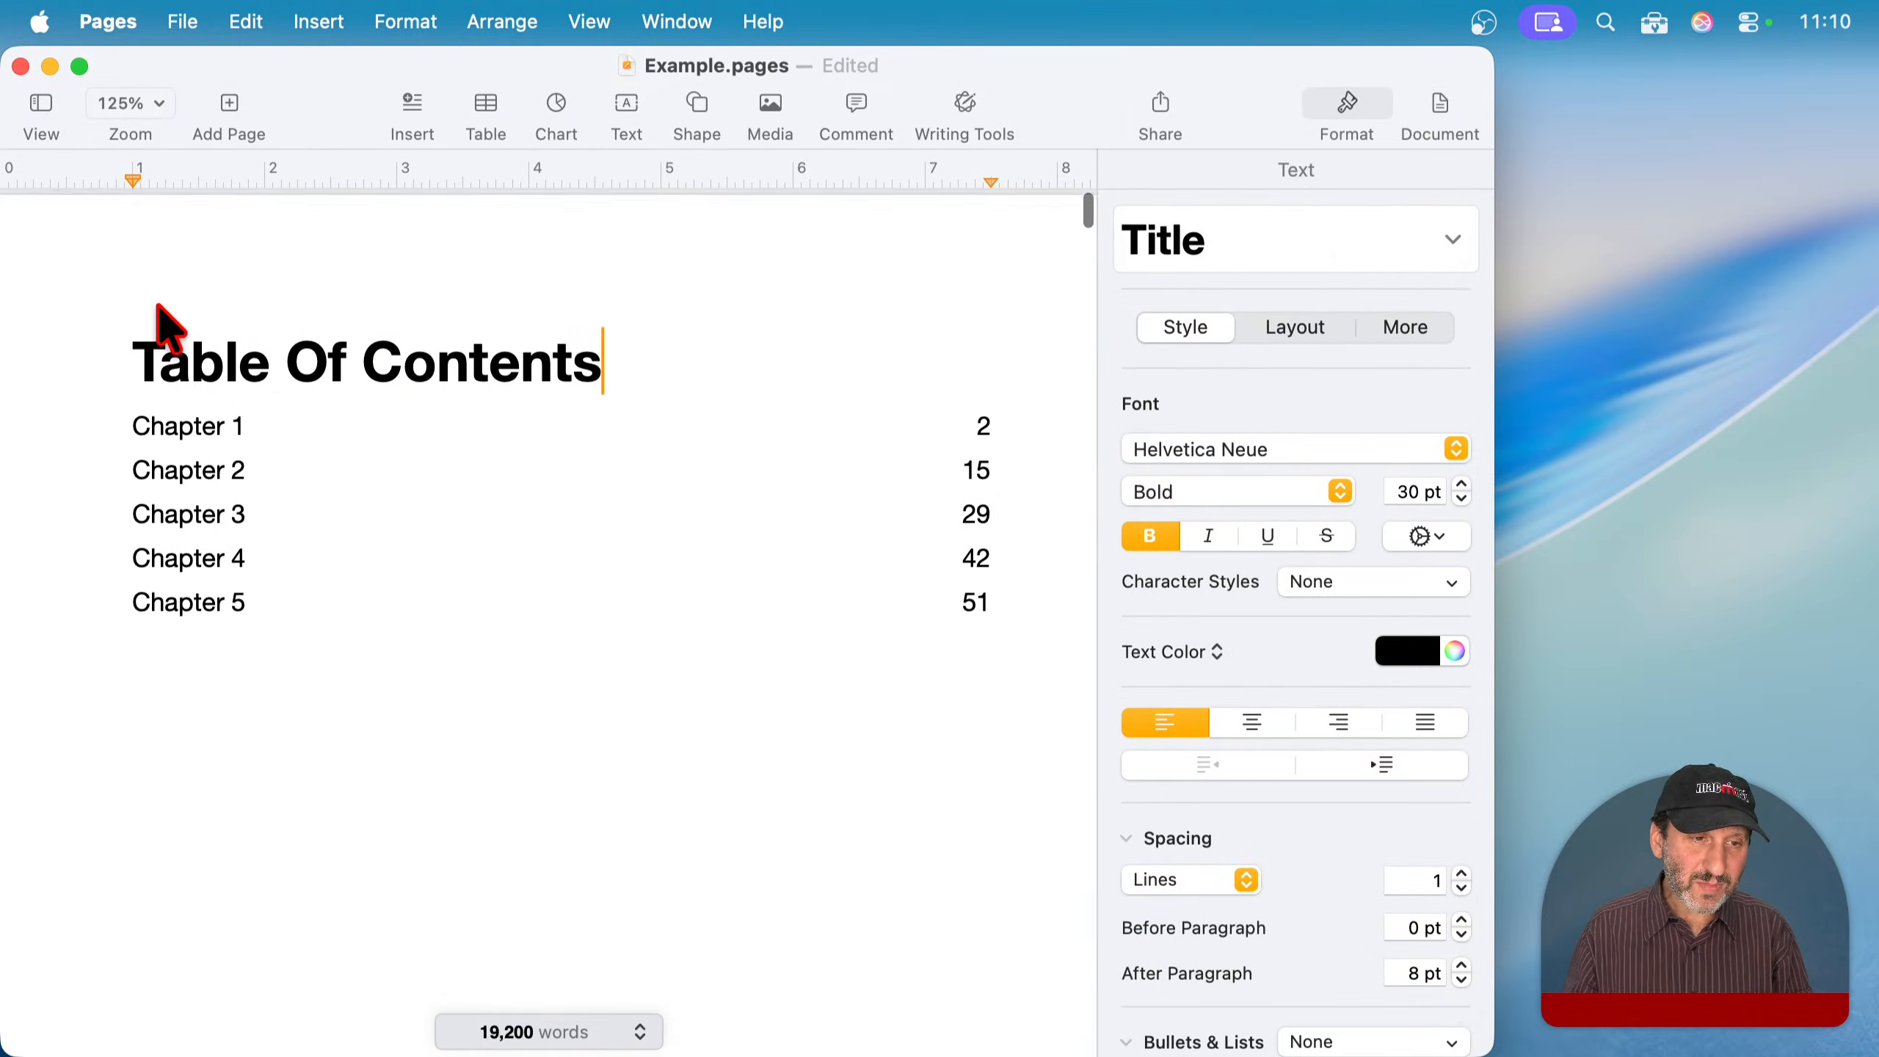
- Look up the page break command for the "Table Of Contents" title, and examine the text formatting options of the table of contents entries
left_click(136, 348)
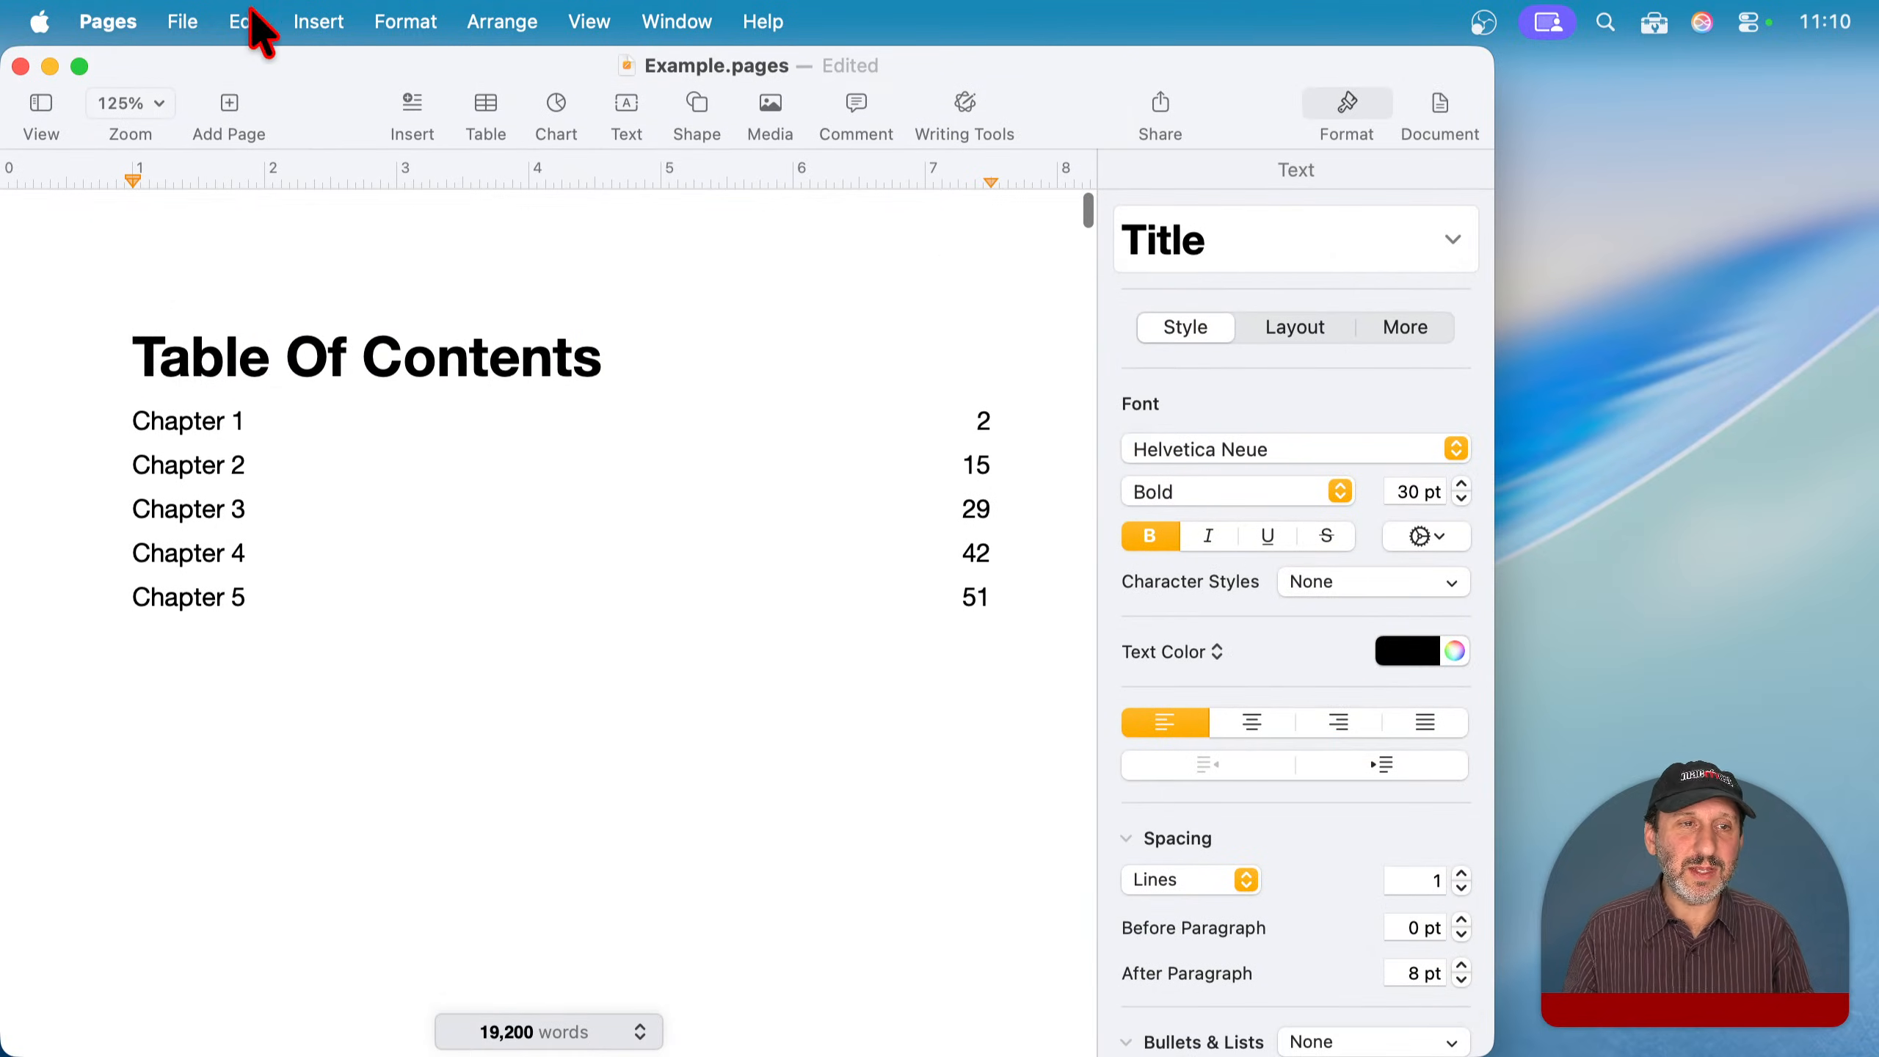
left_click(314, 22)
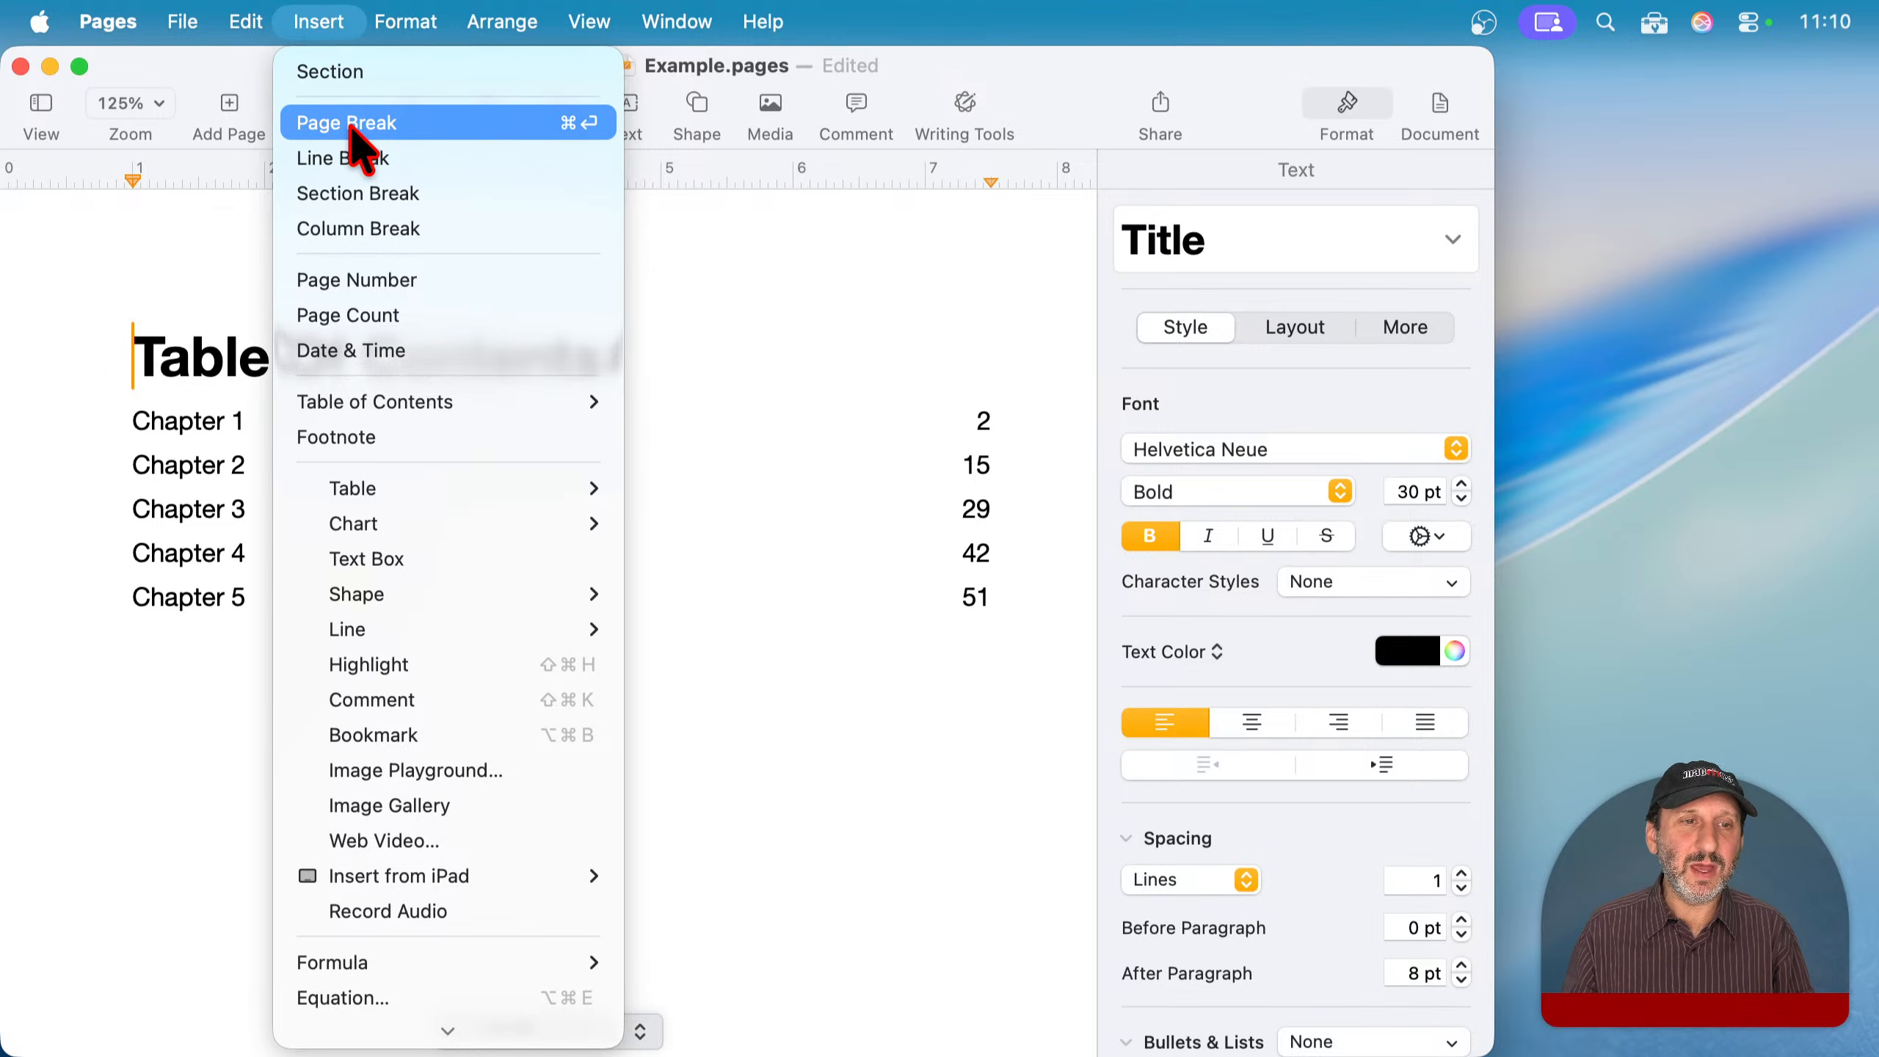
left_click(316, 2)
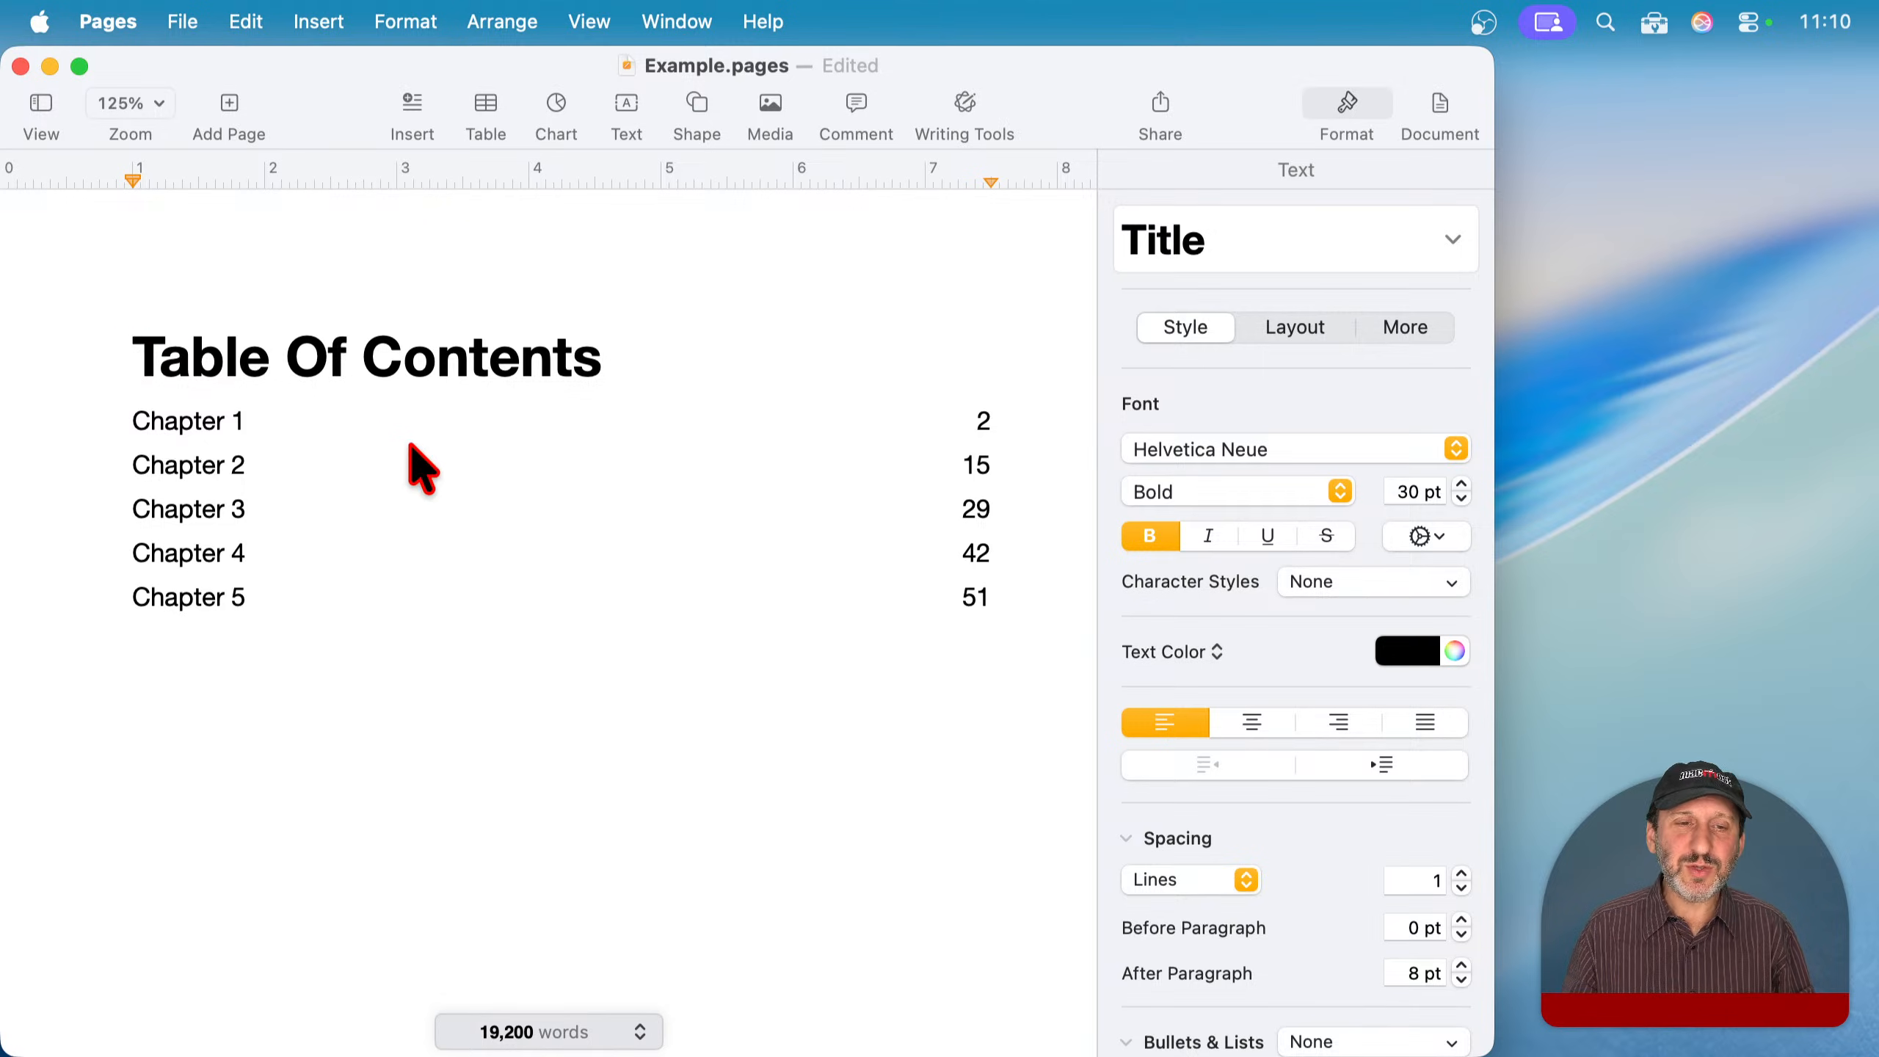
left_click(301, 510)
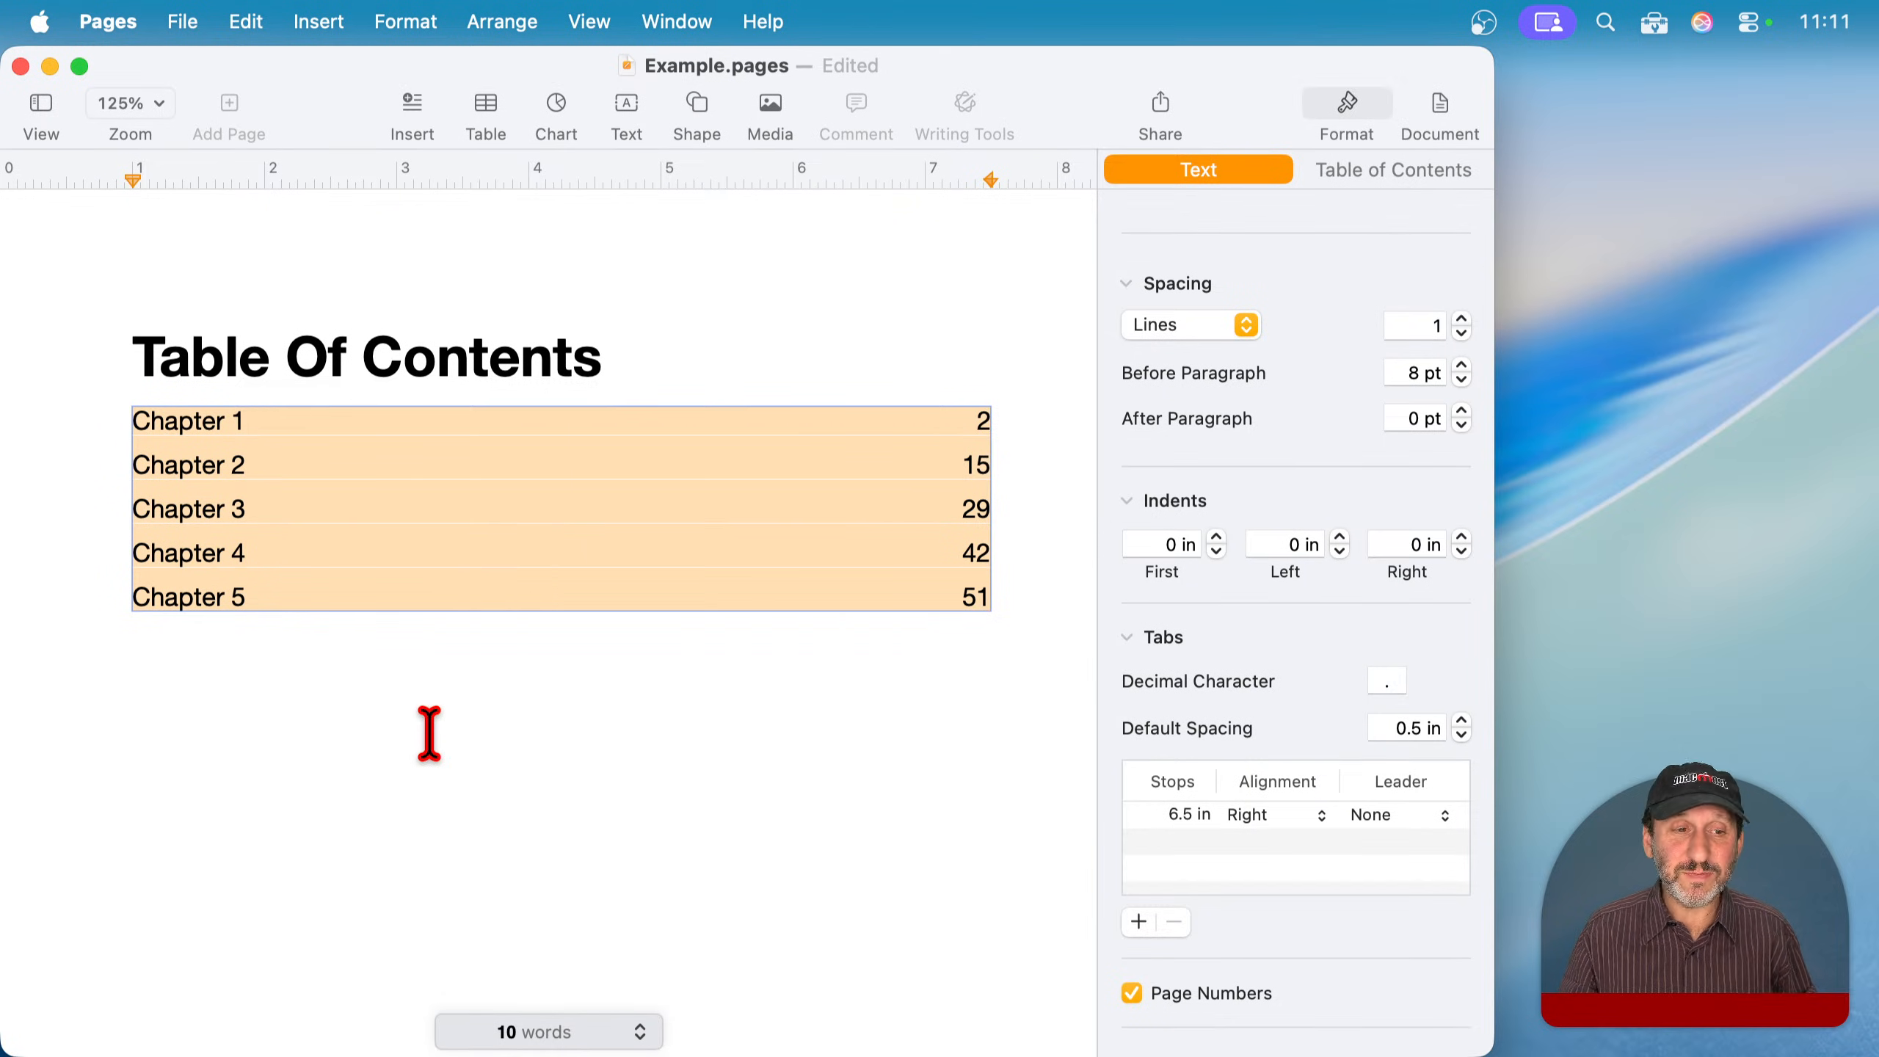
- Extend the "Chapter 1" heading to "Chapter 1: The Beginning" and check its entry in the table of contents
scroll(392, 829, "down", 15)
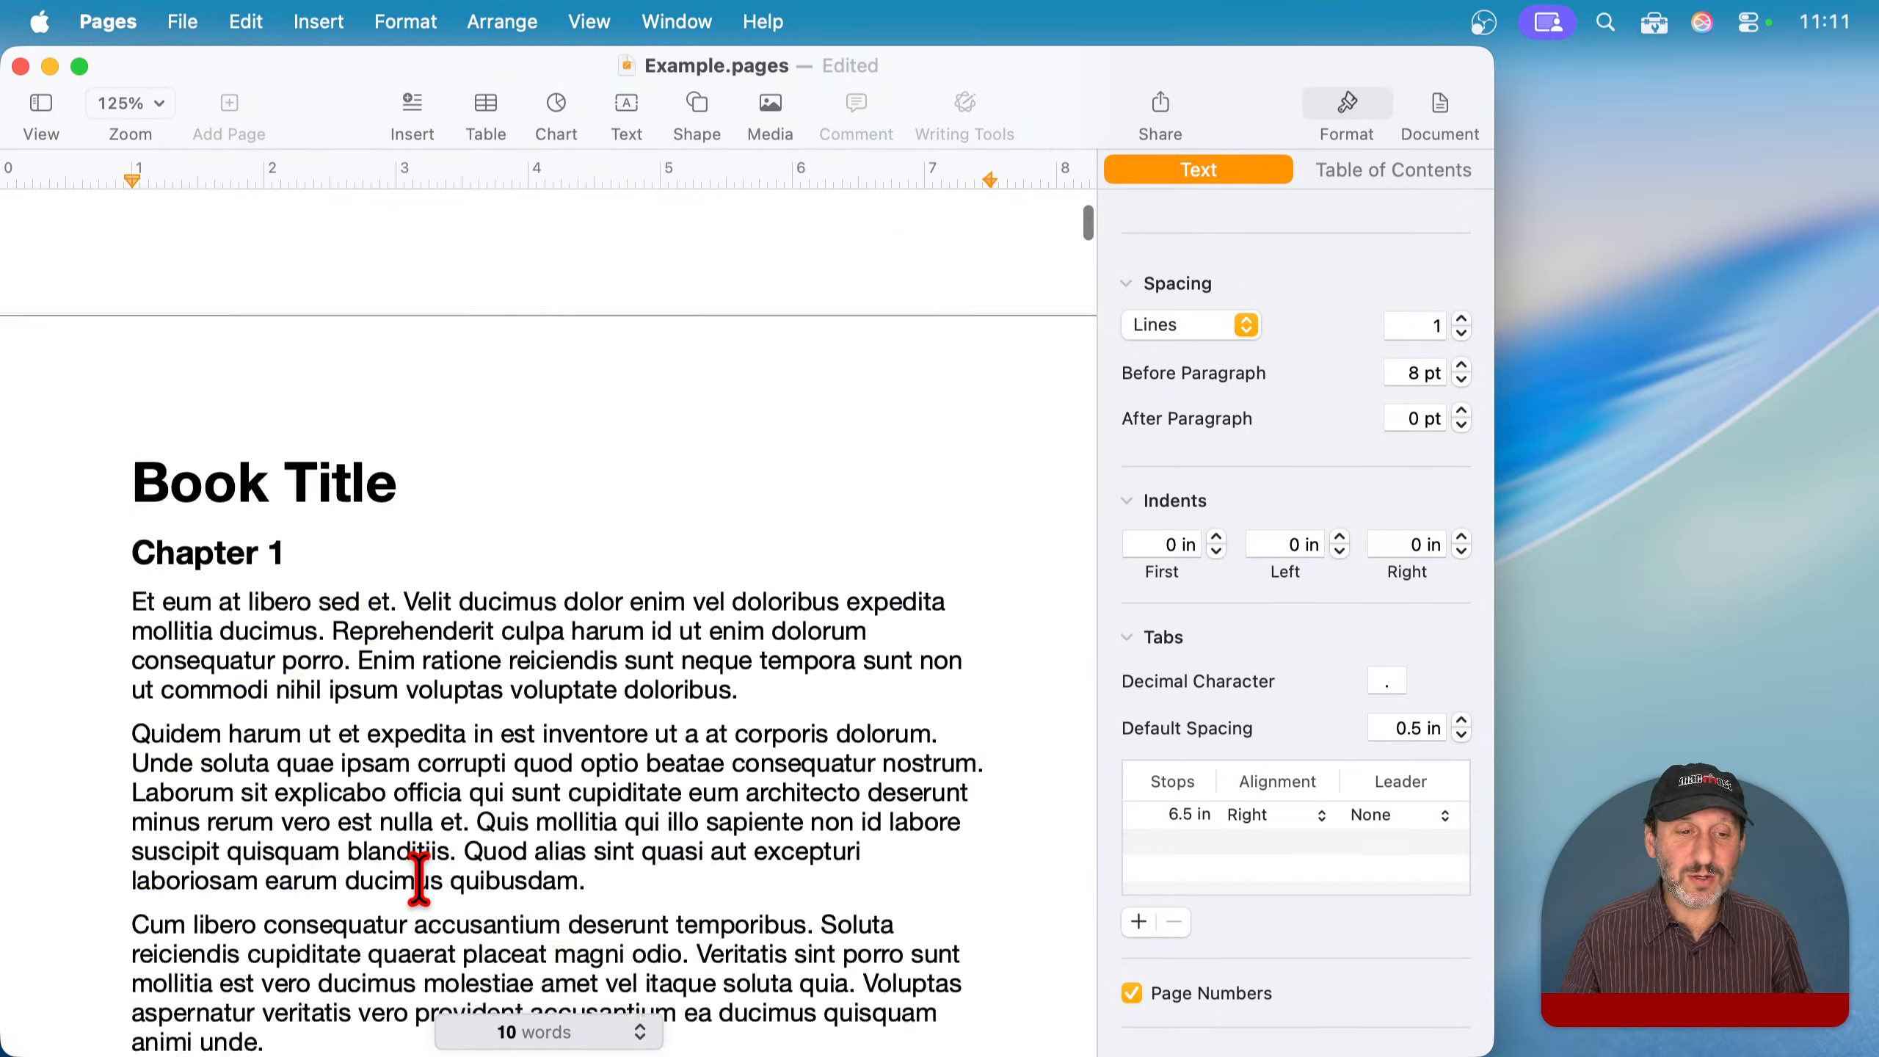
left_click(335, 551)
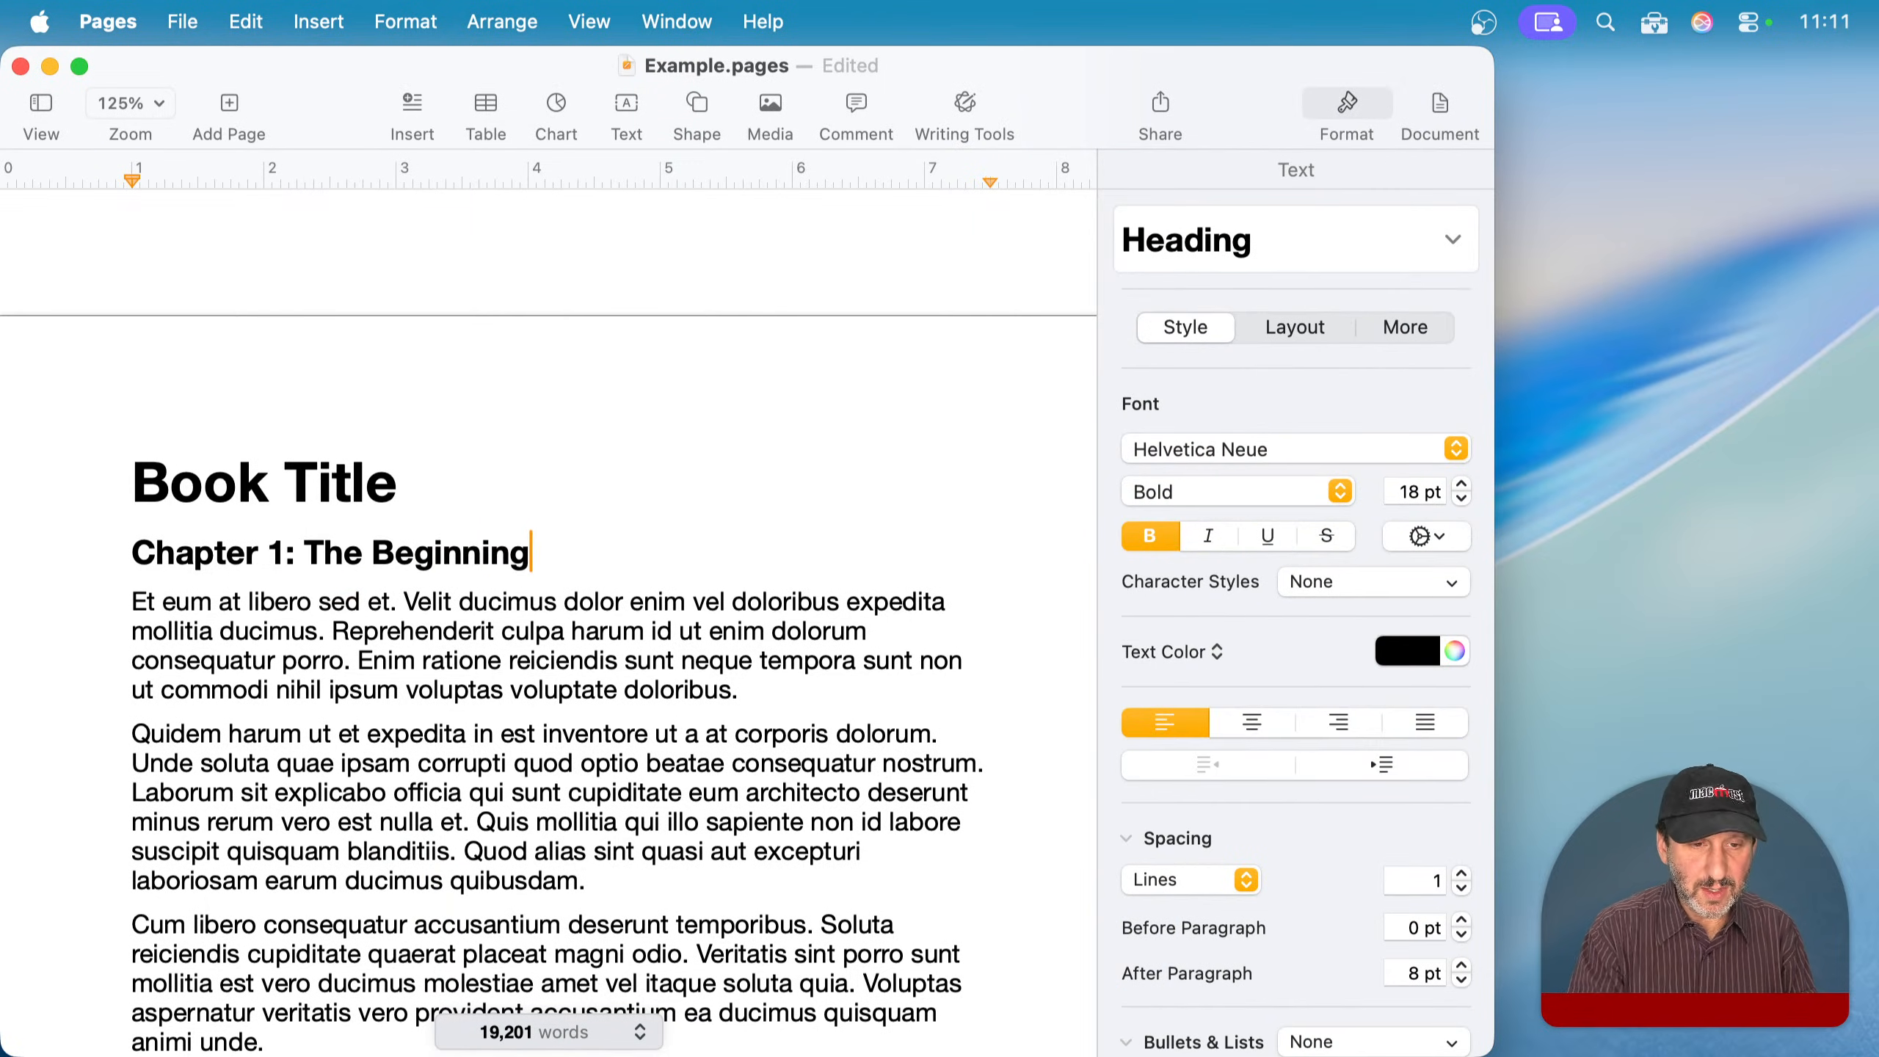
scroll(129, 386, "up", 10)
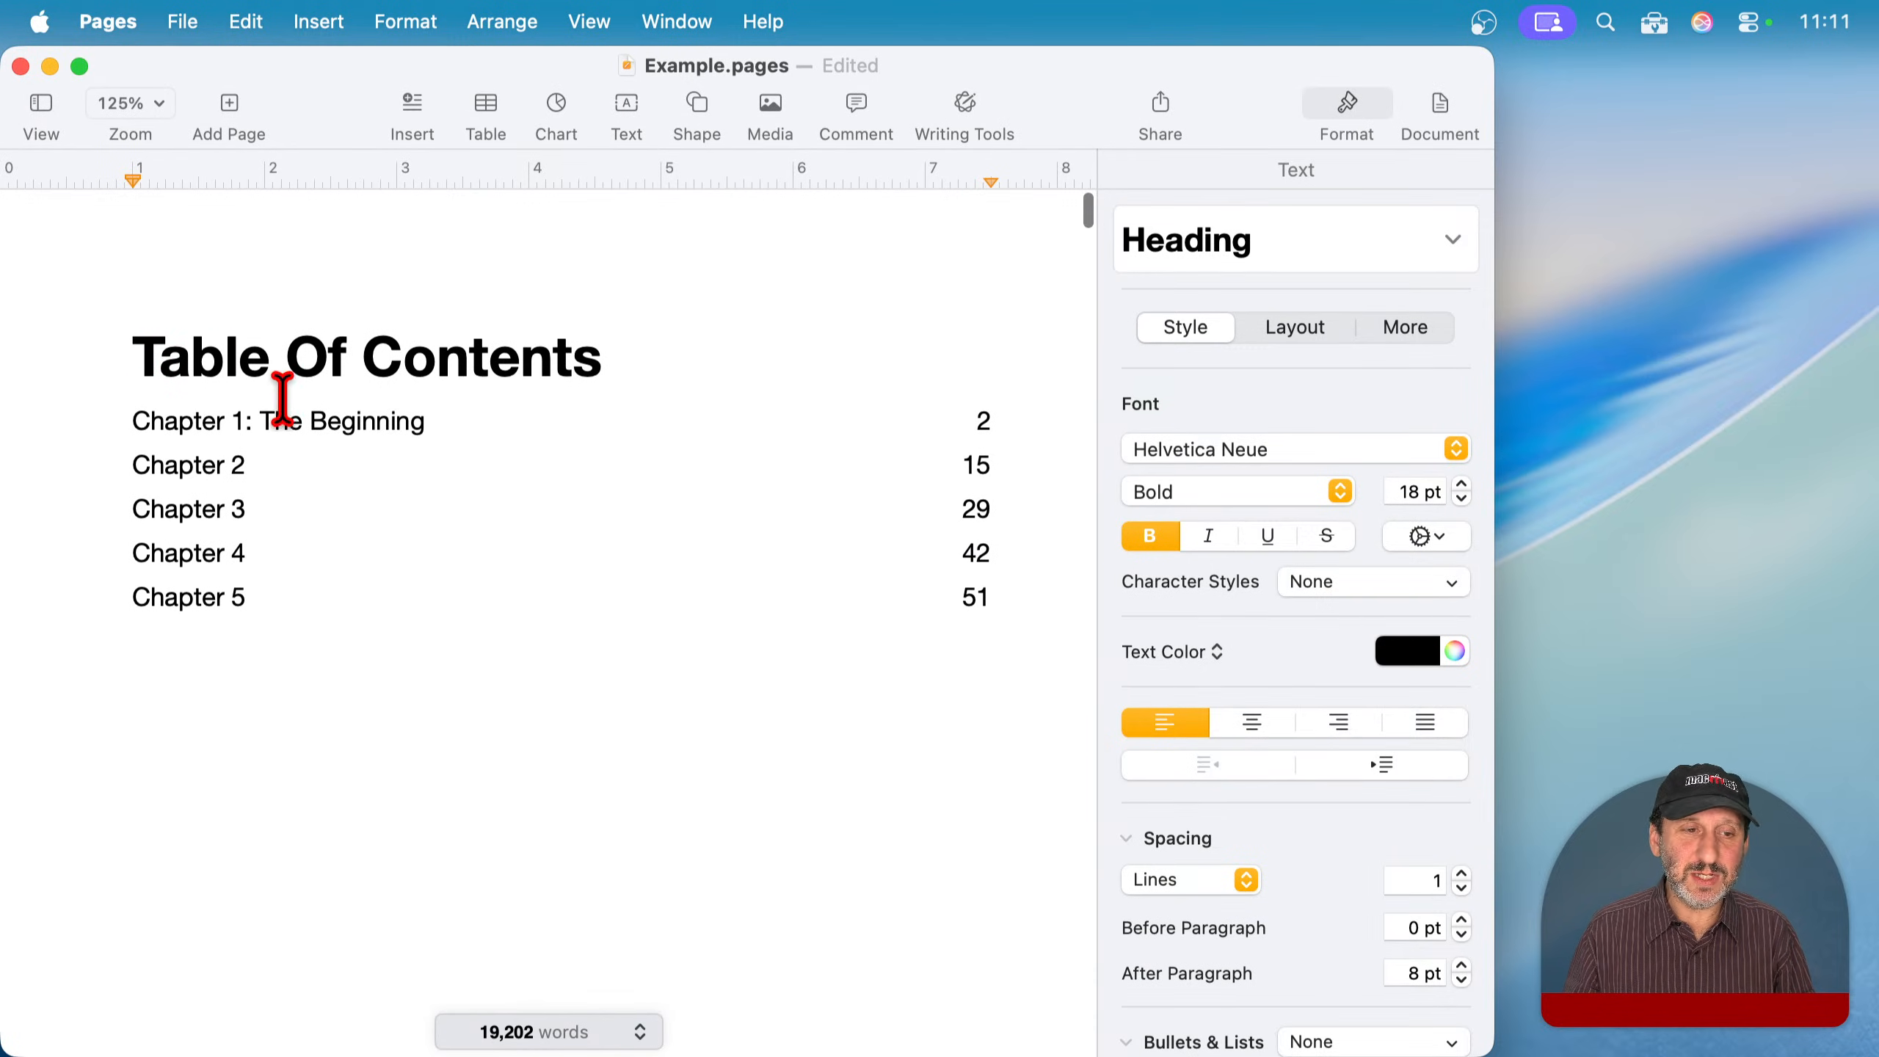
- Insert a page break between the "Book Title" line and the "Chapter 1: The Beginning" heading
scroll(490, 426, "down", 10)
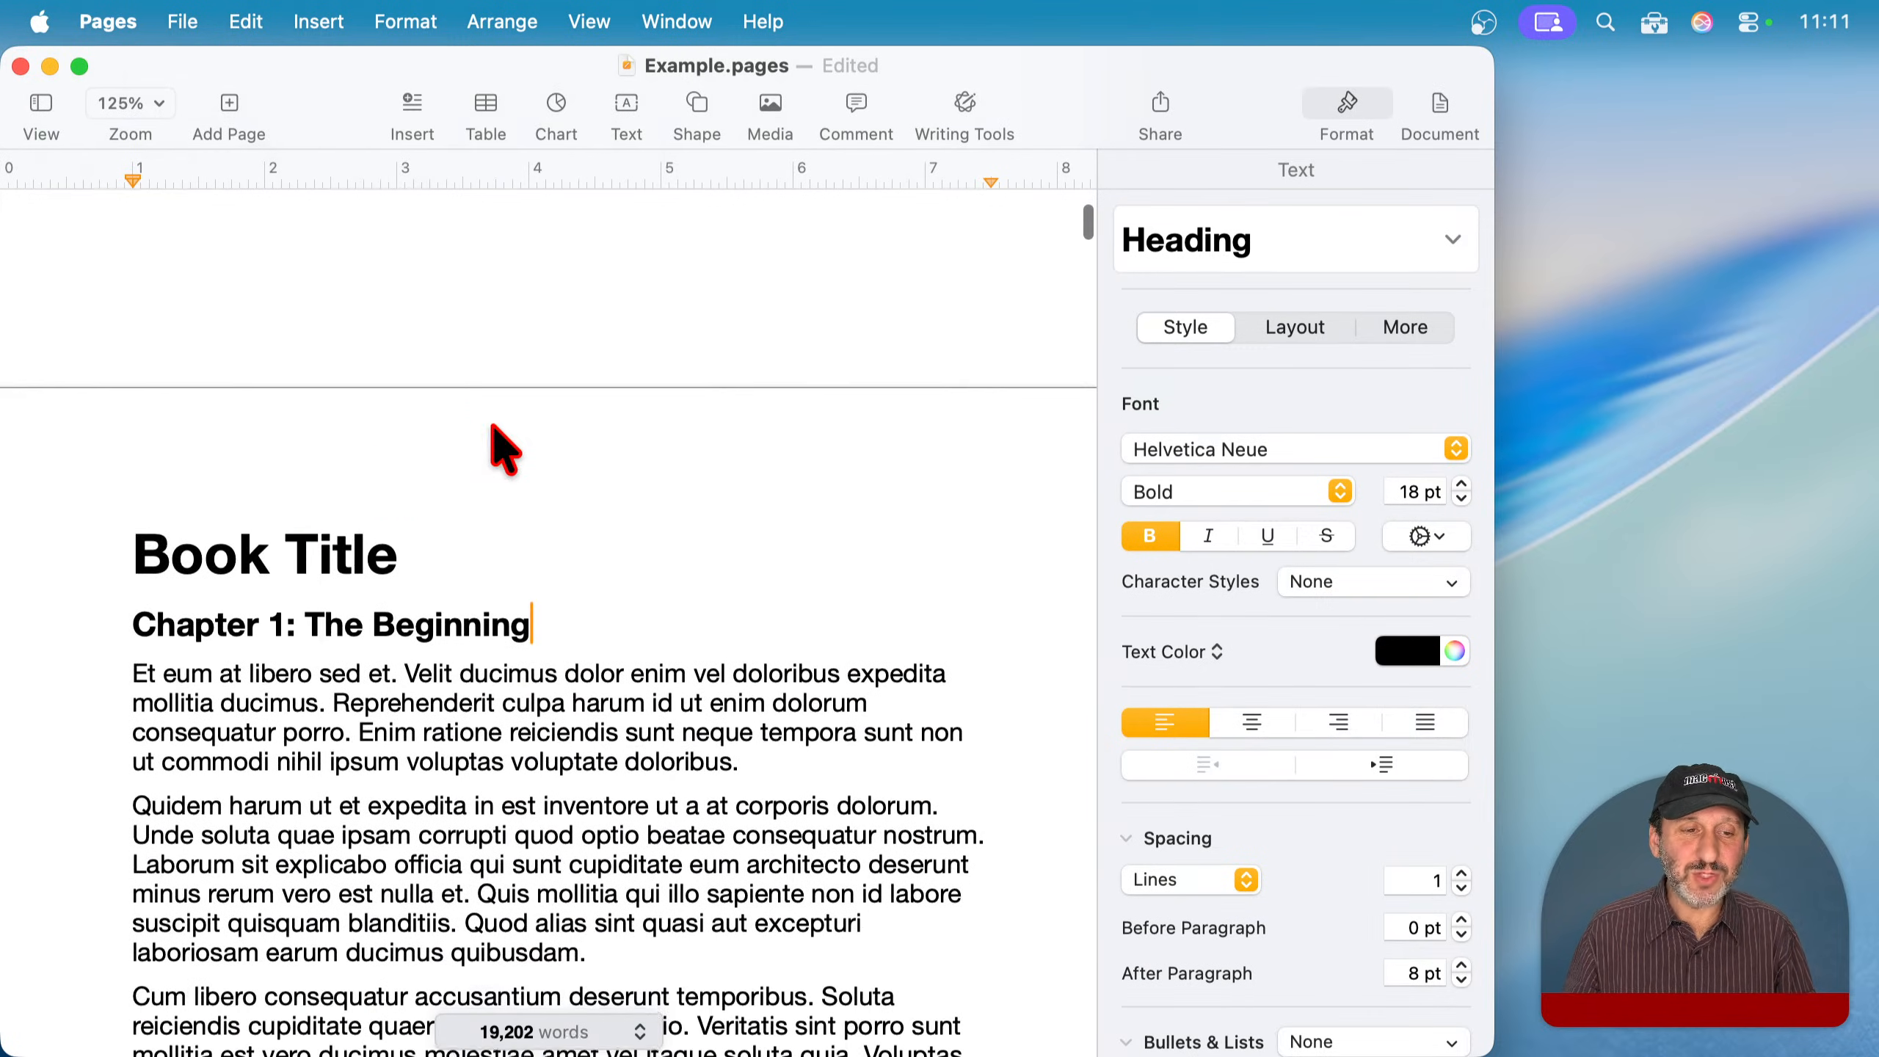
left_click(138, 622)
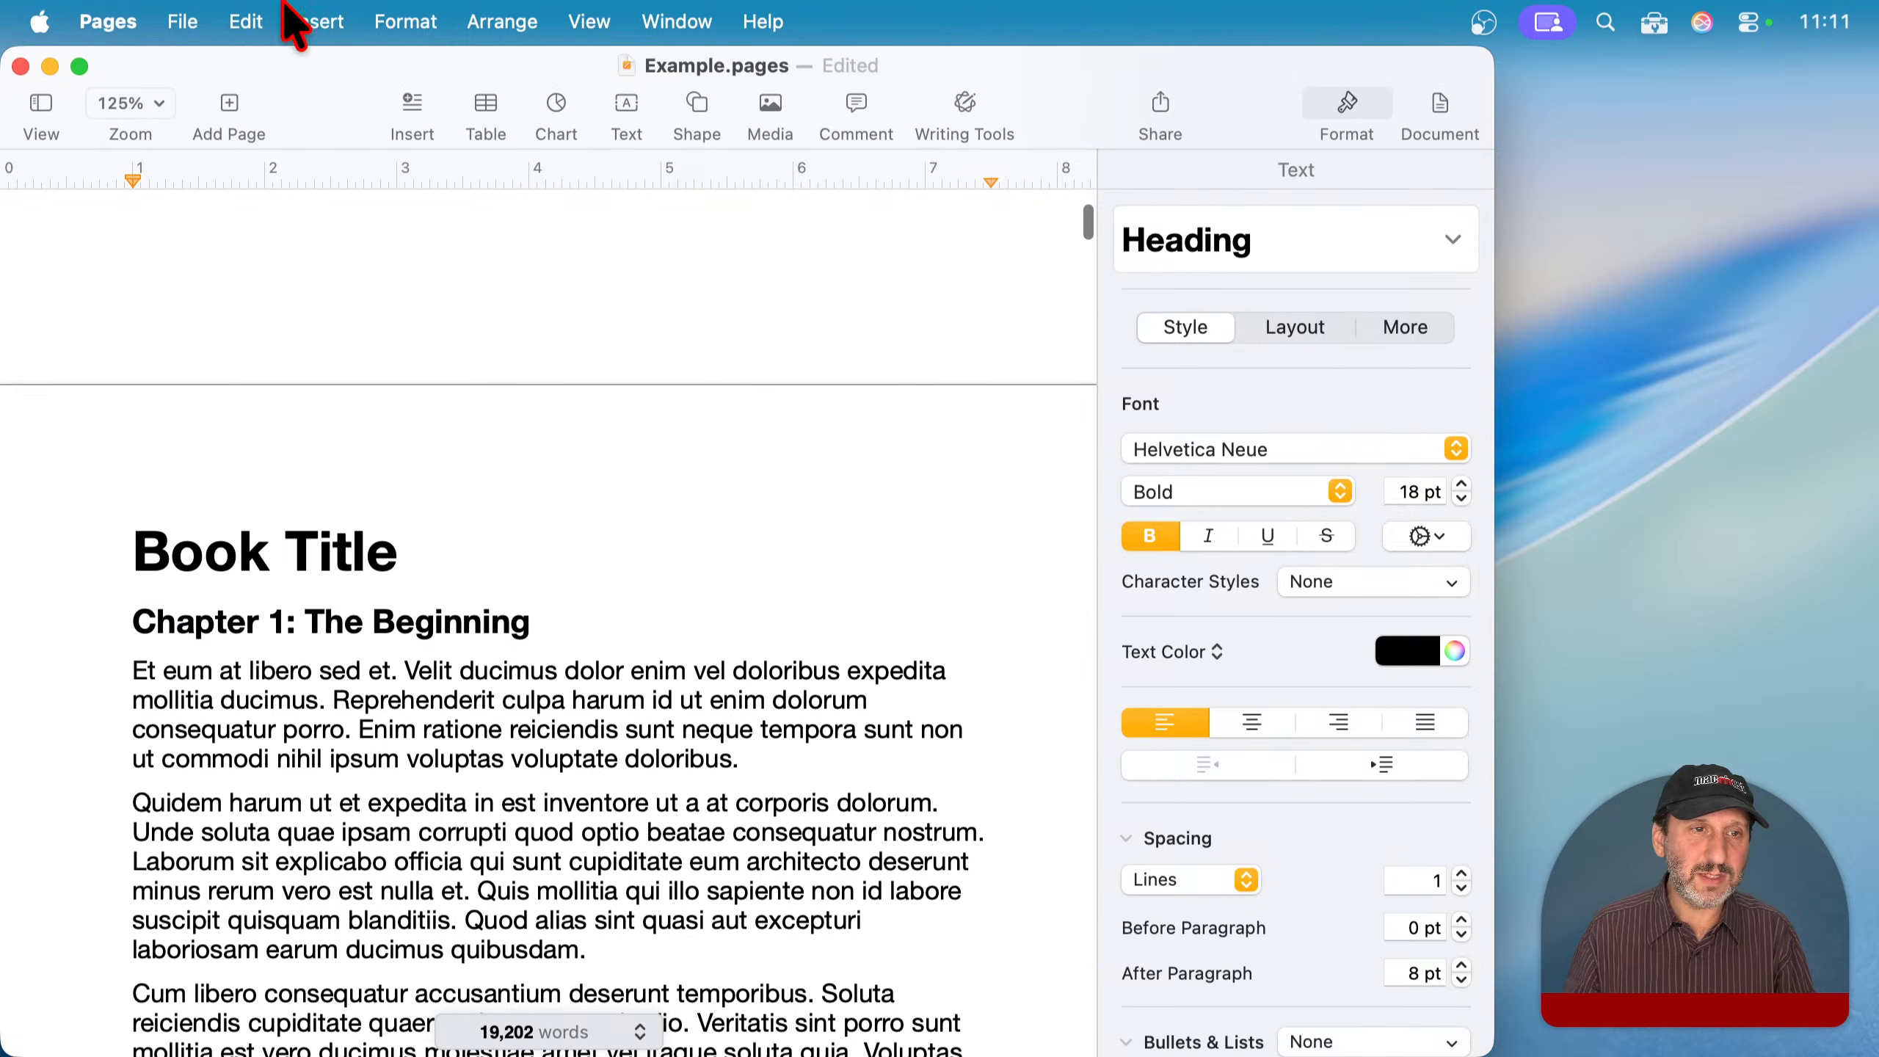
left_click(303, 21)
left_click(351, 123)
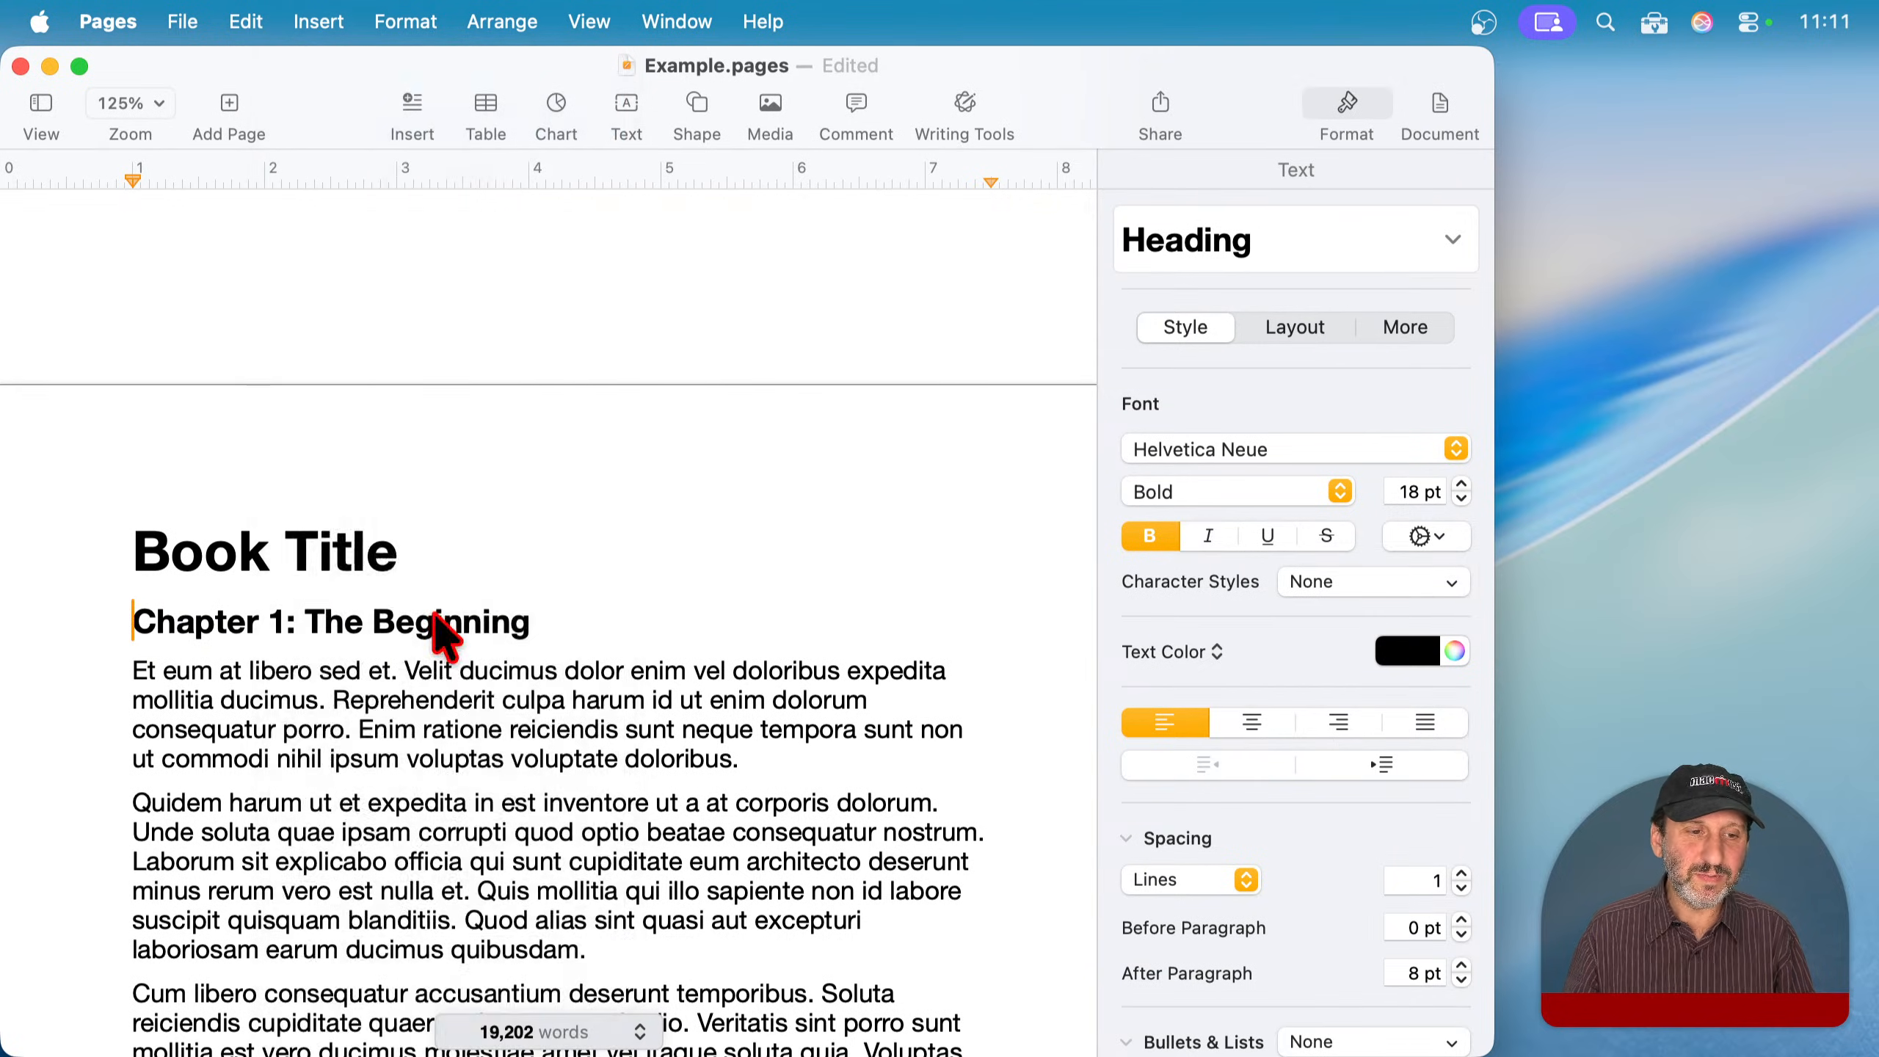
scroll(419, 792, "up", 10)
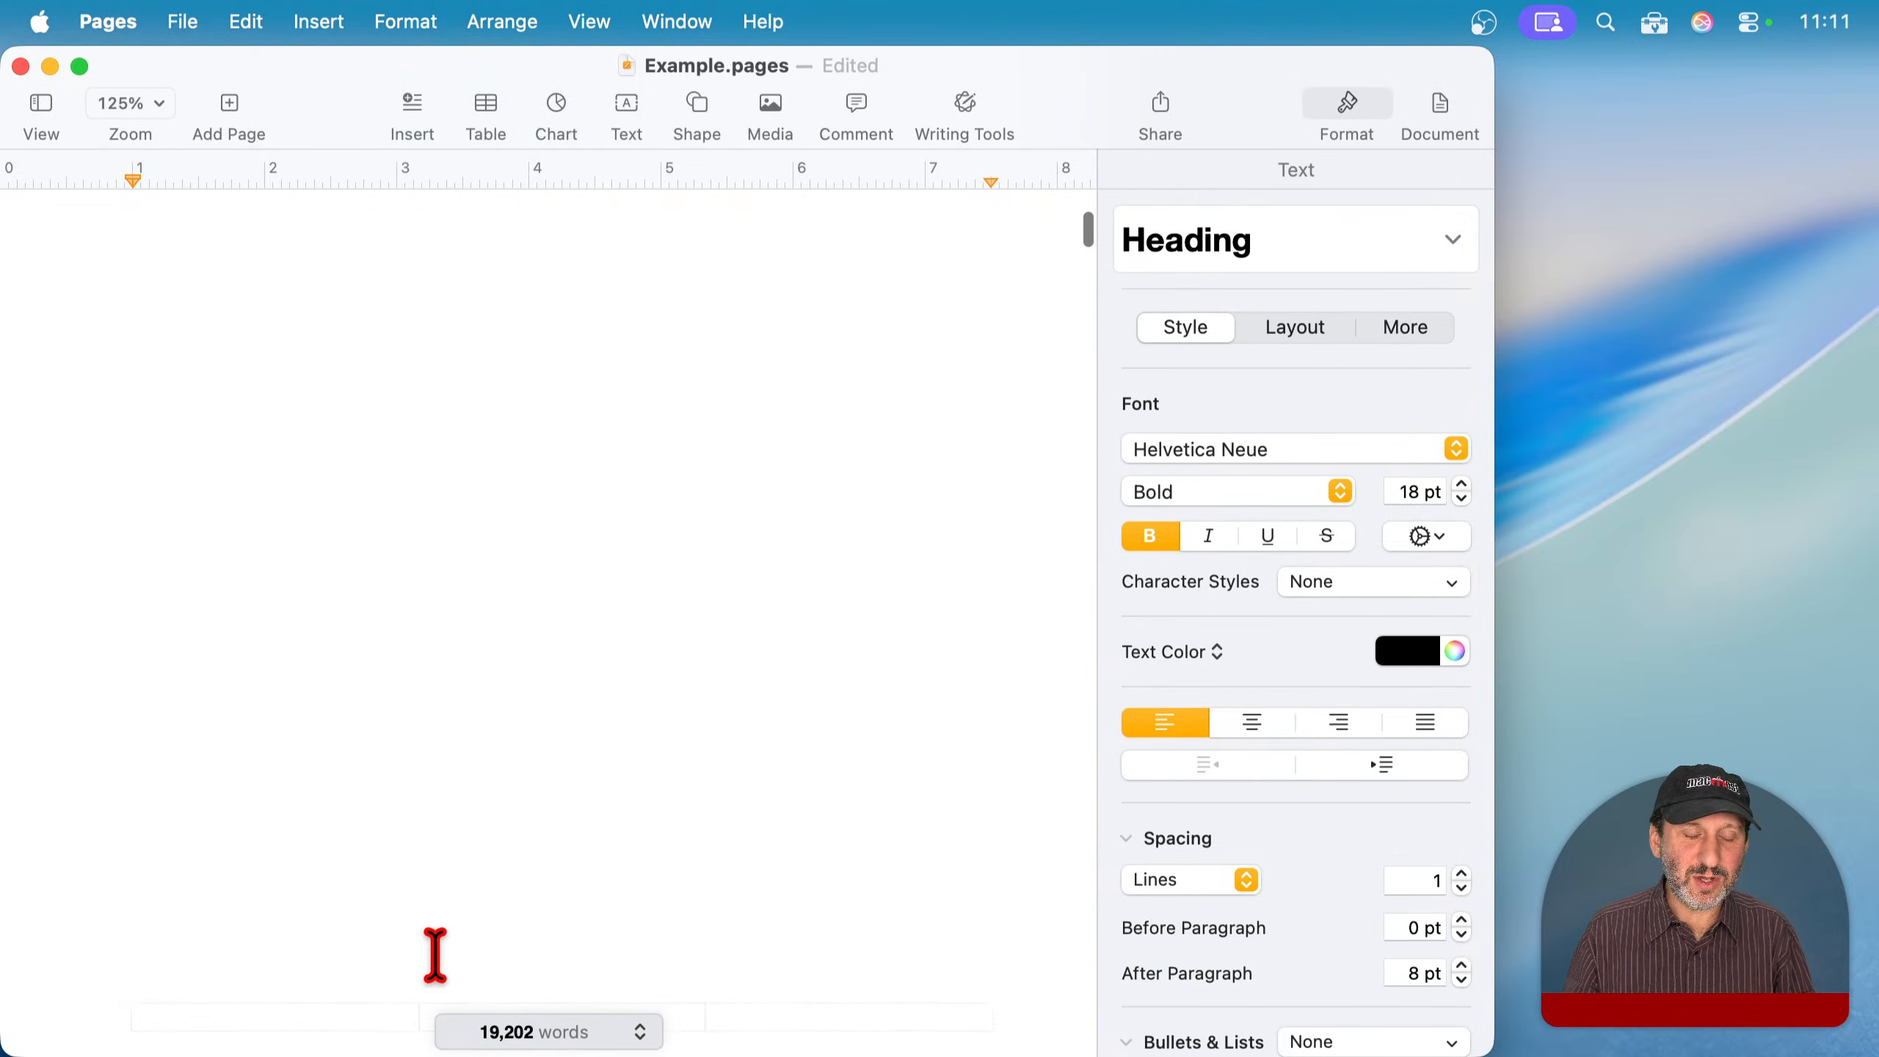
- Check the page numbers in the table of contents and follow the "Chapter 4" entry to its heading
scroll(418, 740, "up", 10)
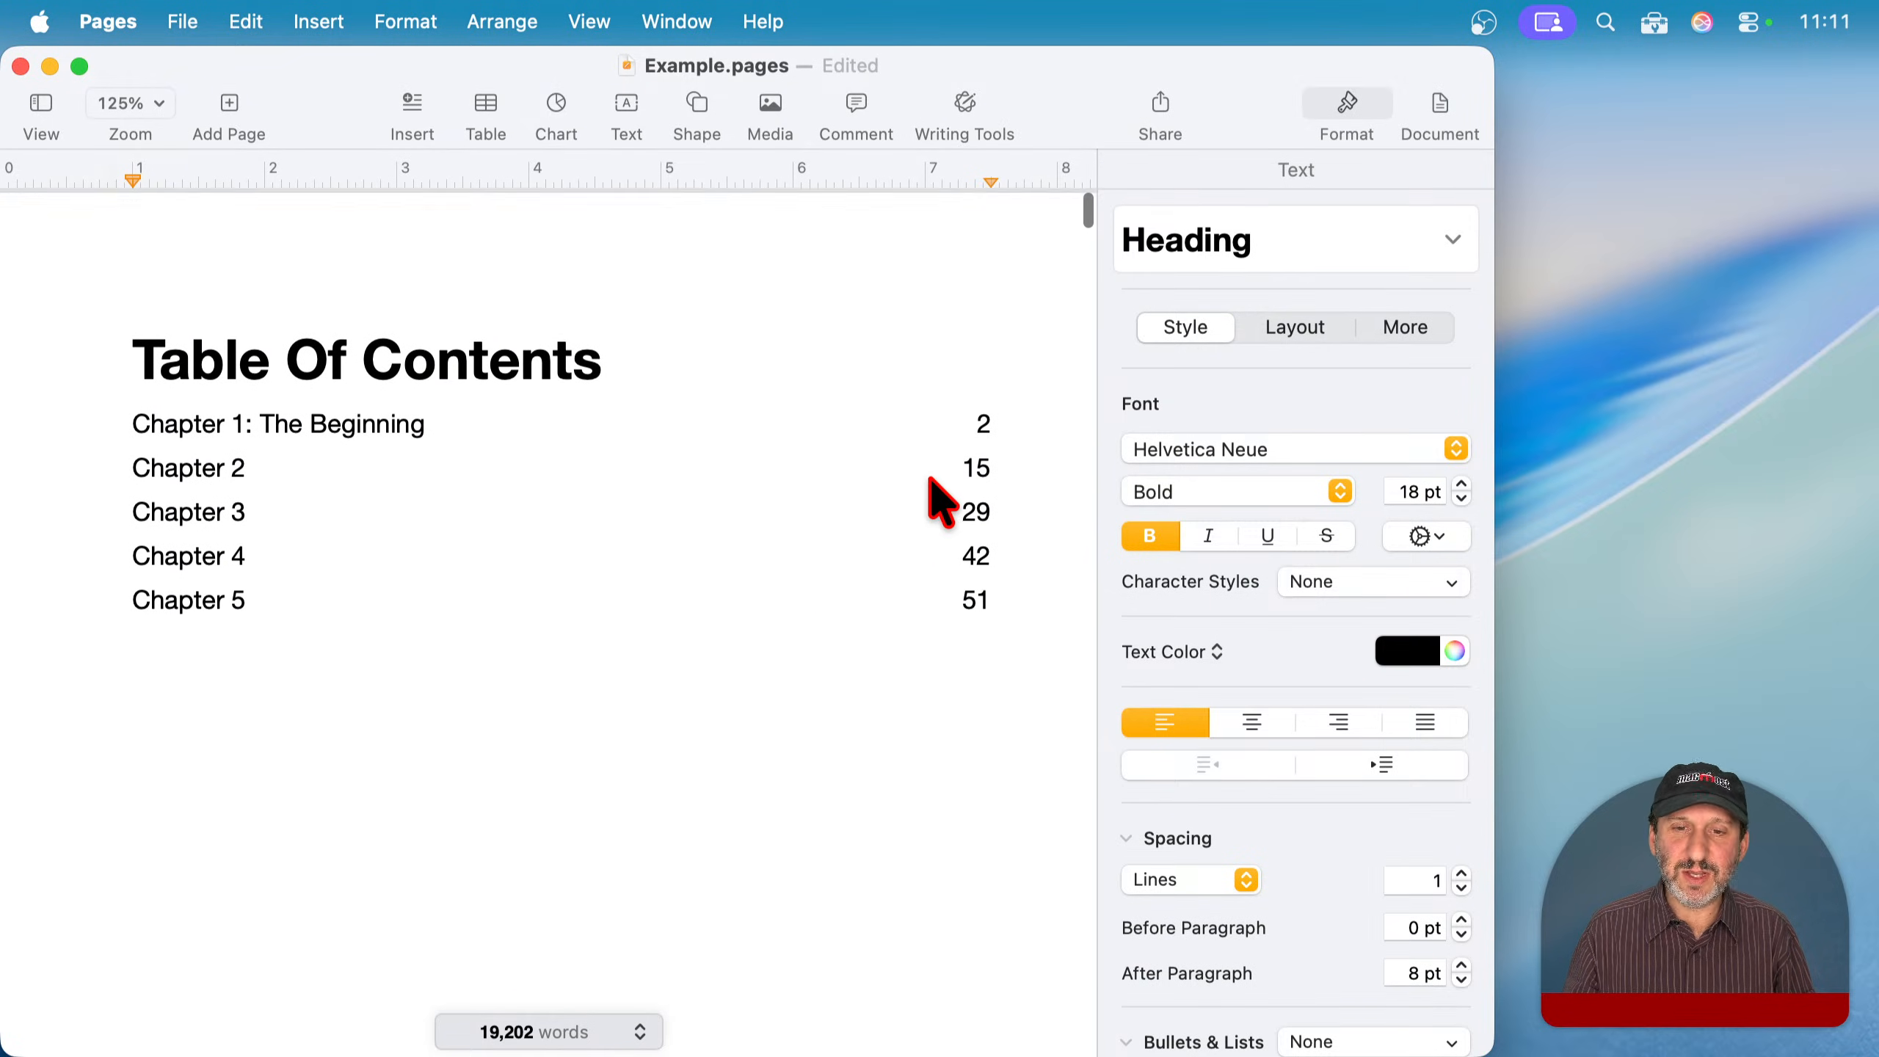
left_click(947, 533)
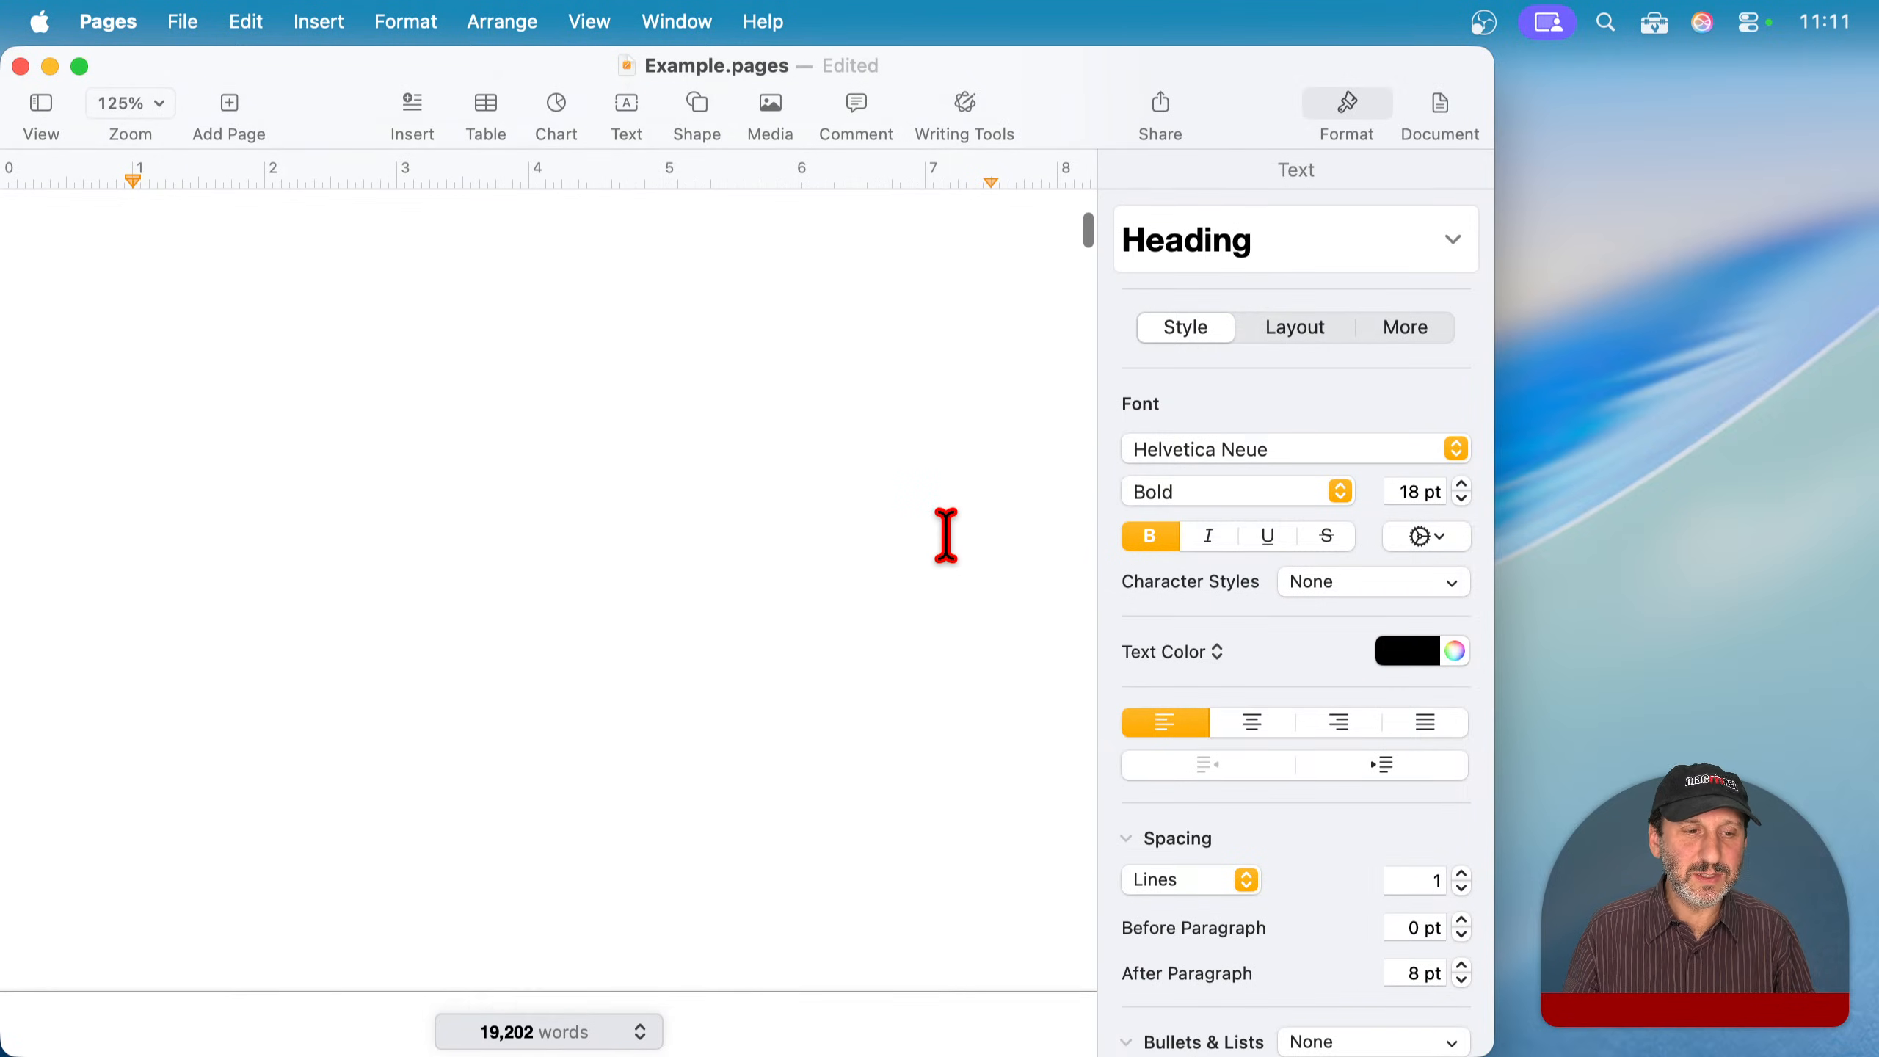
left_click(502, 694)
scroll(502, 694, "up", 15)
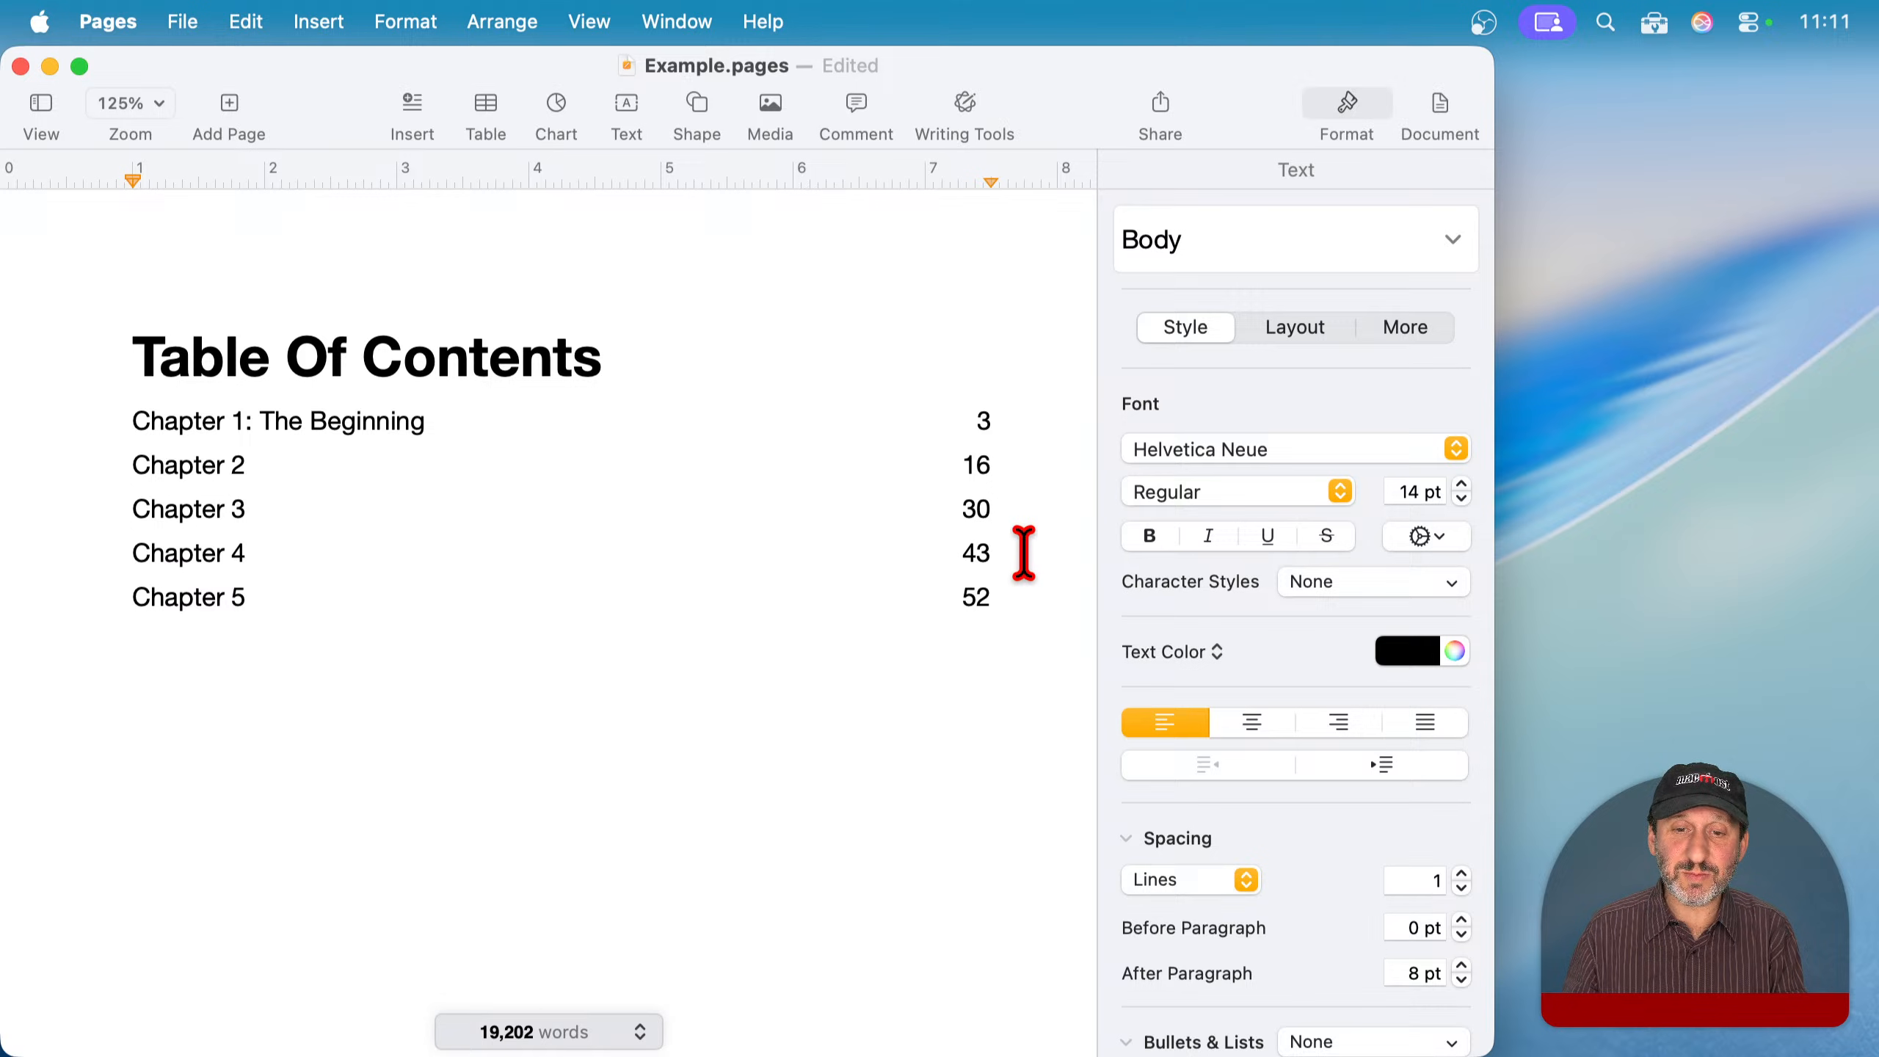
left_click(990, 555)
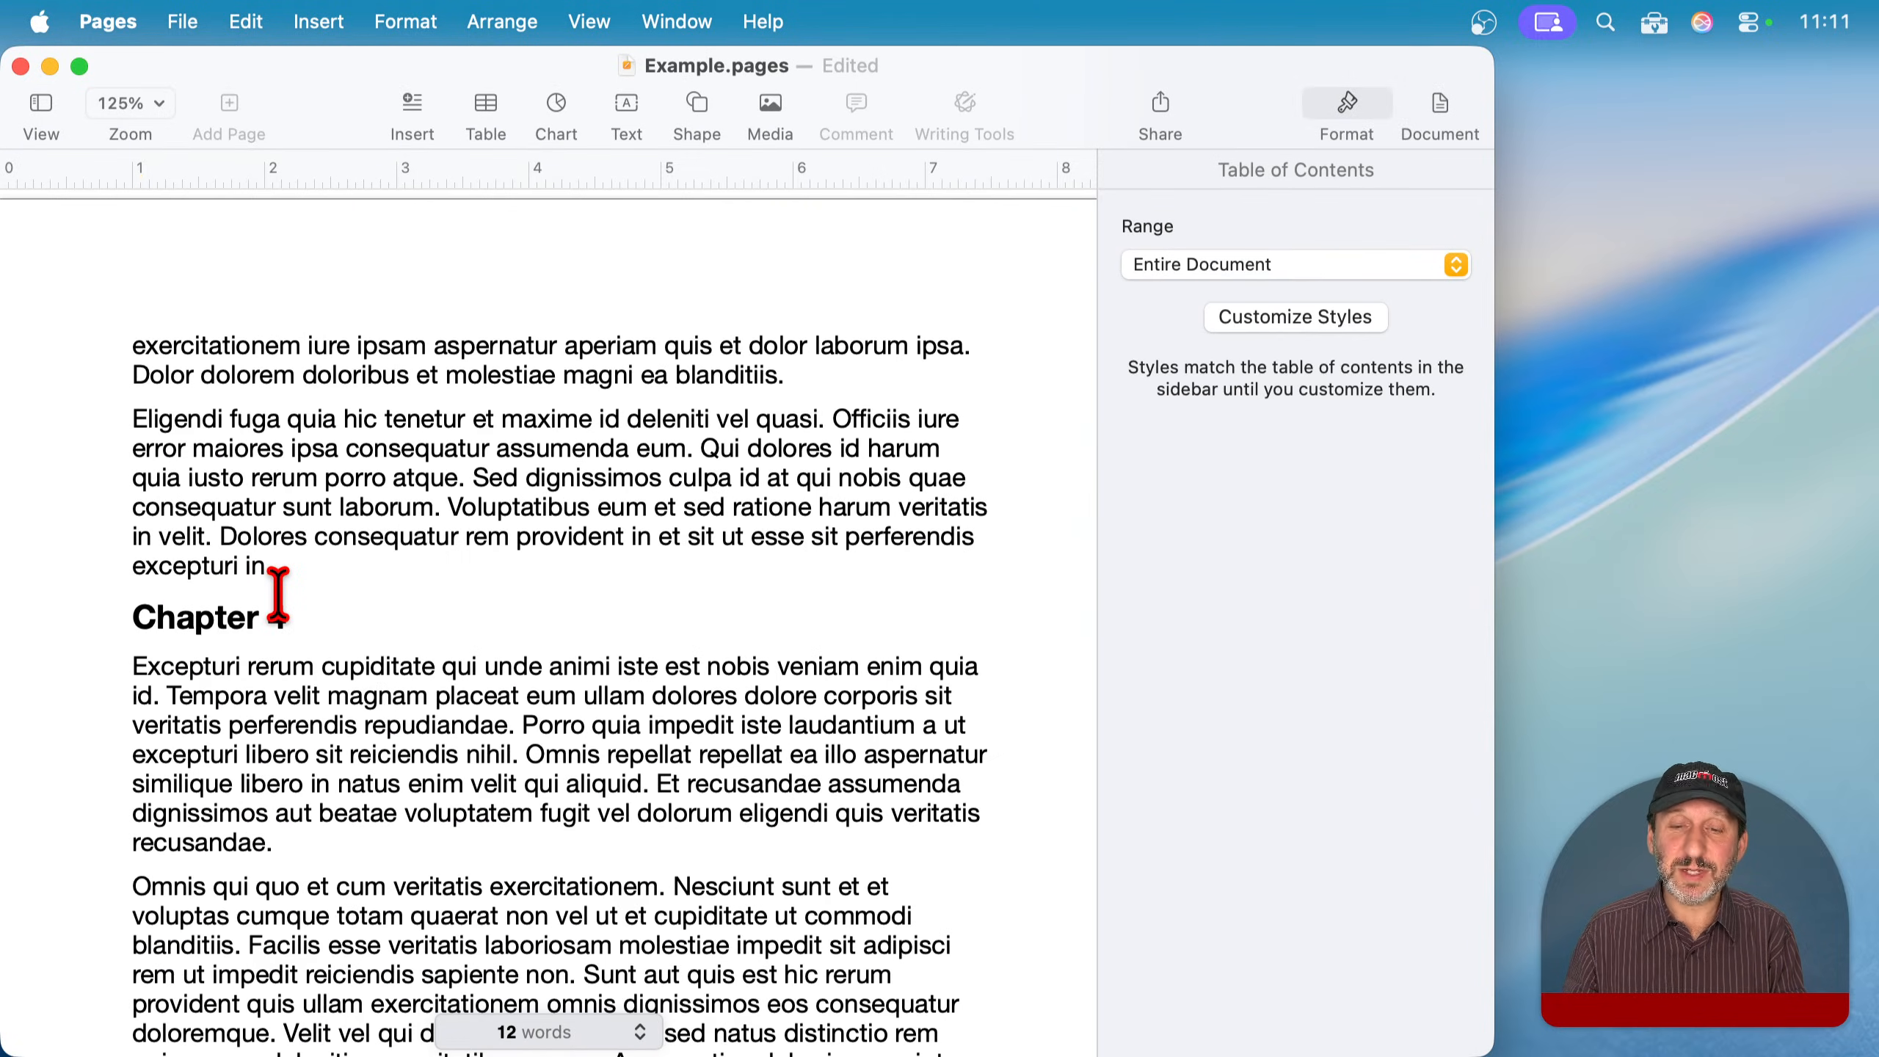
scroll(280, 596, "down", 15)
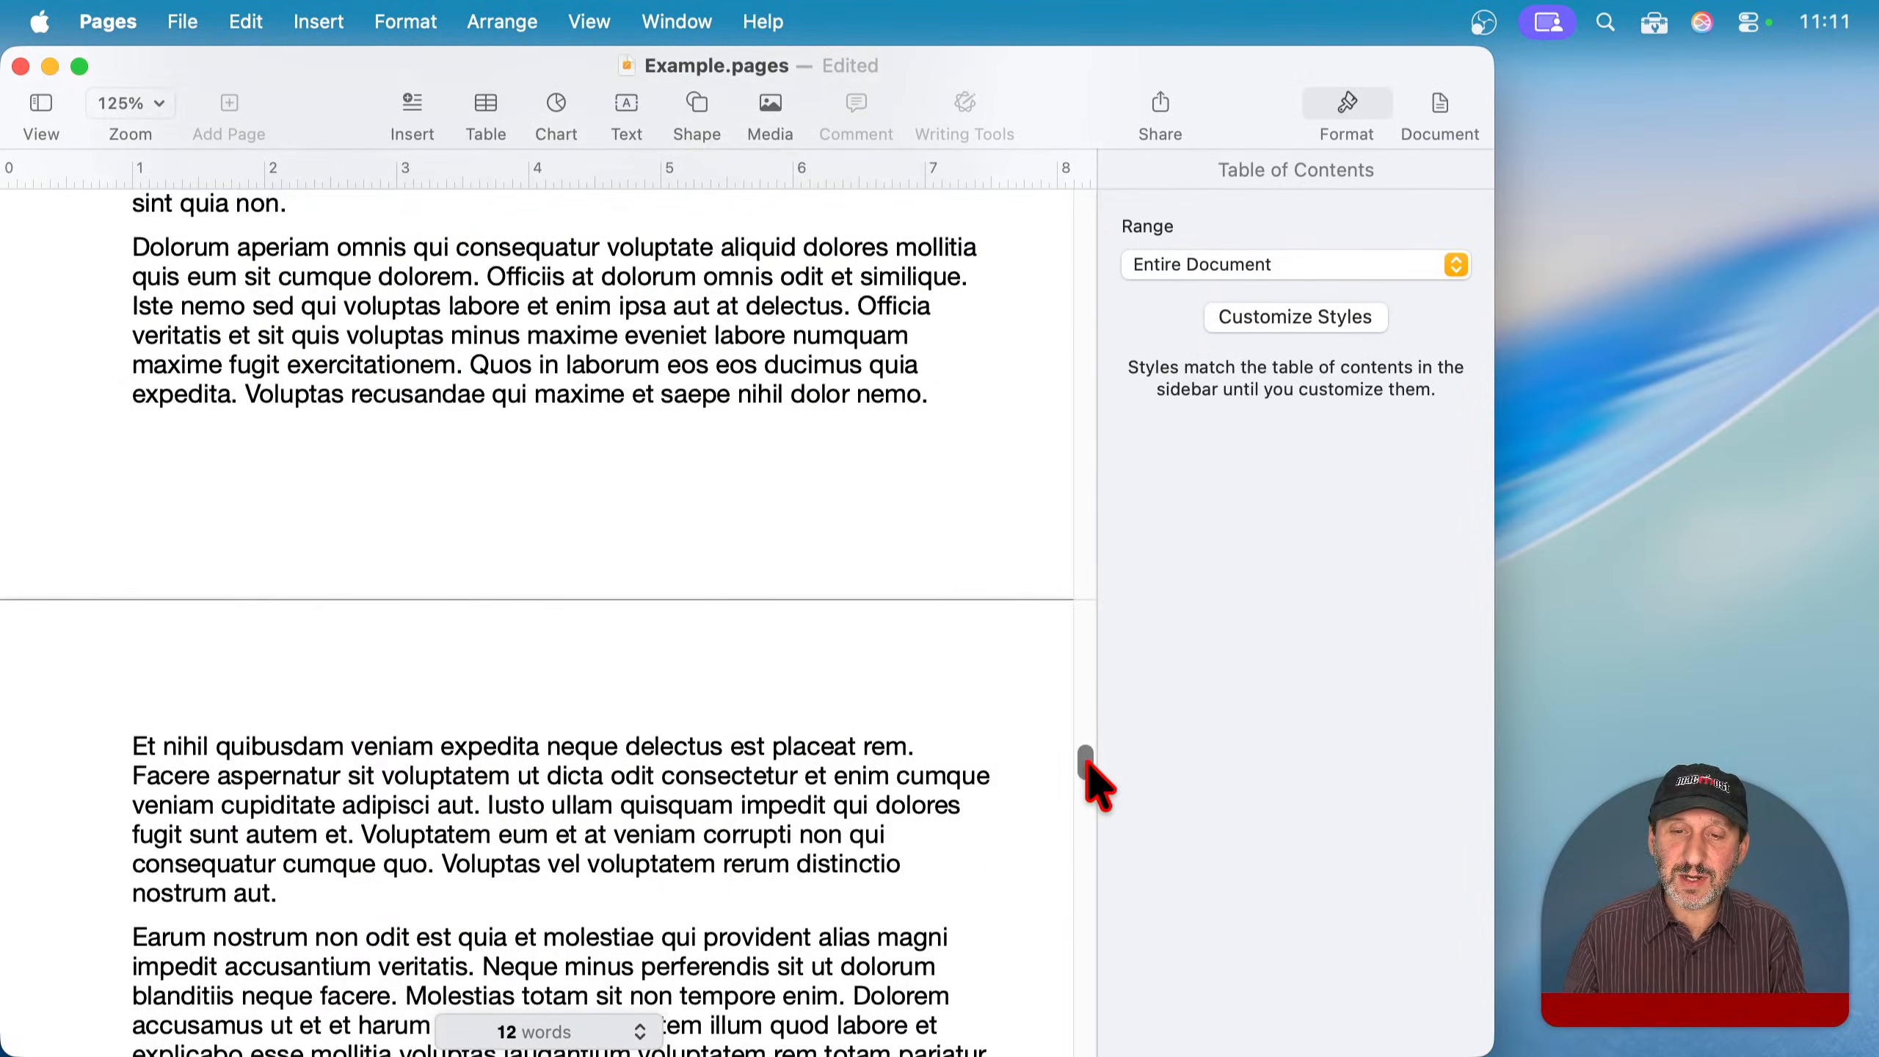
left_click_drag(1086, 766, 1075, 207)
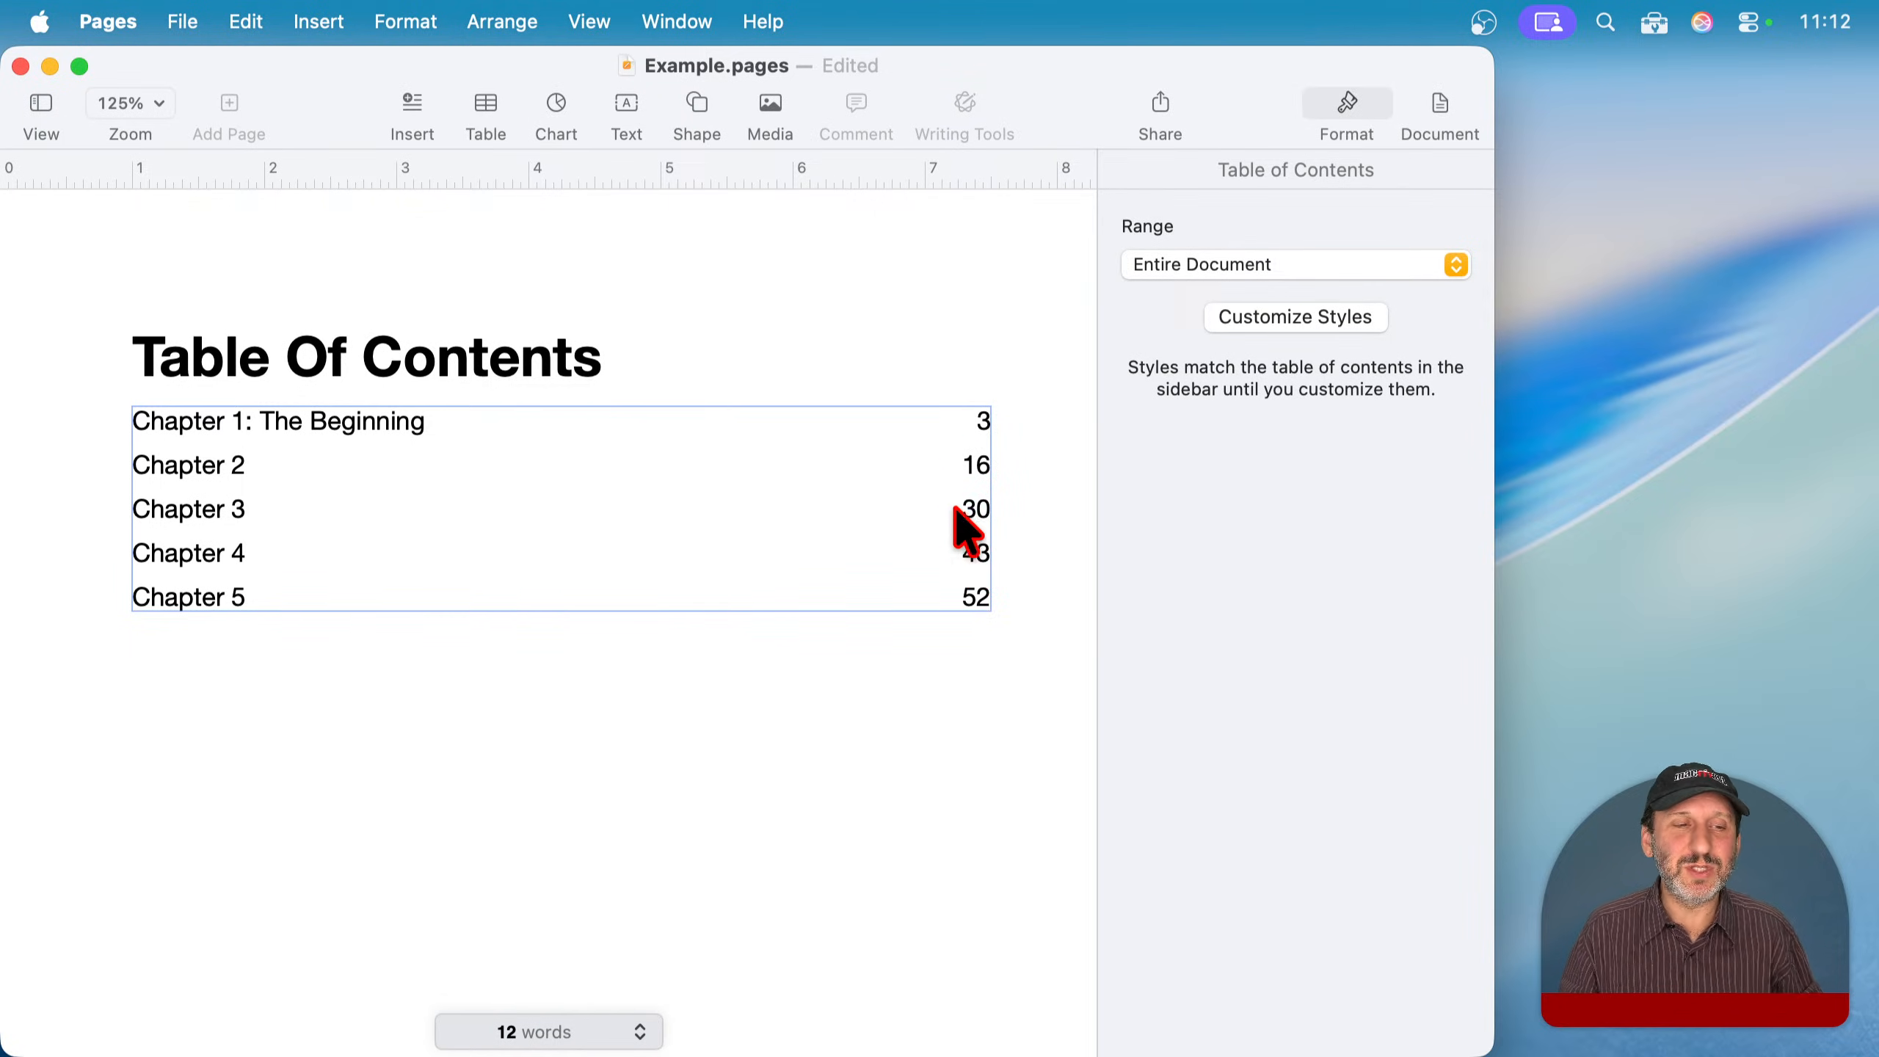
scroll(561, 706, "down", 2)
scroll(494, 637, "up", 2)
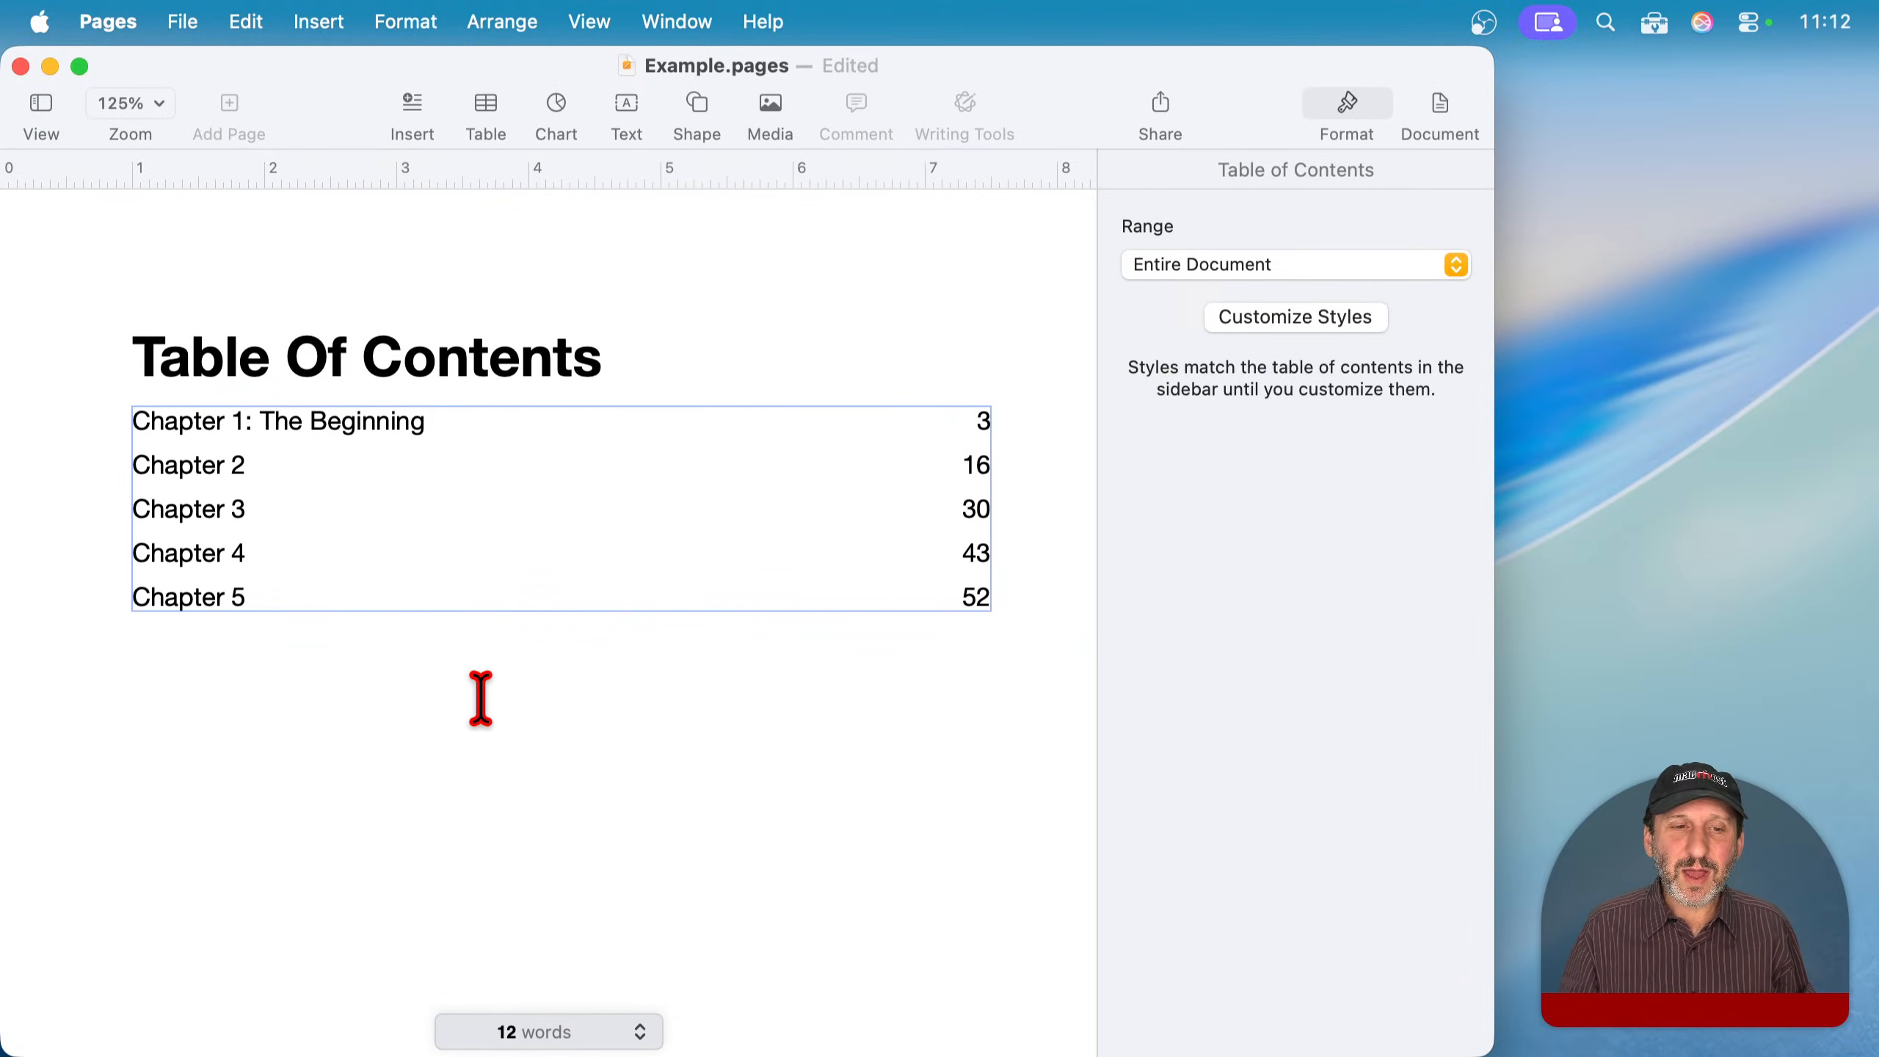
- Shorten the "Chapter 1: The Beginning" heading back to "Chapter 1"
scroll(481, 697, "down", 20)
left_click_drag(530, 649, 285, 650)
key("BackSpace")
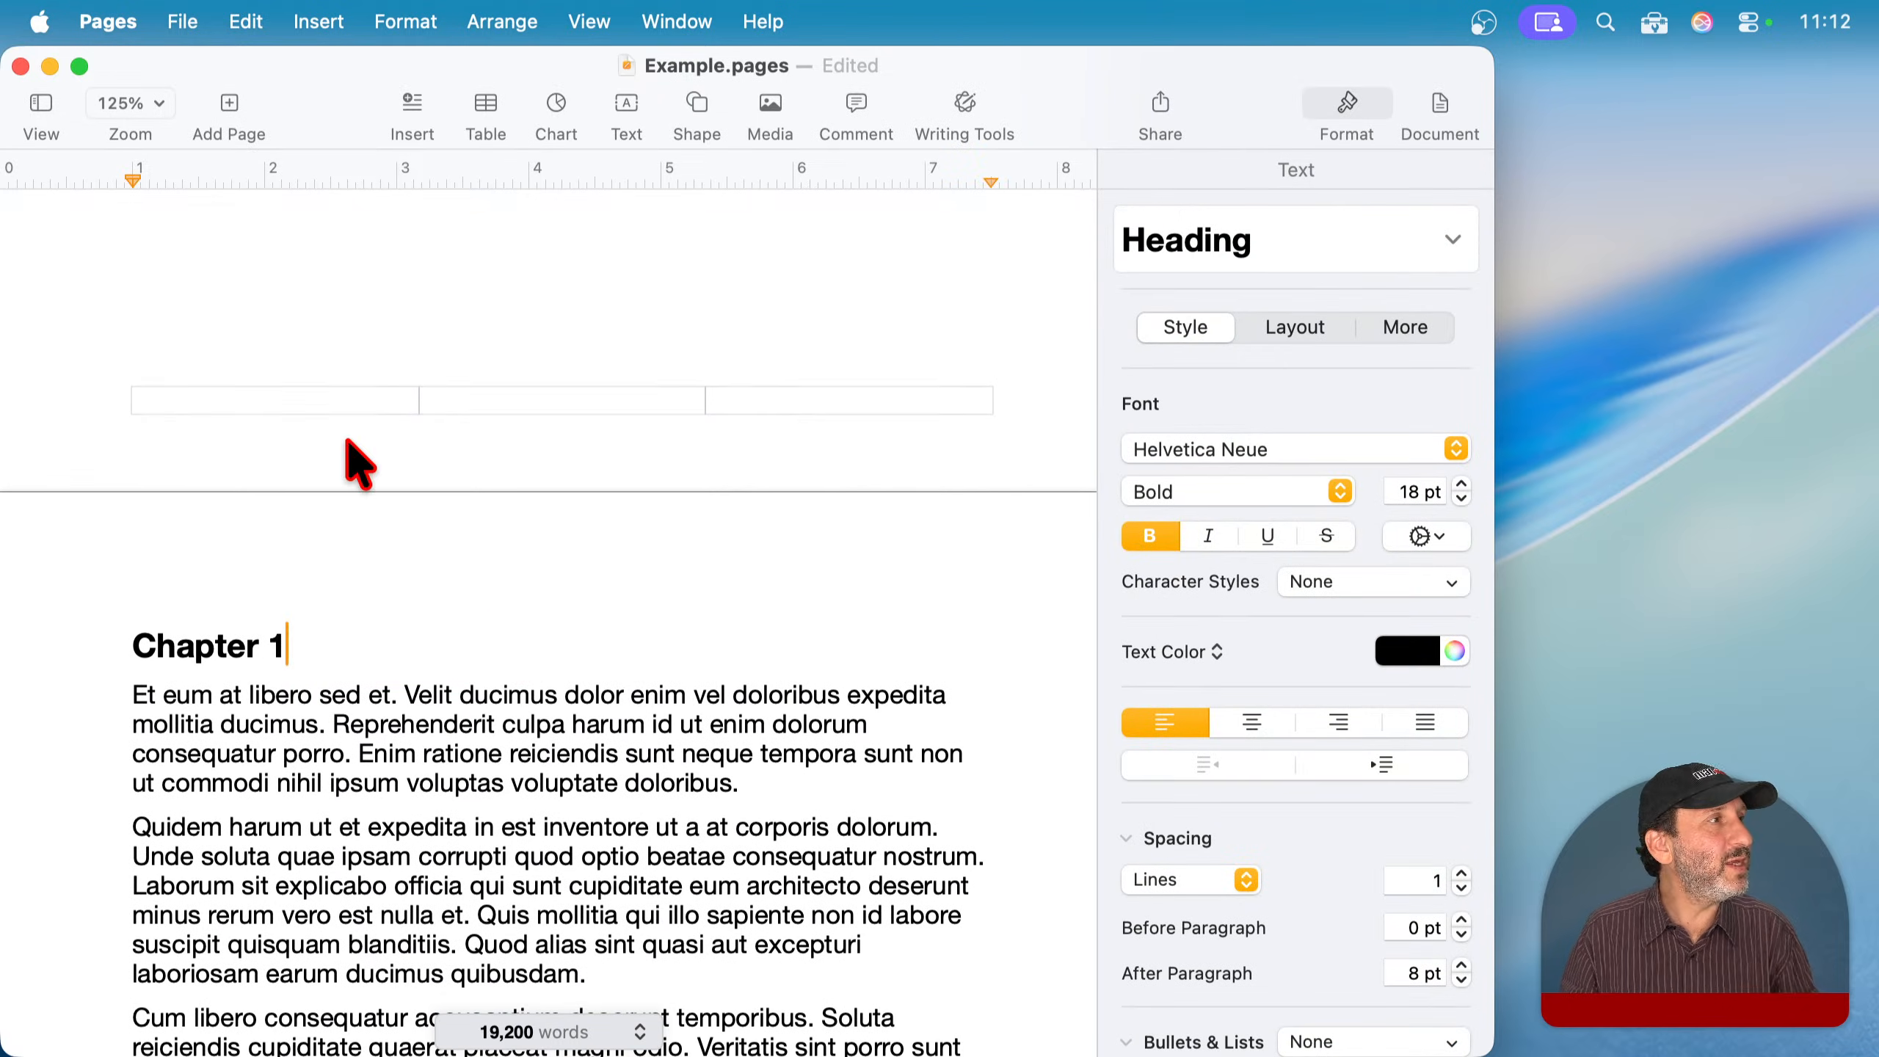
left_click(685, 407)
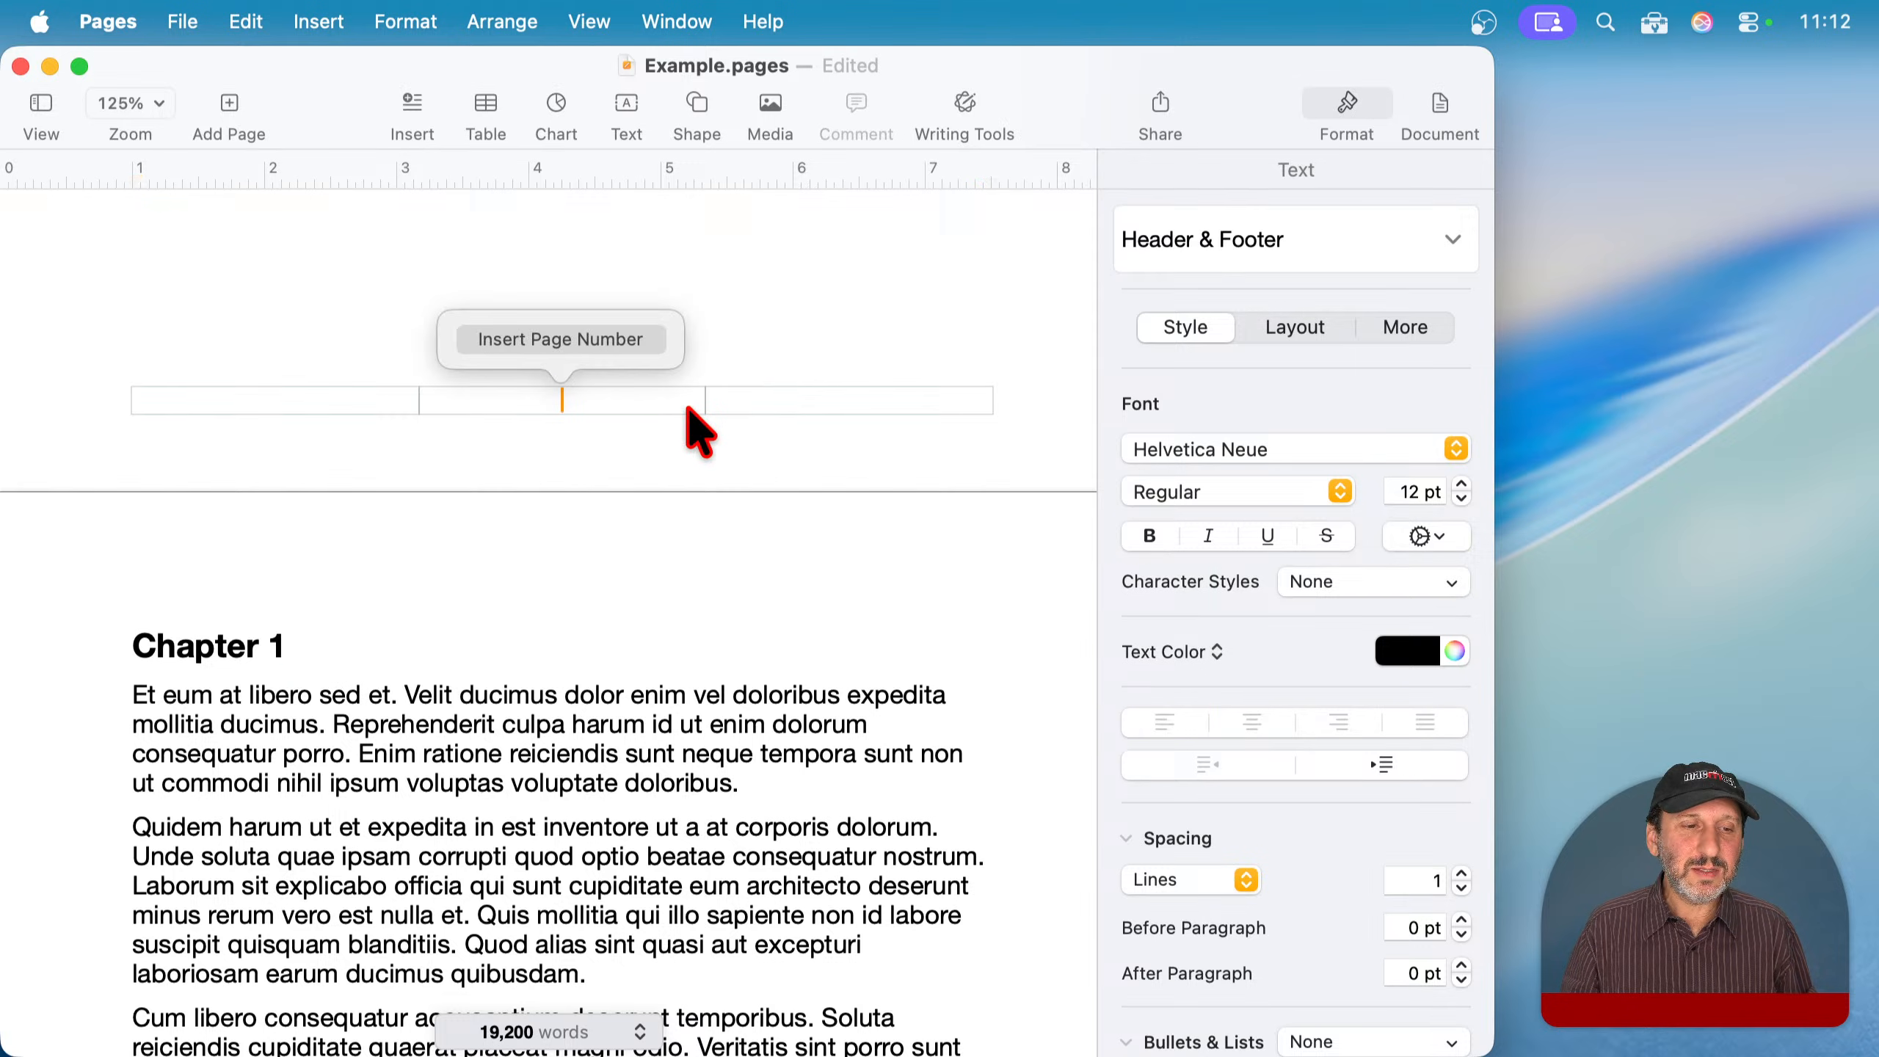
- Examine the subheadings within Chapter 1 and the paragraph style applied to "Subheading 1"
scroll(655, 674, "down", 5)
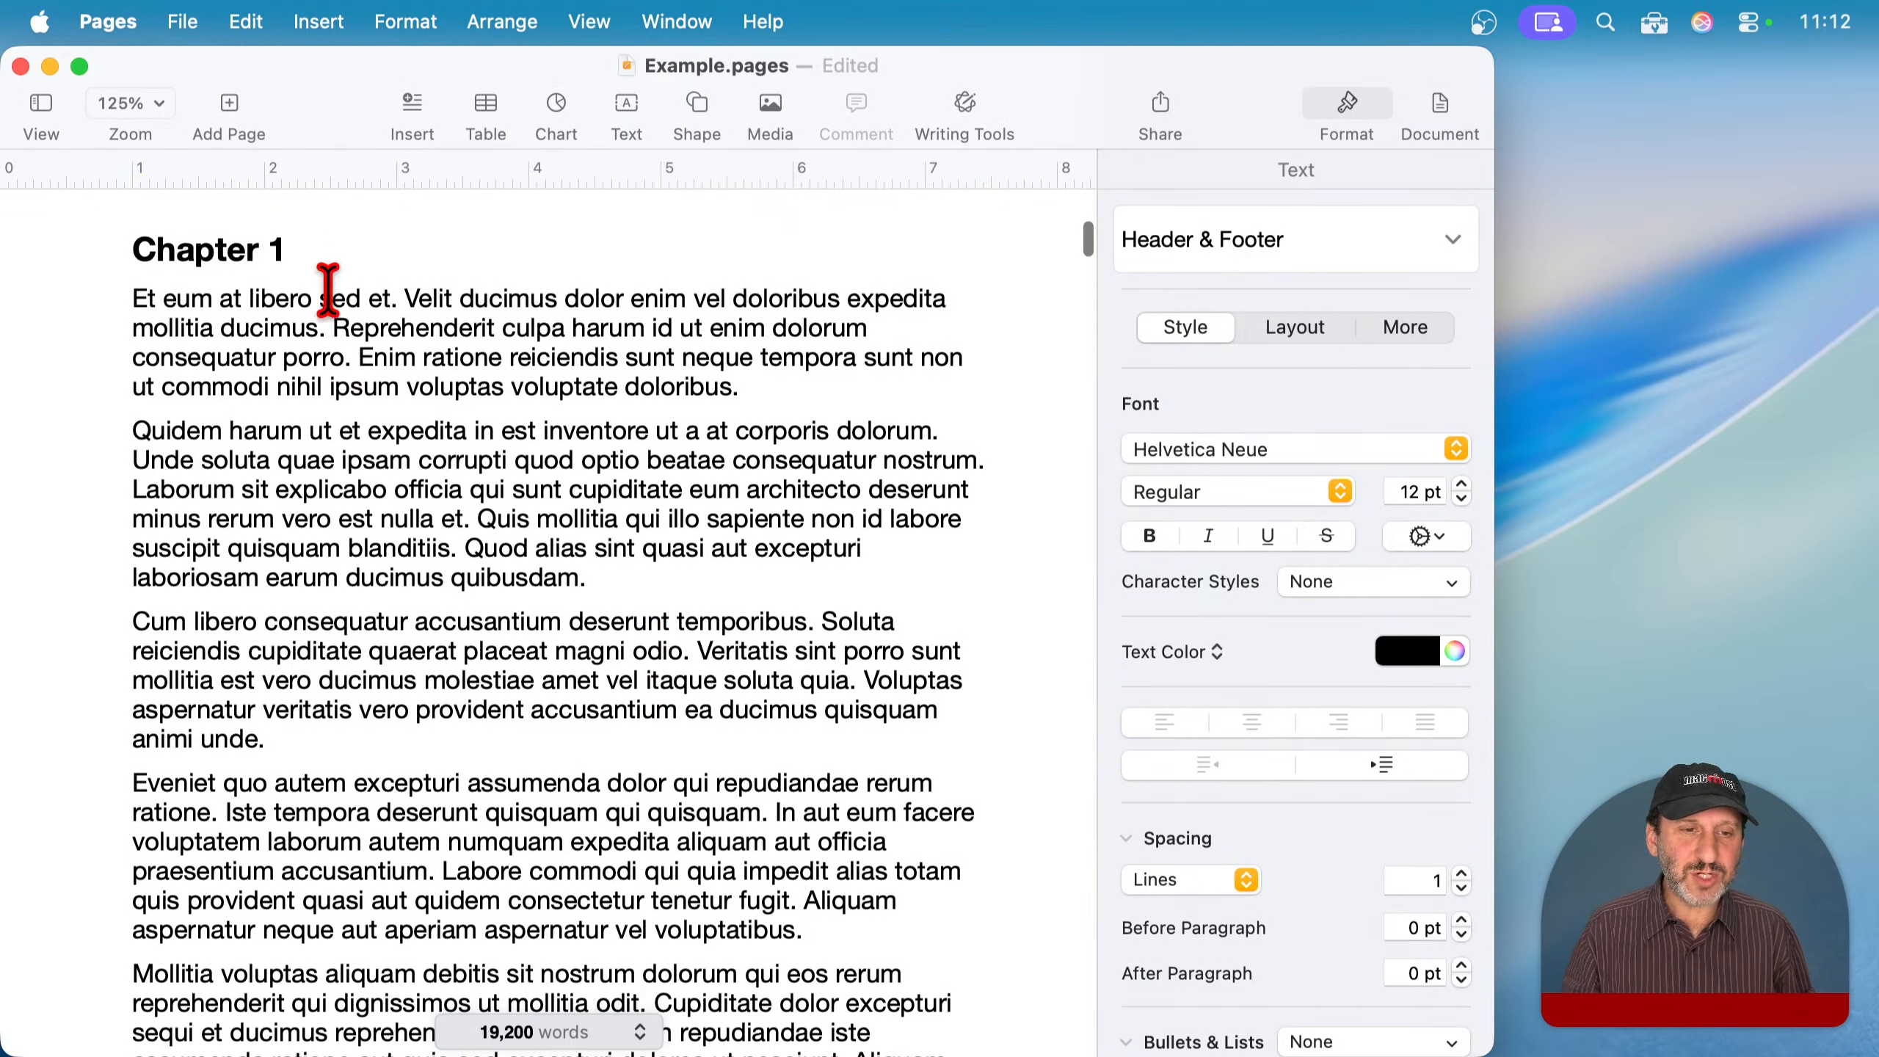
scroll(415, 651, "down", 15)
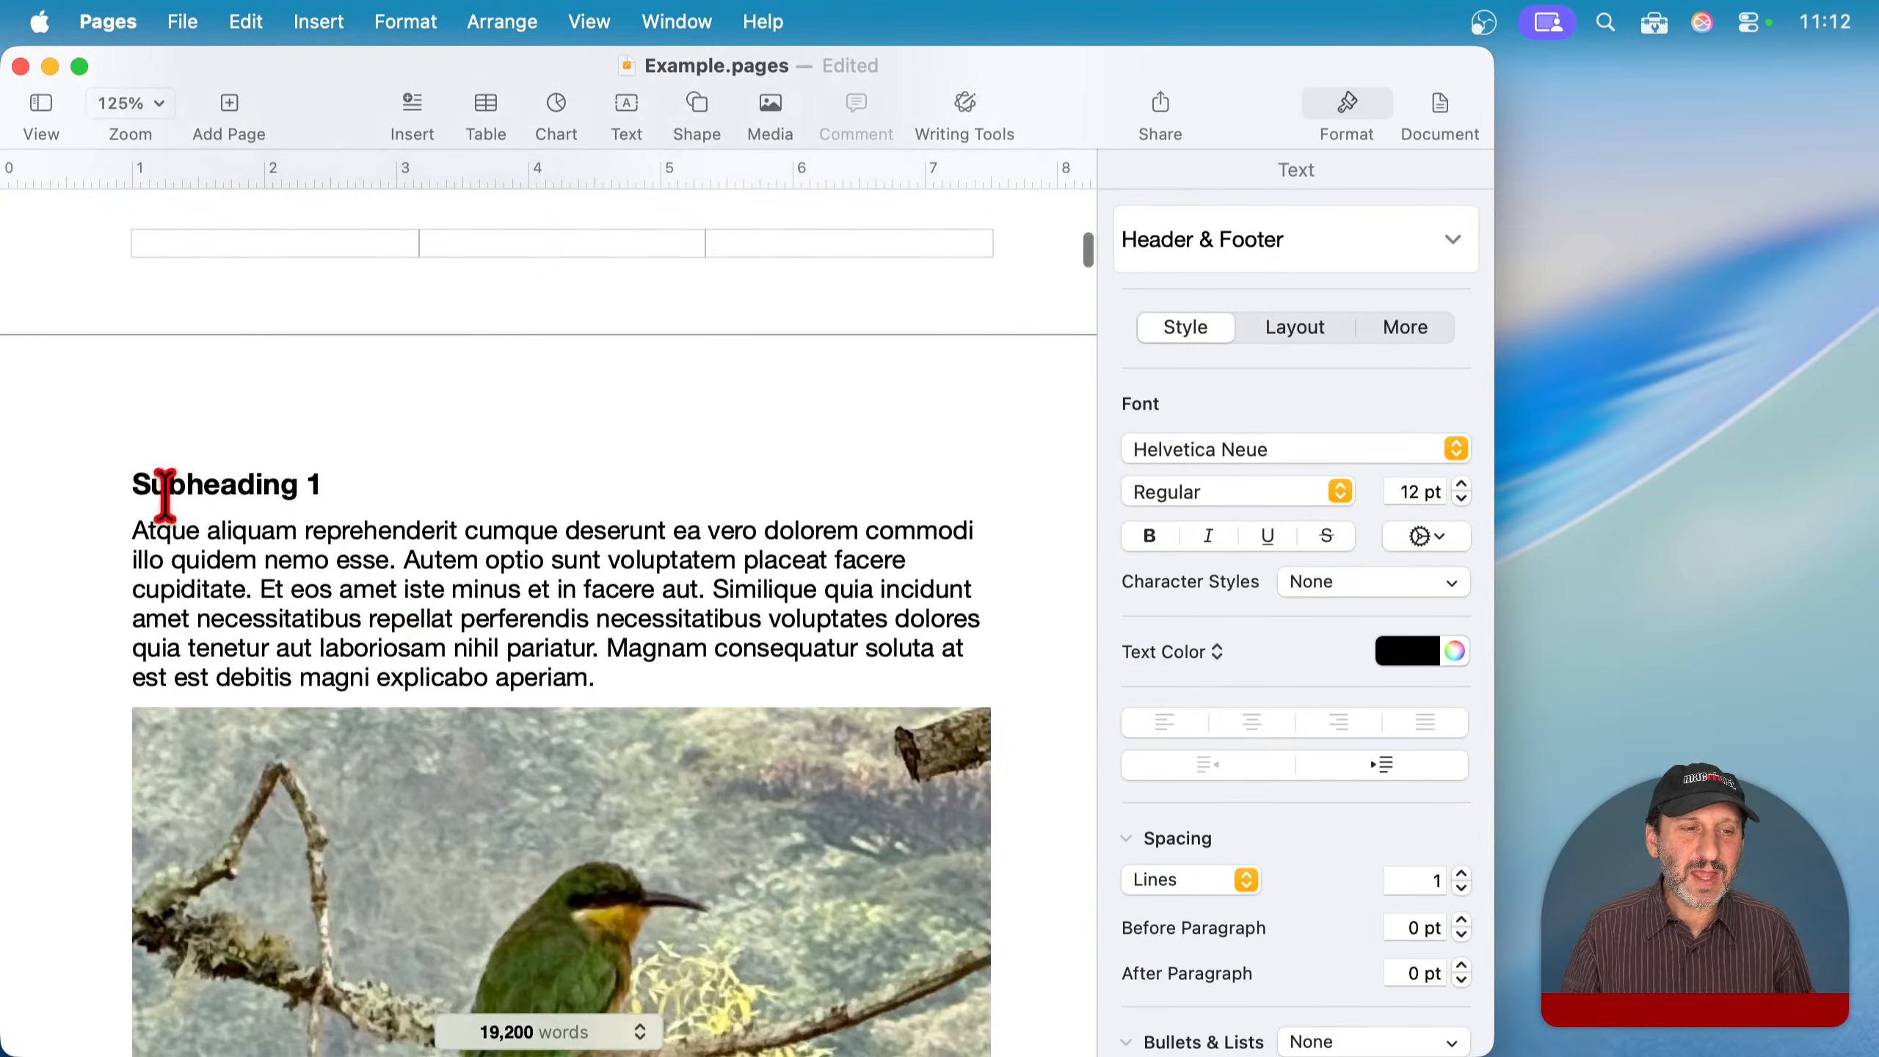
left_click_drag(138, 487, 319, 488)
left_click(409, 547)
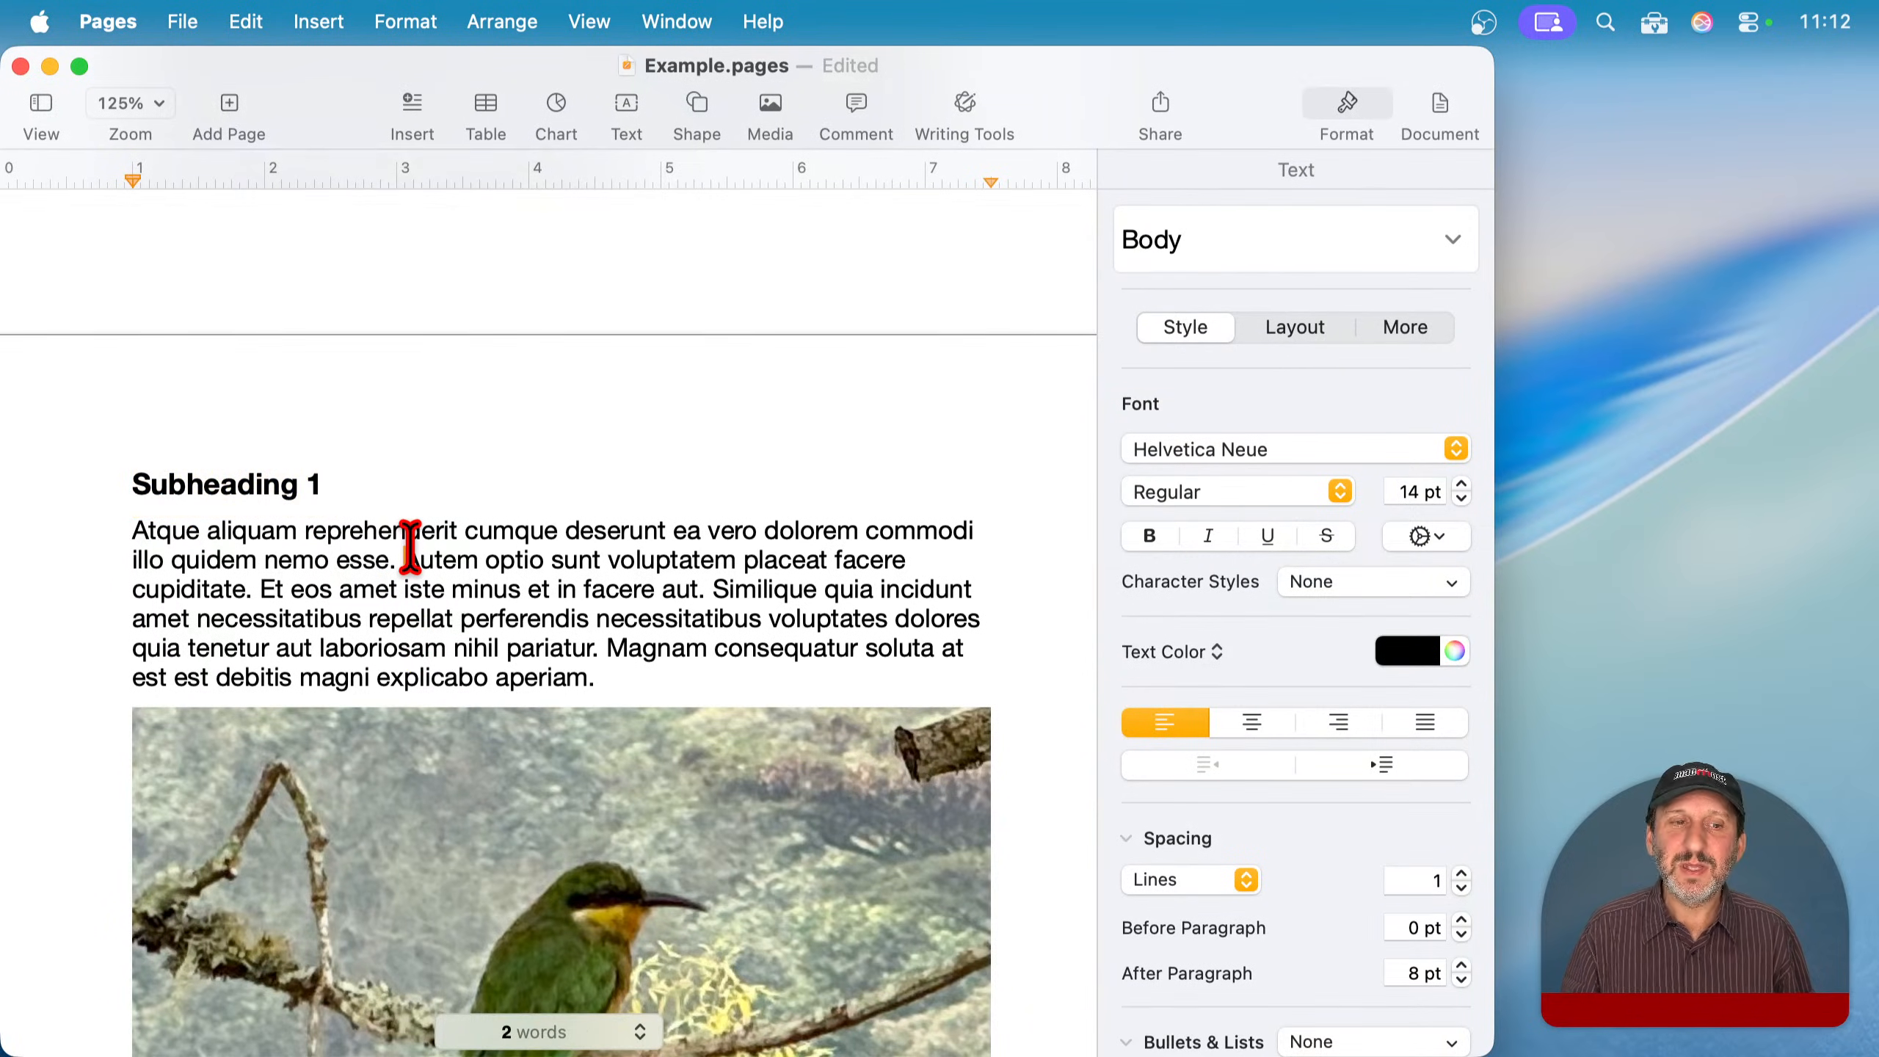
left_click(205, 485)
left_click(1213, 244)
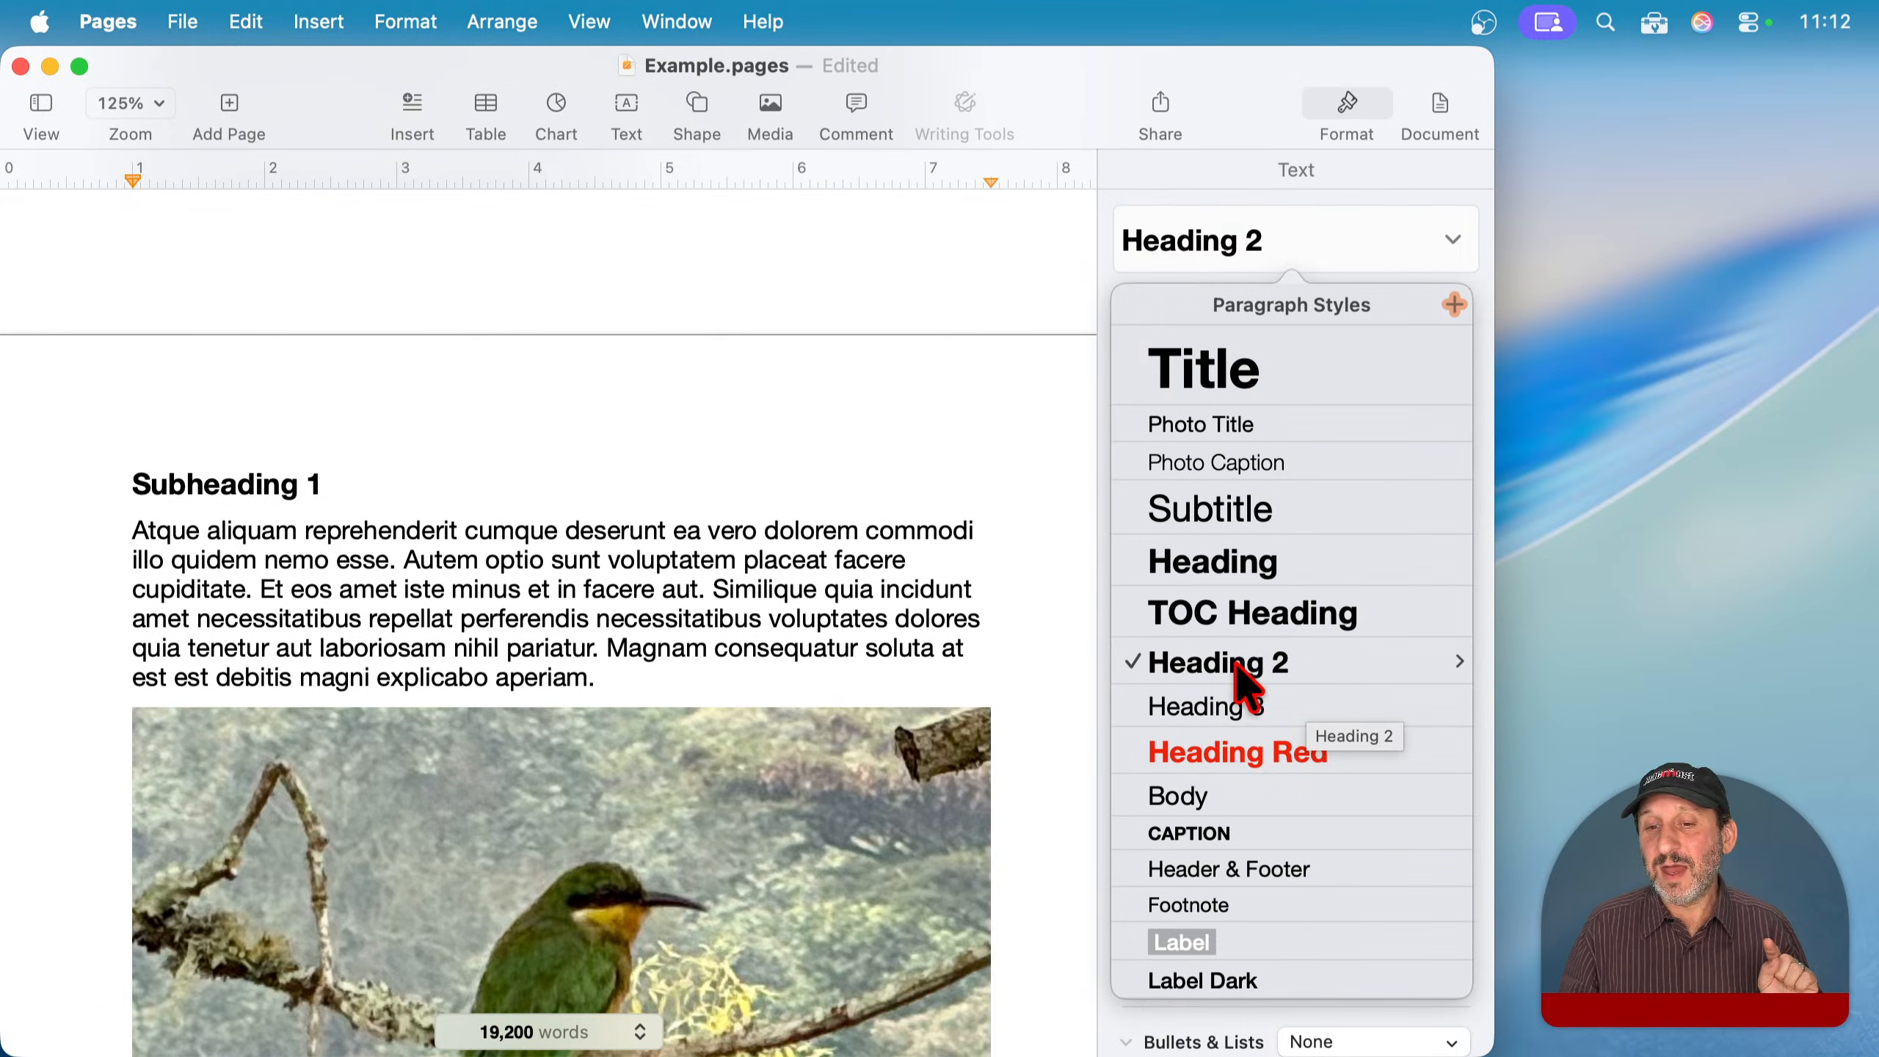
left_click(237, 492)
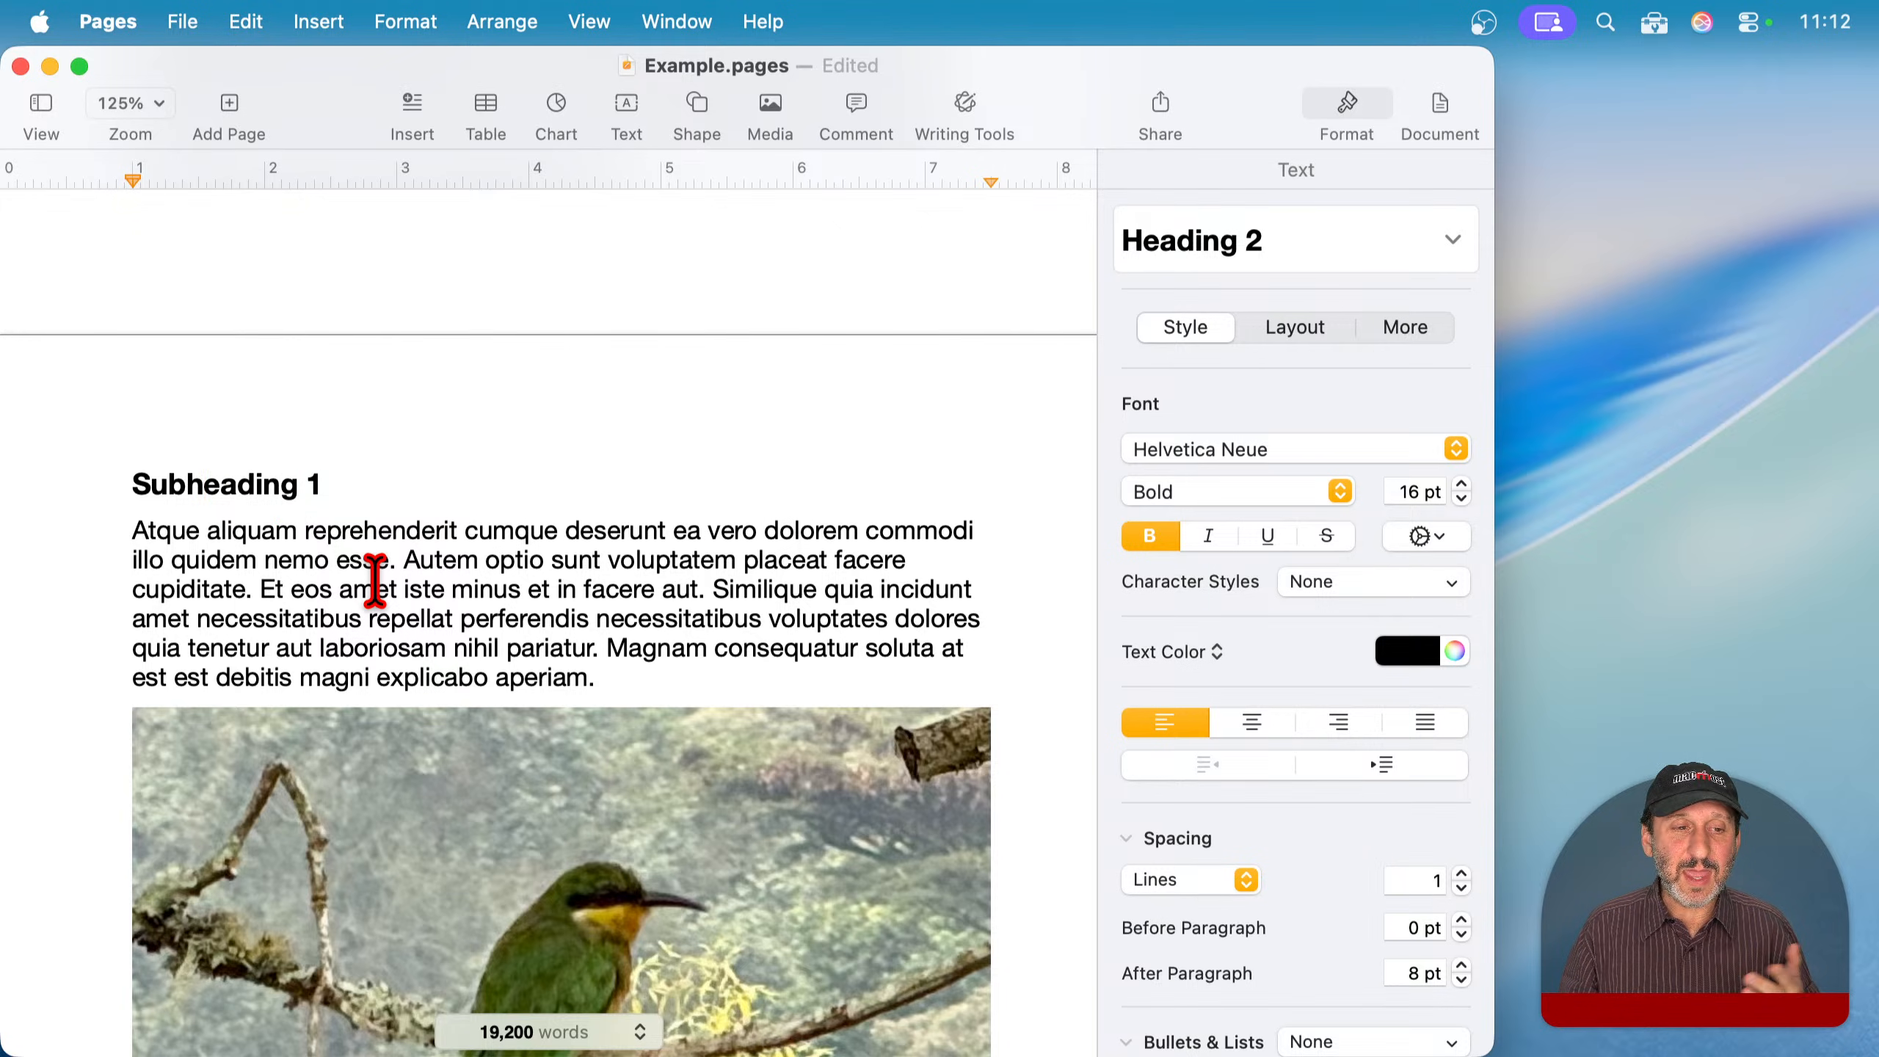
scroll(384, 585, "down", 5)
scroll(375, 583, "down", 20)
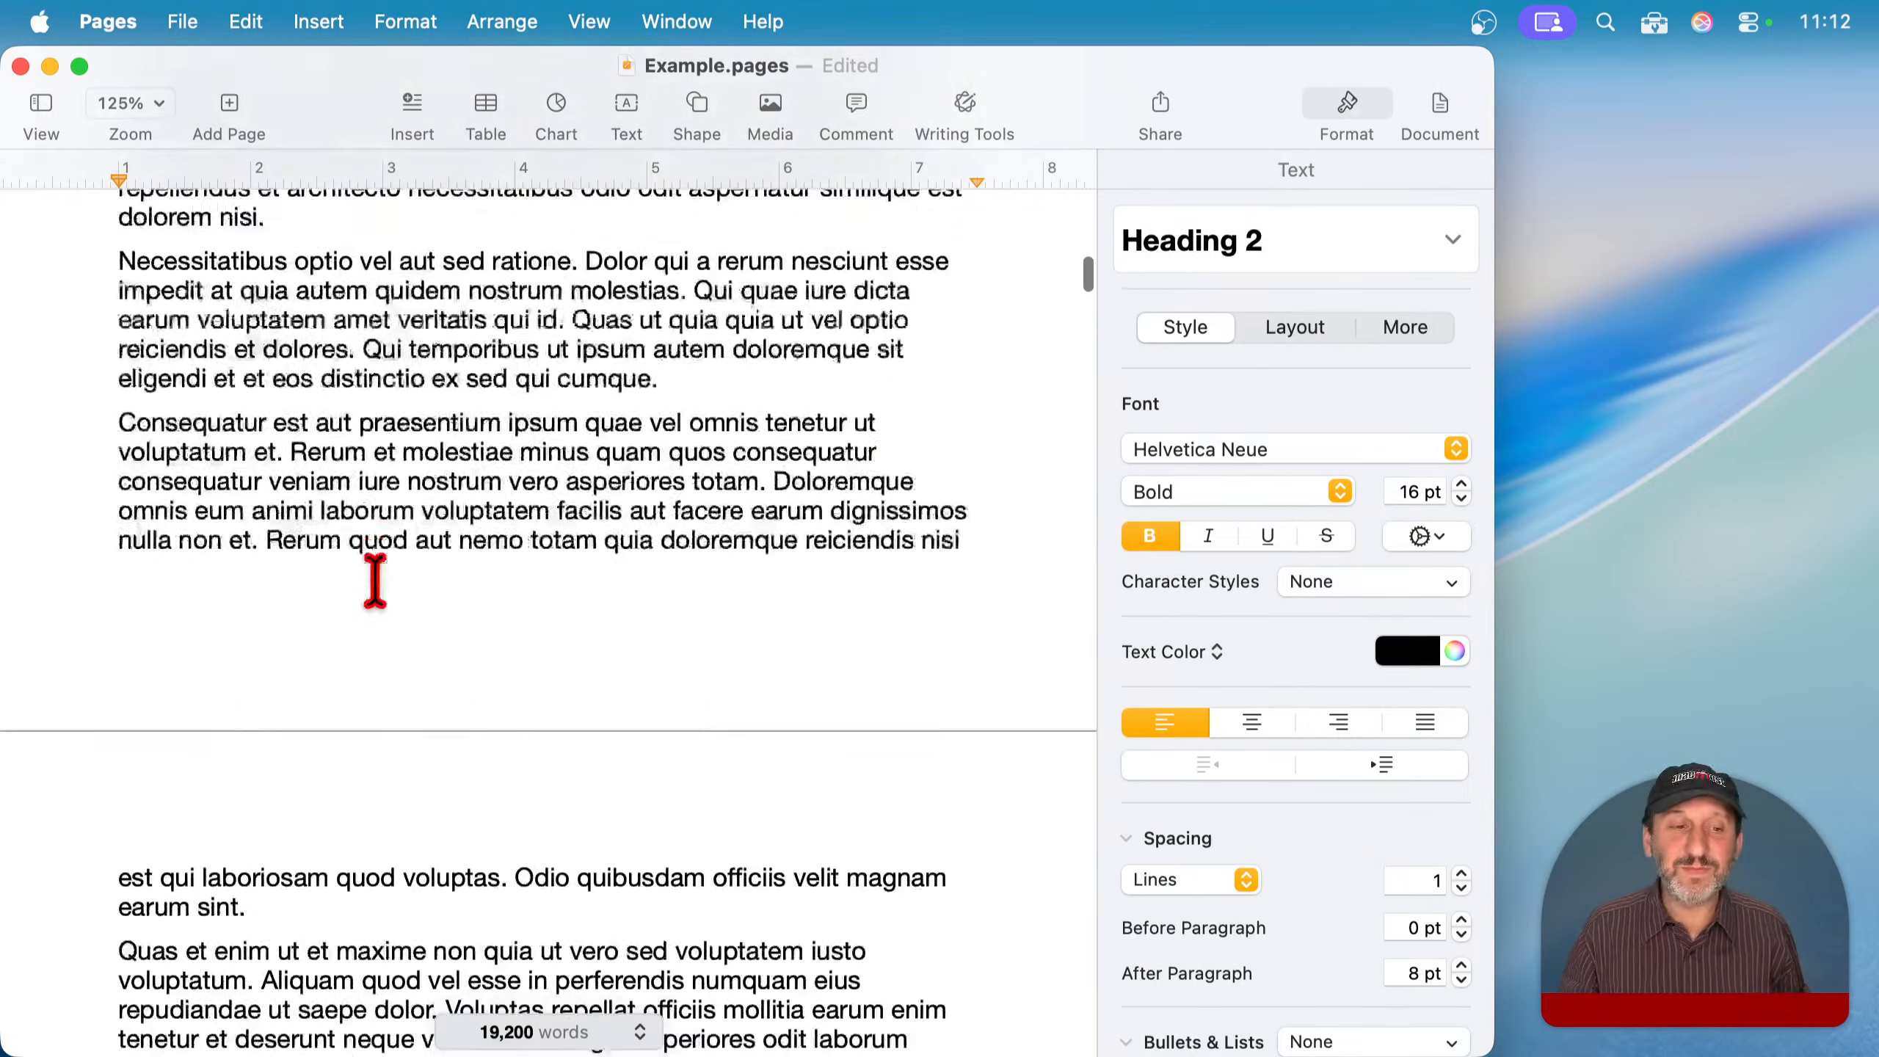
scroll(374, 584, "down", 20)
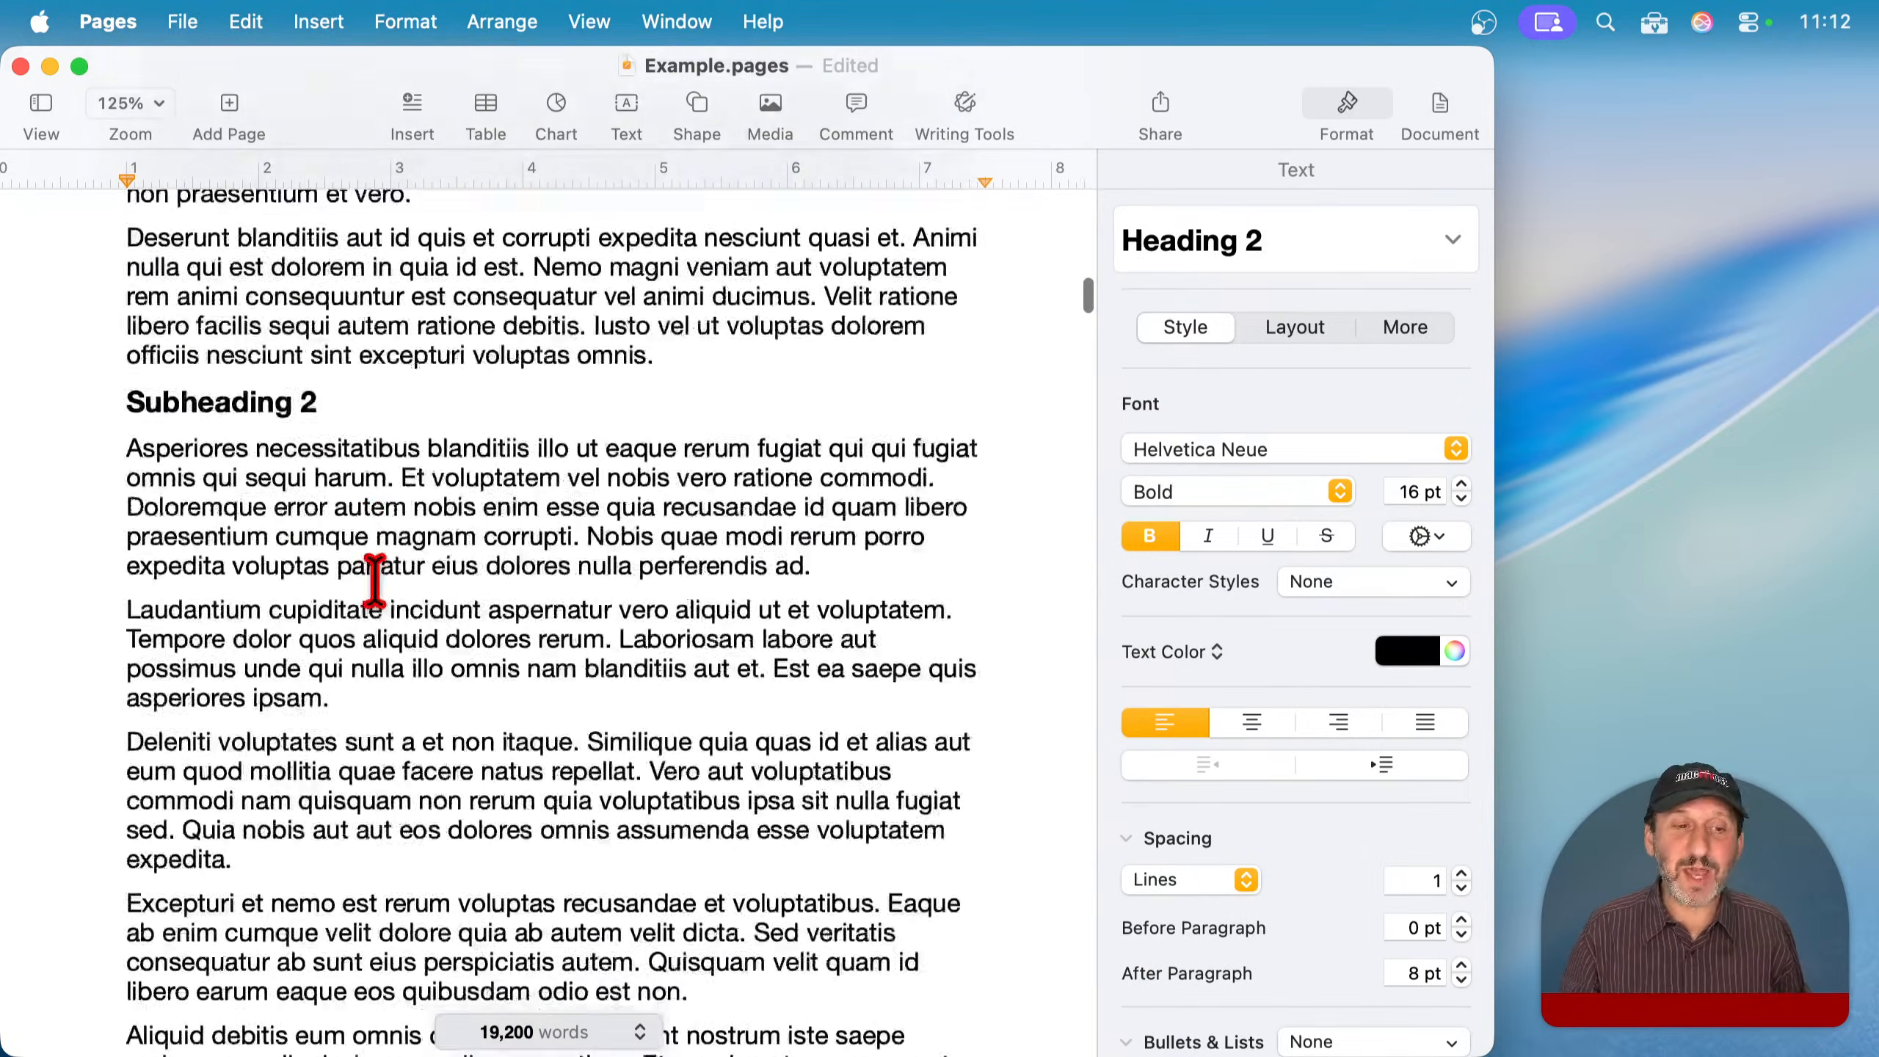
left_click(244, 309)
- Customize the table of contents styles to exclude TOC Heading and include Heading 2 alongside Heading
scroll(379, 336, "up", 20)
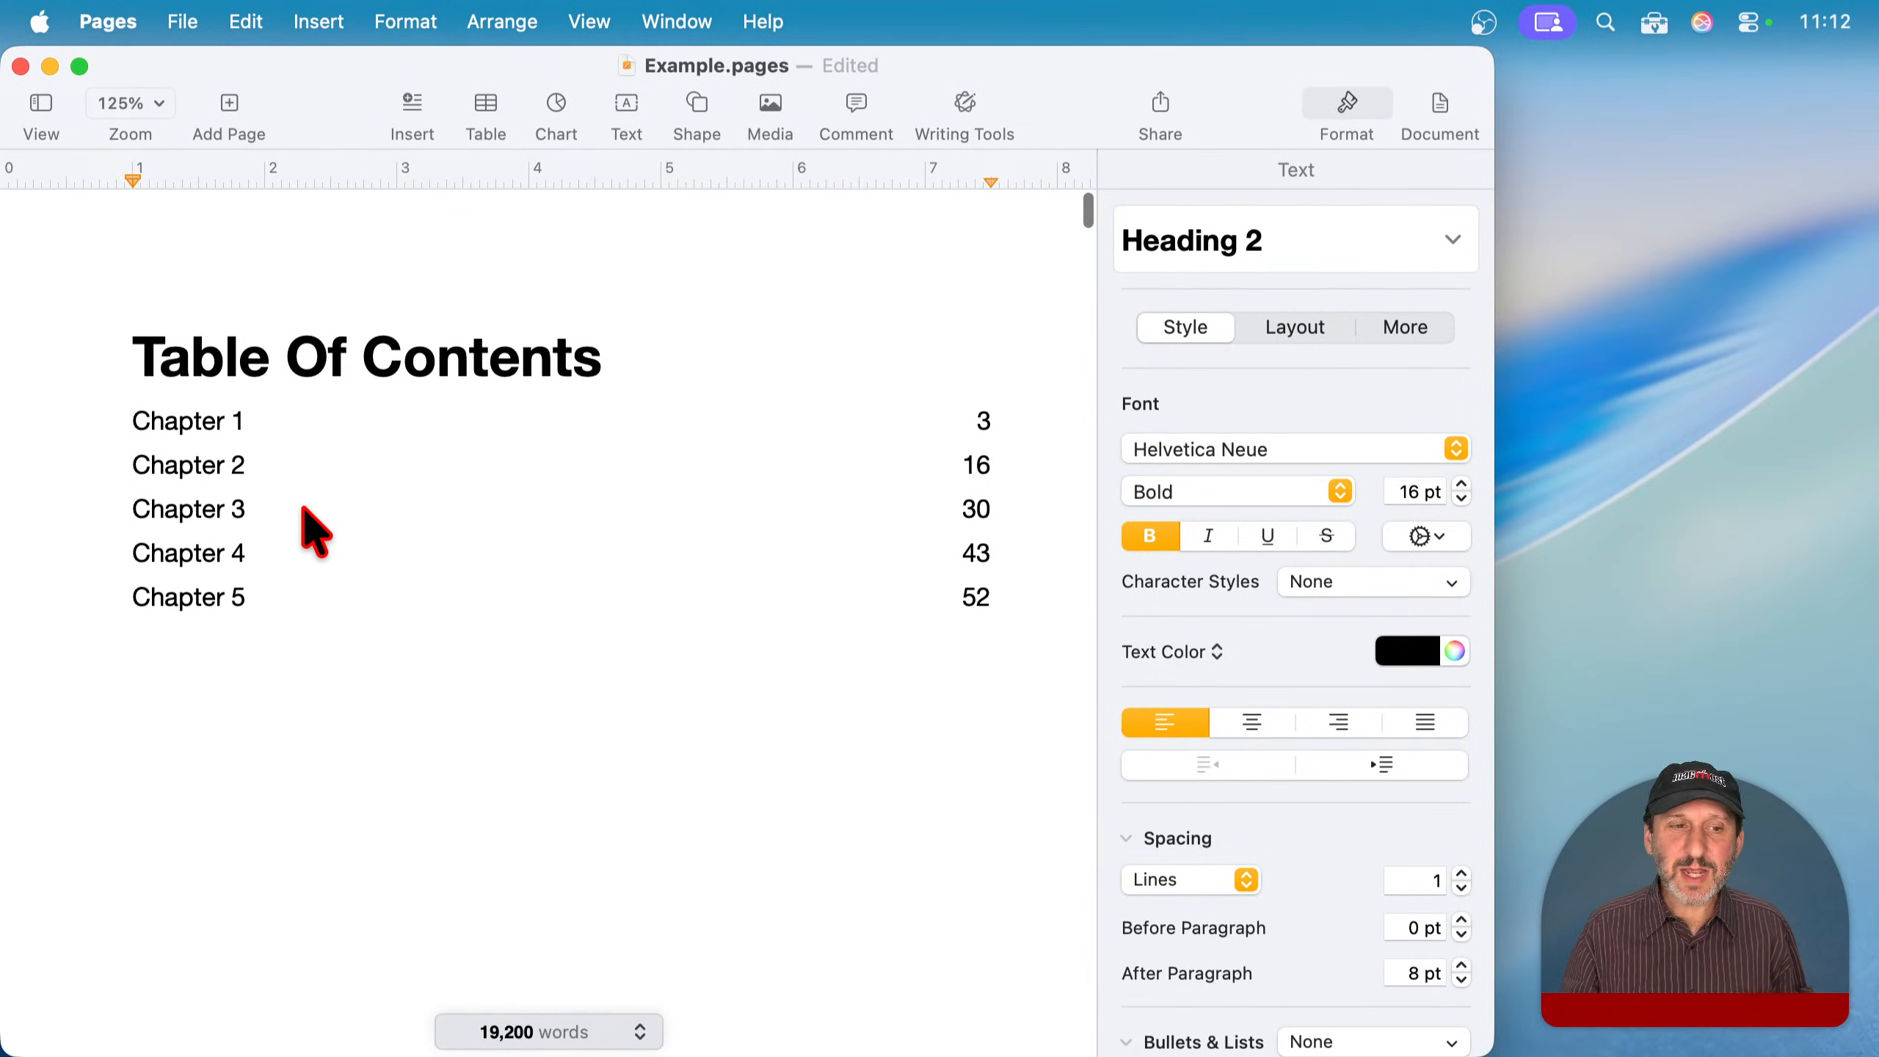
left_click(296, 525)
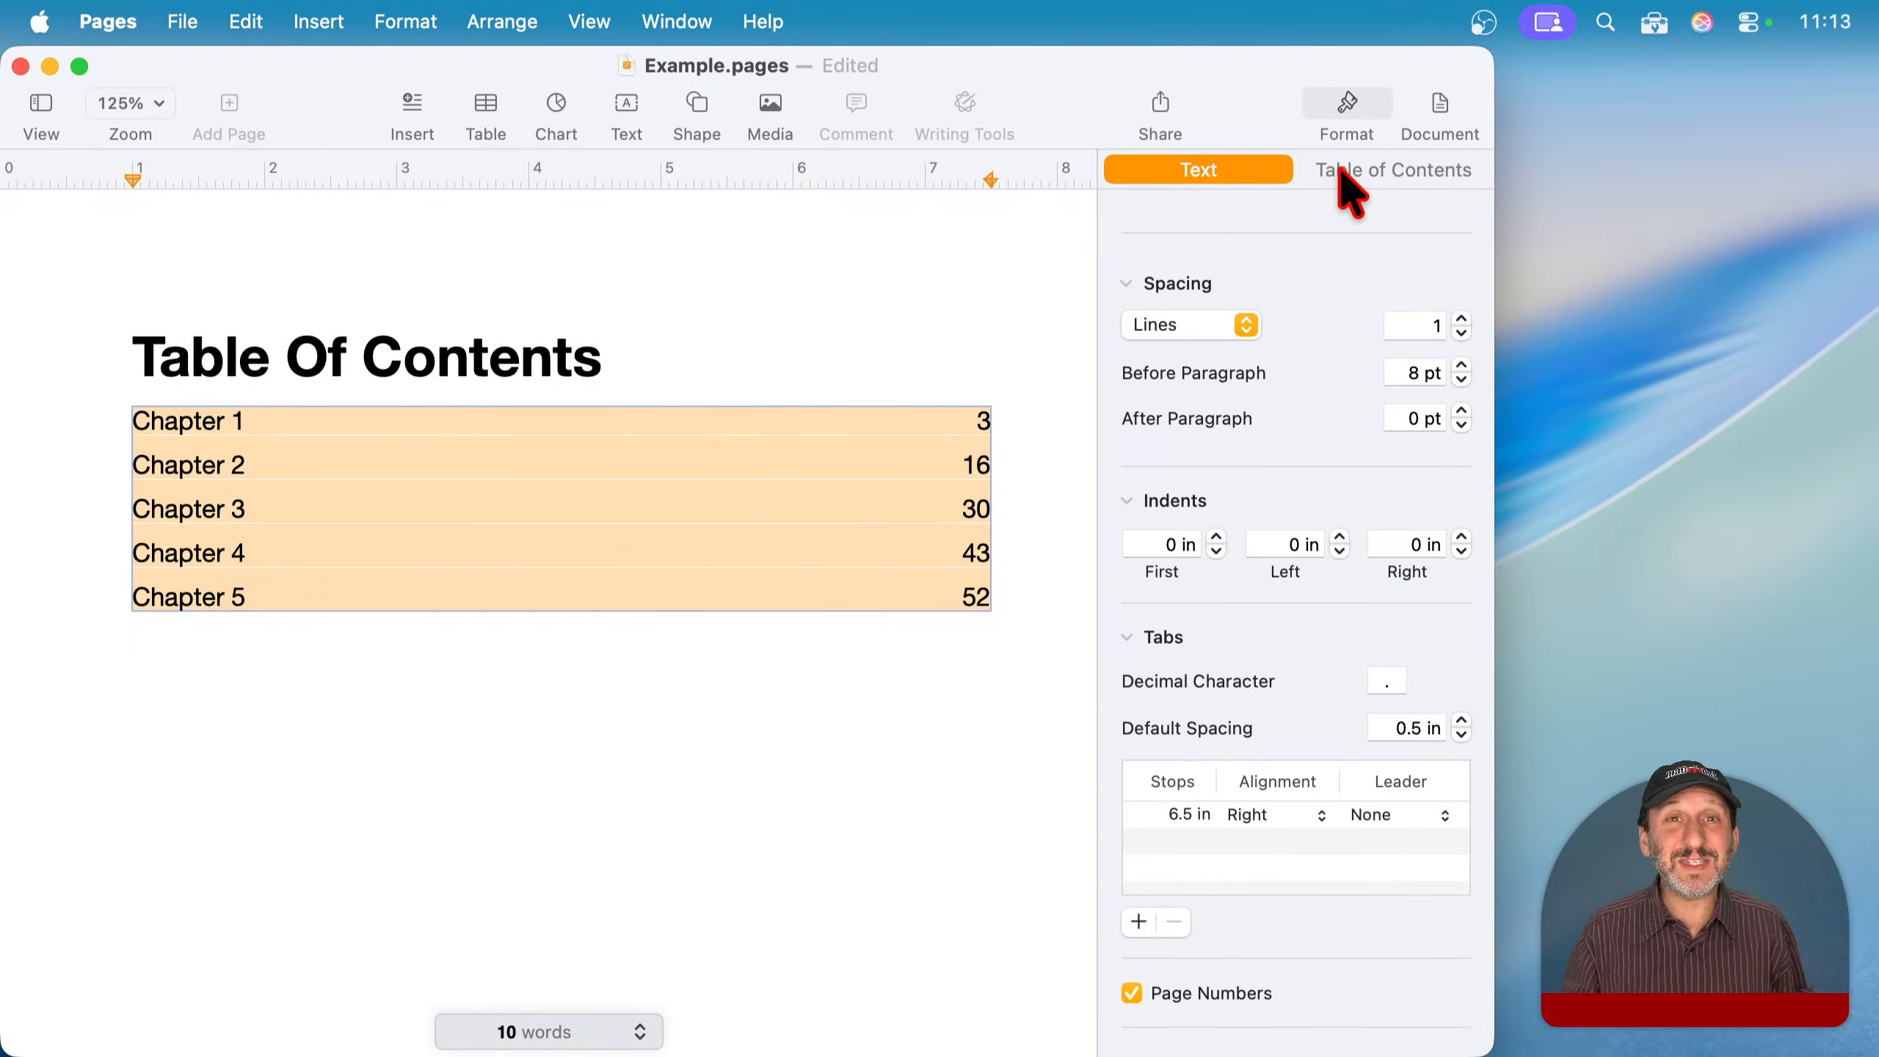
left_click(1409, 172)
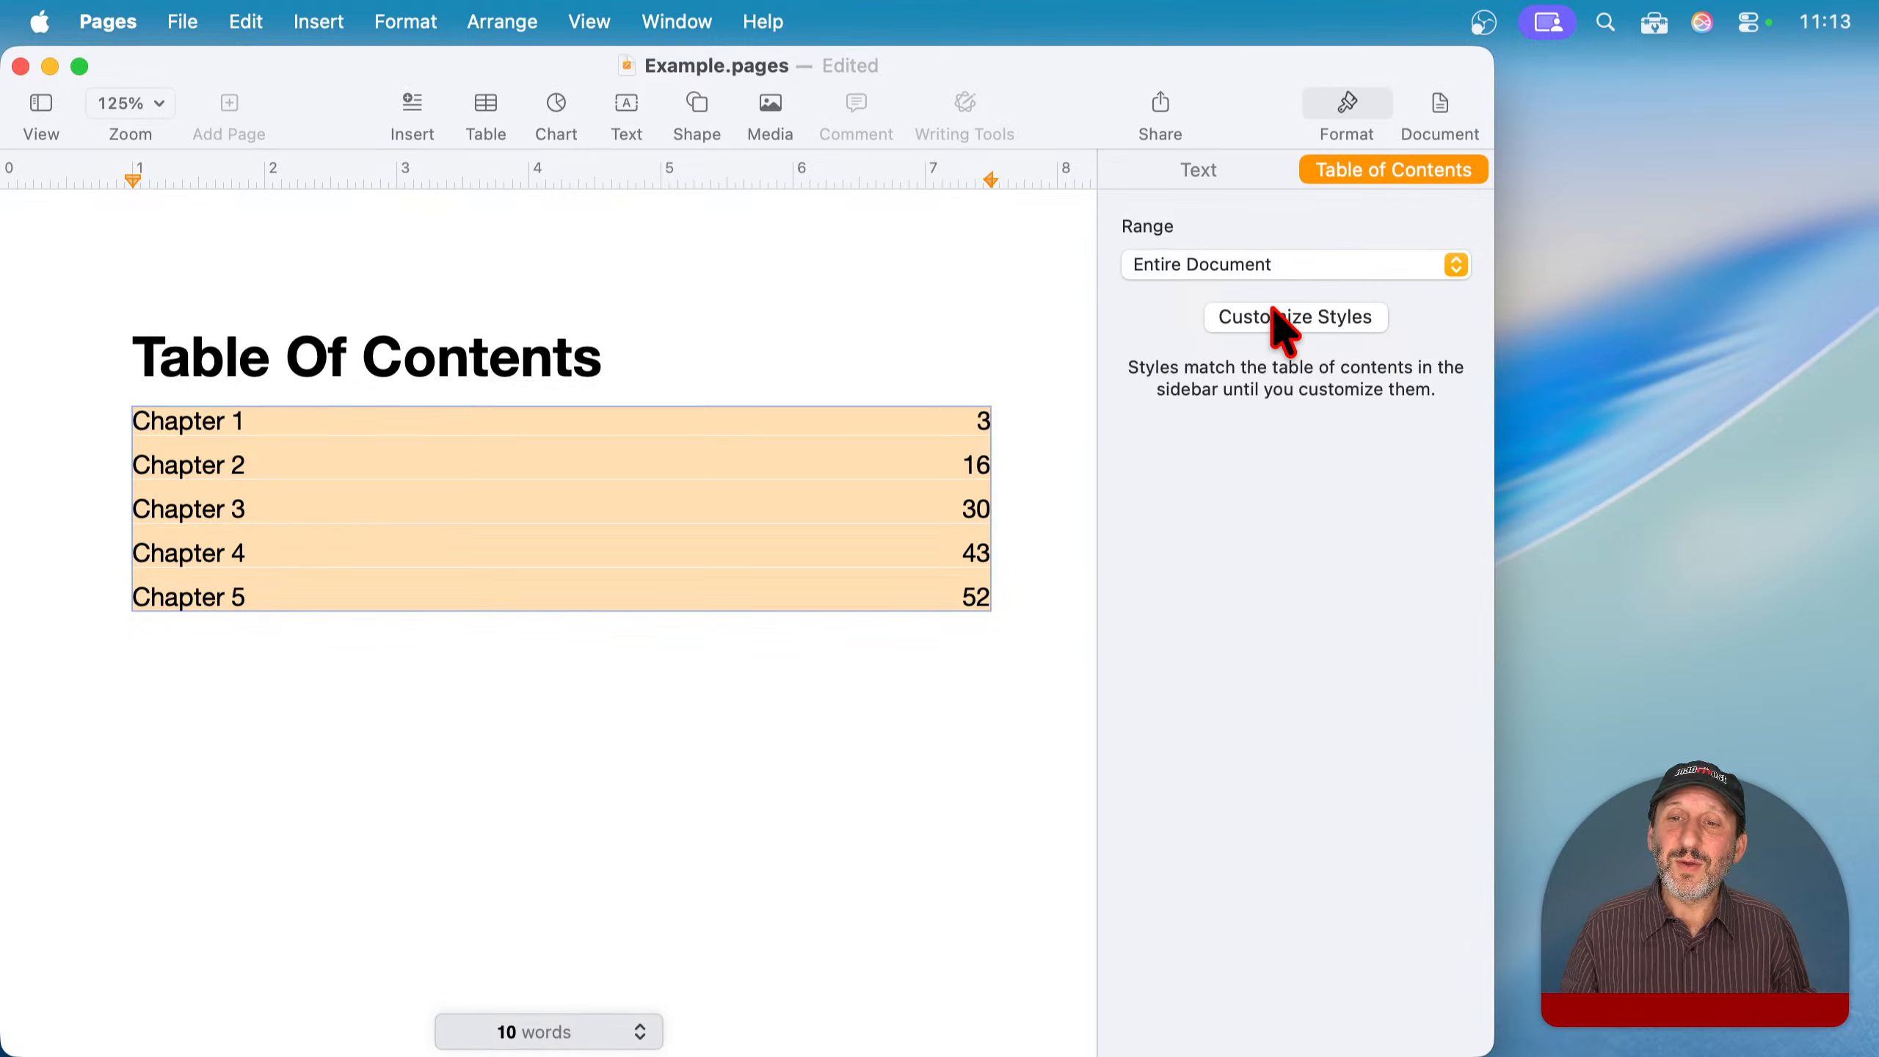
left_click(1347, 326)
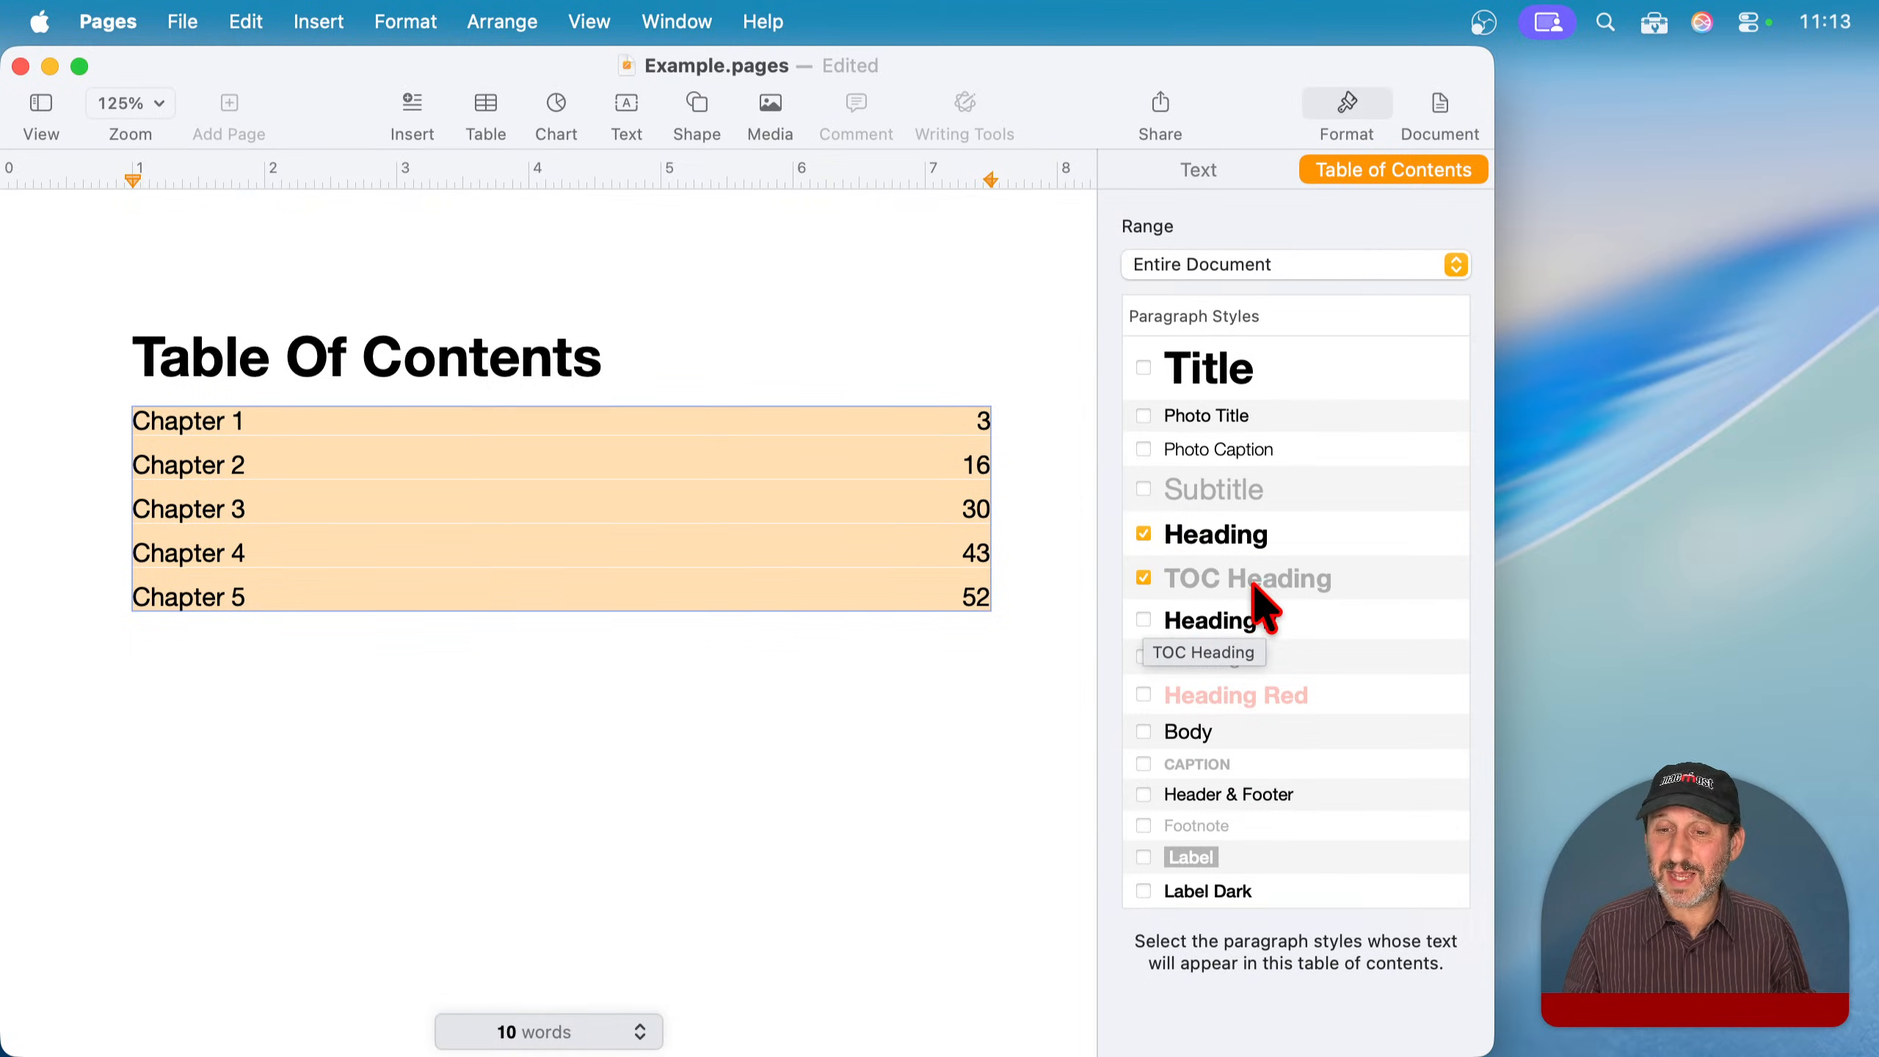
left_click(1146, 579)
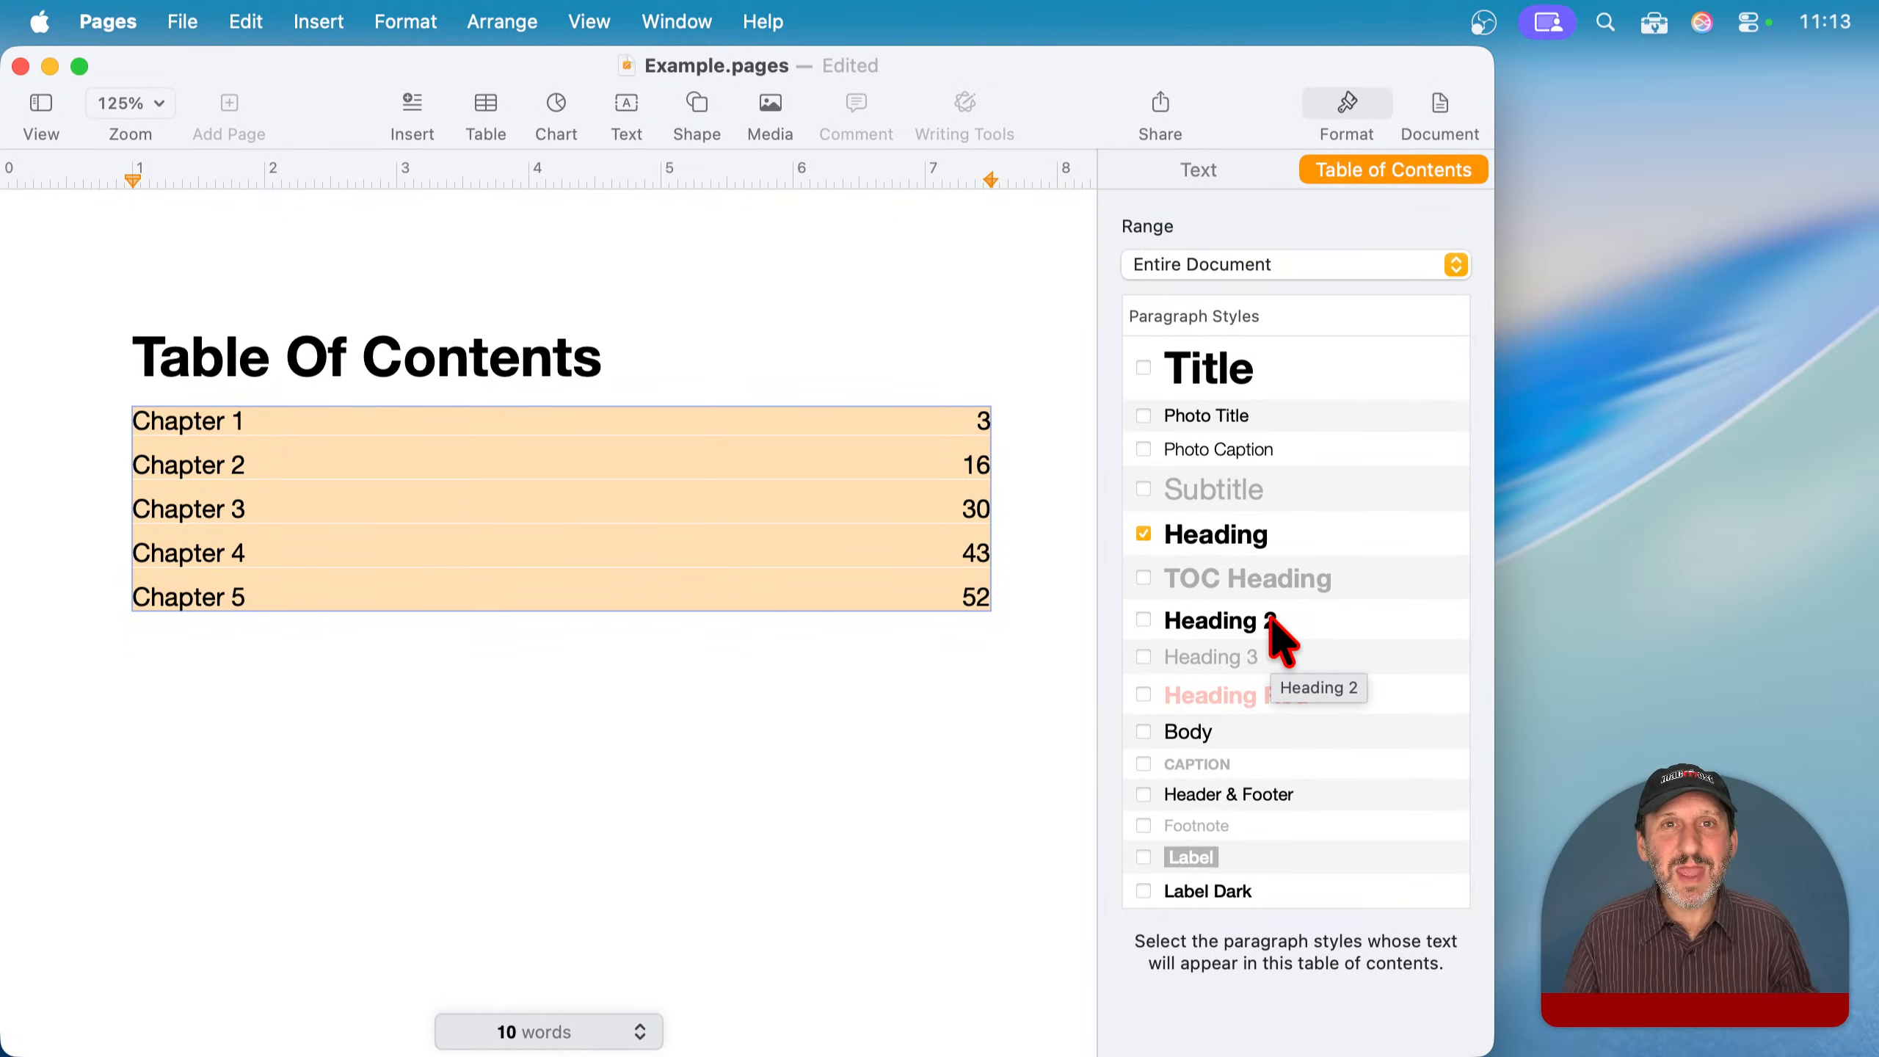
left_click(1144, 620)
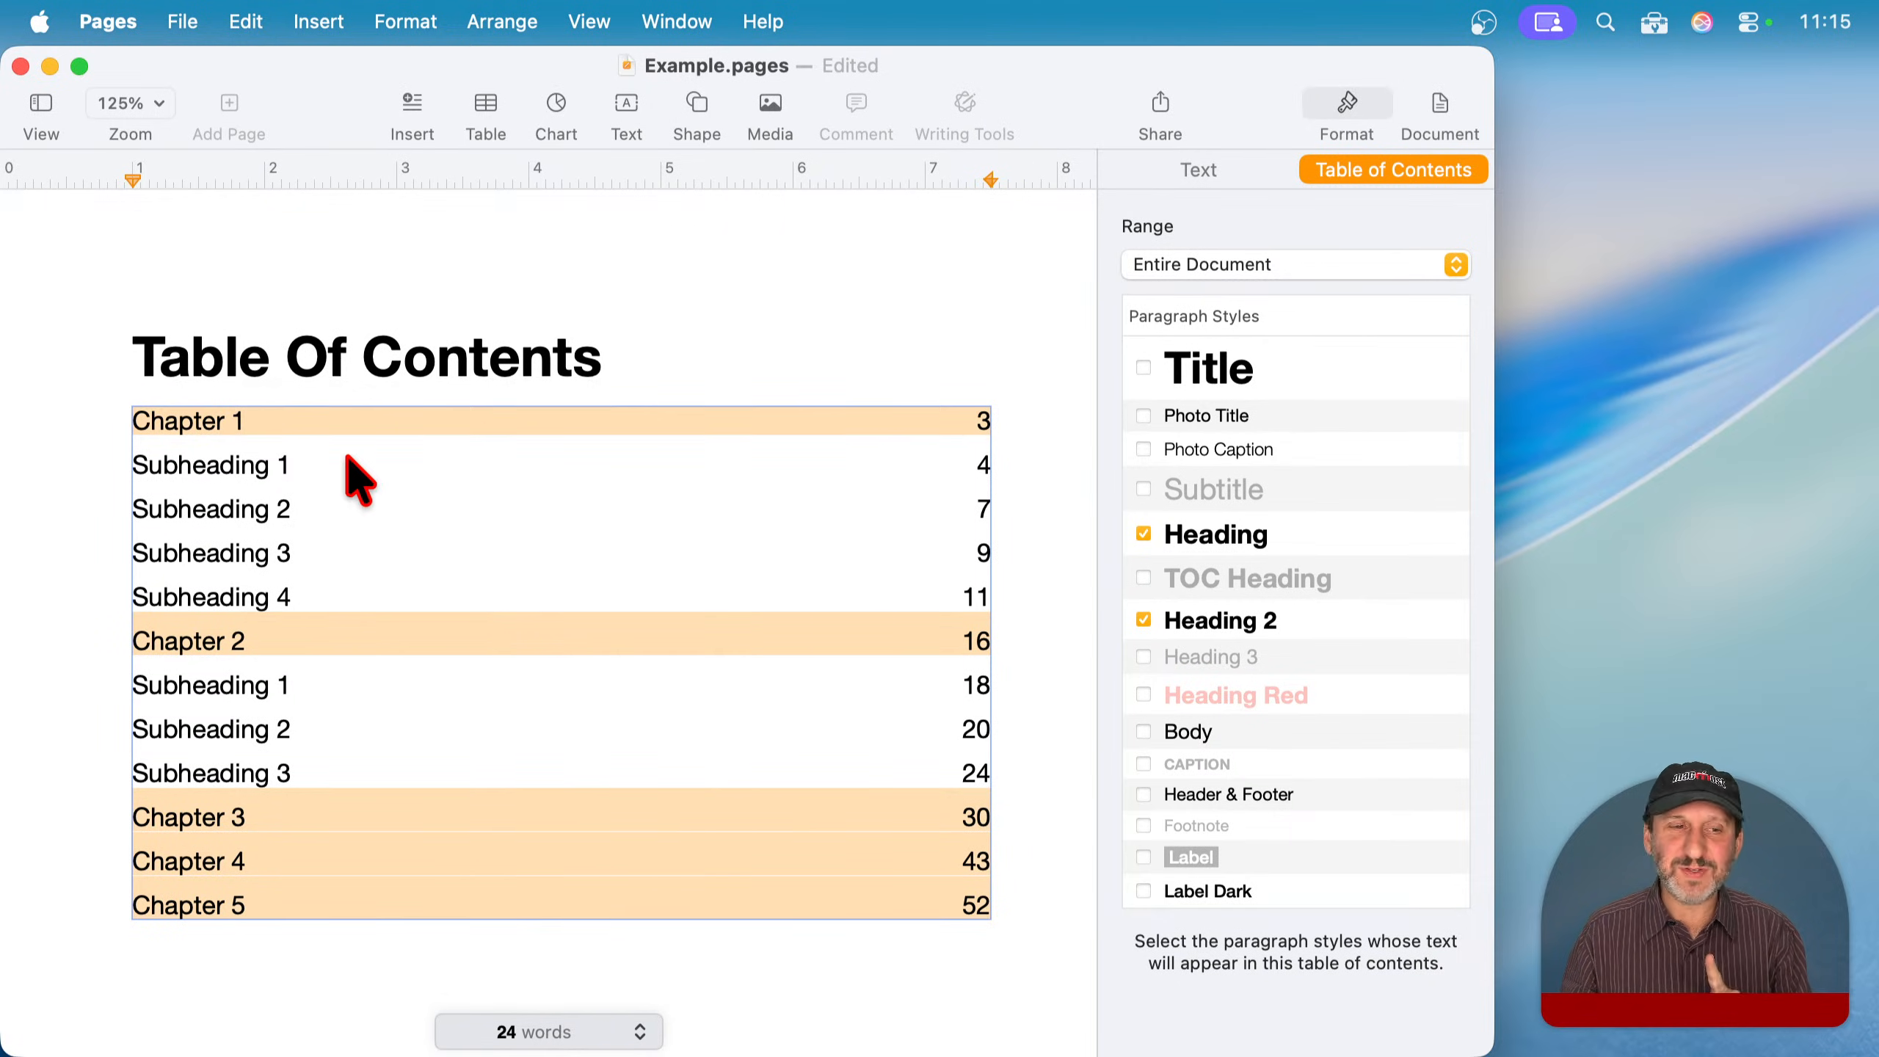
- Set the font size of the subheading entries in the table of contents to 12 pt
left_click(232, 469)
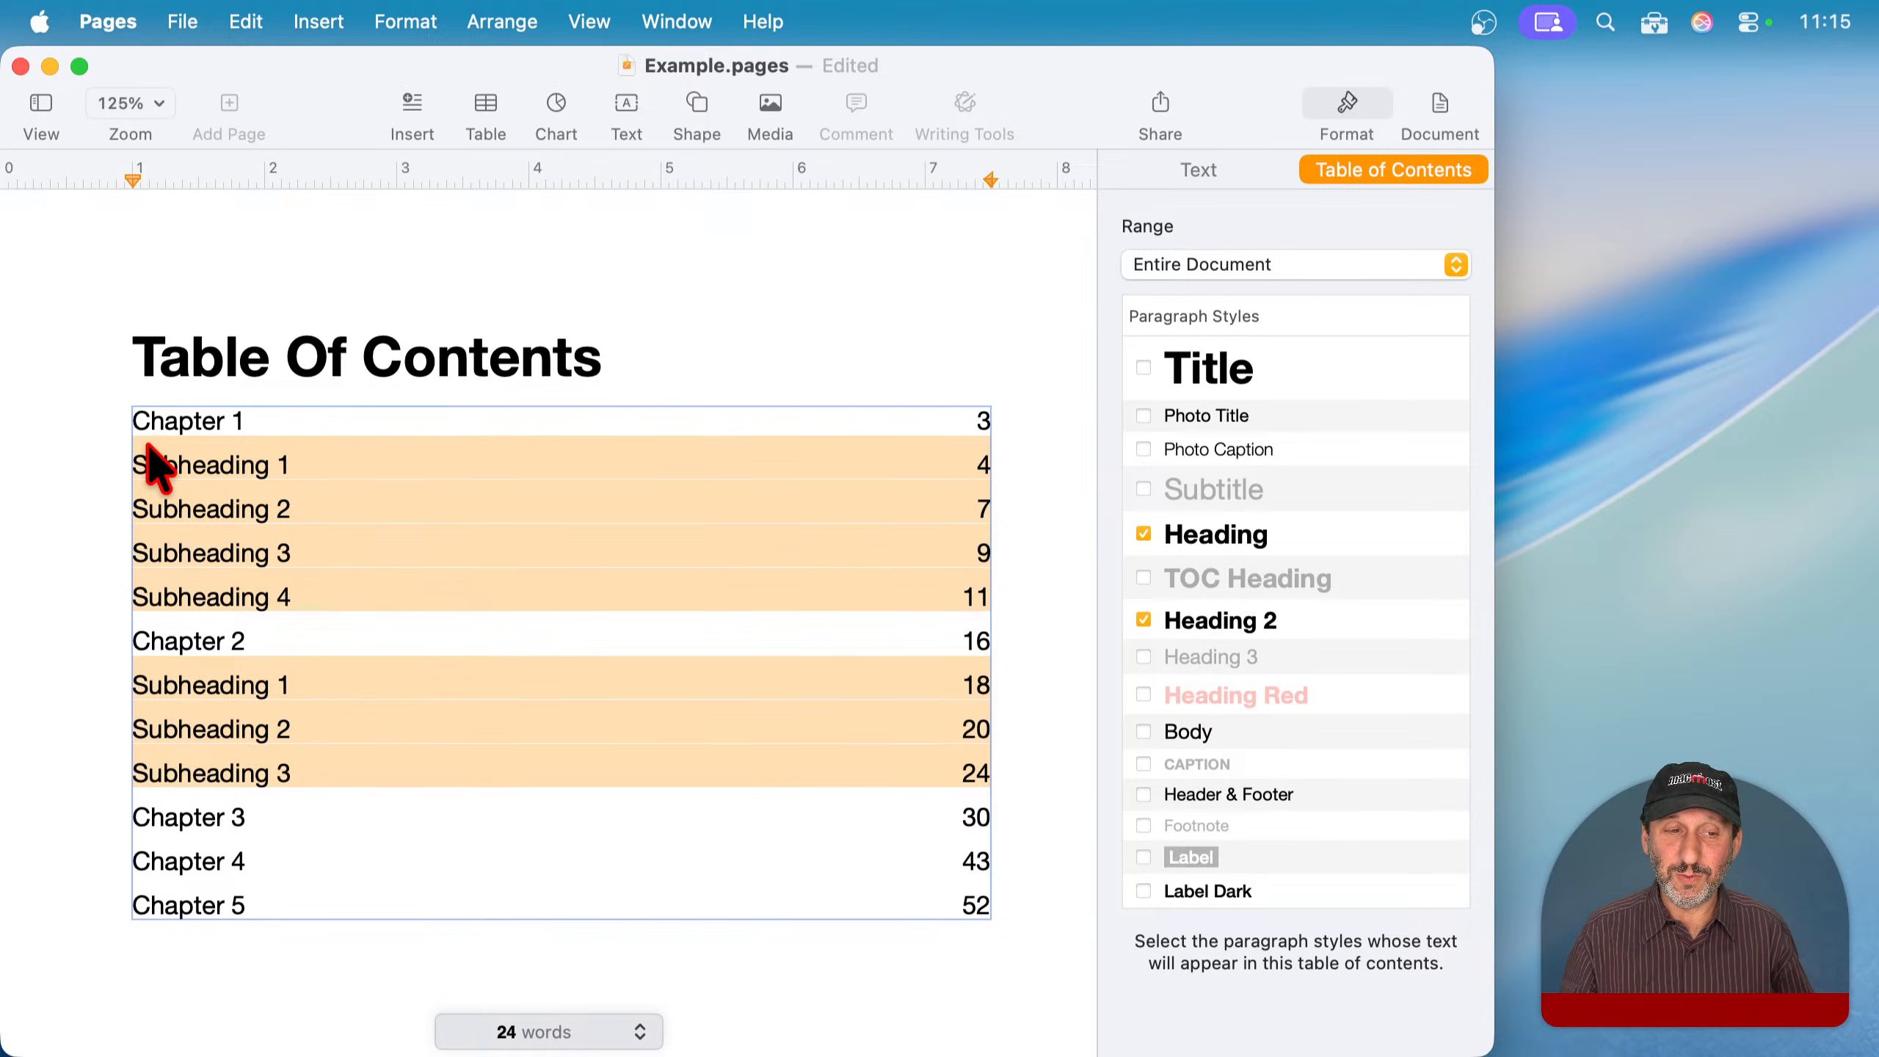
left_click(1202, 174)
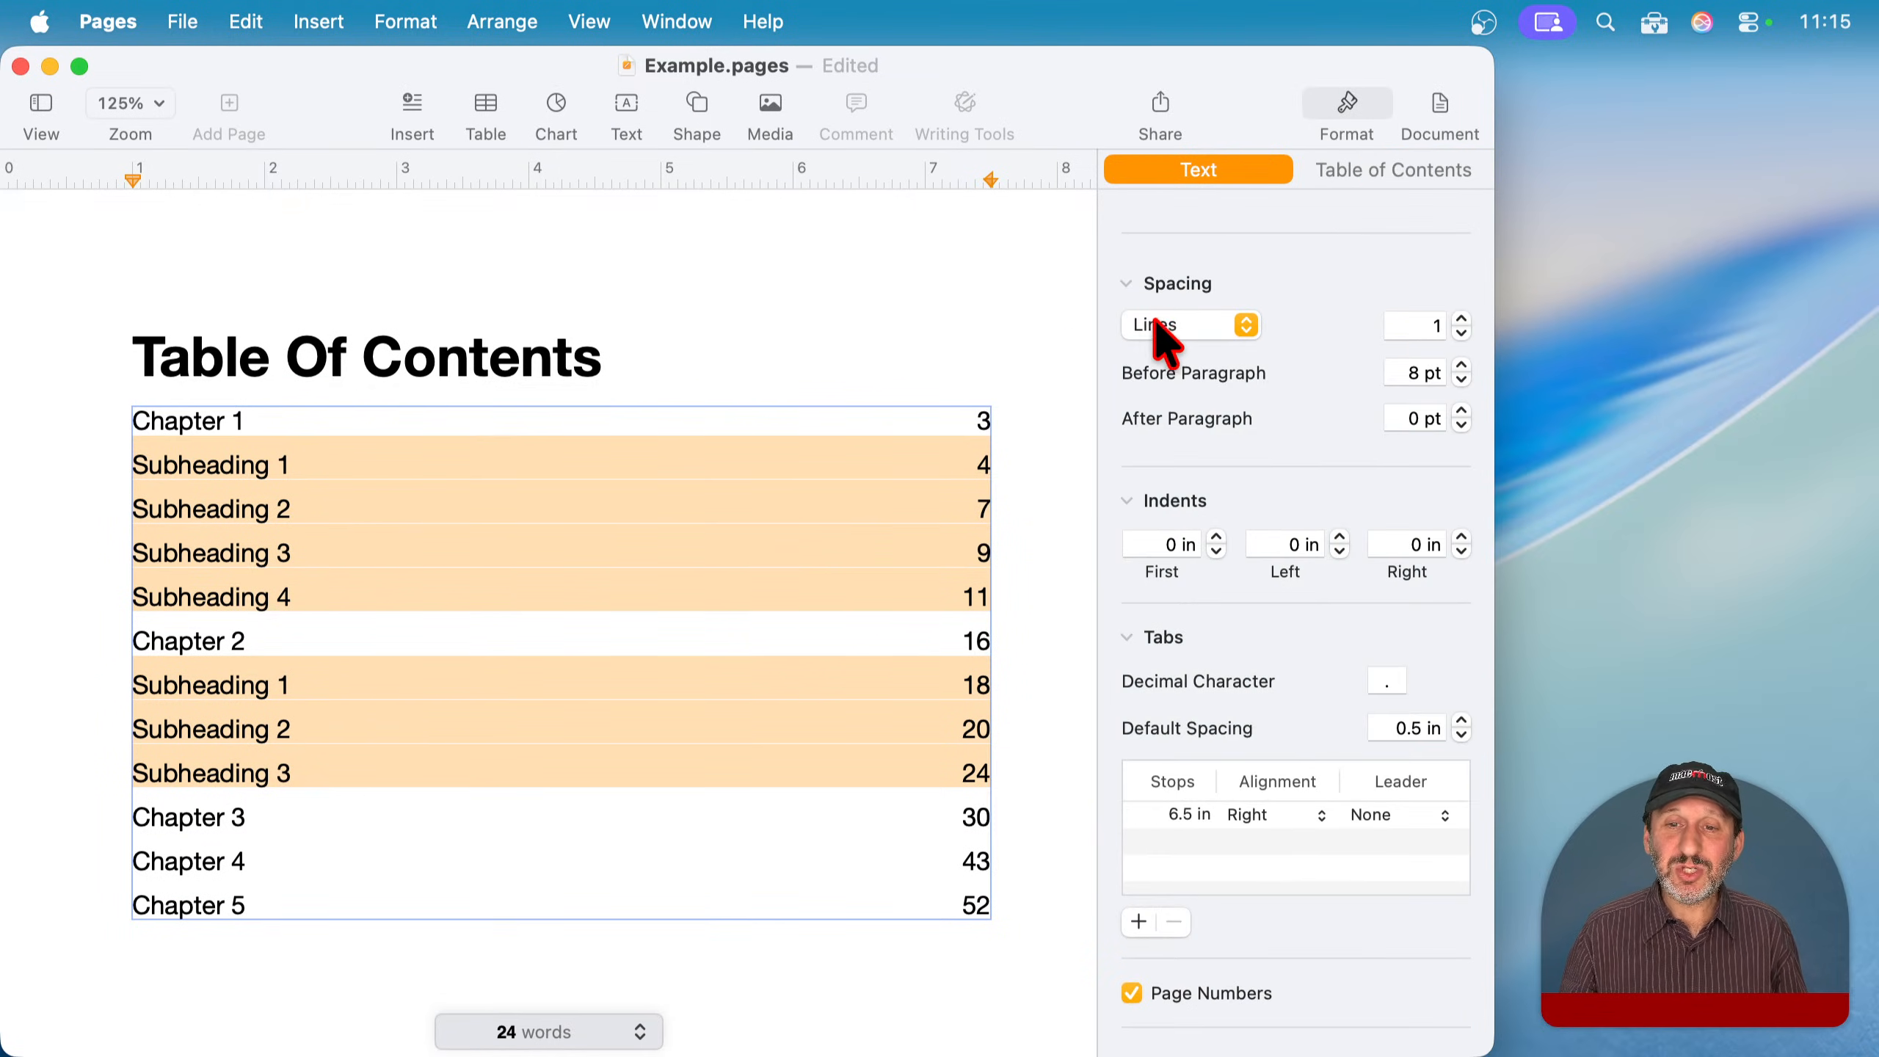
scroll(1250, 370, "up", 5)
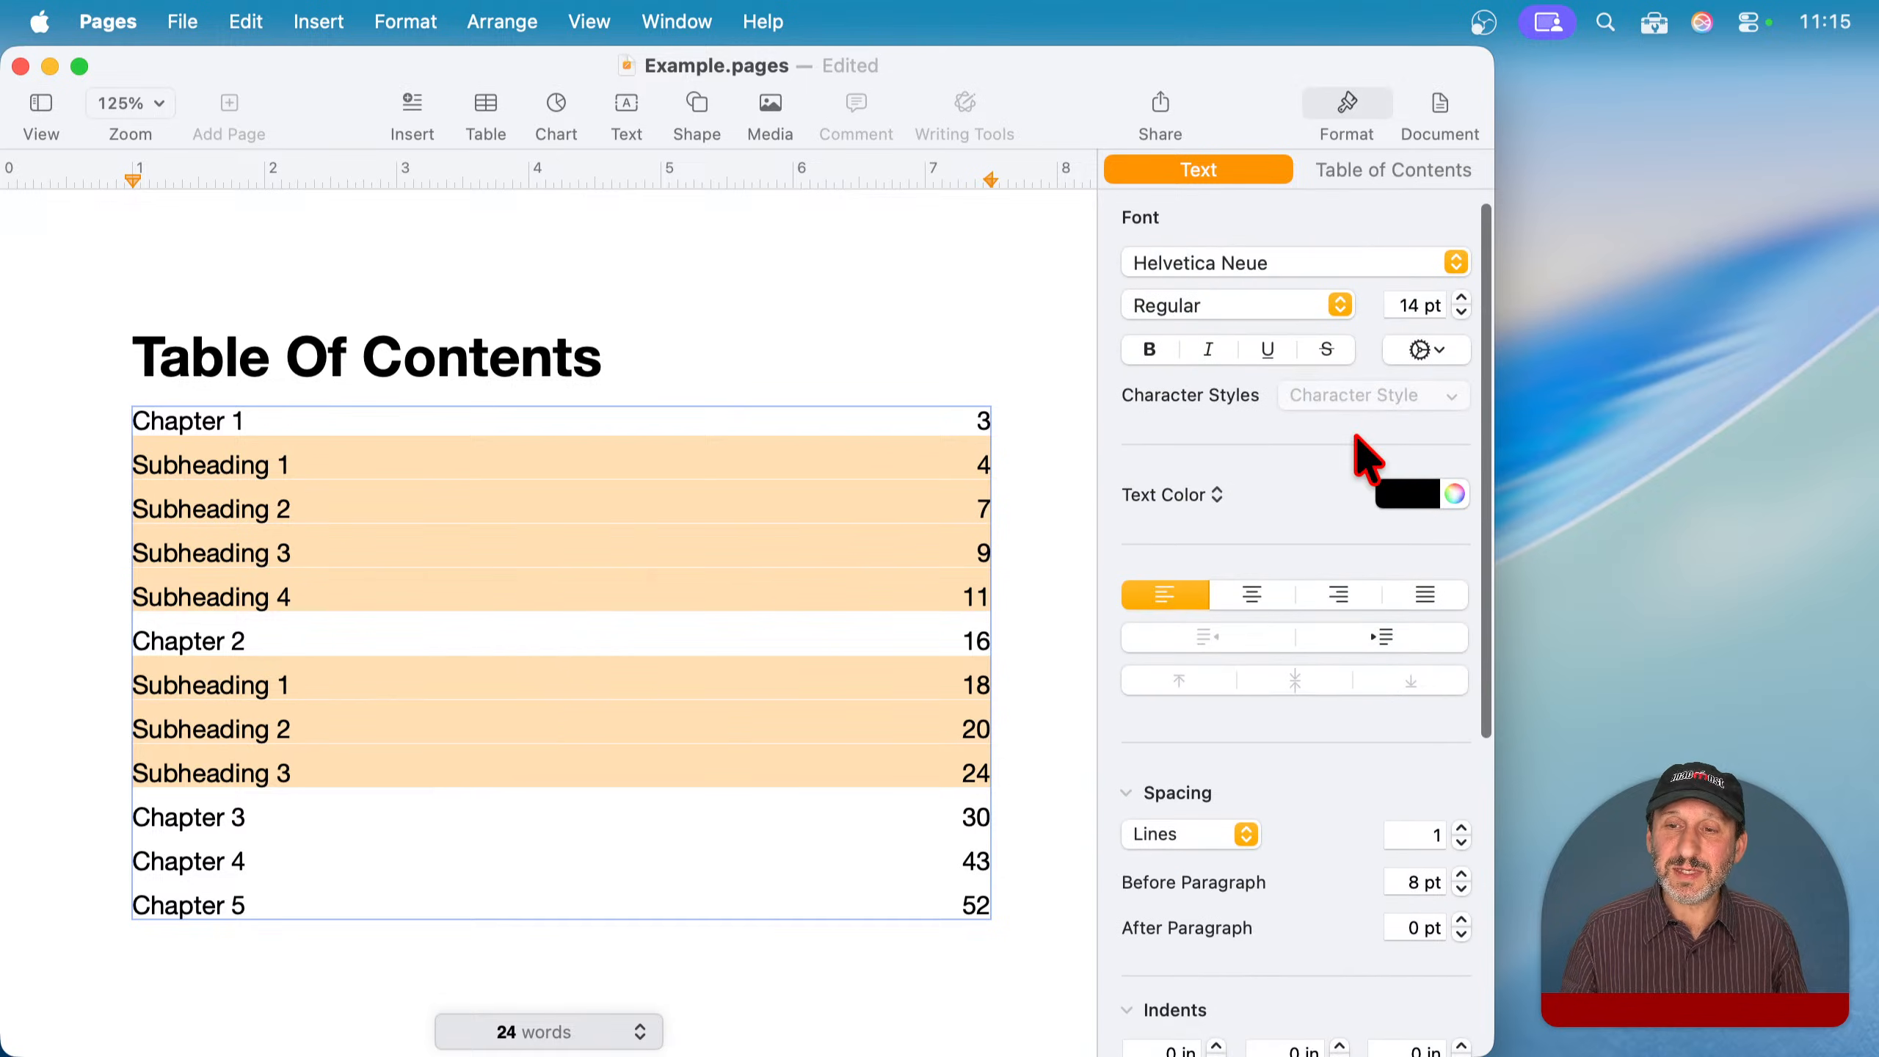
scroll(1353, 433, "up", 1)
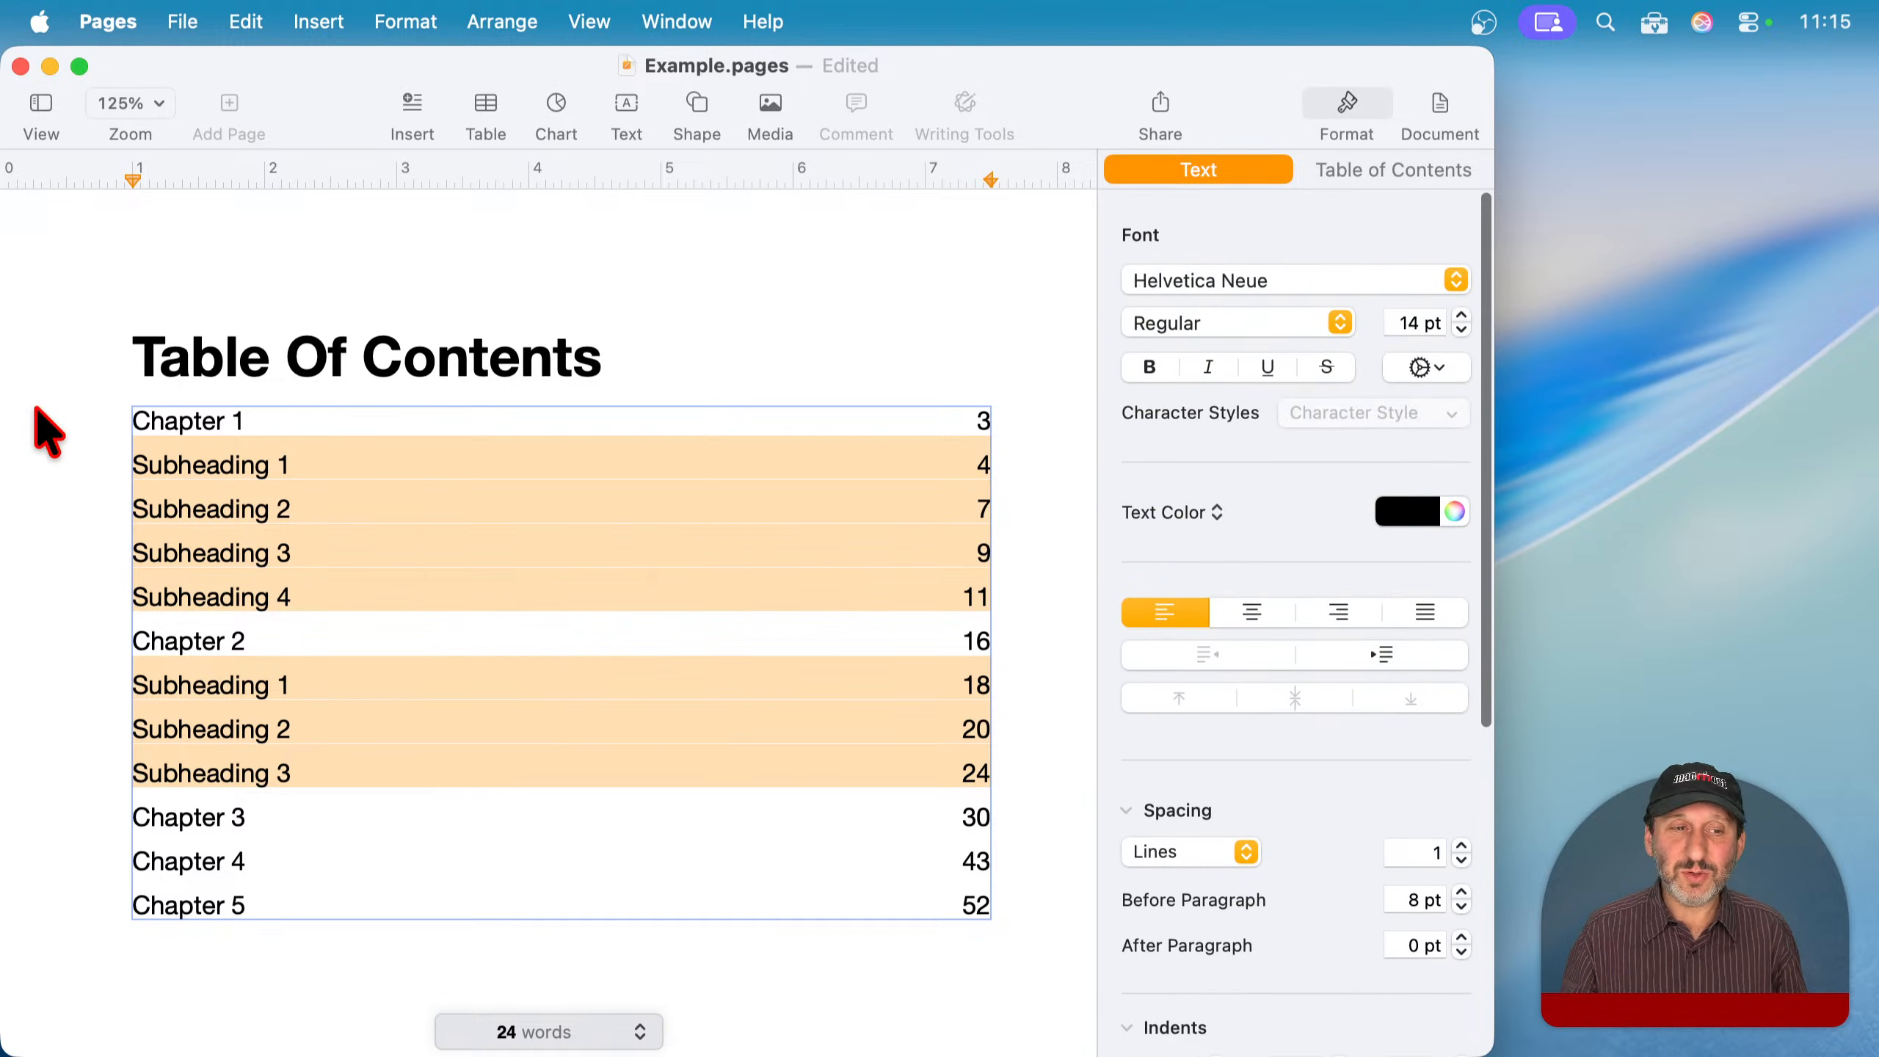
left_click(1462, 331)
left_click(1462, 331)
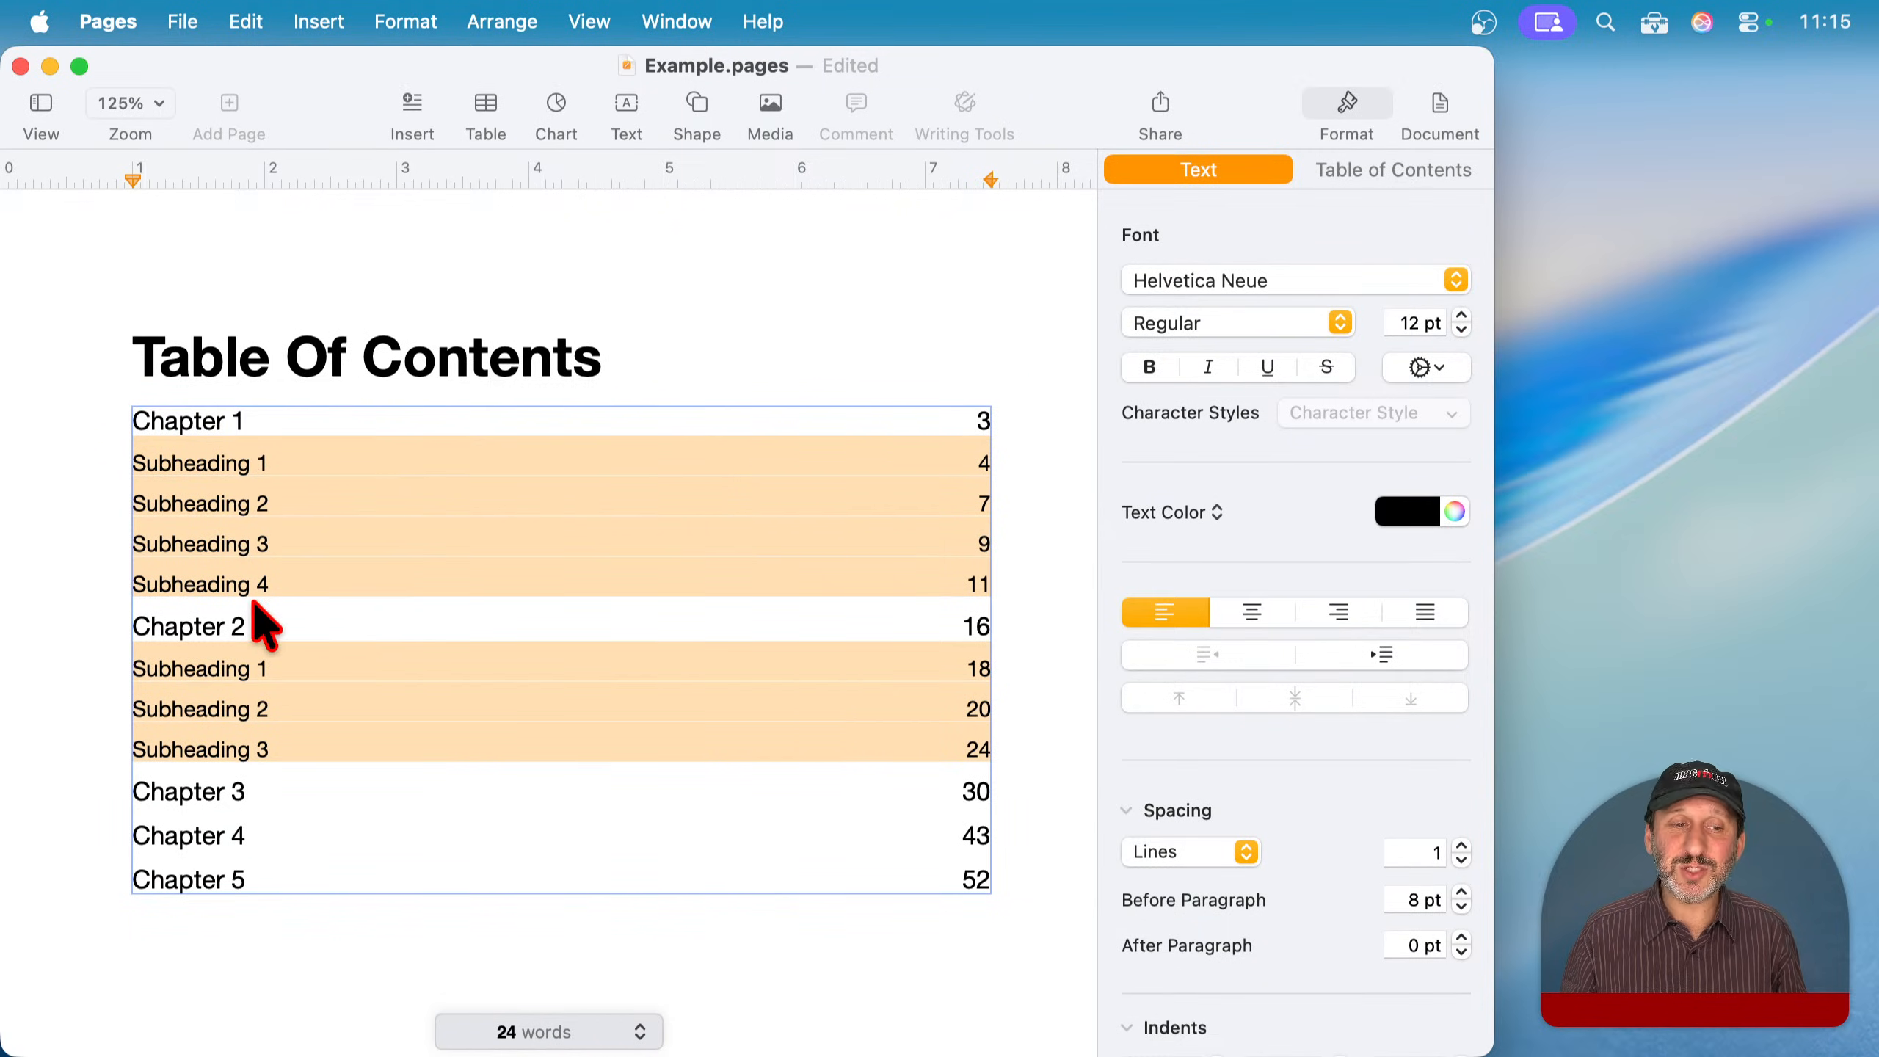
- Change the text color of the subheading entries in the table of contents to dark gray
scroll(372, 642, "down", 15)
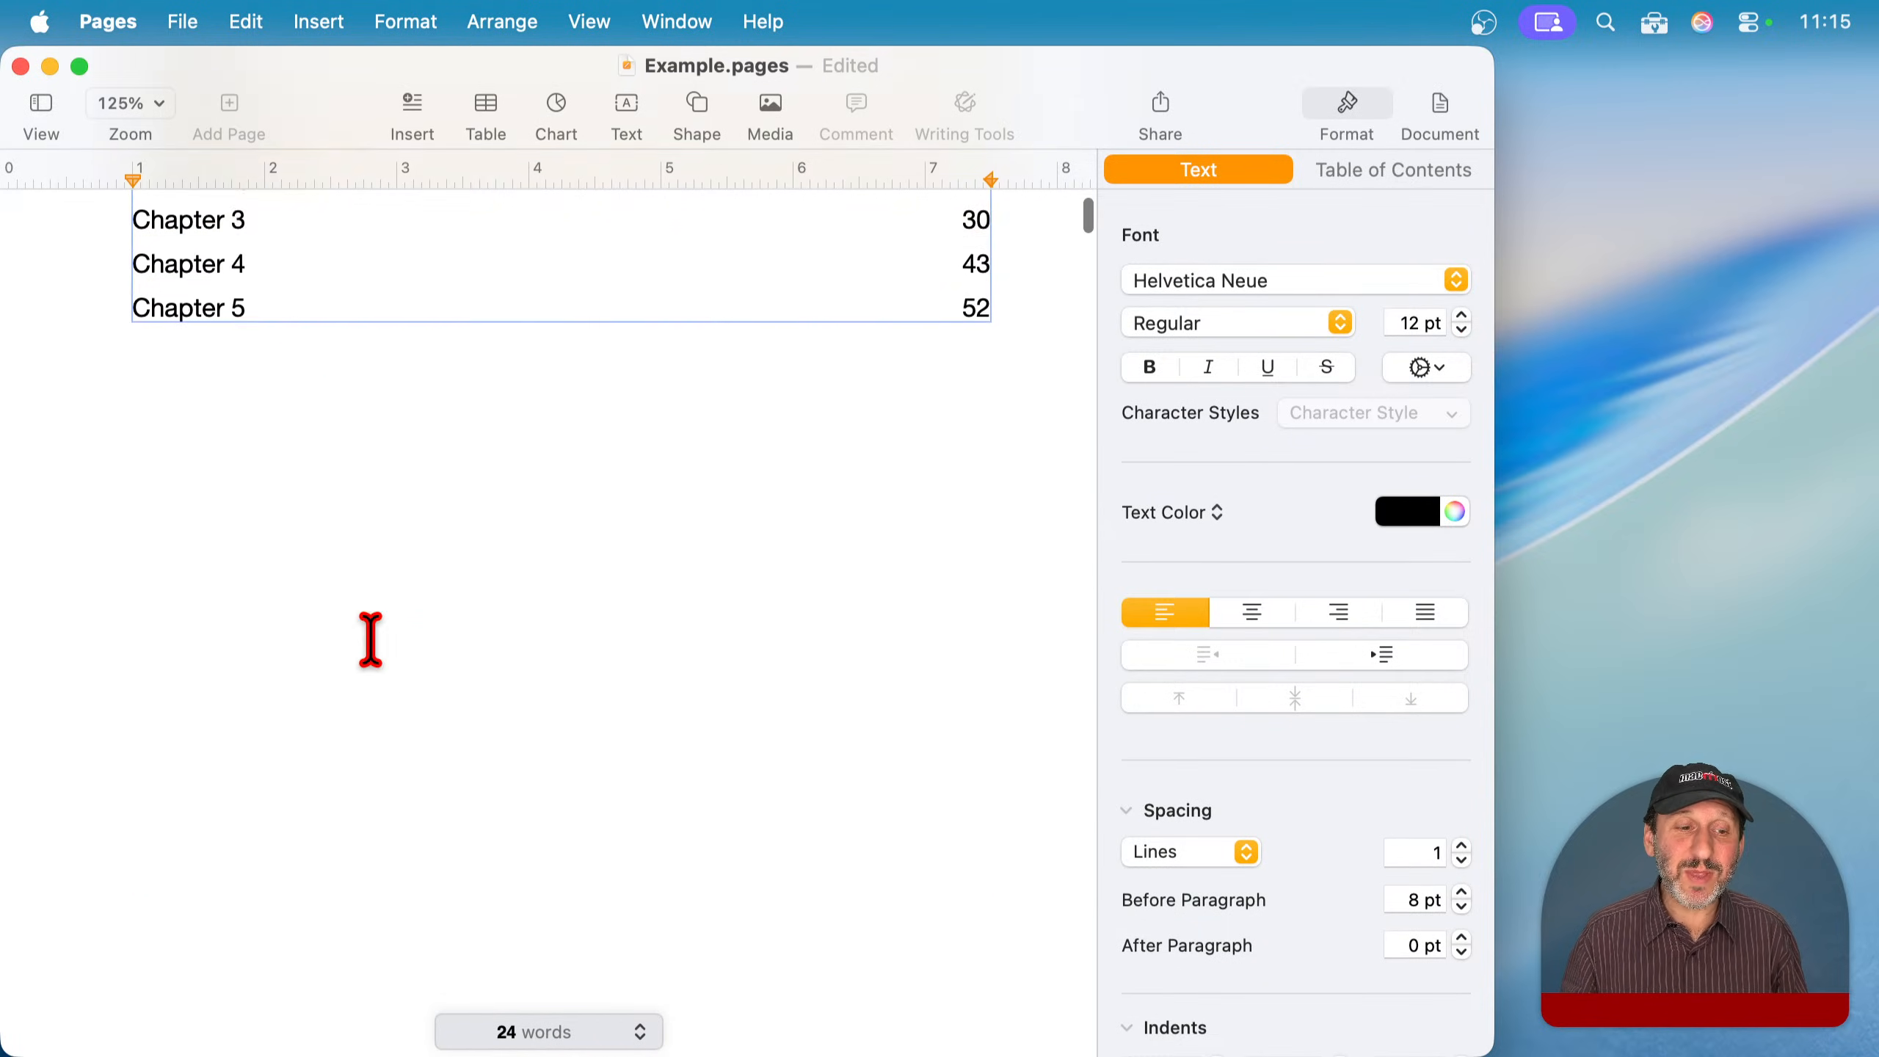
scroll(372, 642, "down", 15)
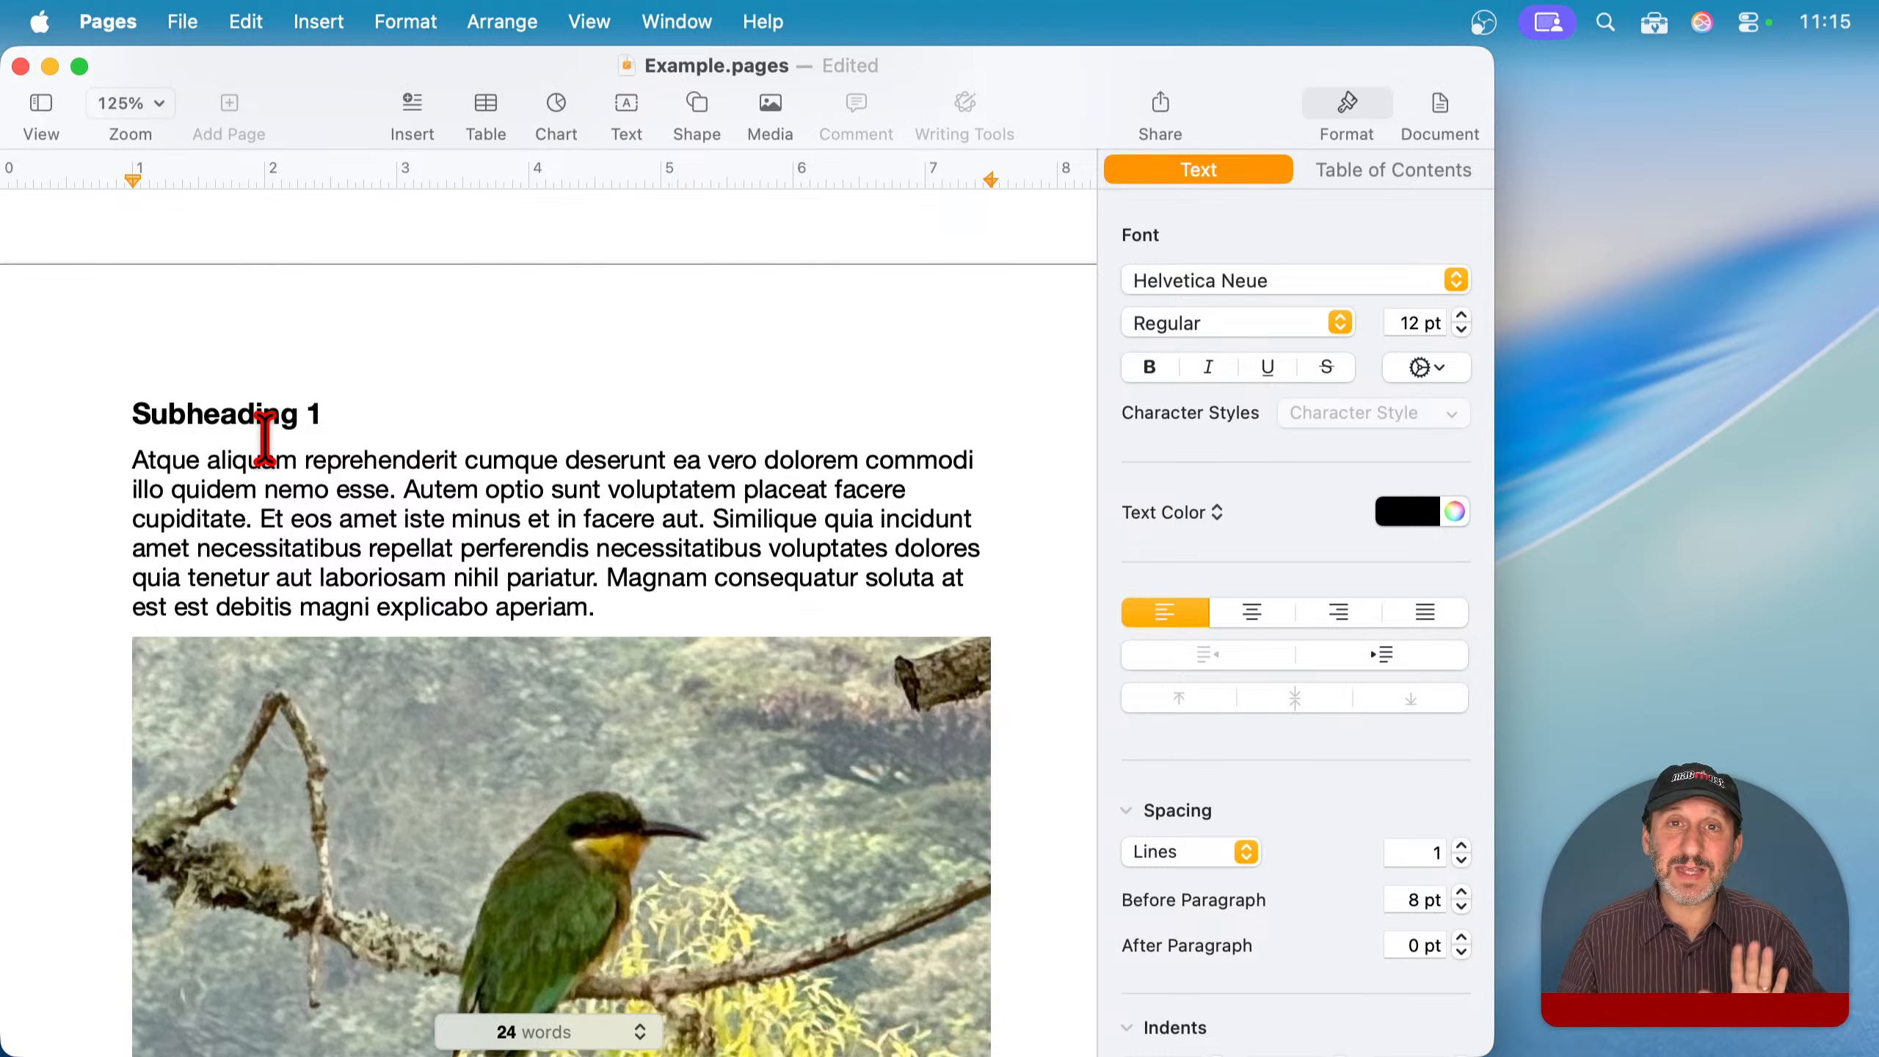
scroll(265, 438, "up", 20)
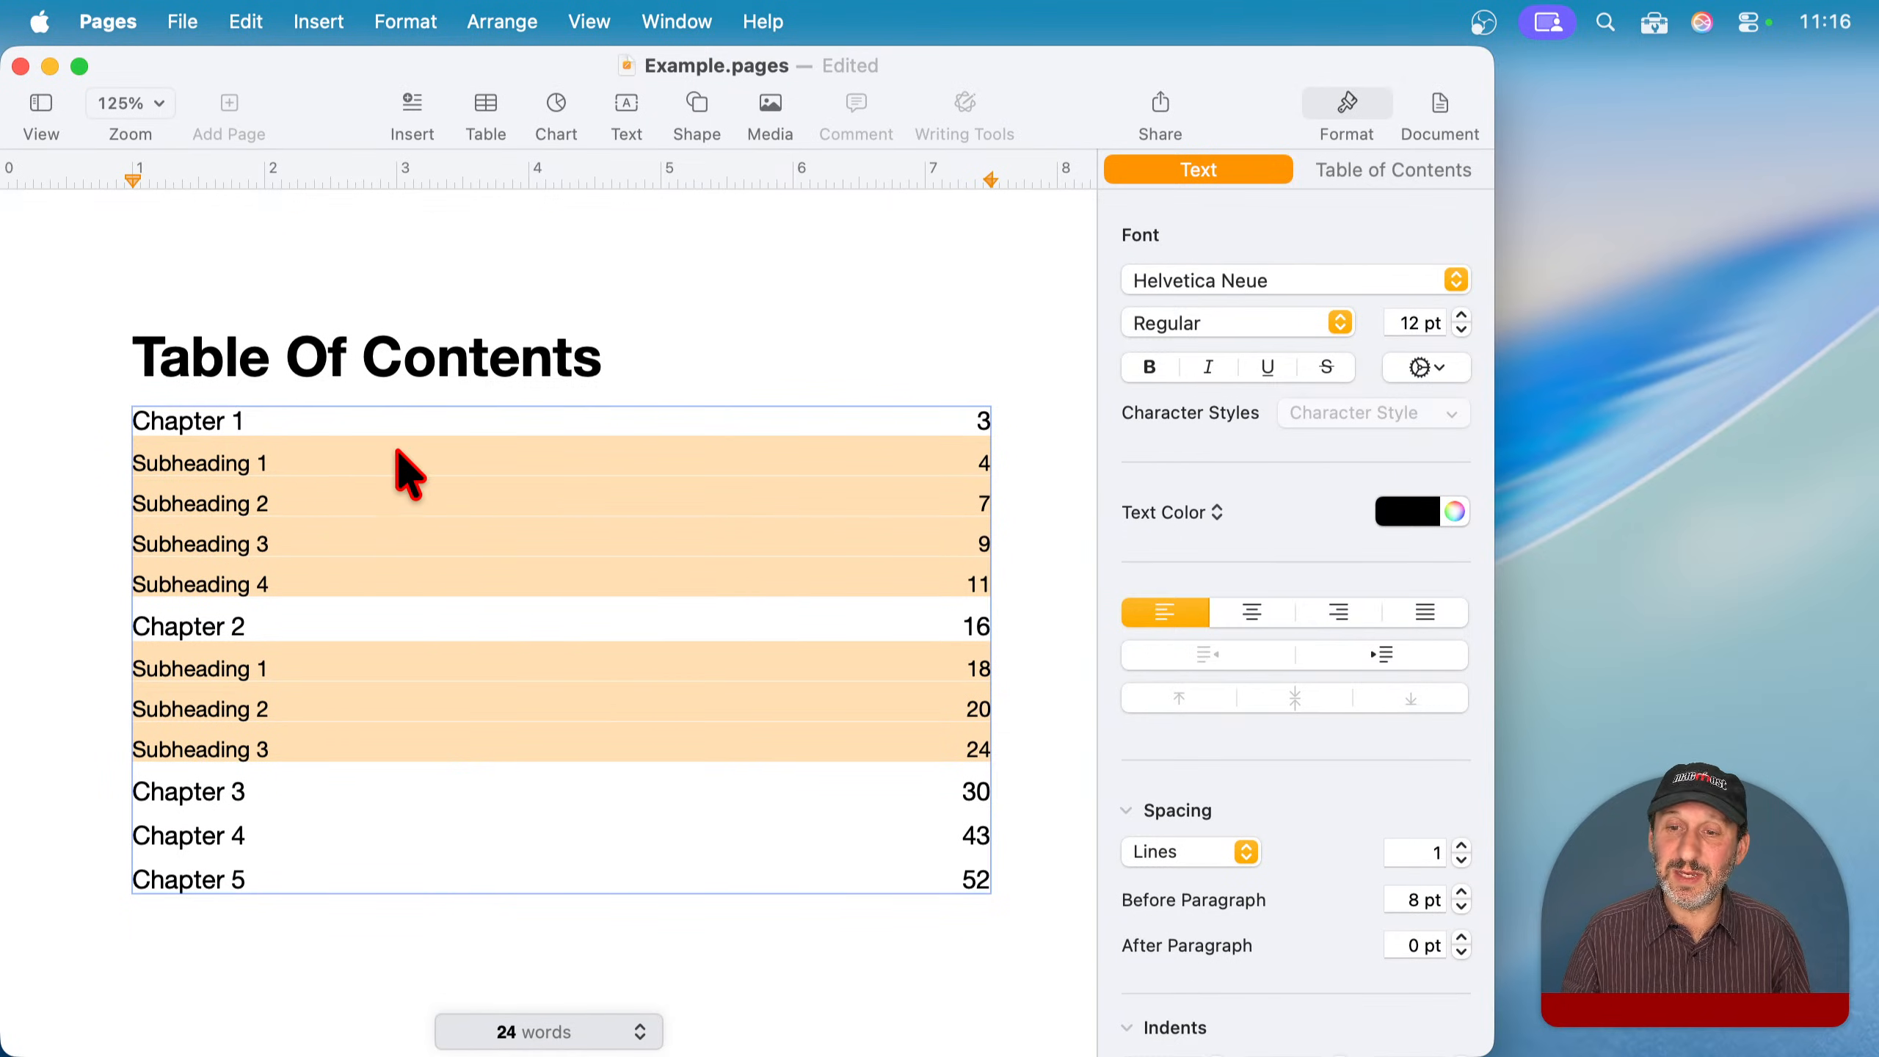
left_click(1414, 512)
left_click(1449, 701)
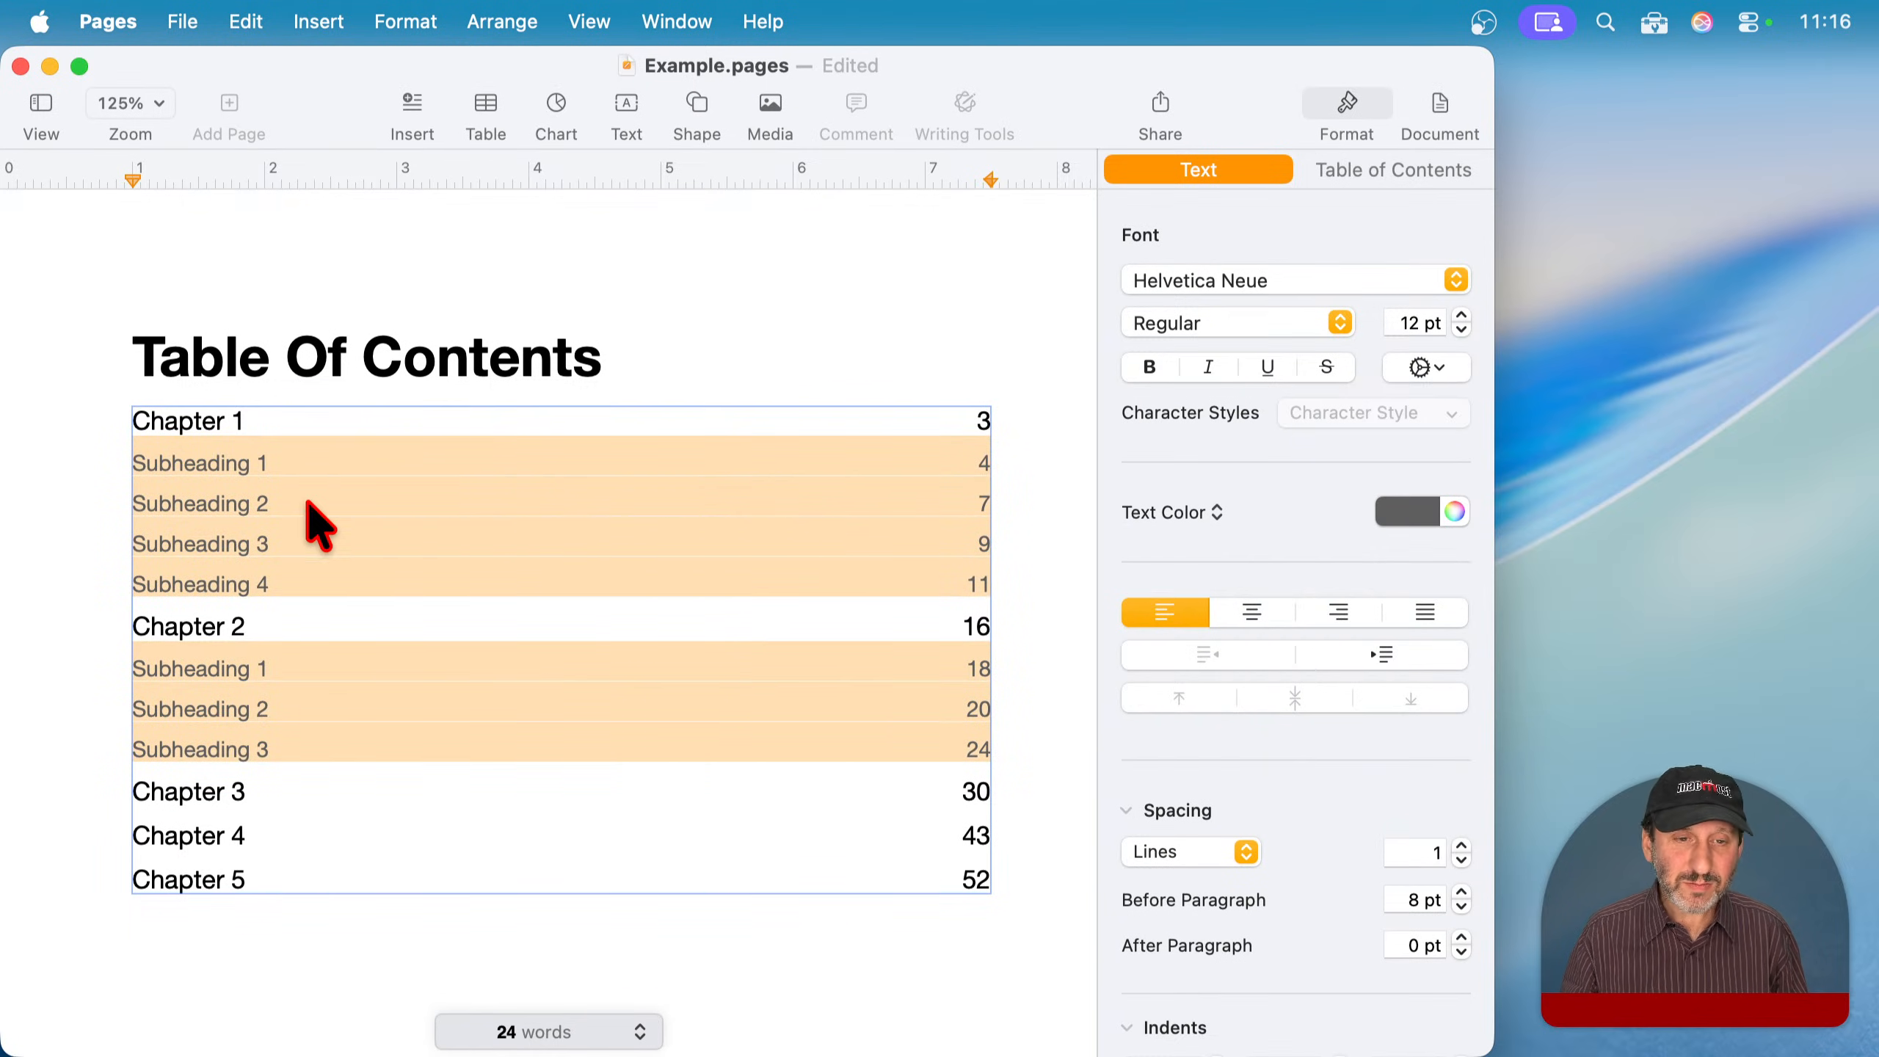
- Set the subheading entries' first-line indent to 0.25 in, and try a 0.25 in right indent before returning it to 0 in
scroll(1243, 673, "down", 1)
scroll(1242, 674, "down", 10)
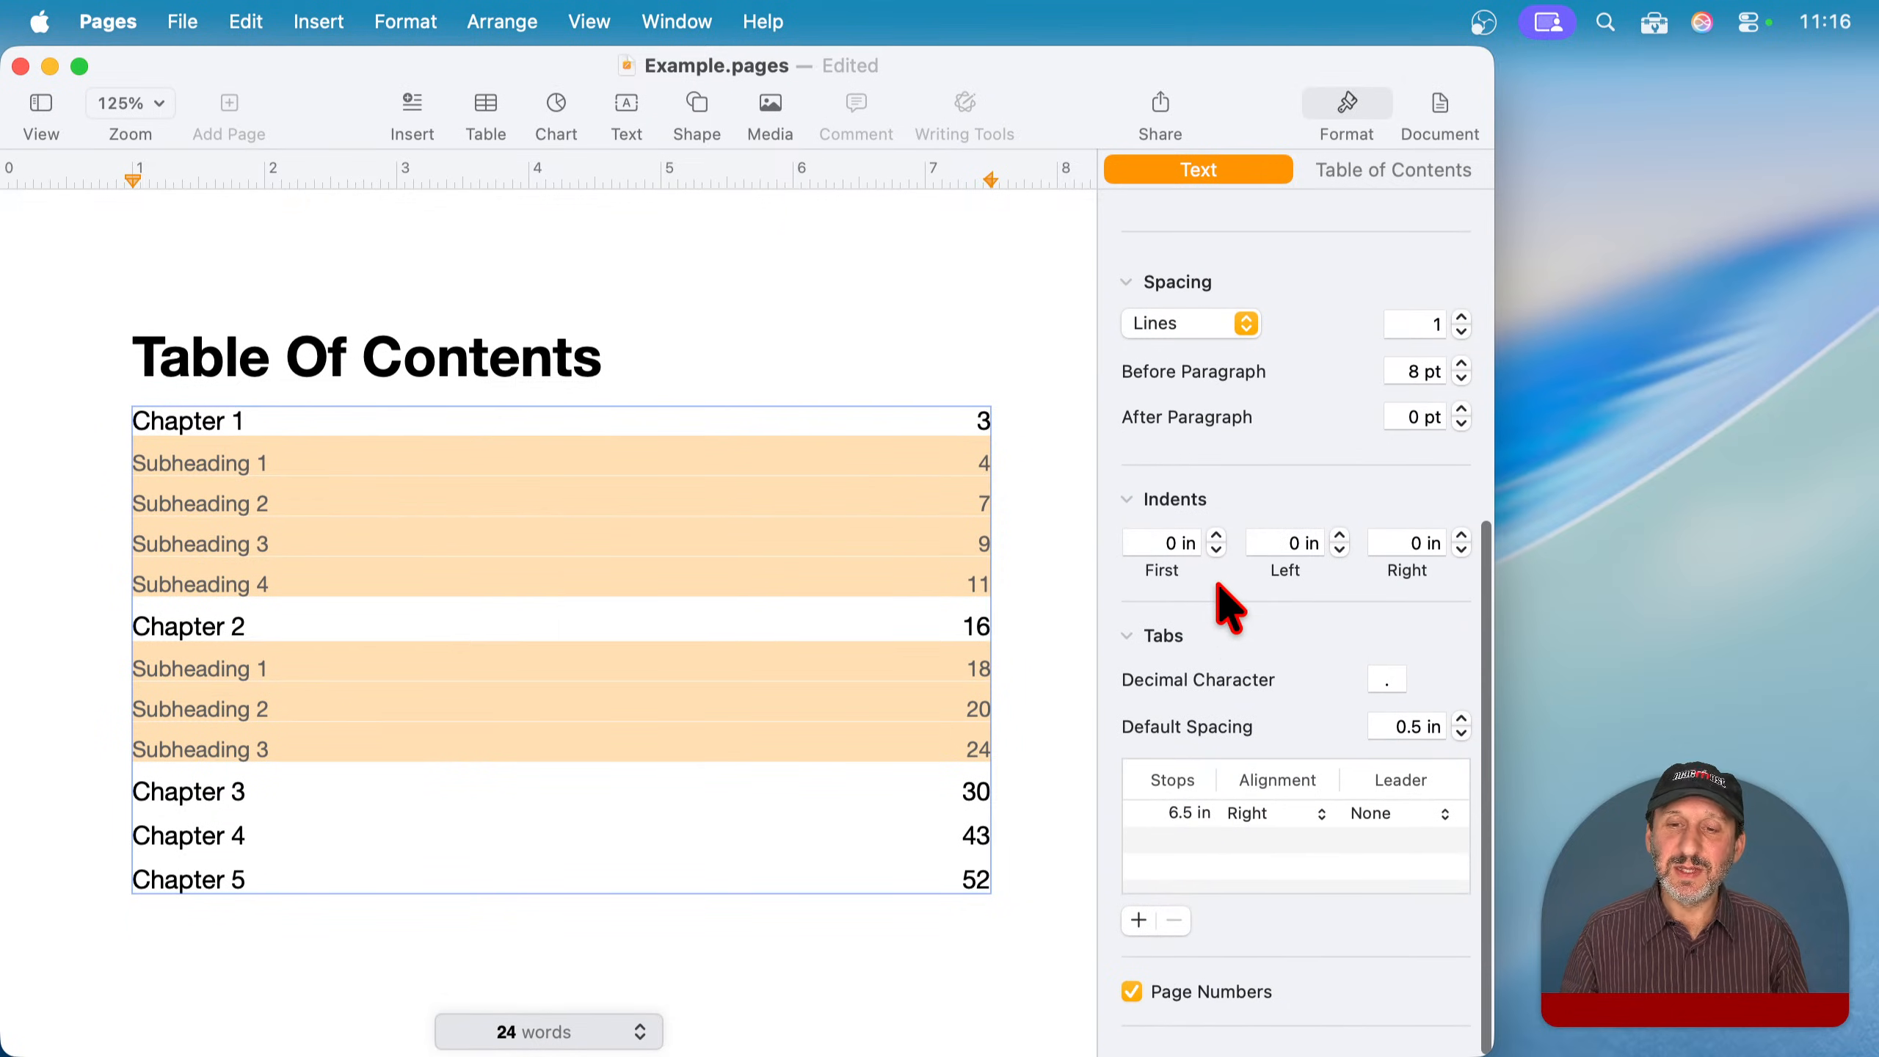
left_click(1217, 539)
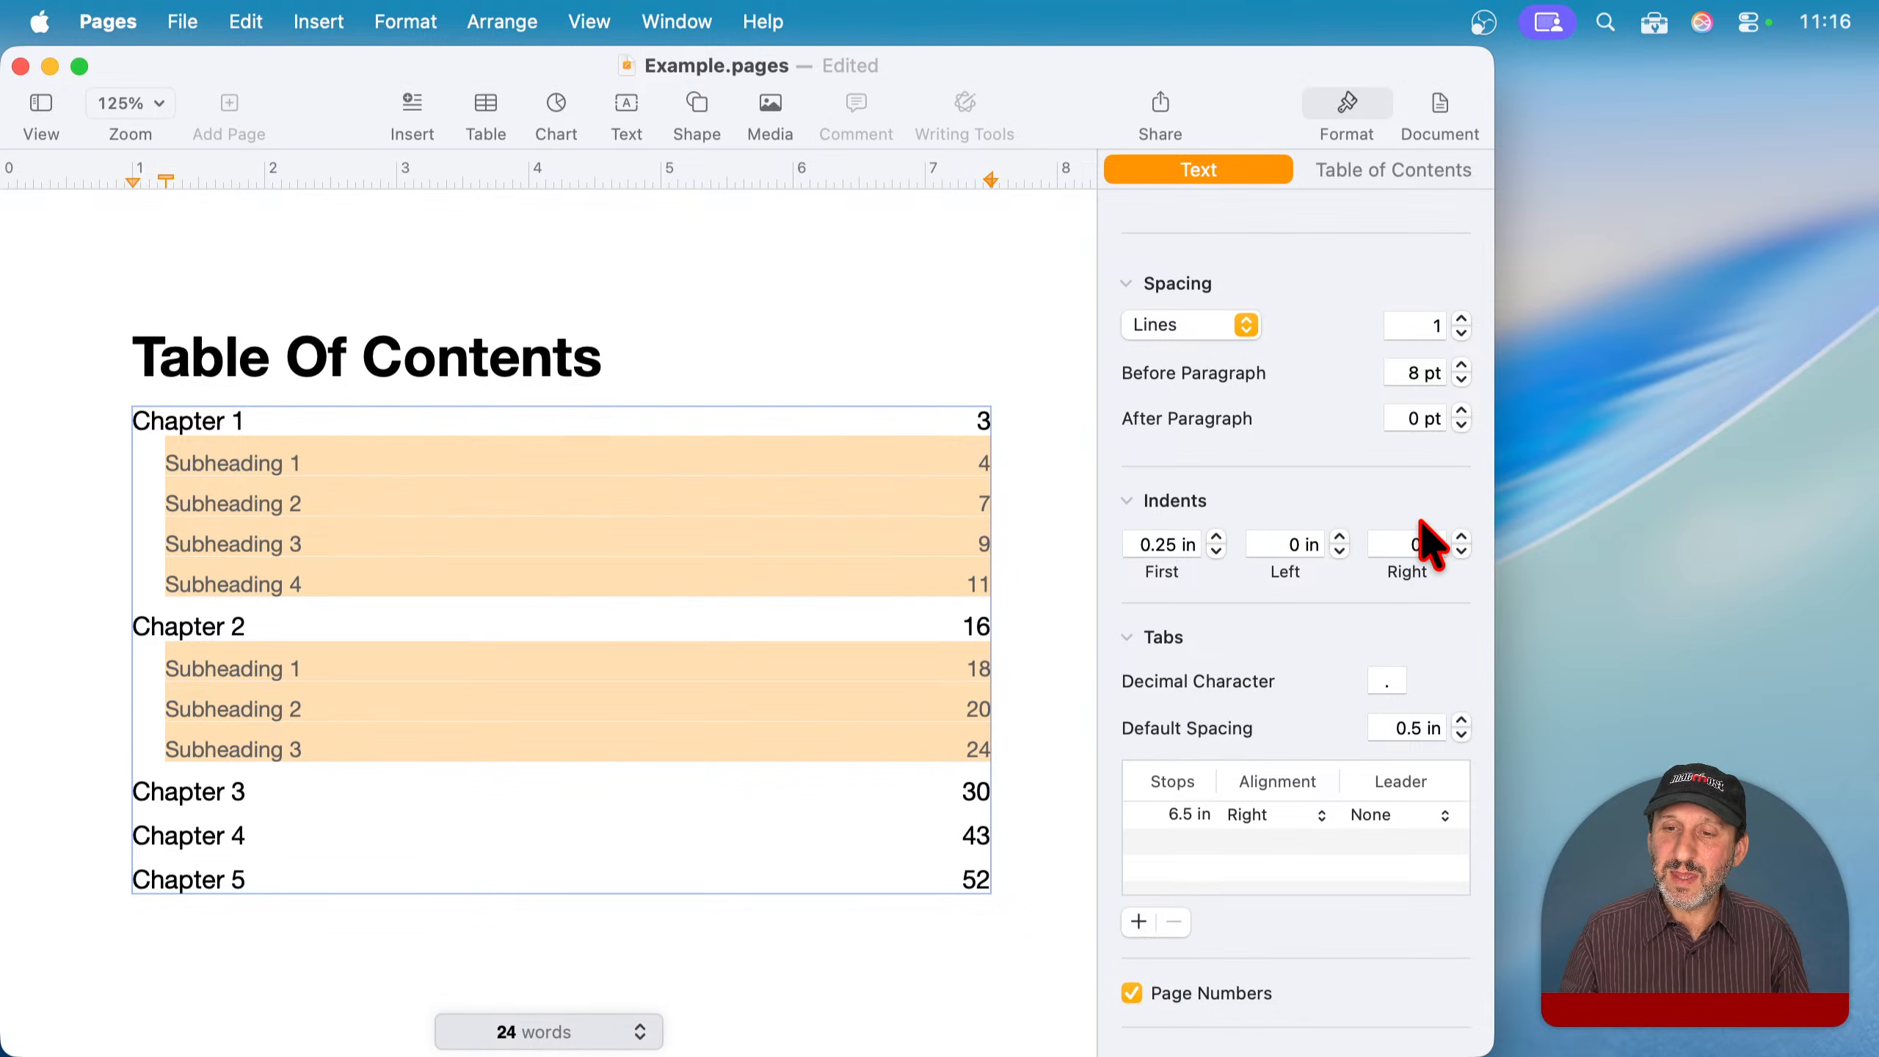
left_click(1463, 538)
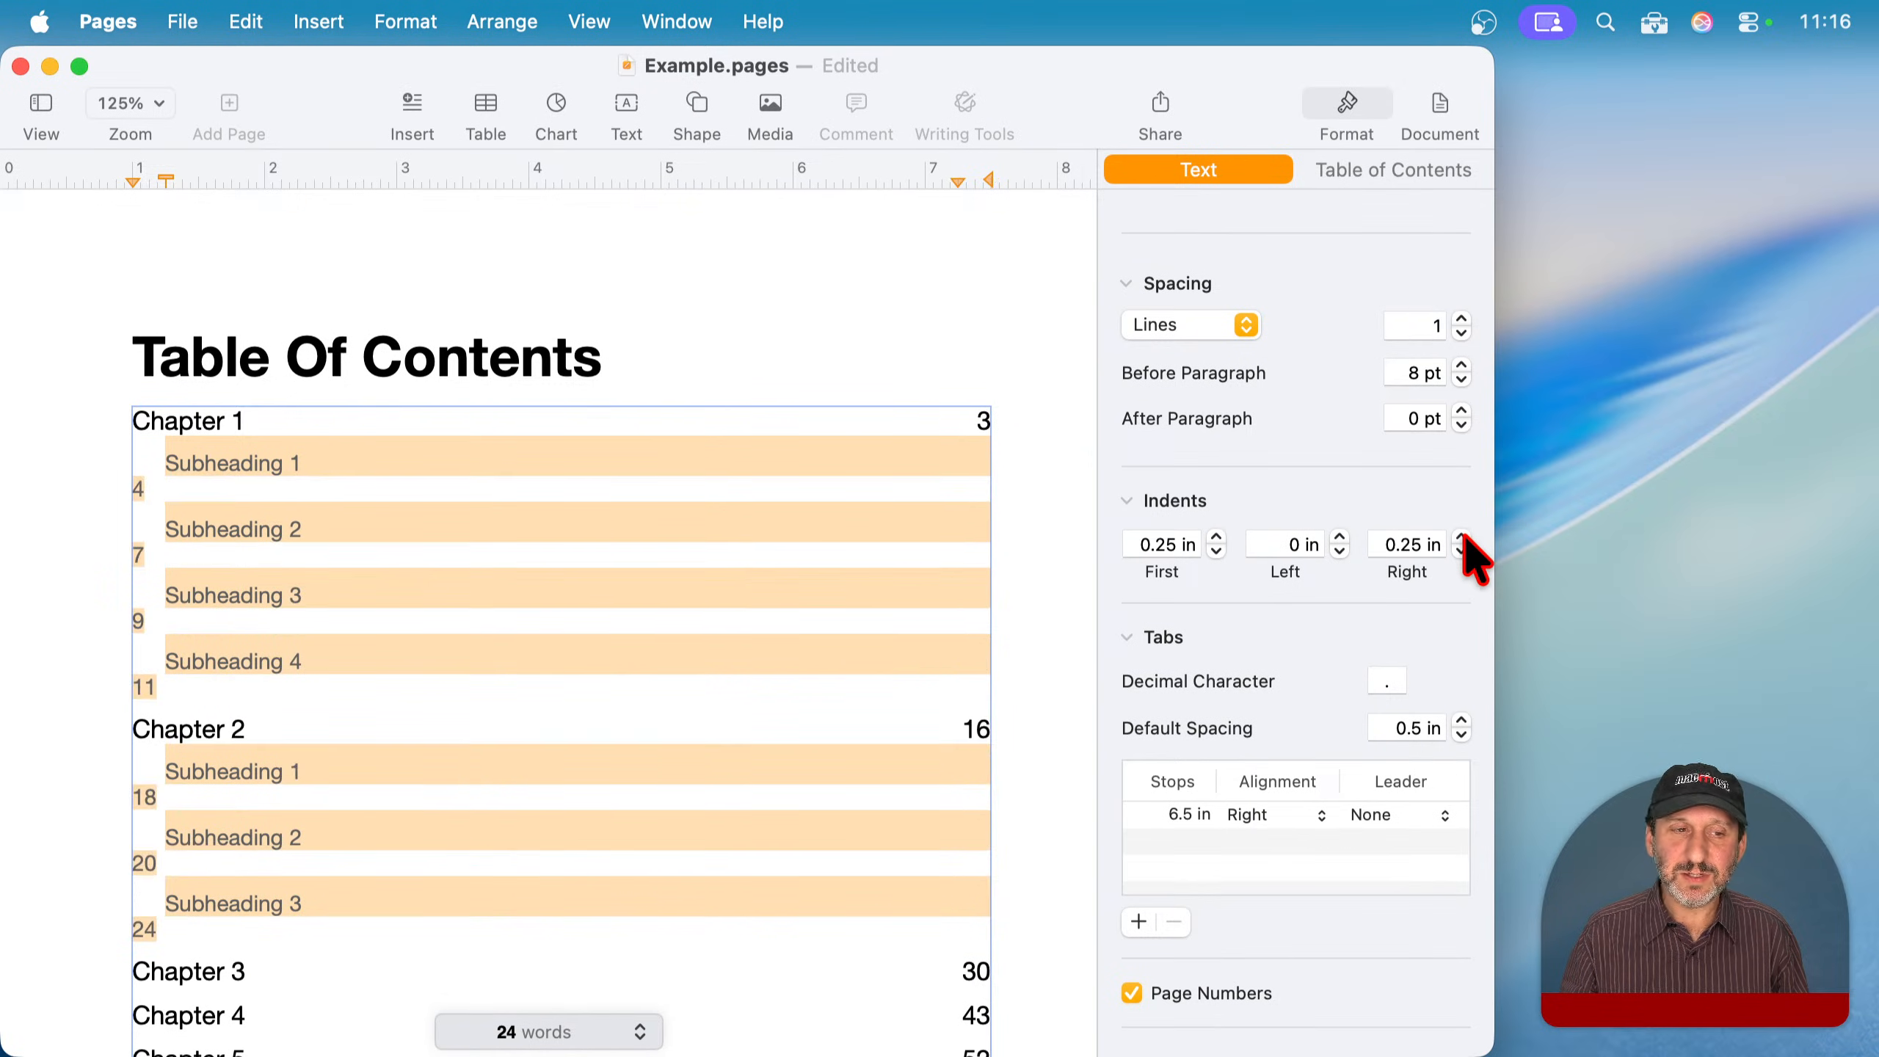
left_click(1462, 551)
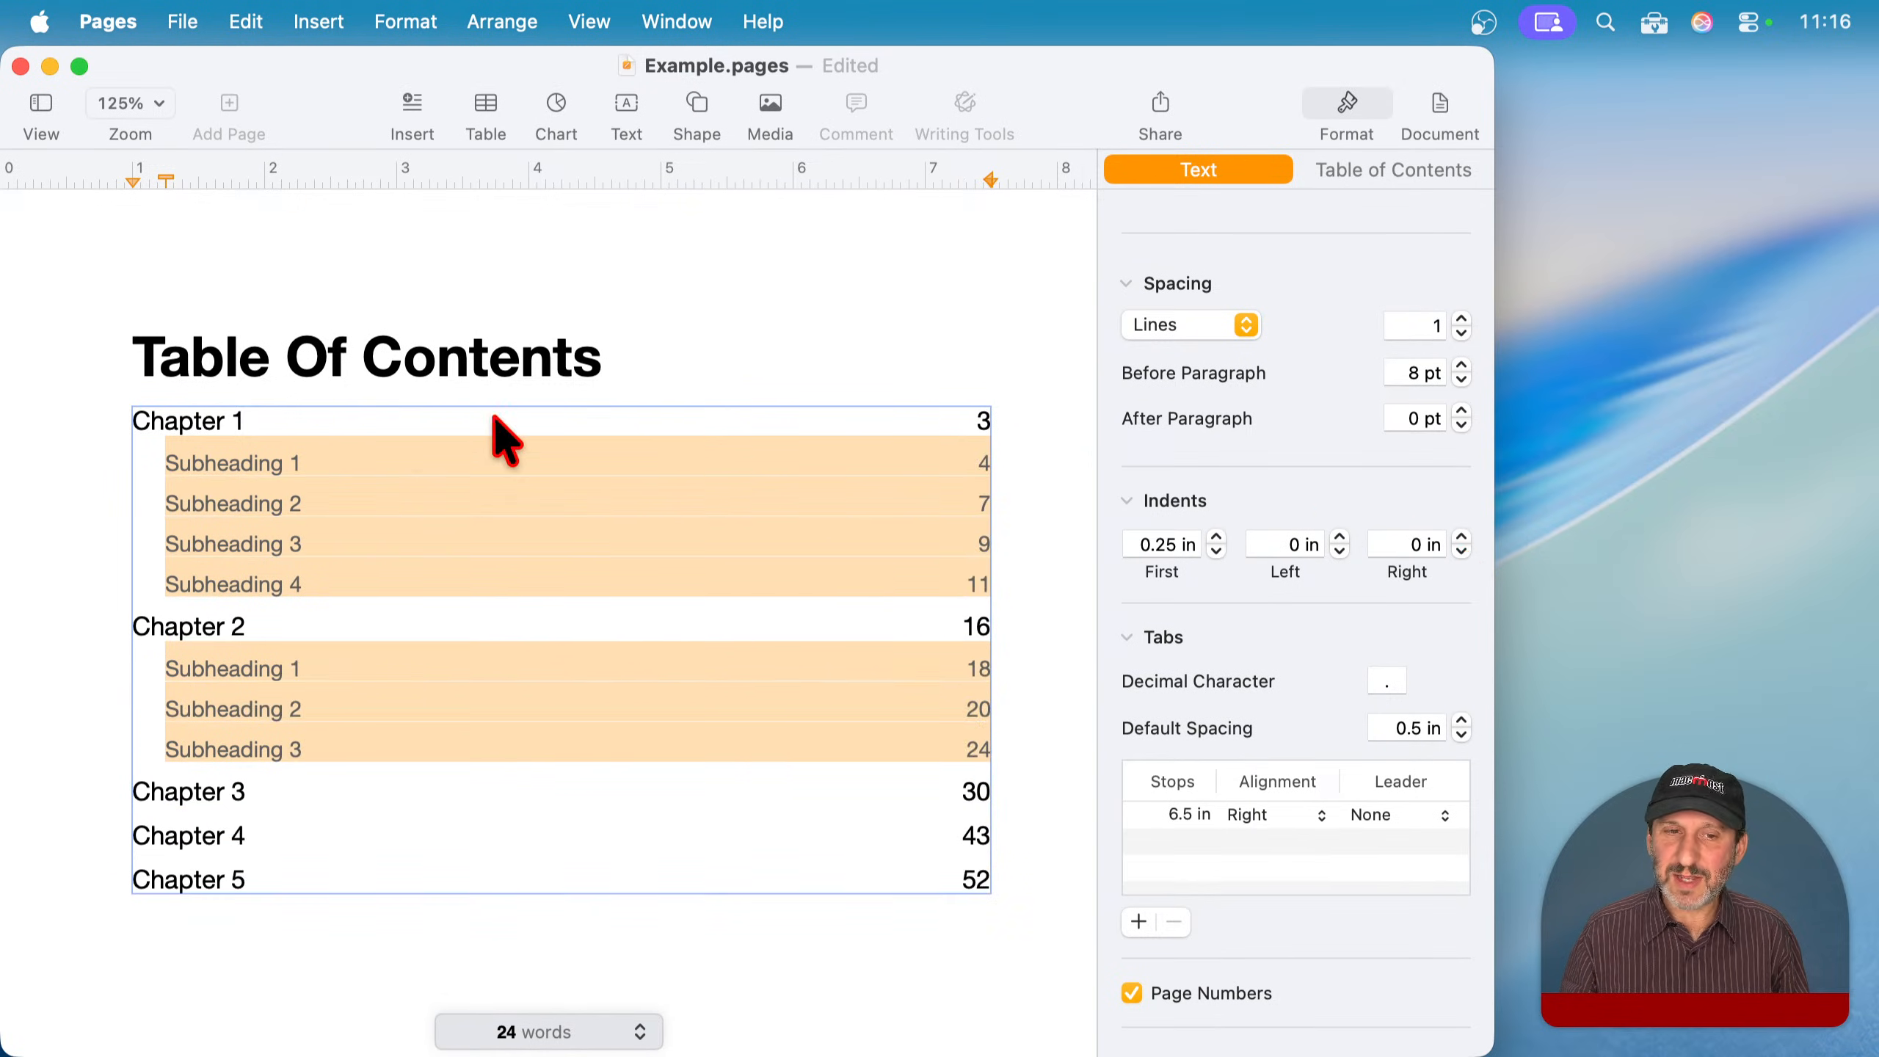
- Try a larger right indent on the subheading entries, return it to 0 in, and hide and show the ruler again
left_click(1462, 538)
left_click(1463, 551)
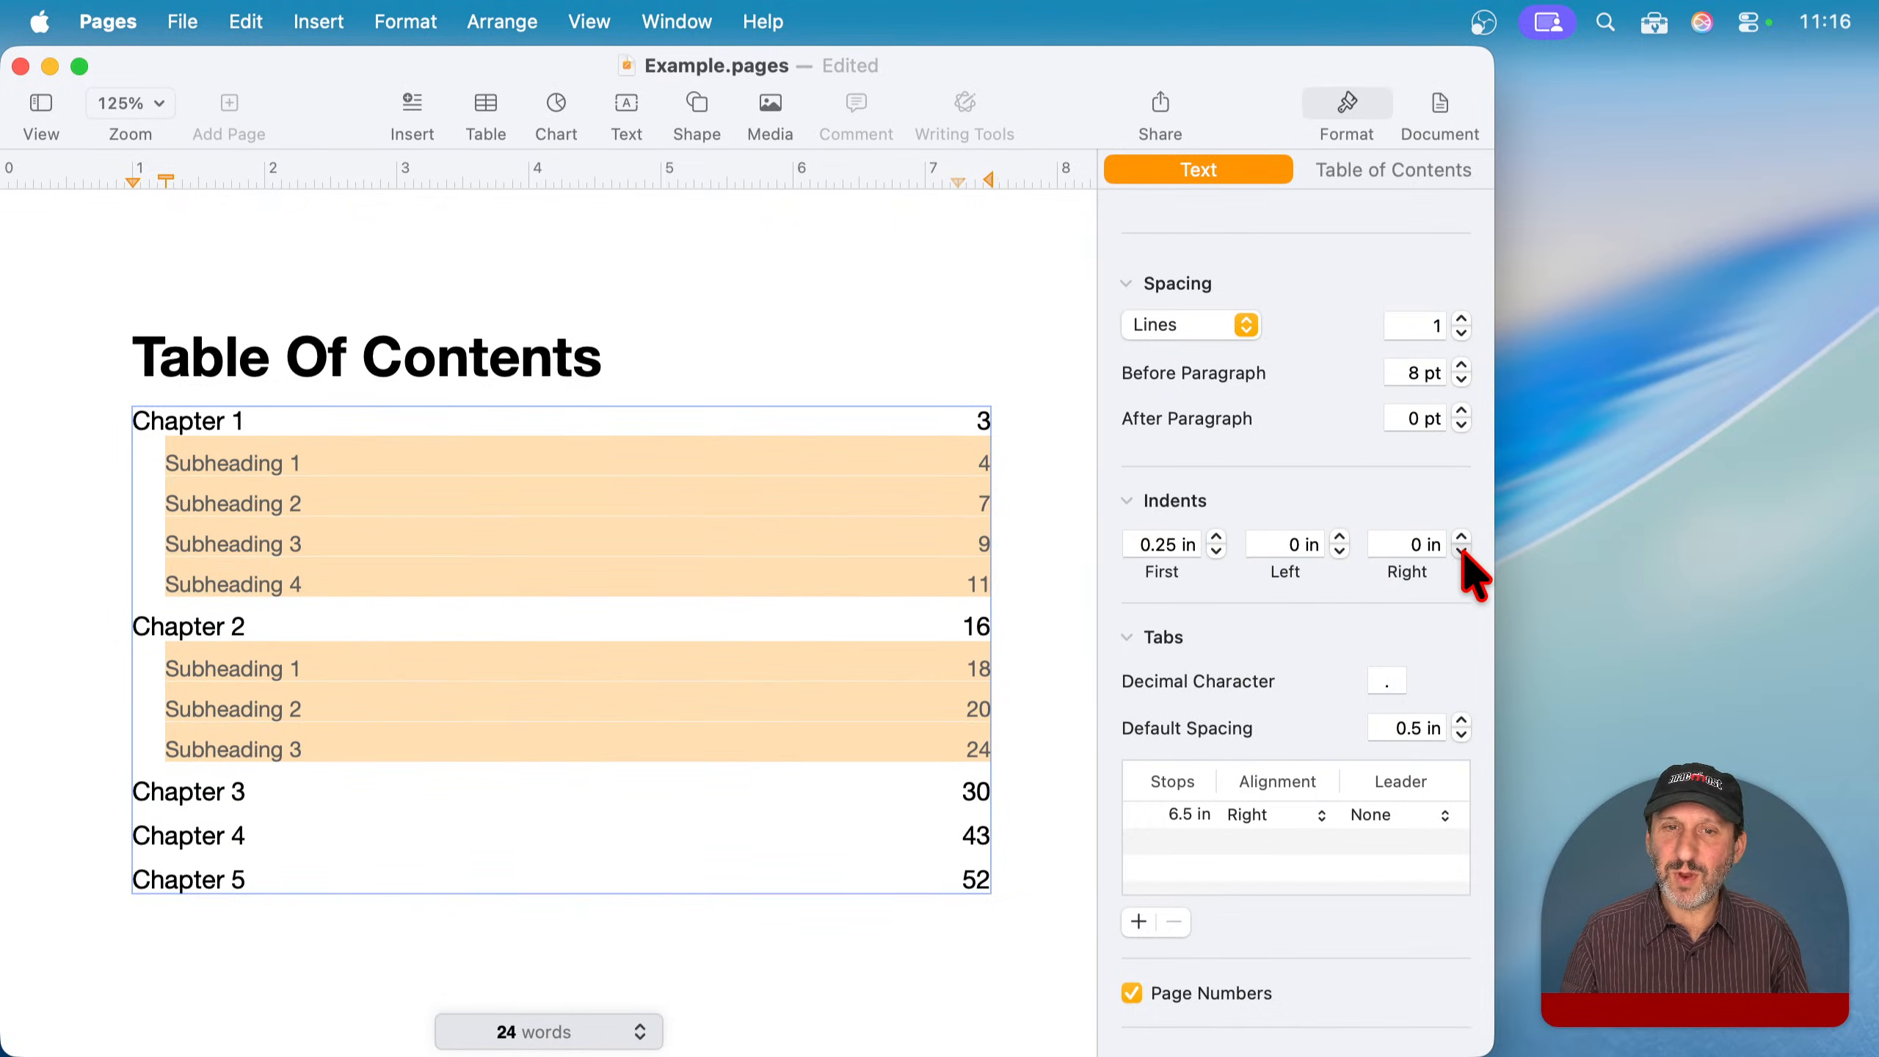
left_click(599, 21)
left_click(629, 366)
left_click(617, 22)
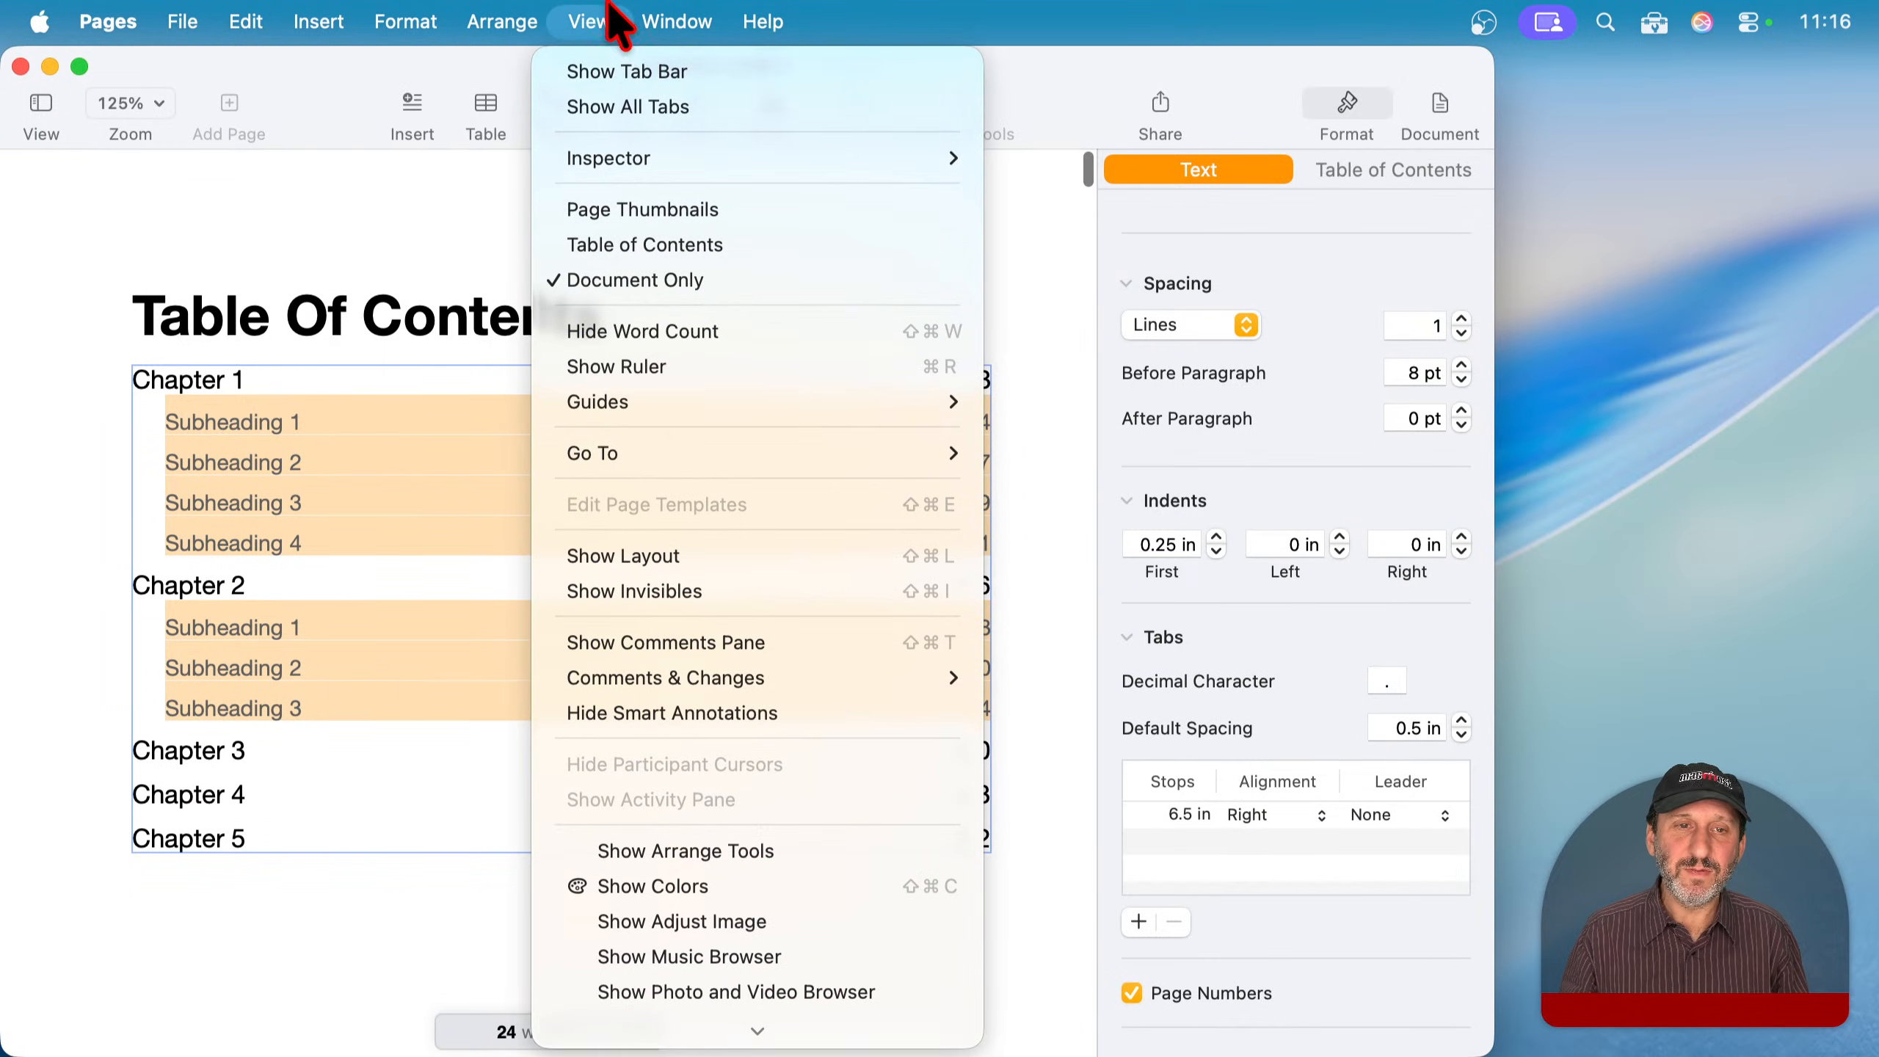
left_click(629, 366)
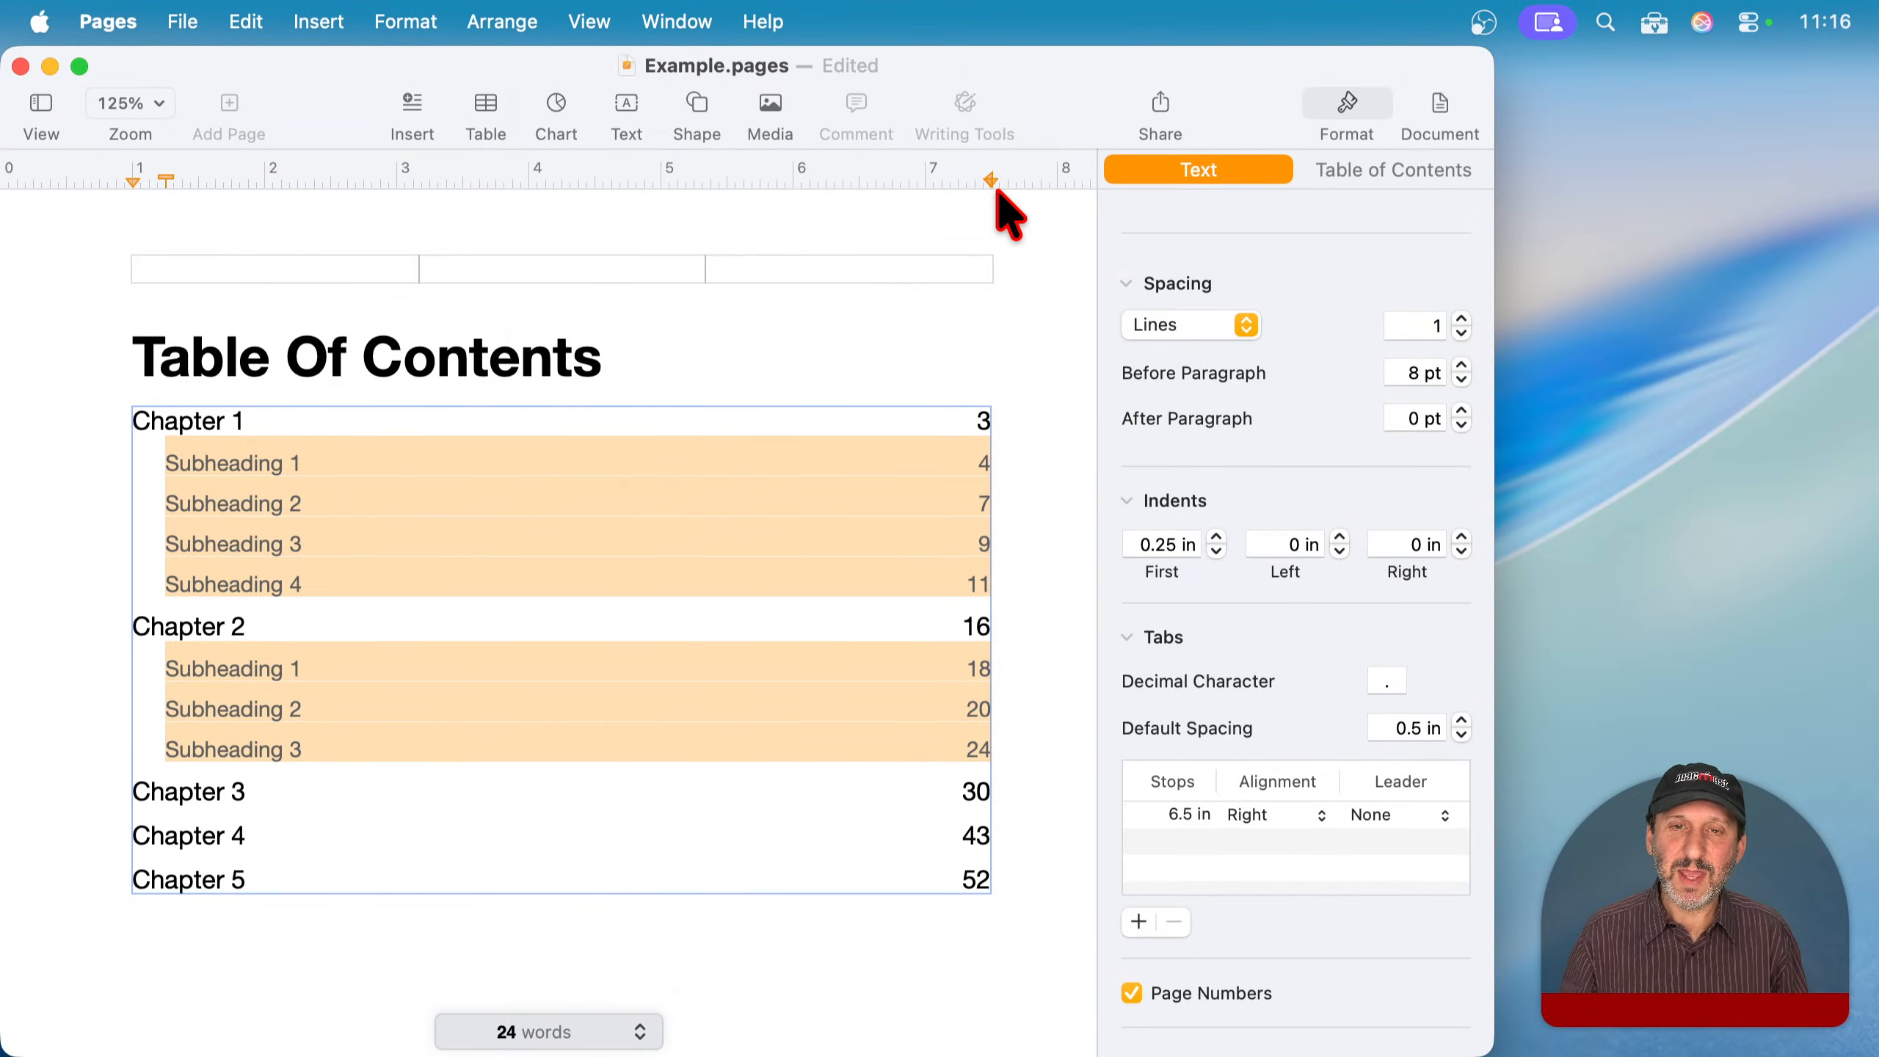
- Move the subheading entries' right-aligned tab stop to 6.25 in so their page numbers are inset, and deselect the table of contents
left_click_drag(992, 180, 956, 180)
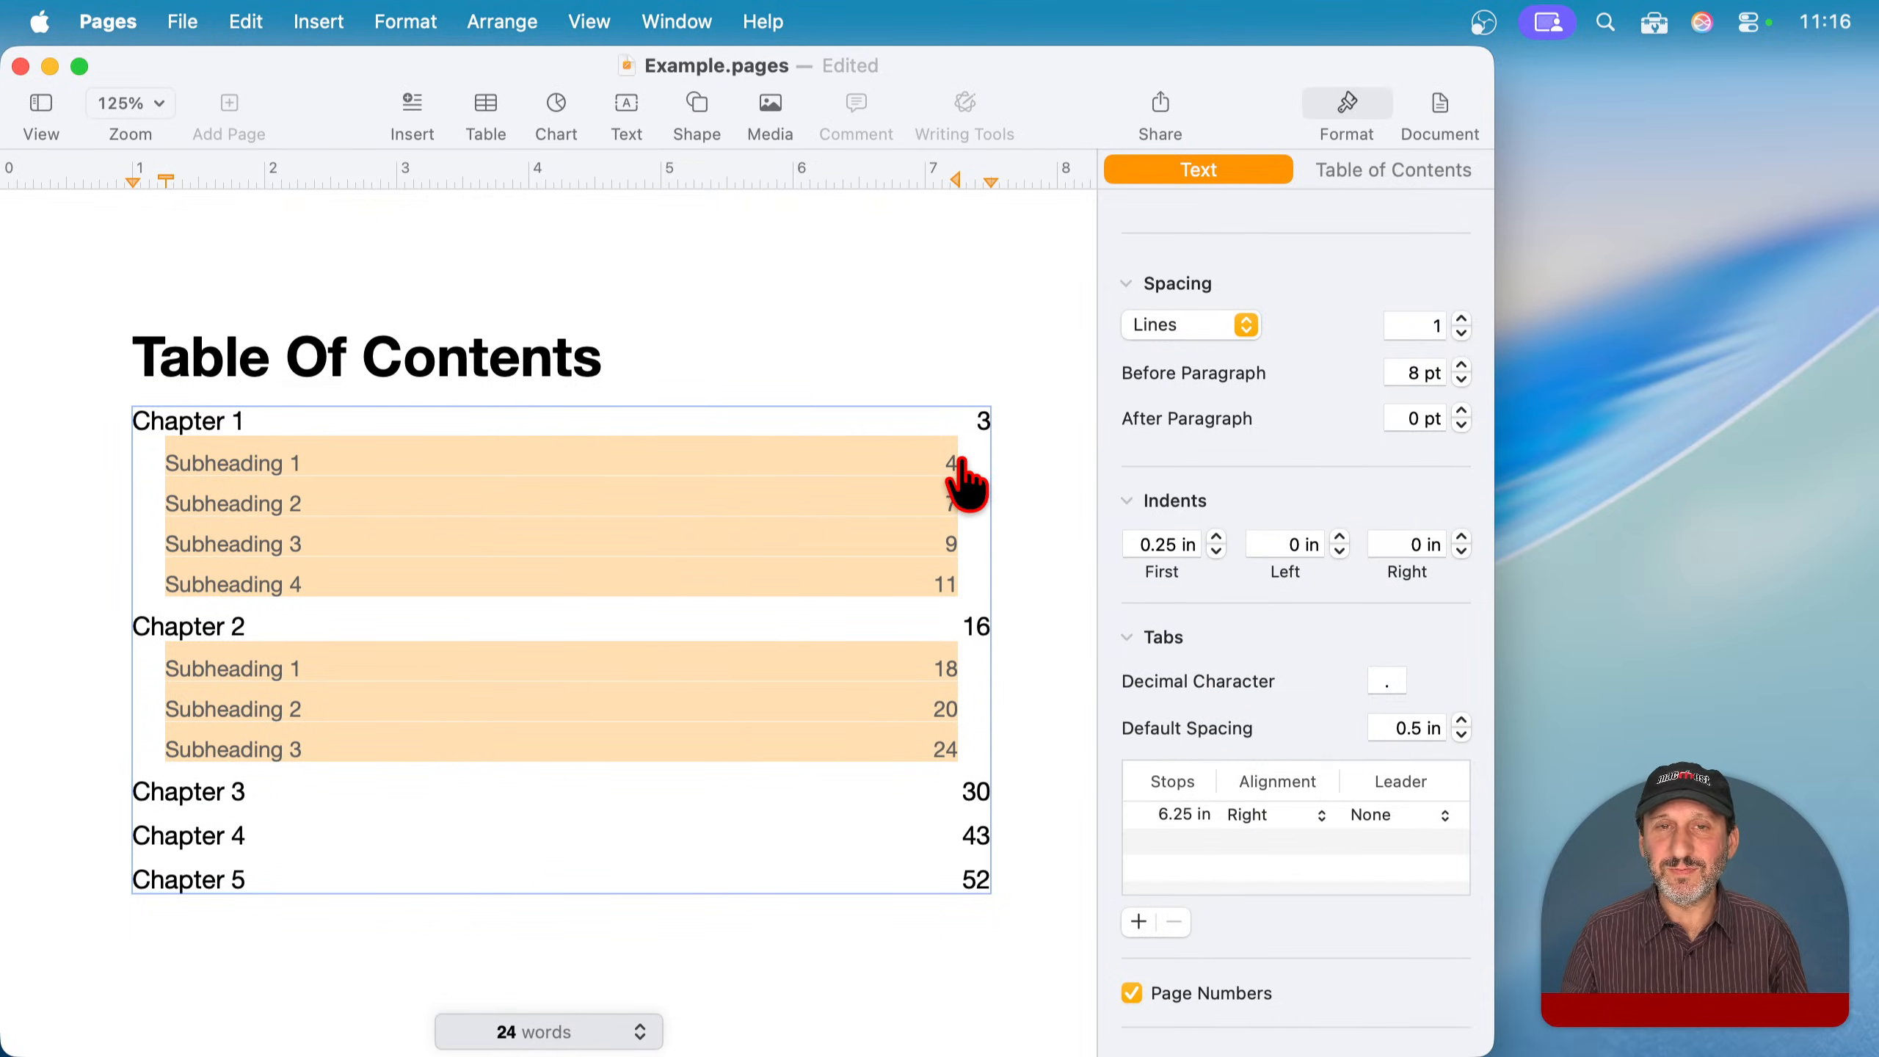
left_click(1028, 481)
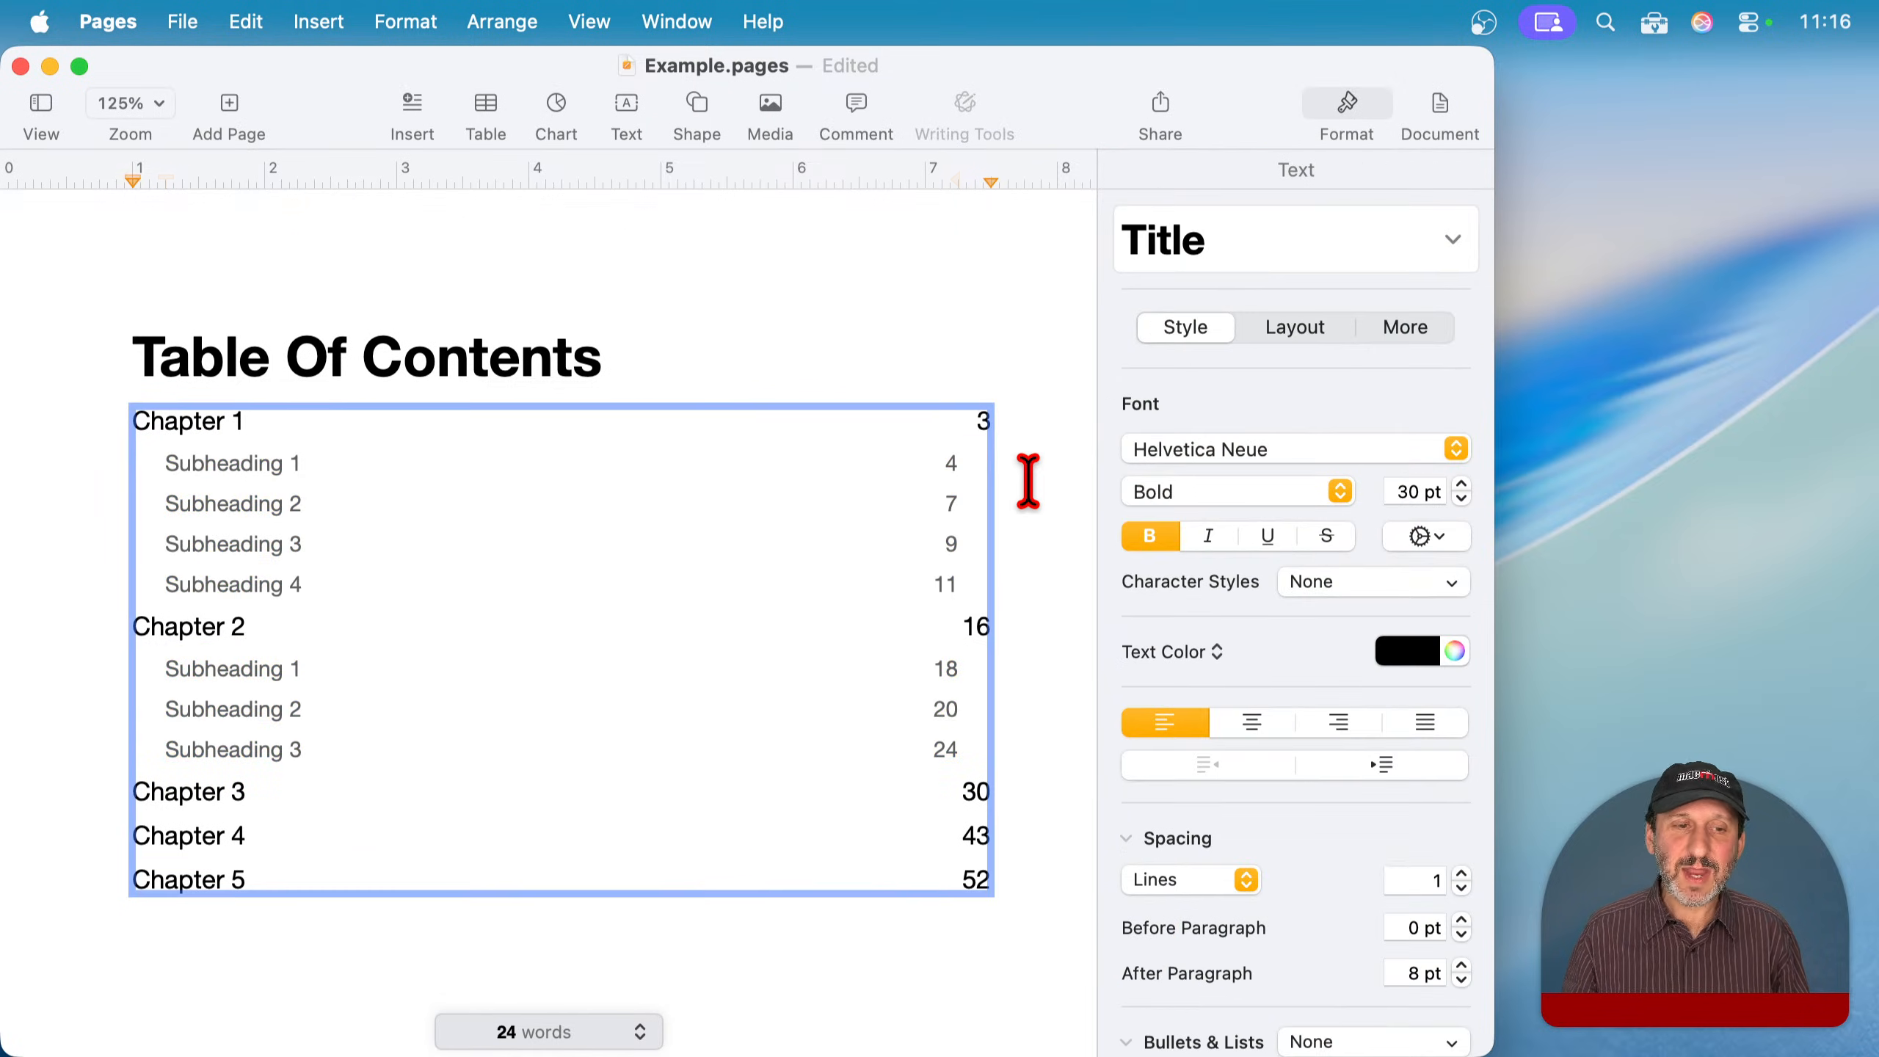
left_click(1030, 358)
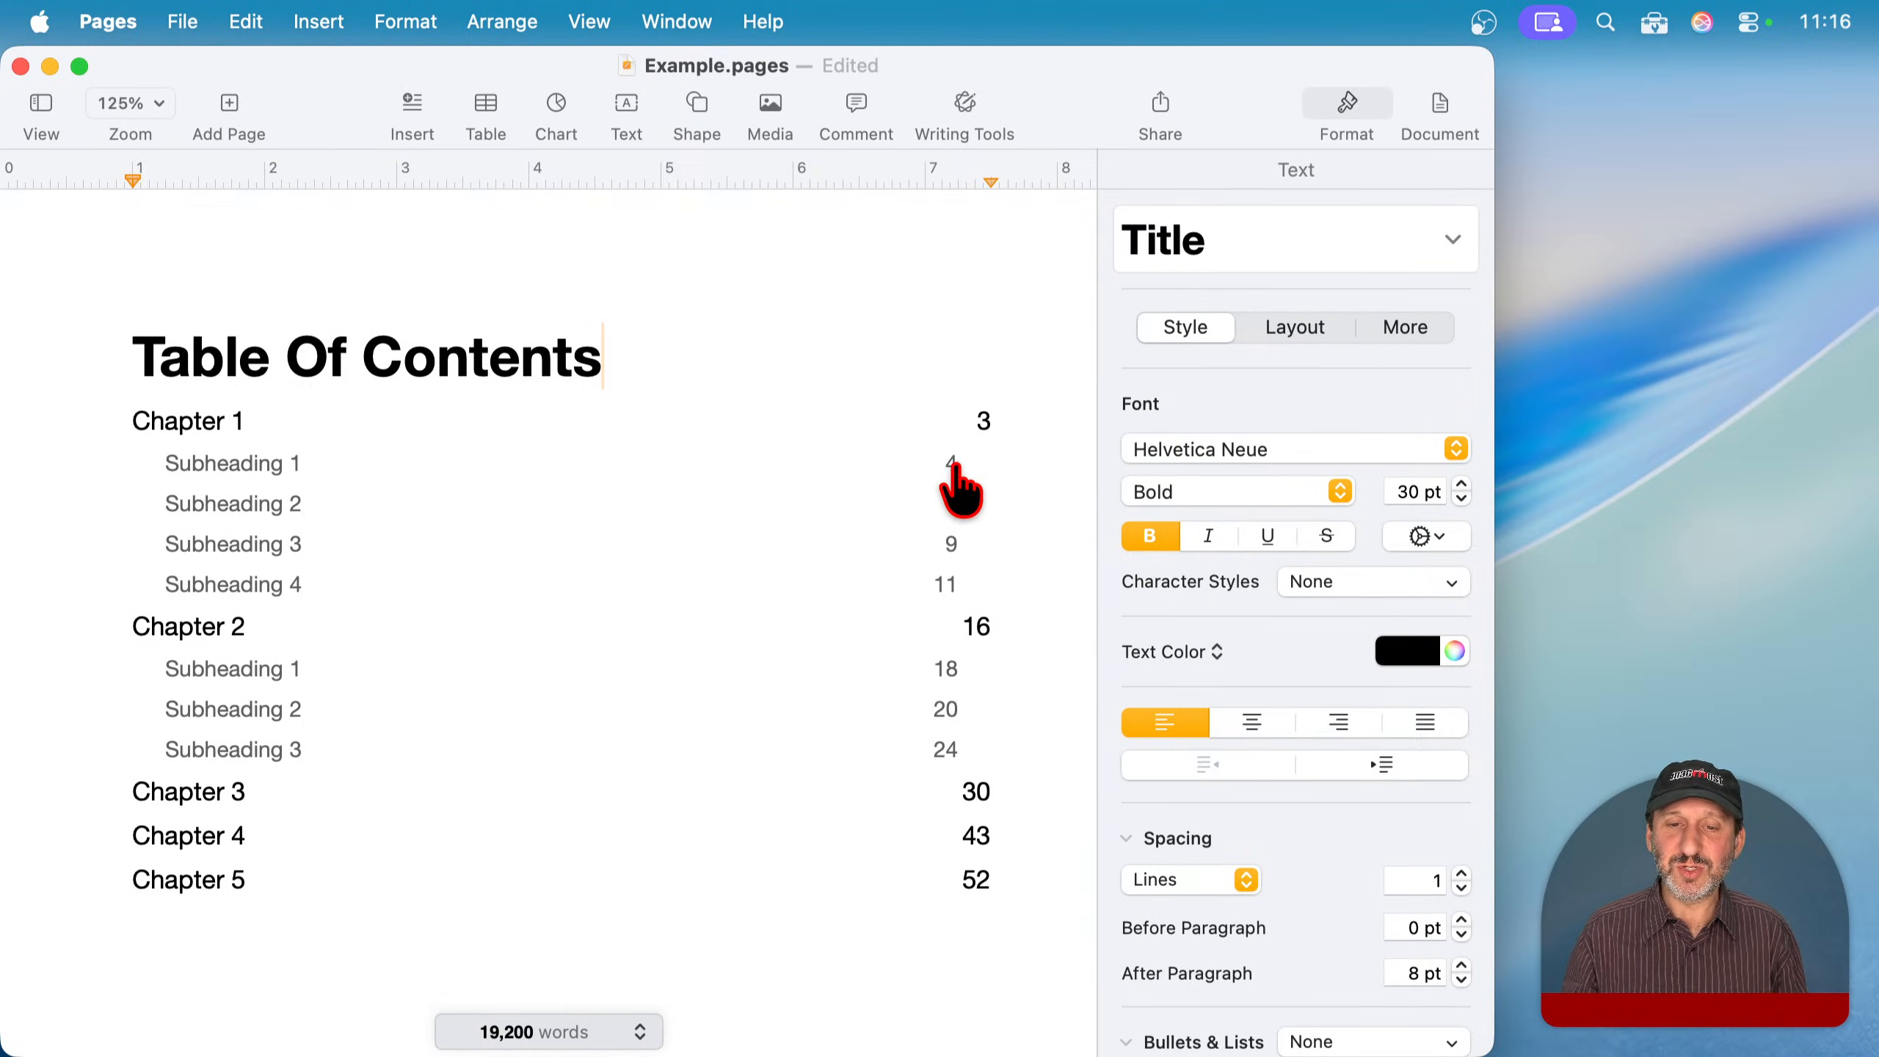
- Make the chapter entries in the table of contents bold
left_click(989, 424)
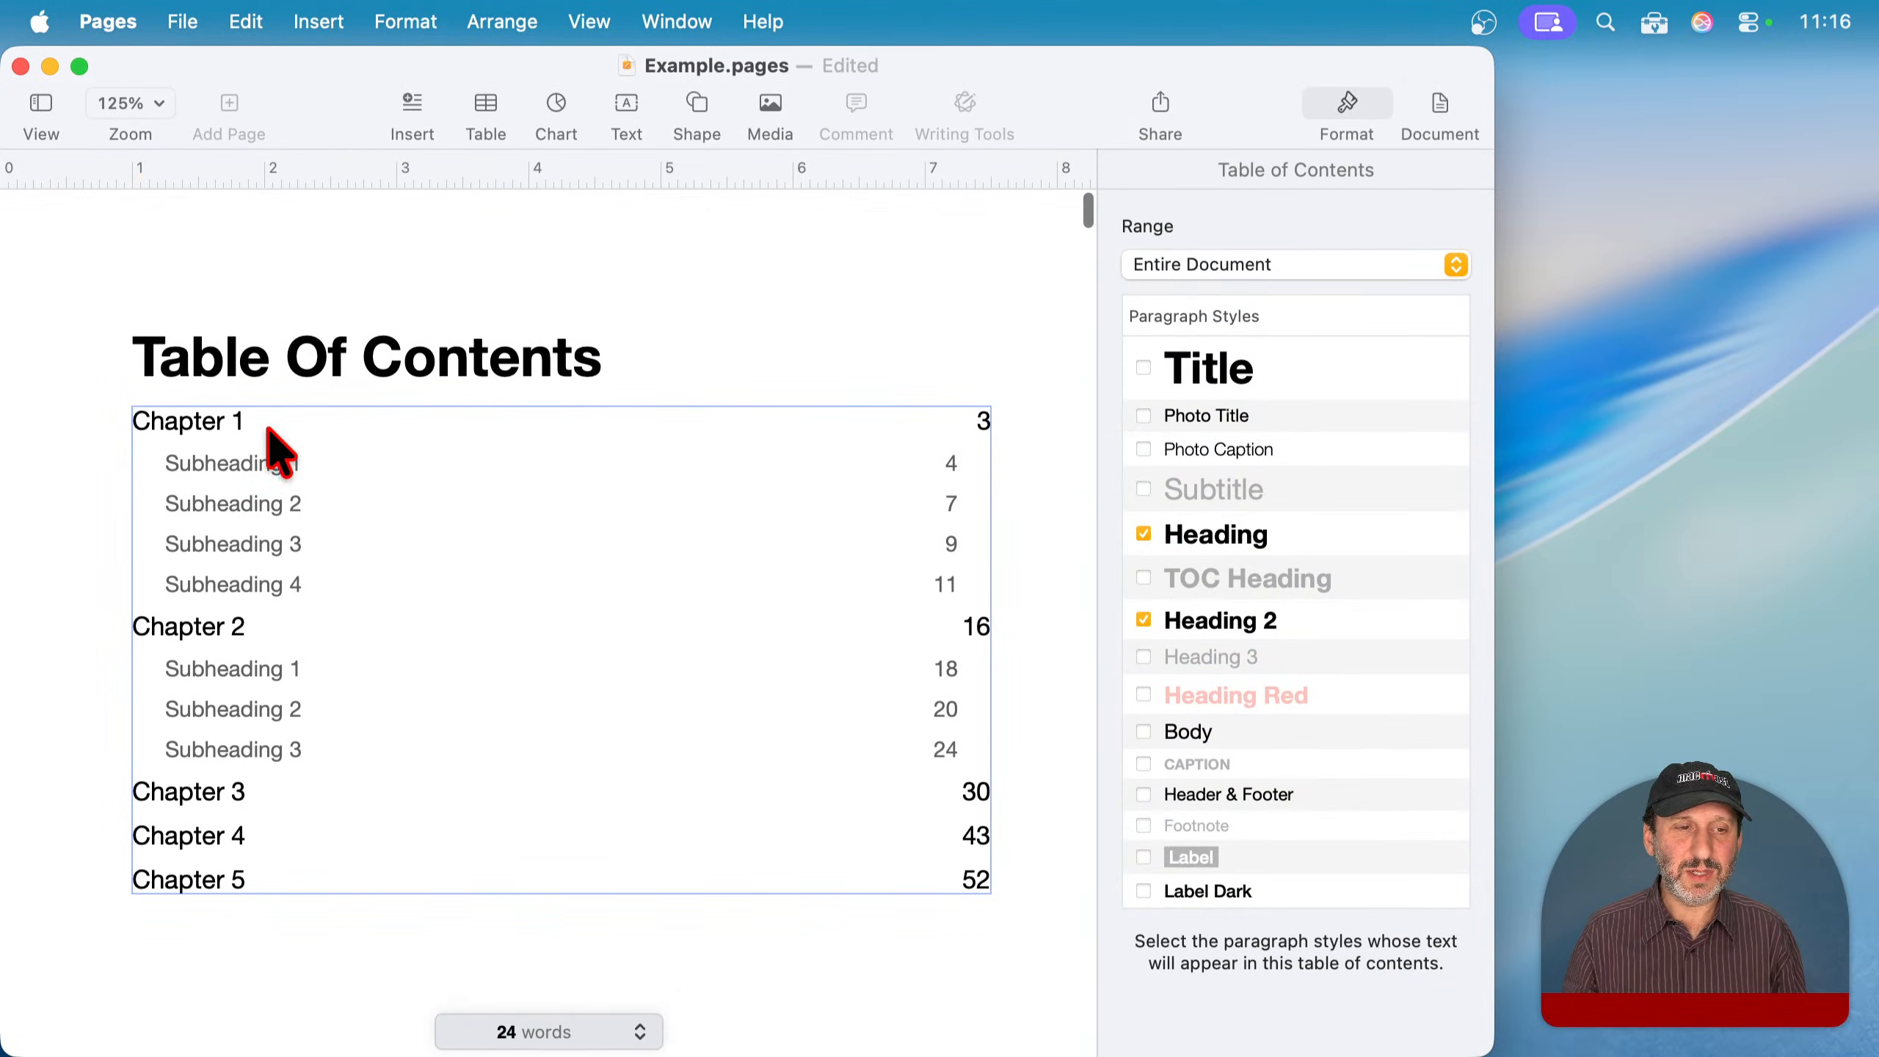
left_click(194, 420)
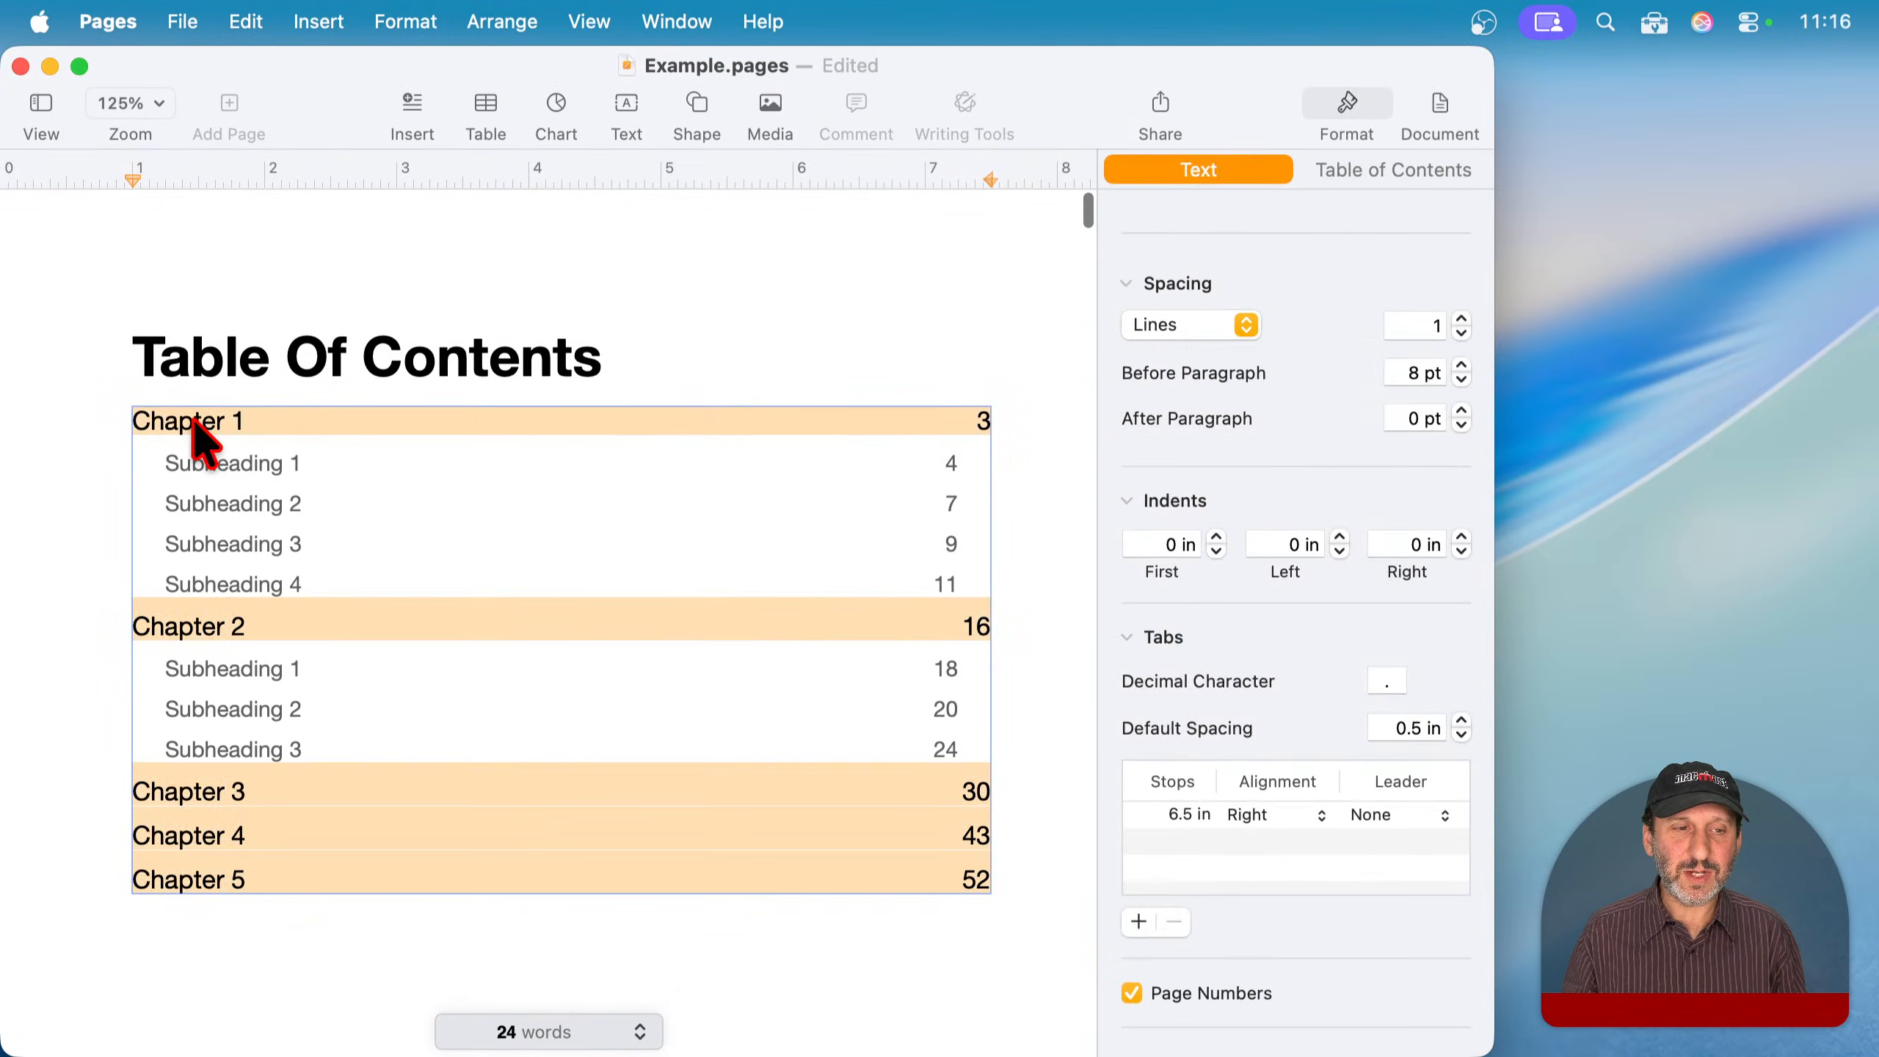
scroll(1283, 267, "up", 10)
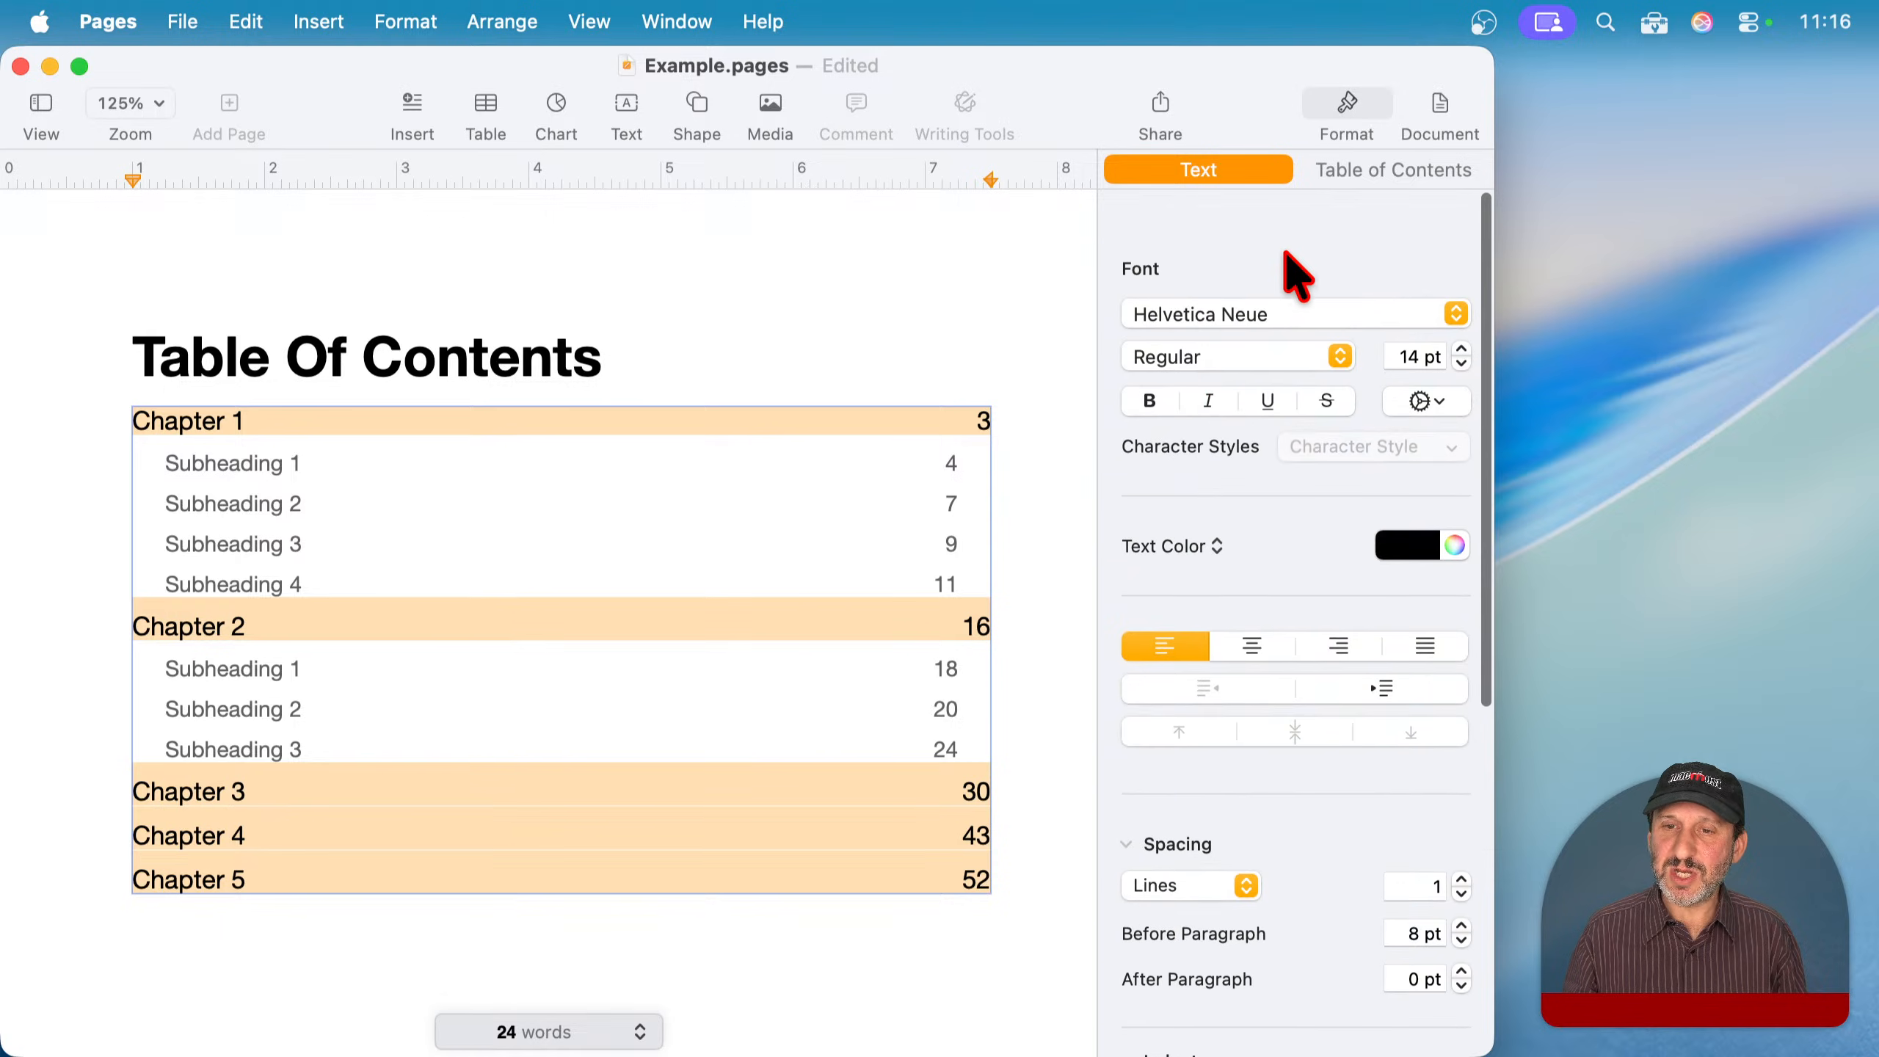
left_click(1145, 367)
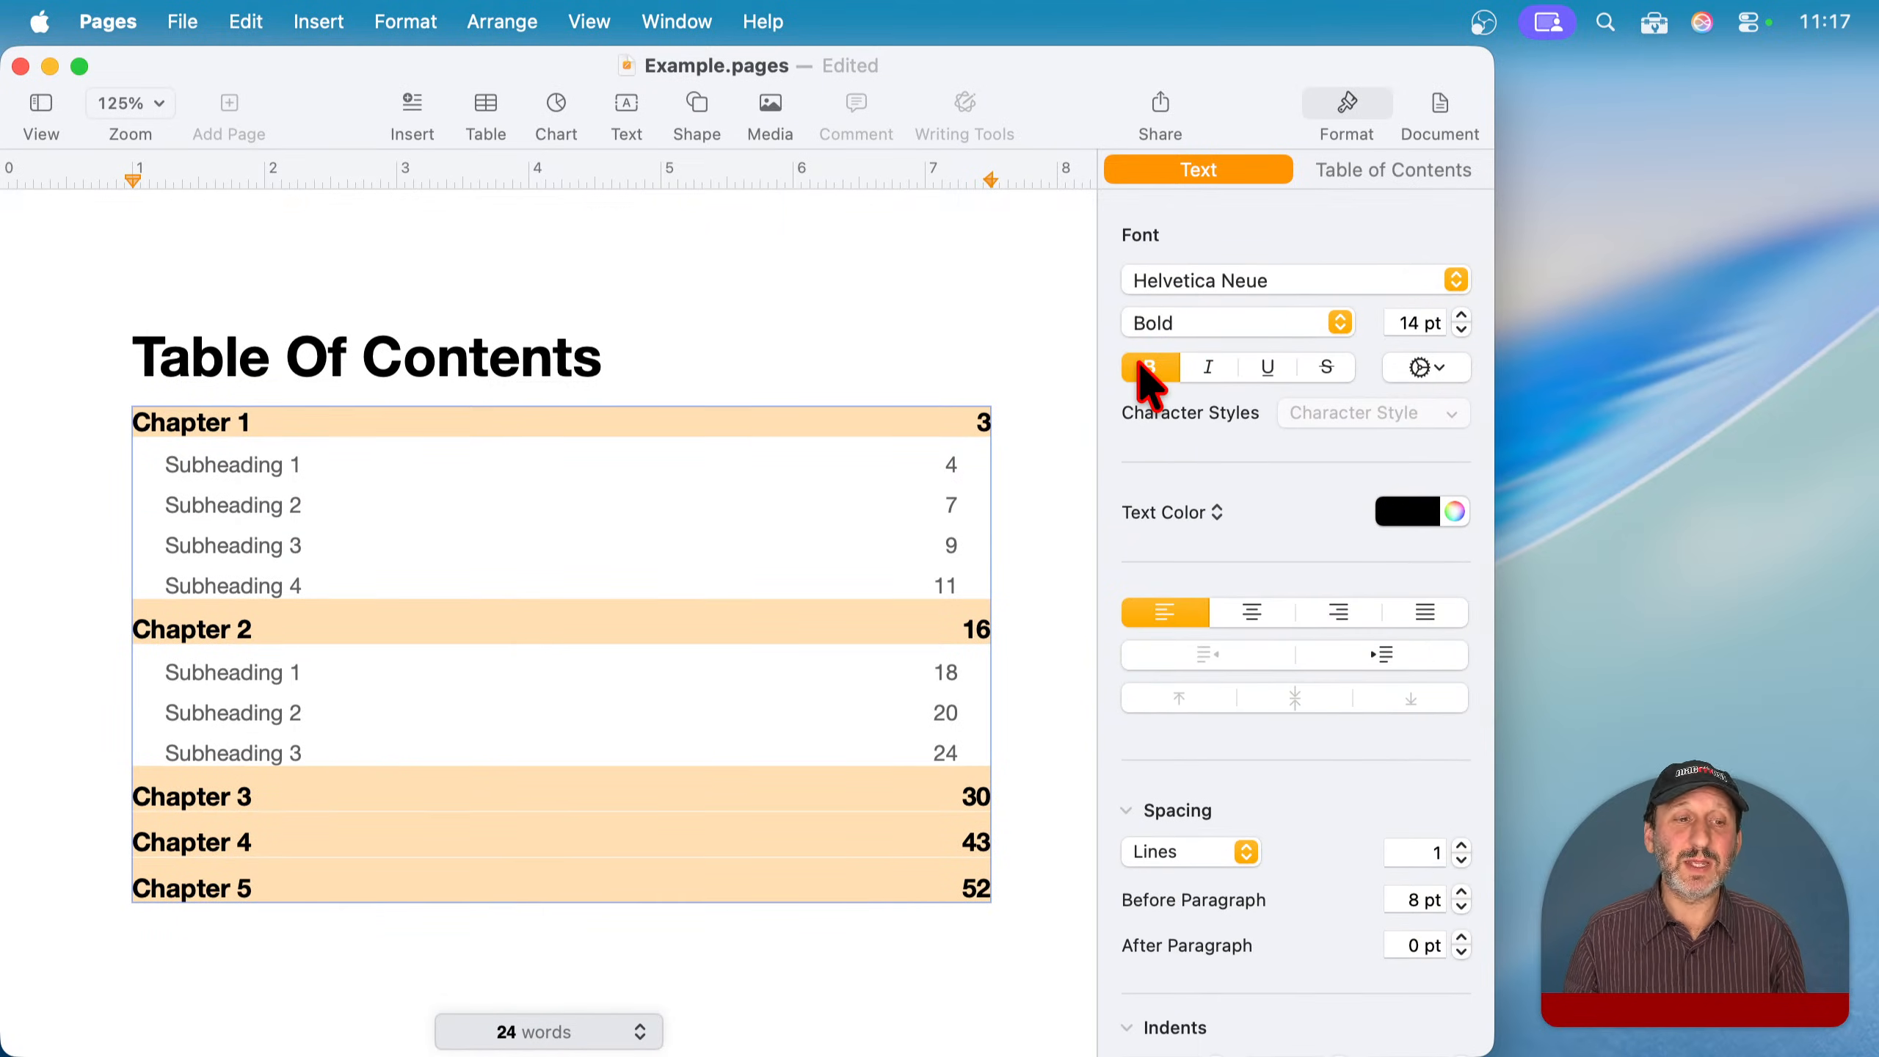
left_click(1011, 464)
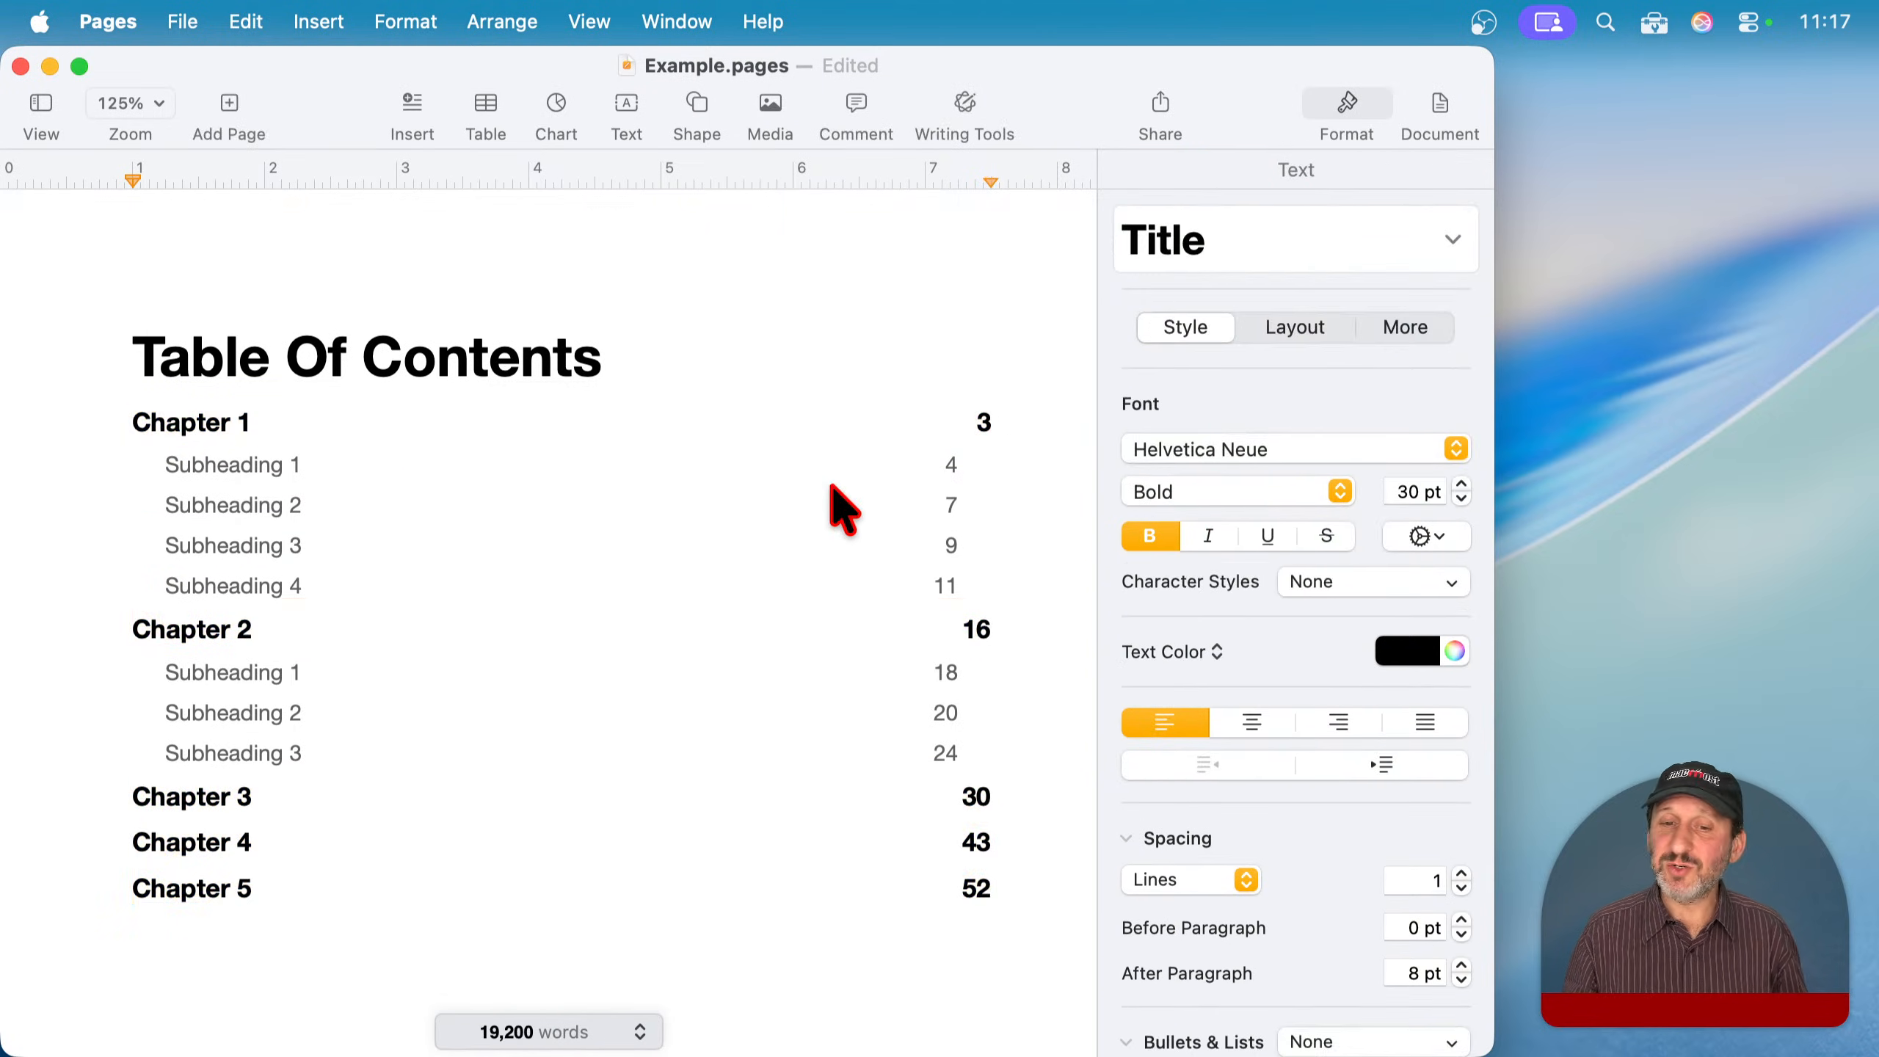
- Turn off page numbers for the subheading entries in the table of contents and turn them back on
left_click(405, 475)
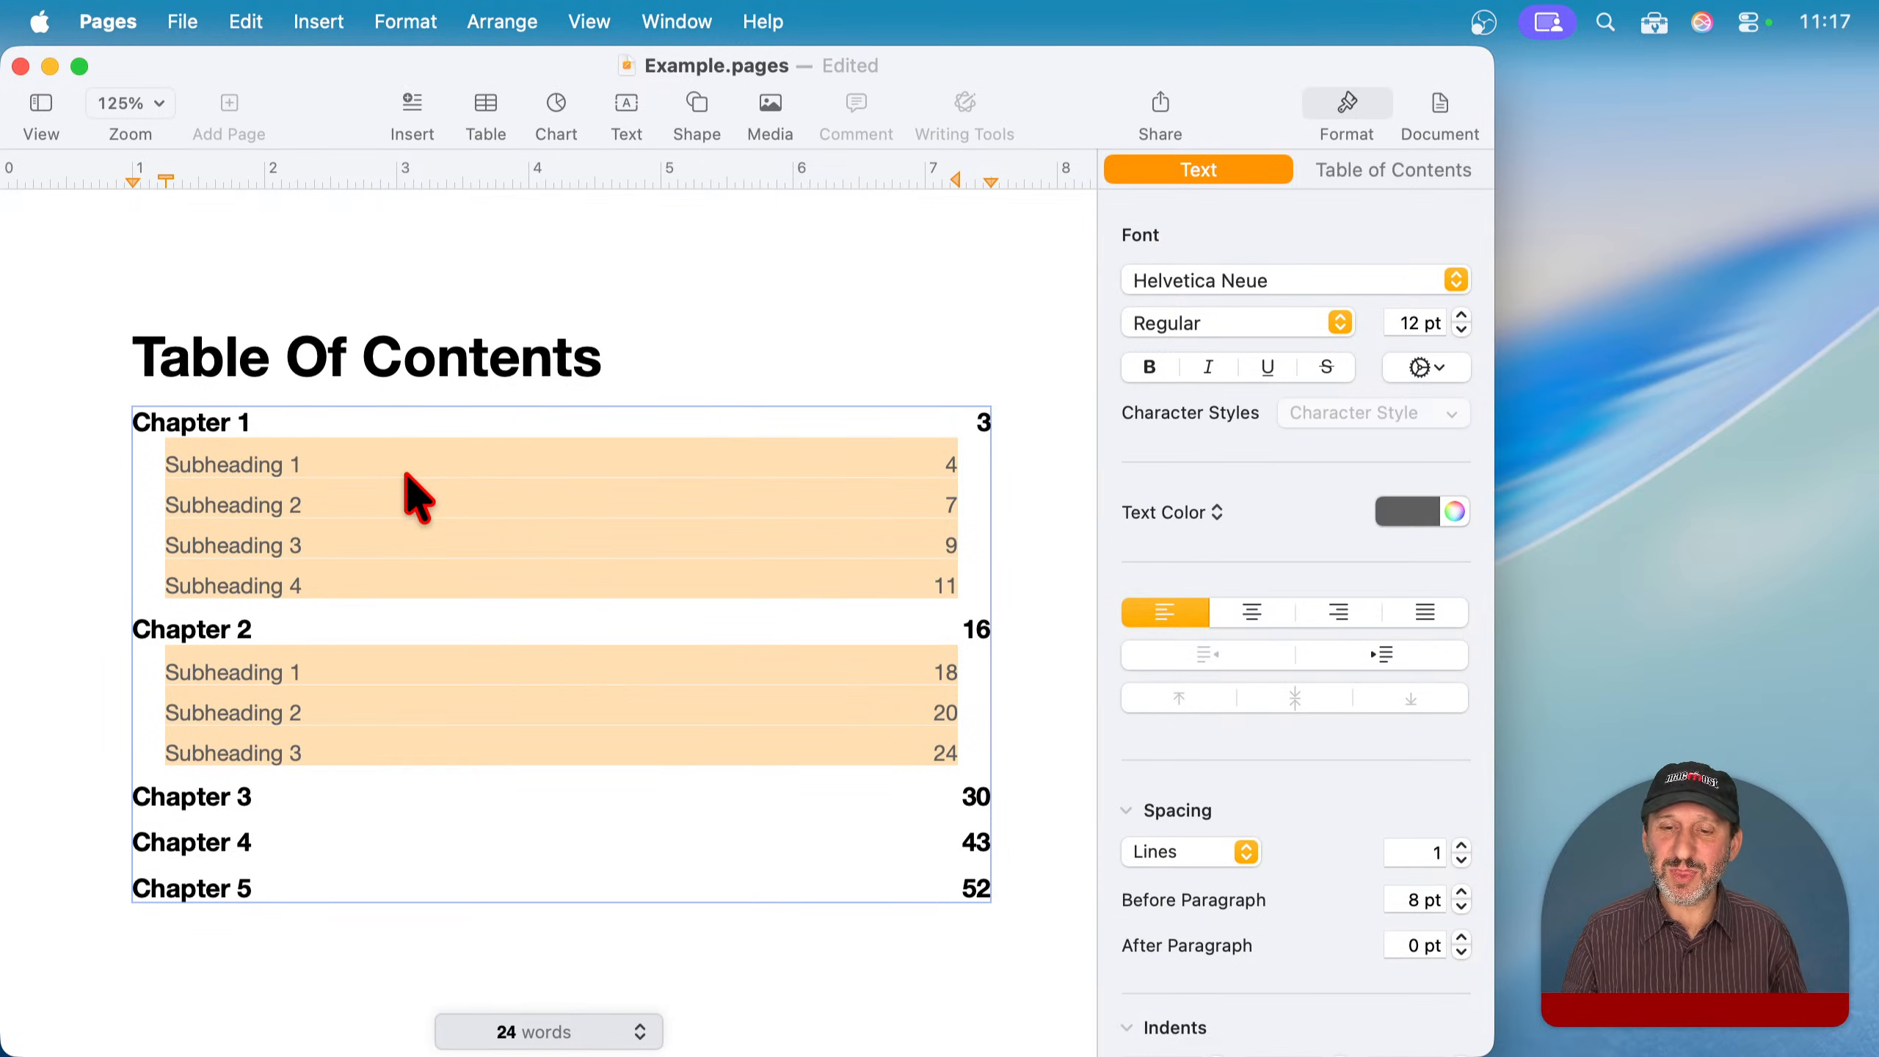
scroll(1266, 458, "down", 8)
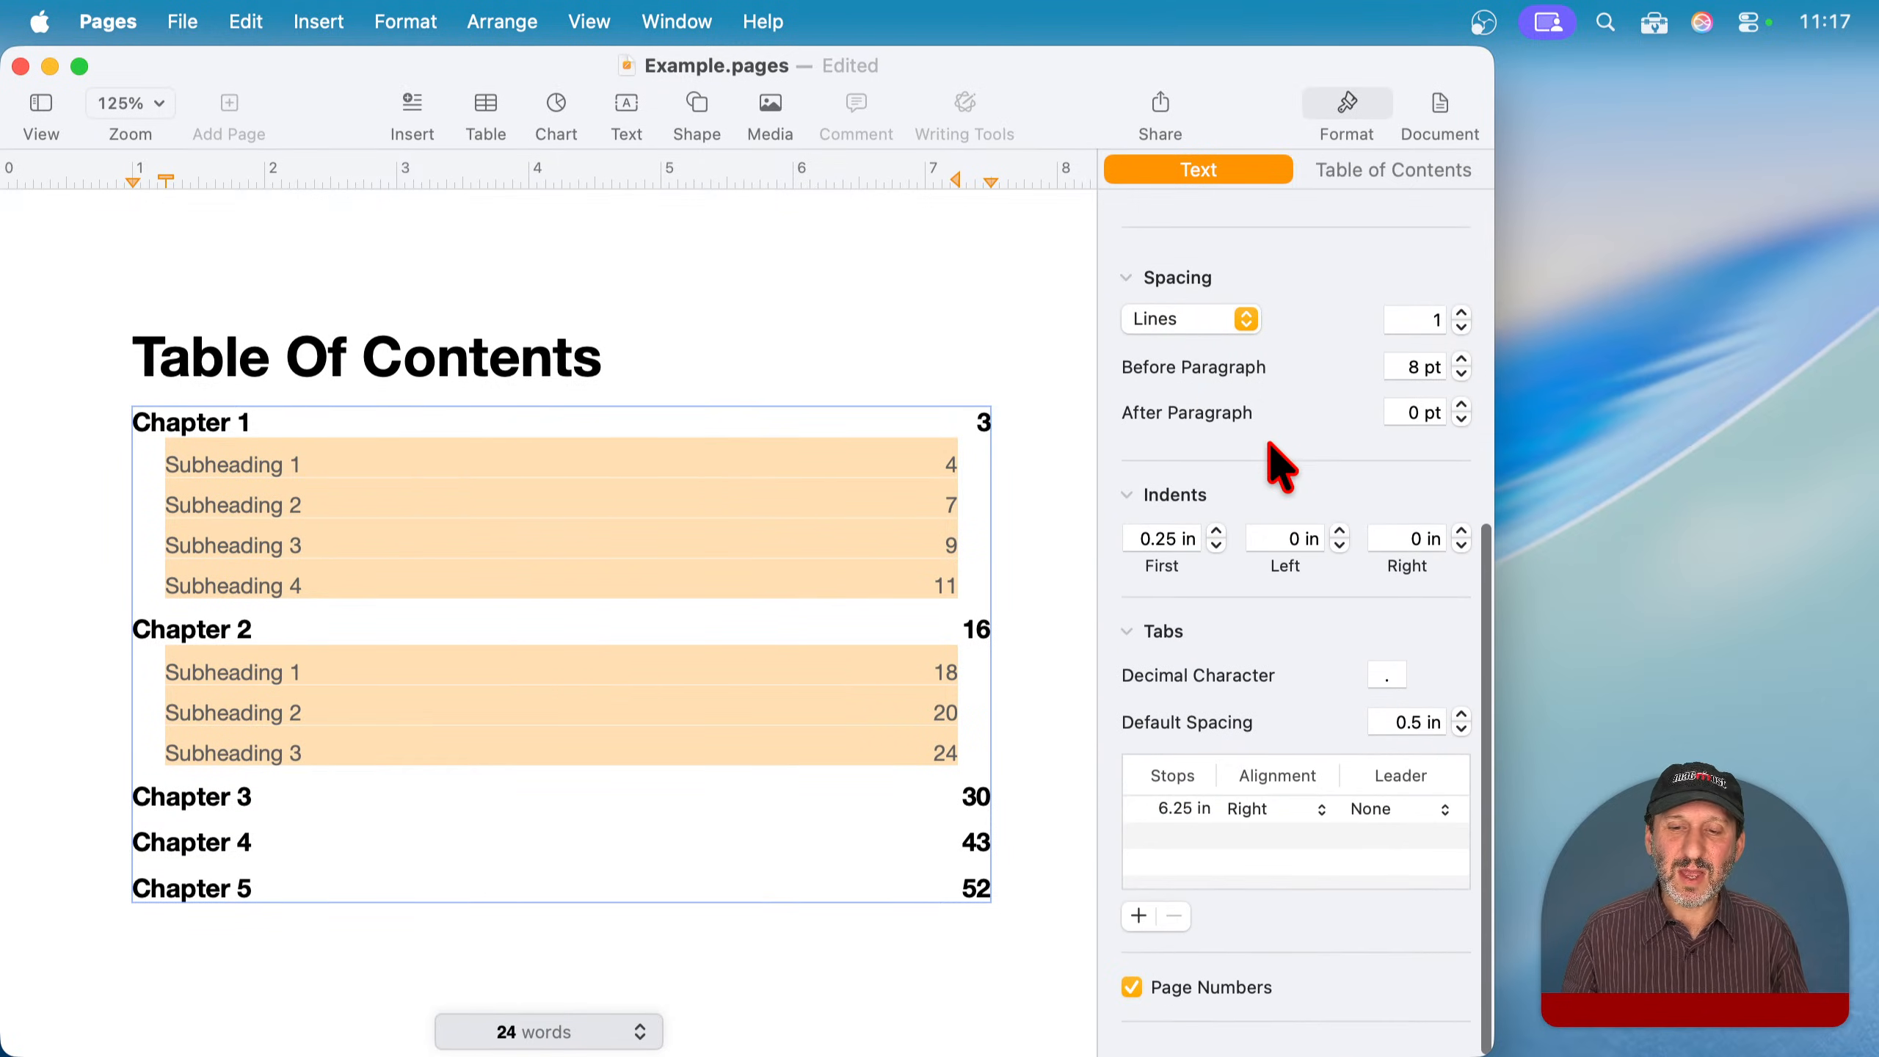
left_click(1132, 993)
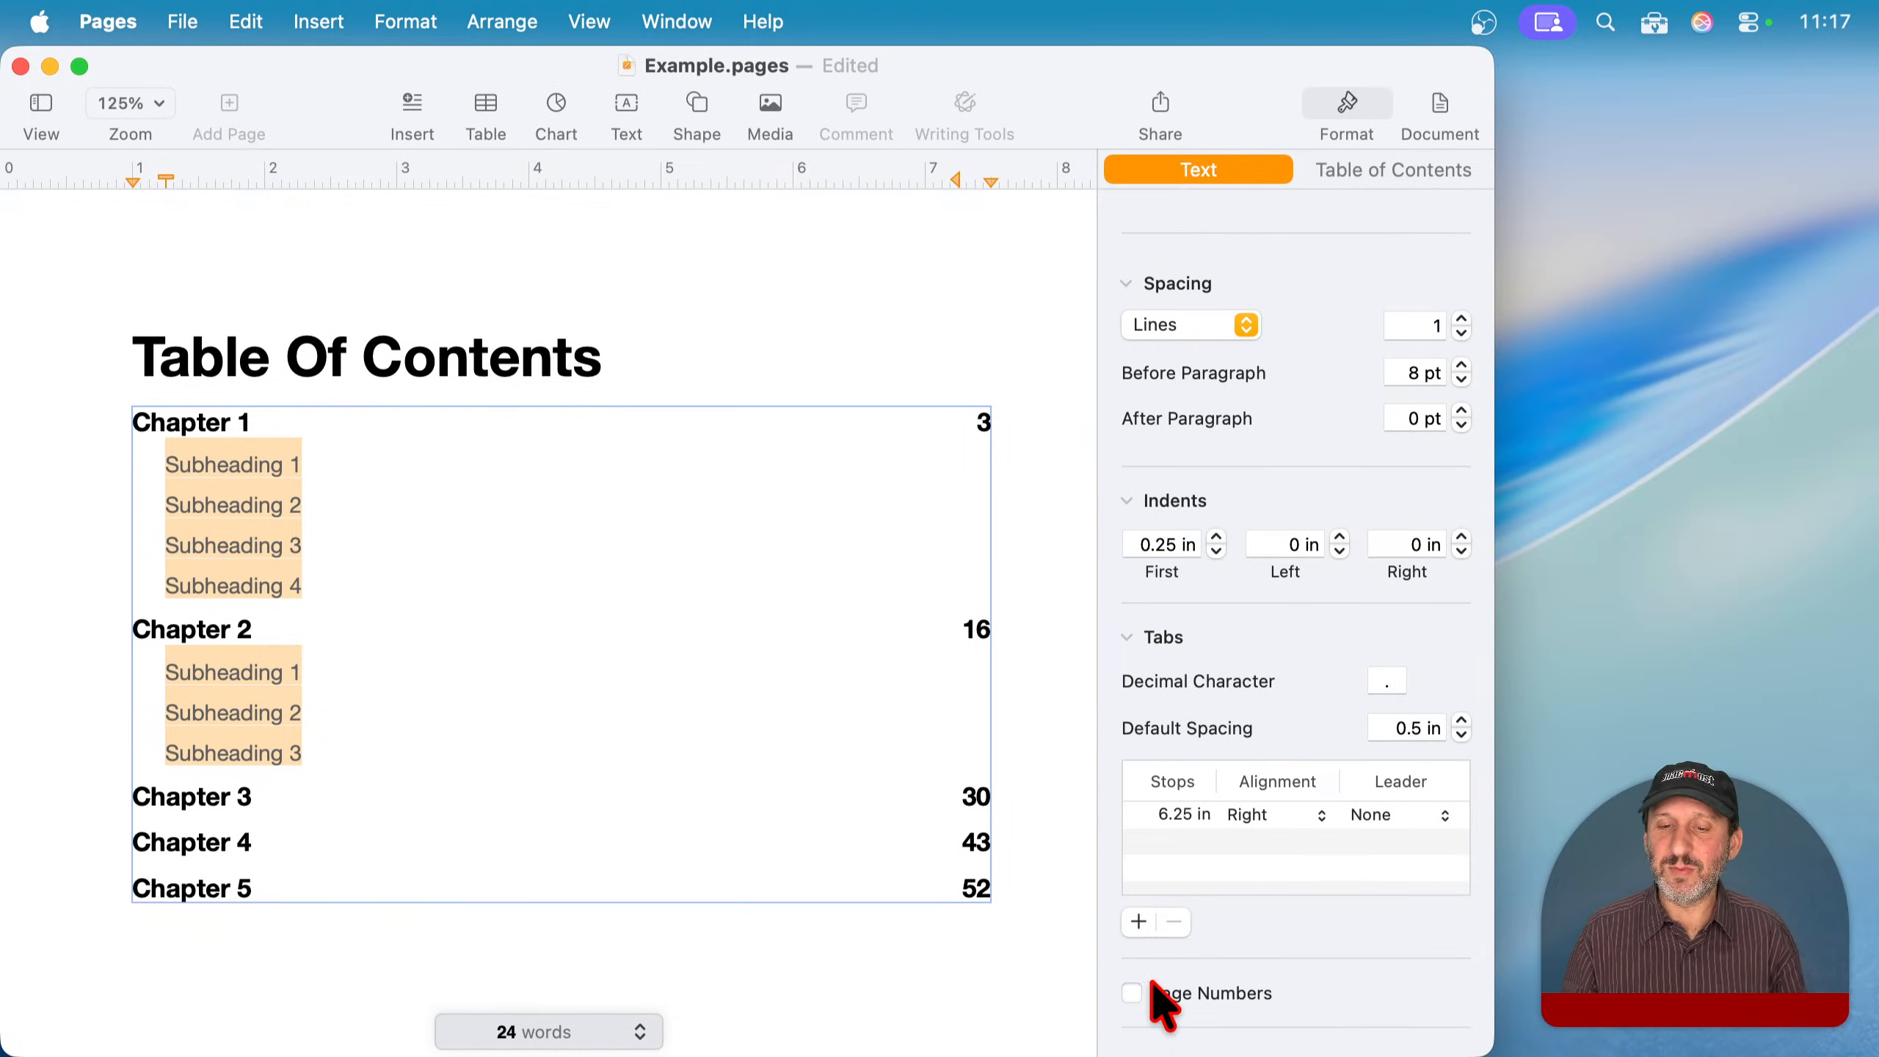
left_click(1131, 993)
scroll(851, 638, "up", 2)
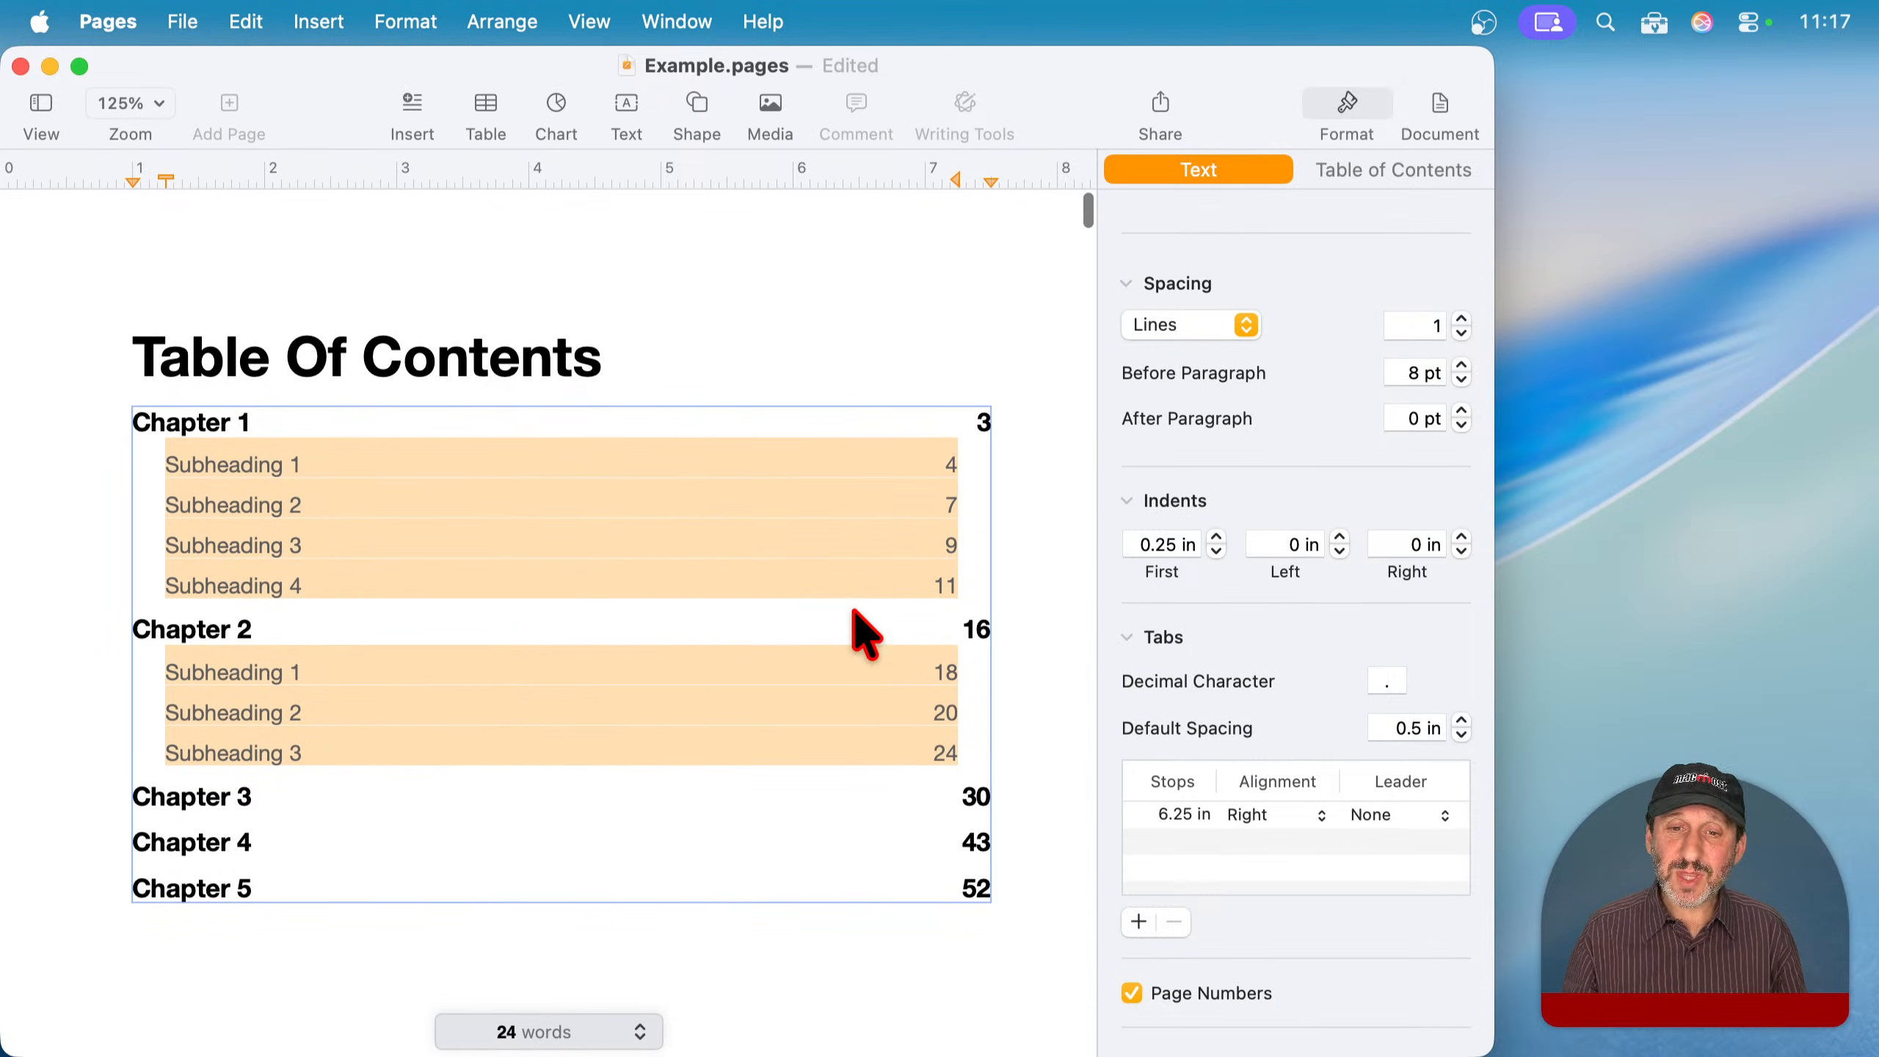
- Add a dotted leader to the 6.5 in tab stop of the chapter entries in the table of contents
left_click(216, 424)
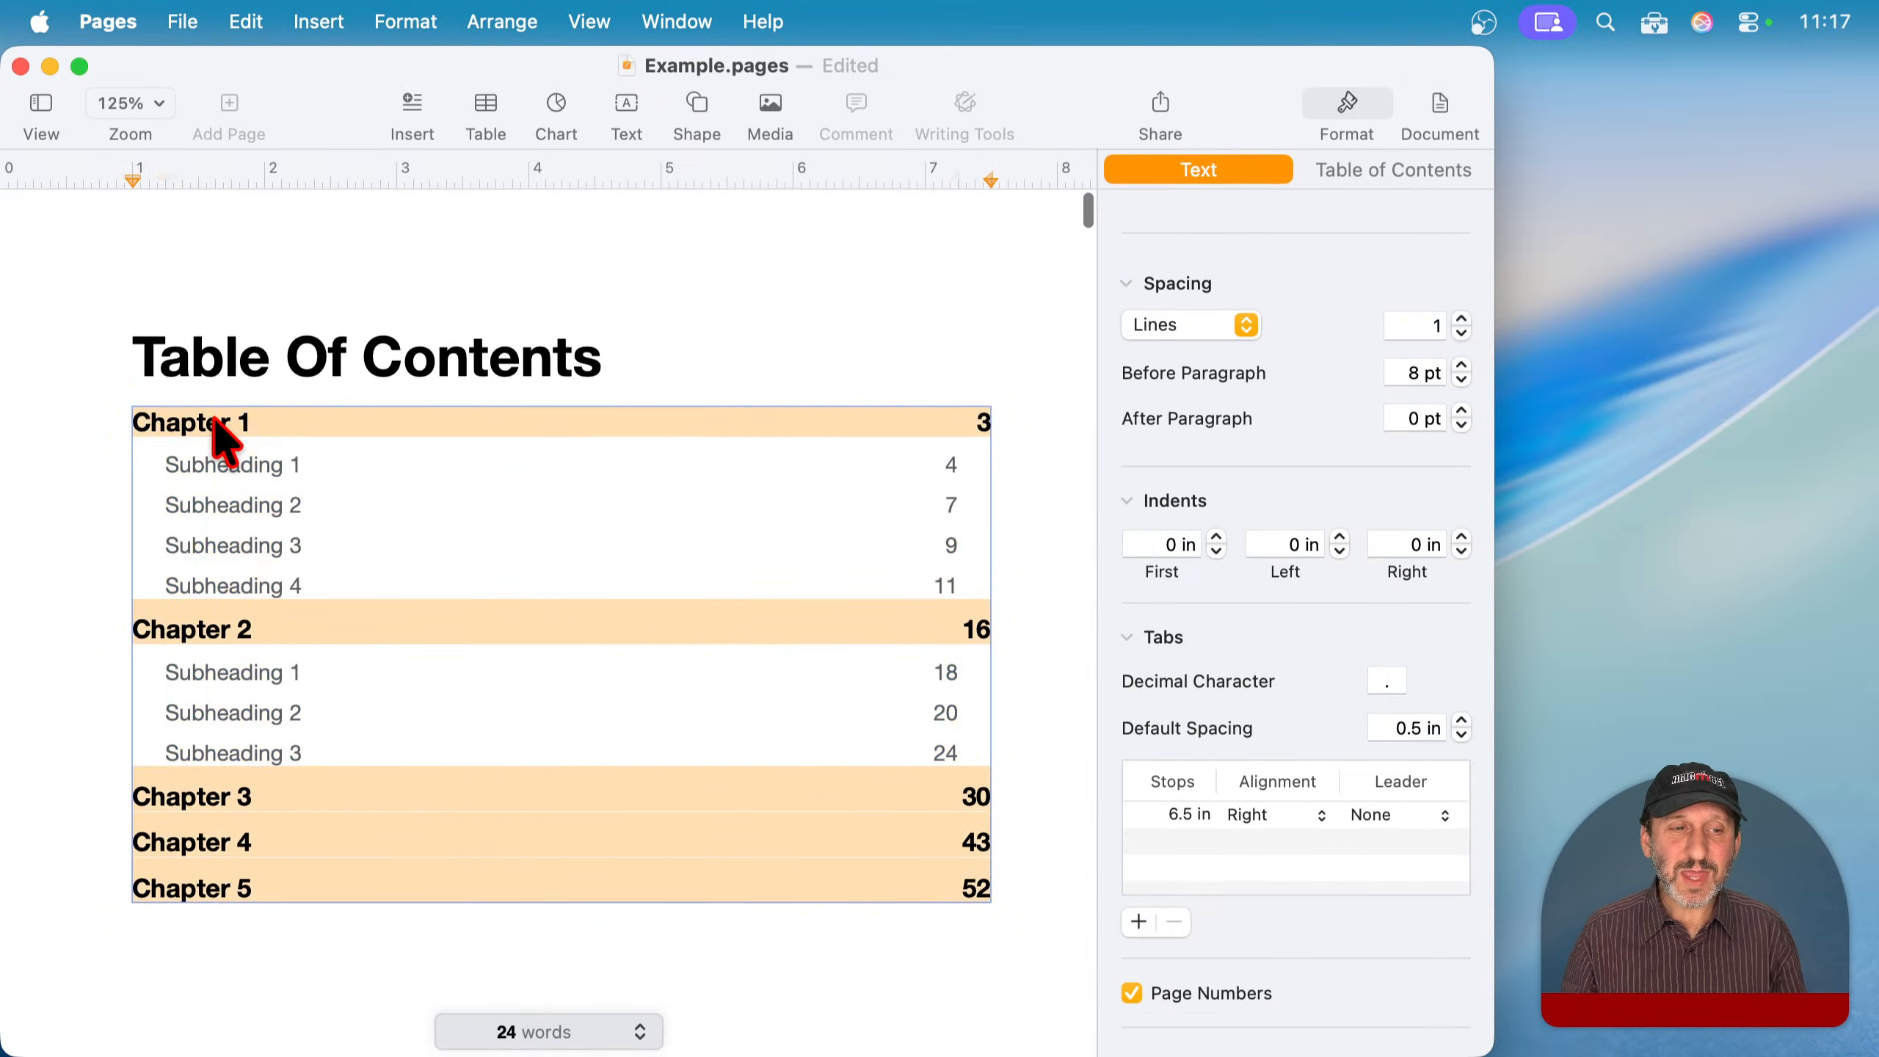
scroll(1301, 596, "down", 1)
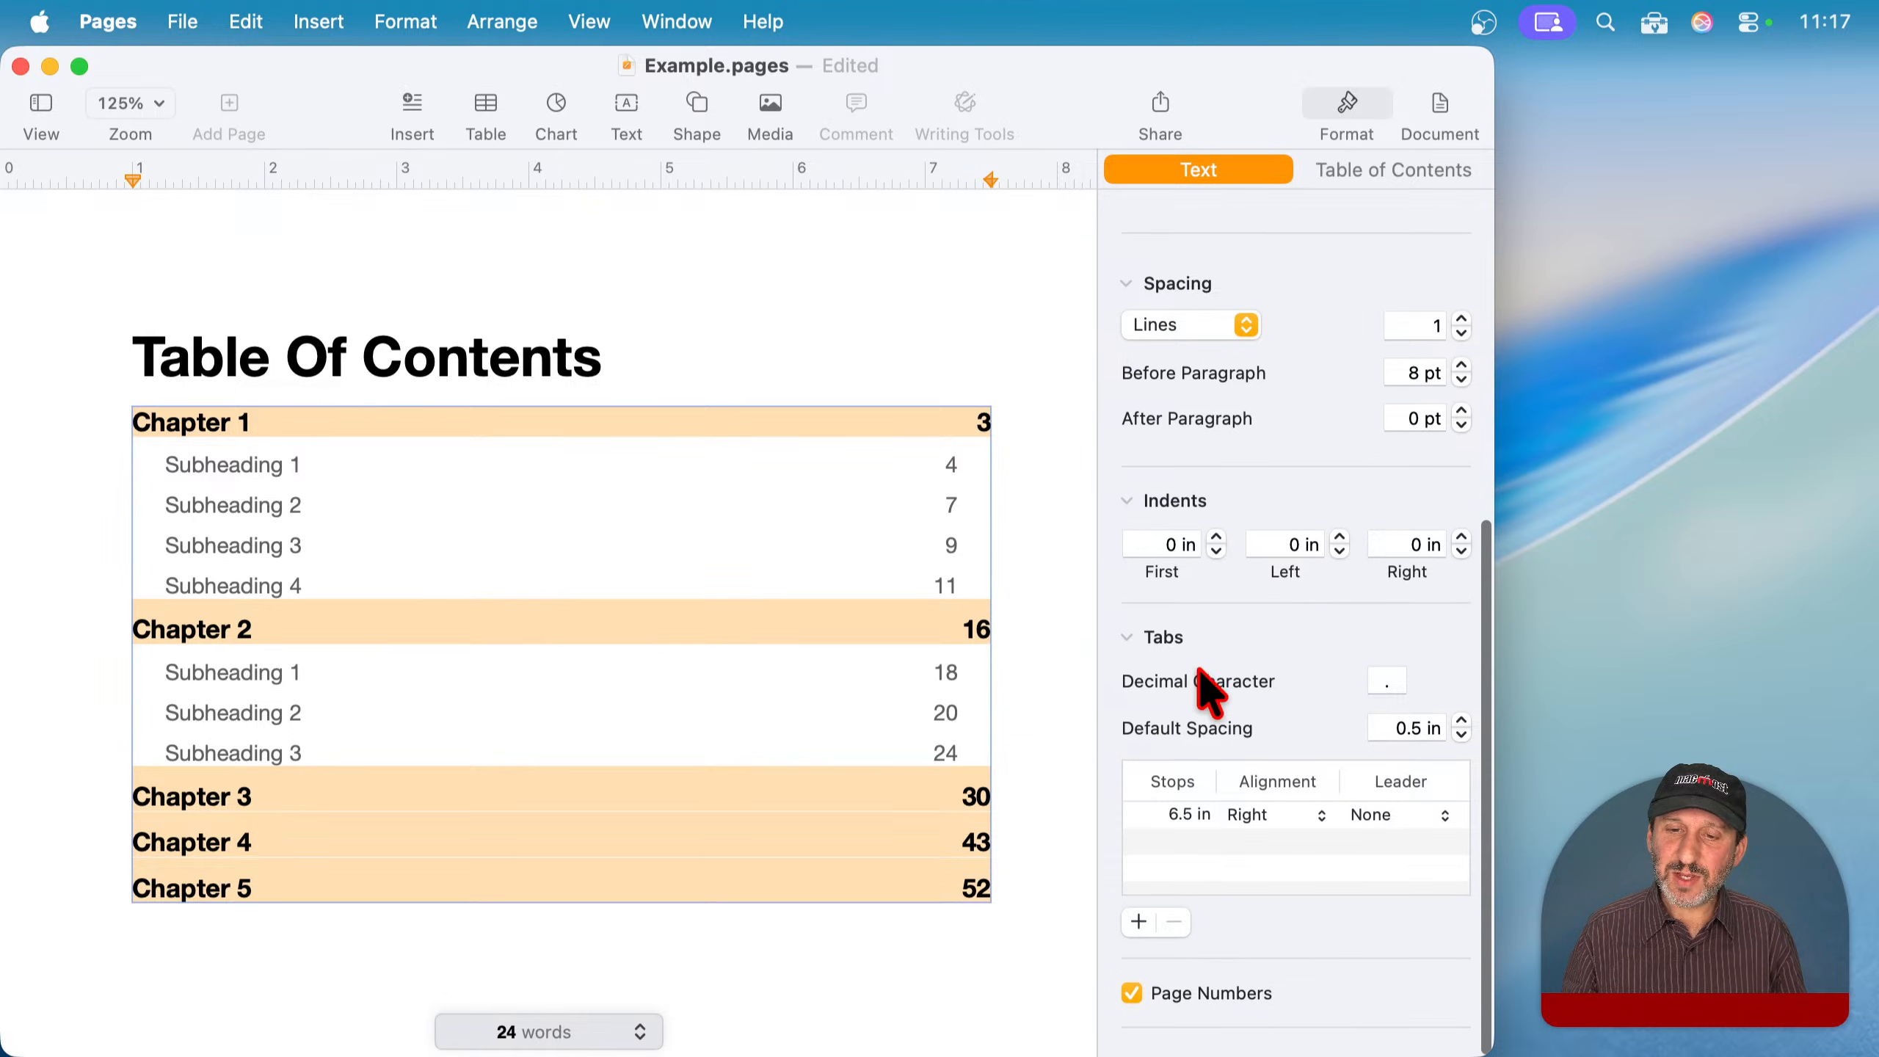
scroll(1139, 651, "up", 4)
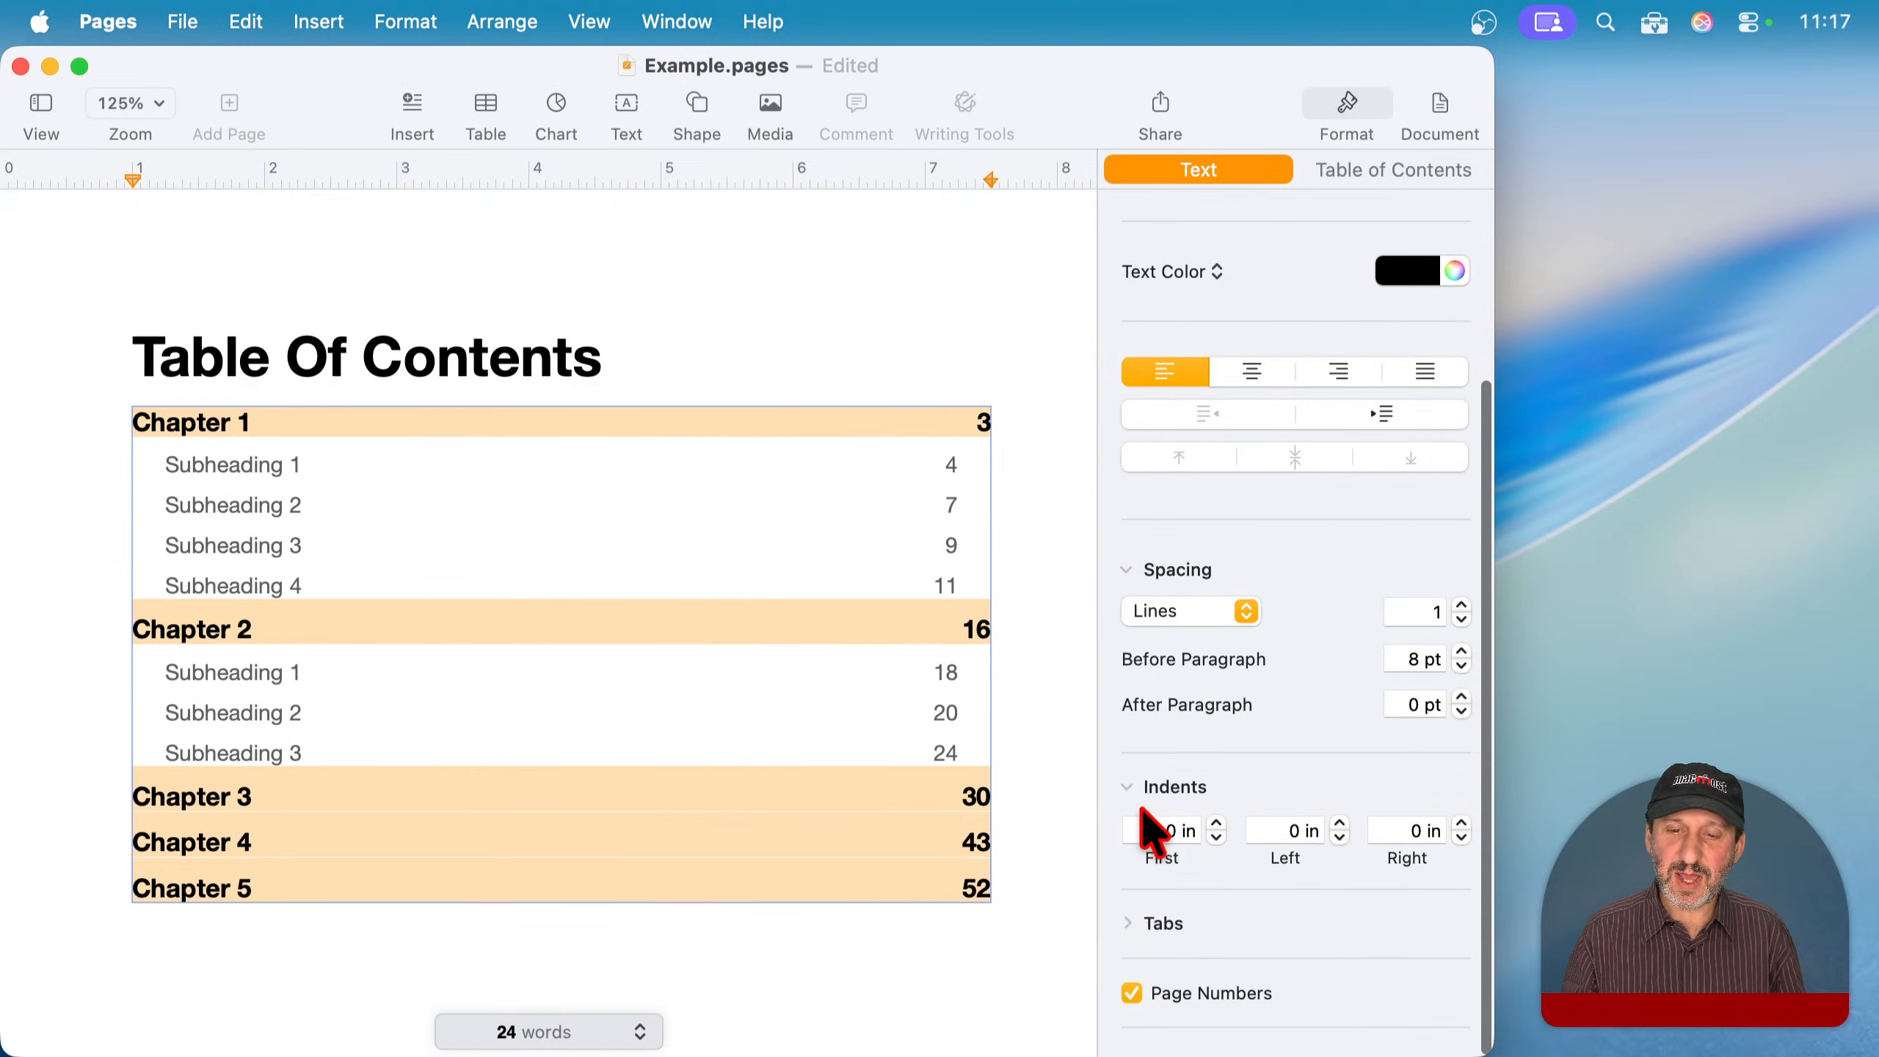
scroll(1177, 947, "down", 5)
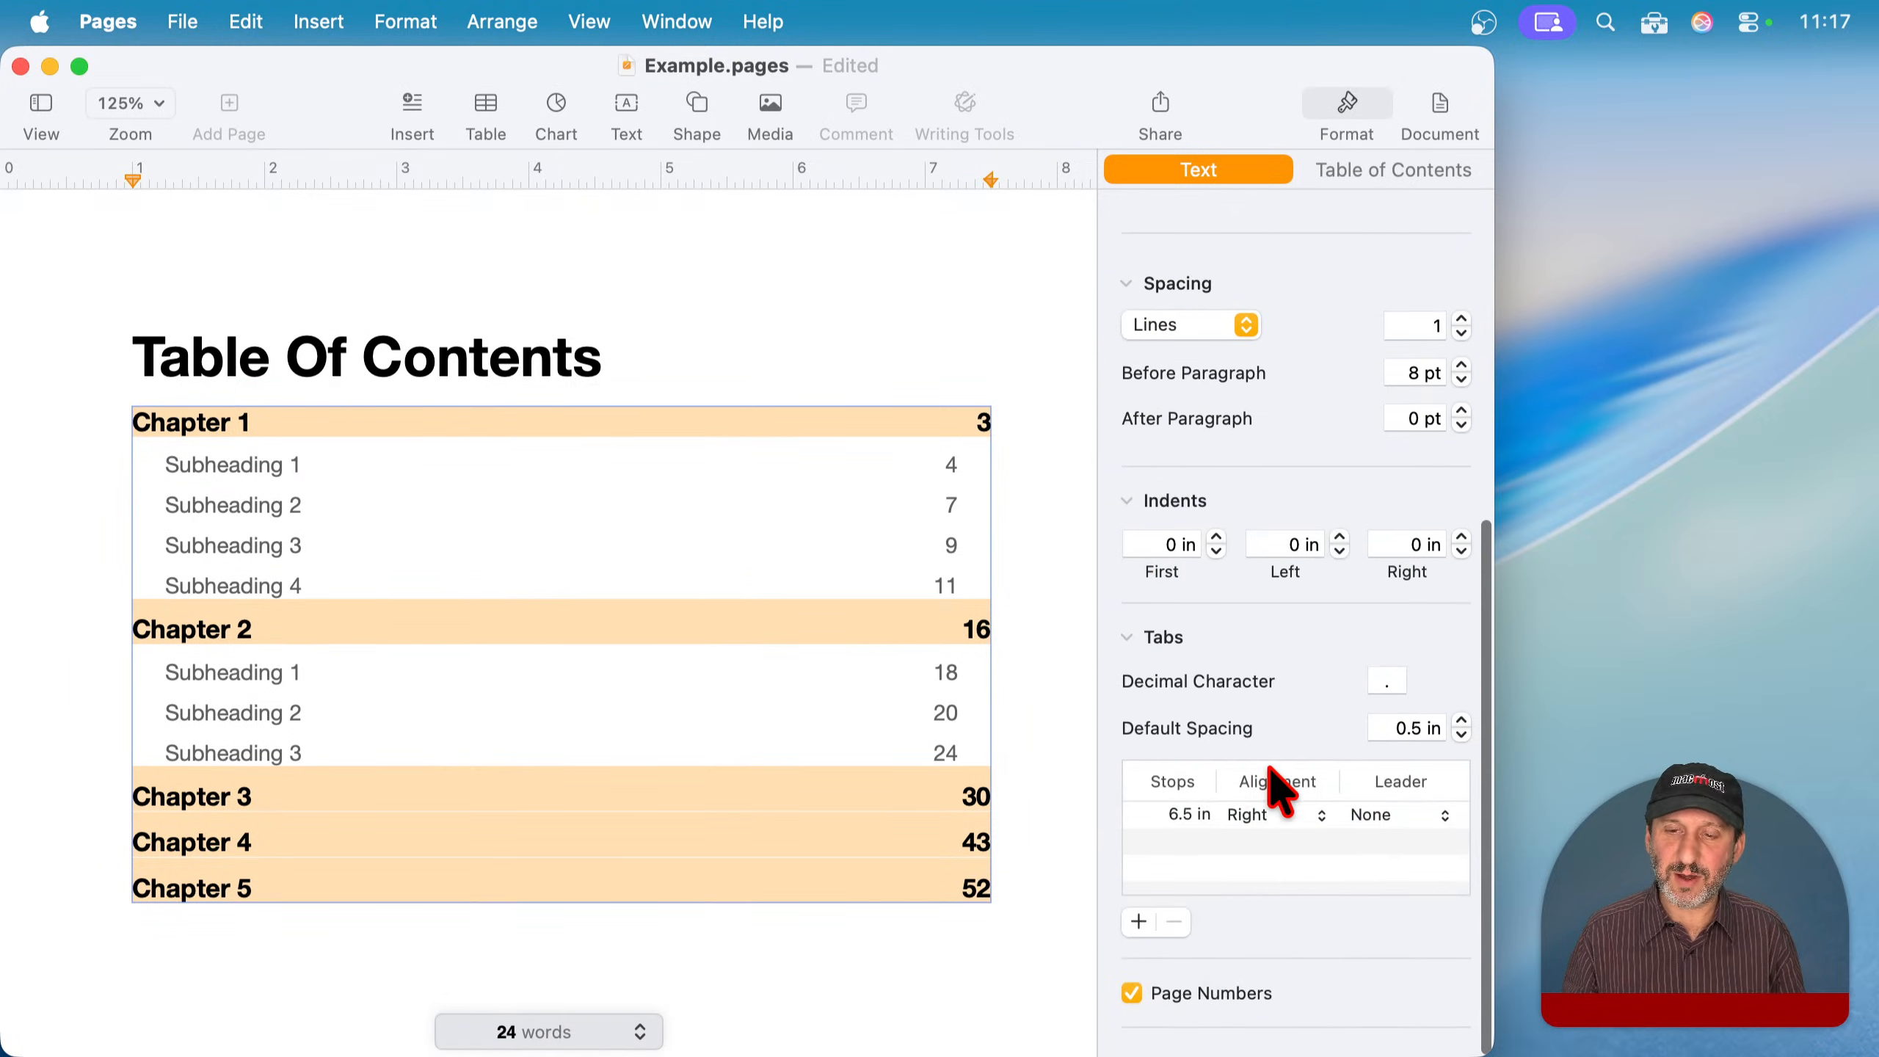
left_click(1171, 813)
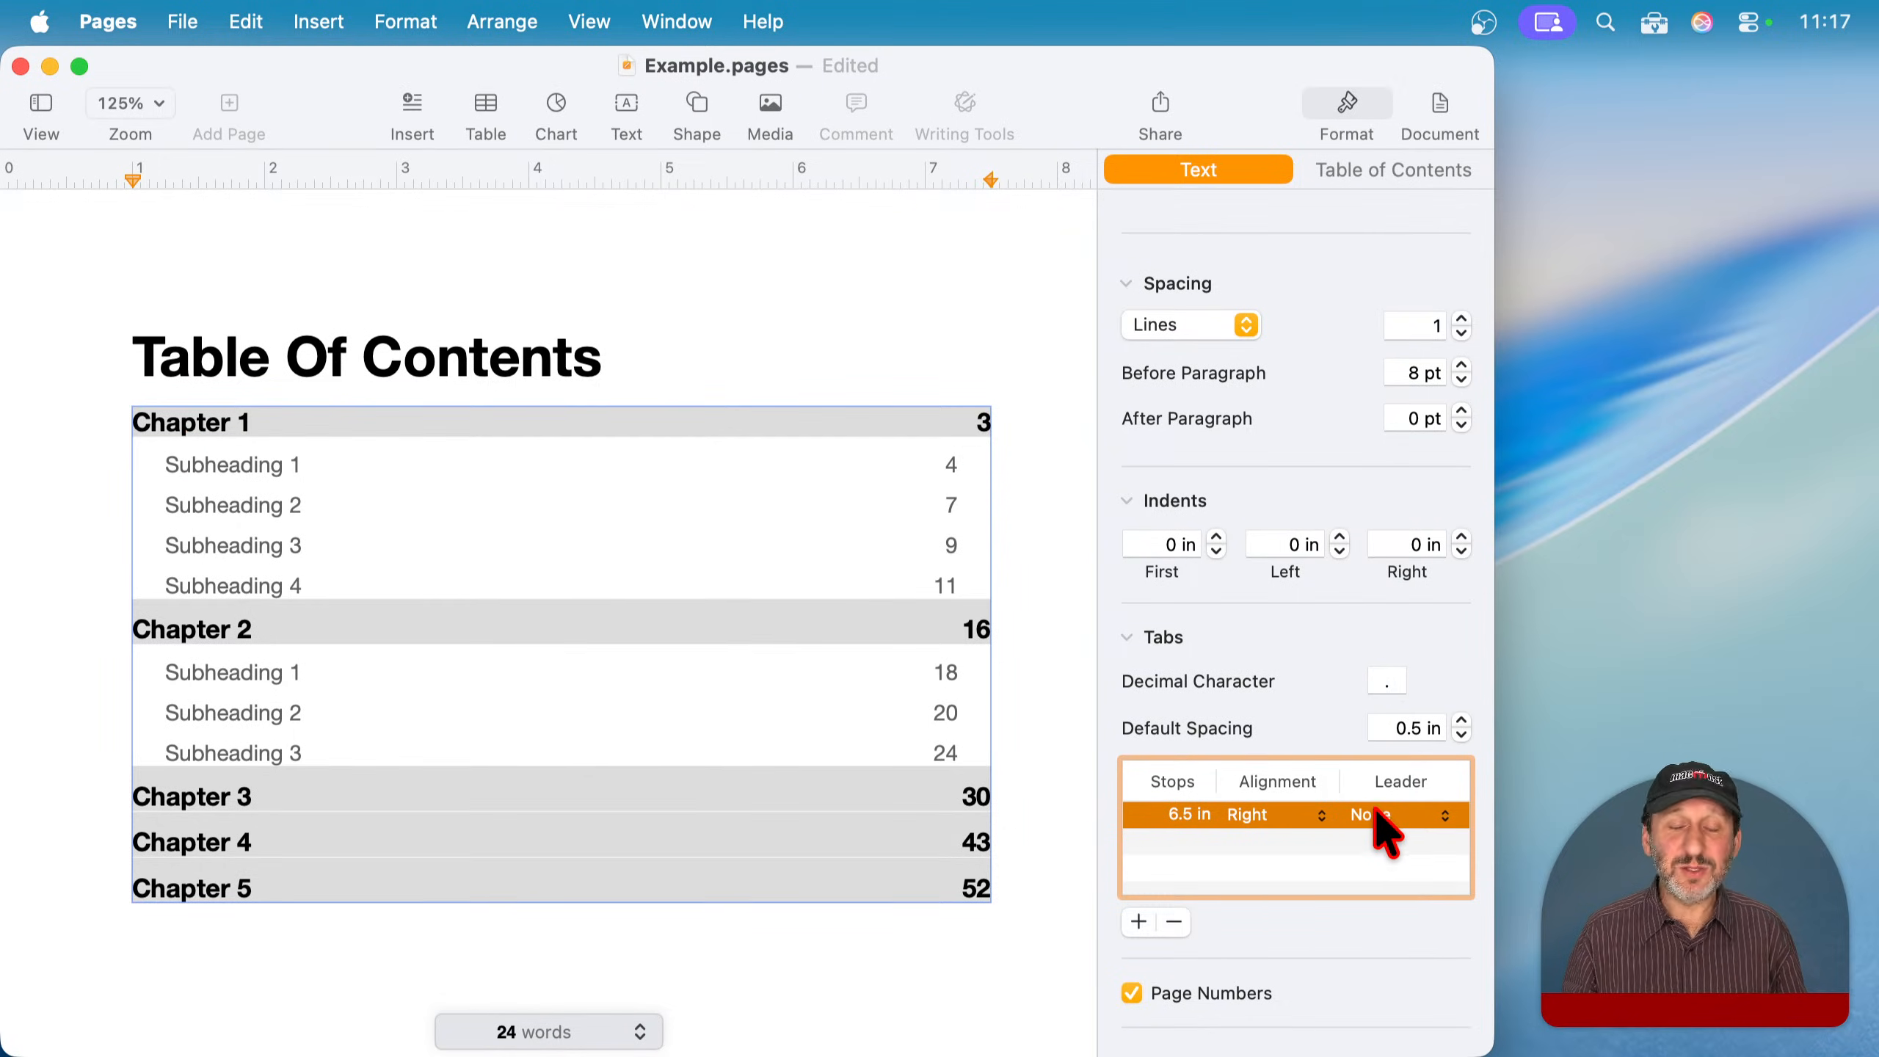
left_click(1443, 816)
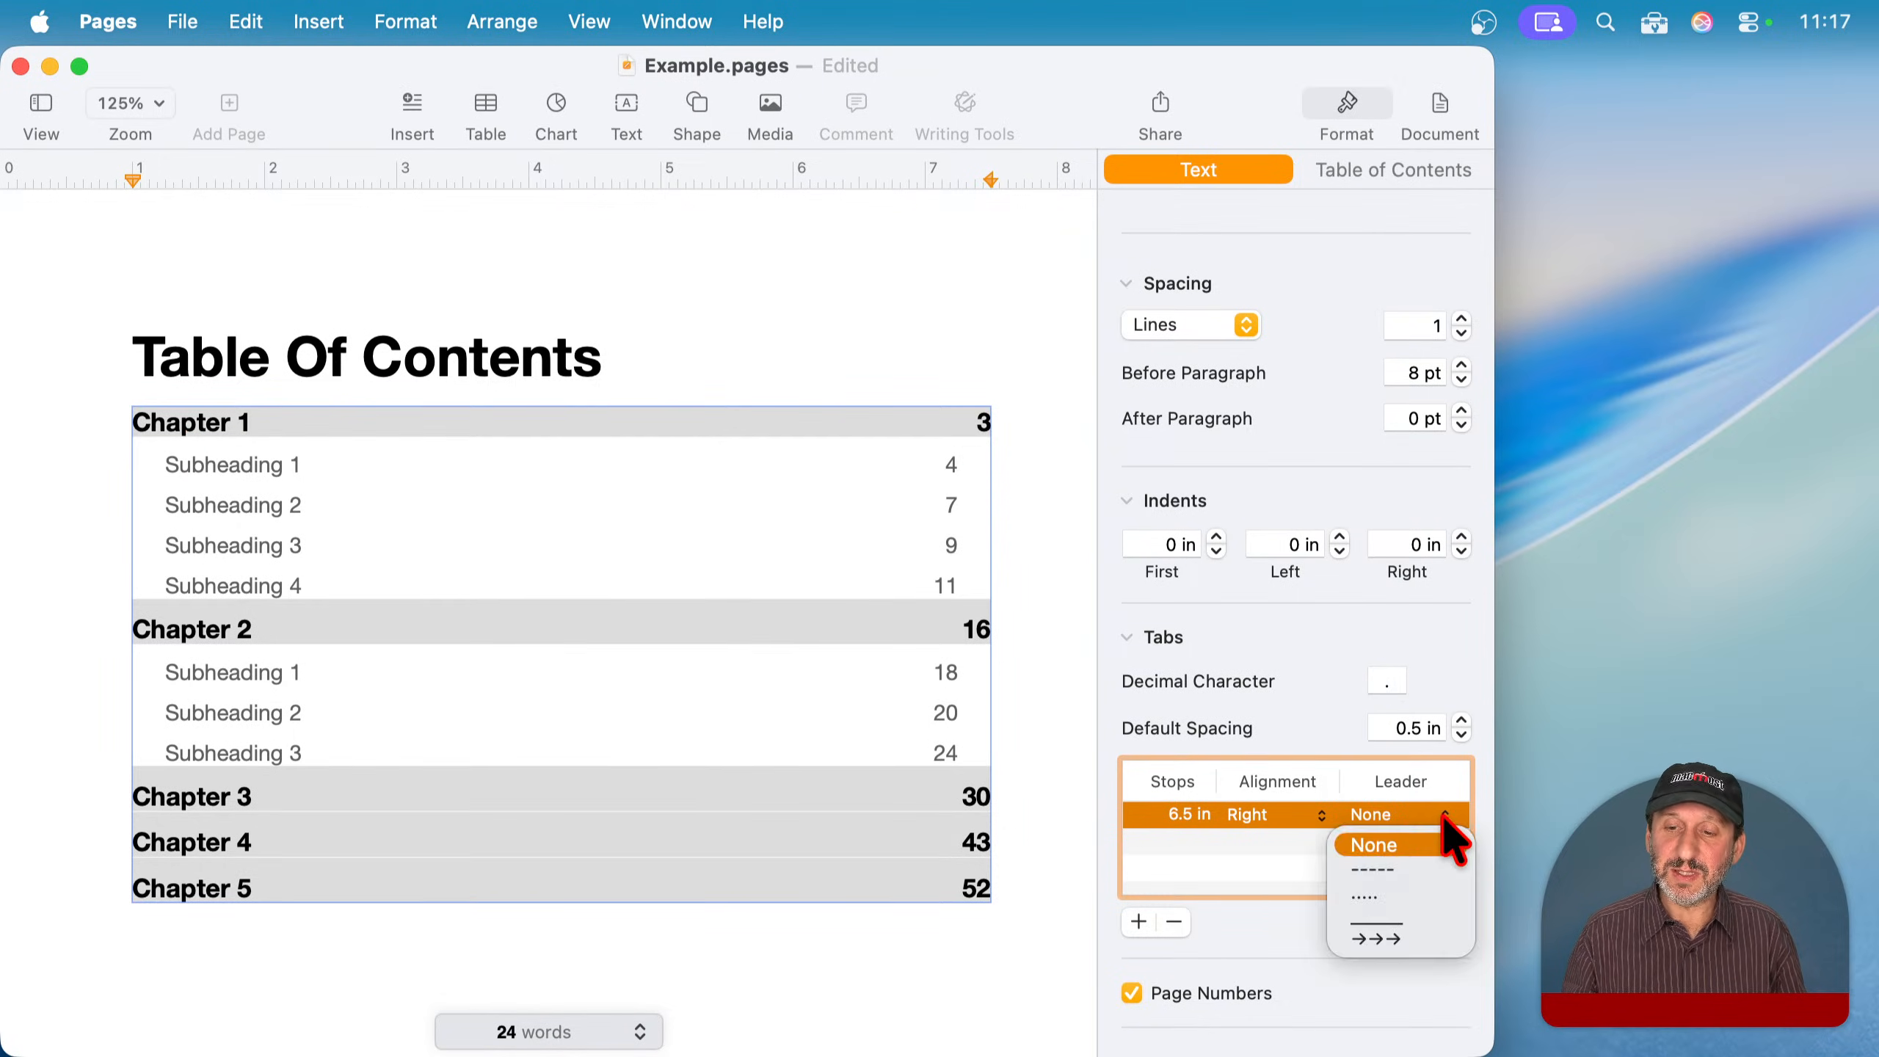
left_click(1373, 896)
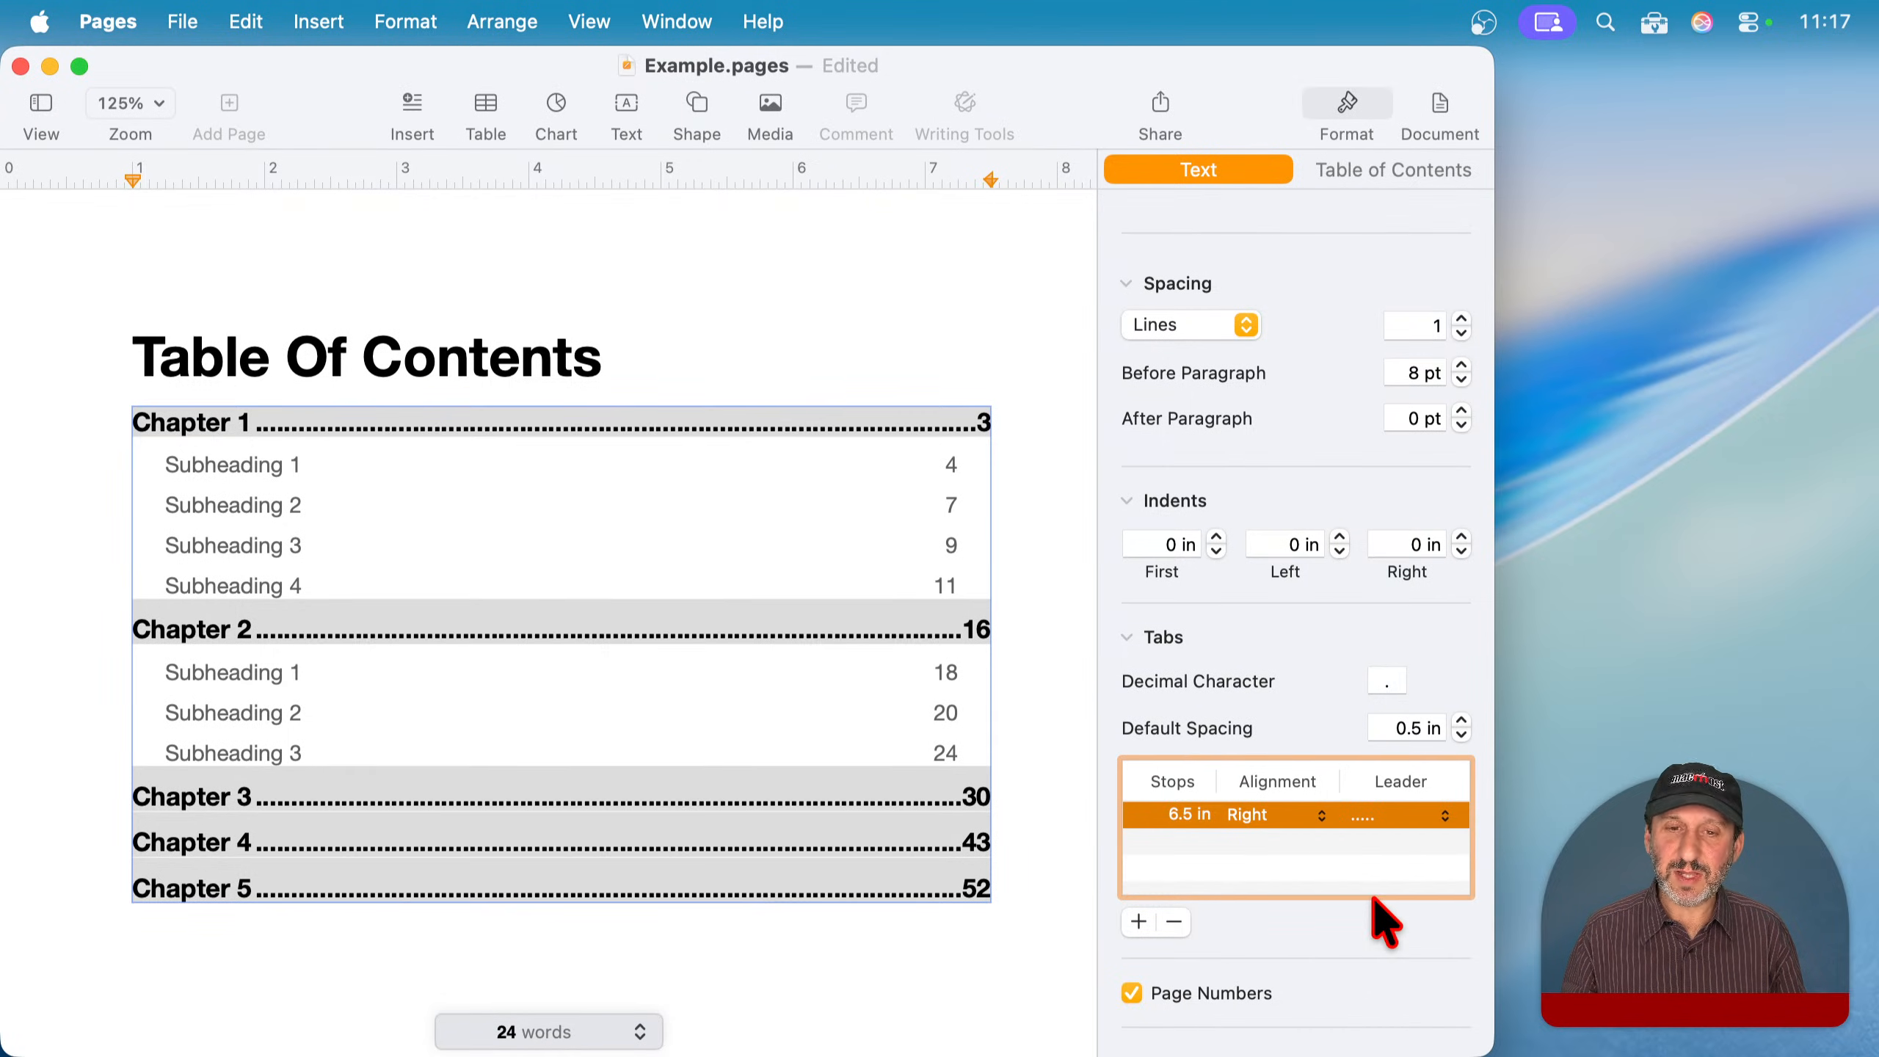
left_click(1039, 392)
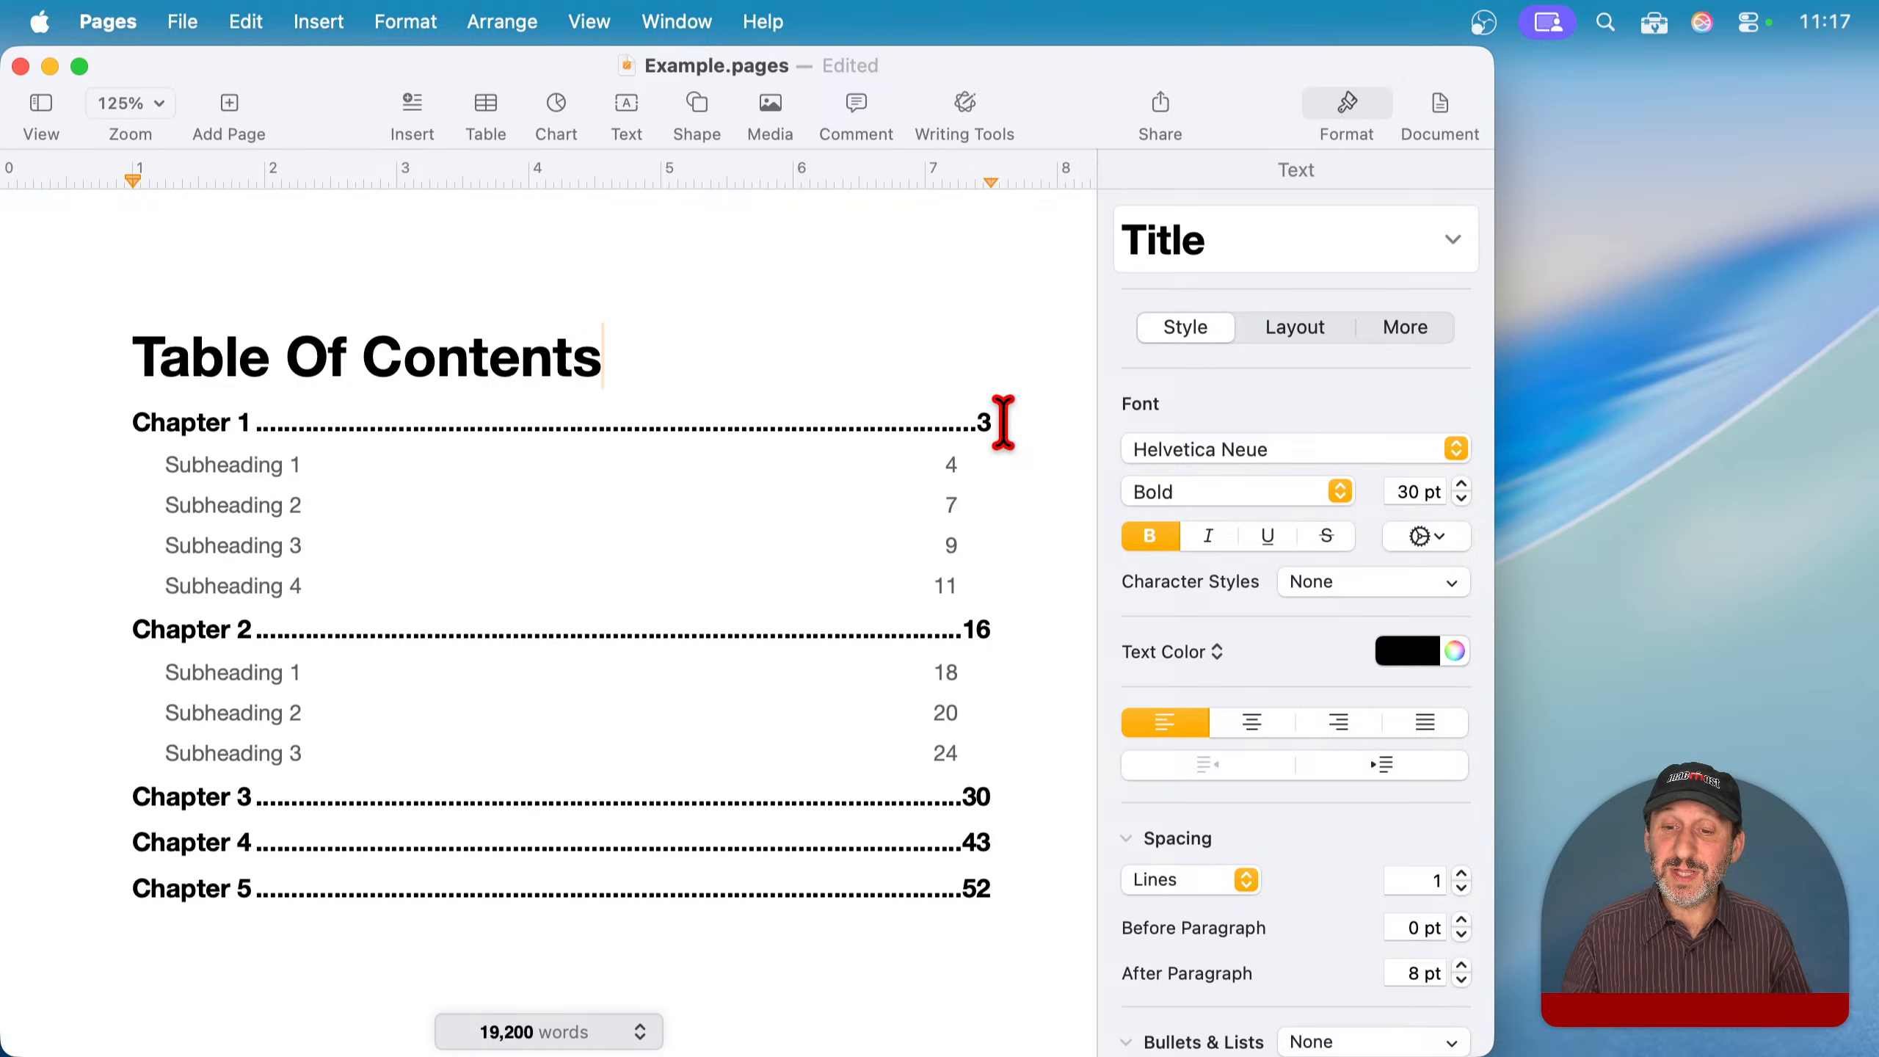
- Review the separate formatting of the chapter and subheading entries, and look through the manuscript pages following the table of contents
scroll(1450, 859, "down", 4)
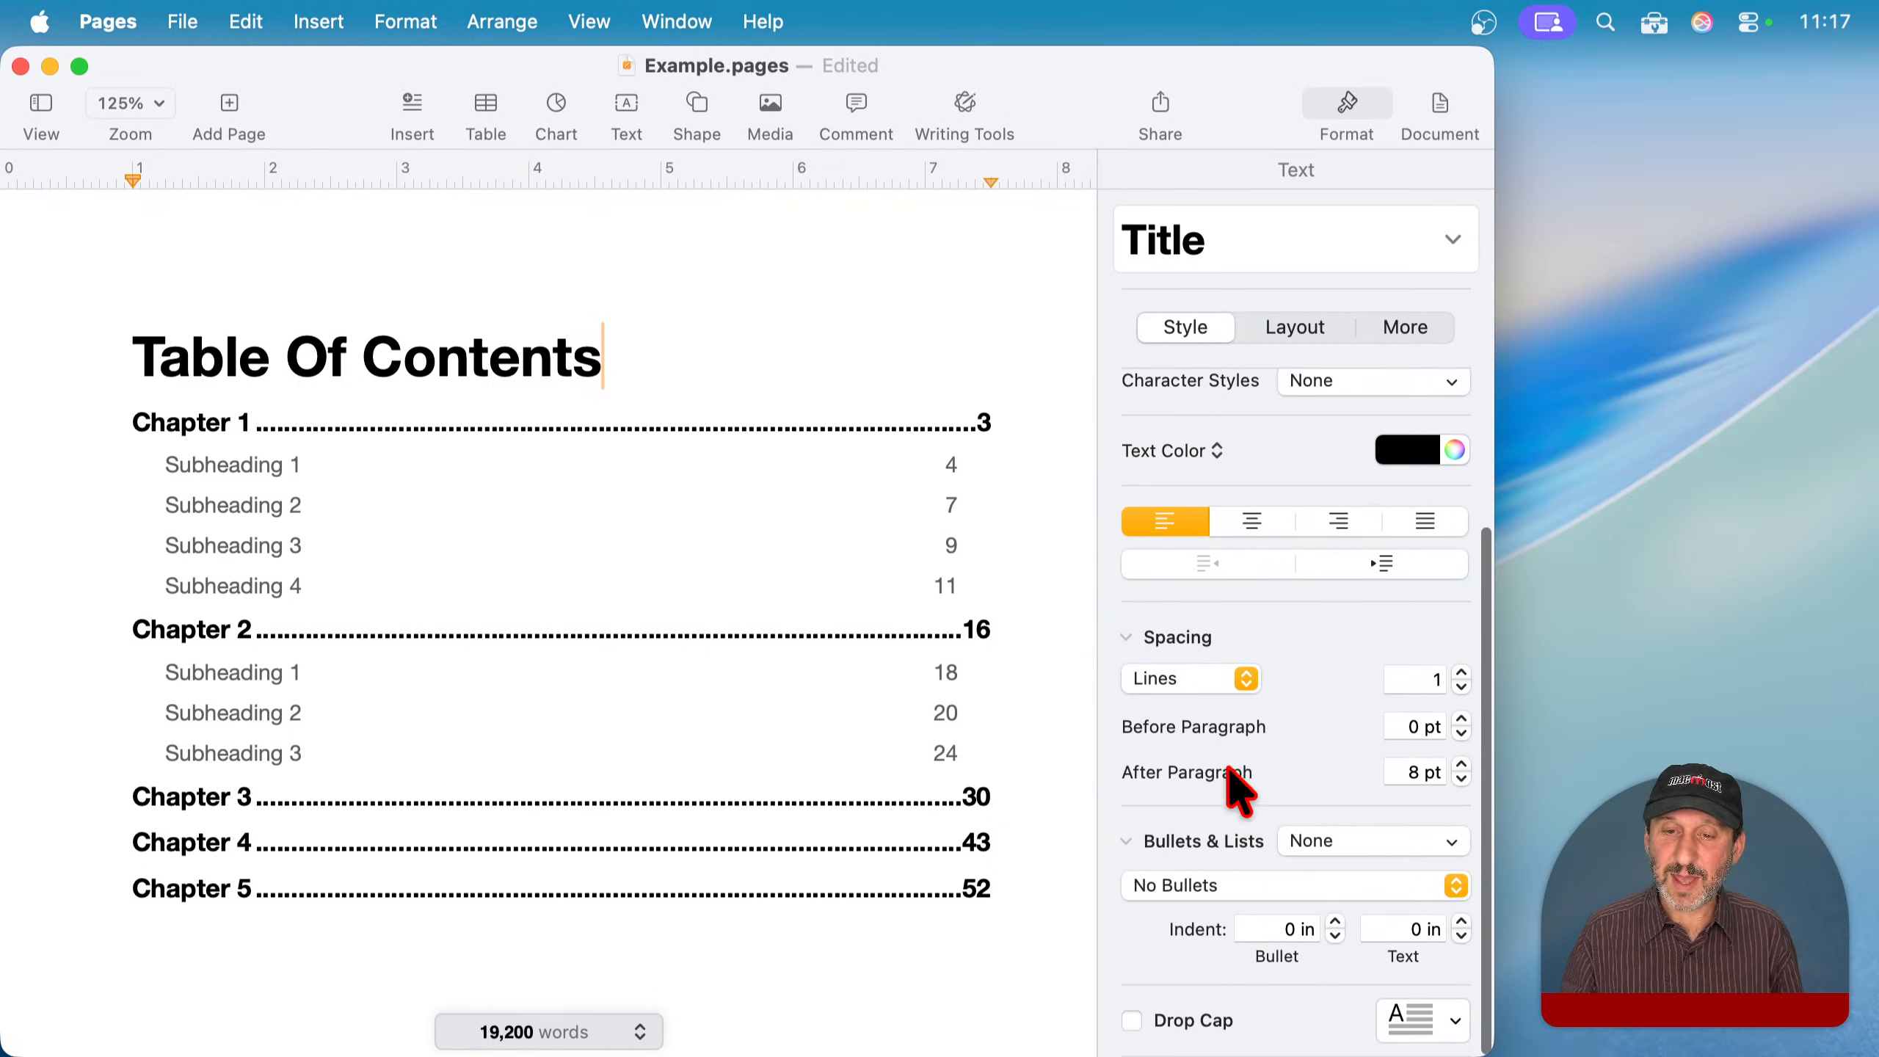
scroll(1225, 666, "up", 4)
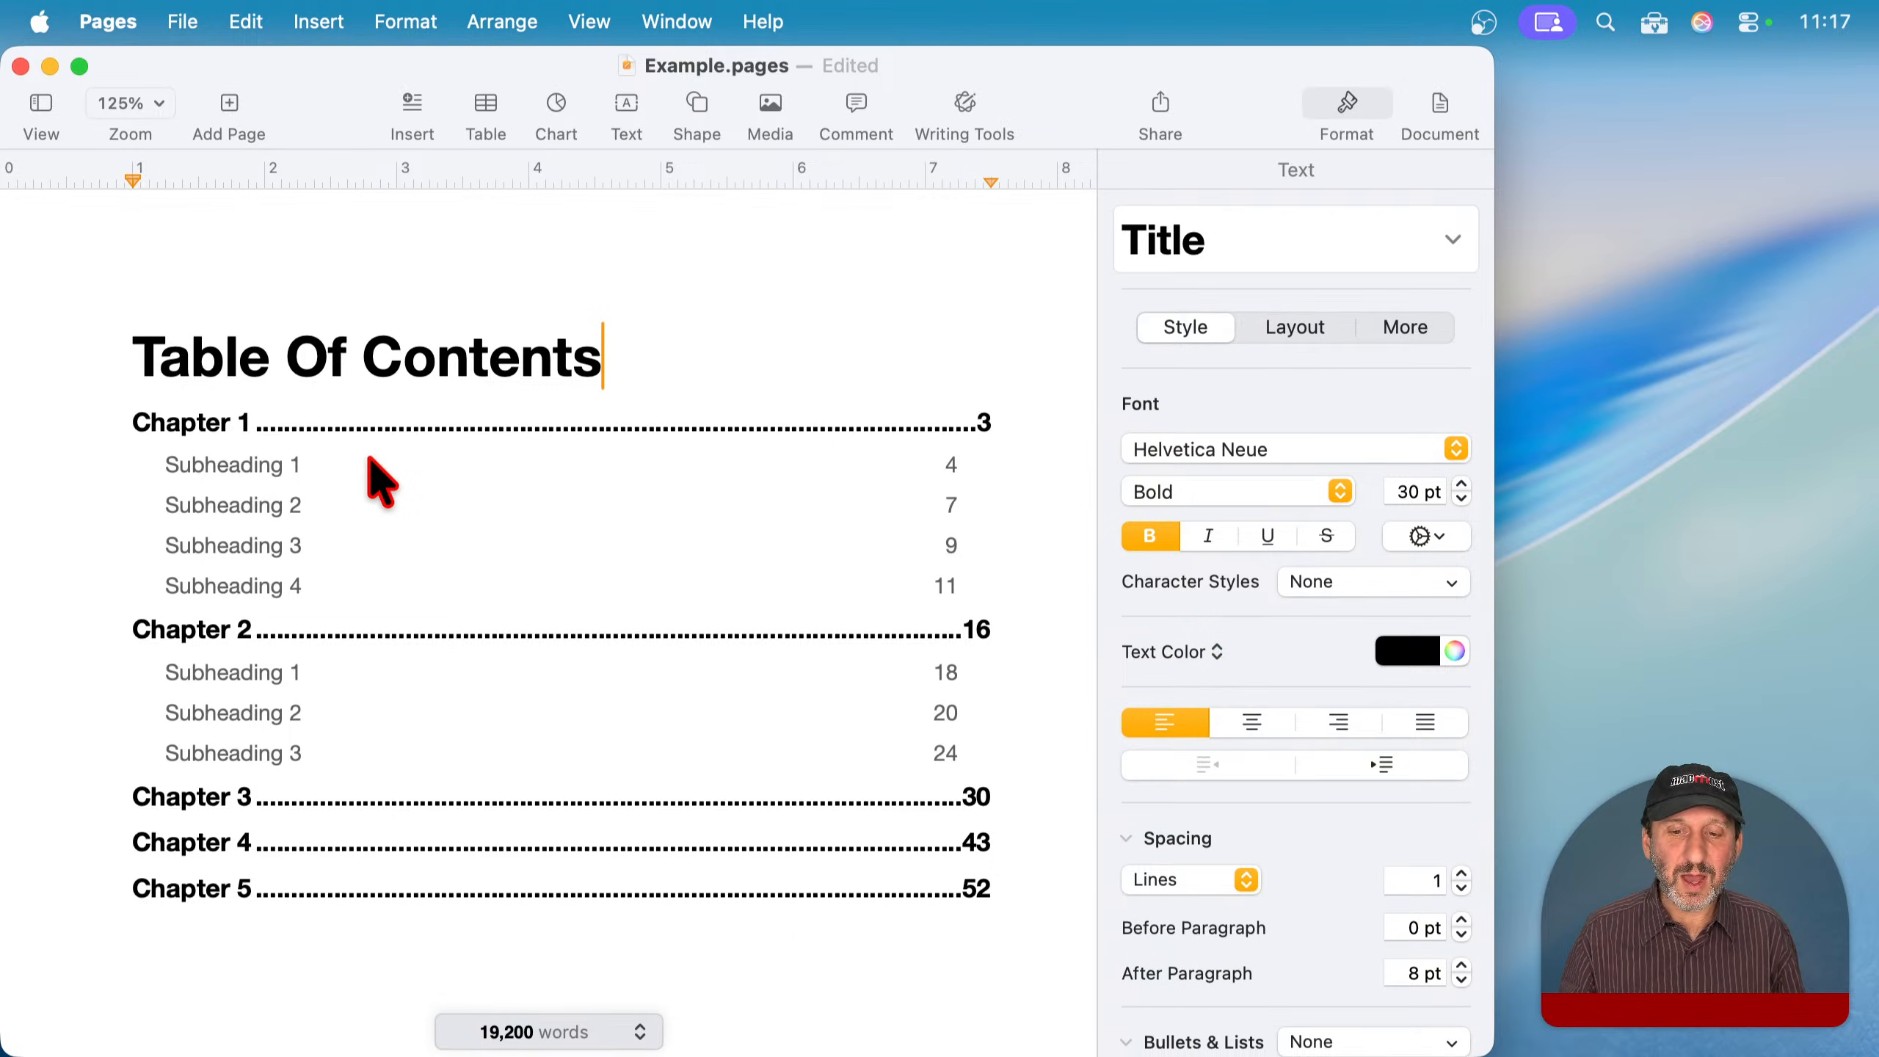
left_click(201, 432)
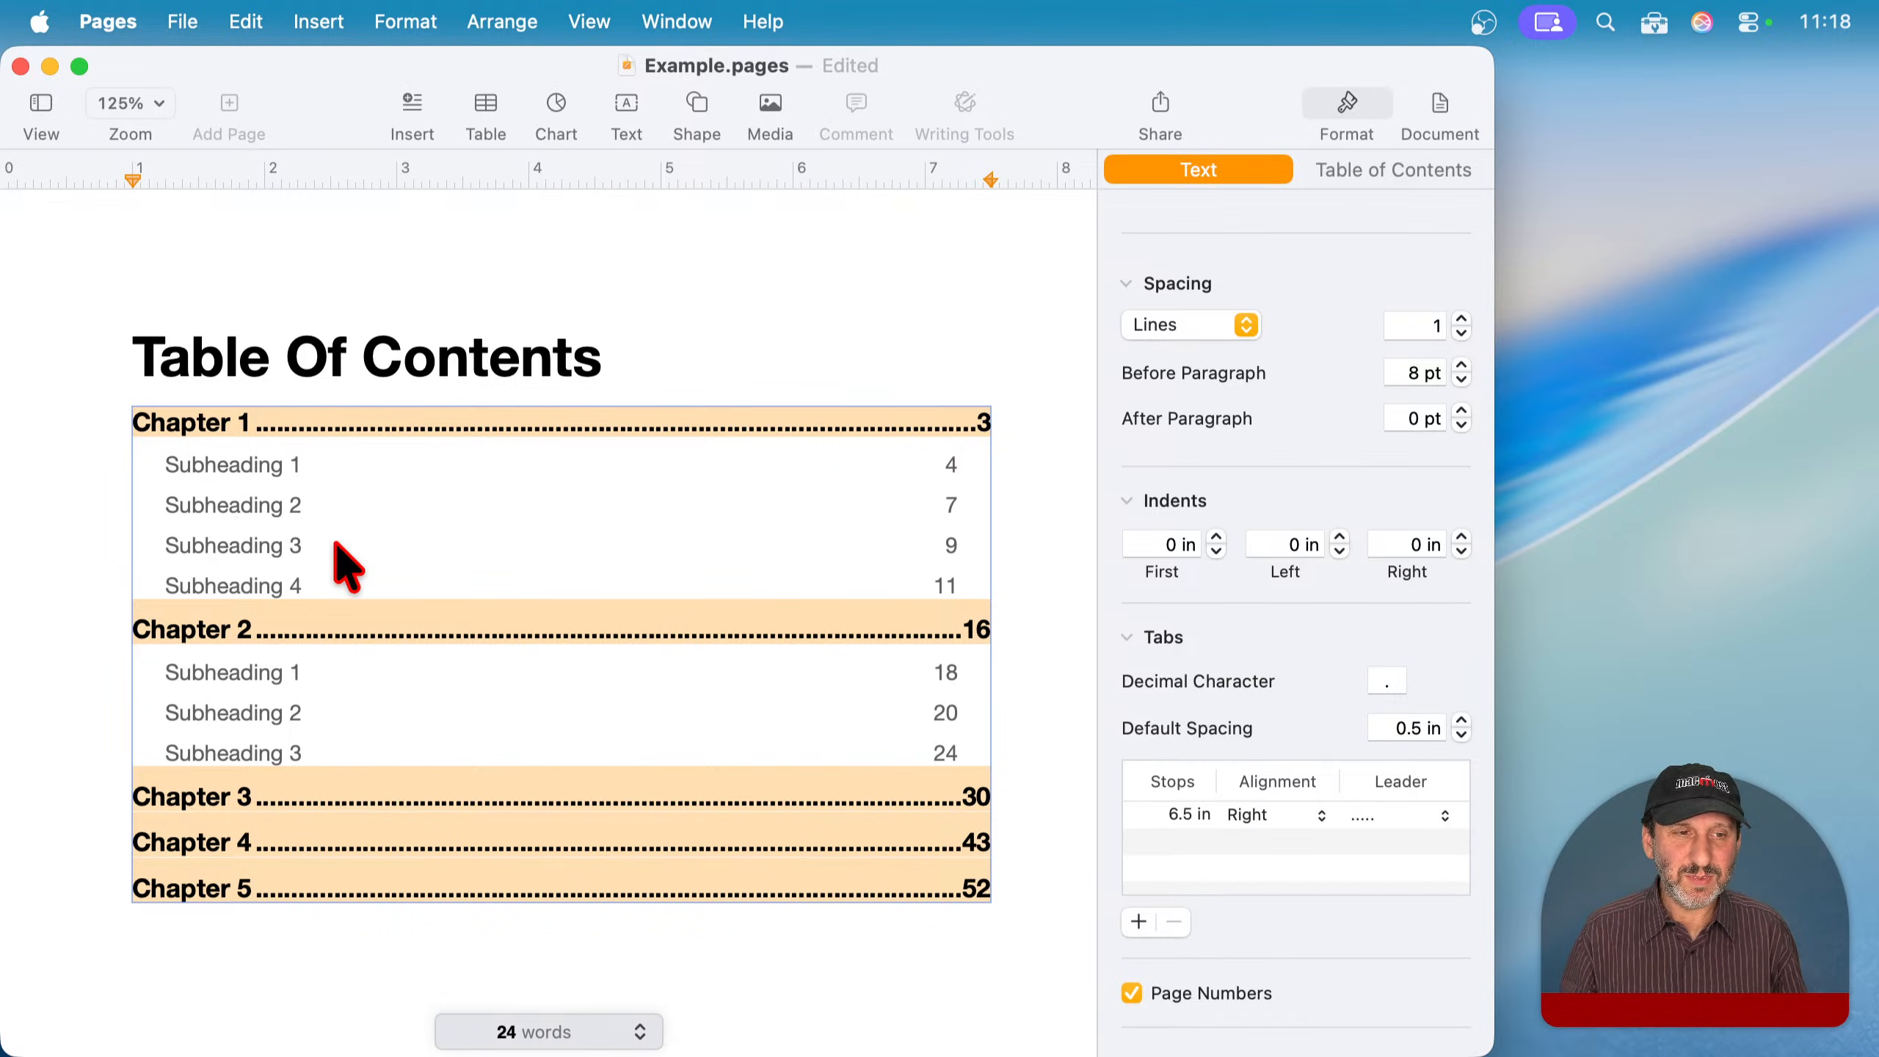
left_click(318, 507)
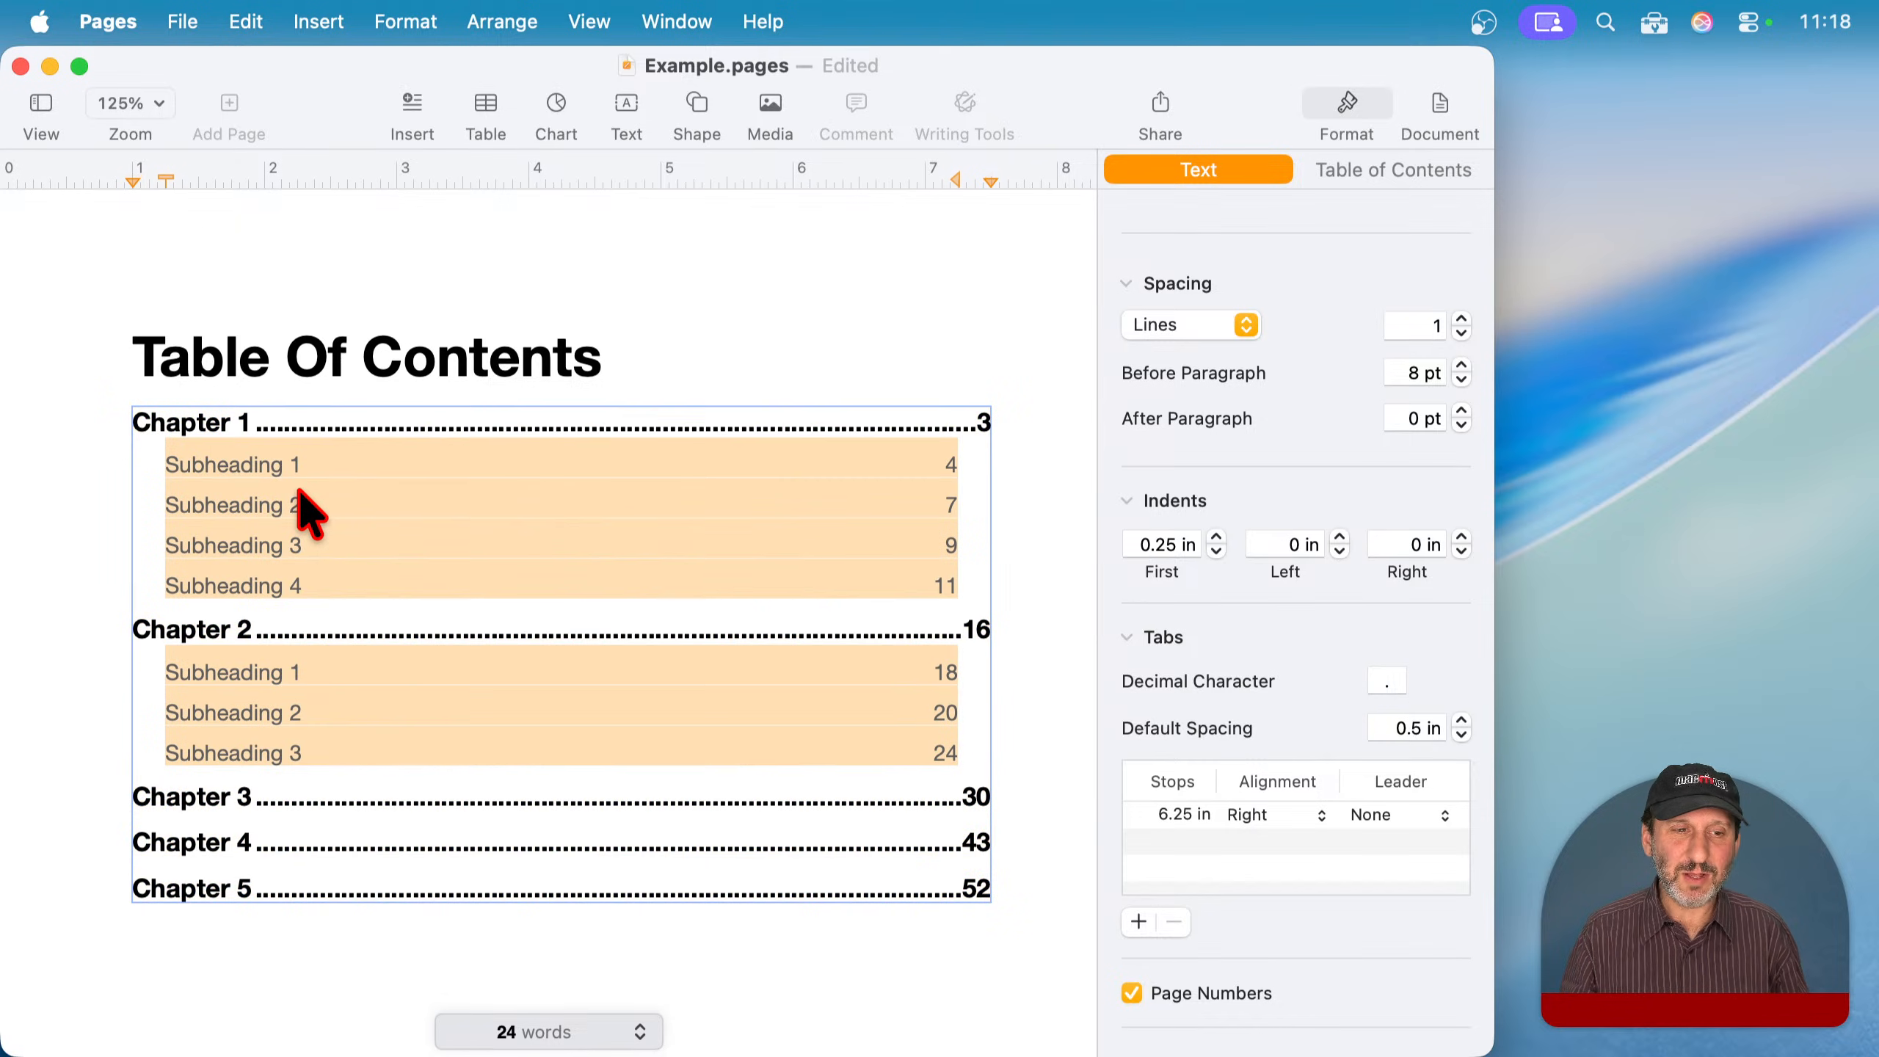
left_click(204, 431)
left_click(209, 465)
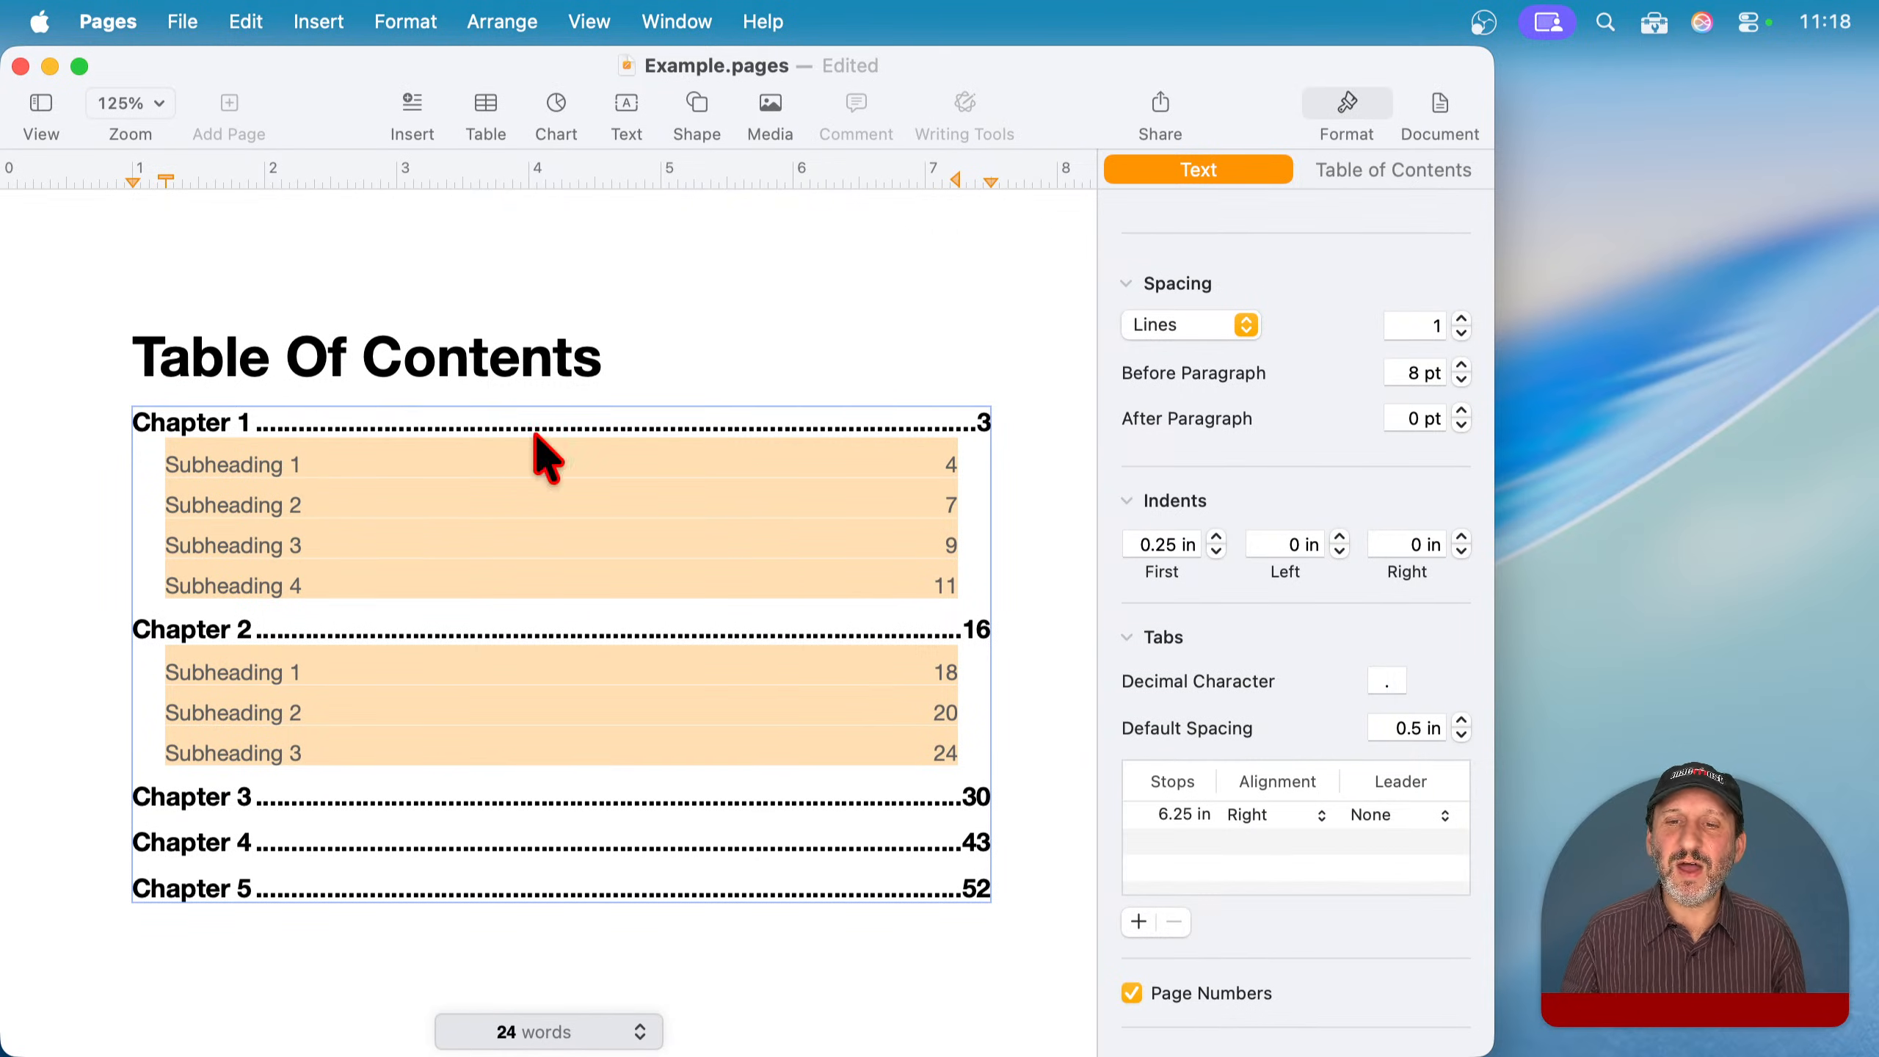
scroll(1342, 419, "up", 5)
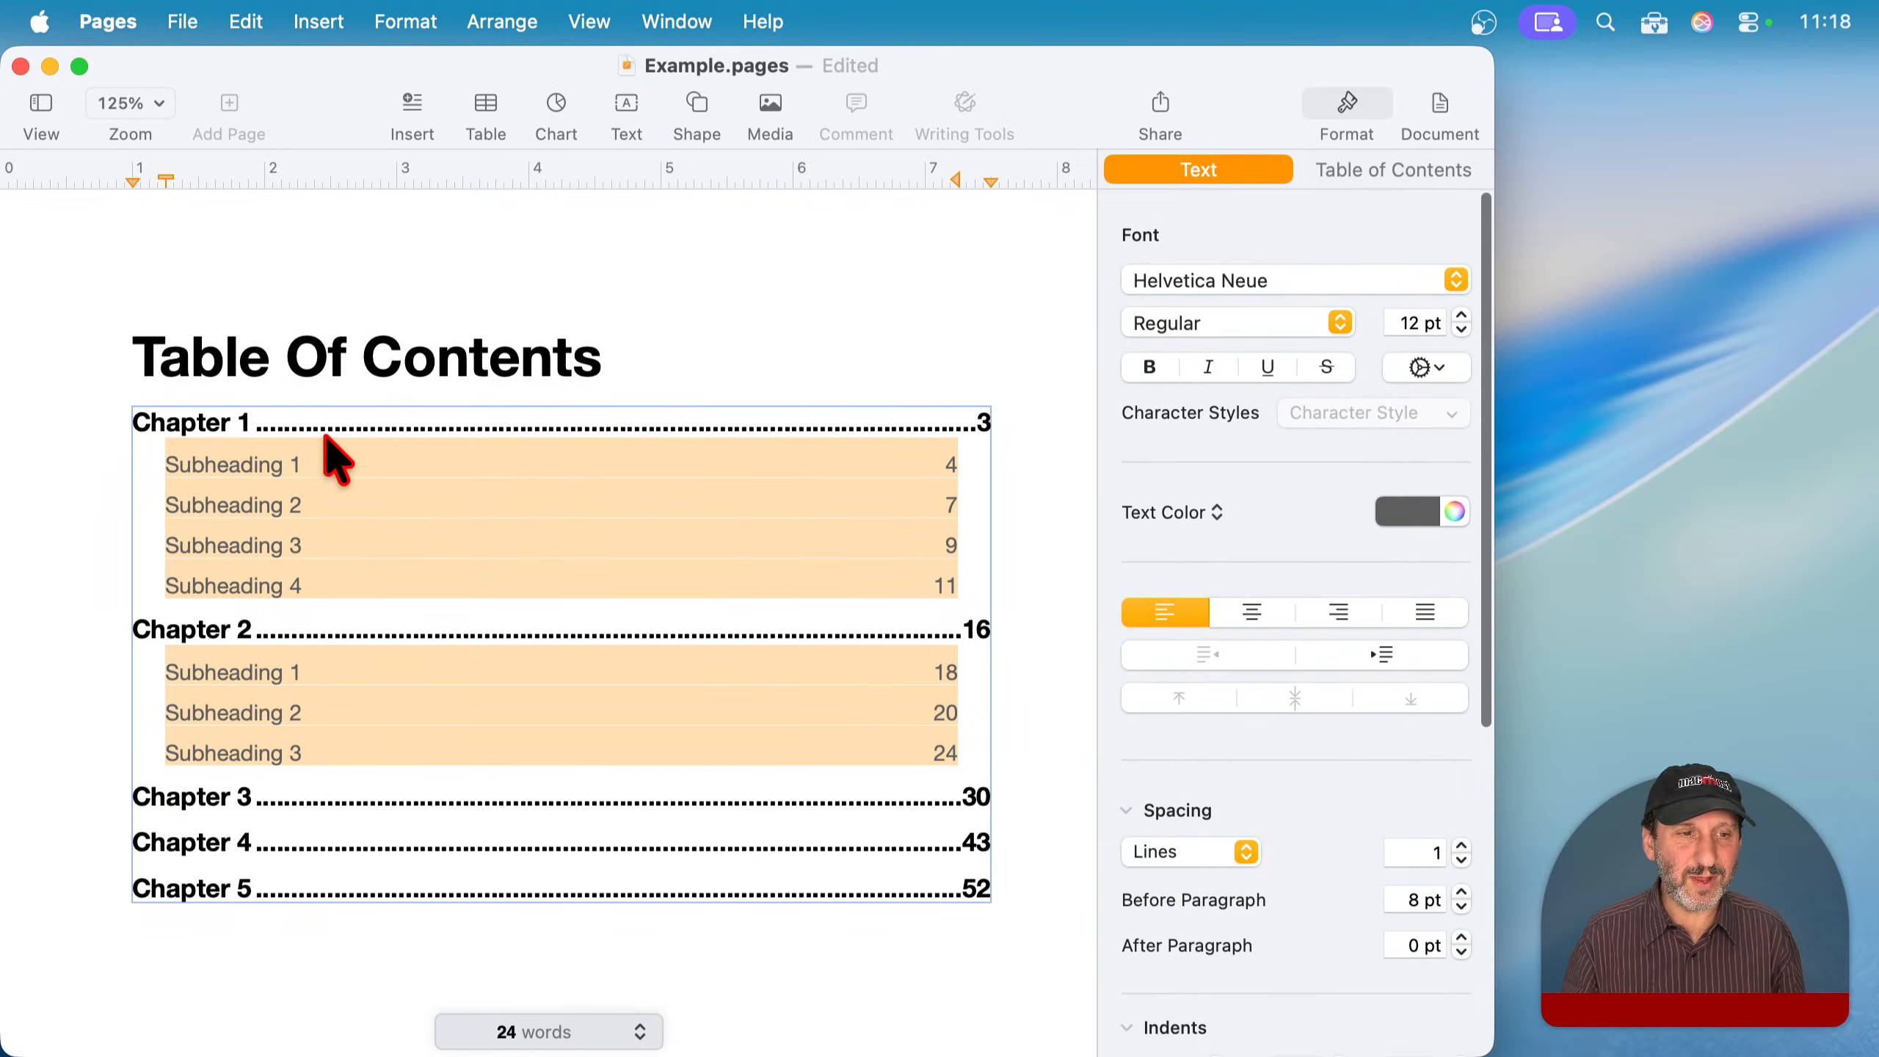
scroll(429, 688, "down", 20)
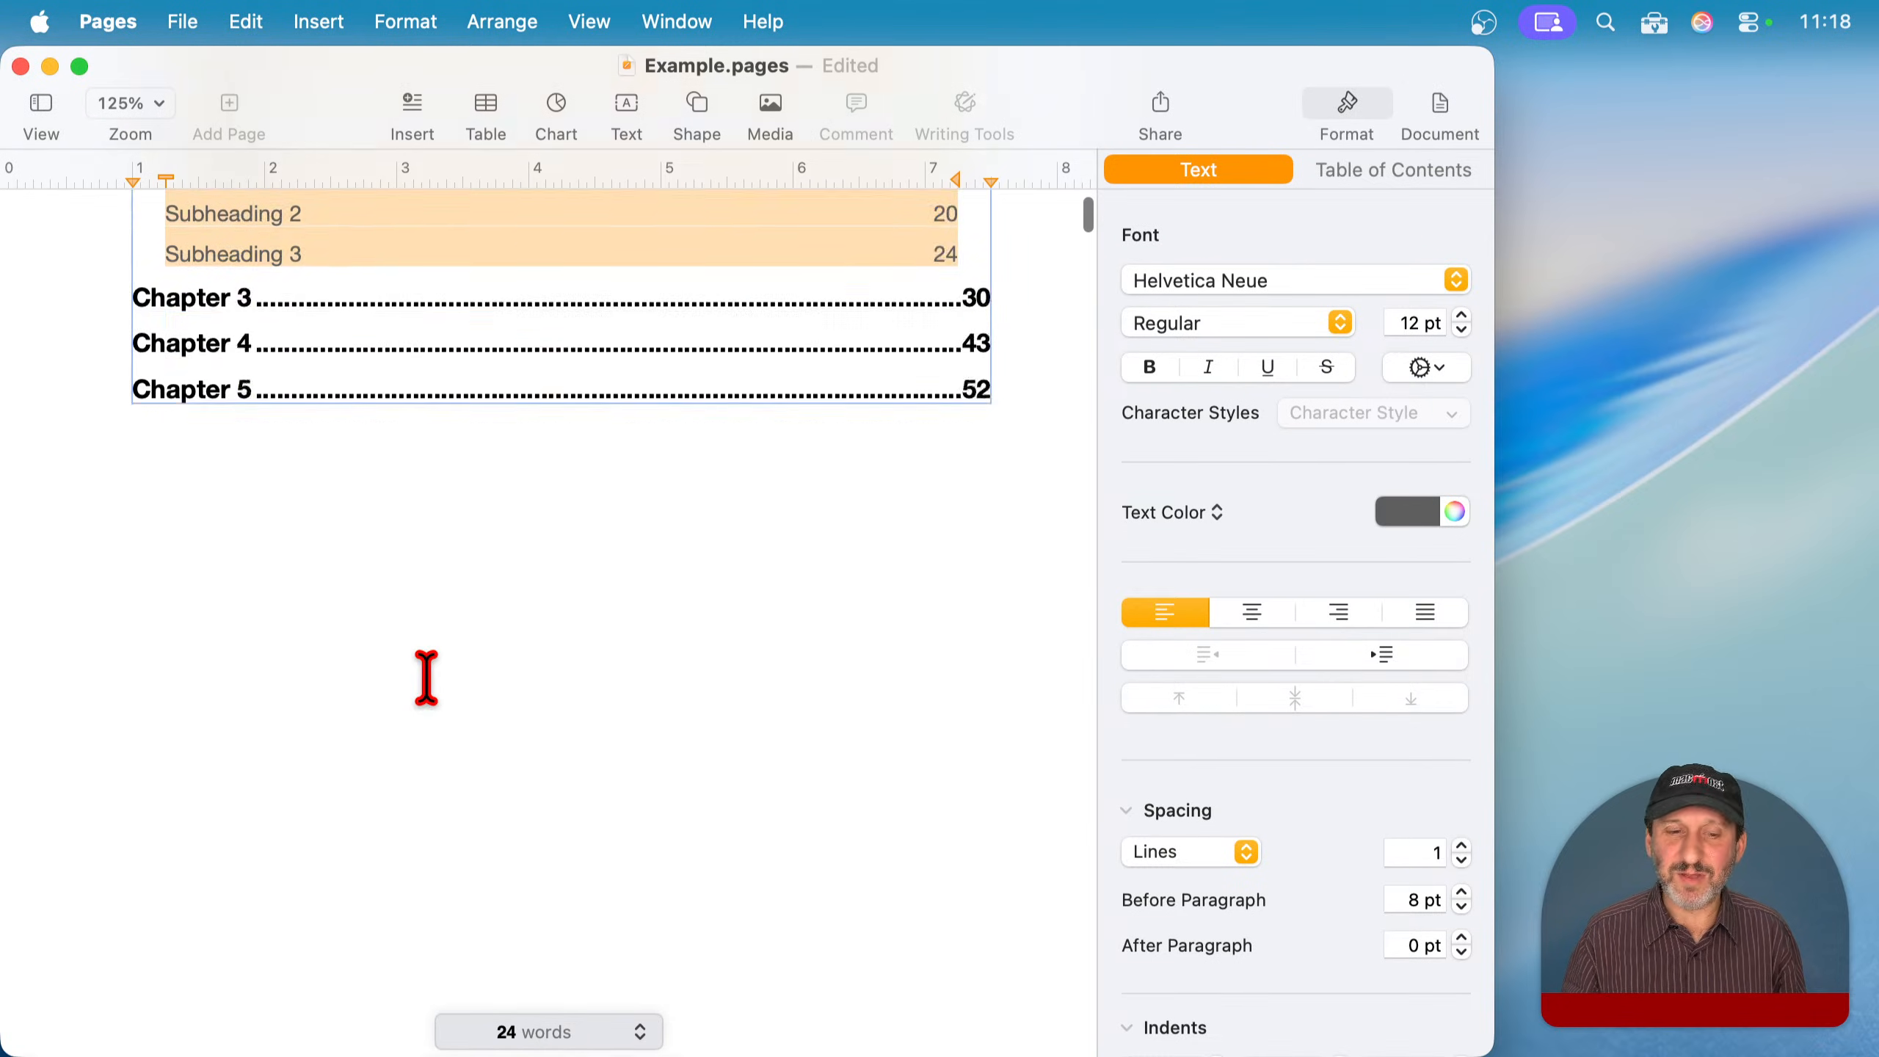
scroll(427, 678, "down", 10)
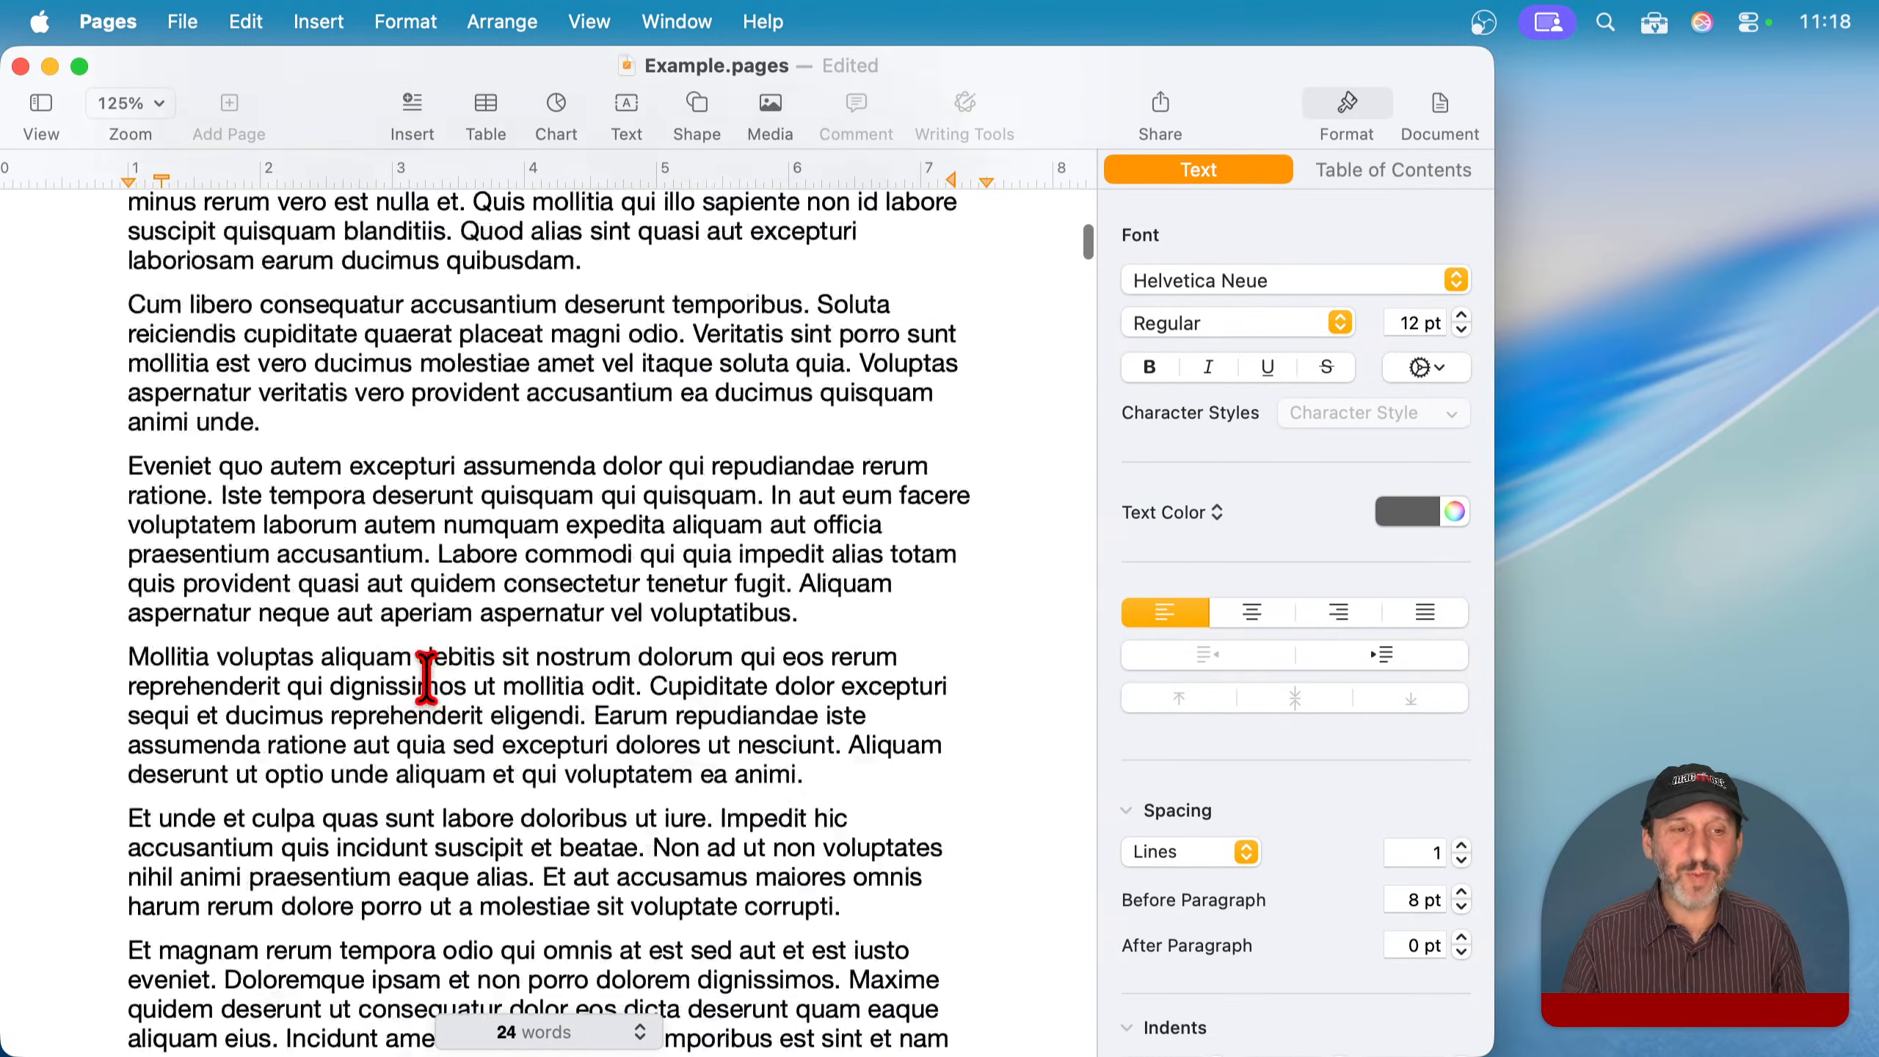
scroll(427, 677, "up", 7)
scroll(319, 522, "up", 15)
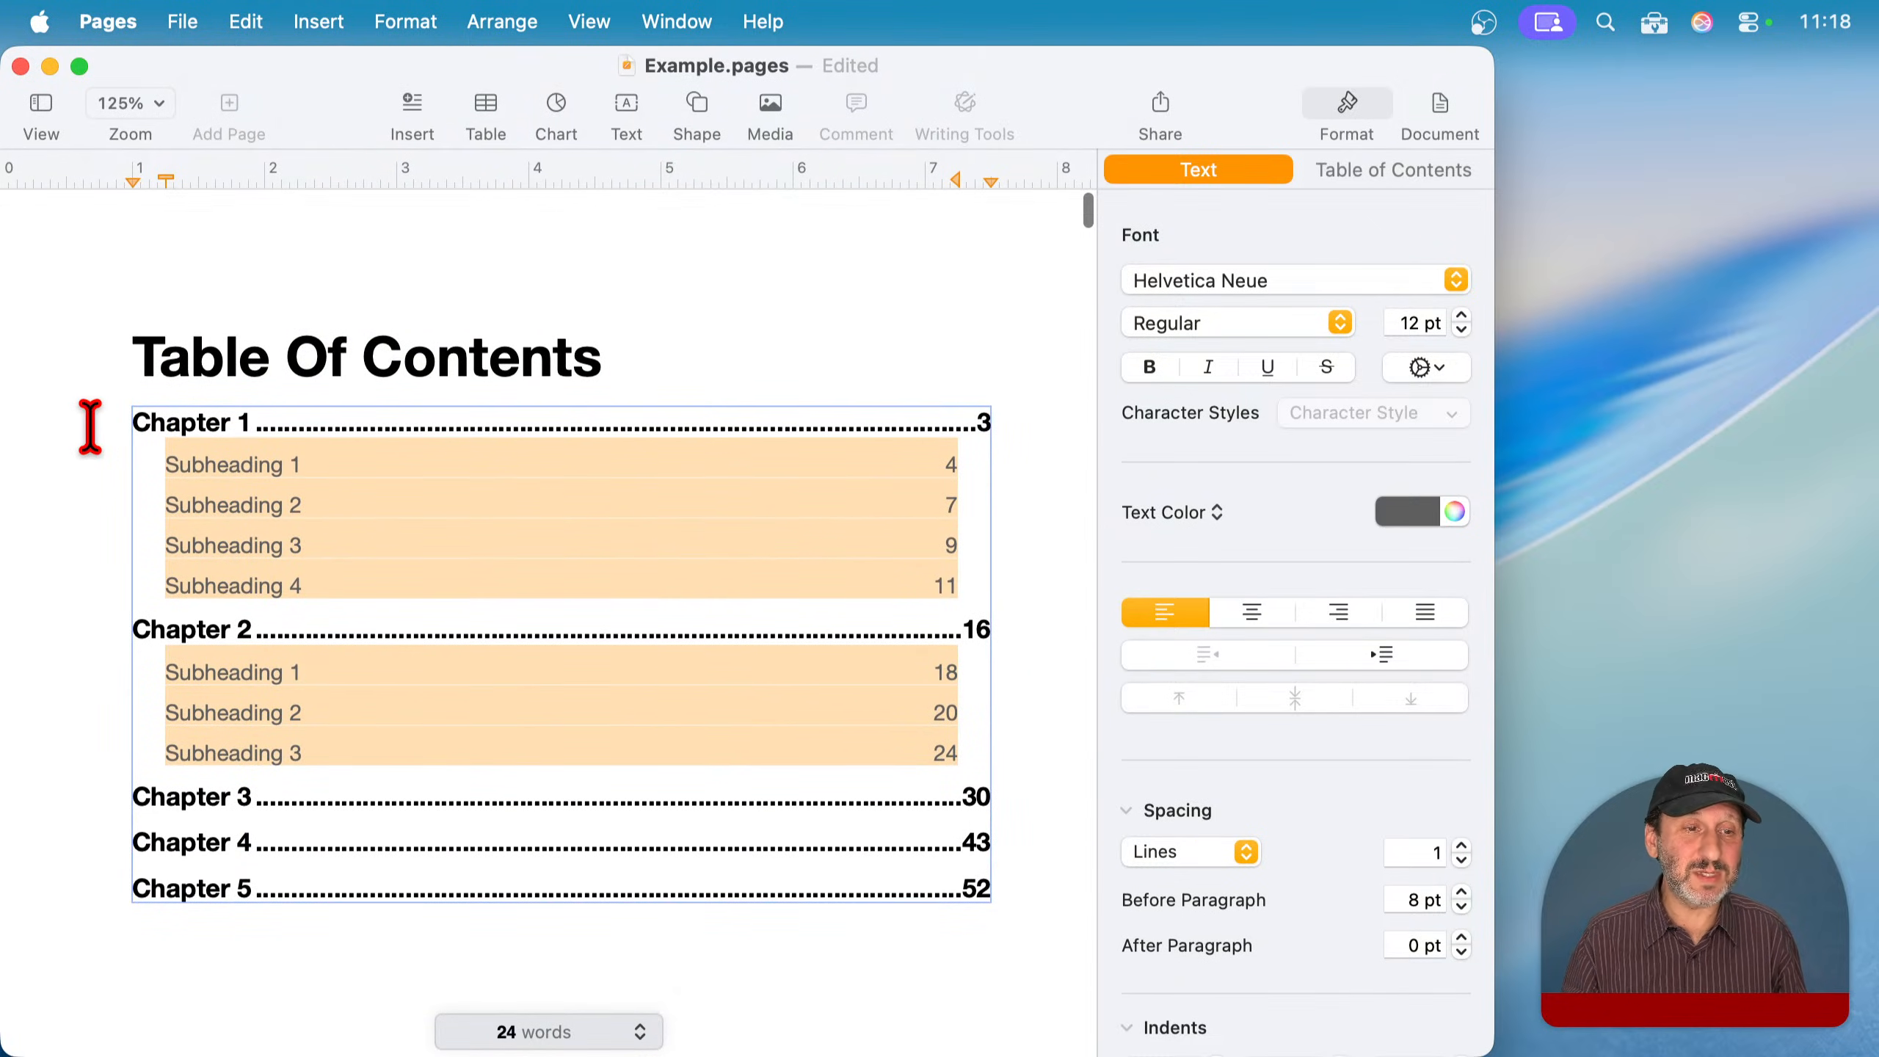
left_click(89, 428)
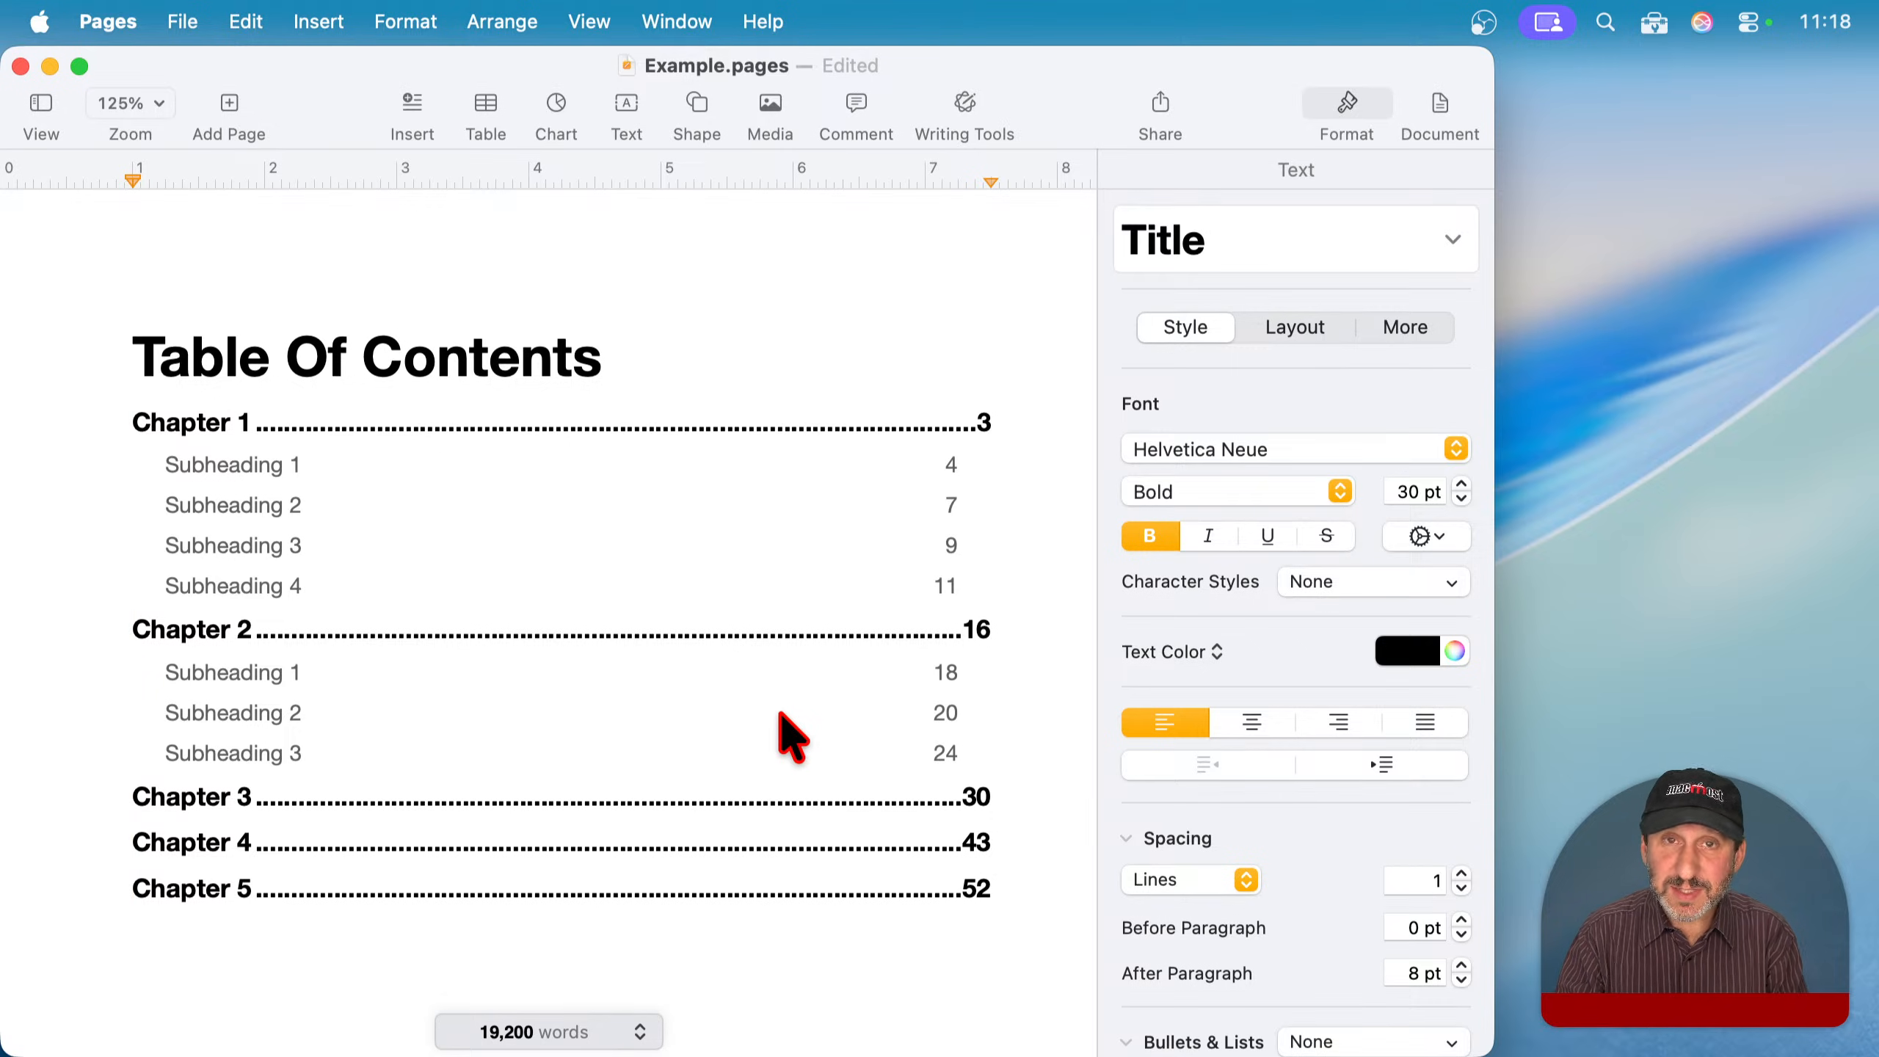
type("1")
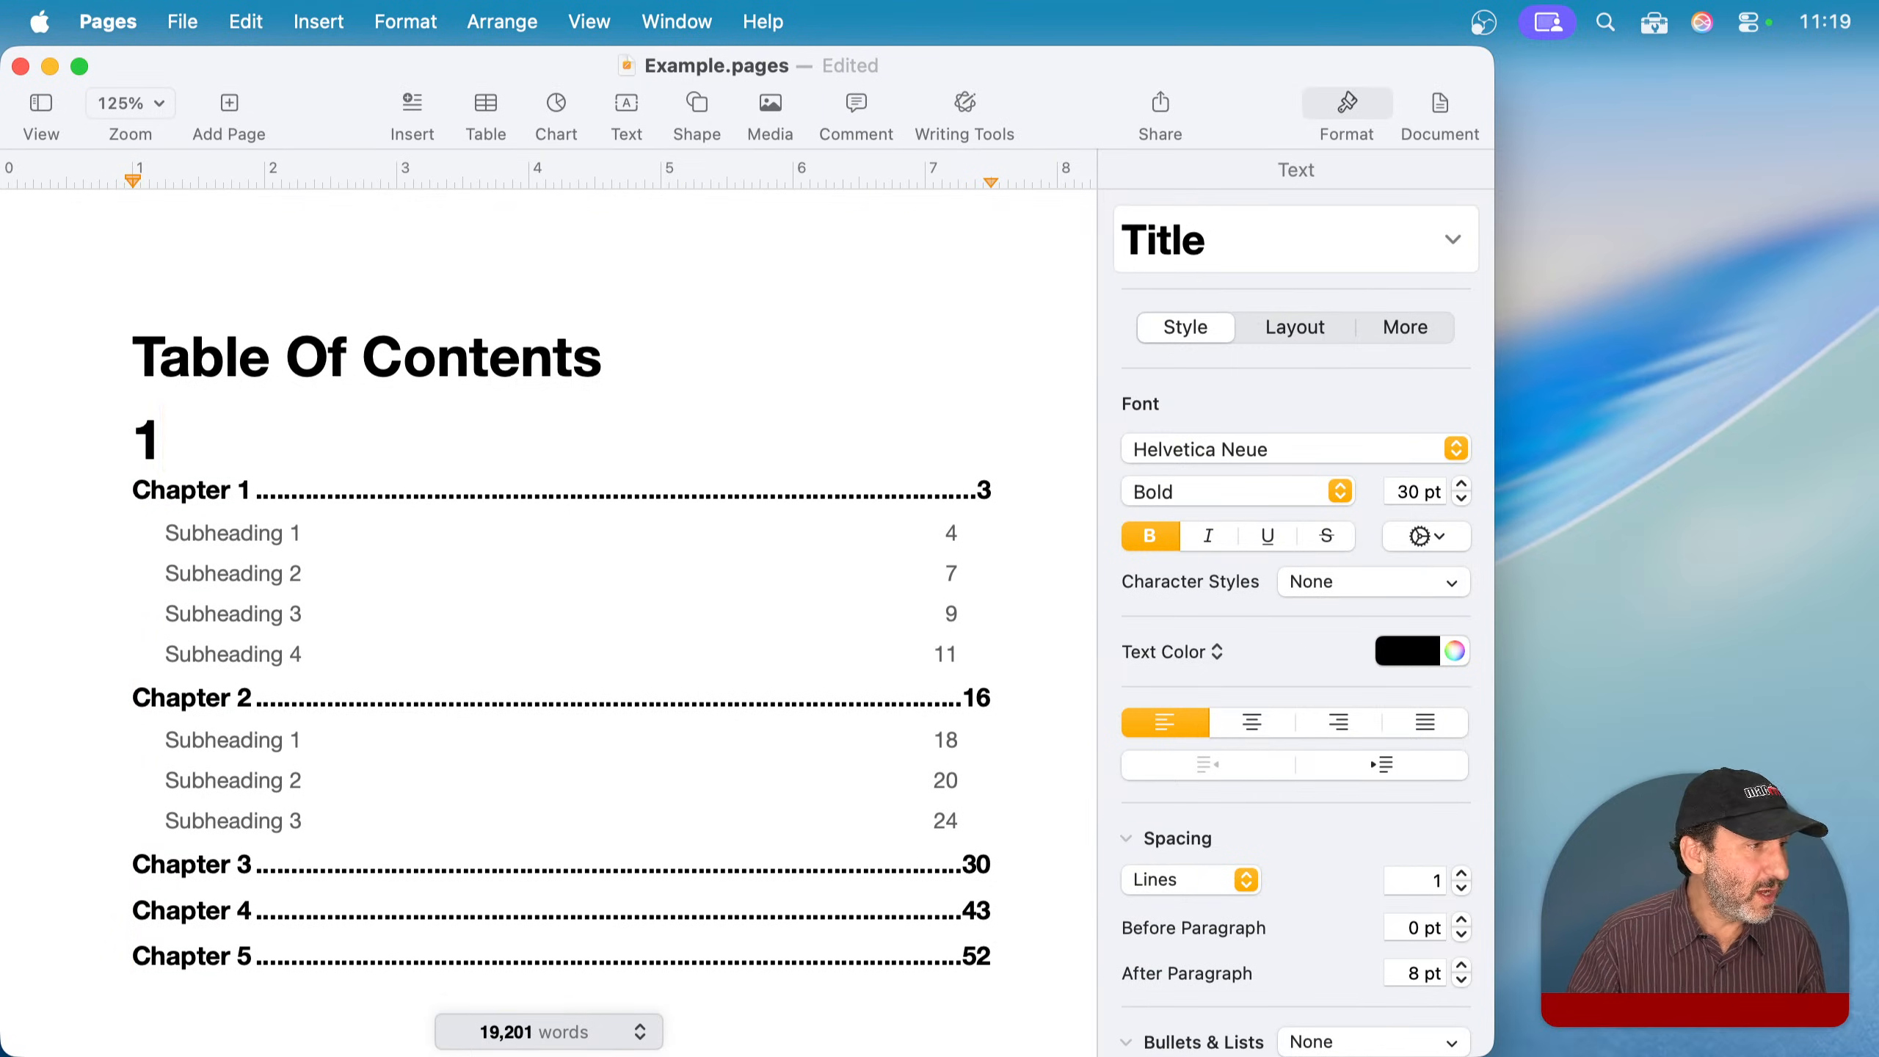
key("BackSpace")
key("BackSpace")
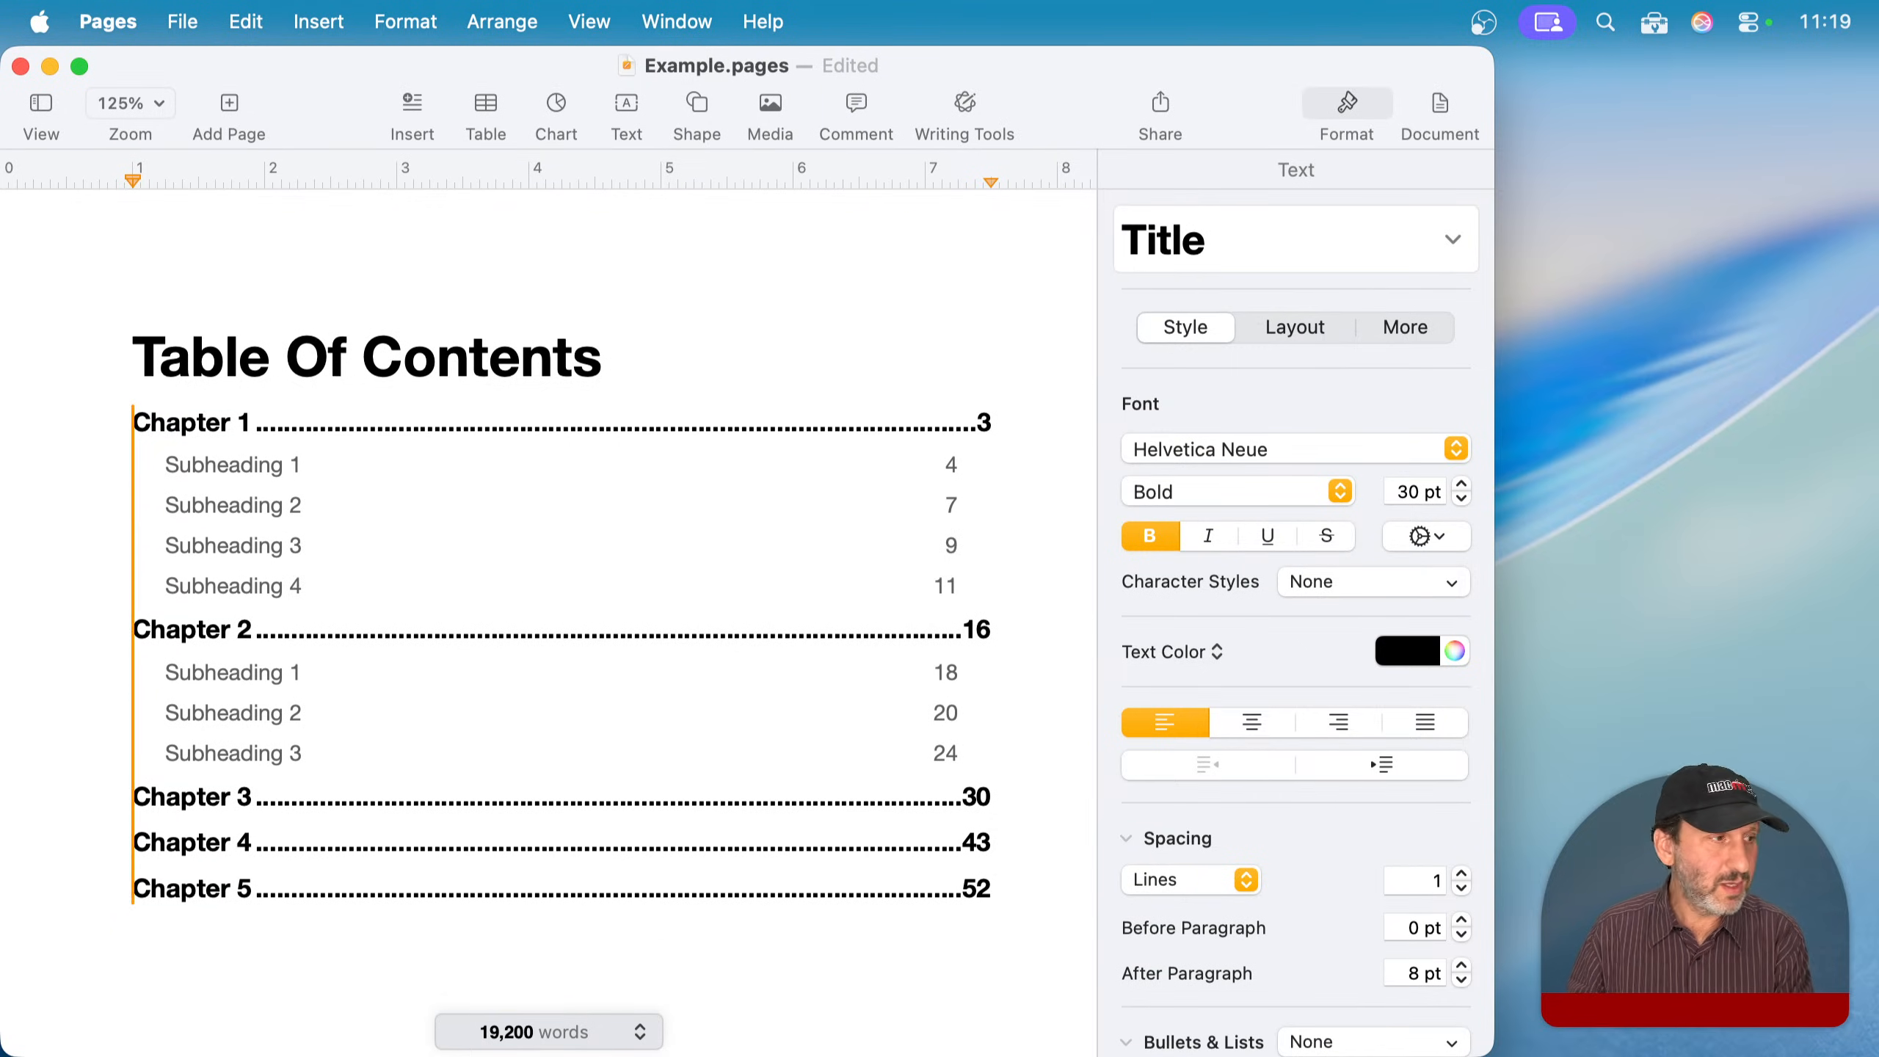
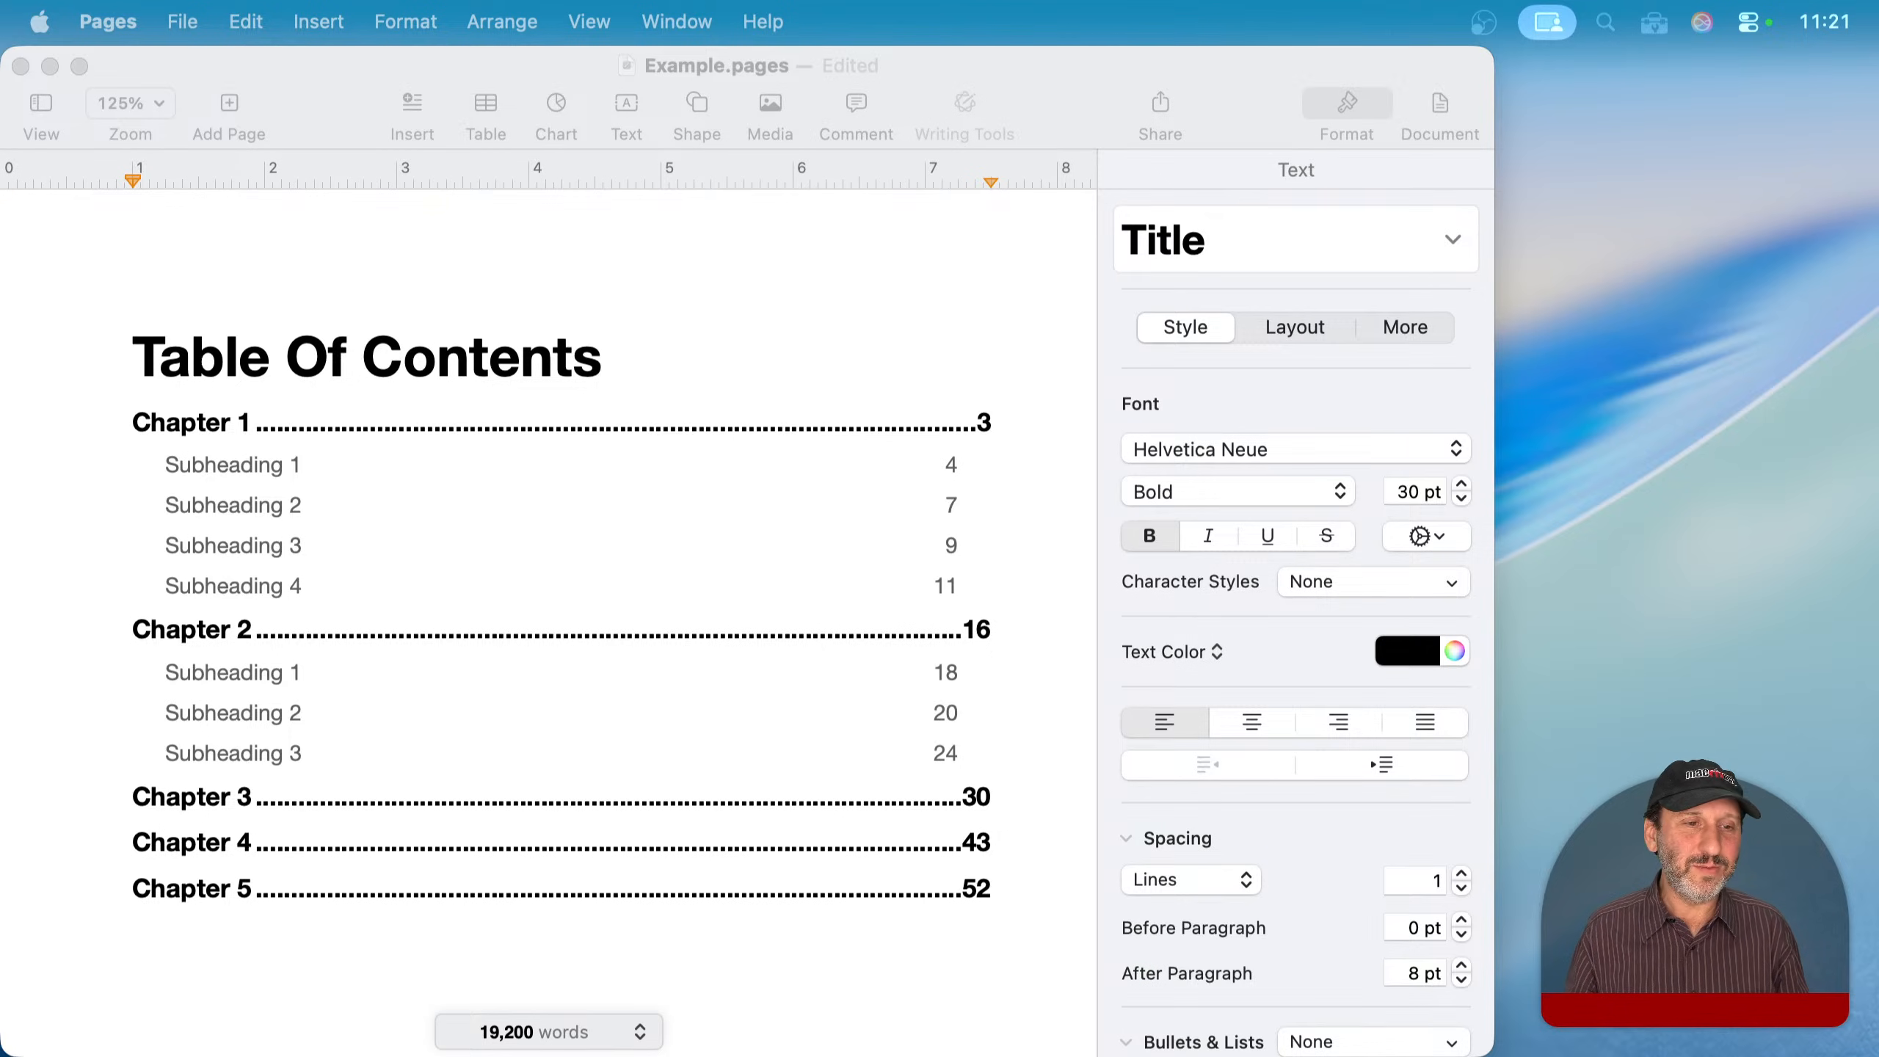
- Shrink the bird photo under Subheading 1 to about 2.97 by 2.22 in and check its object placement and text wrap settings
left_click(654, 588)
scroll(654, 587, "down", 2)
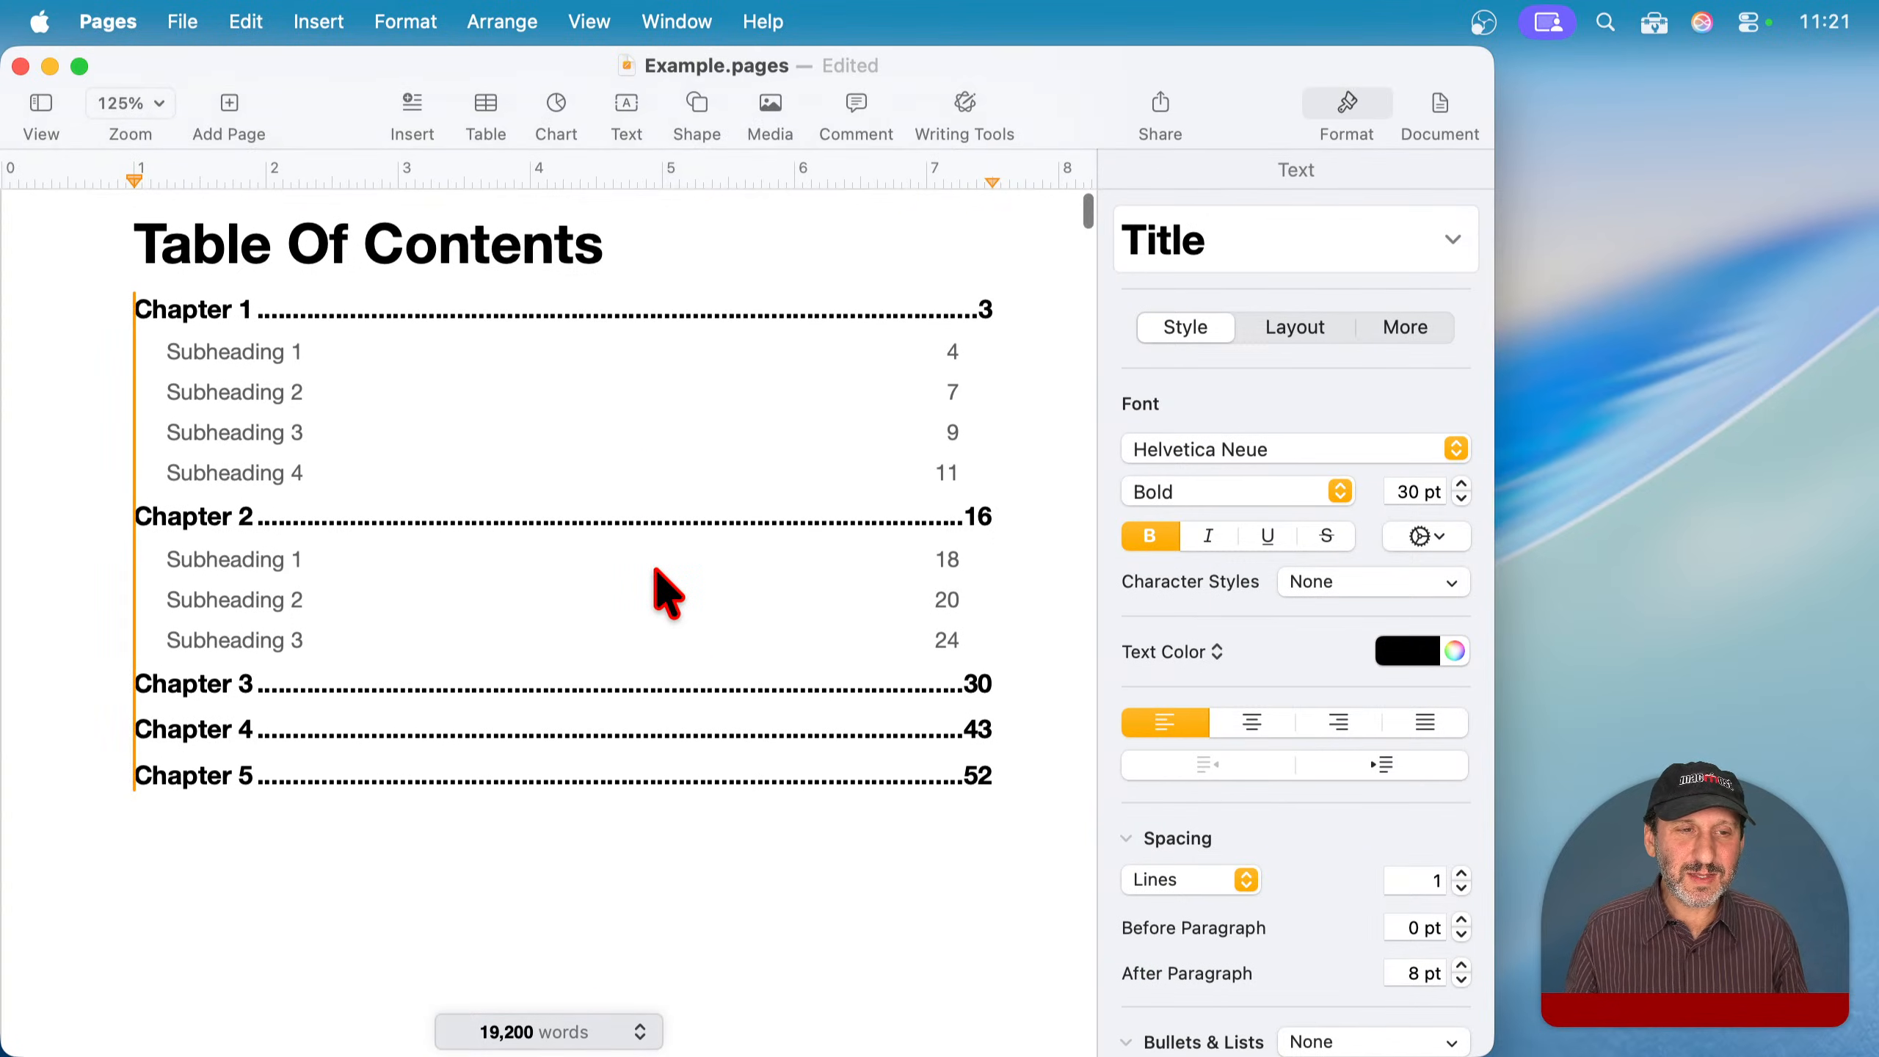
scroll(655, 570, "down", 15)
scroll(656, 569, "down", 20)
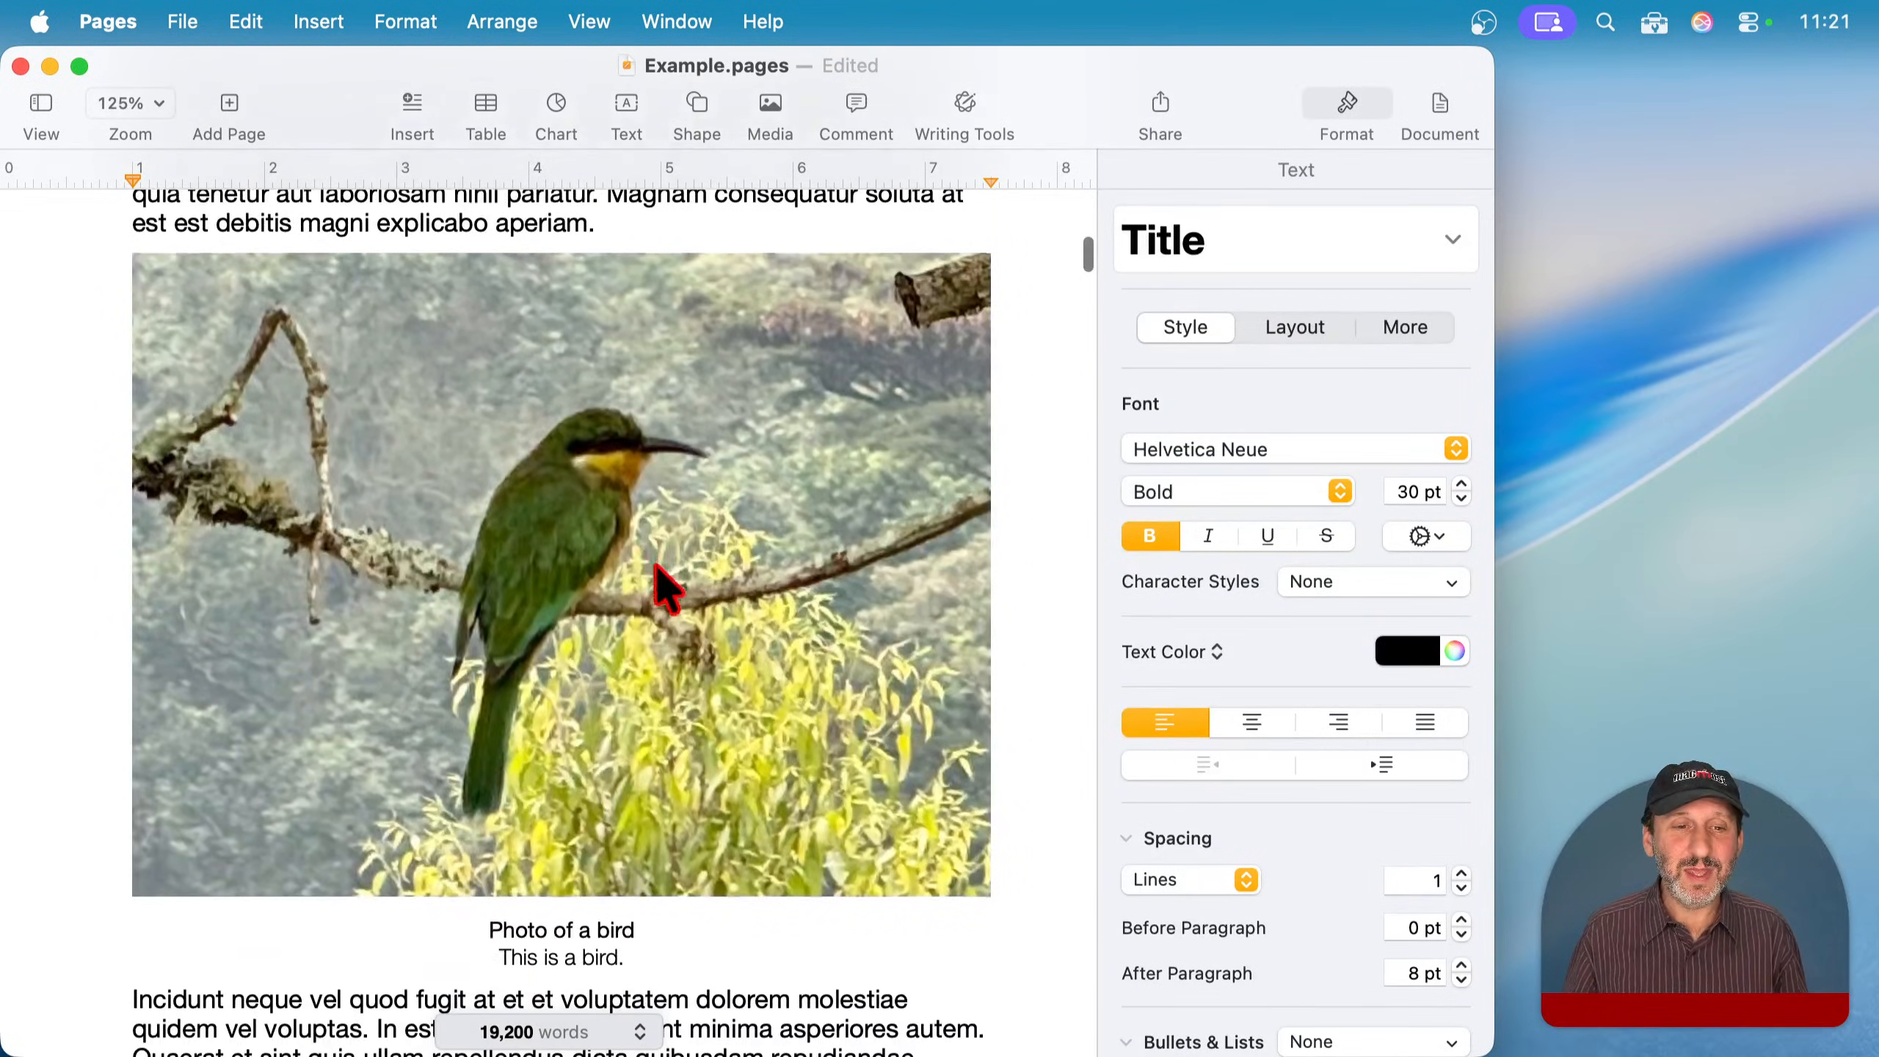
left_click(662, 587)
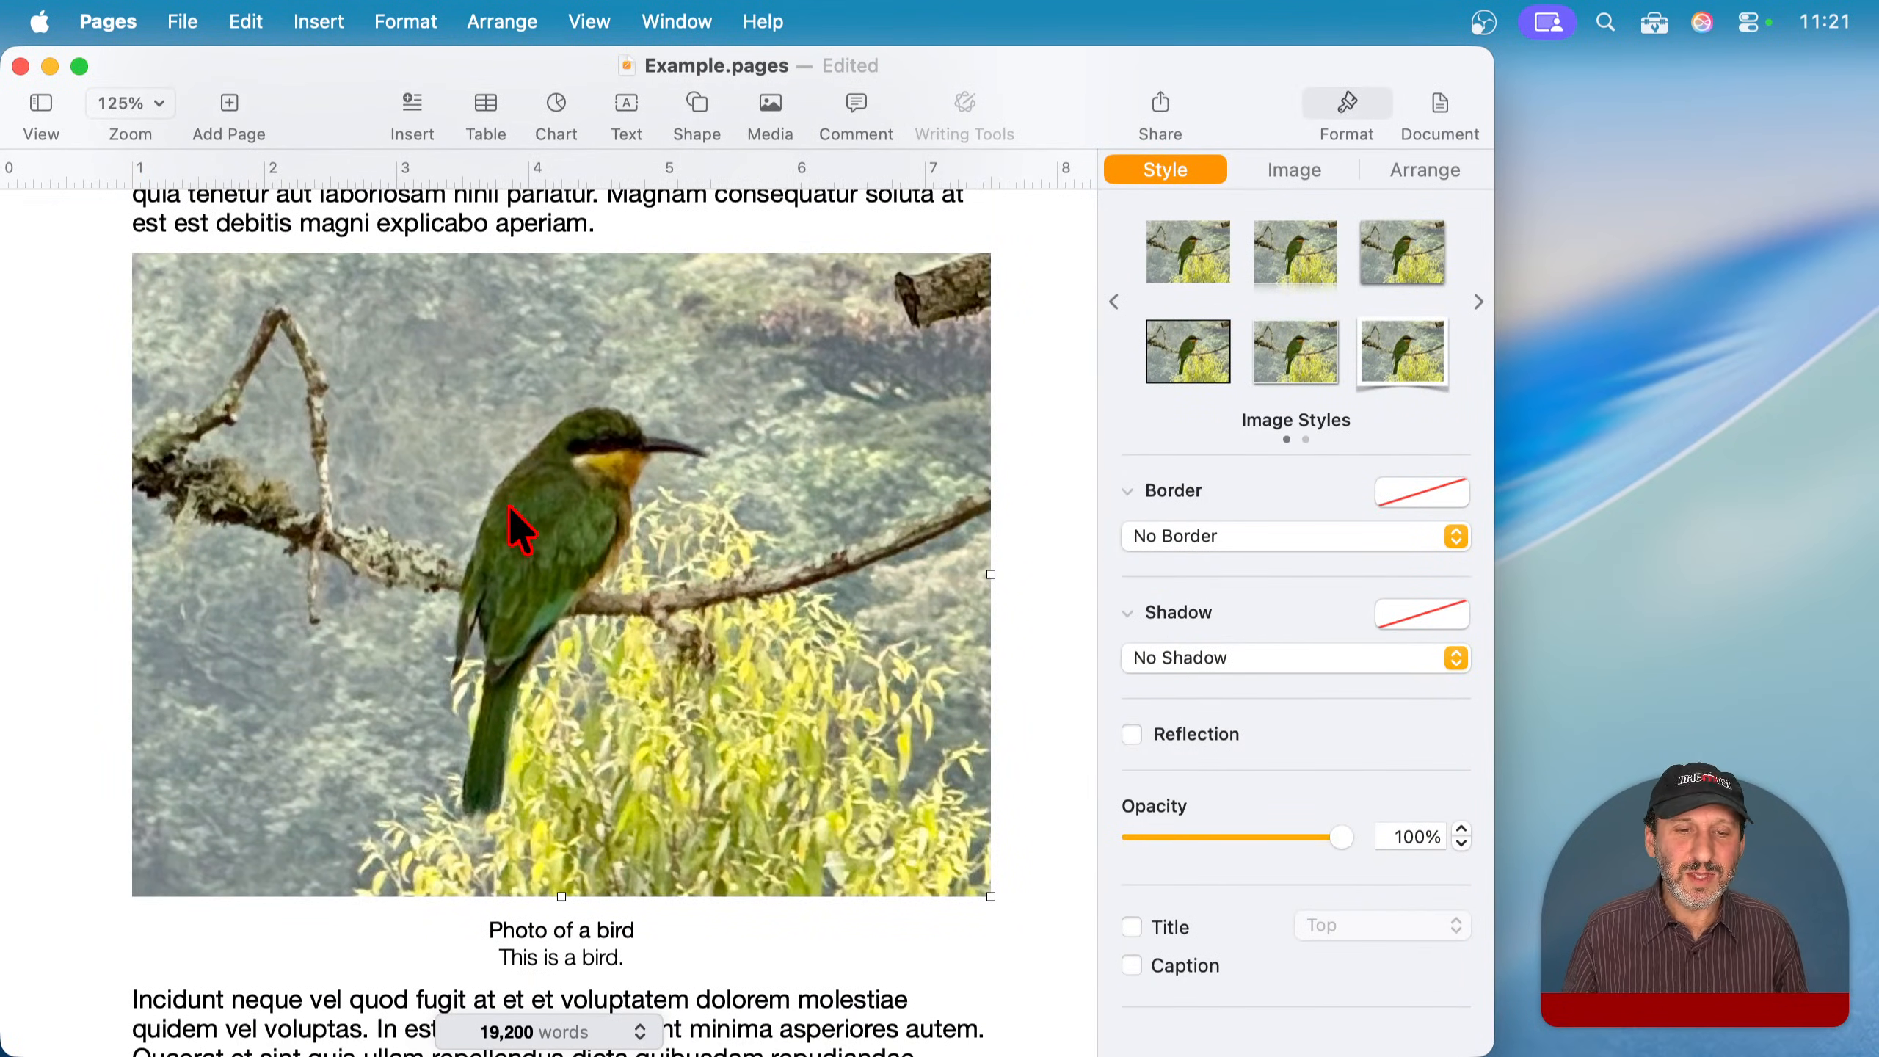
left_click_drag(990, 896, 534, 444)
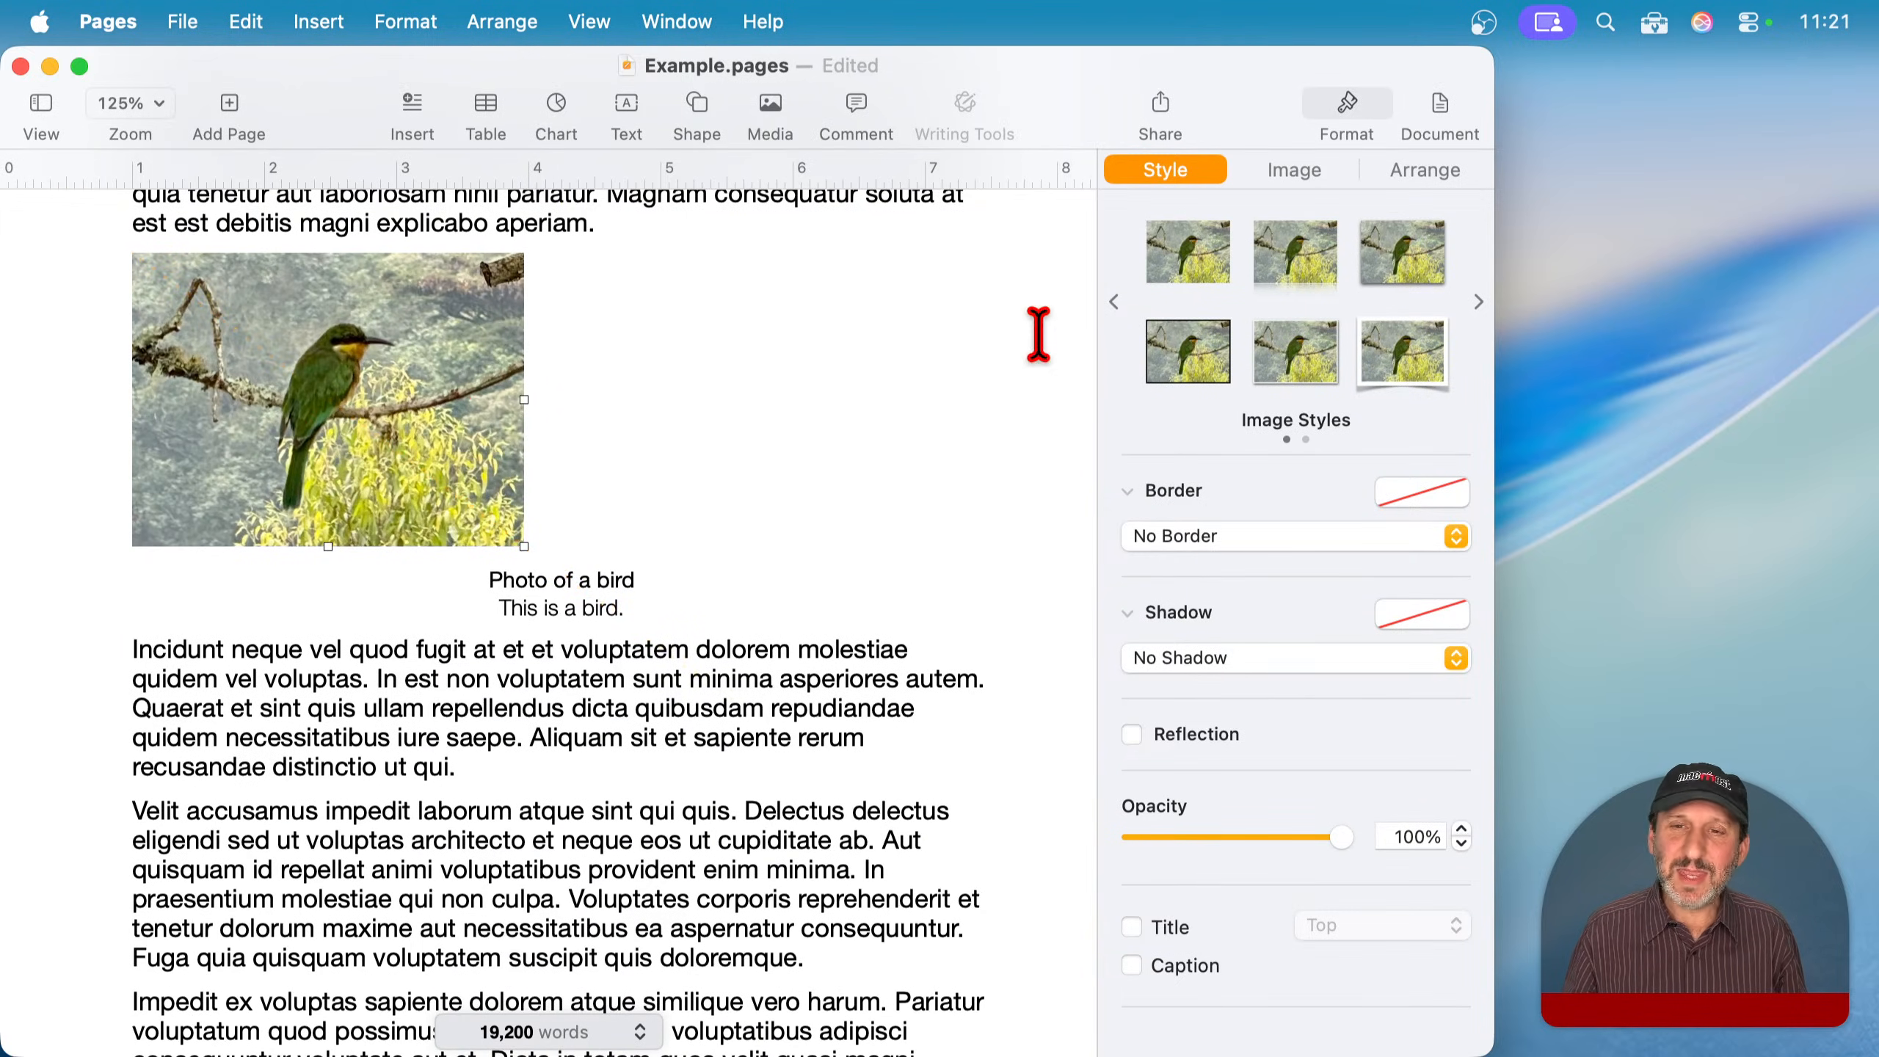
left_click(1412, 171)
left_click(1249, 356)
left_click(908, 361)
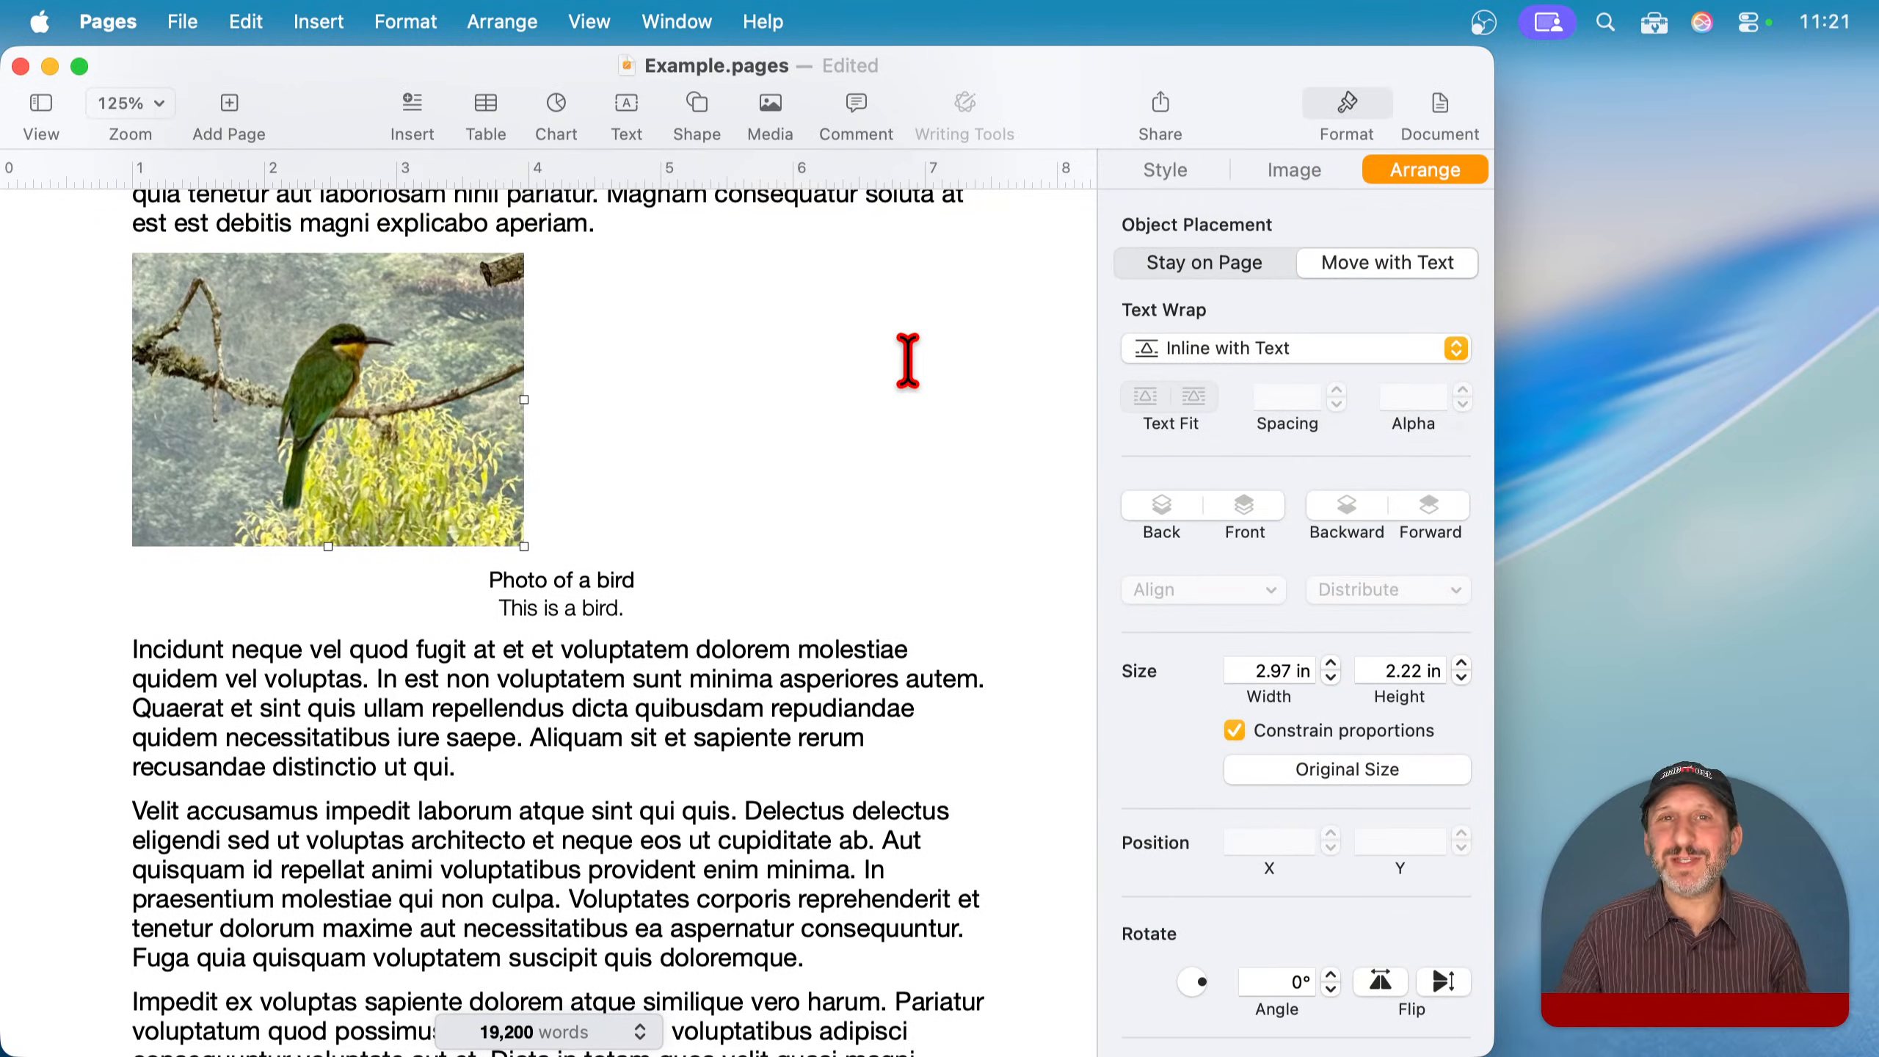
- Center the inline paragraph that holds the bird photo
scroll(907, 361, "up", 3)
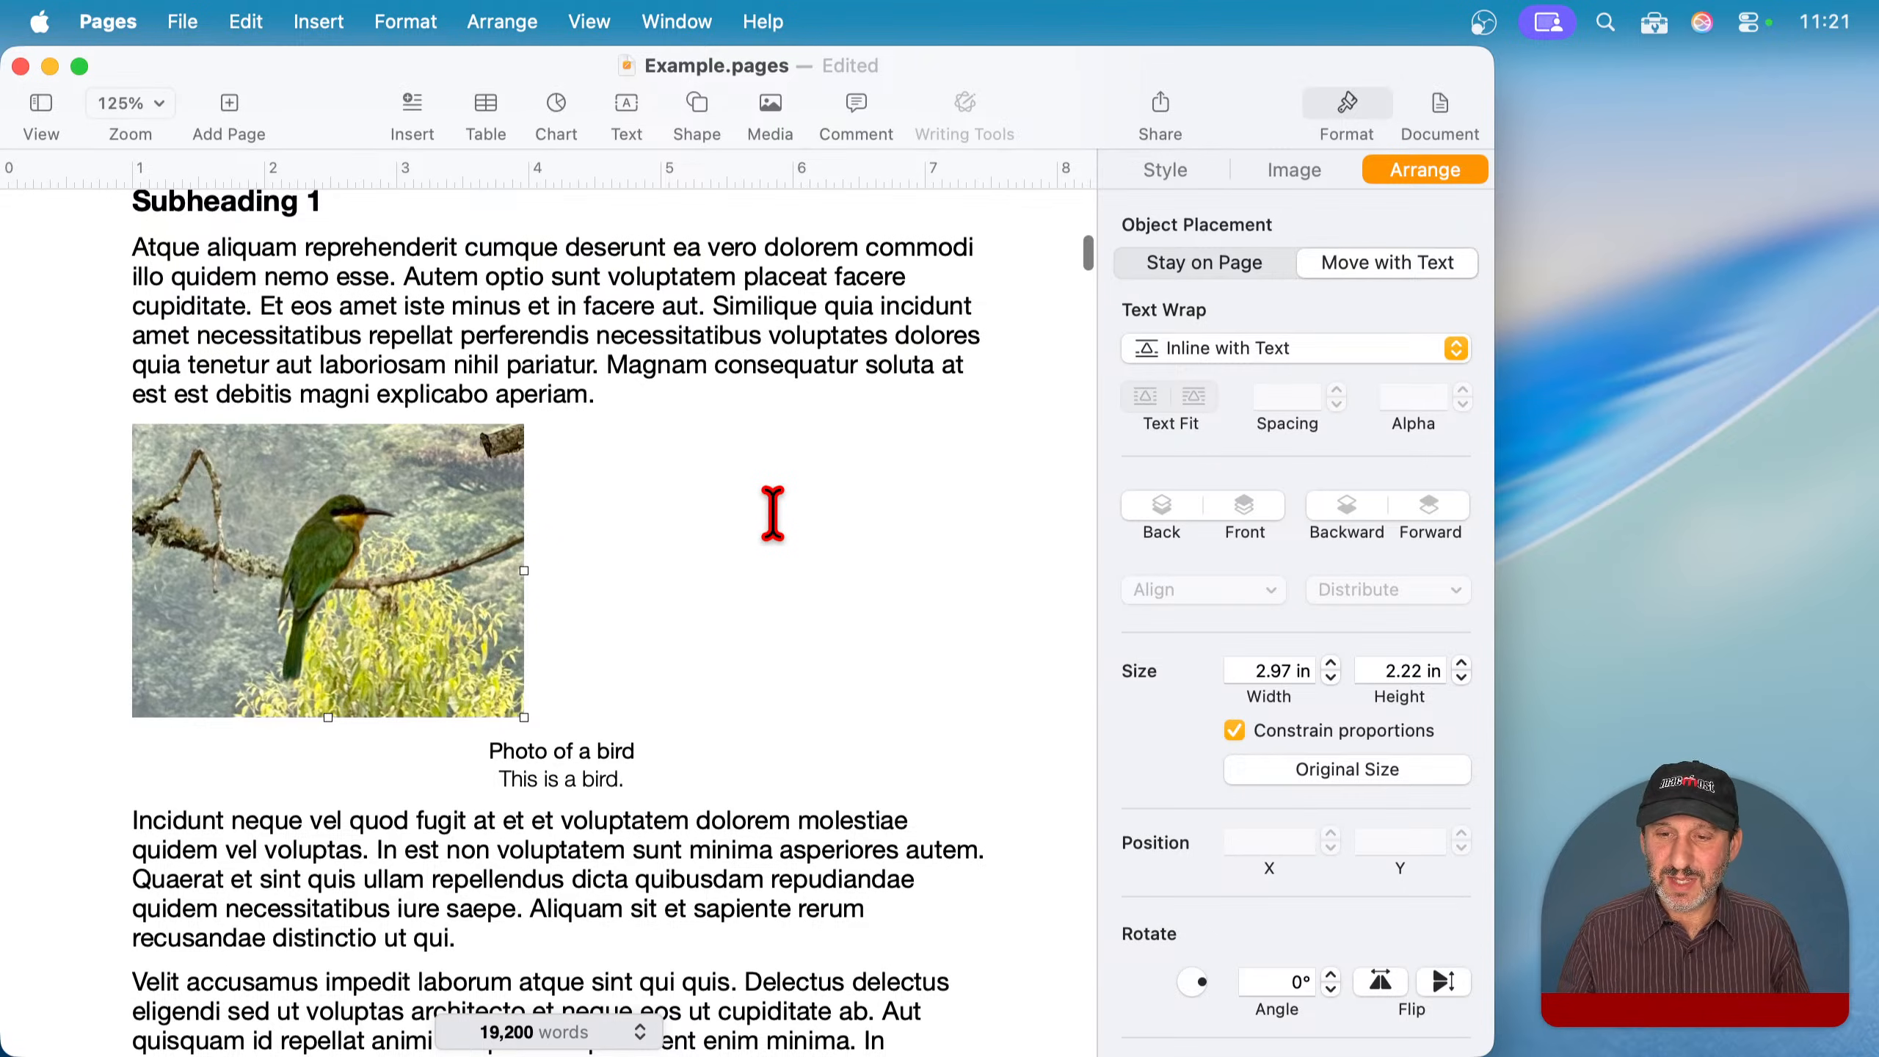
left_click(762, 517)
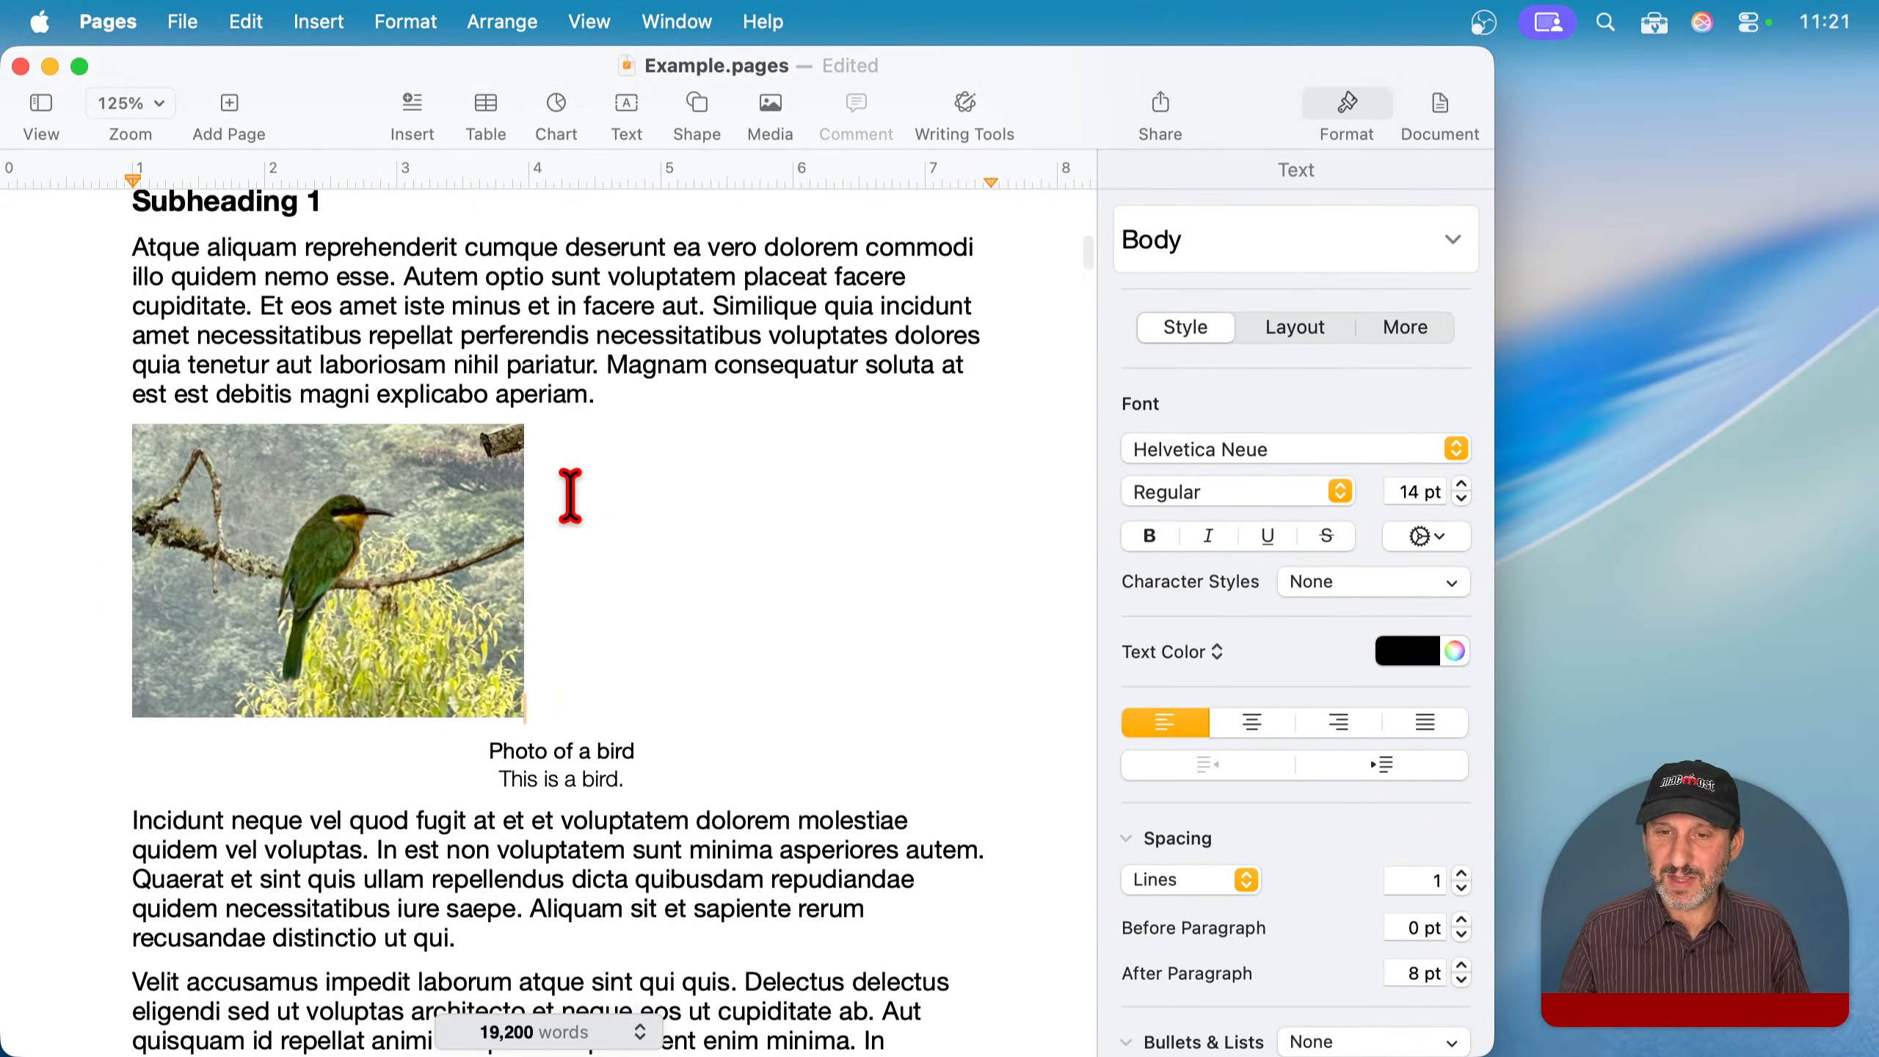
left_click(1250, 719)
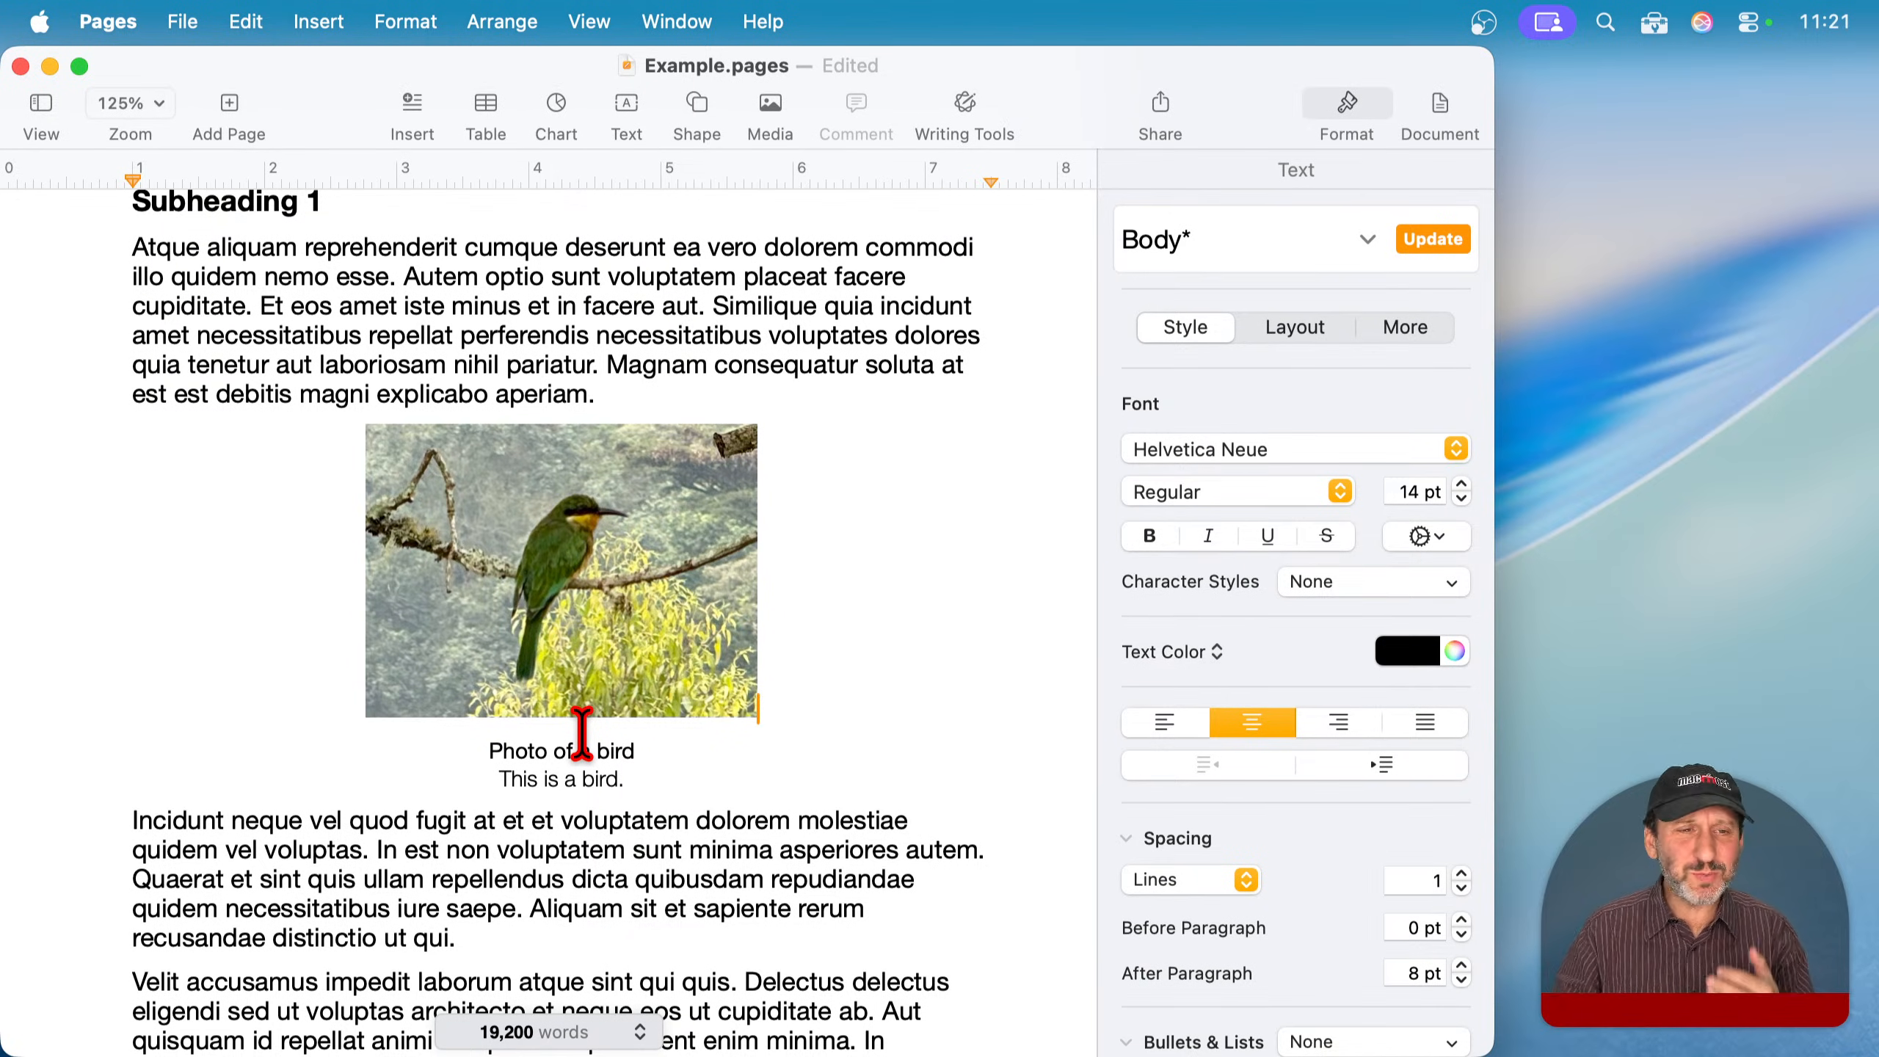
- Compare the body text's alignment with the bird photo's paragraph and review the photo's text wrap options
scroll(582, 733, "up", 10)
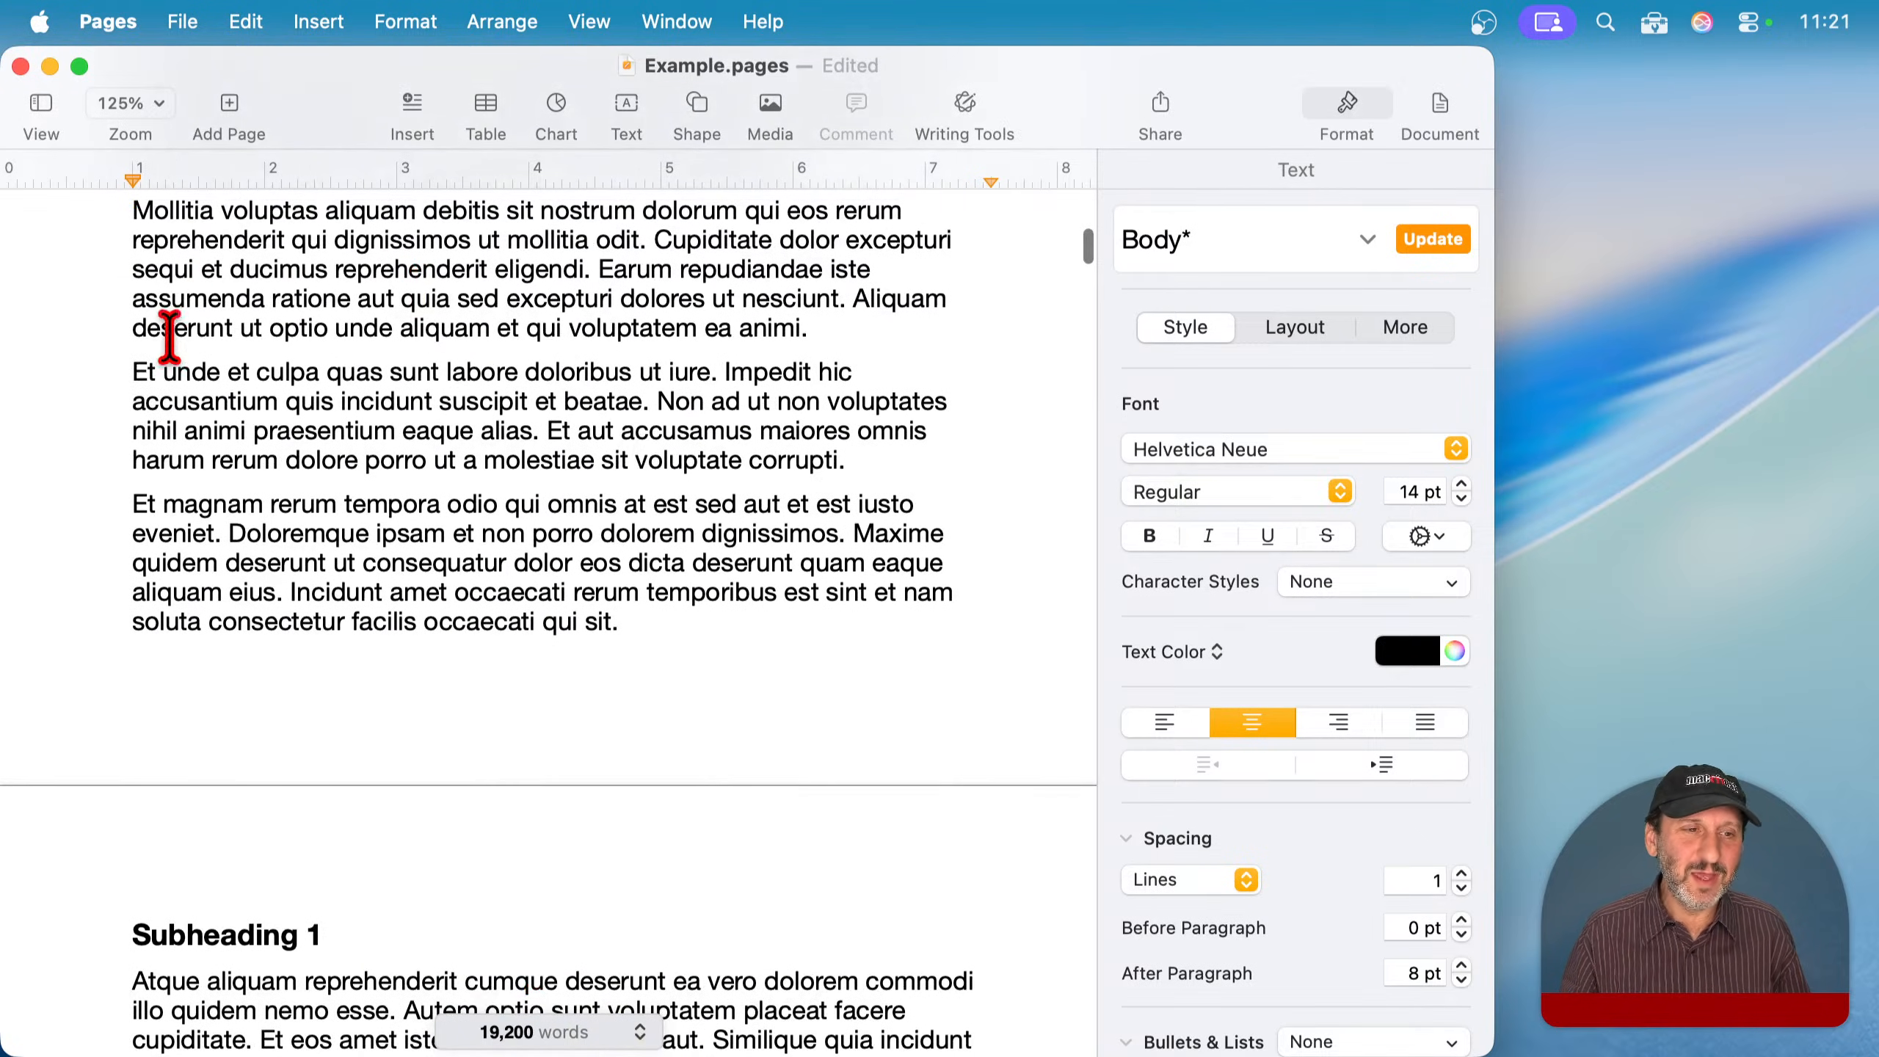
left_click(143, 383)
scroll(158, 421, "down", 6)
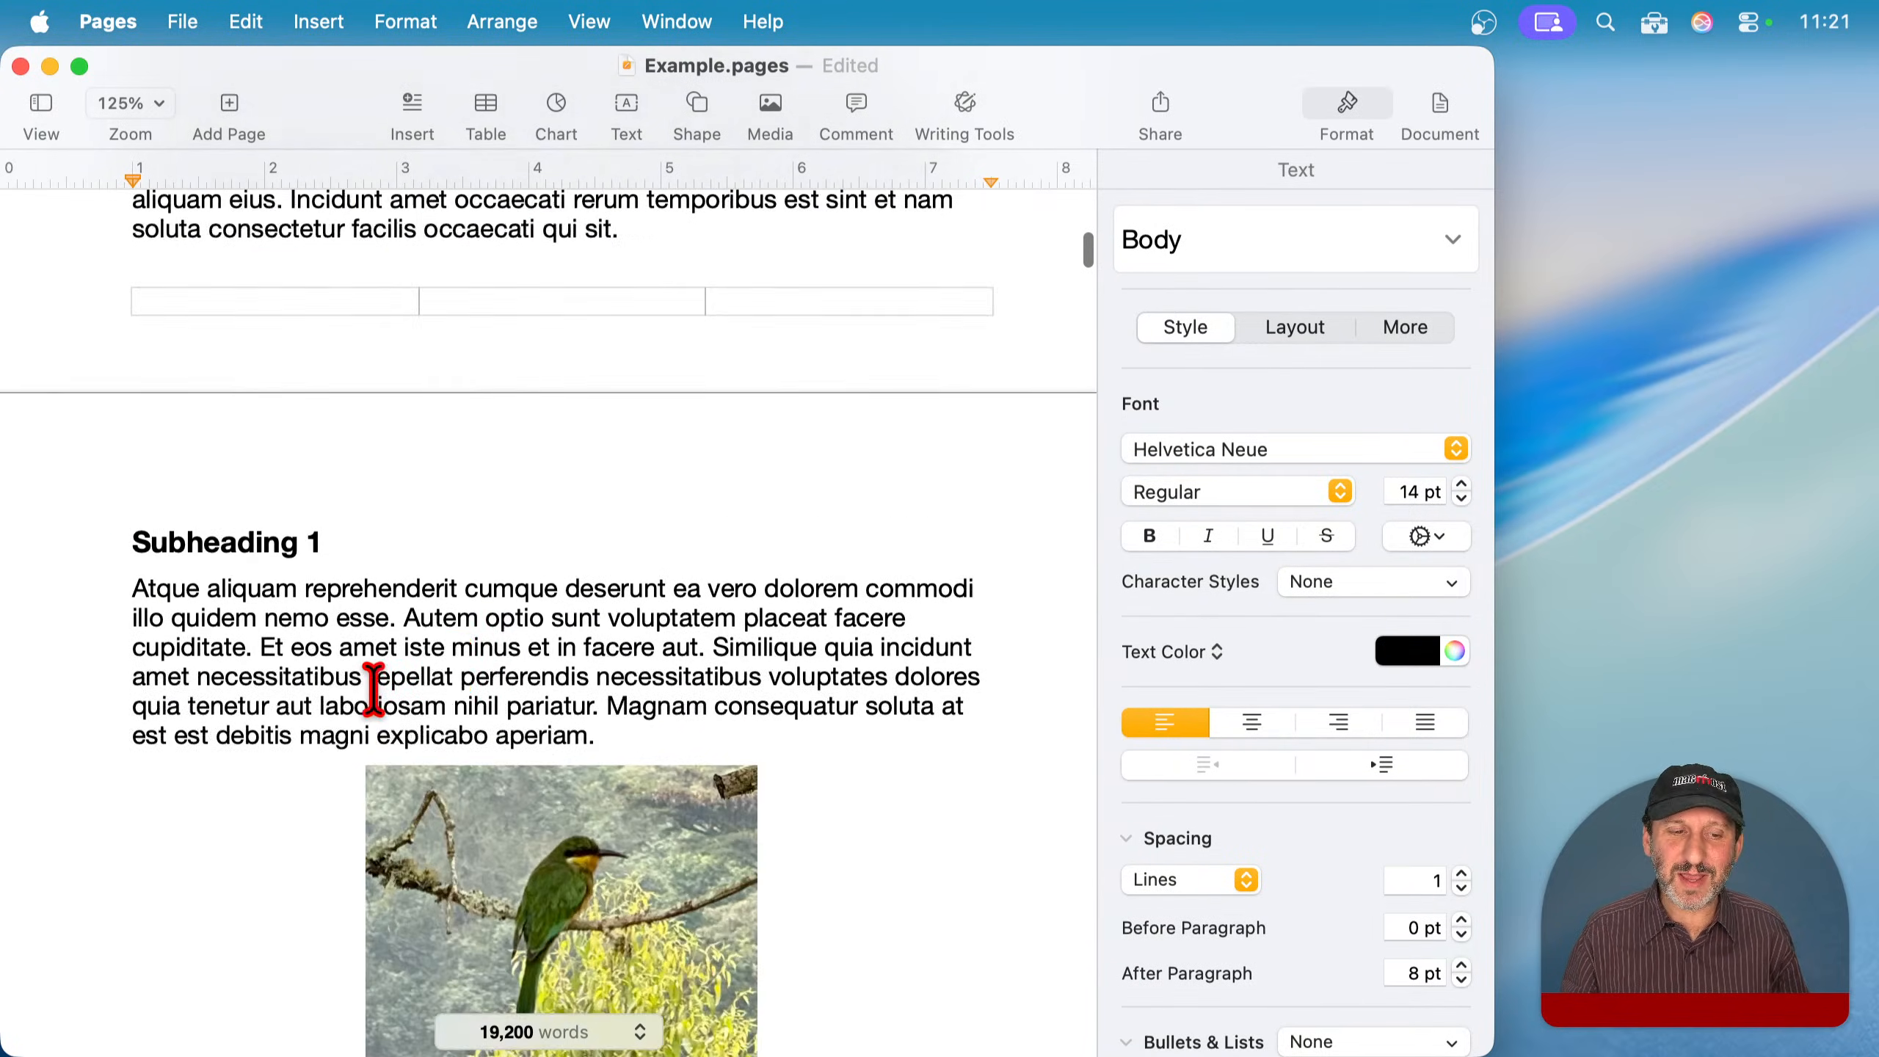
scroll(548, 770, "down", 4)
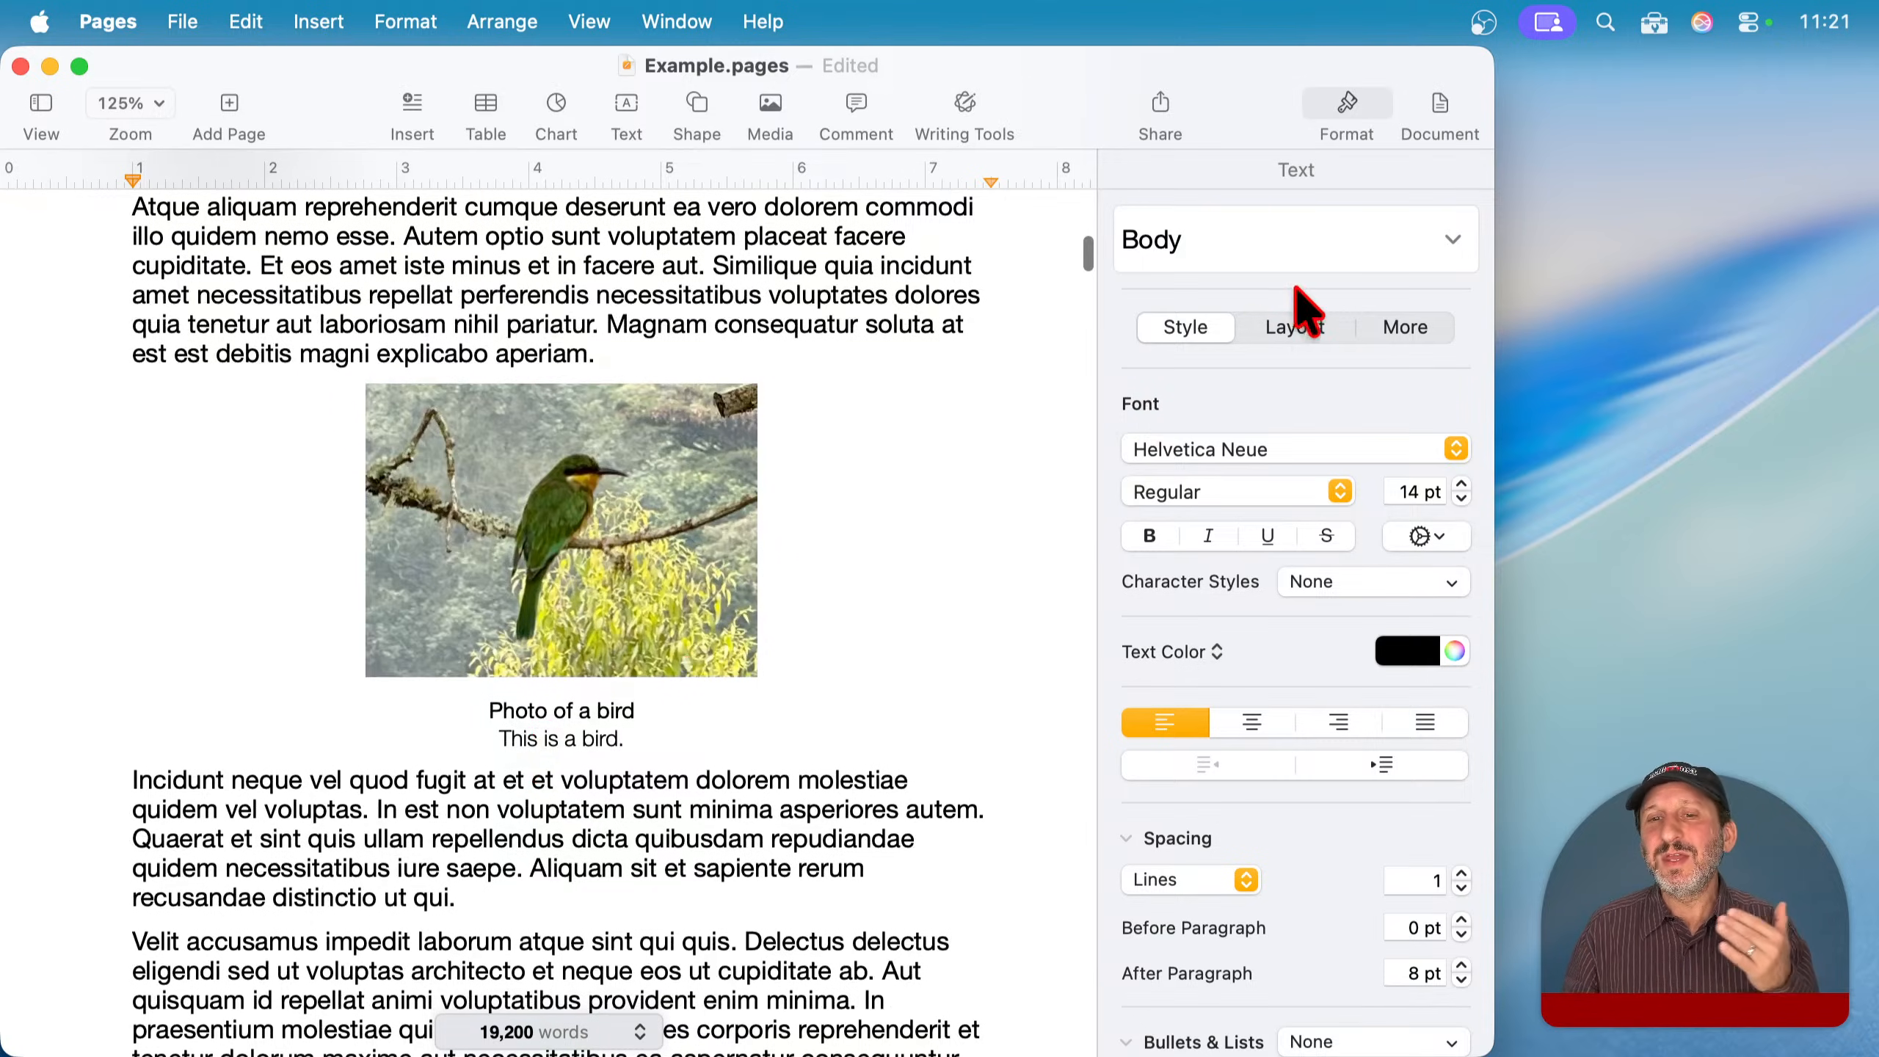
left_click(631, 581)
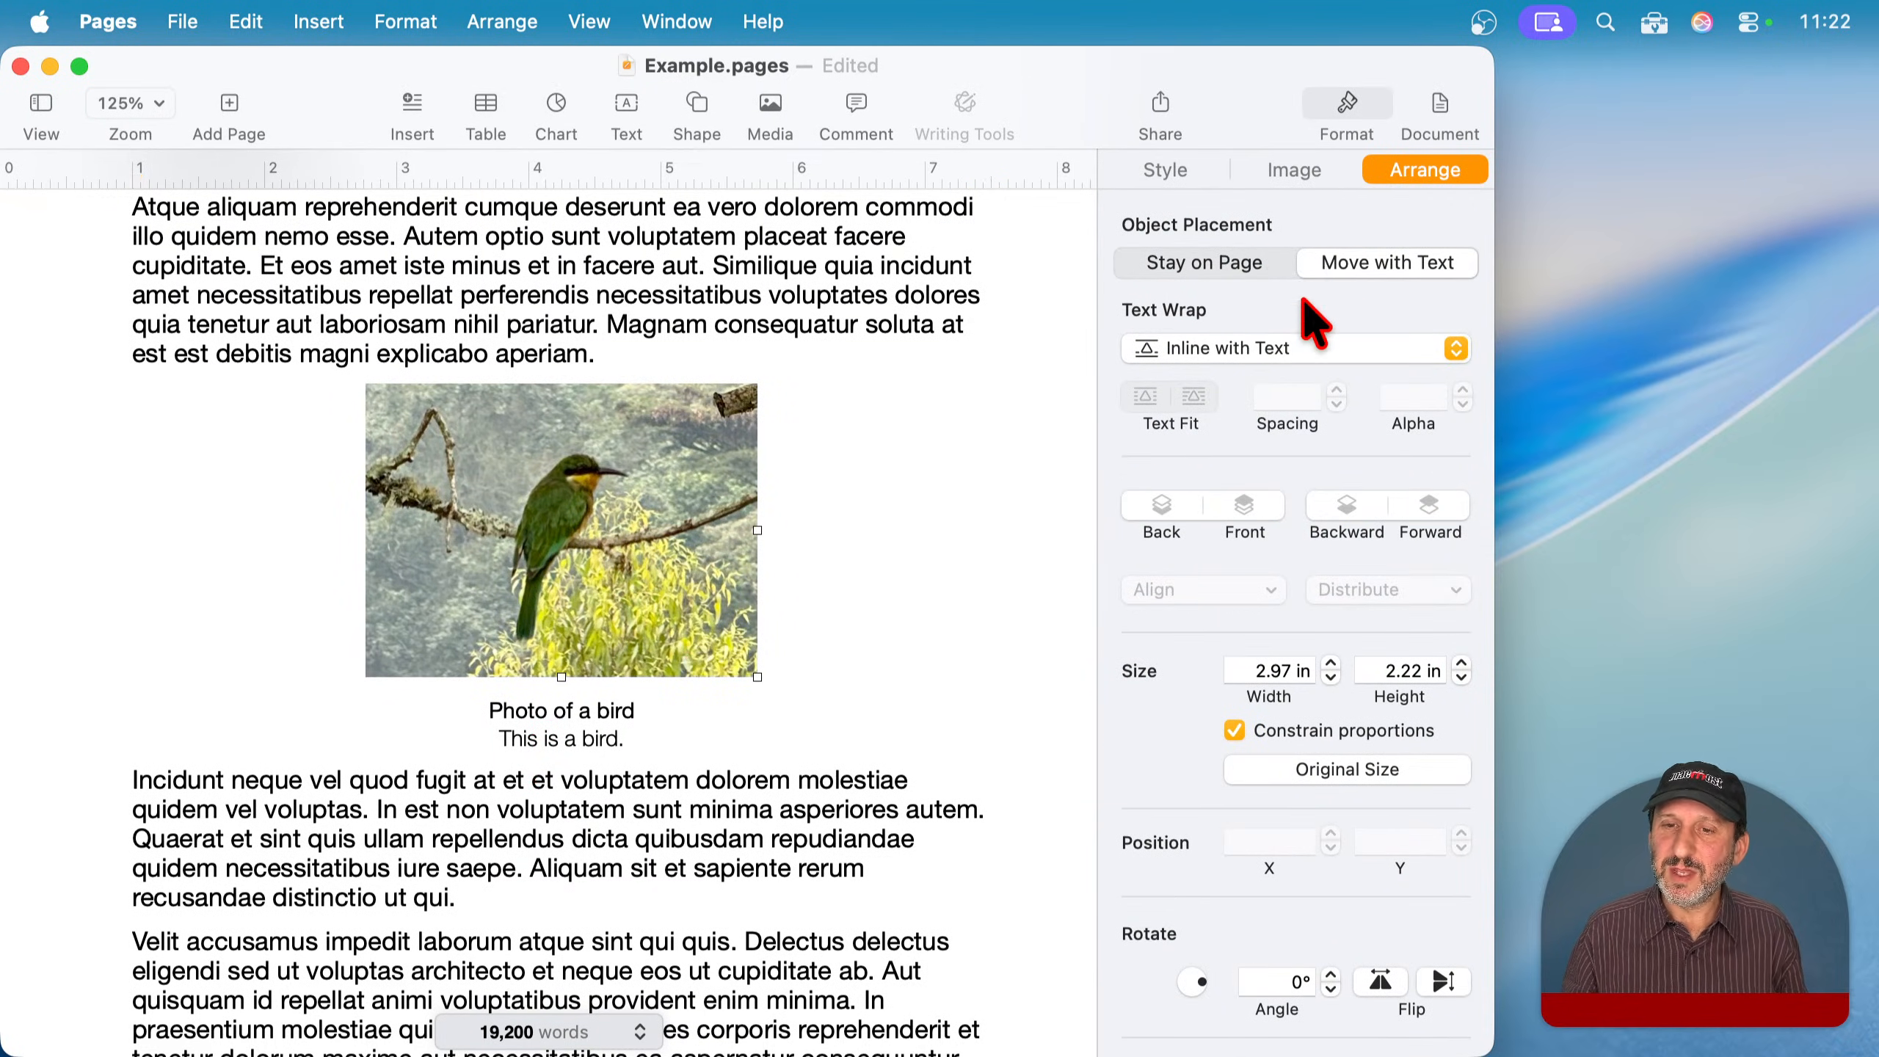
left_click(1237, 352)
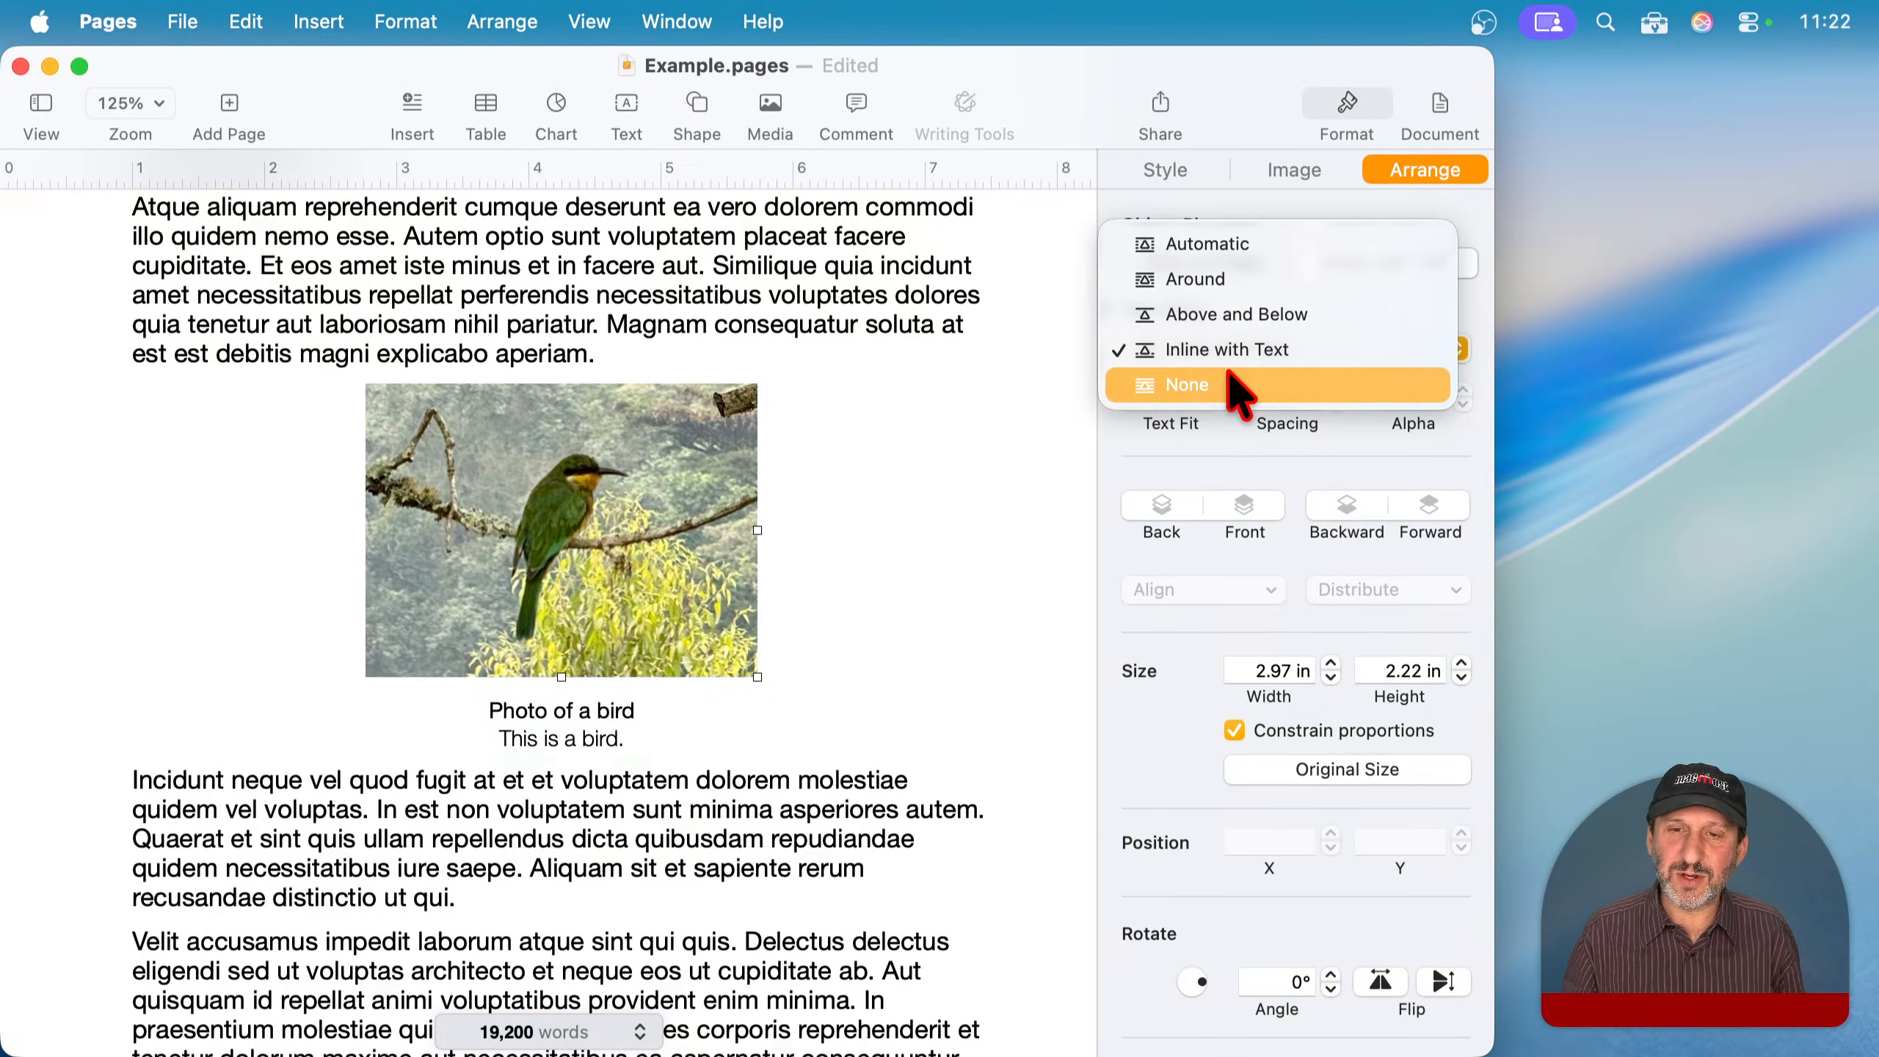
left_click(762, 433)
left_click(663, 357)
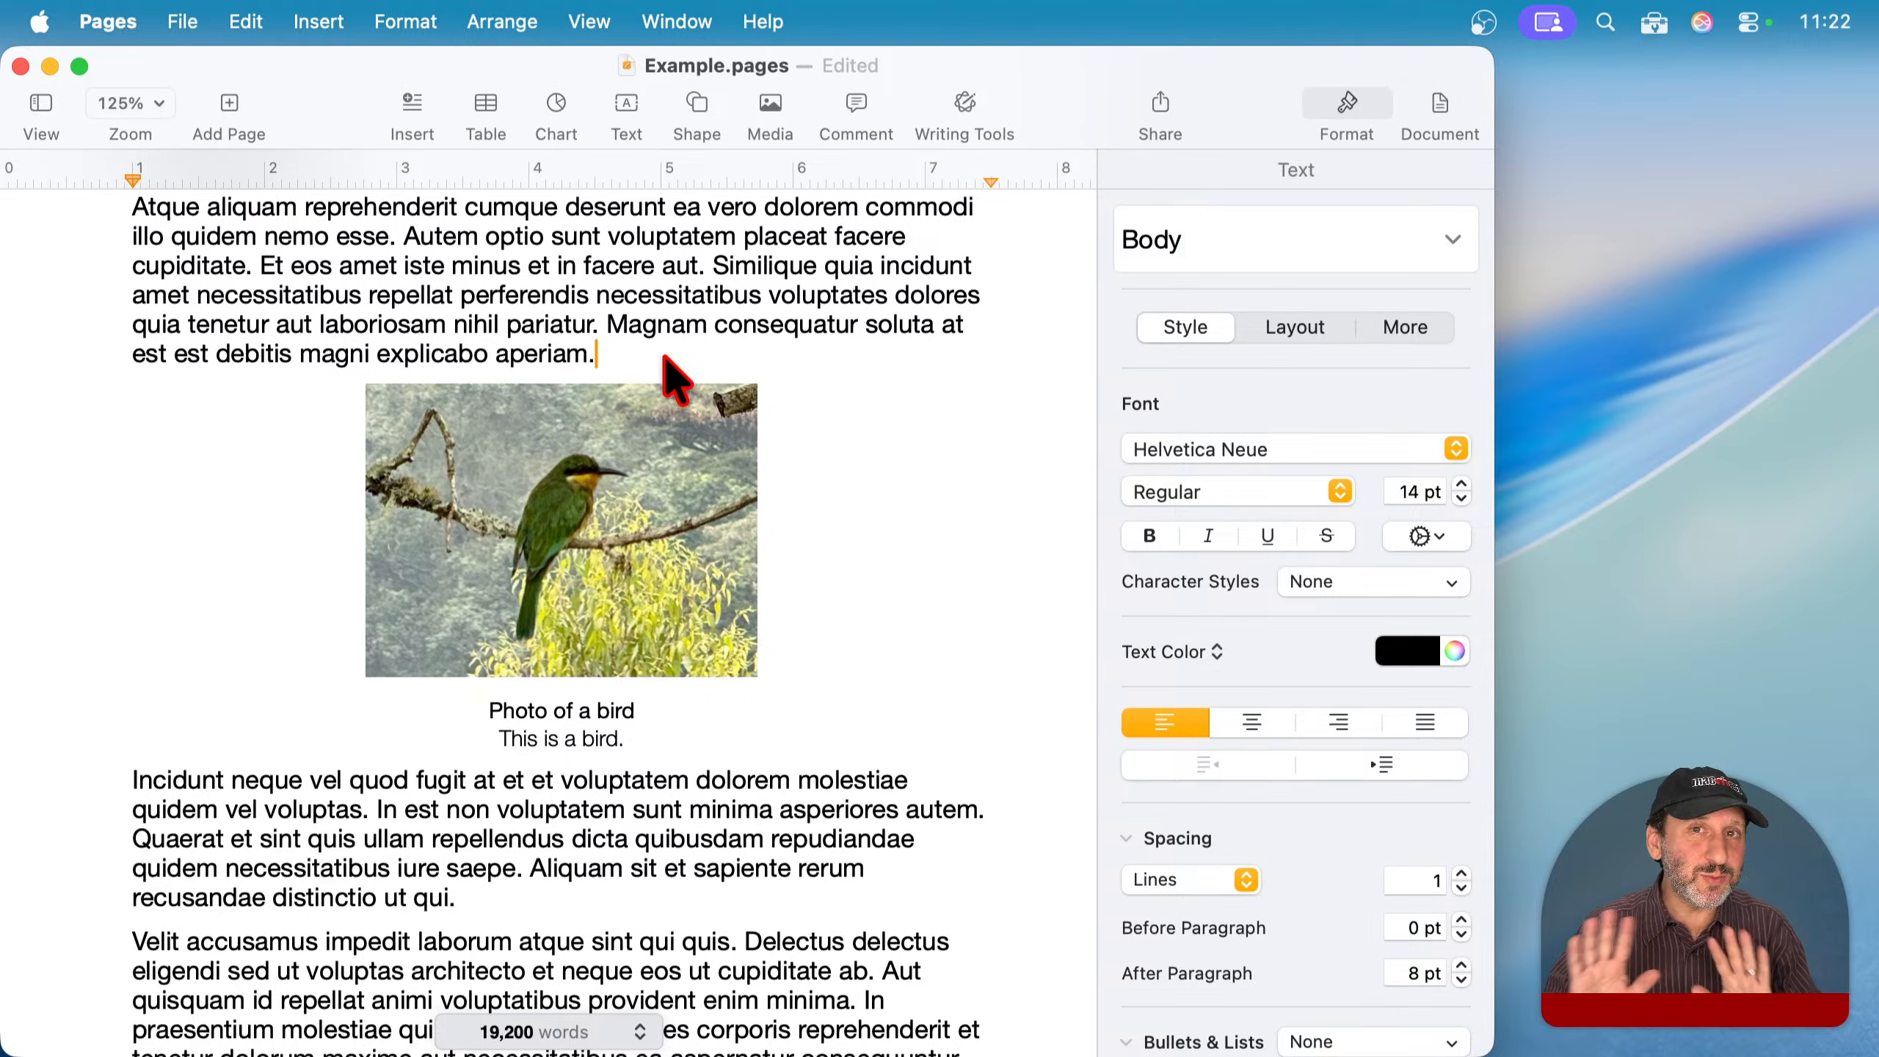
left_click(800, 454)
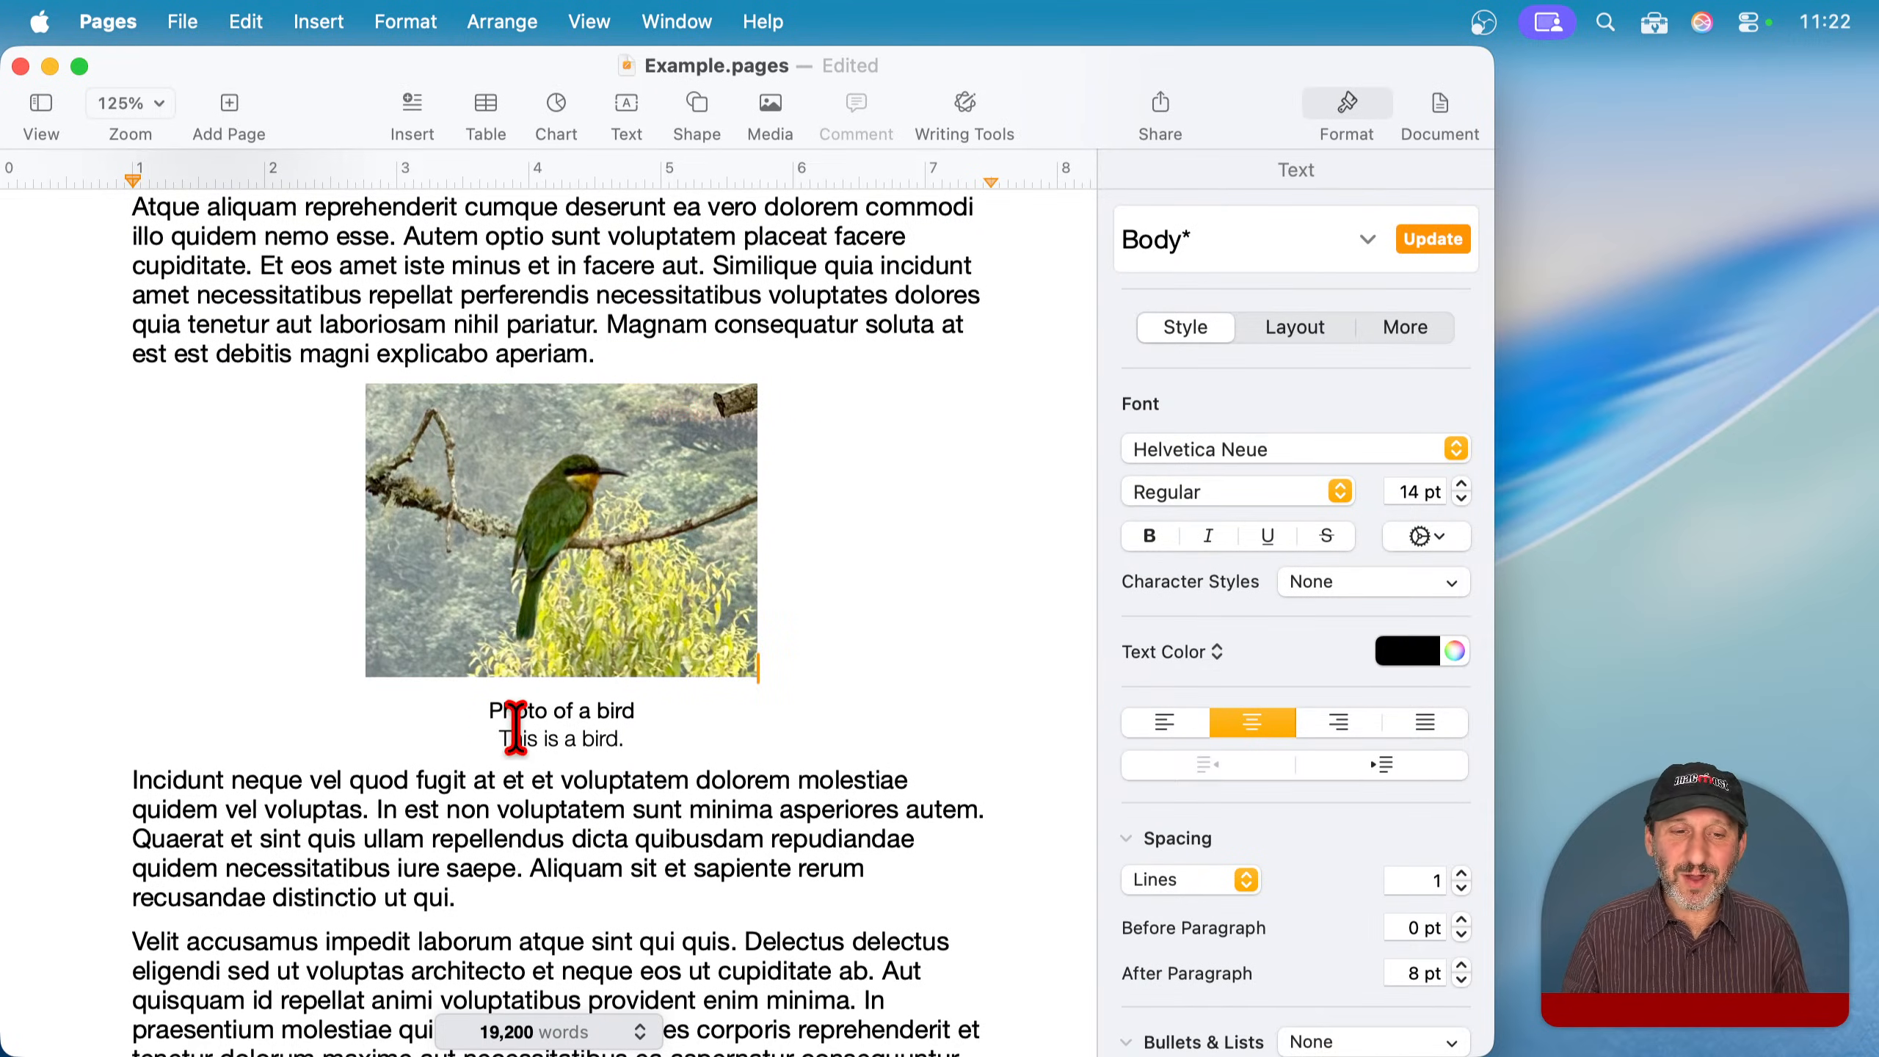
- Look through the bird photo's arrangement, image adjustment and style settings, including the built-in Title and Caption options
left_click(586, 536)
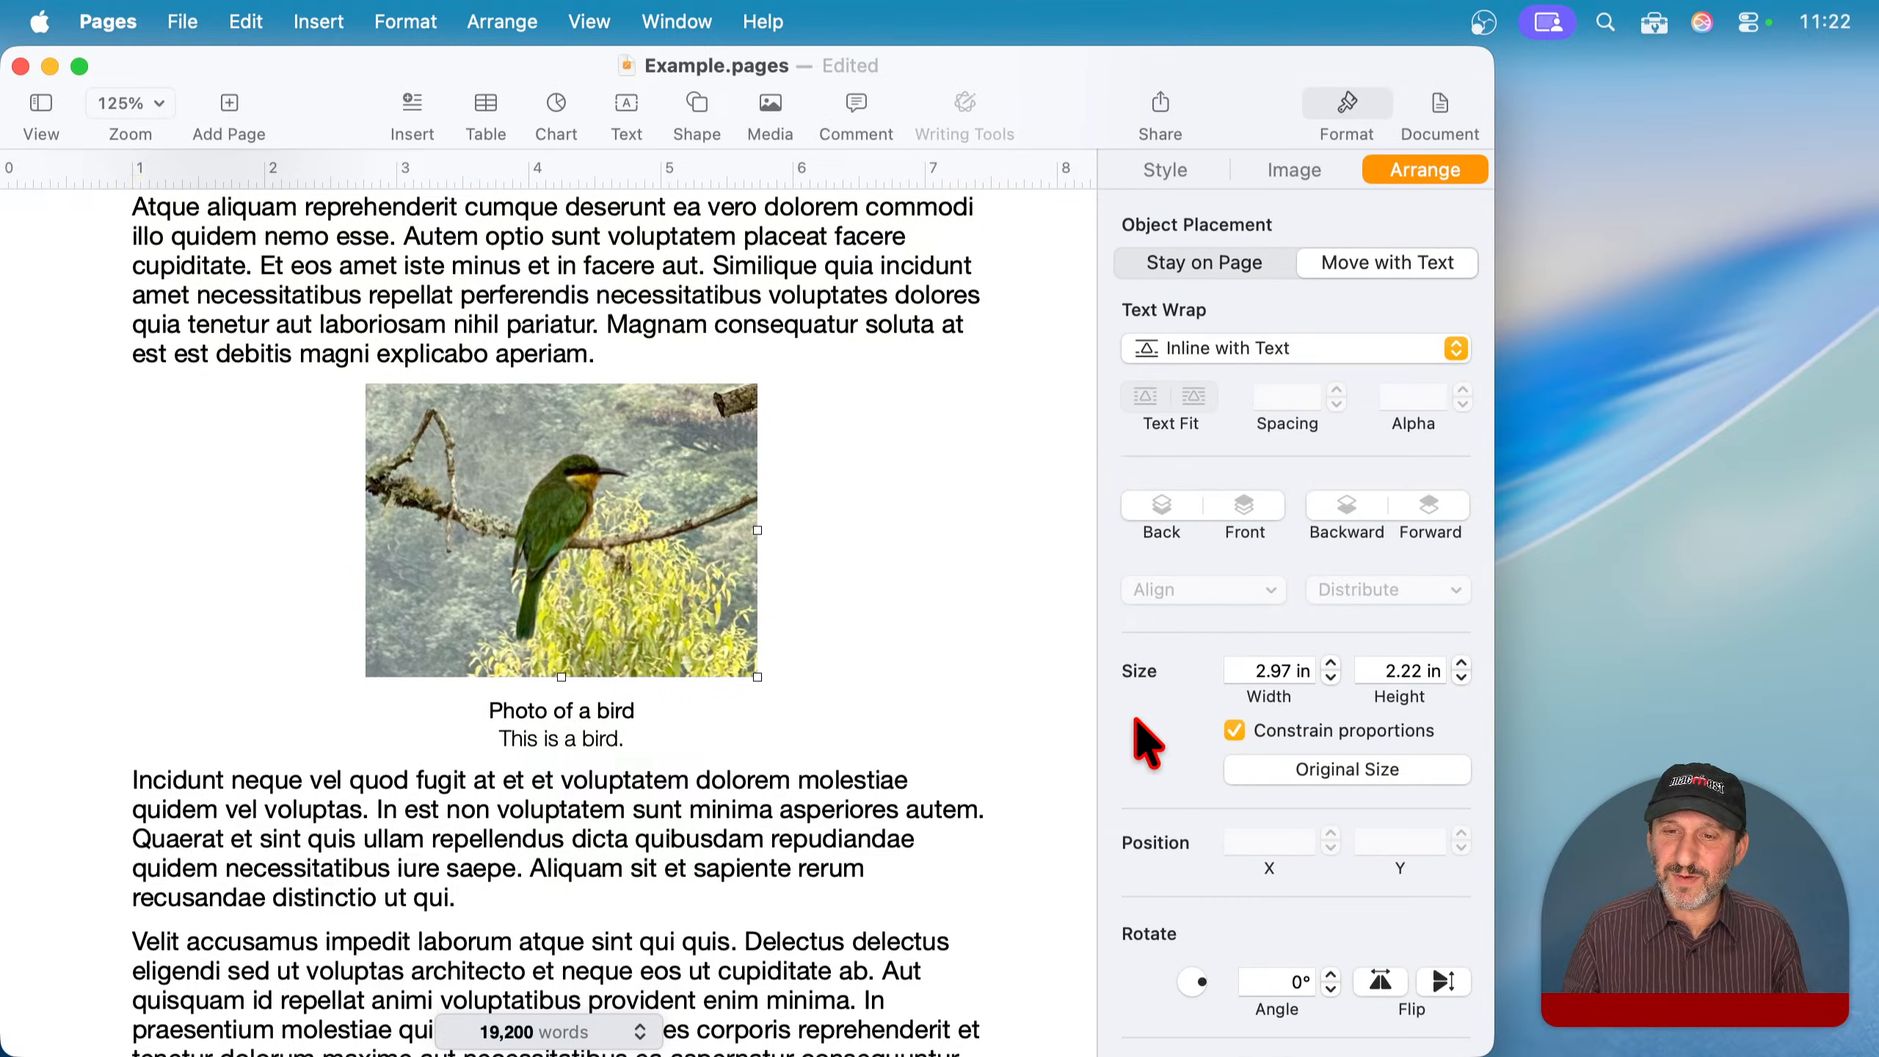
scroll(1140, 729, "down", 3)
left_click(1291, 174)
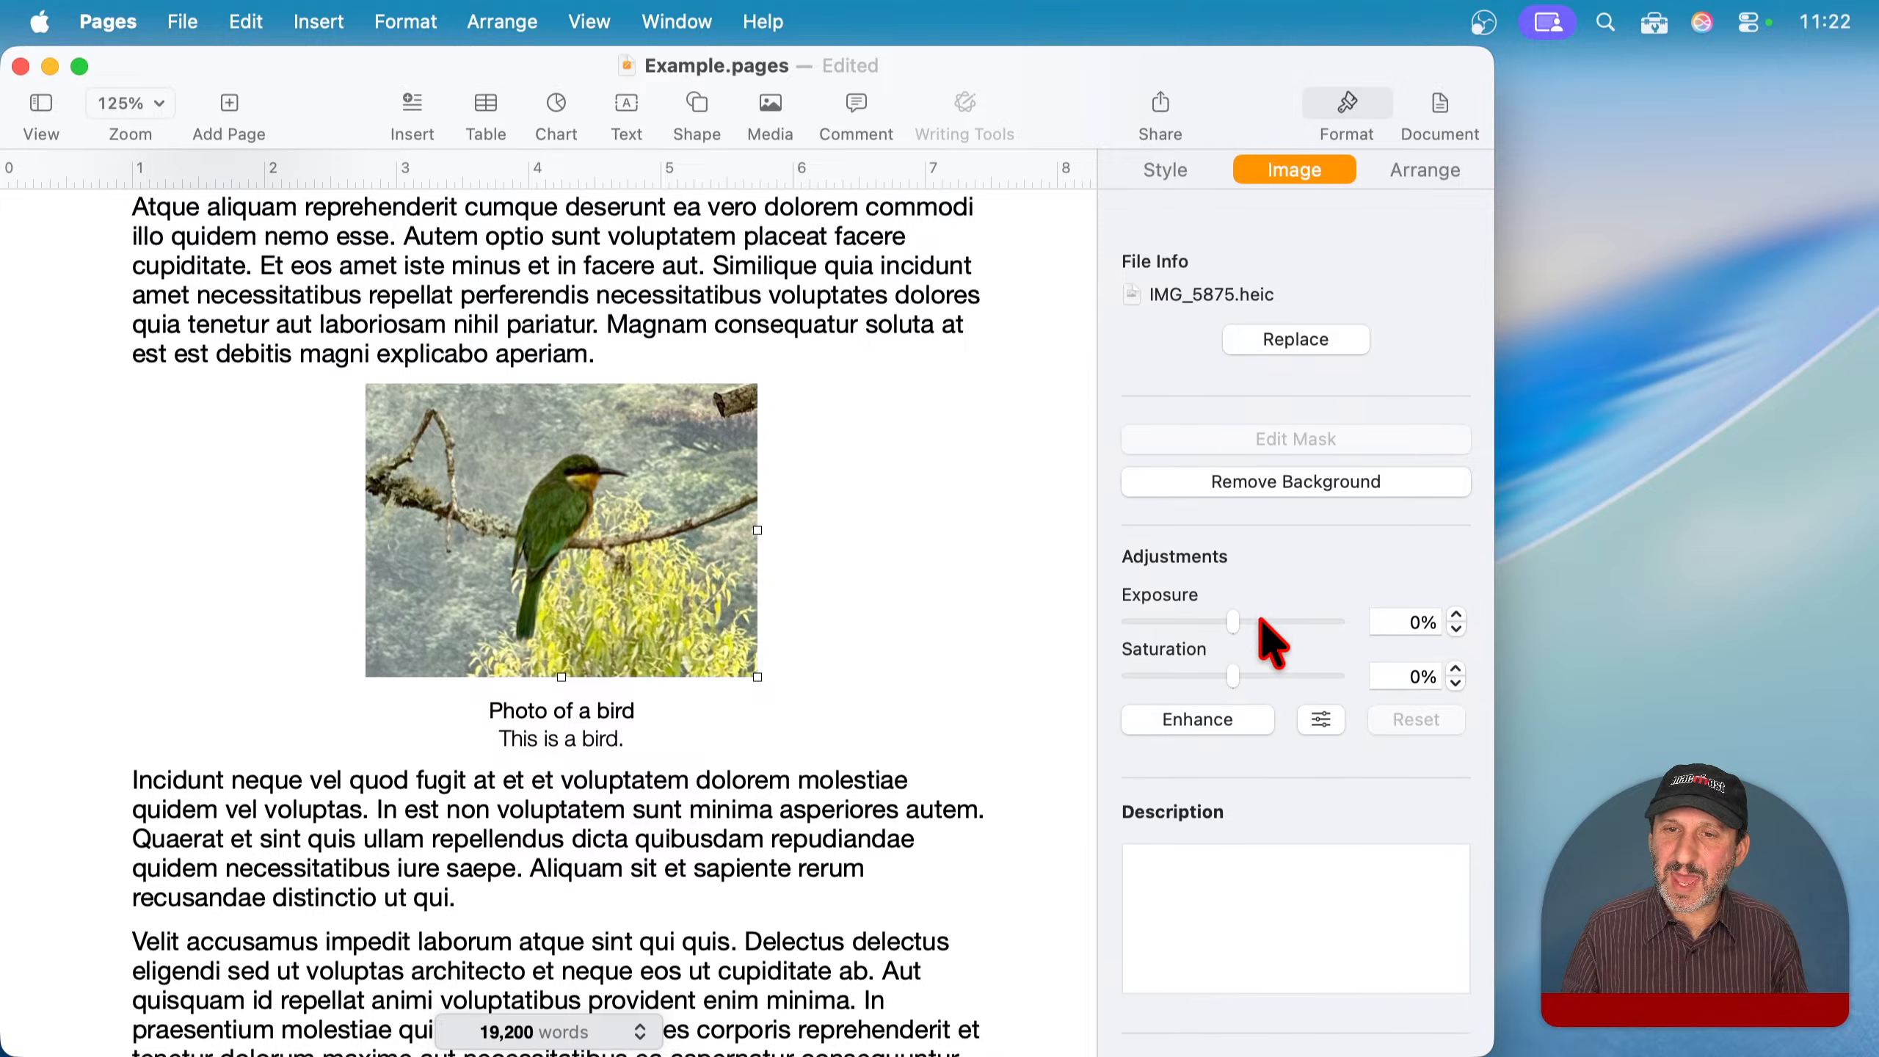
left_click(1176, 174)
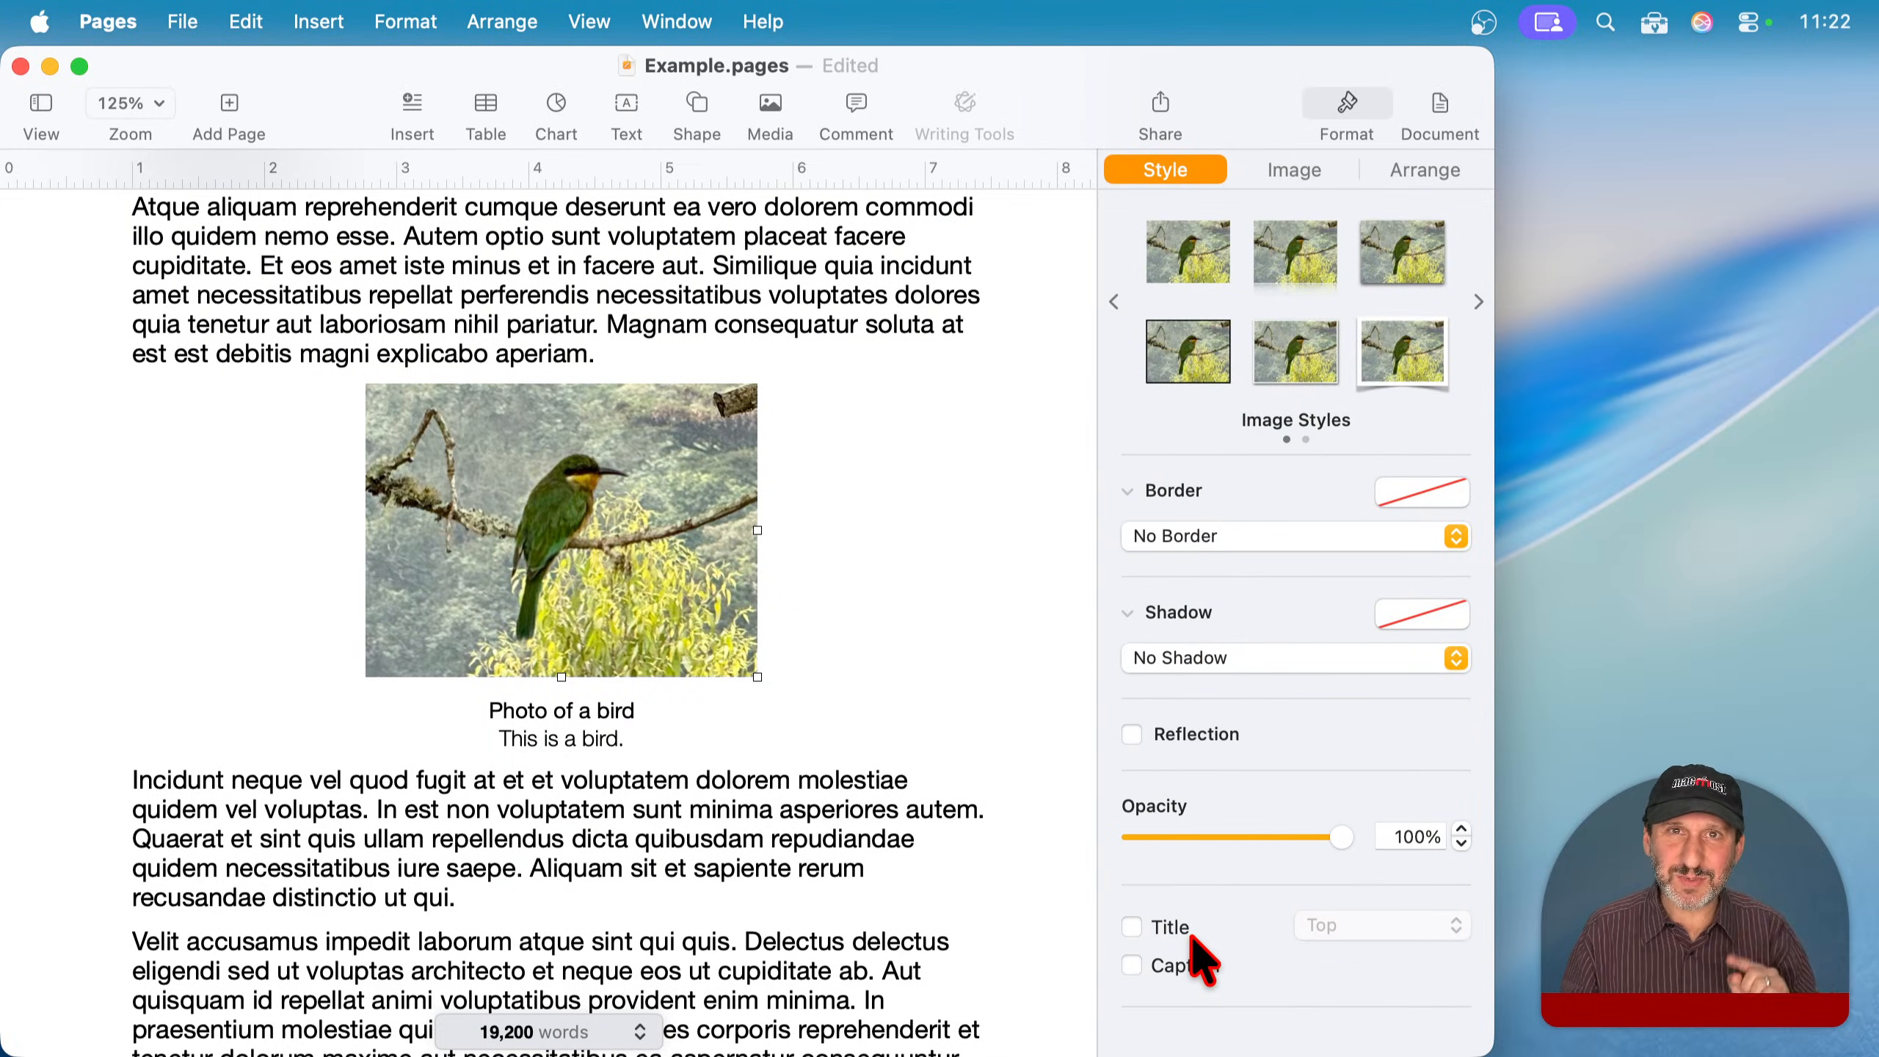
- Examine the paragraph styles of the title and caption lines below the bird photo
left_click(518, 734)
left_click(506, 712)
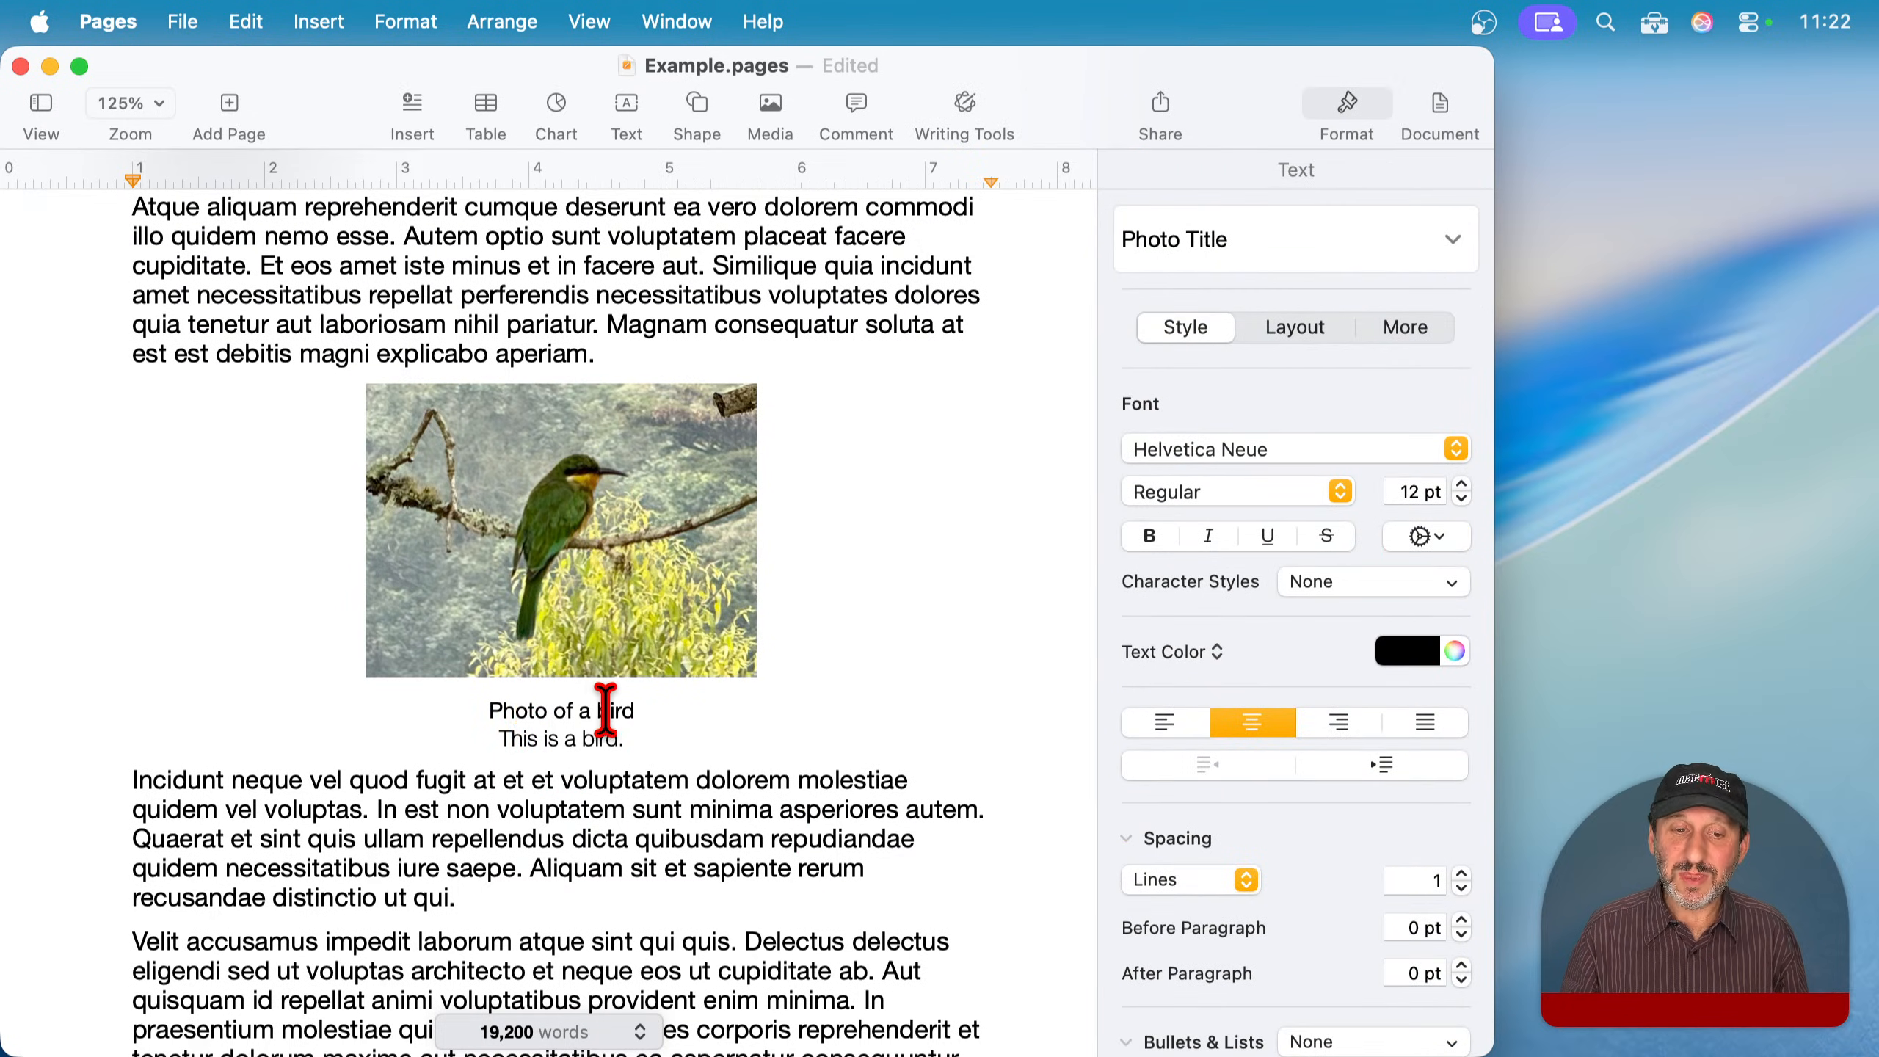
left_click_drag(638, 711, 487, 708)
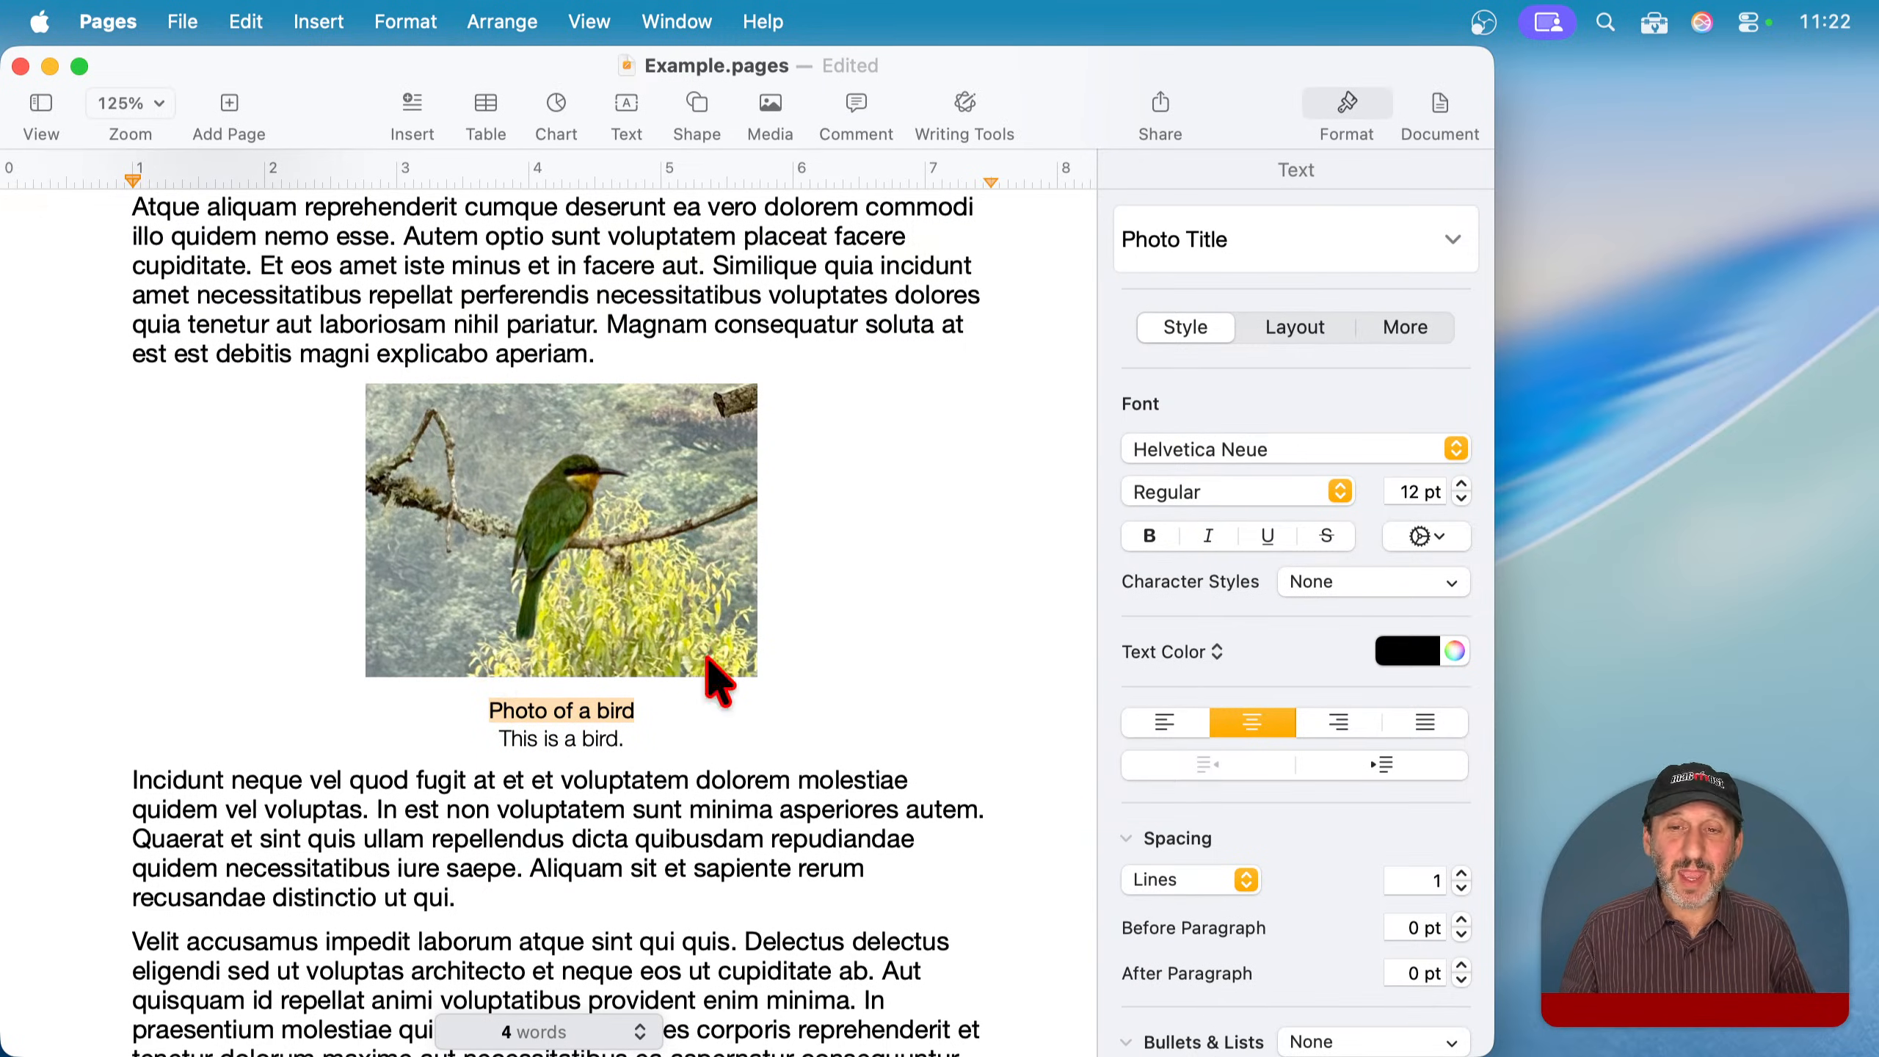
left_click(1212, 262)
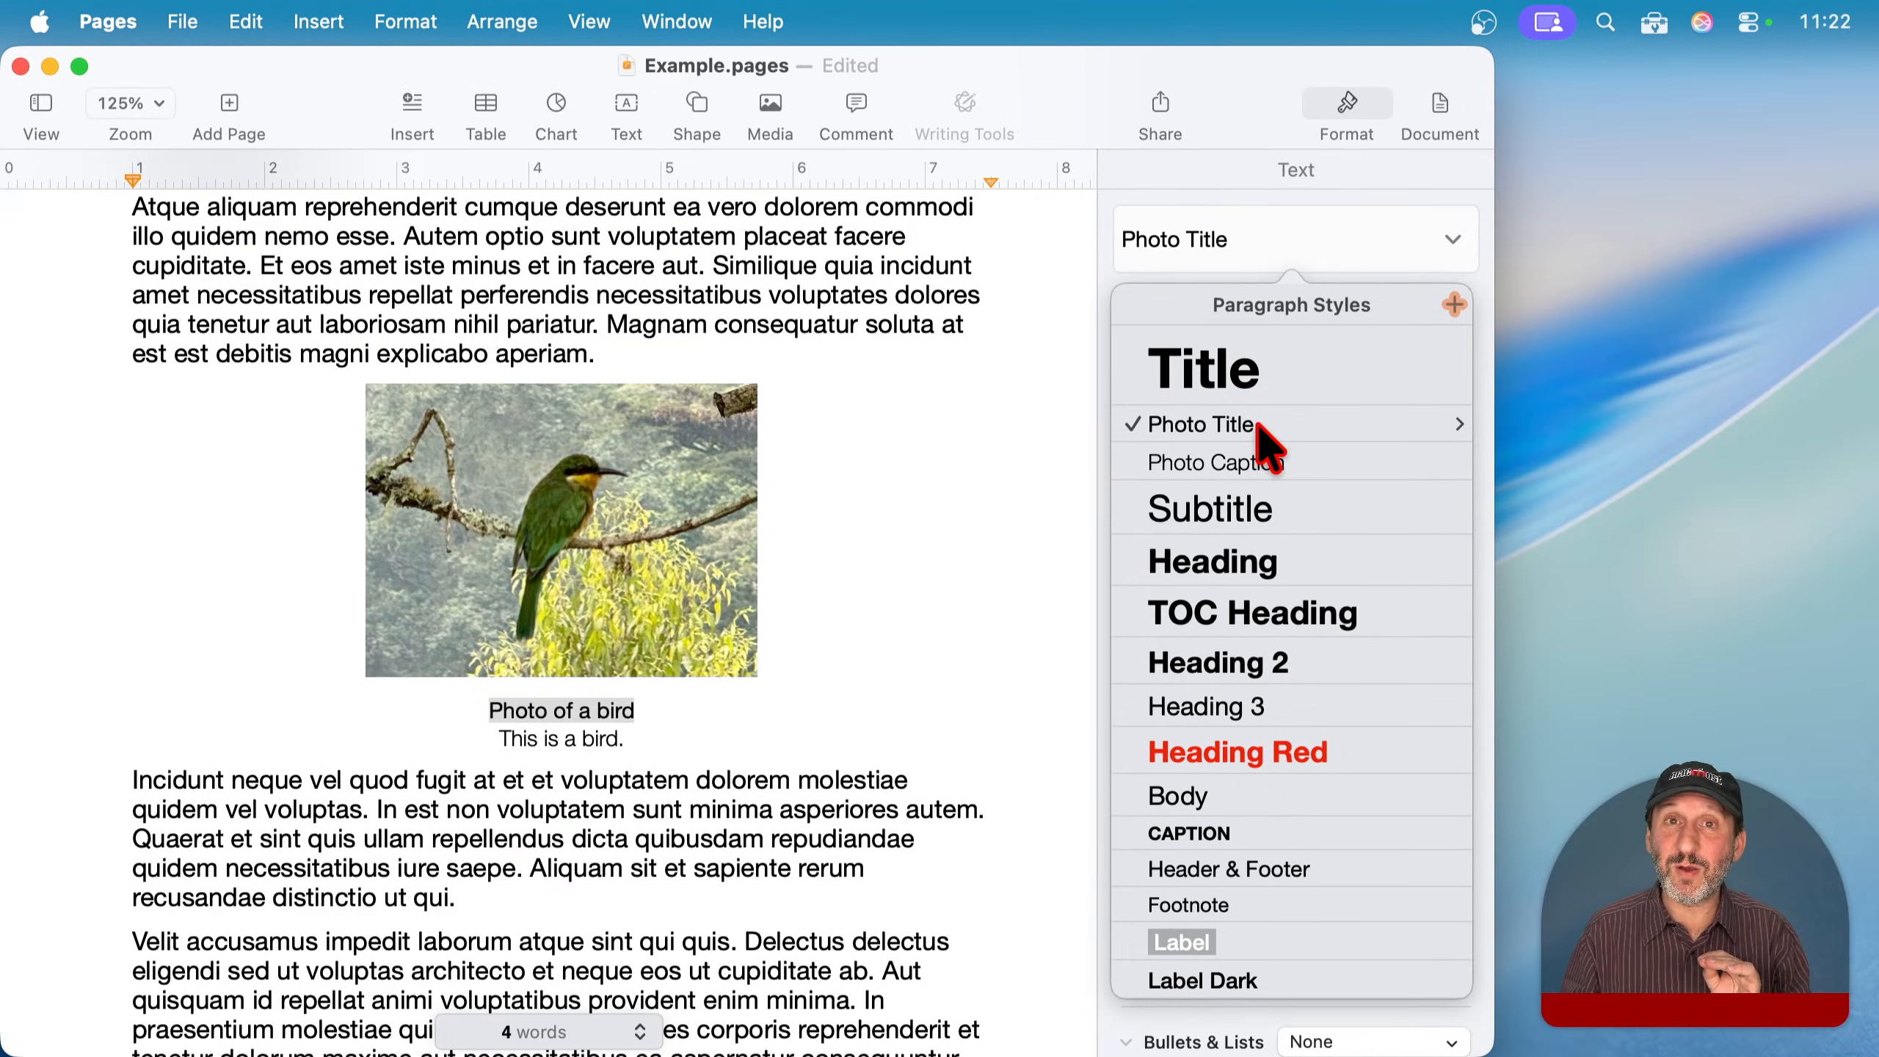
left_click_drag(508, 736, 658, 733)
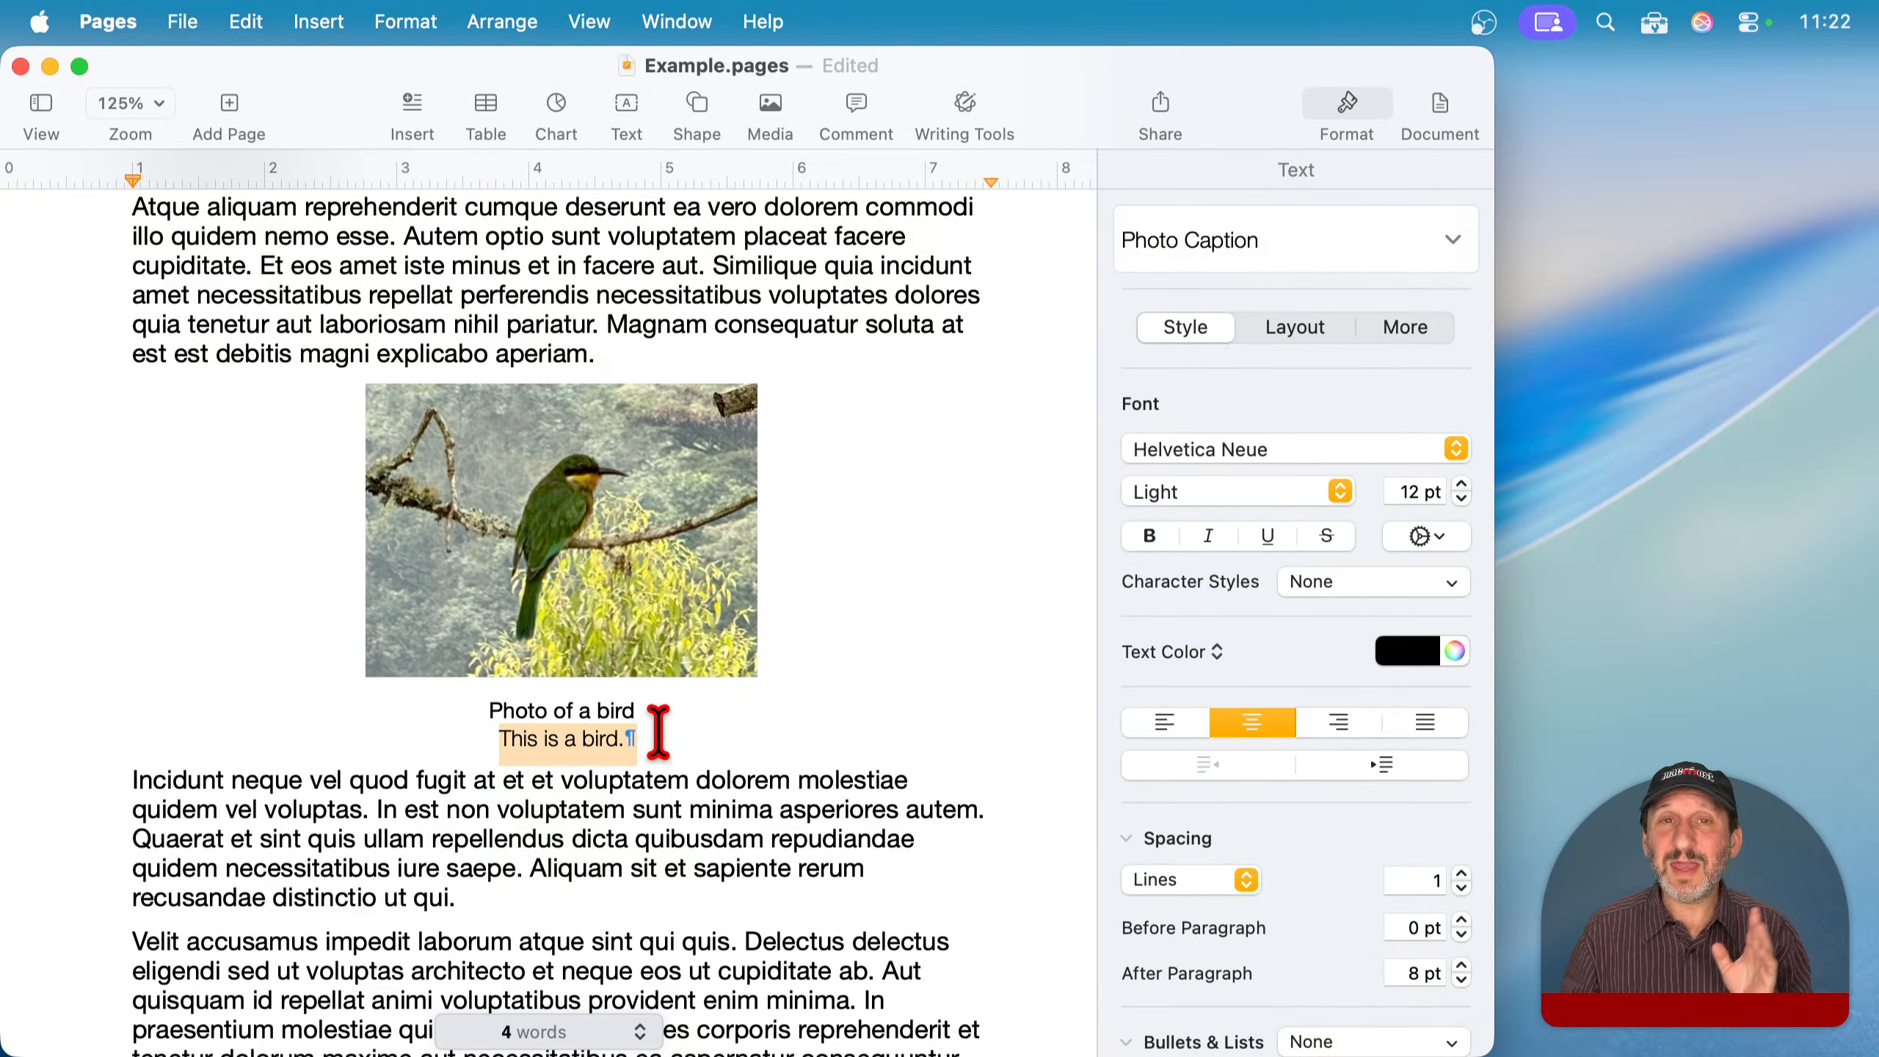
left_click_drag(490, 712, 659, 700)
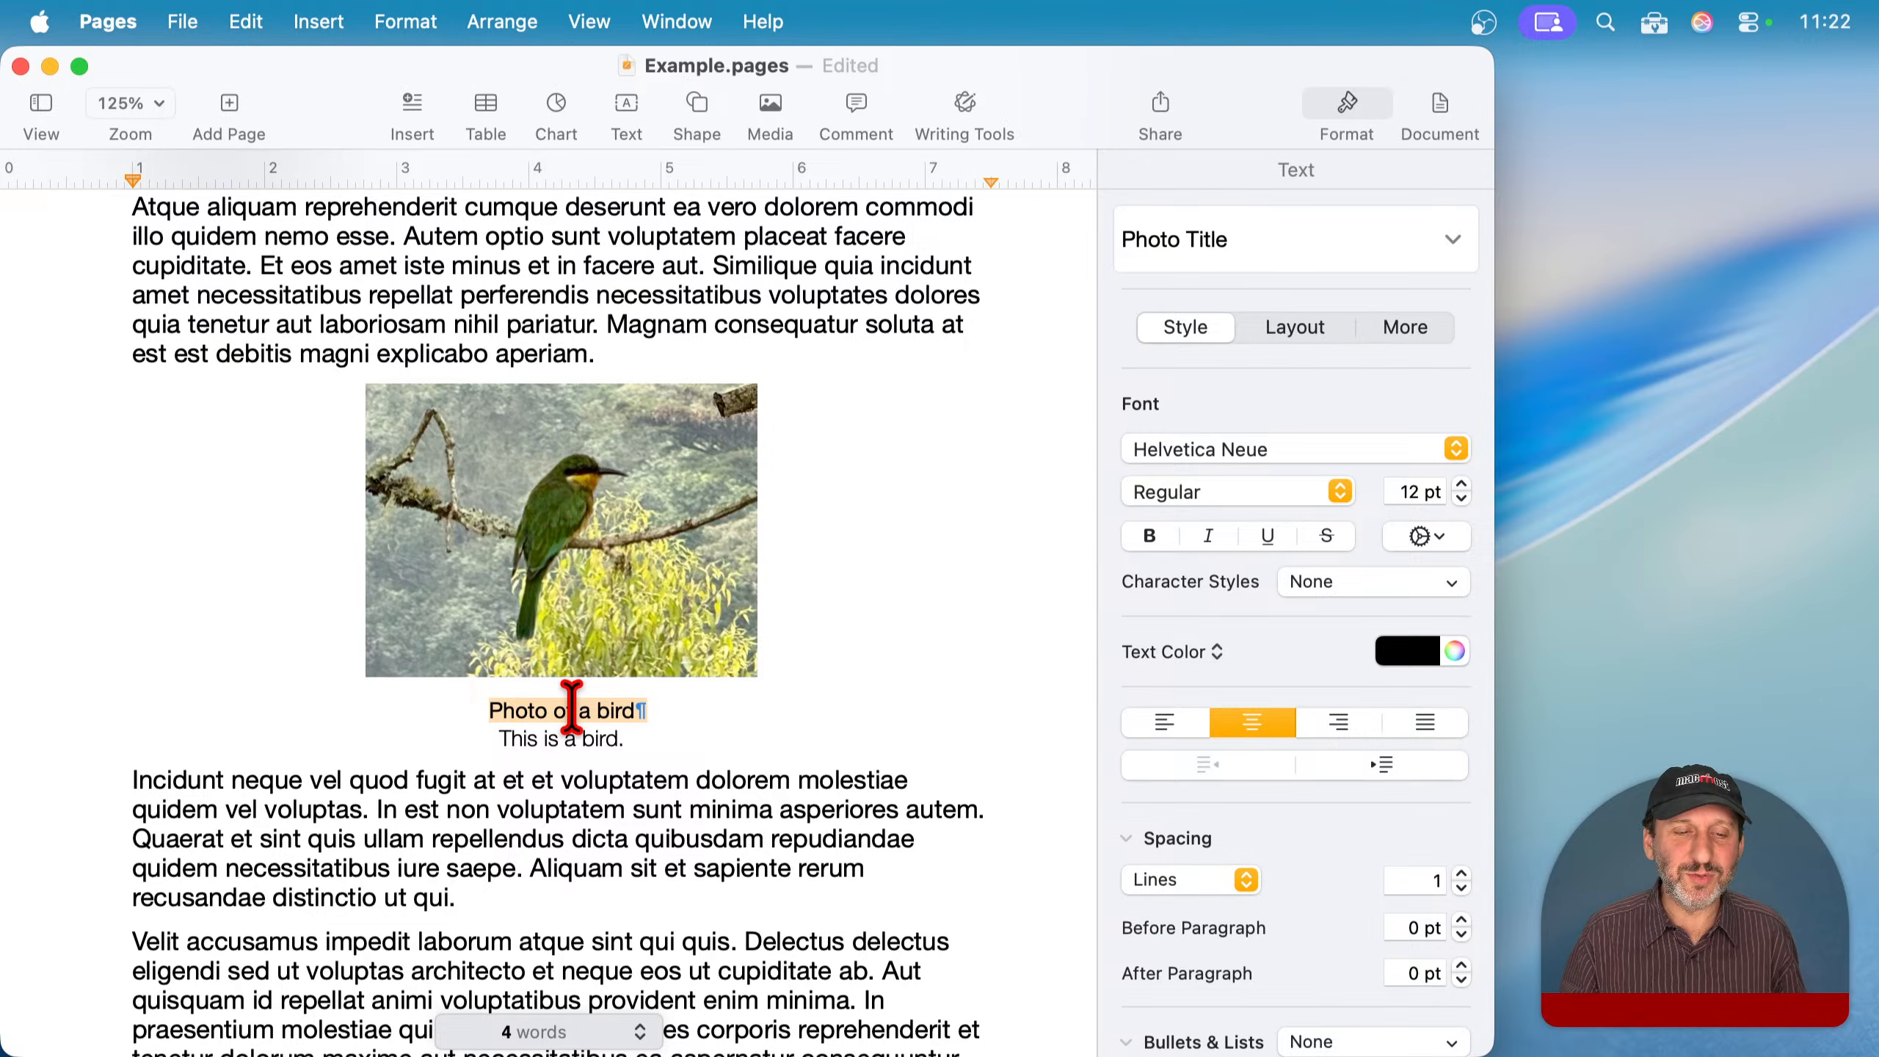
left_click_drag(508, 740, 661, 729)
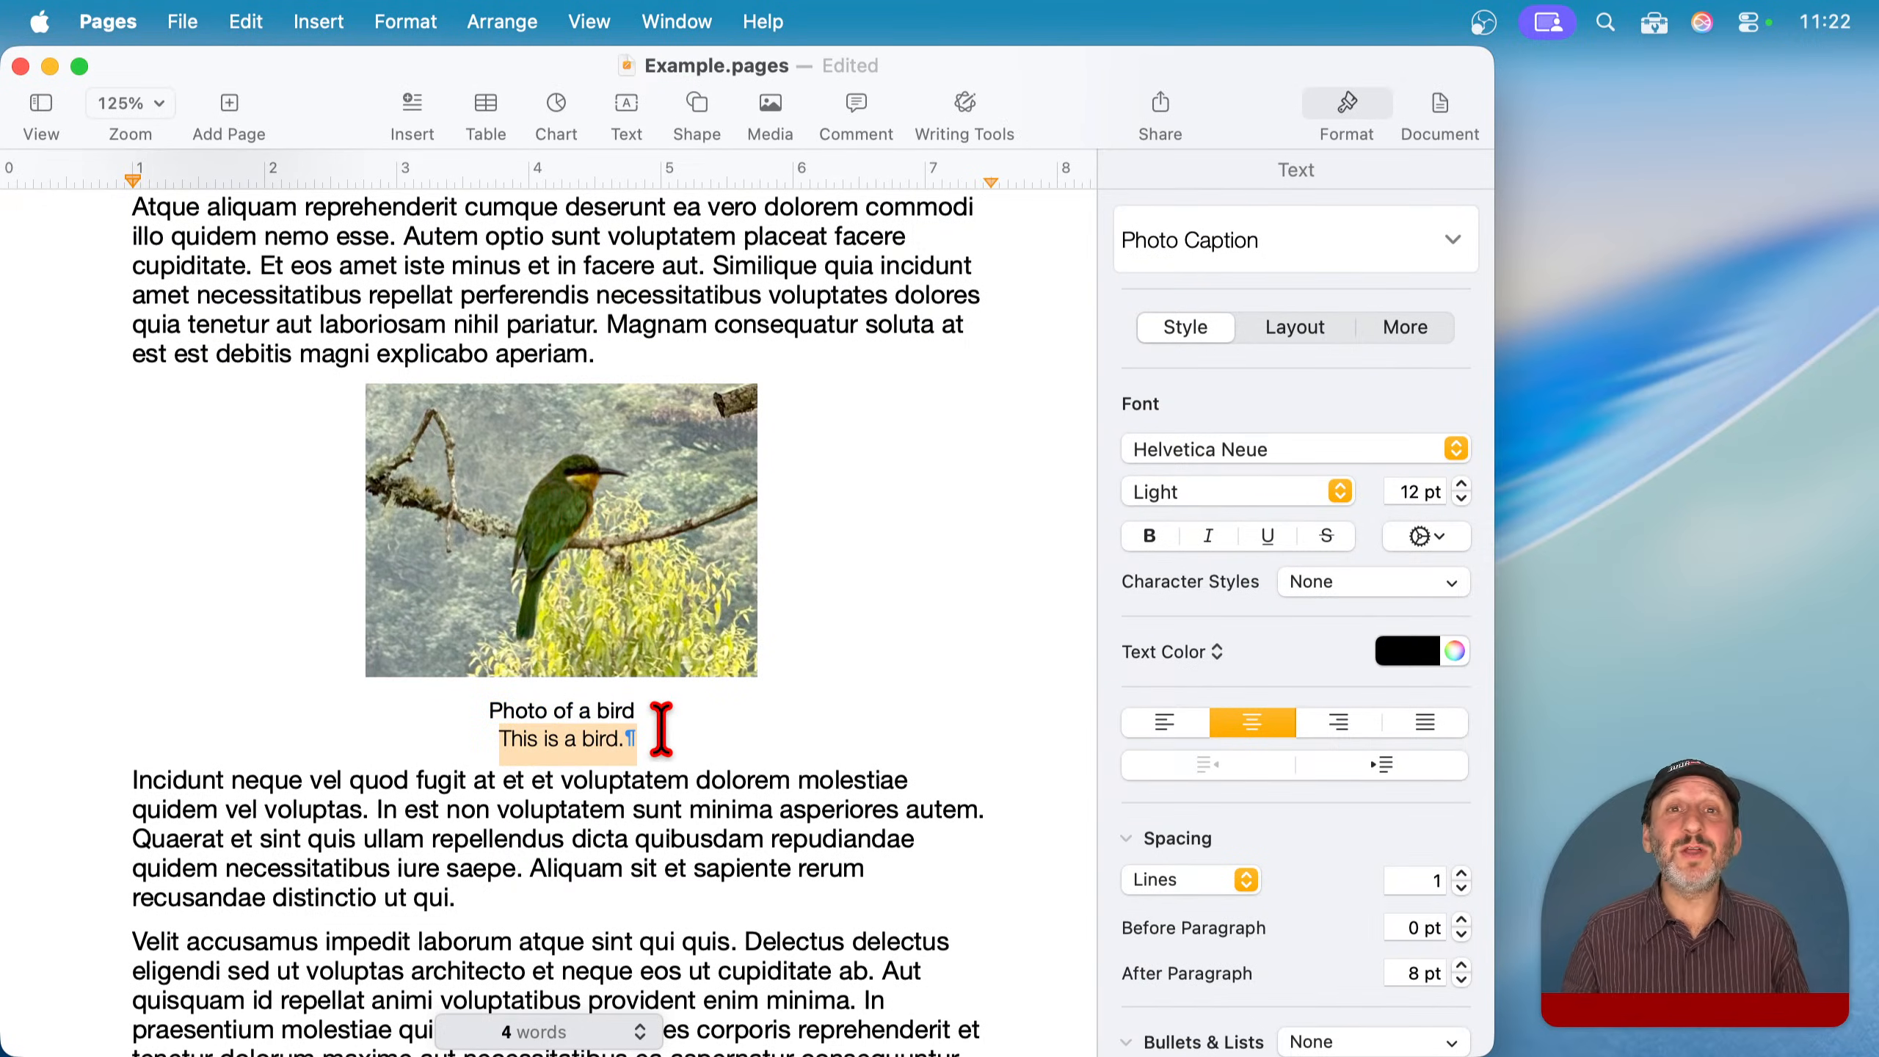
left_click(658, 714)
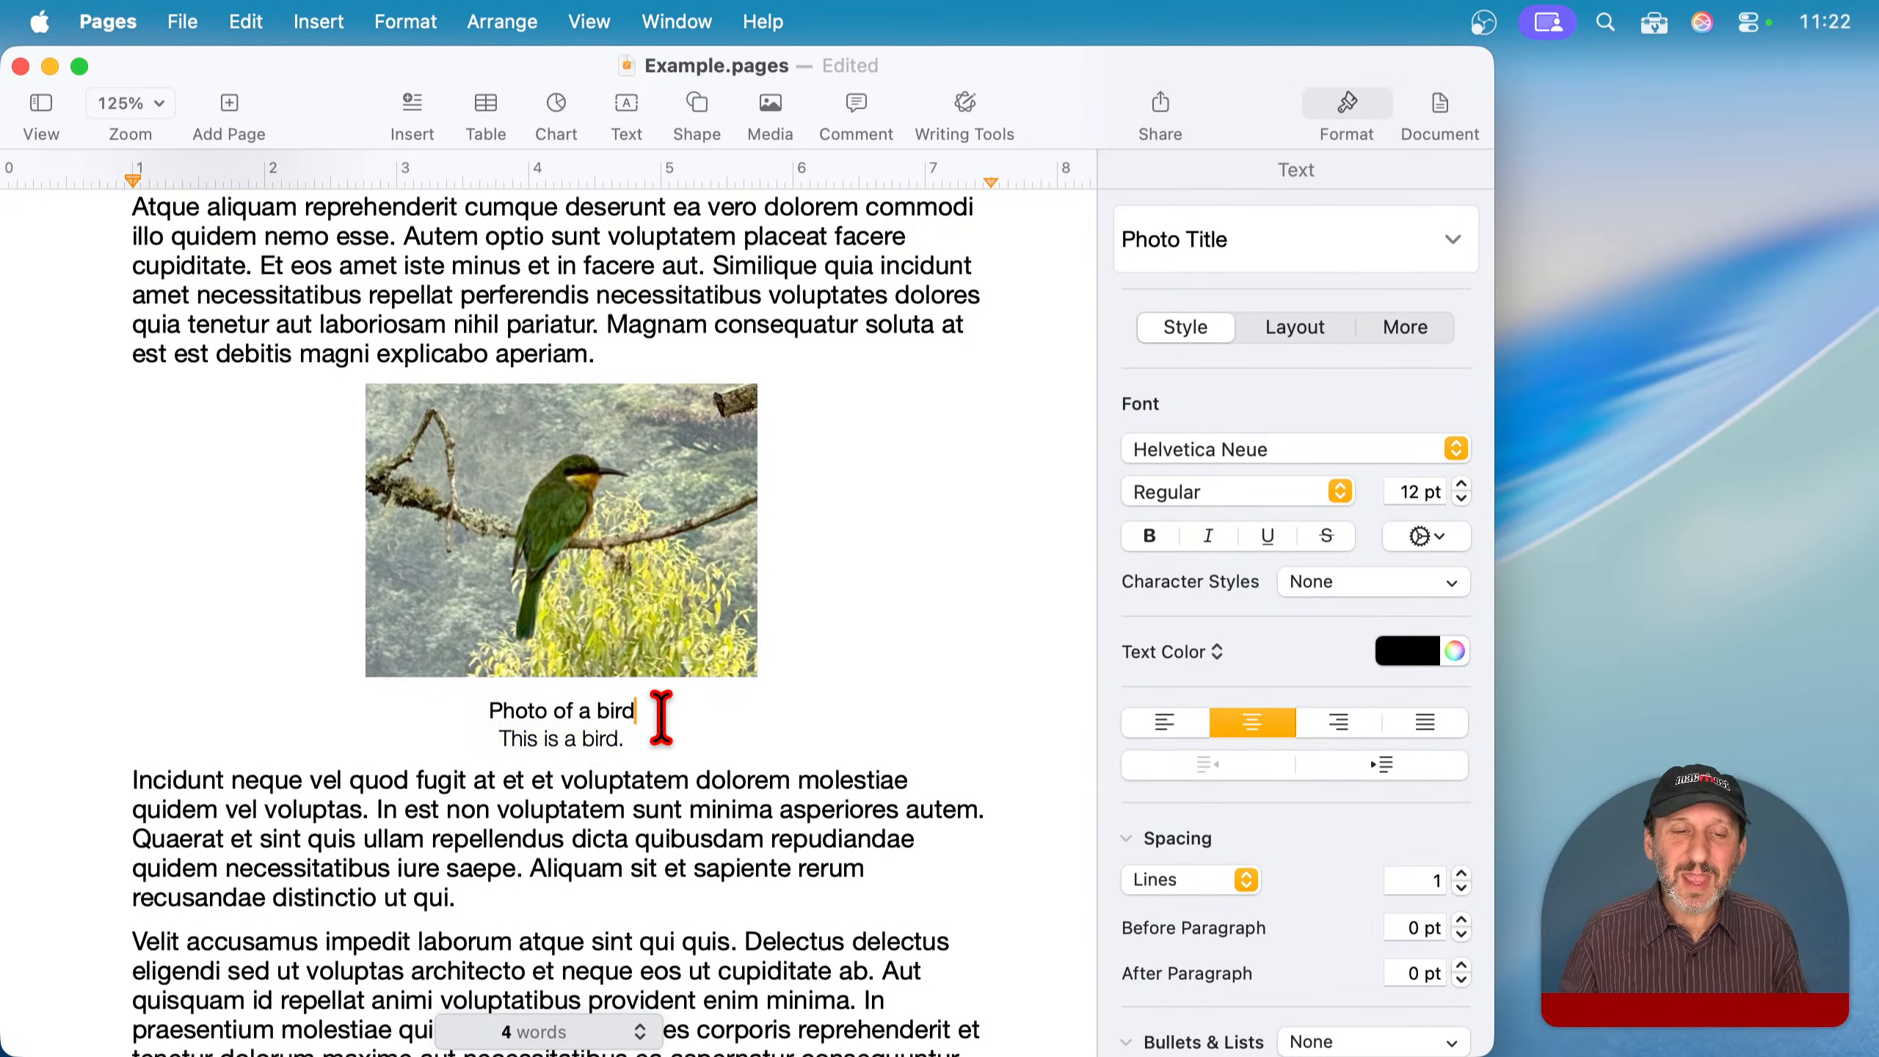
left_click_drag(490, 713, 633, 710)
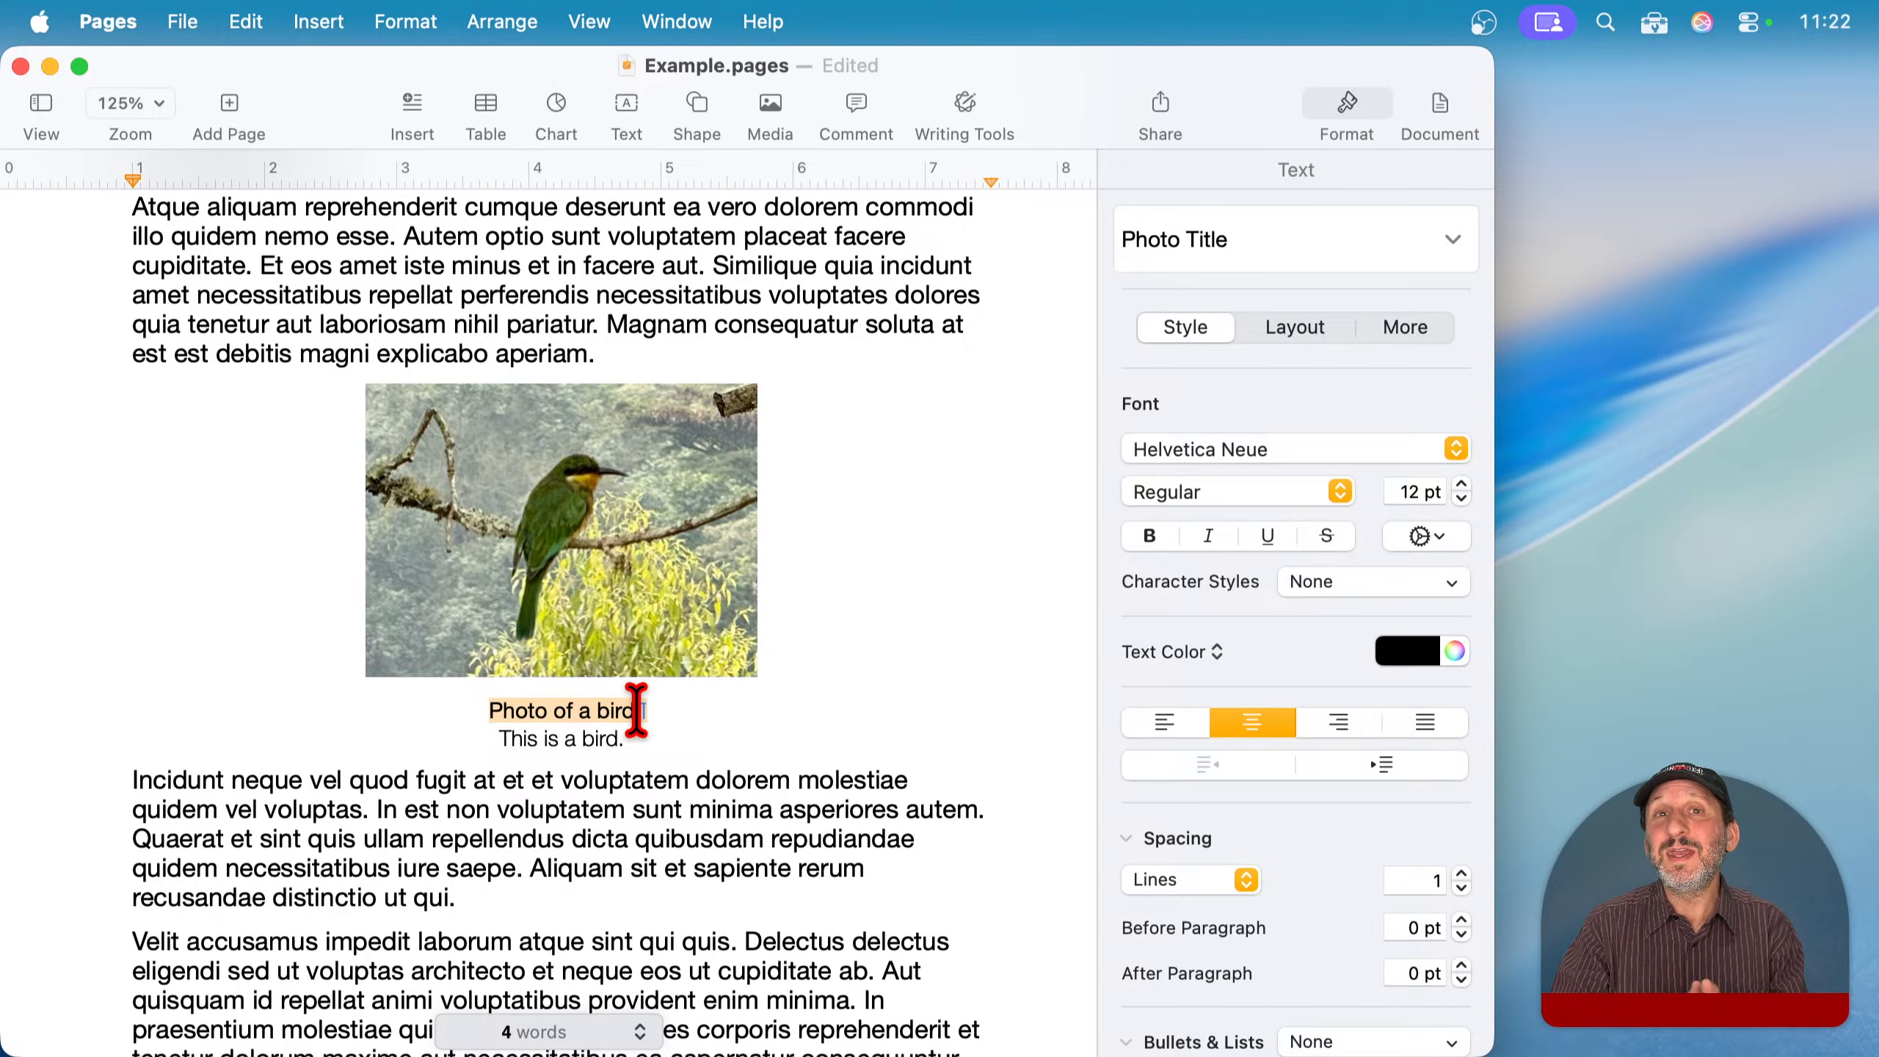
- Find the fish eagle photo further on in the manuscript and check the paragraph styles of its title and caption lines
scroll(636, 711, "down", 20)
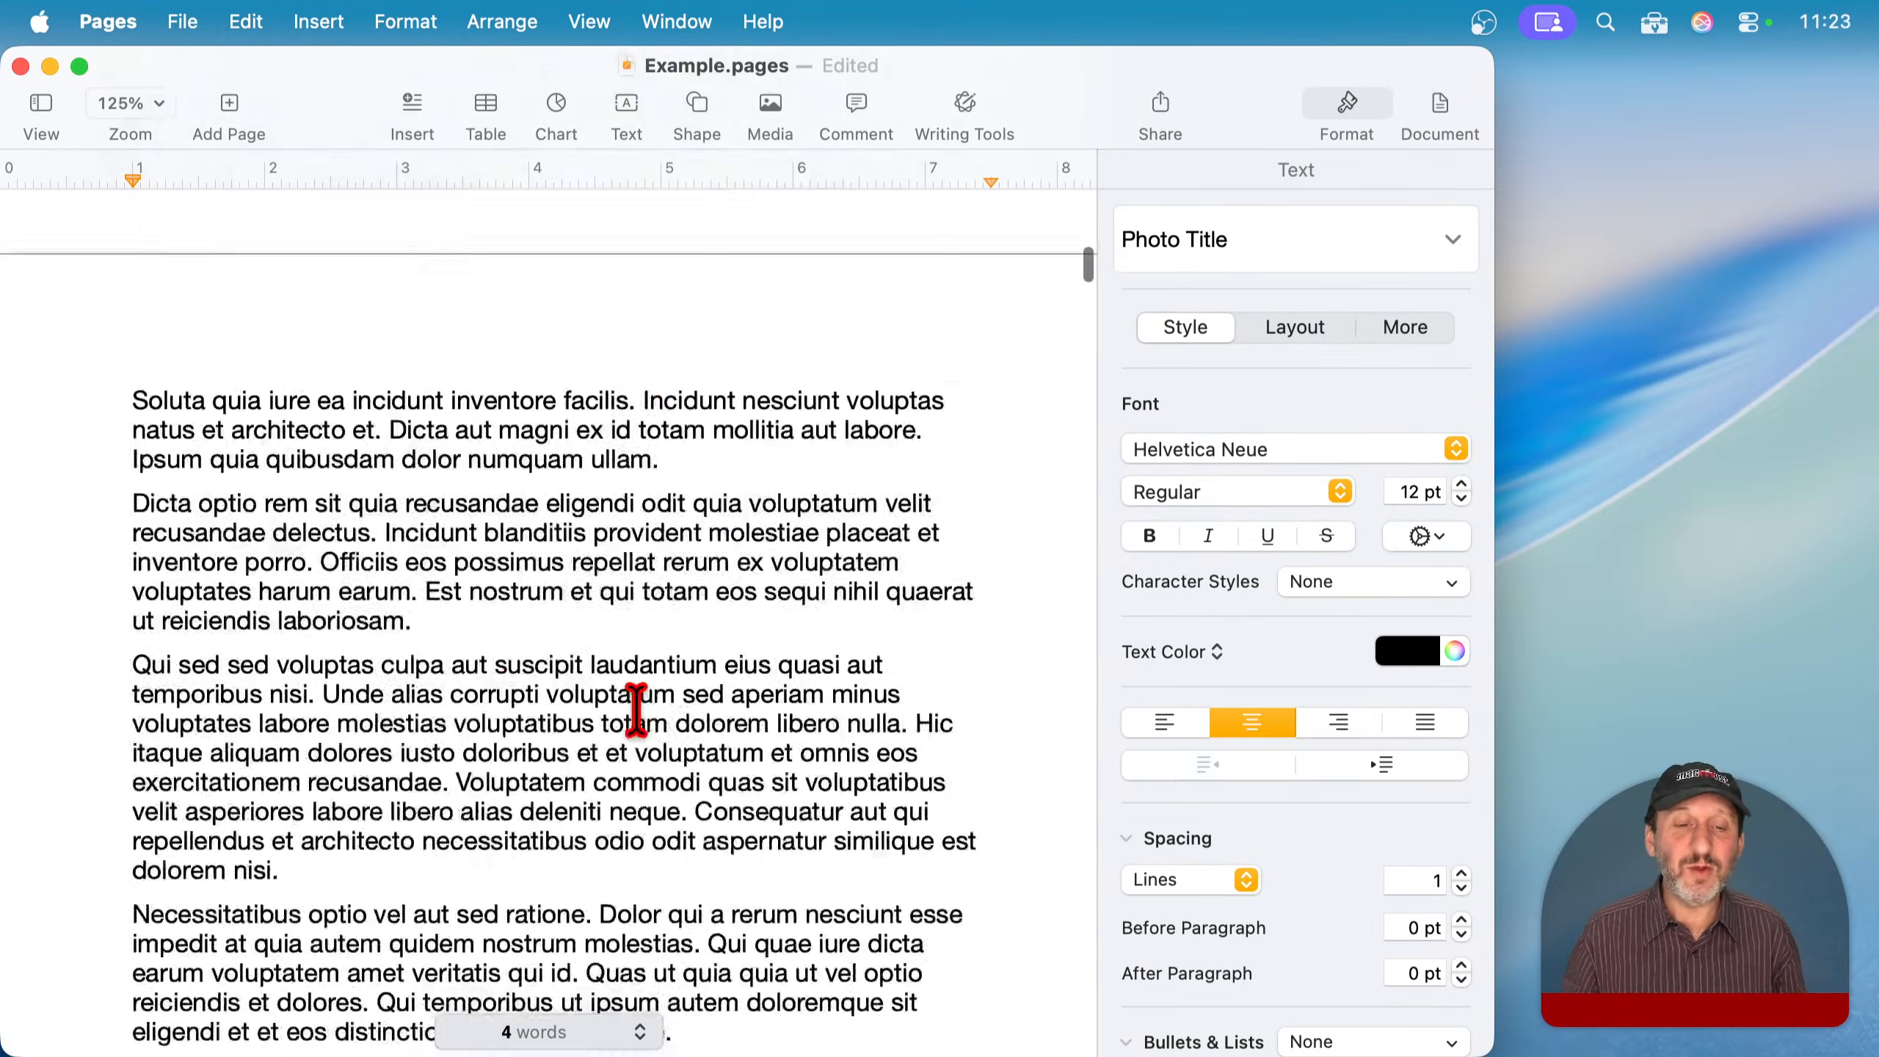
scroll(636, 710, "down", 20)
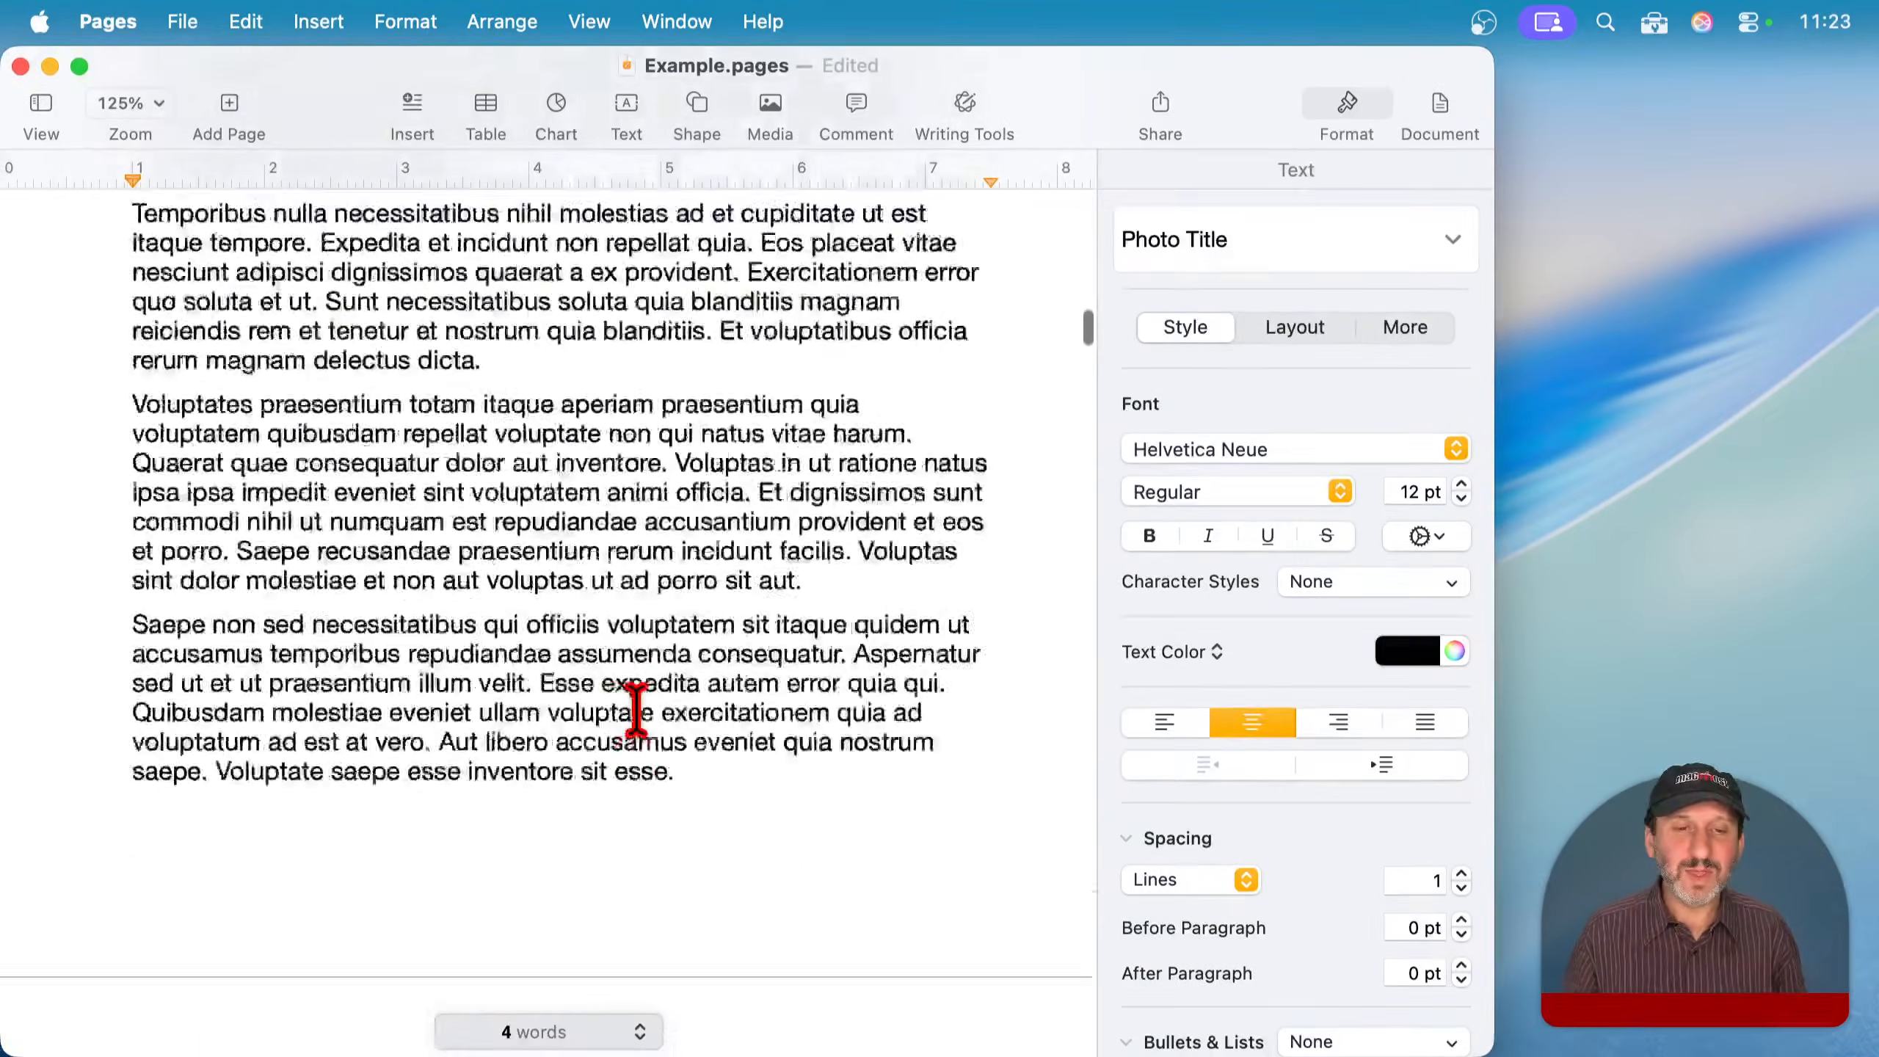
scroll(636, 711, "down", 20)
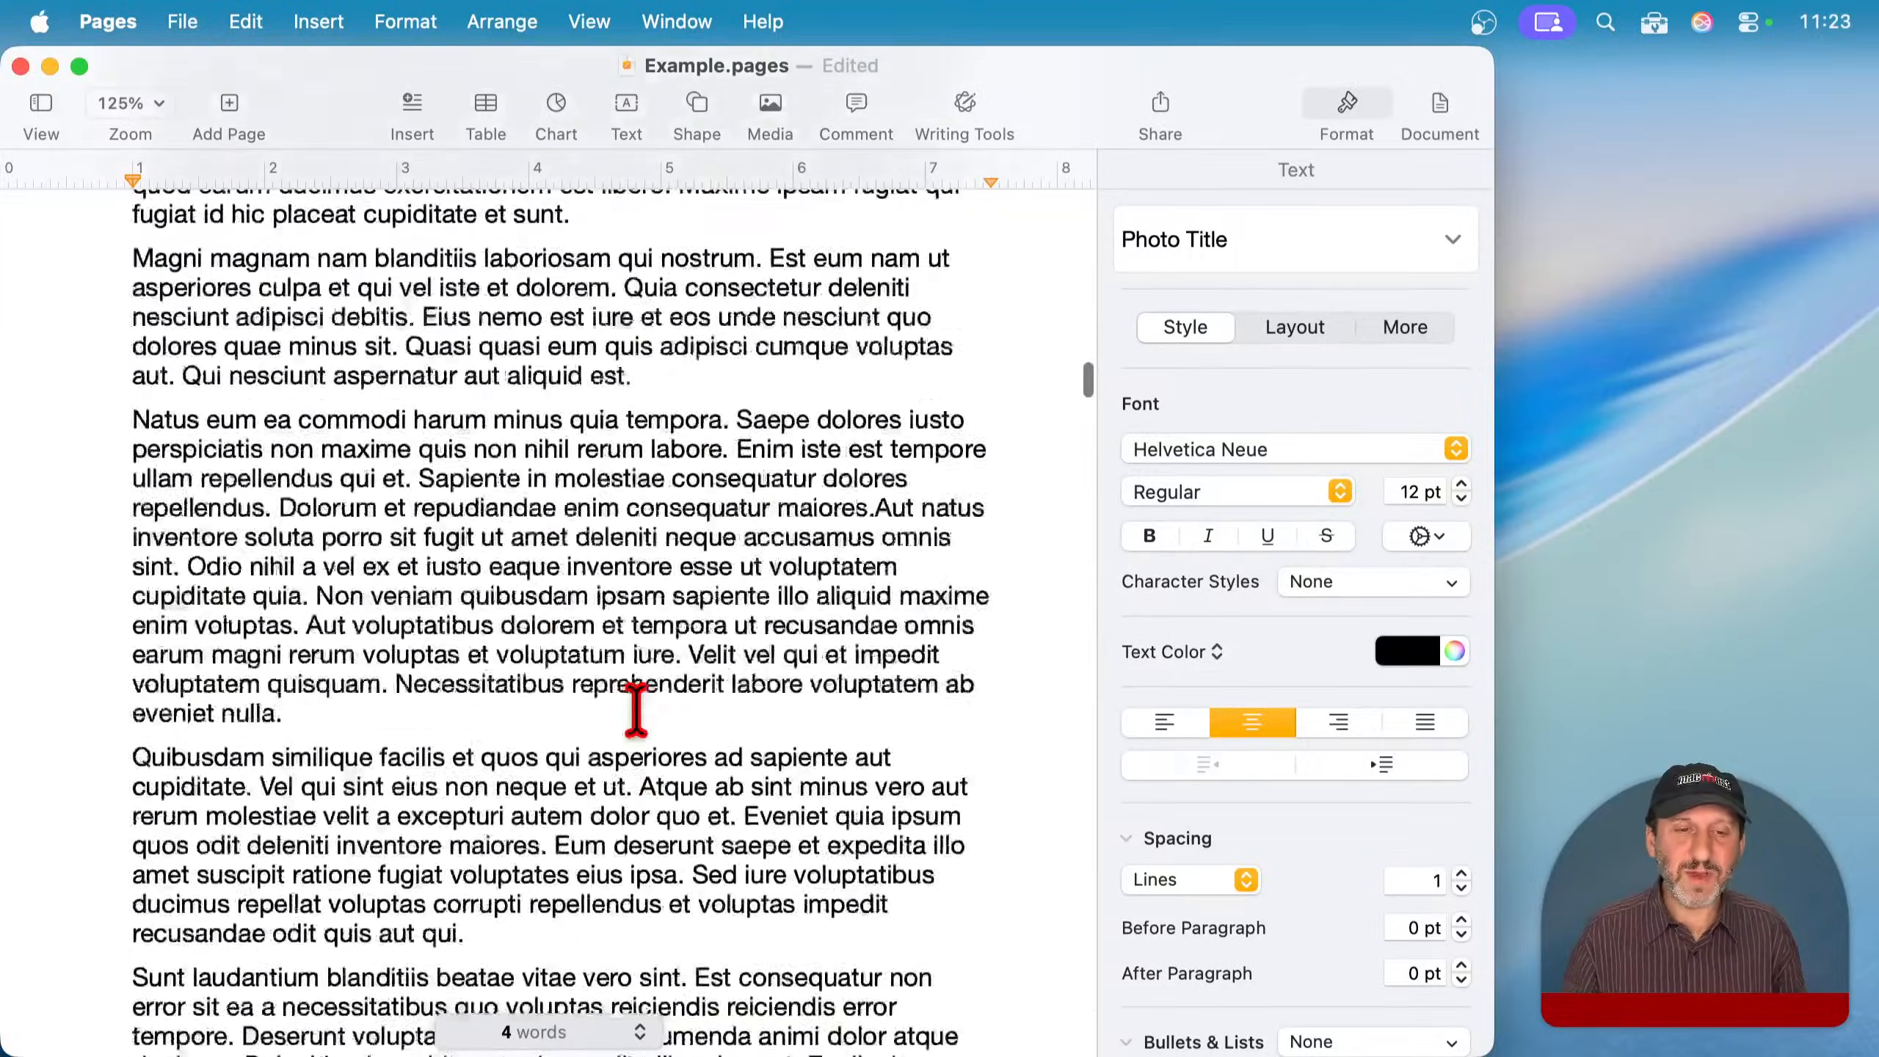
scroll(636, 710, "down", 15)
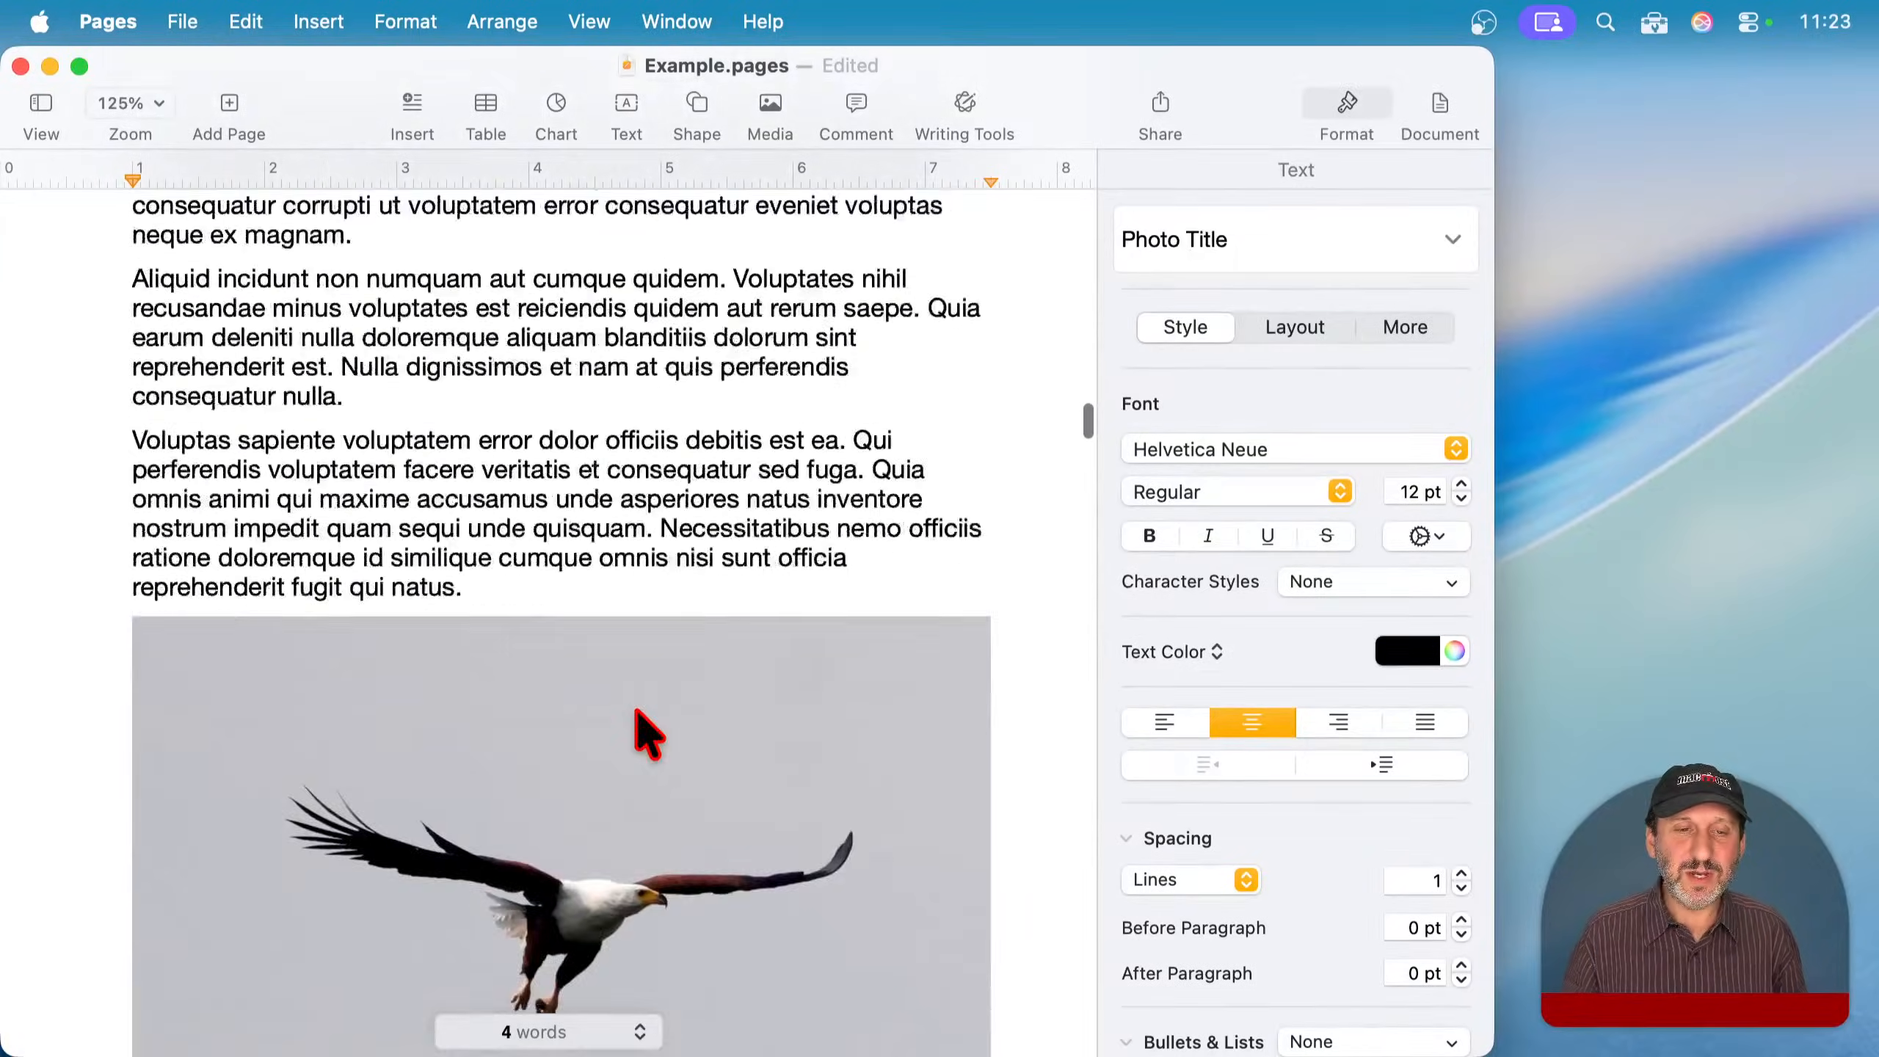
scroll(637, 718, "up", 2)
left_click(616, 643)
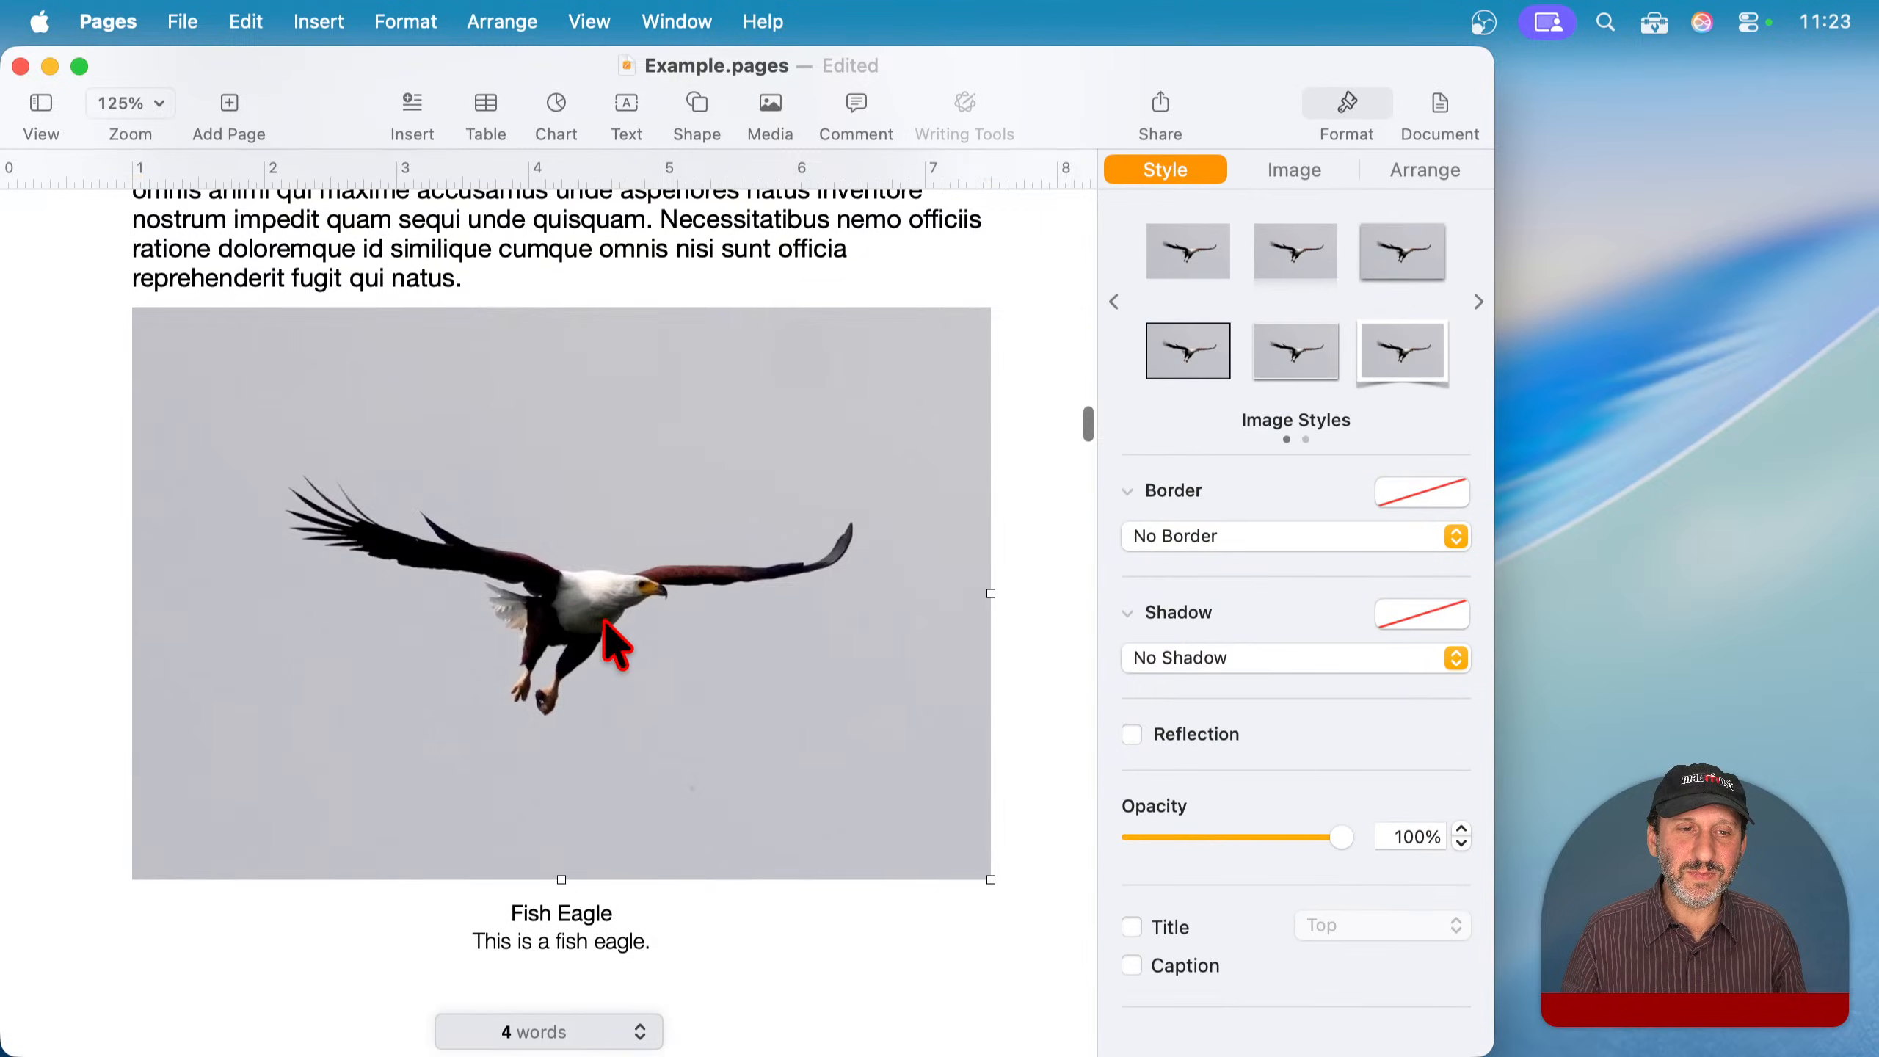
scroll(577, 703, "down", 3)
left_click(530, 770)
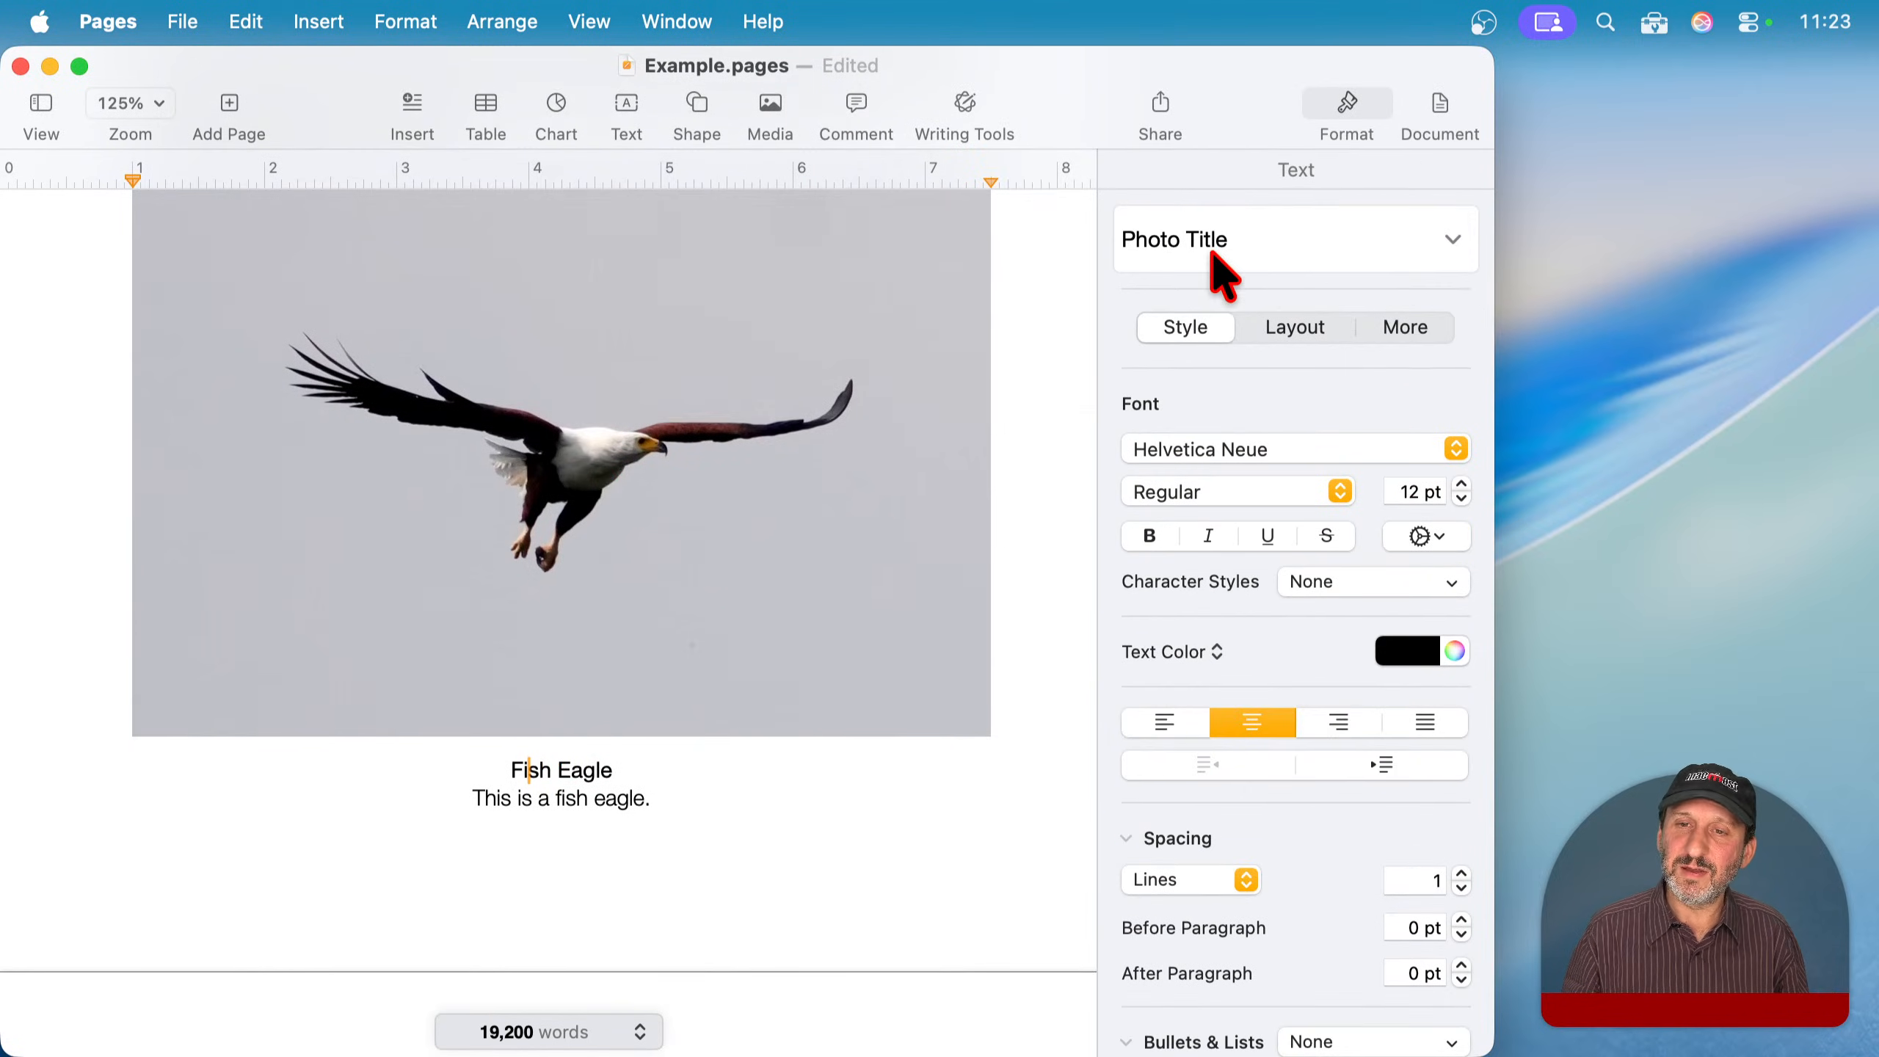
left_click(532, 798)
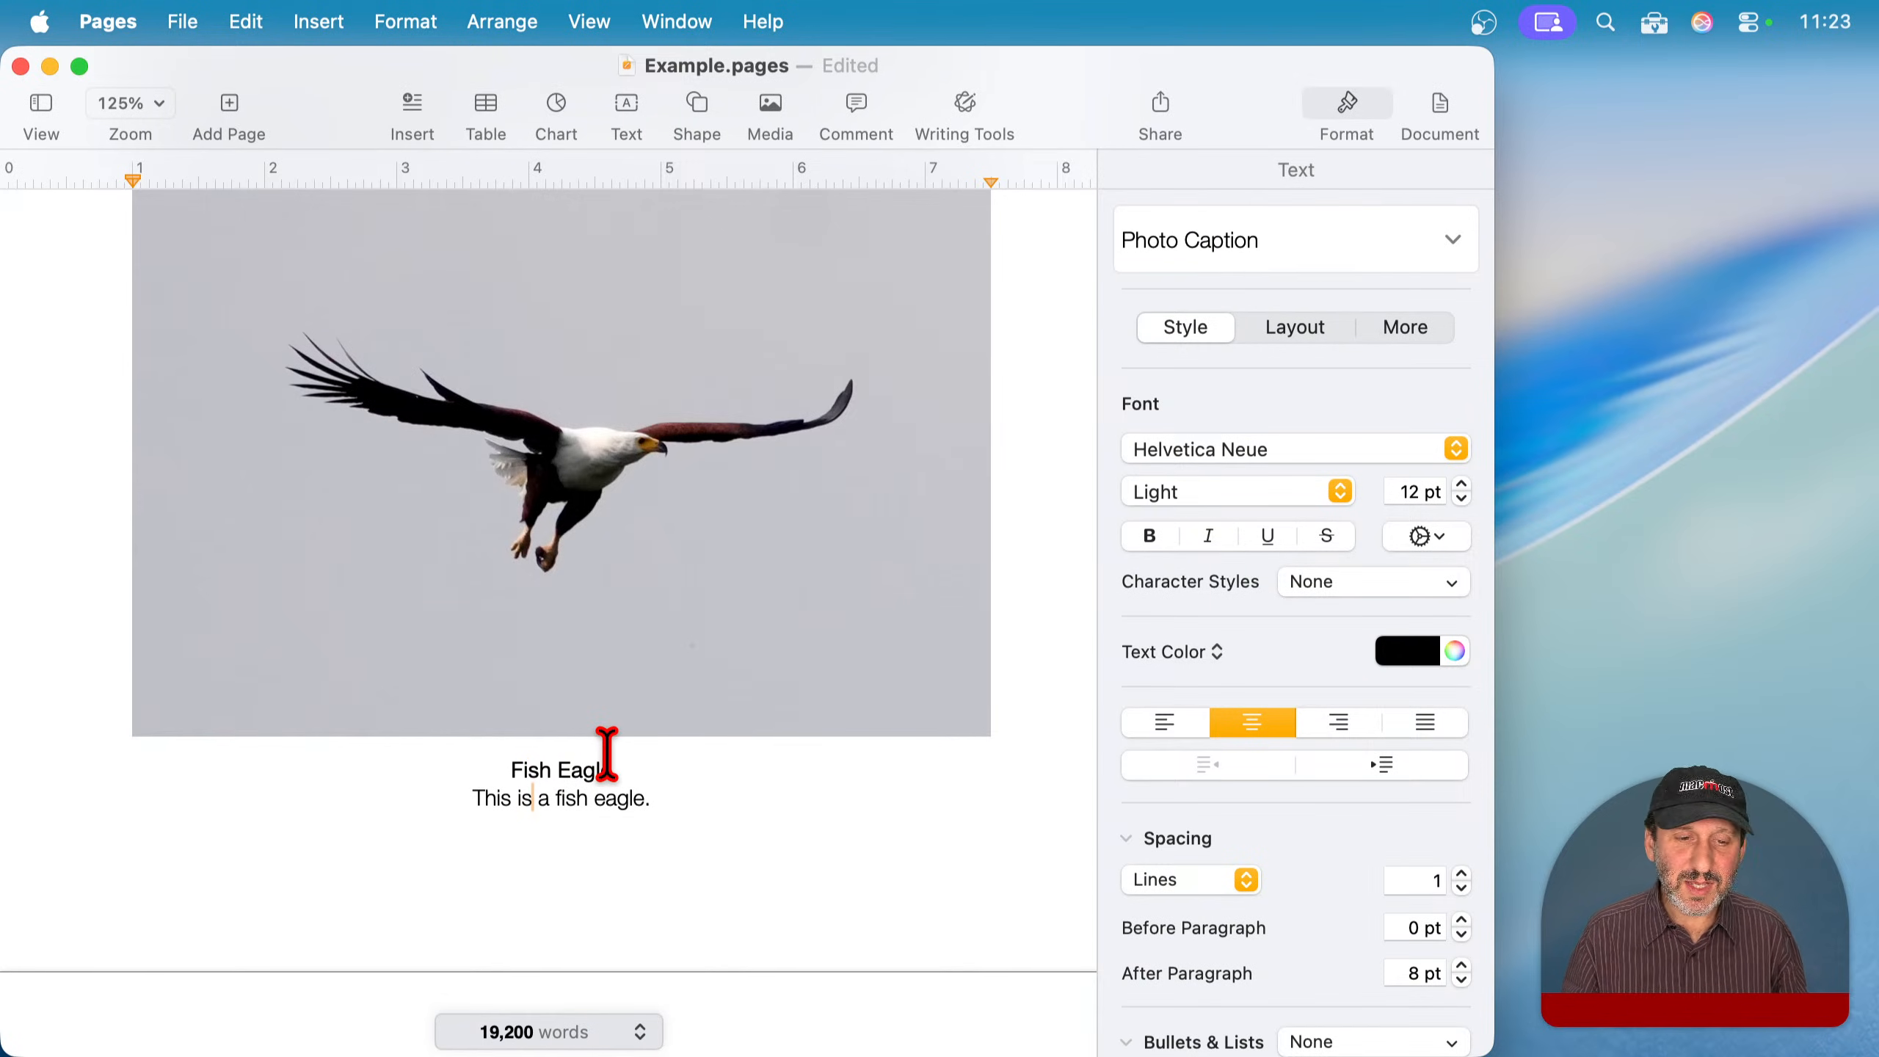
scroll(650, 772, "up", 5)
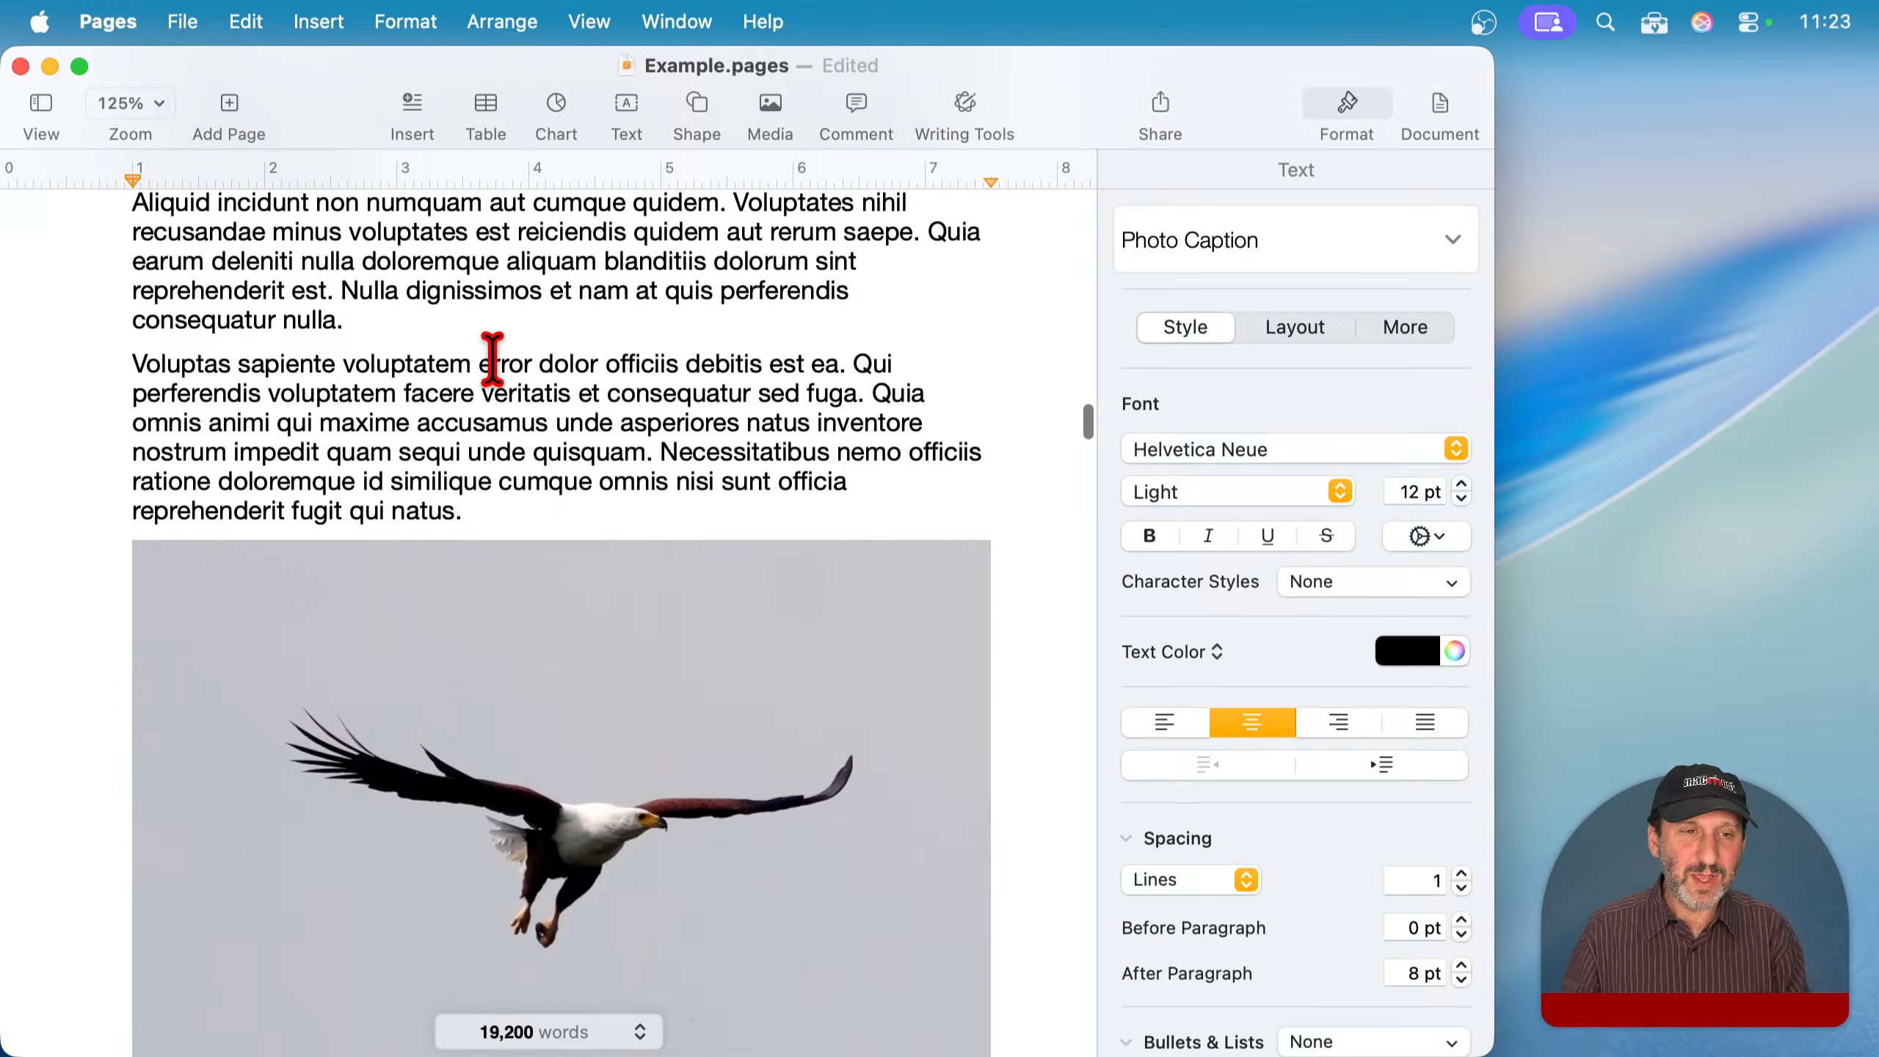
- Try adding blank lines before the paragraph above the fish eagle photo, and remove them again
left_click(489, 326)
key("Return")
key("Return")
key("Return")
key("BackSpace")
key("BackSpace")
key("BackSpace")
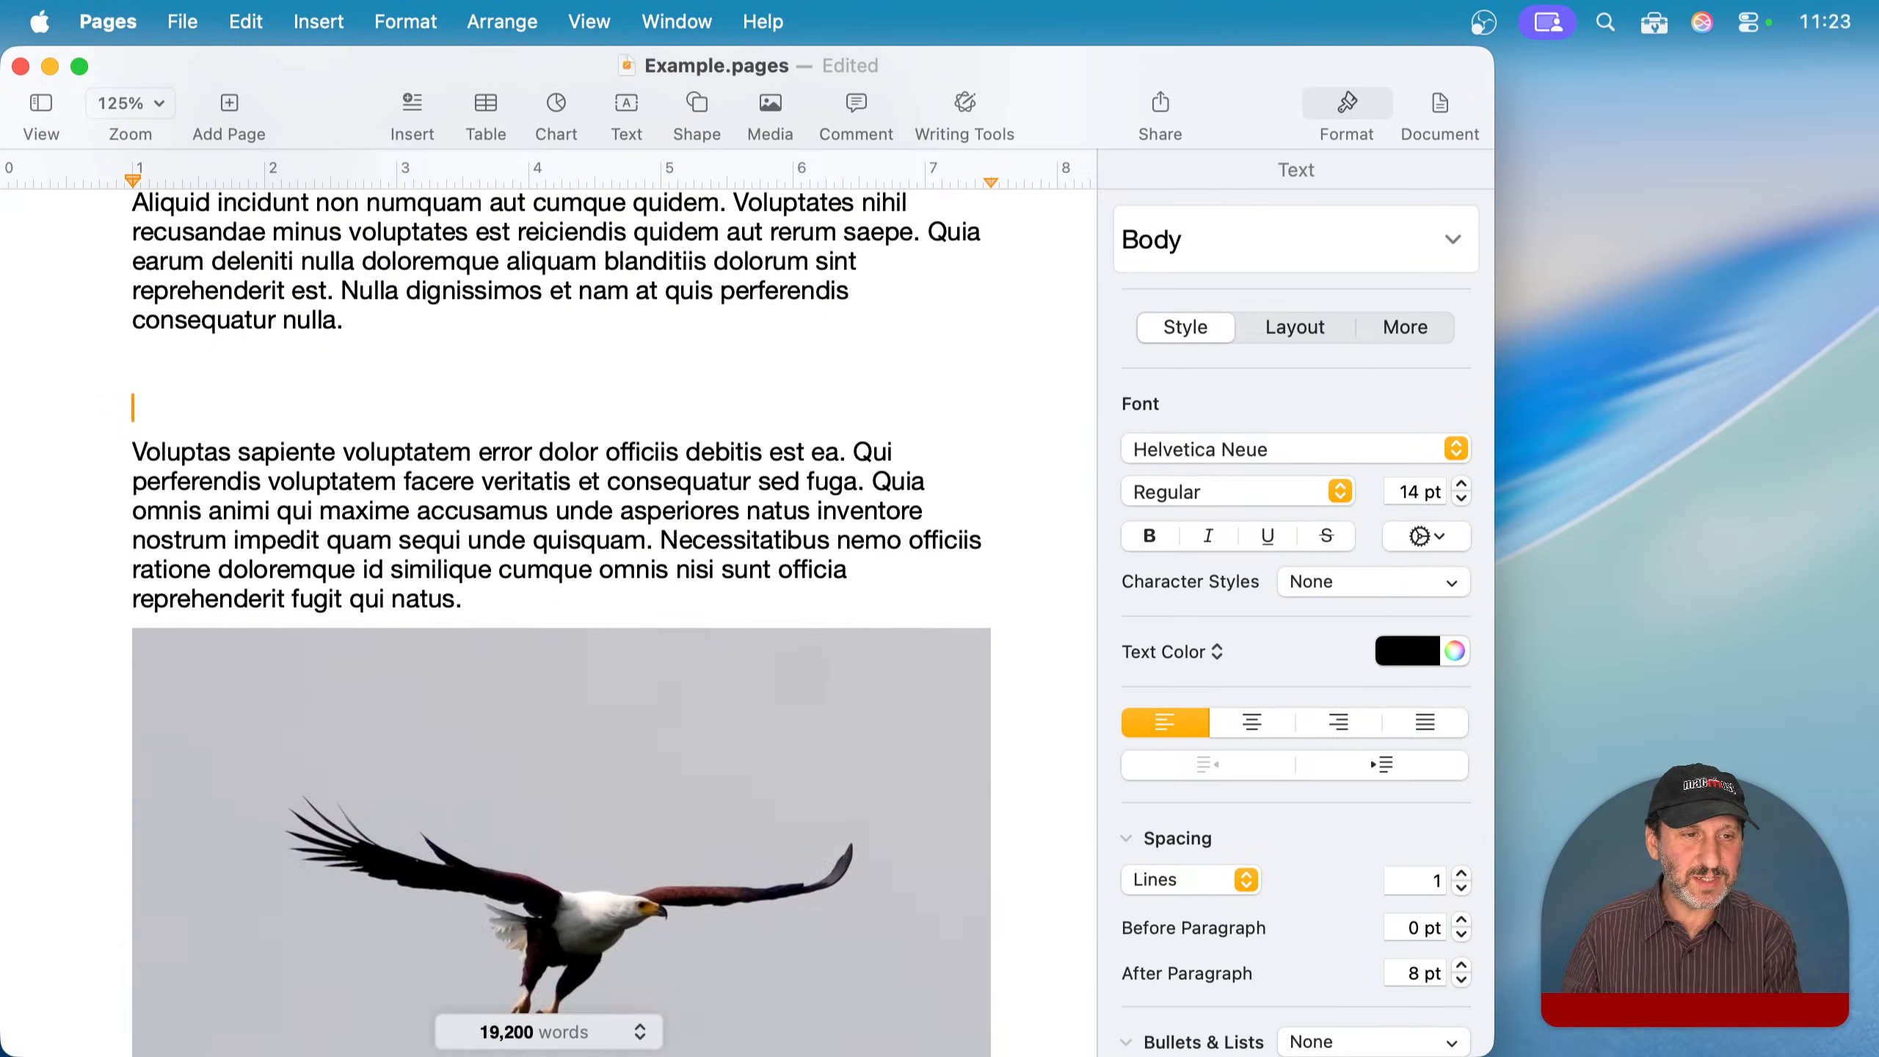
- Include the Photo Title paragraph style in the table of contents at the start of the manuscript
scroll(629, 641, "up", 3)
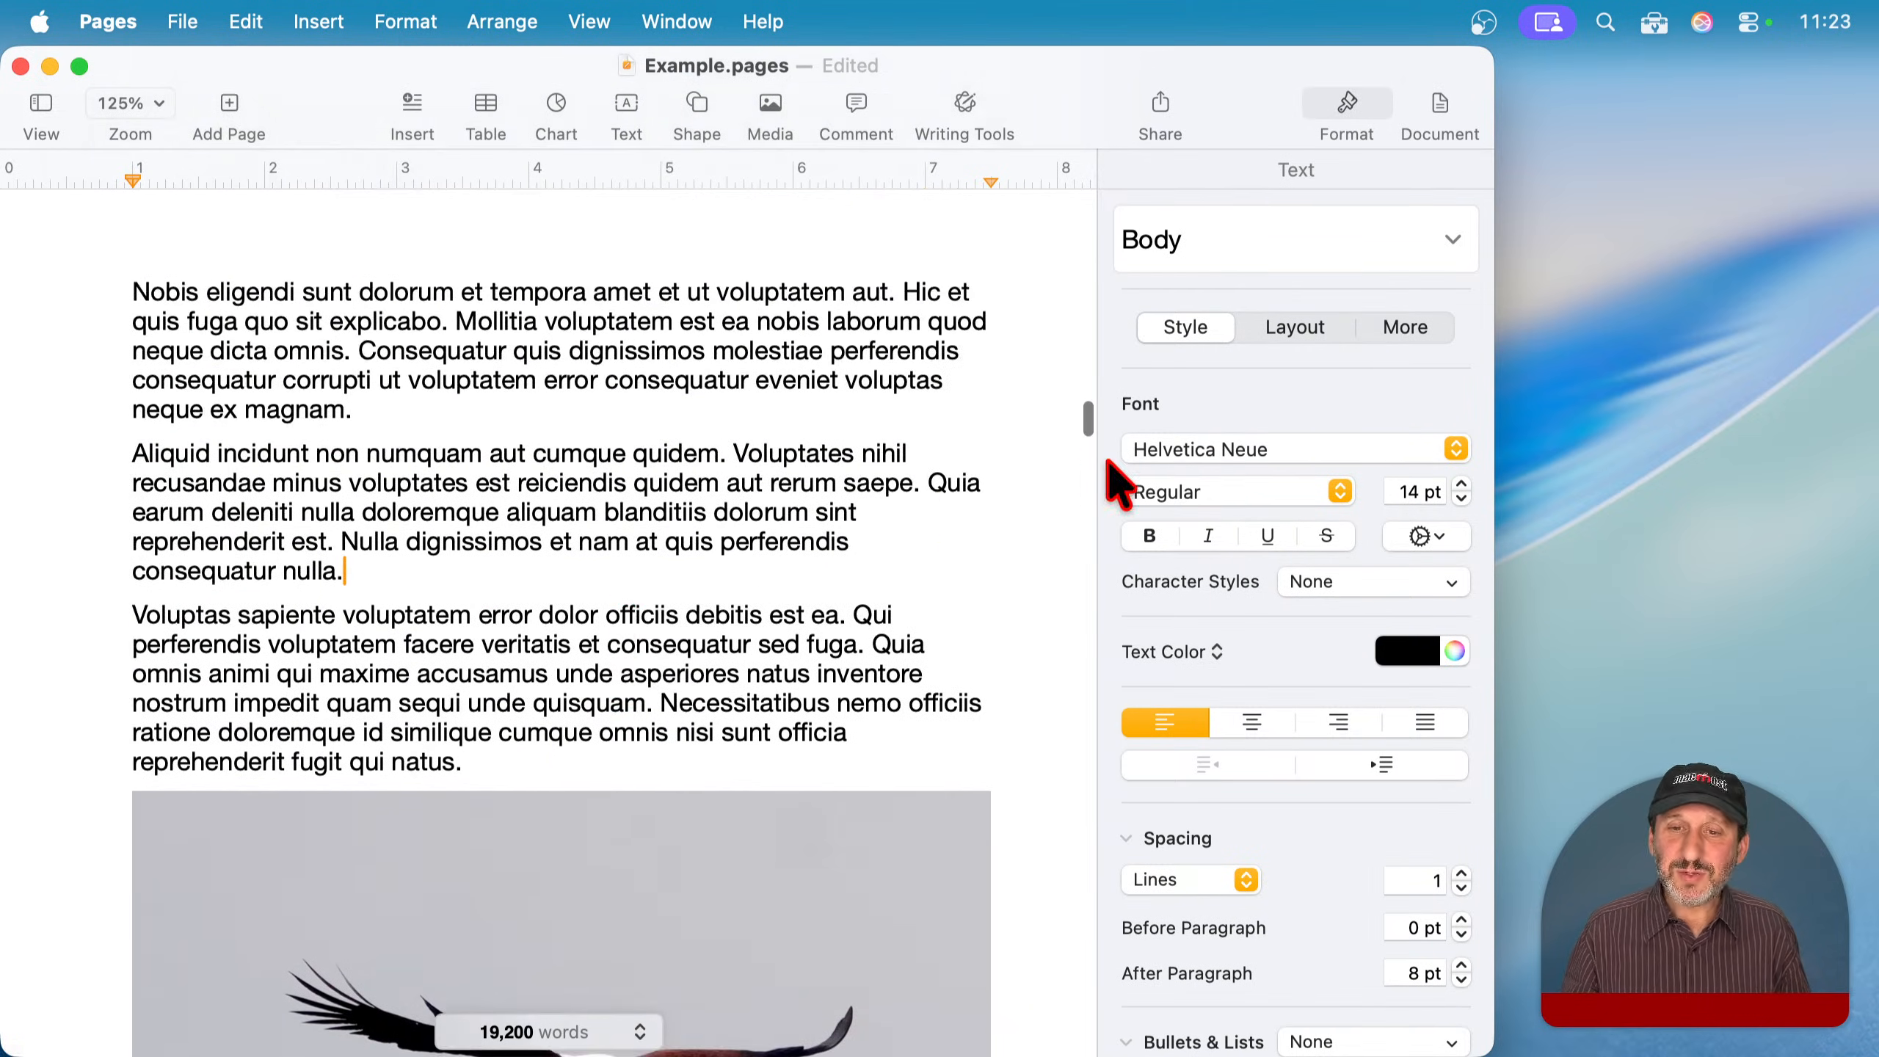
scroll(1088, 436, "up", 10)
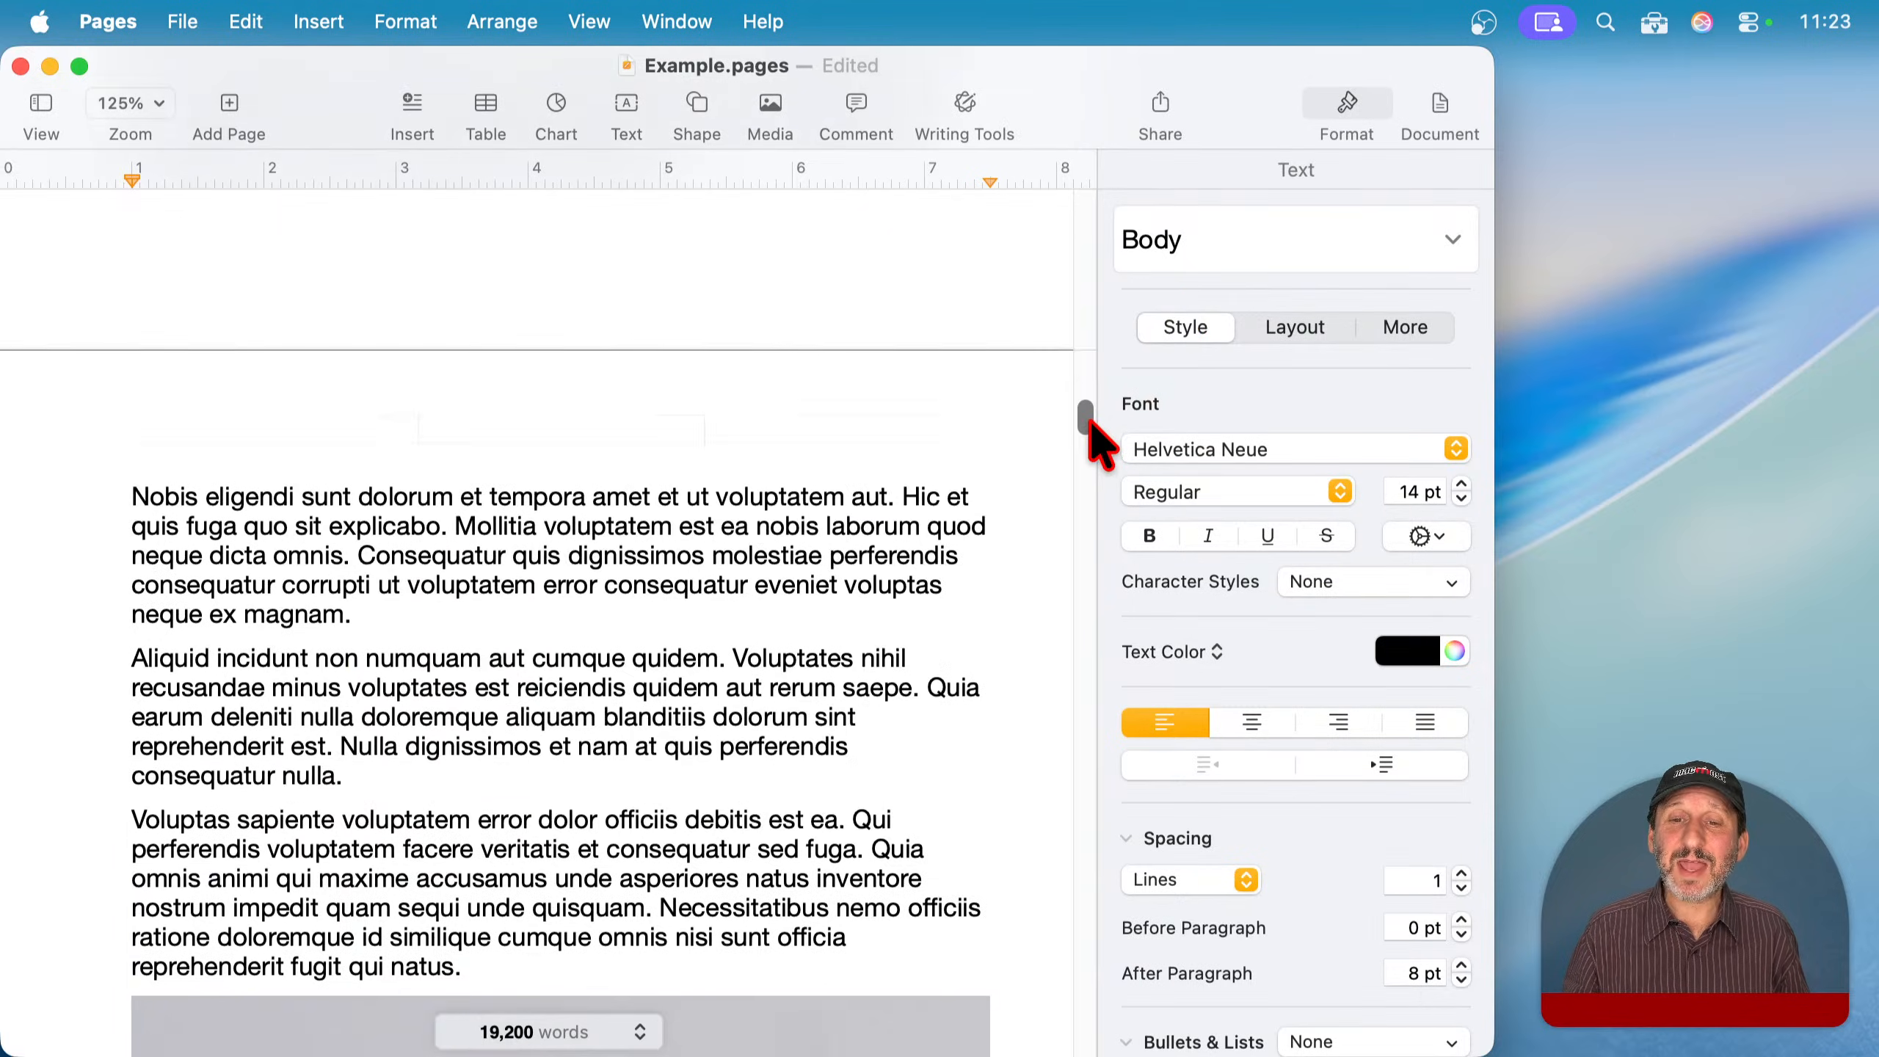
left_click(347, 374)
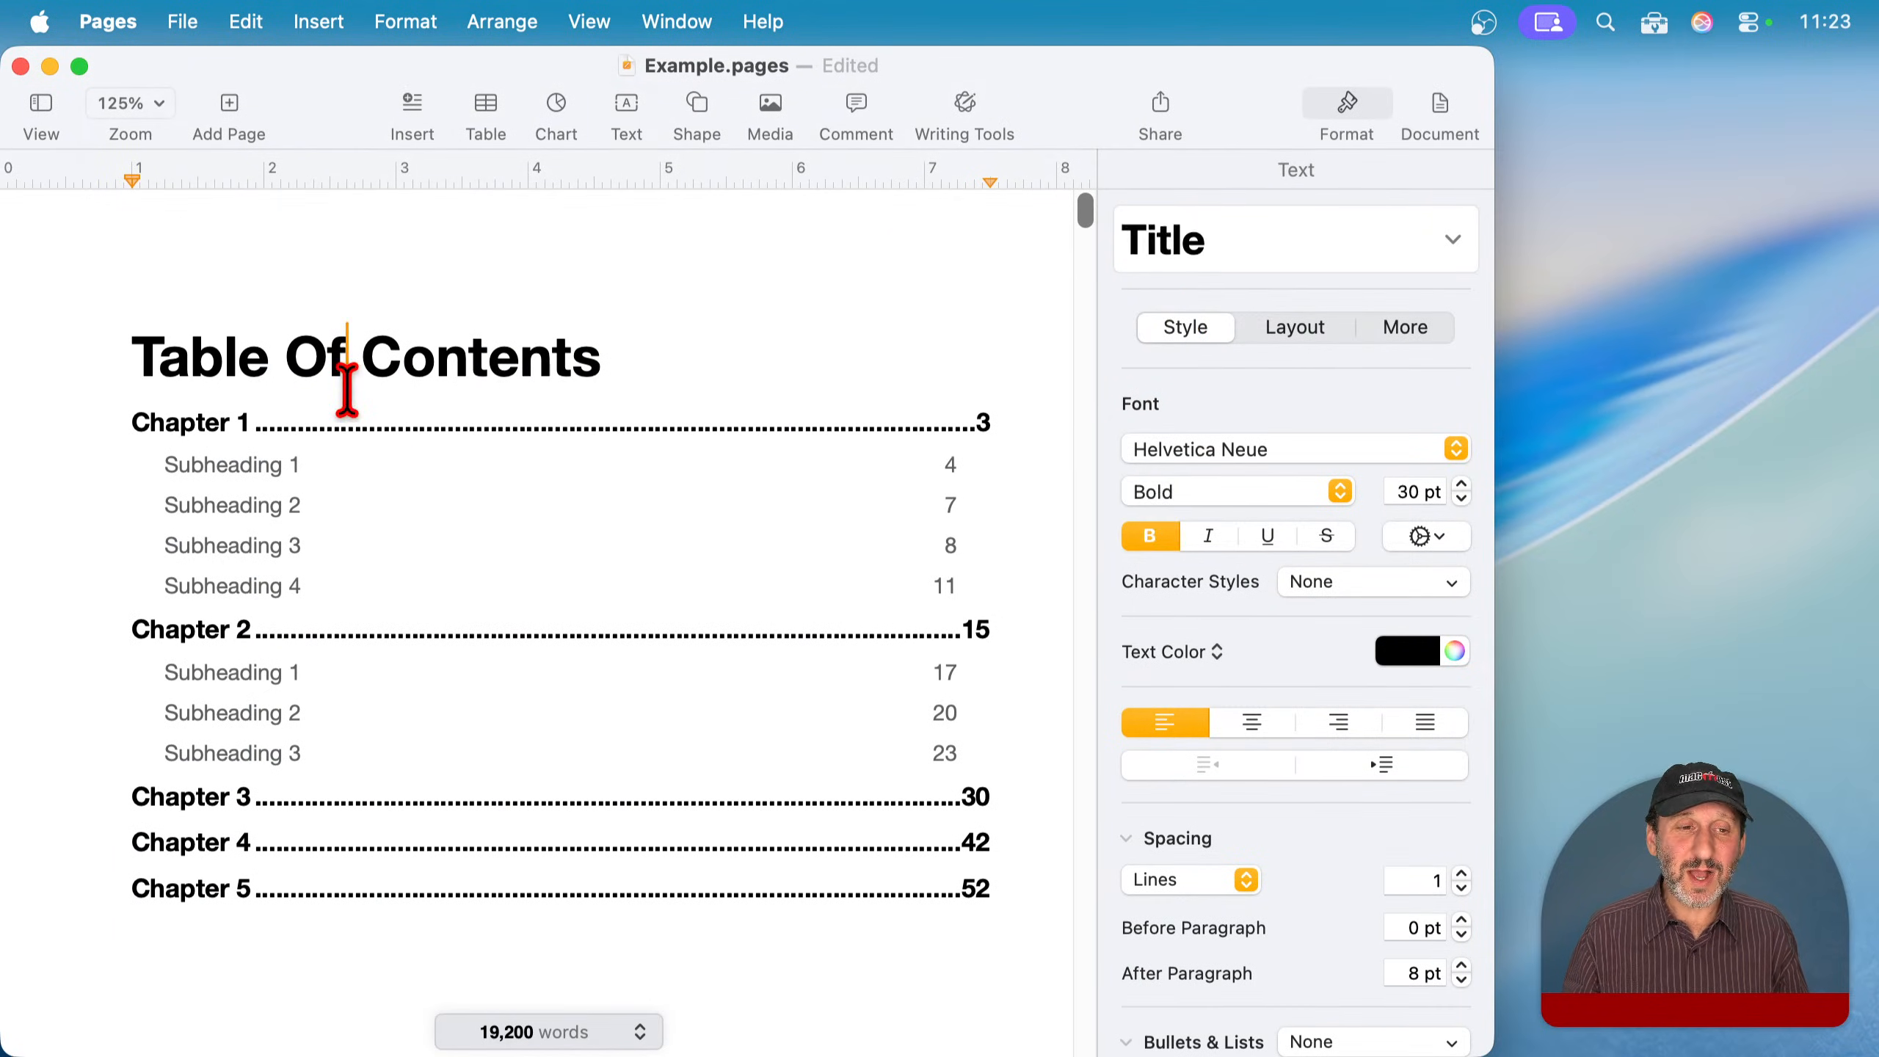
left_click(205, 467)
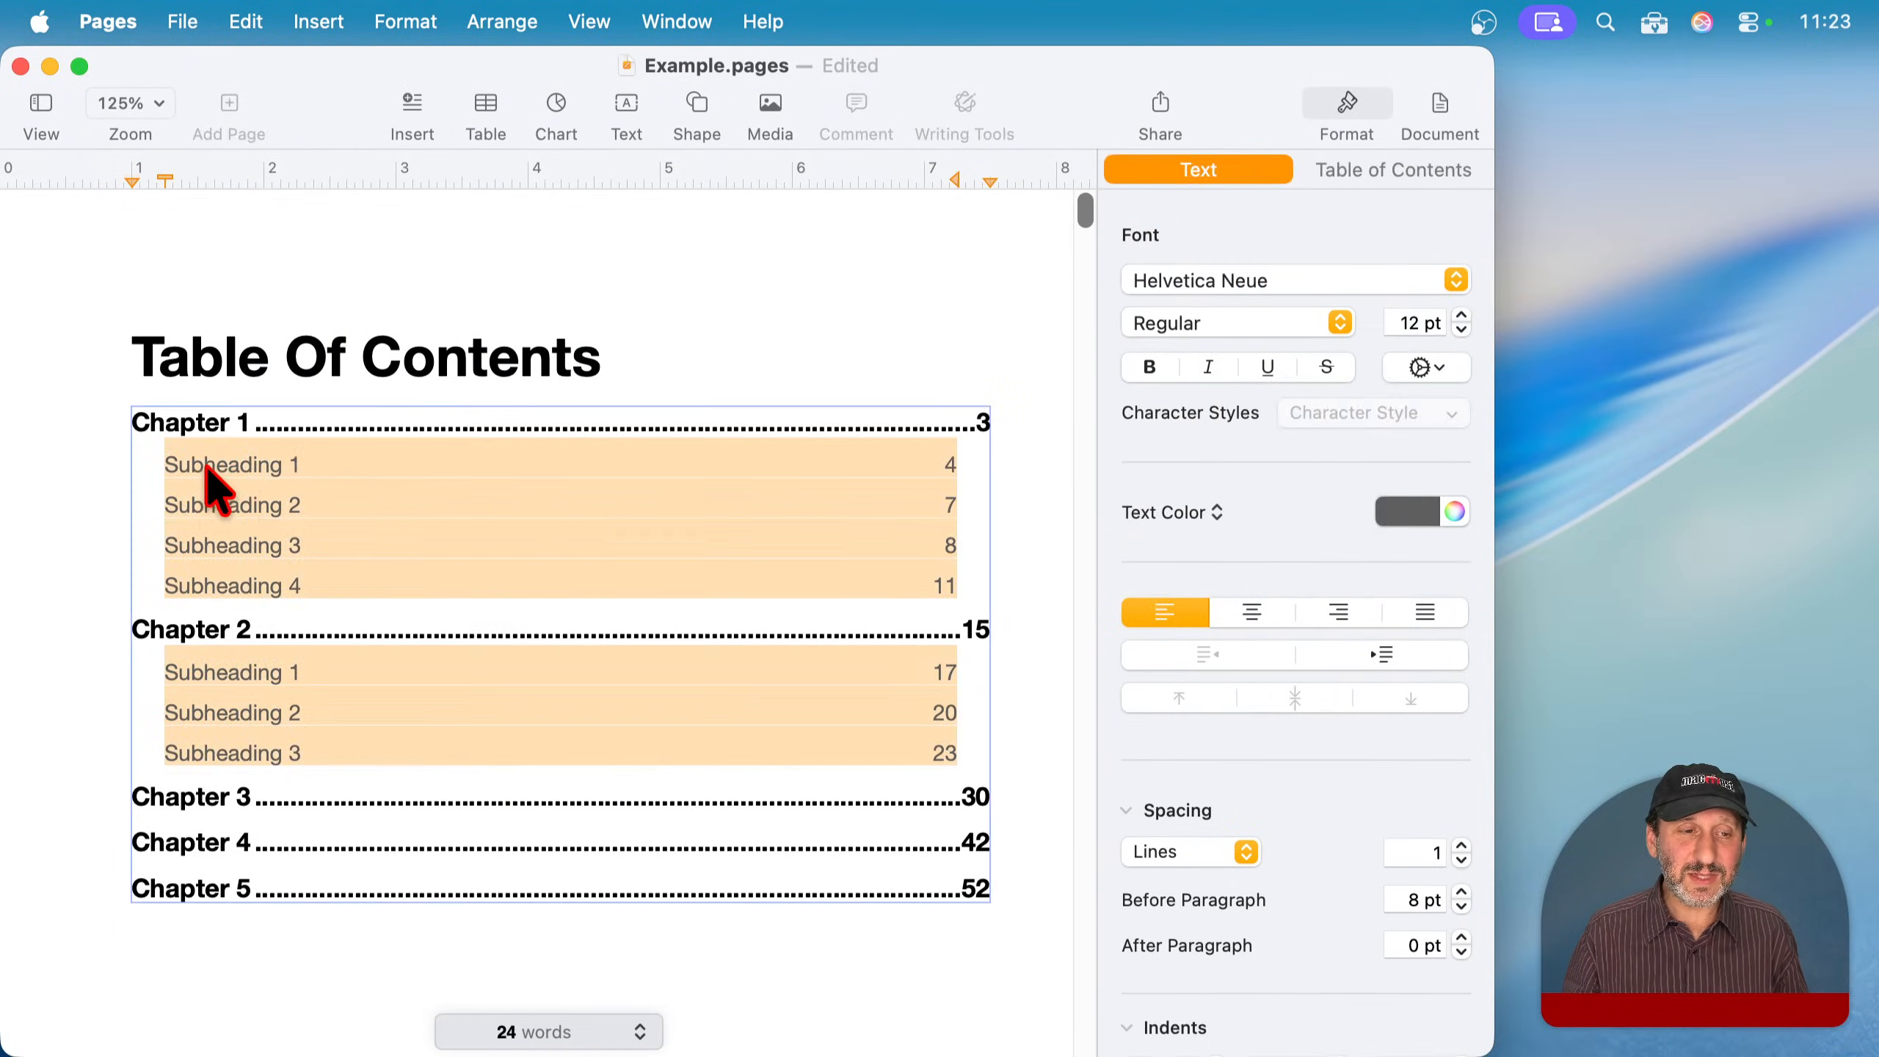
left_click(1356, 174)
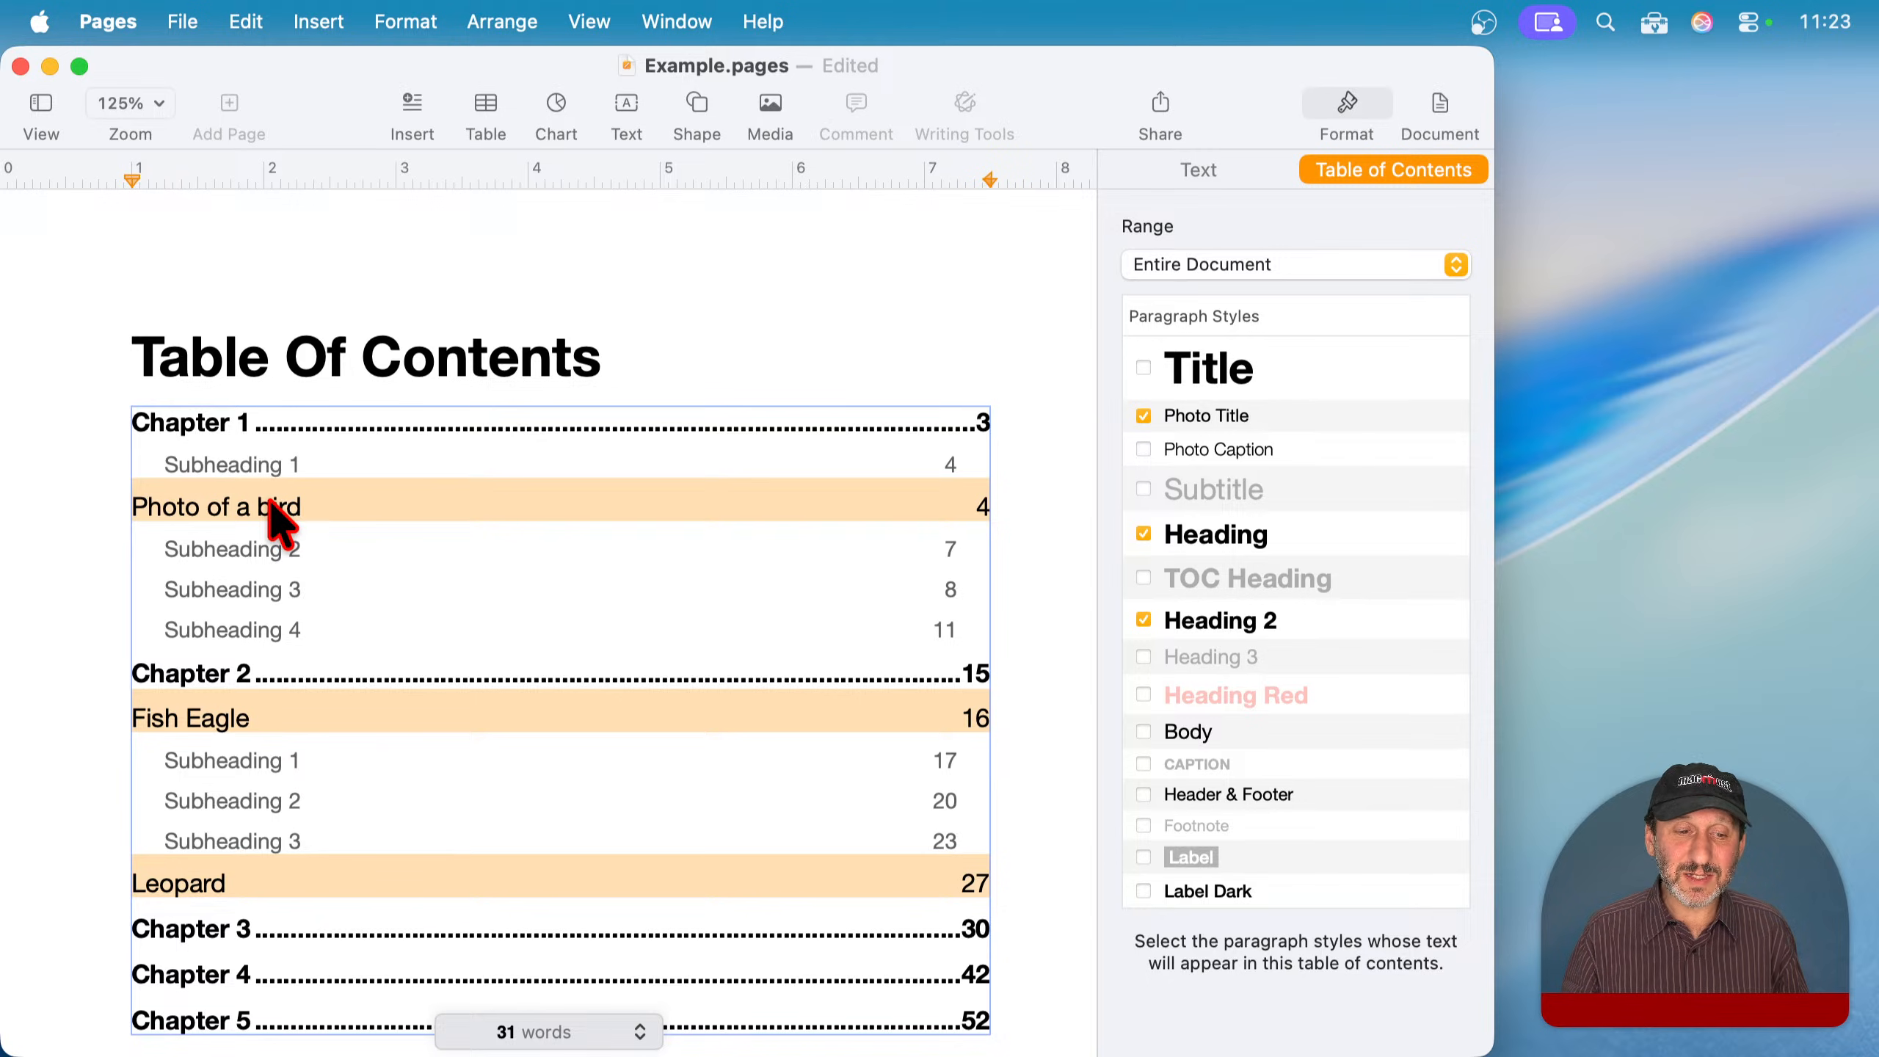
- Format the photo title entries in the table of contents as 10 pt italic text in teal green
left_click(1197, 171)
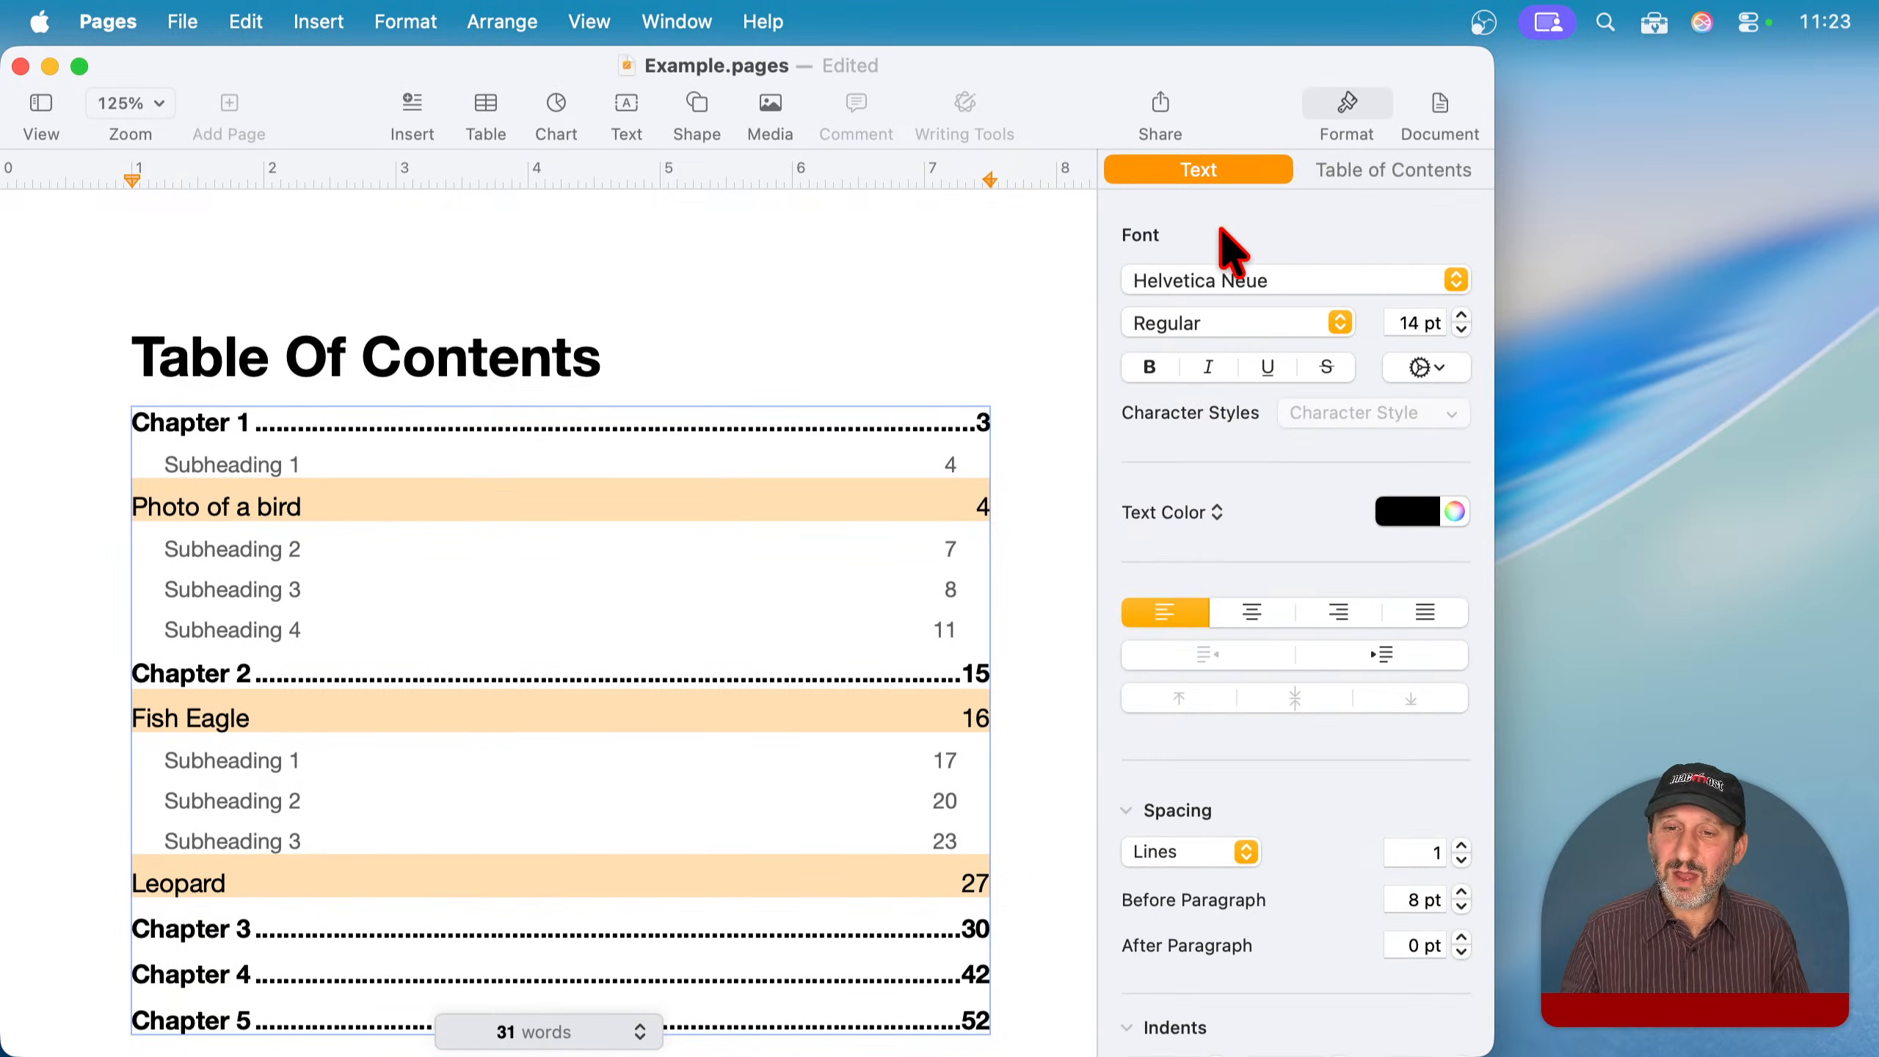
left_click(1210, 366)
left_click(1463, 330)
left_click(1463, 330)
left_click(1462, 329)
left_click(1462, 329)
left_click(1416, 515)
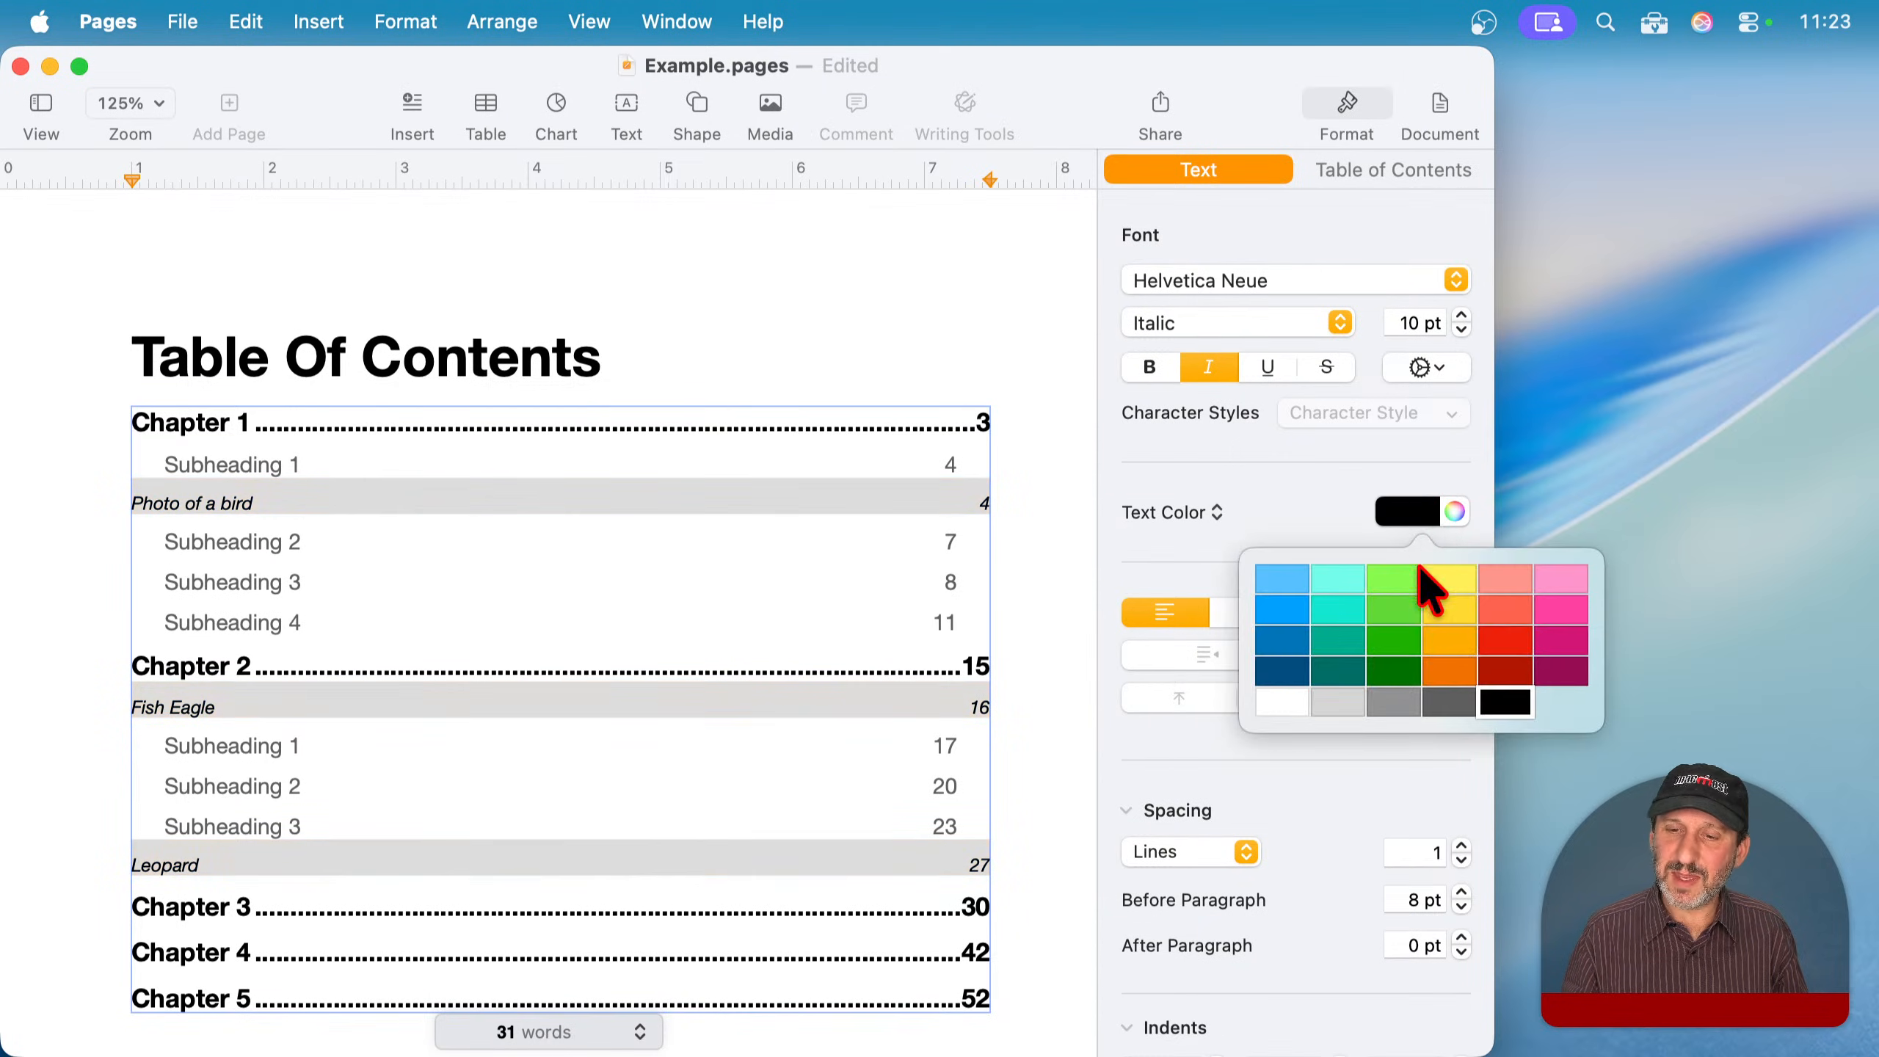
left_click(1341, 638)
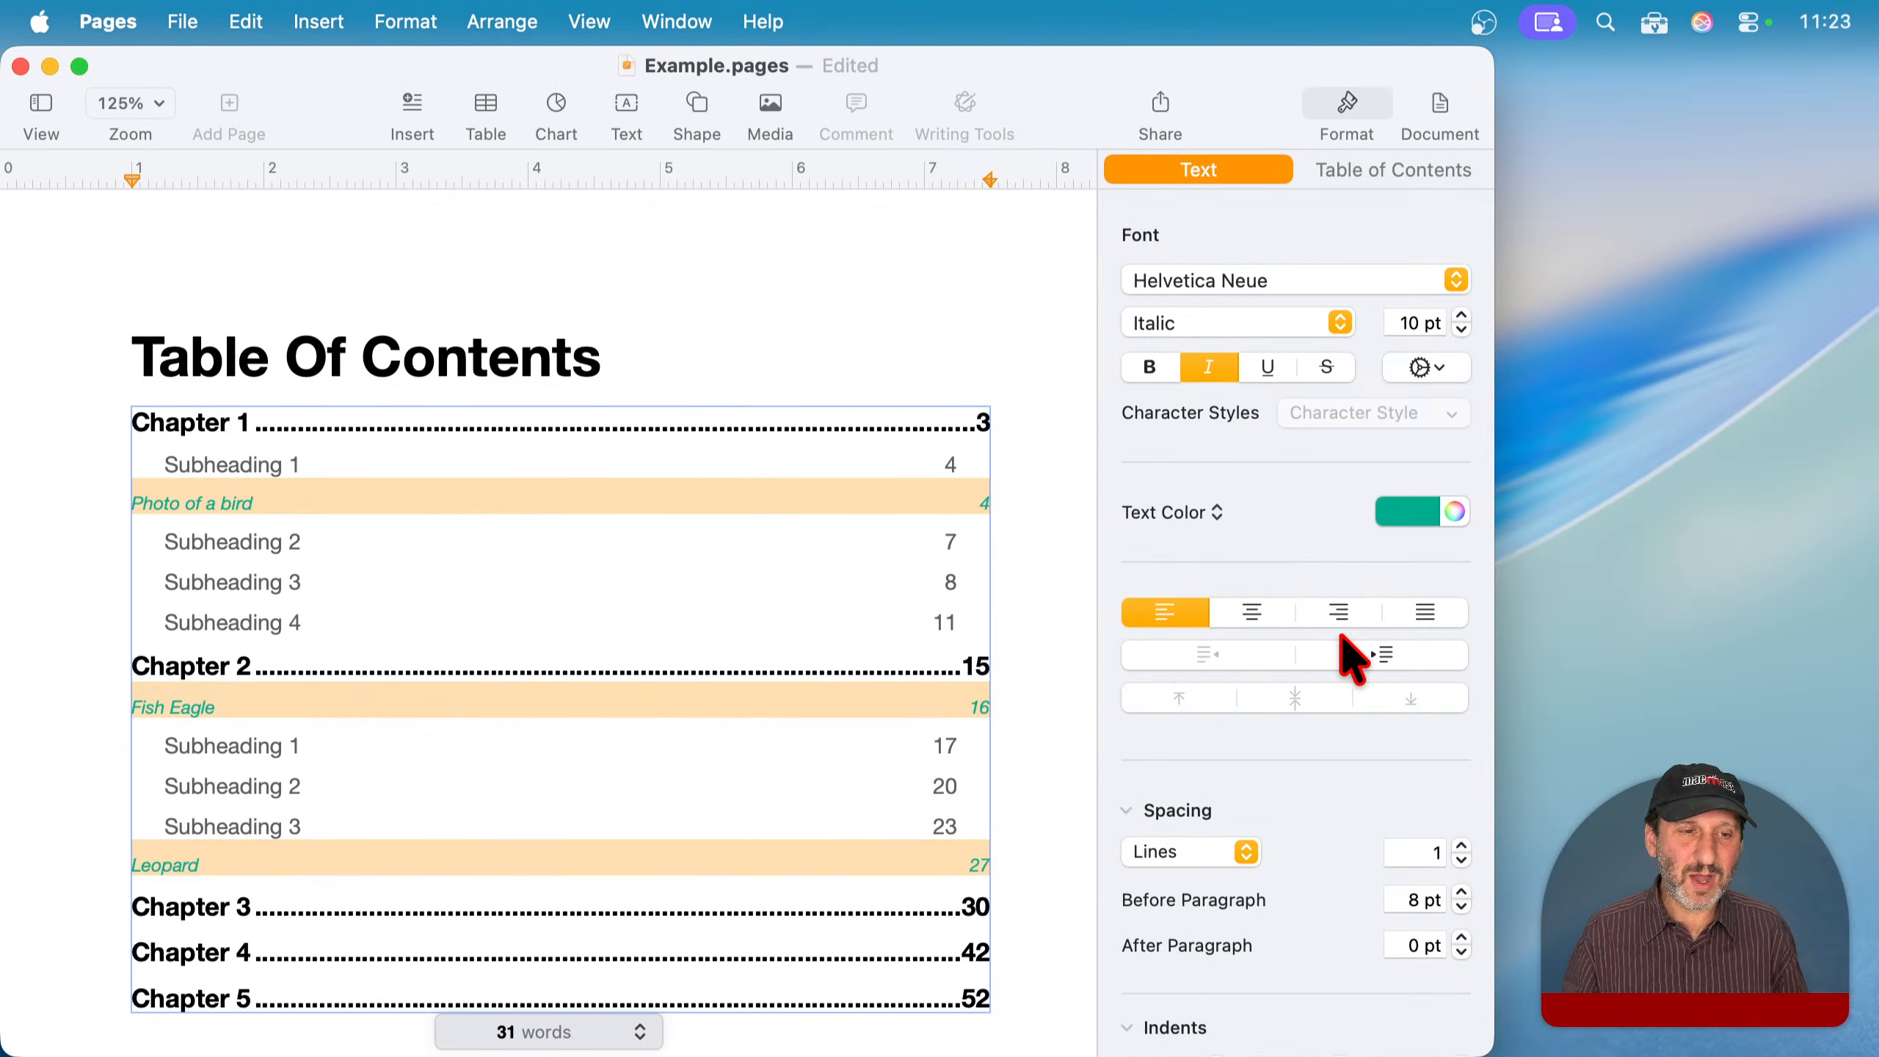
- Set the first-line indent of the photo title entries in the table of contents to 0.75 in
scroll(1257, 888, "down", 5)
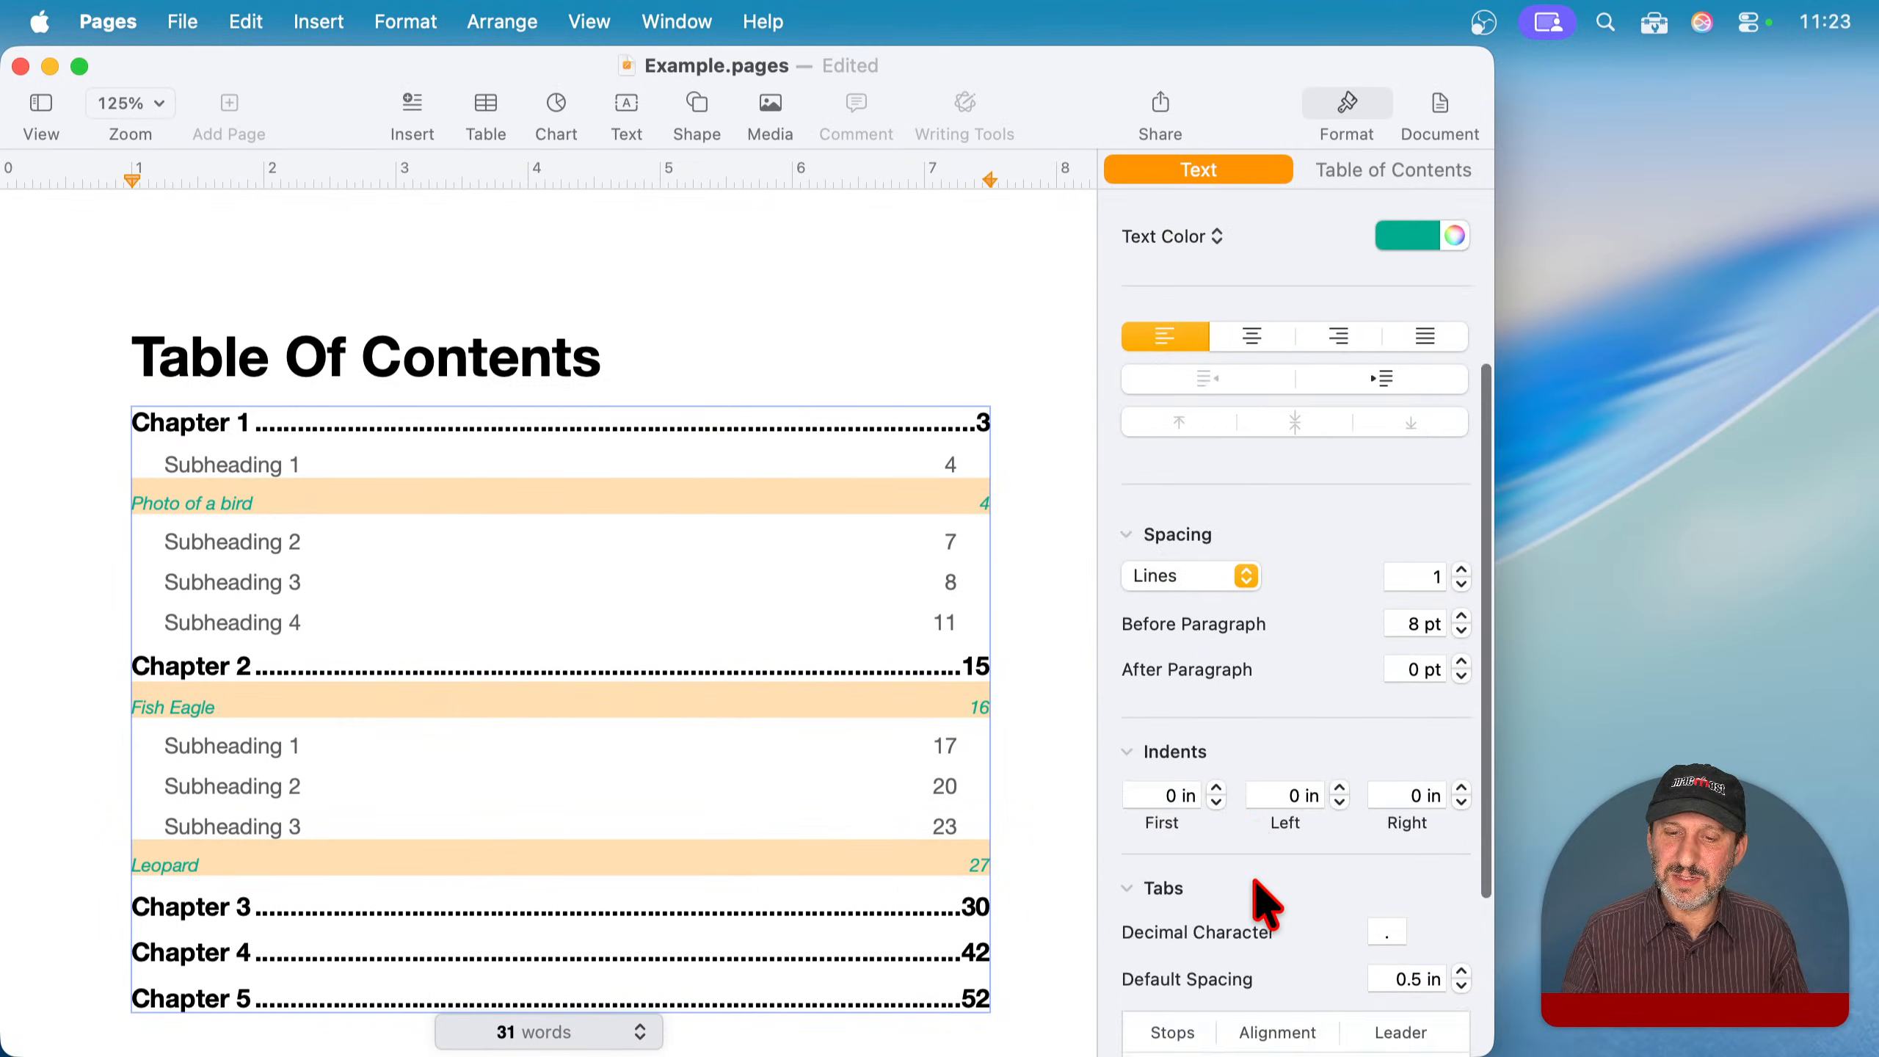
left_click(1216, 788)
left_click(1217, 788)
left_click(1217, 788)
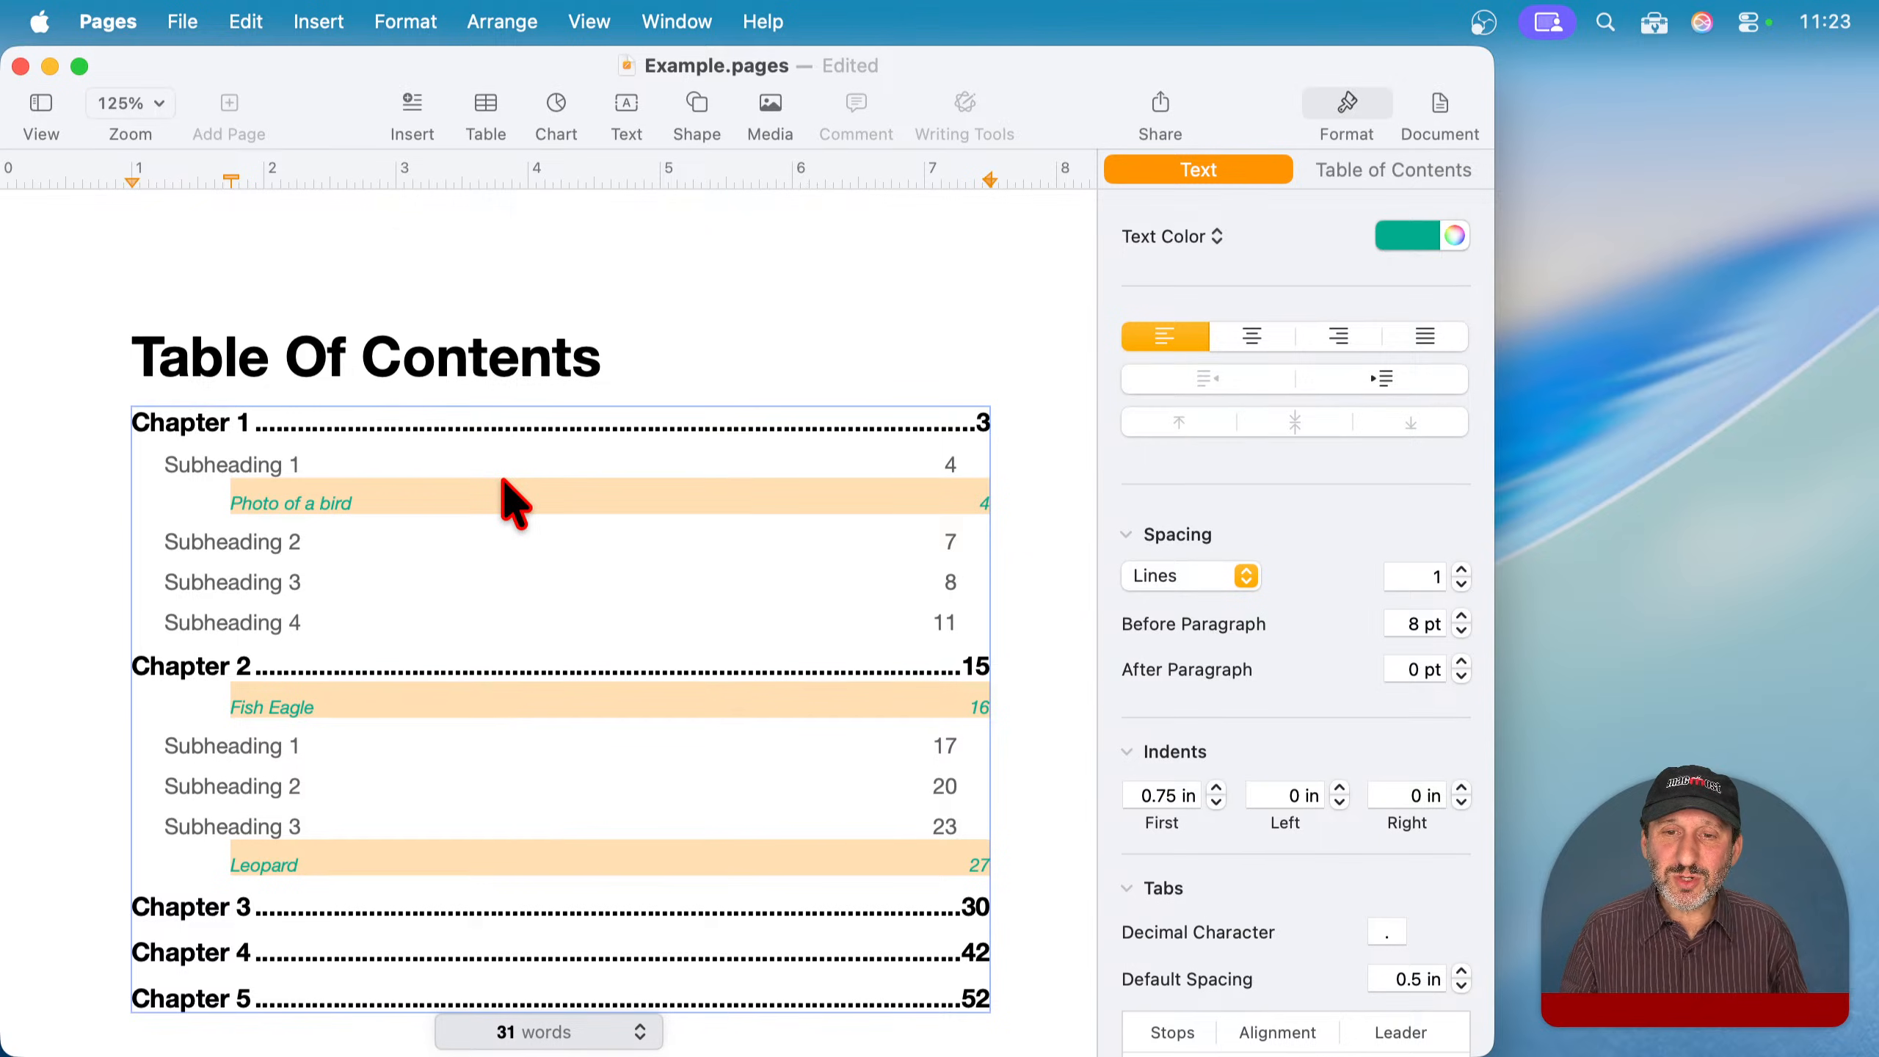
- Exclude the Photo Title paragraph style from the table of contents
left_click(1383, 172)
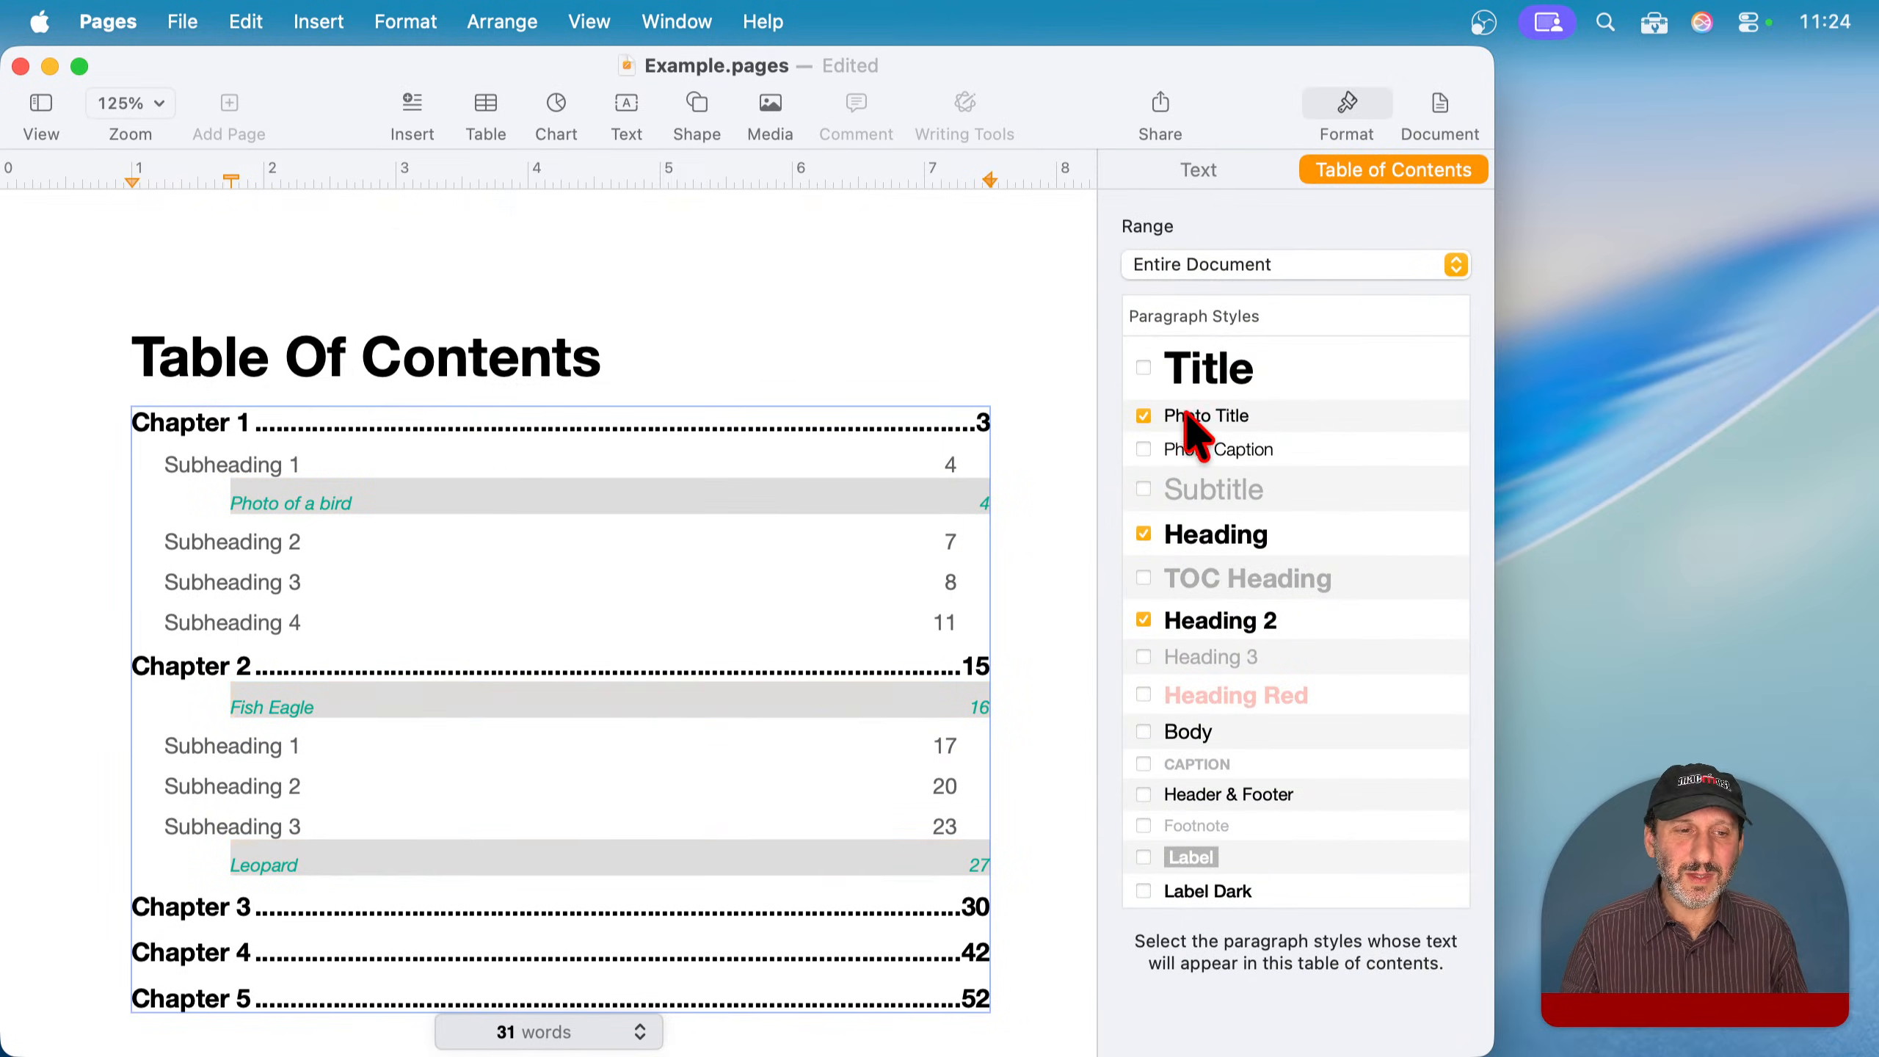
left_click(1143, 415)
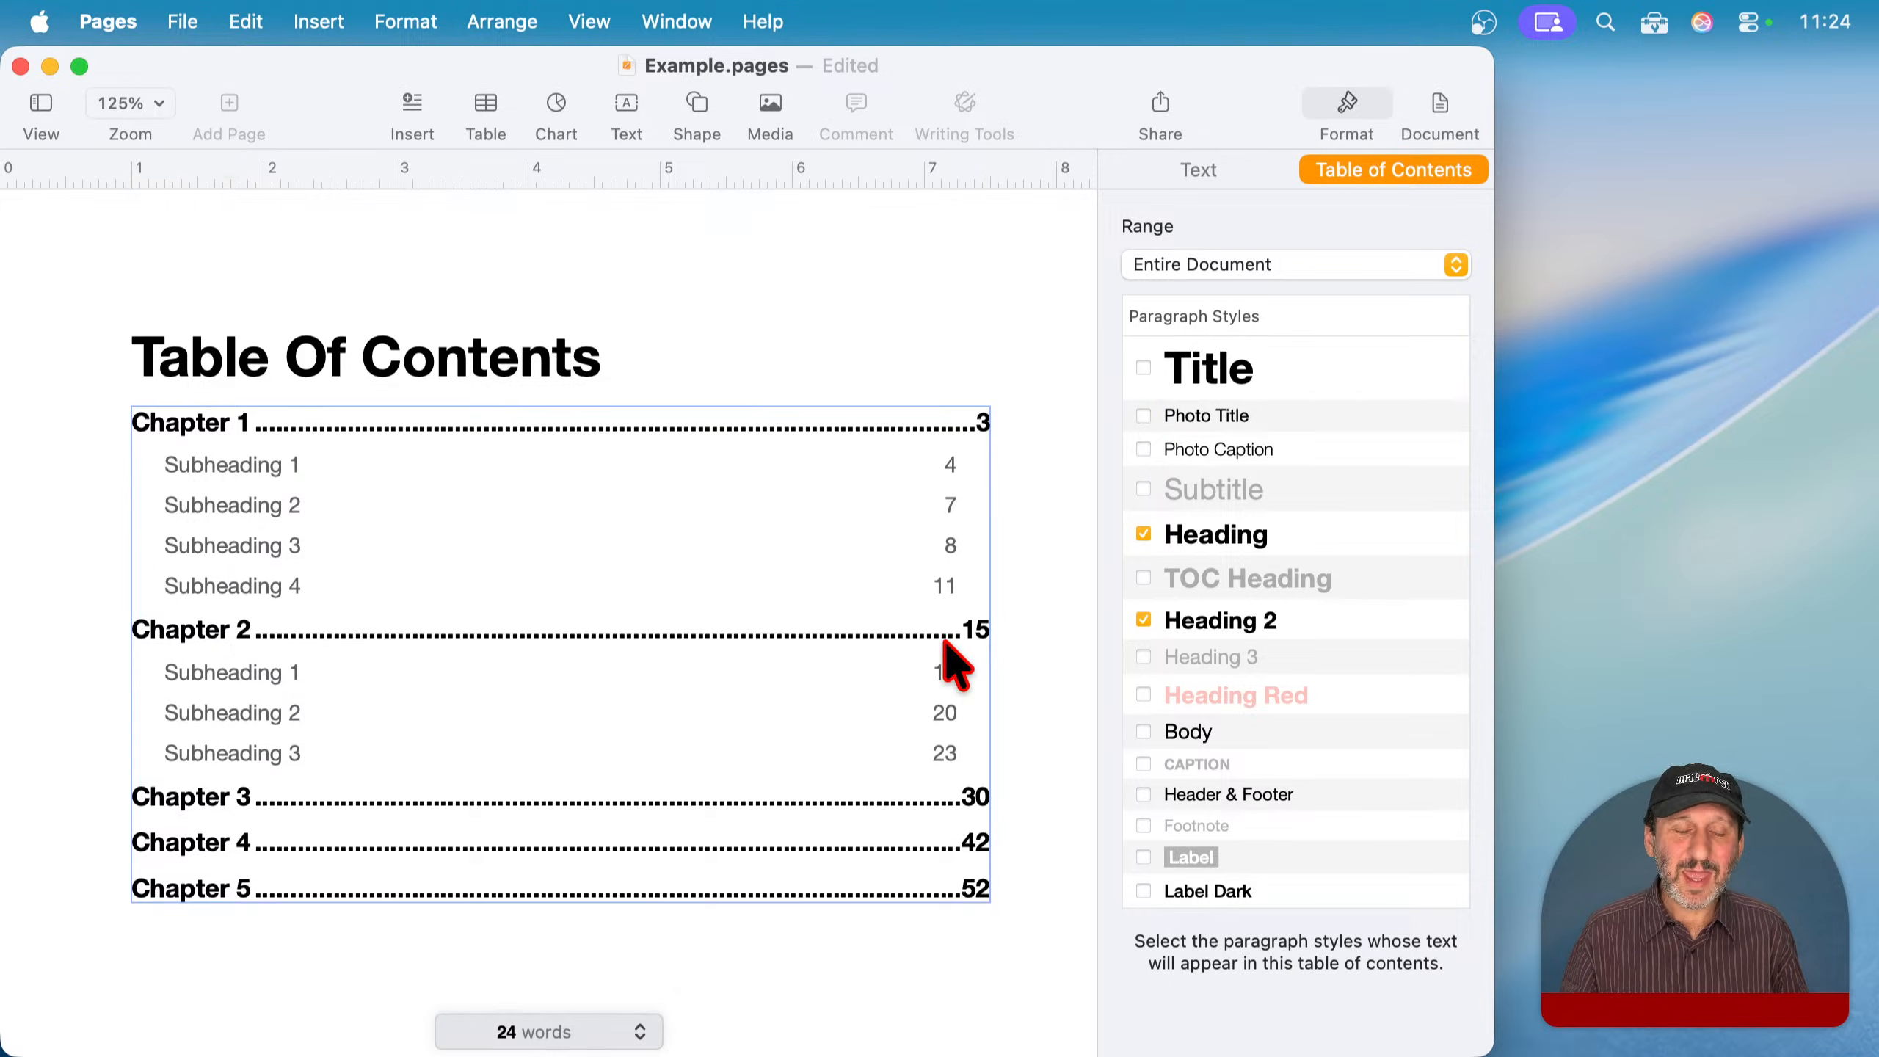
- Add a new line below the table of contents and insert a second table of contents covering the entire document
scroll(950, 658, "down", 5)
left_click(1044, 644)
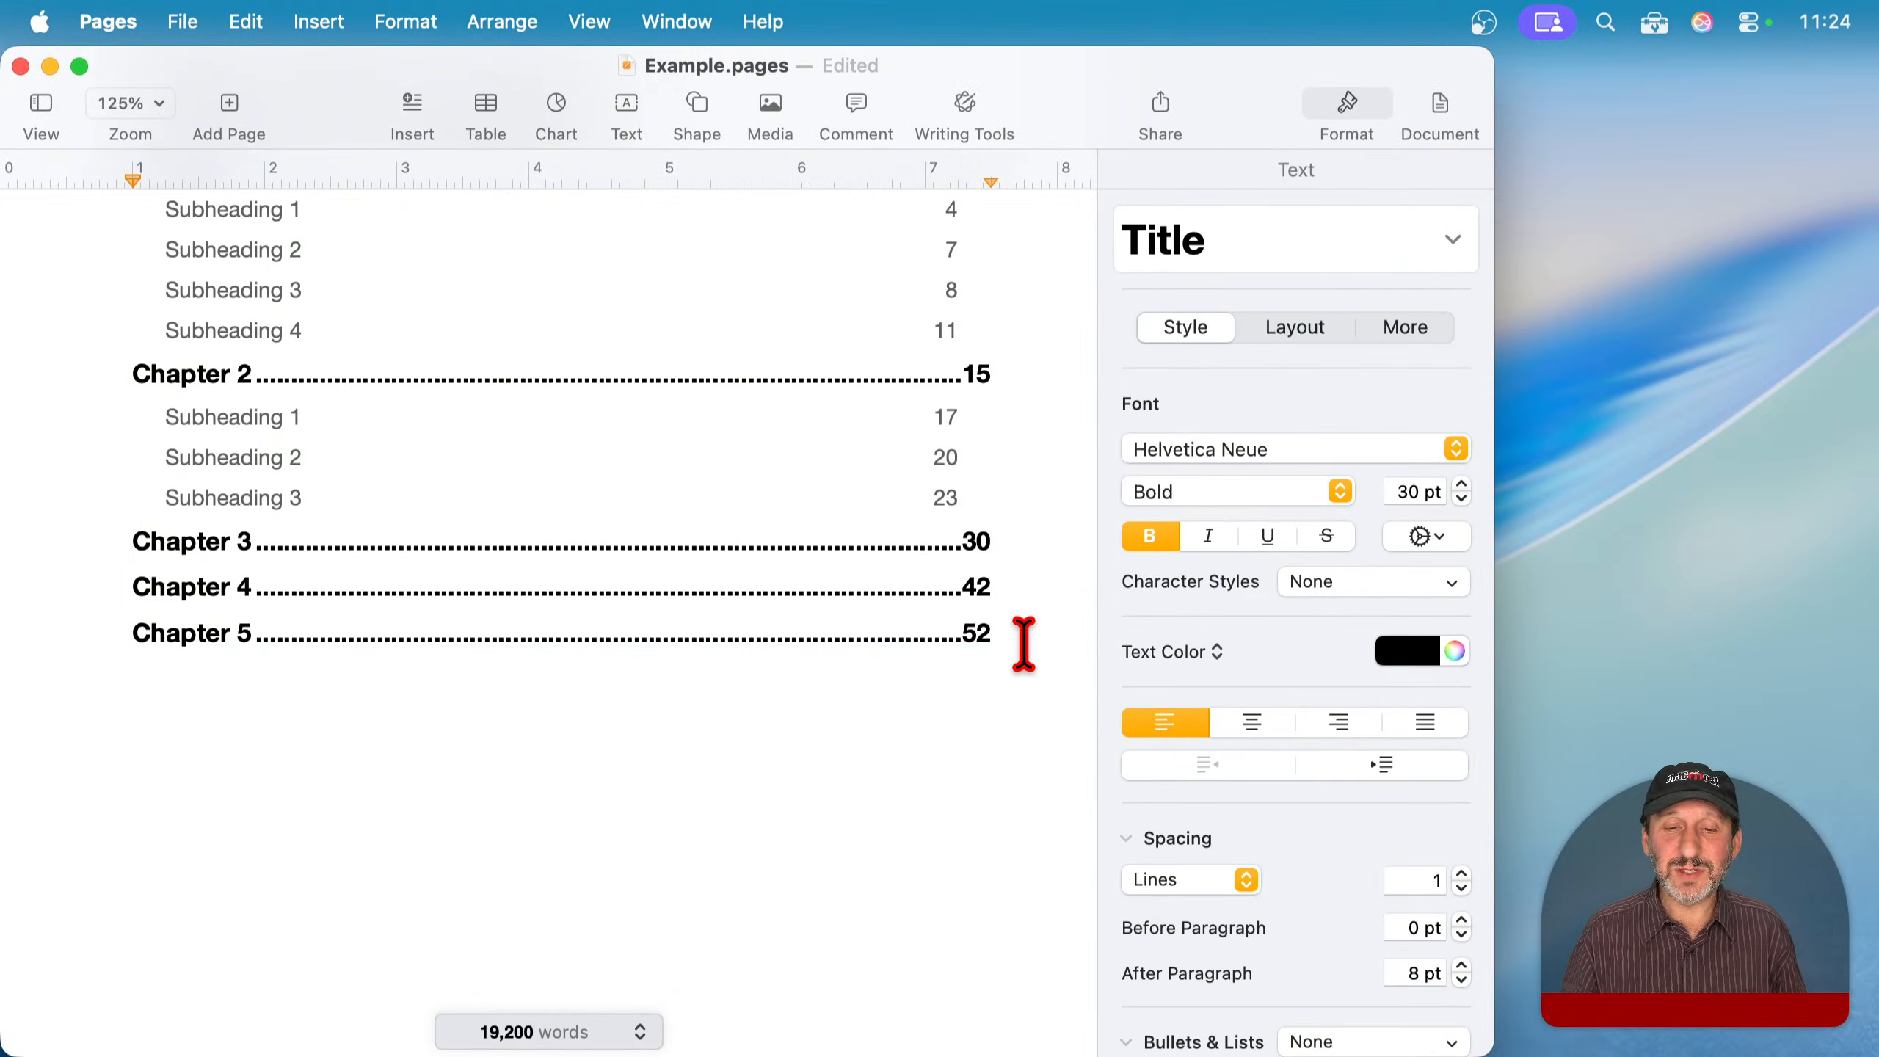
key("Right")
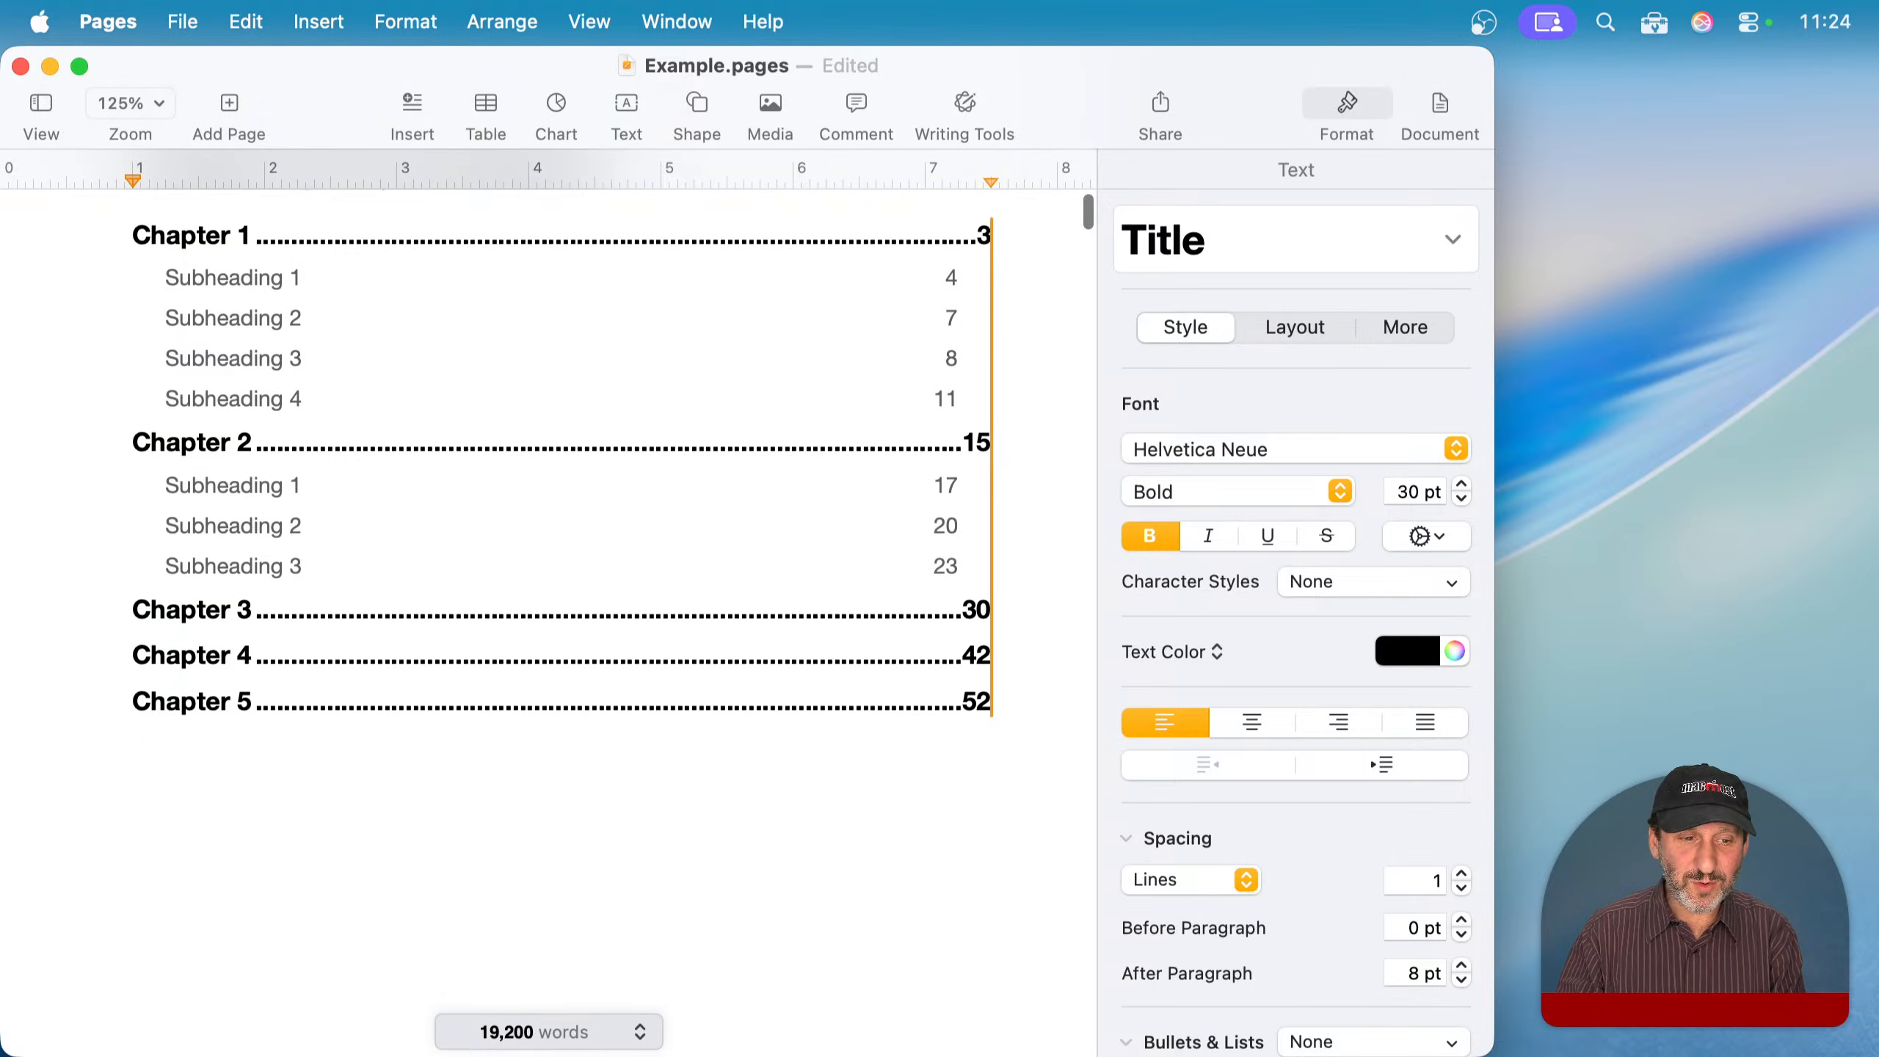
key("Return")
scroll(370, 566, "down", 3)
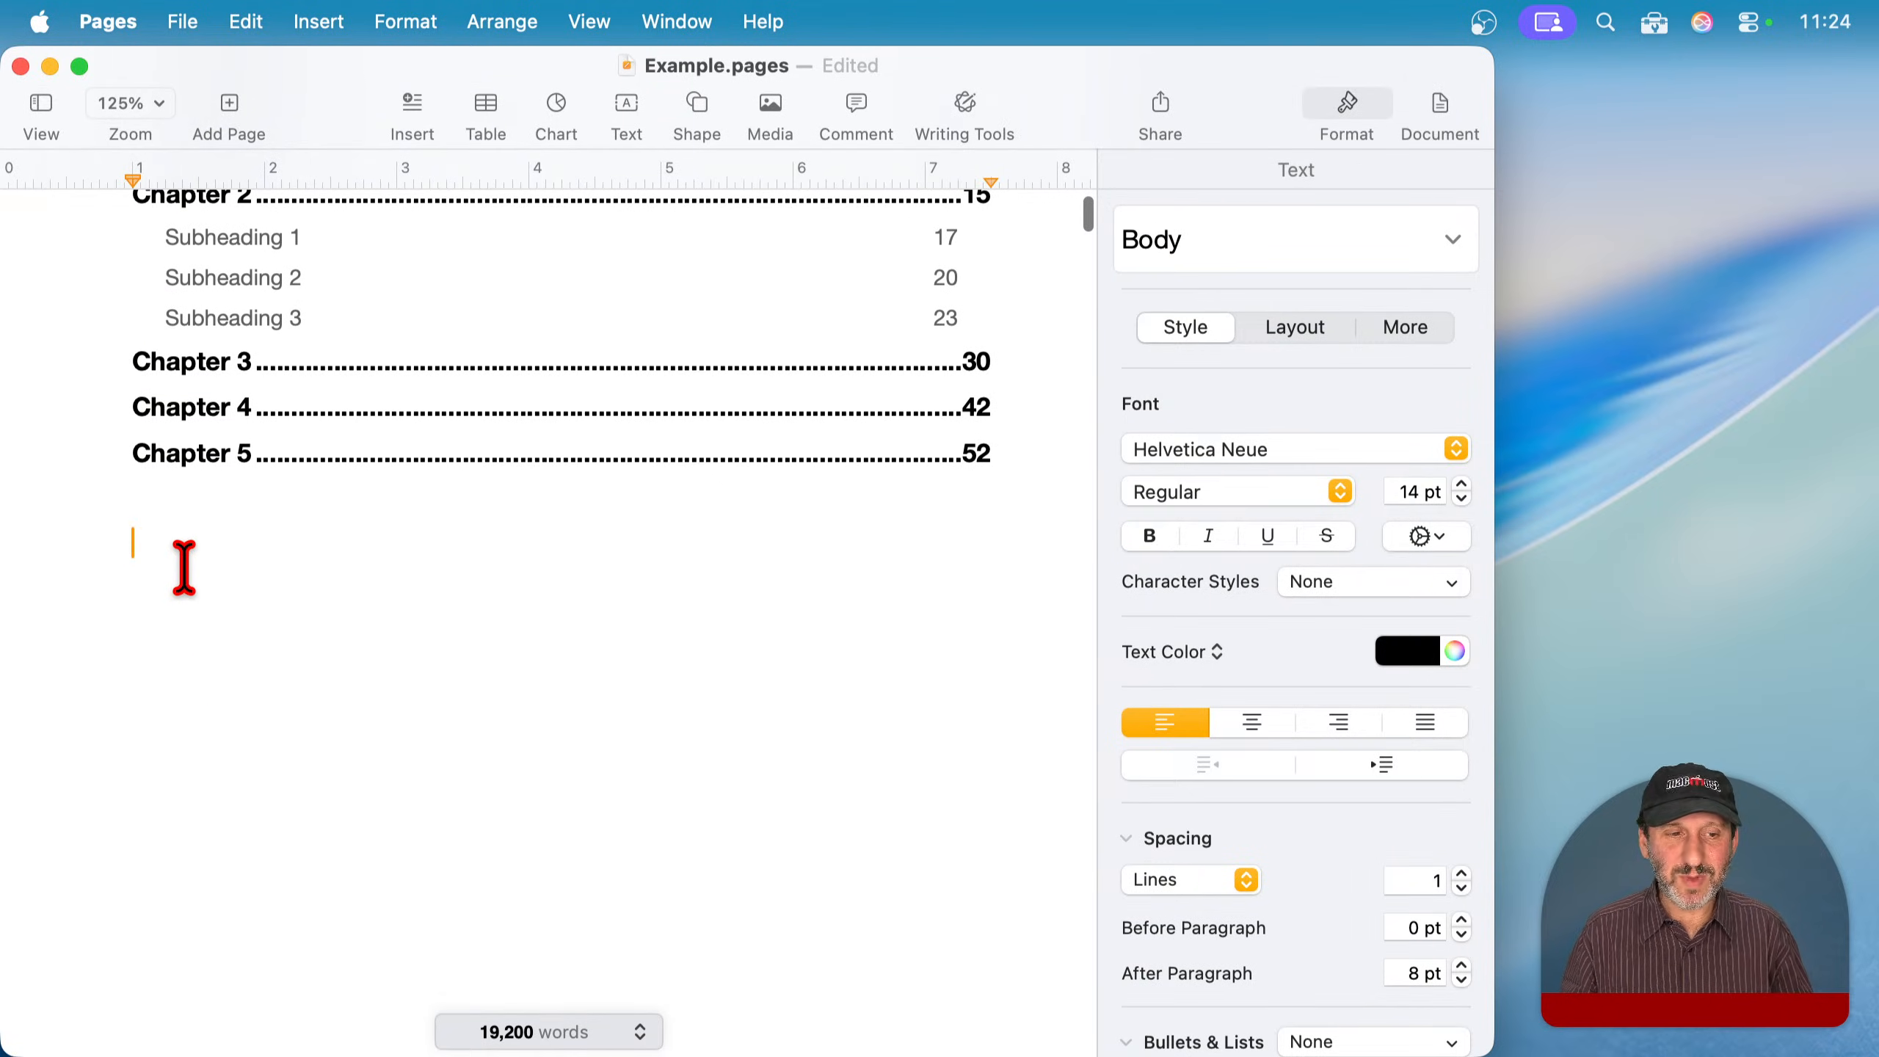
left_click(307, 15)
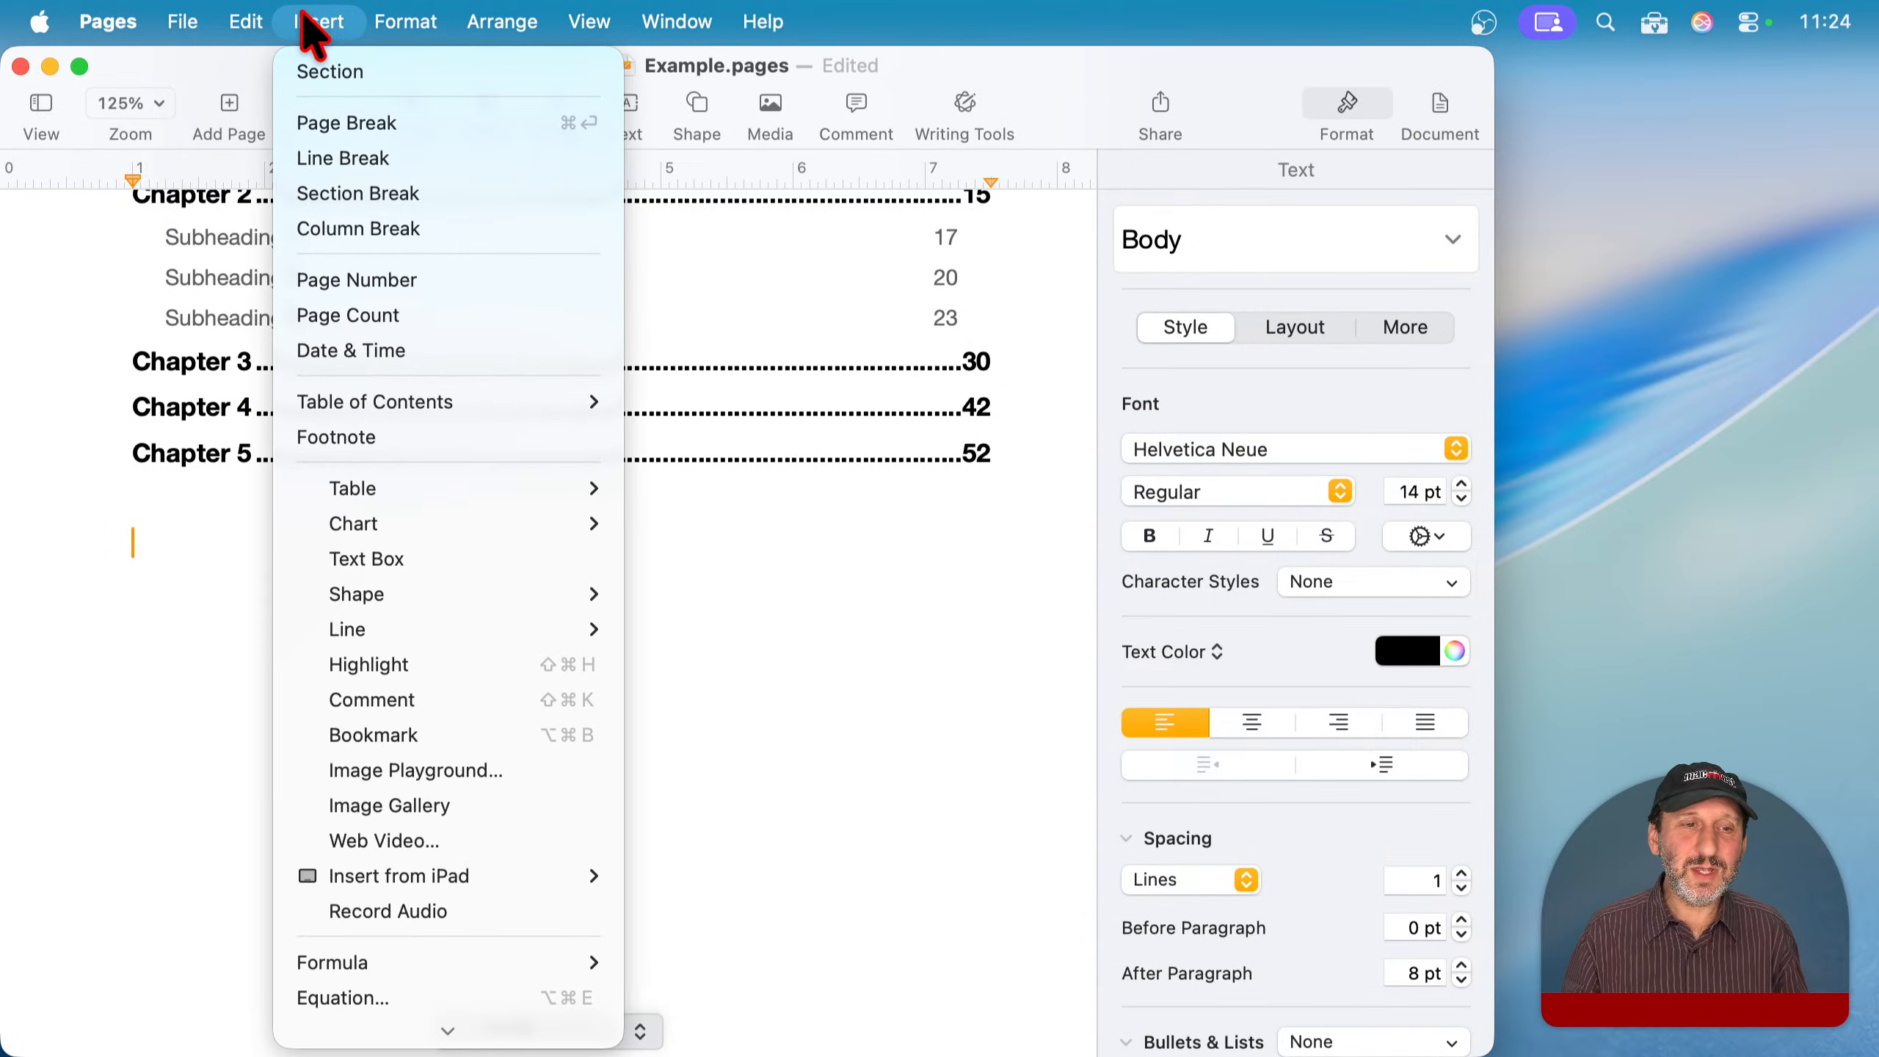
mouse_move(406, 402)
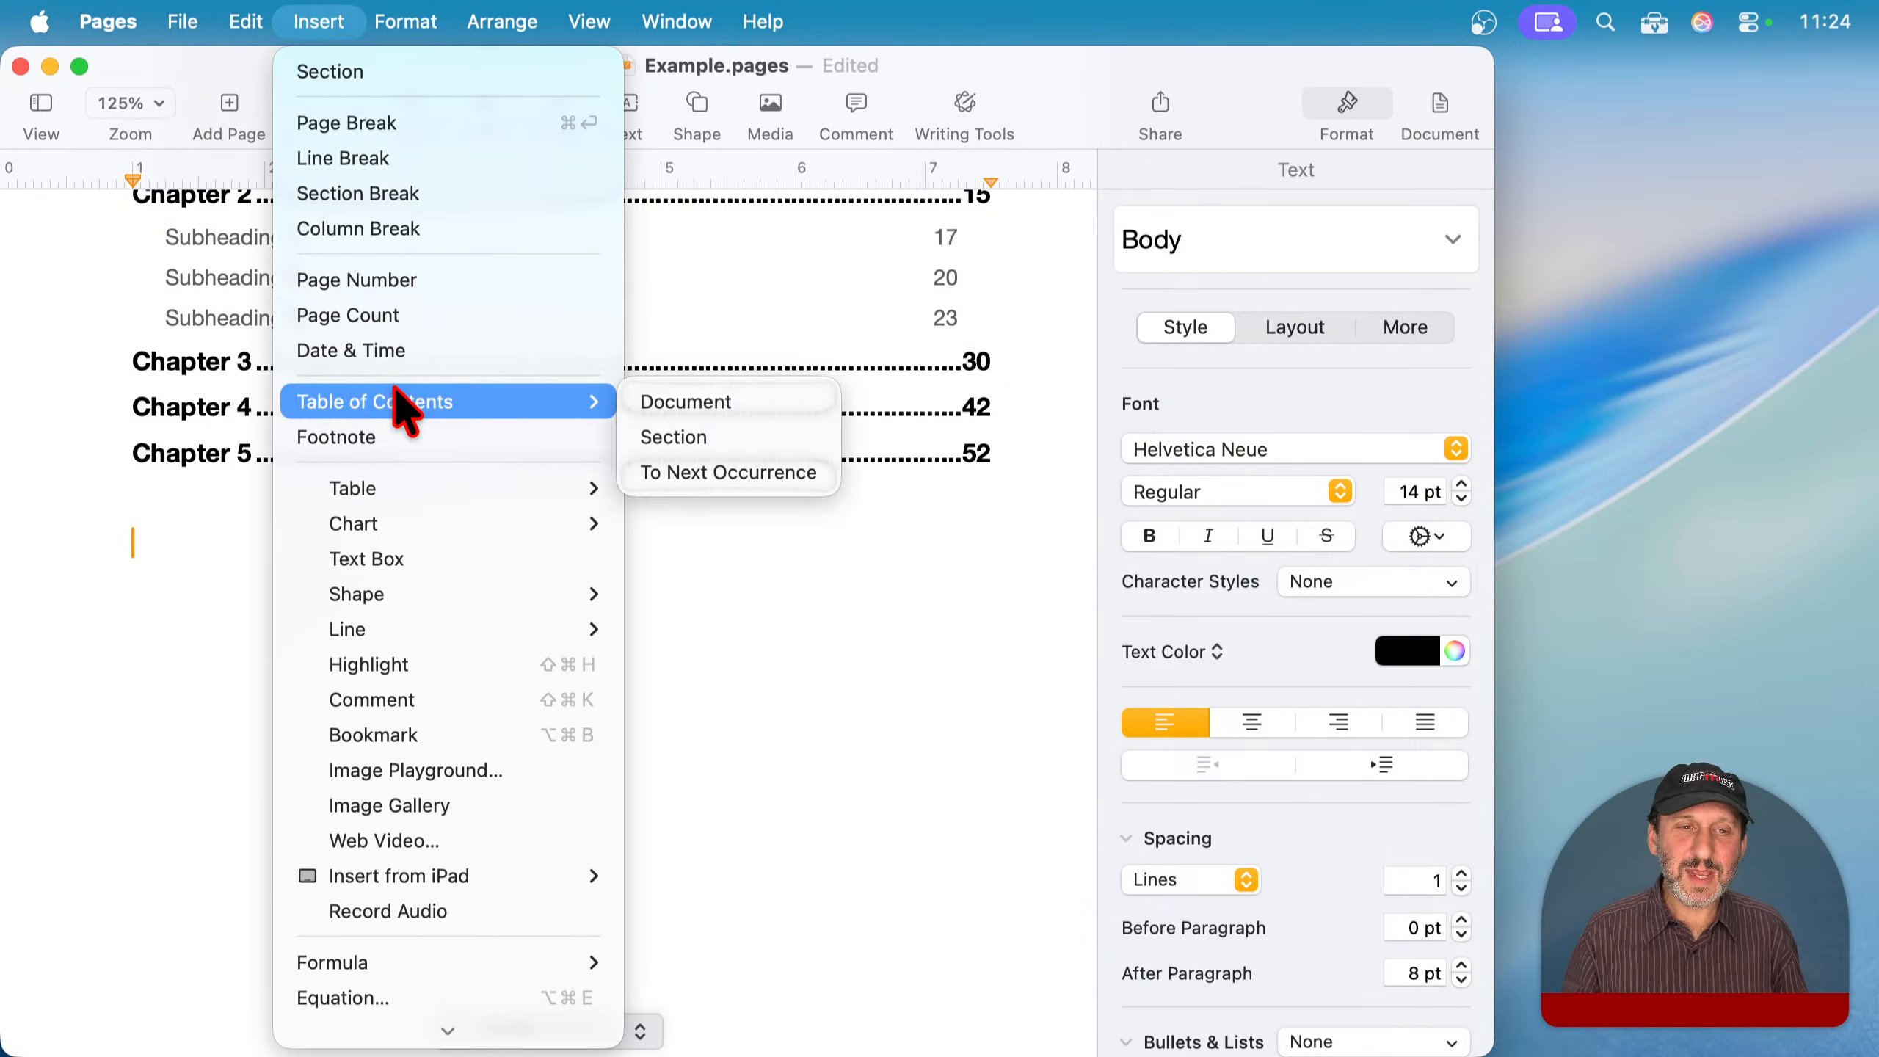
left_click(679, 403)
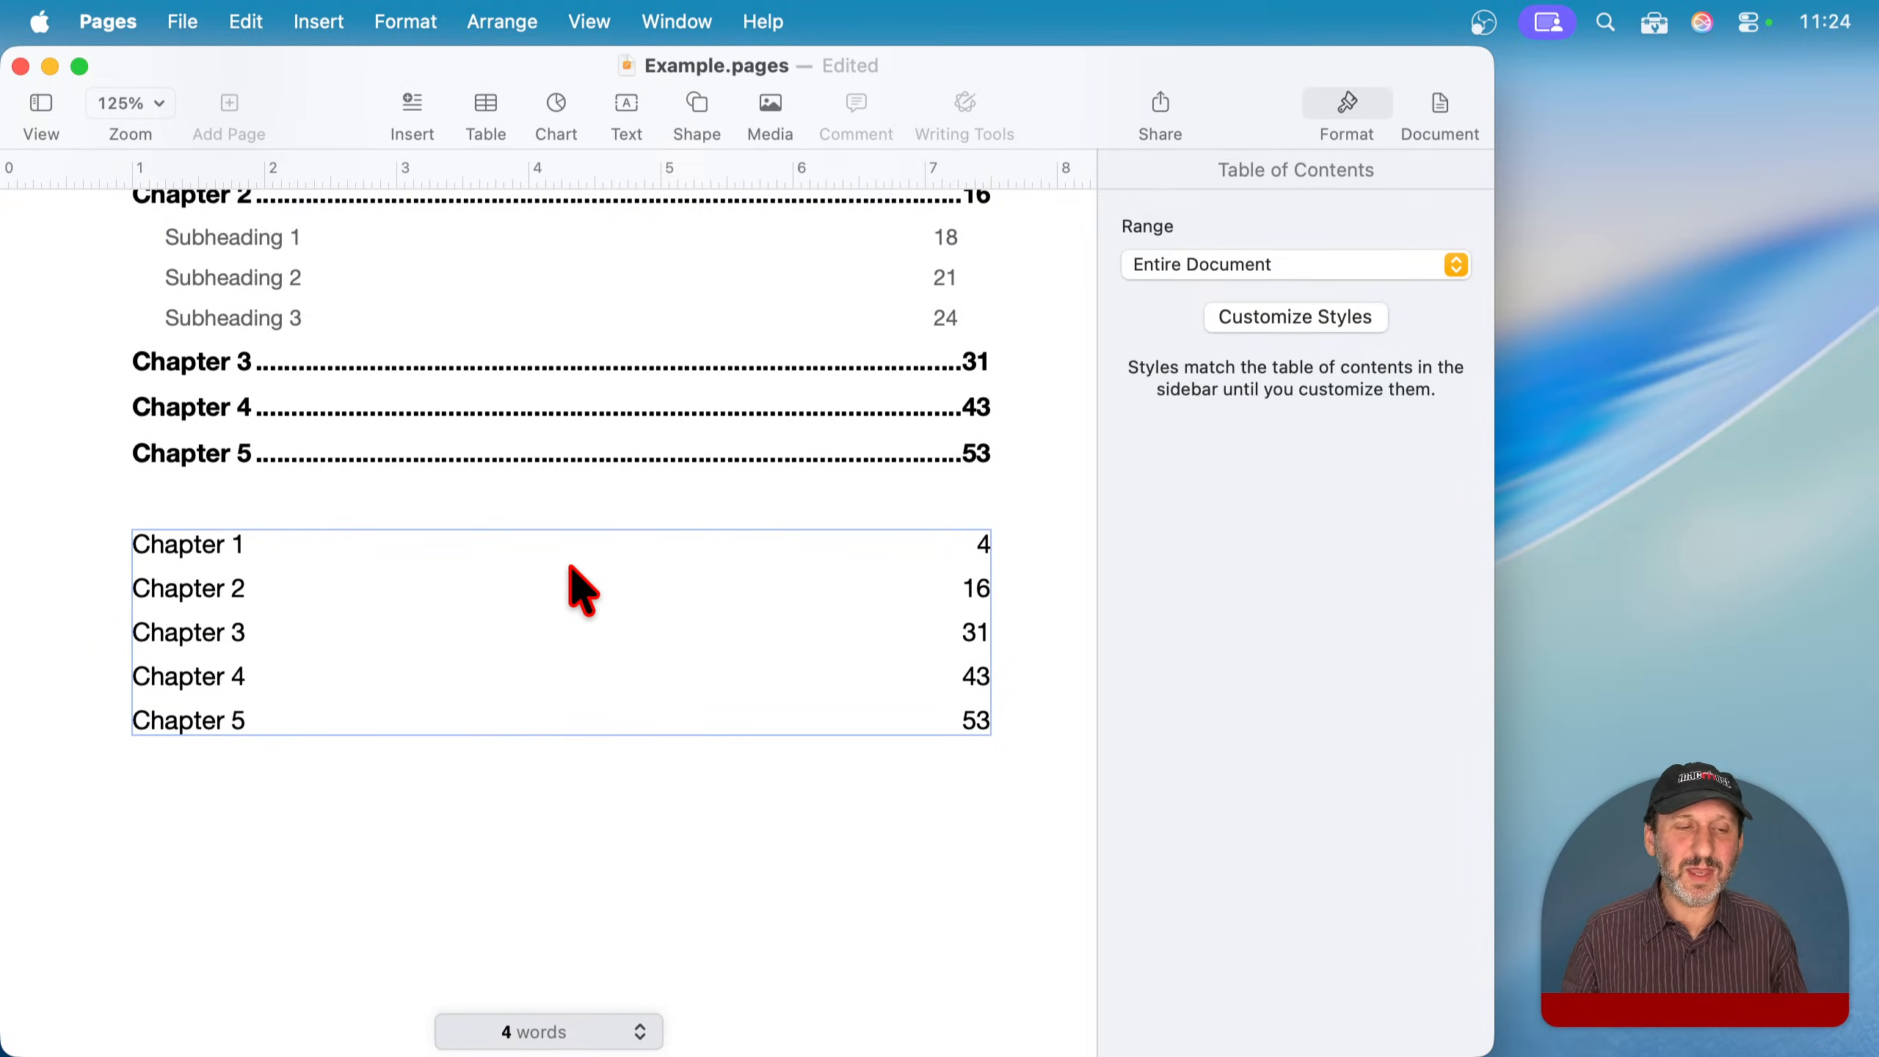
- Customize the second table of contents to leave out Heading and TOC Heading and list only the Photo Title style
left_click(254, 546)
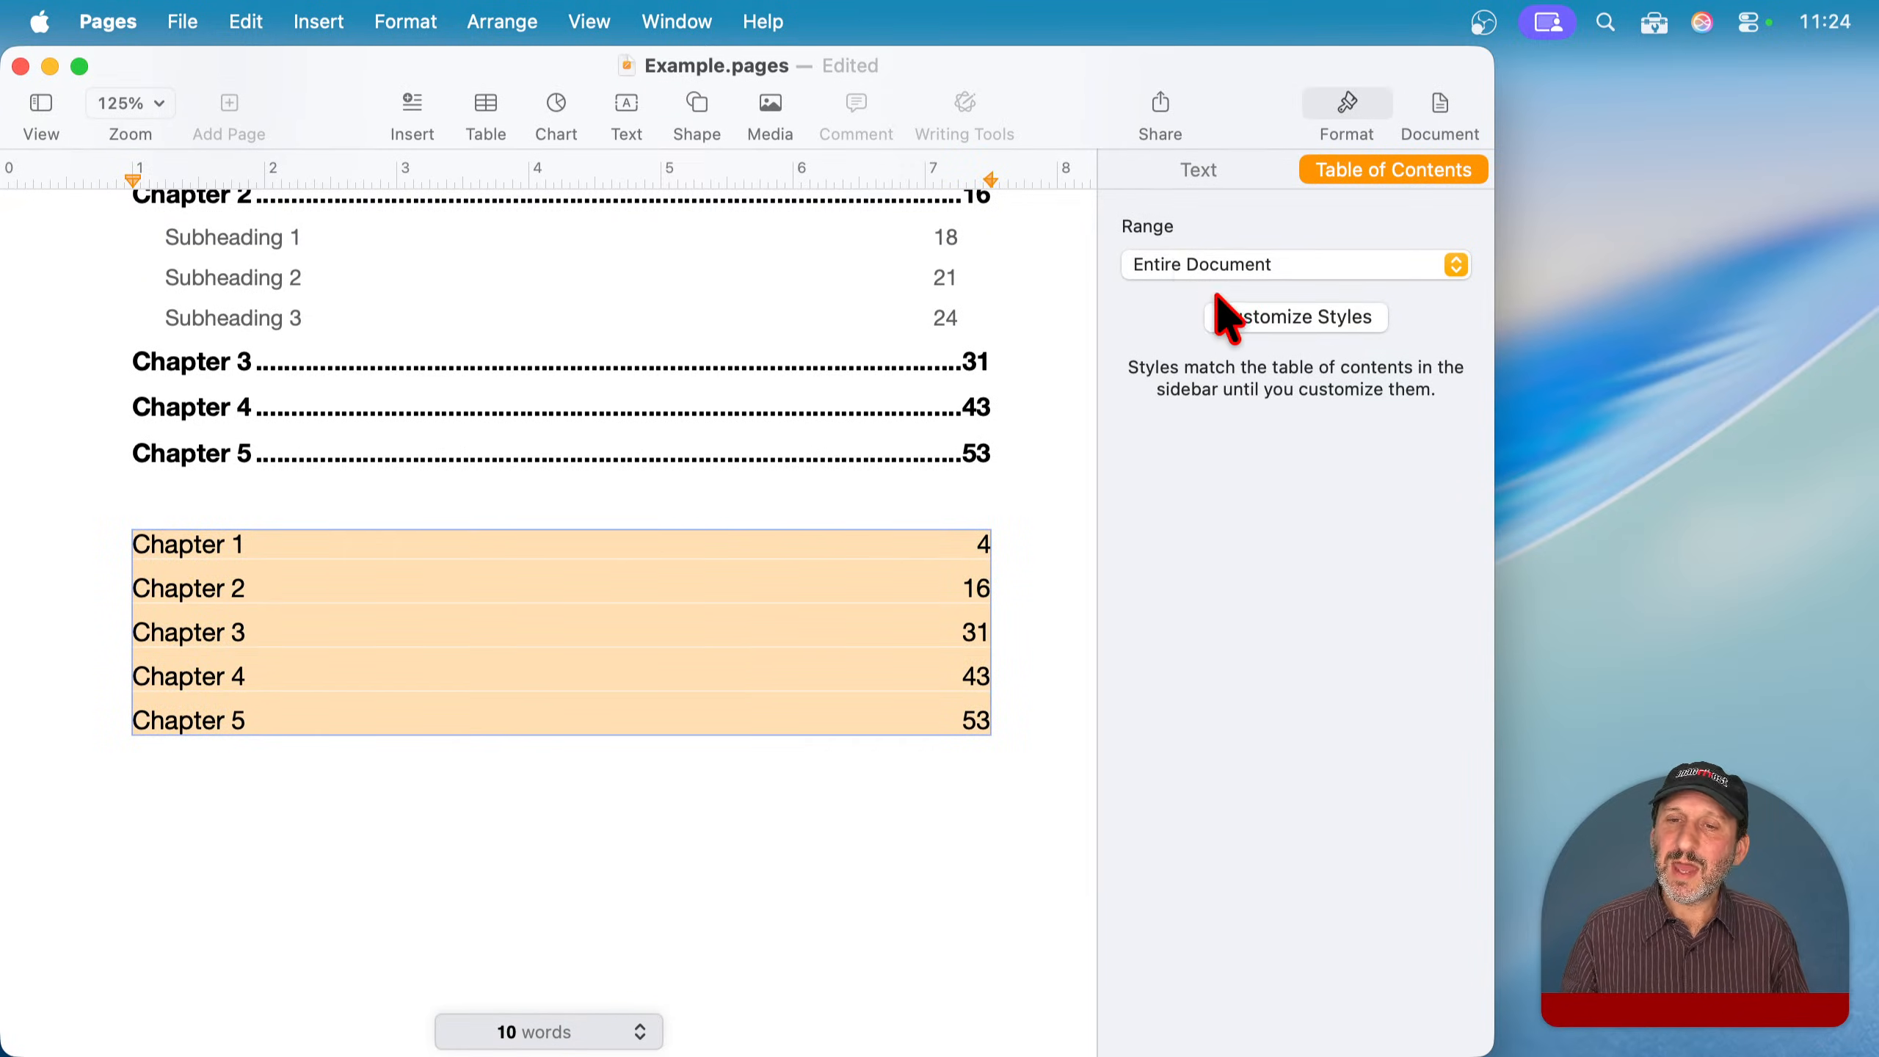
left_click(1233, 317)
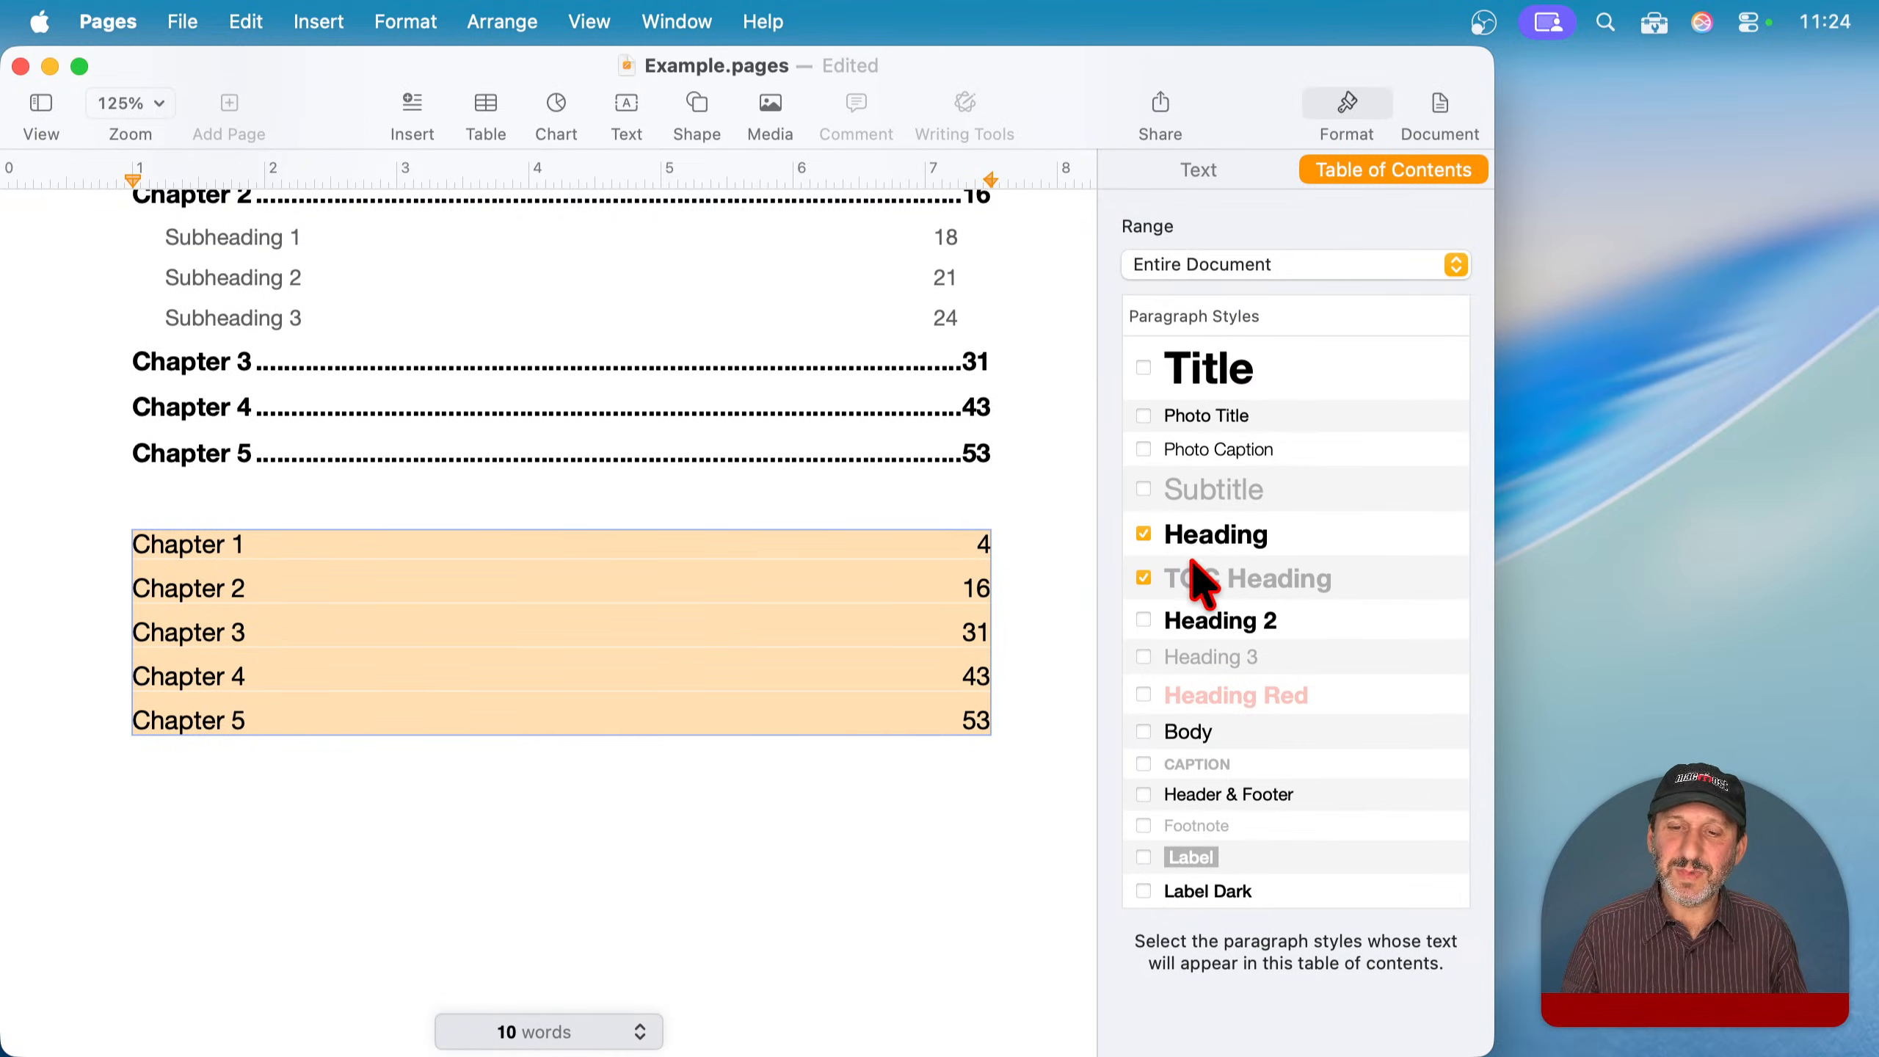
left_click(1143, 533)
left_click(1144, 578)
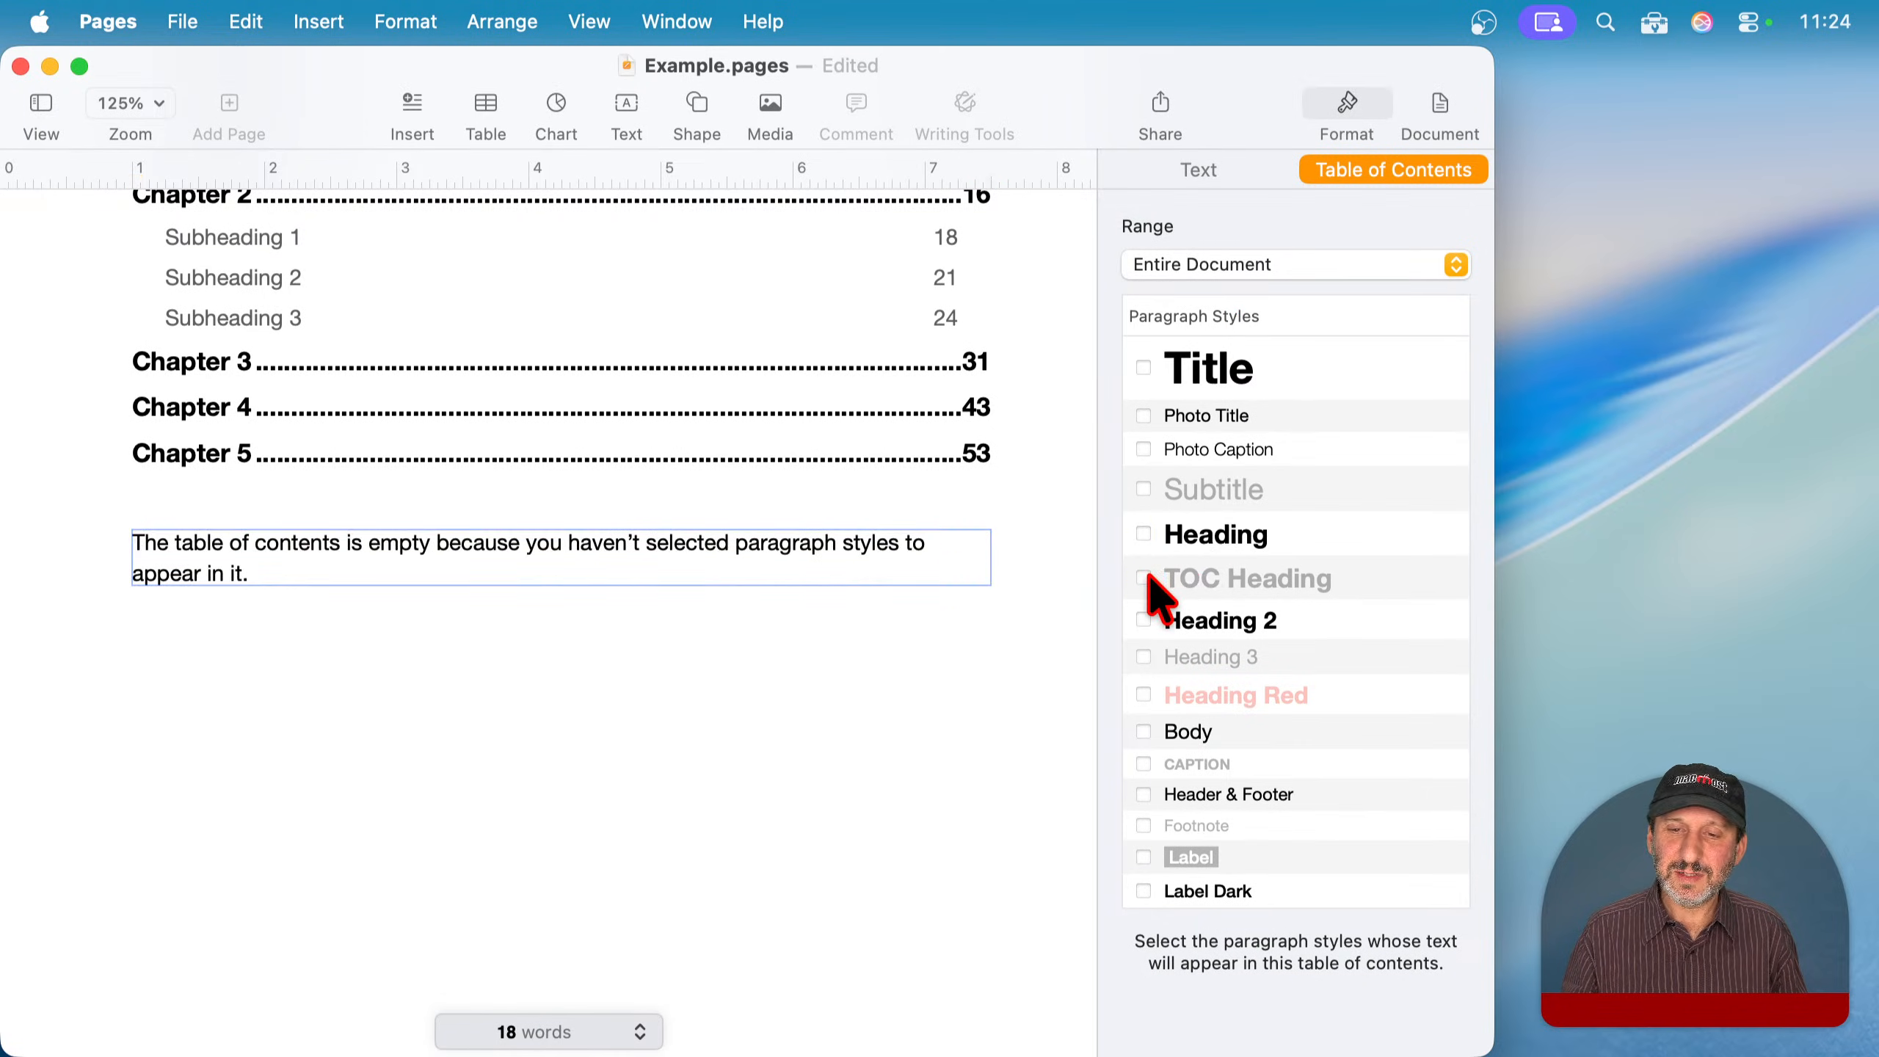
left_click(1143, 416)
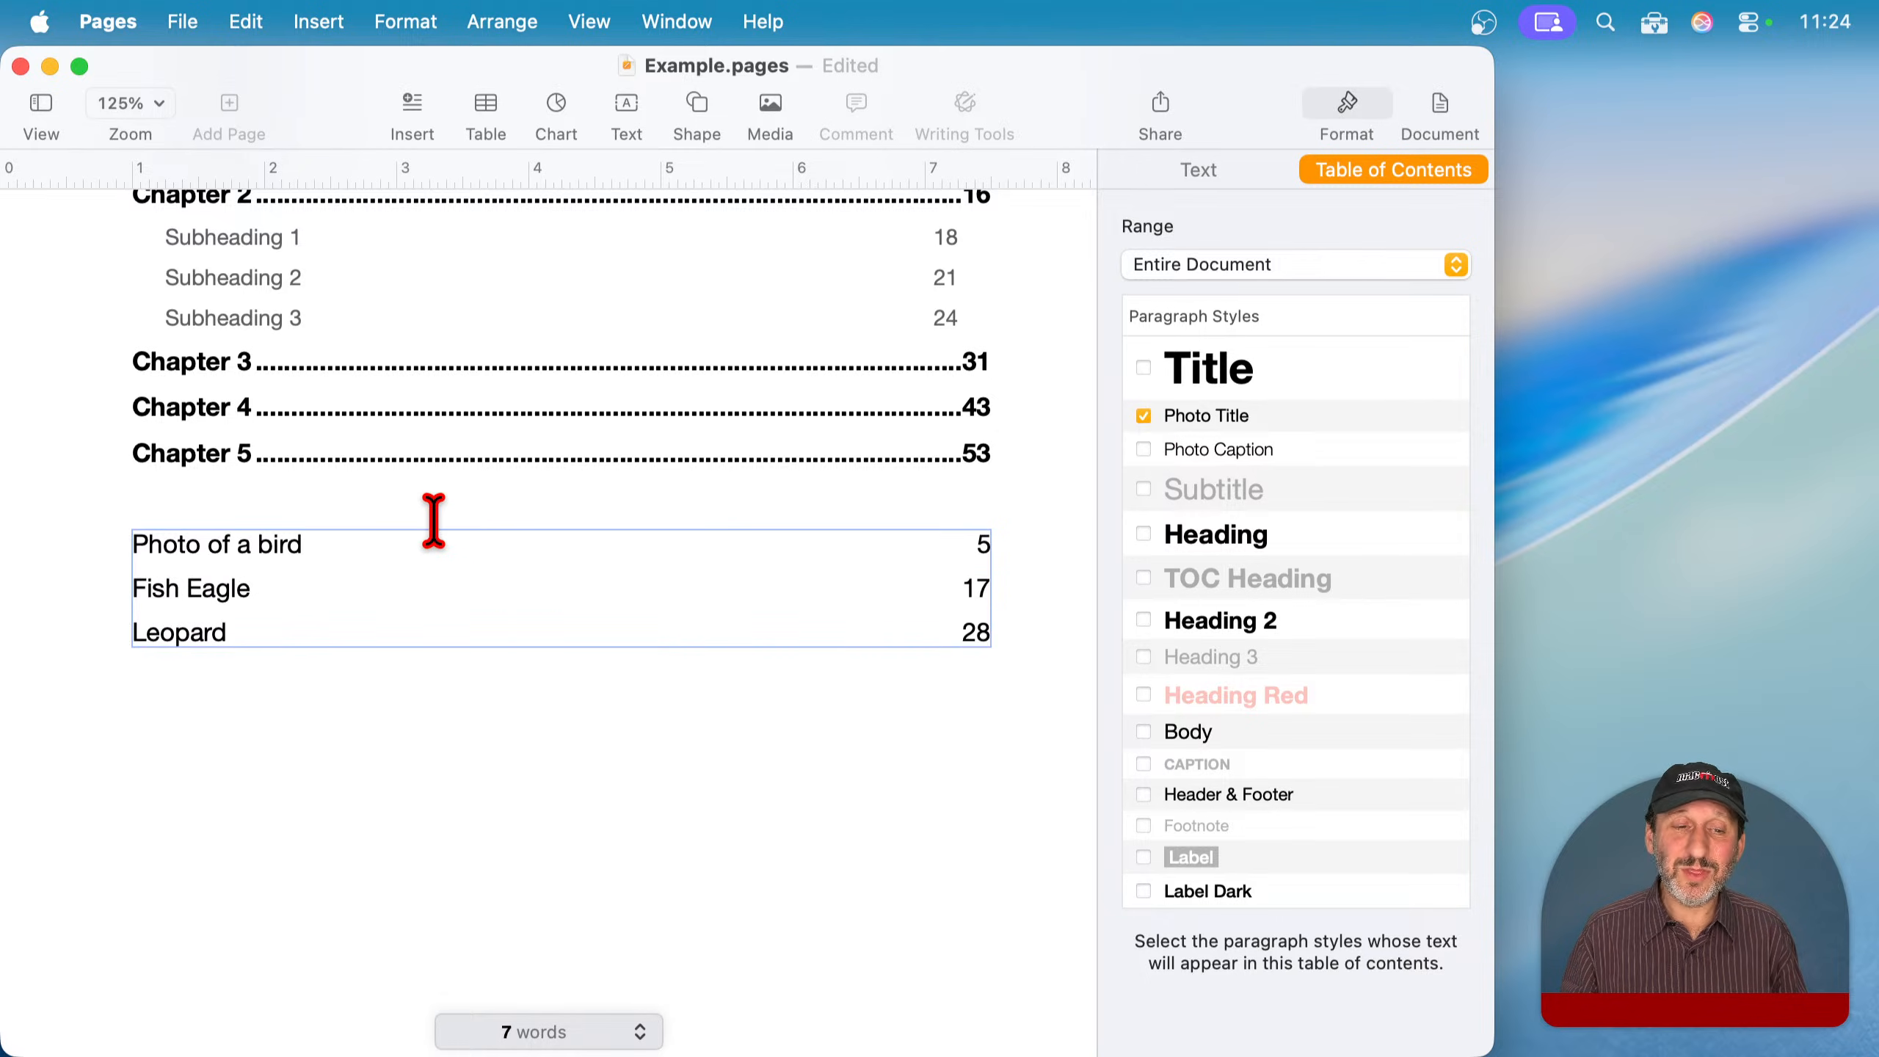
- Add the bold heading "List Of Illustrations" on its own line above the photo title list
left_click(234, 500)
key("Return")
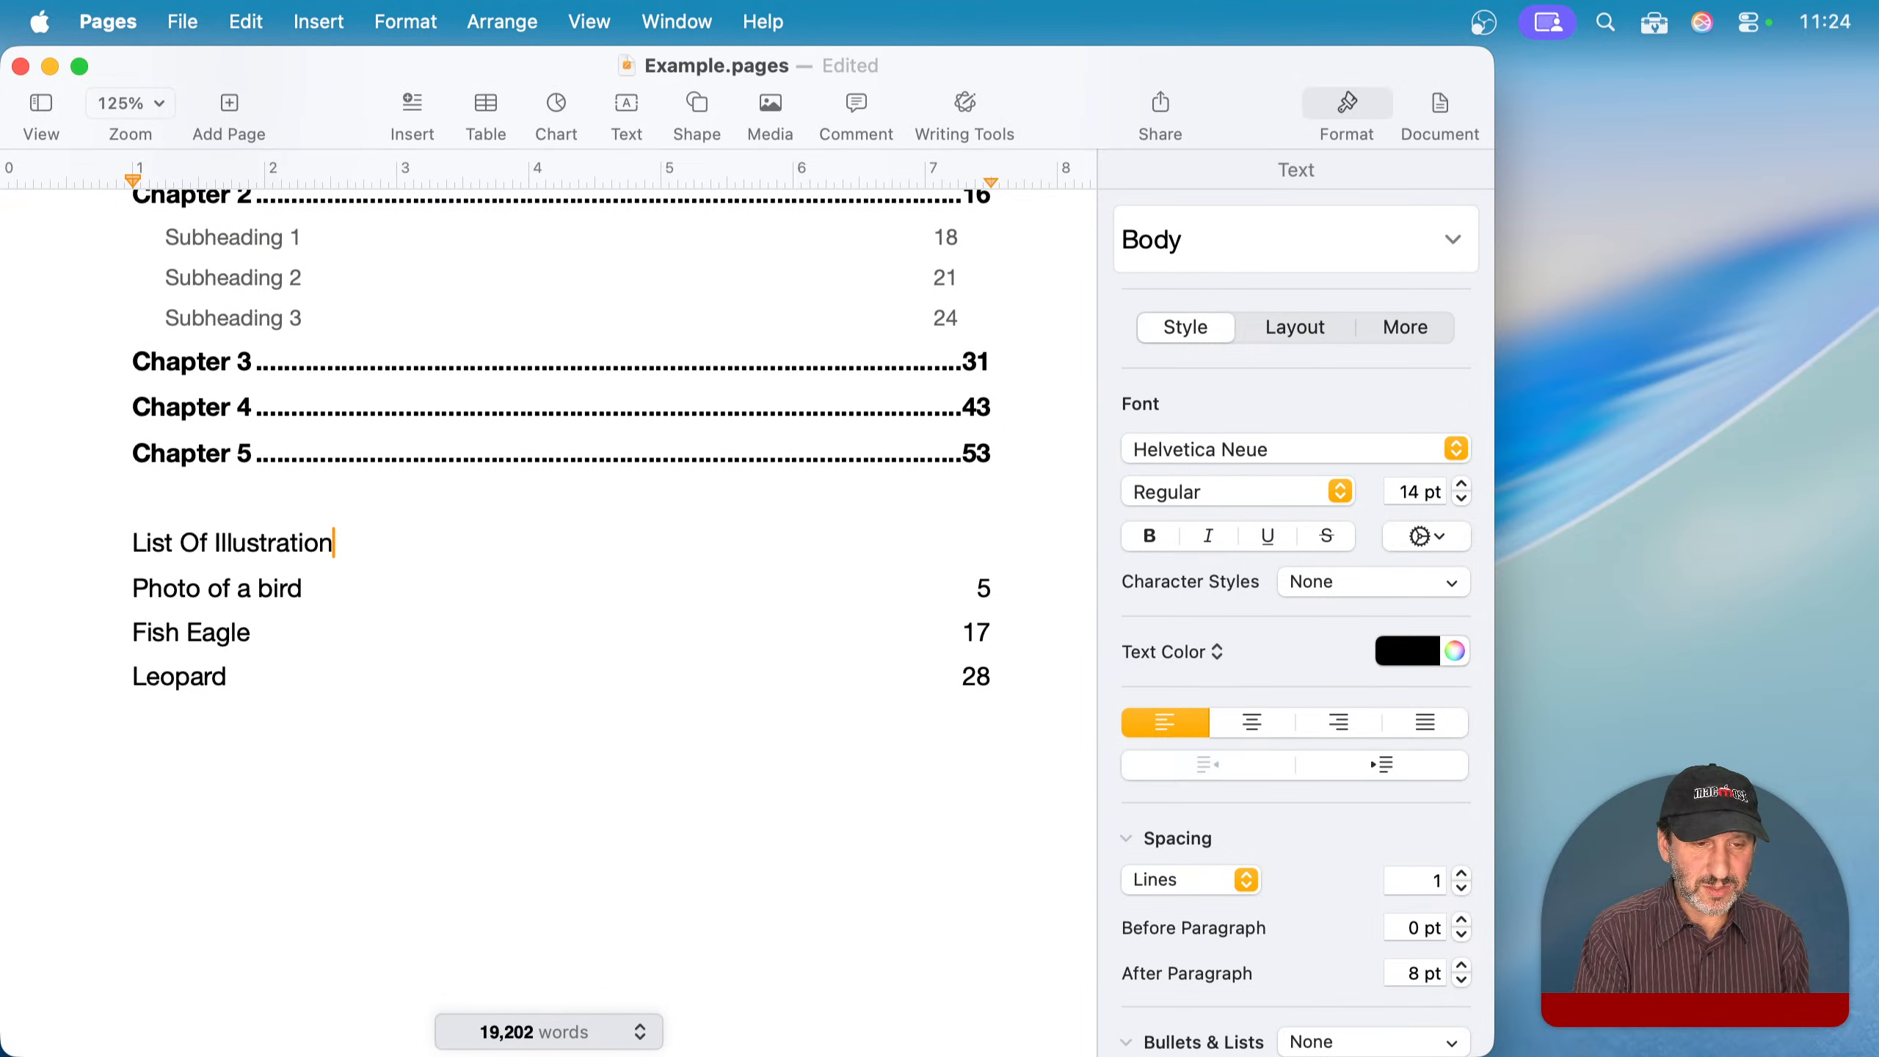
left_click_drag(369, 544, 113, 539)
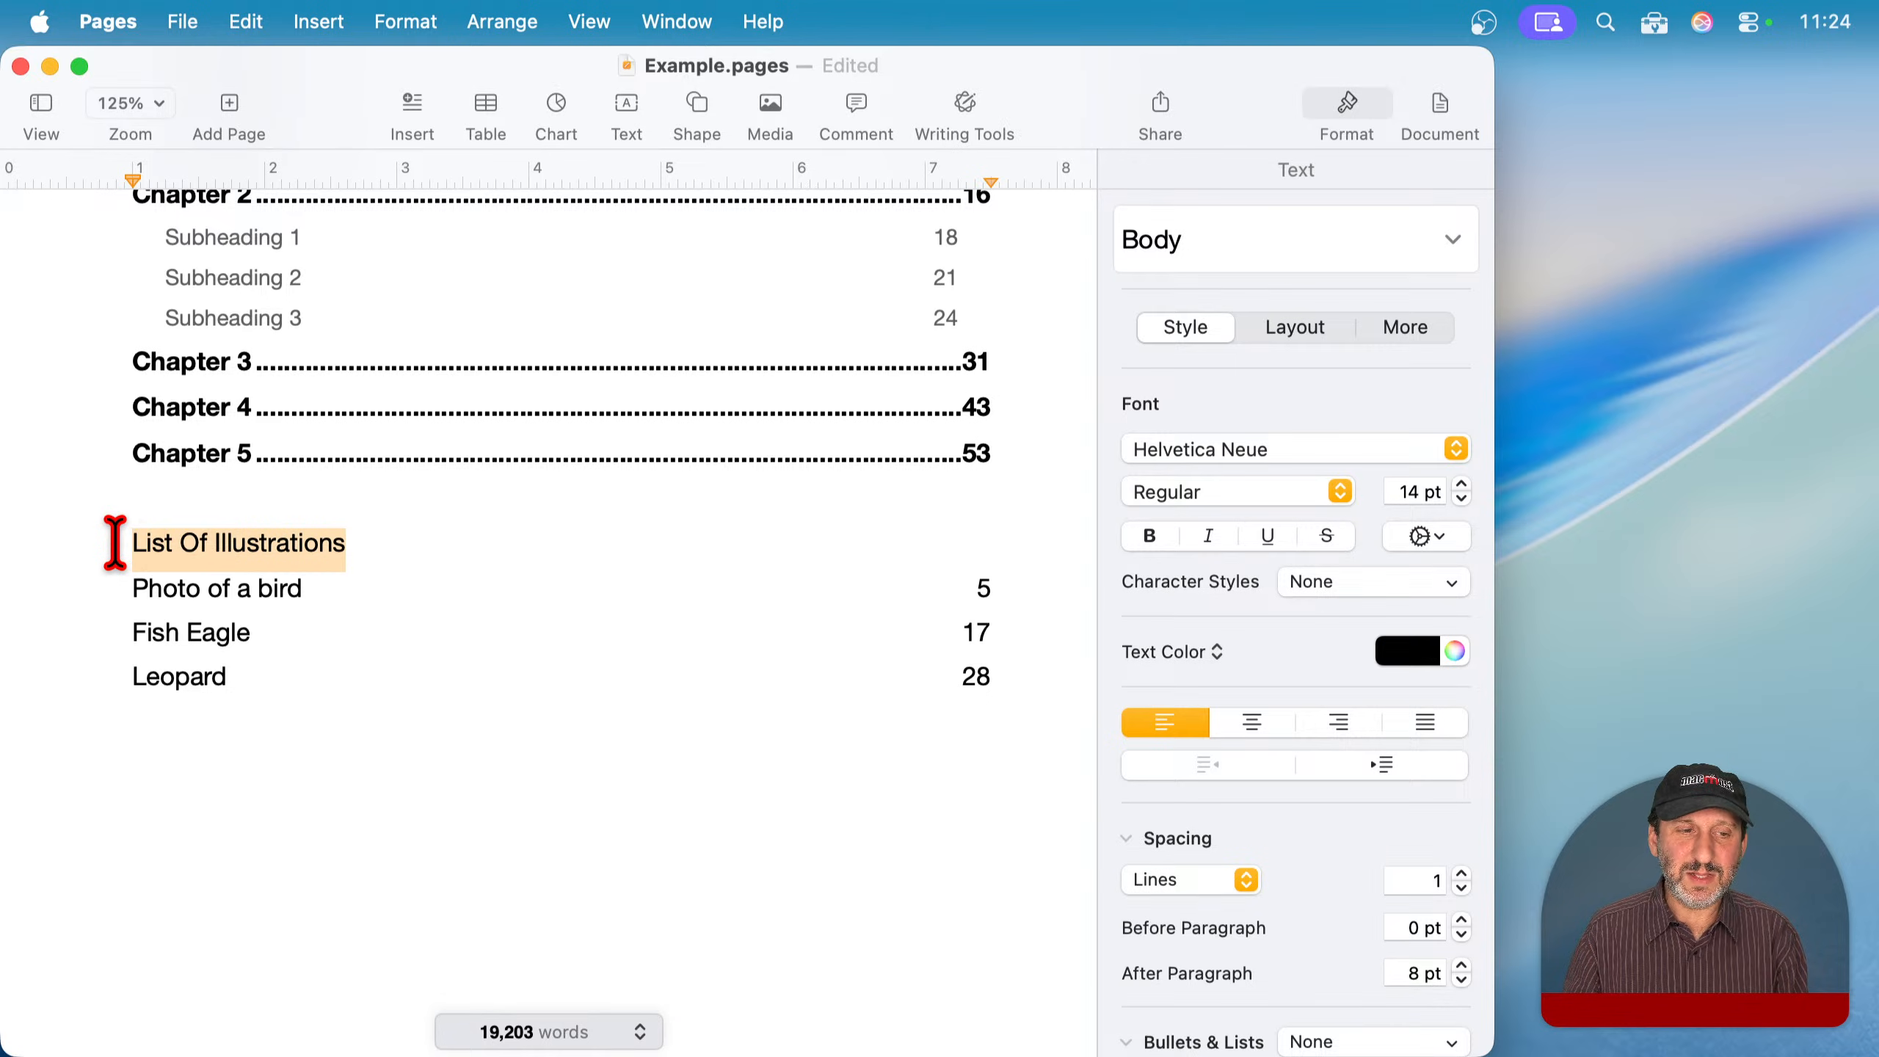
key("super+b")
- Set the font size of the entries in the list of illustrations to 12 pt
left_click(299, 593)
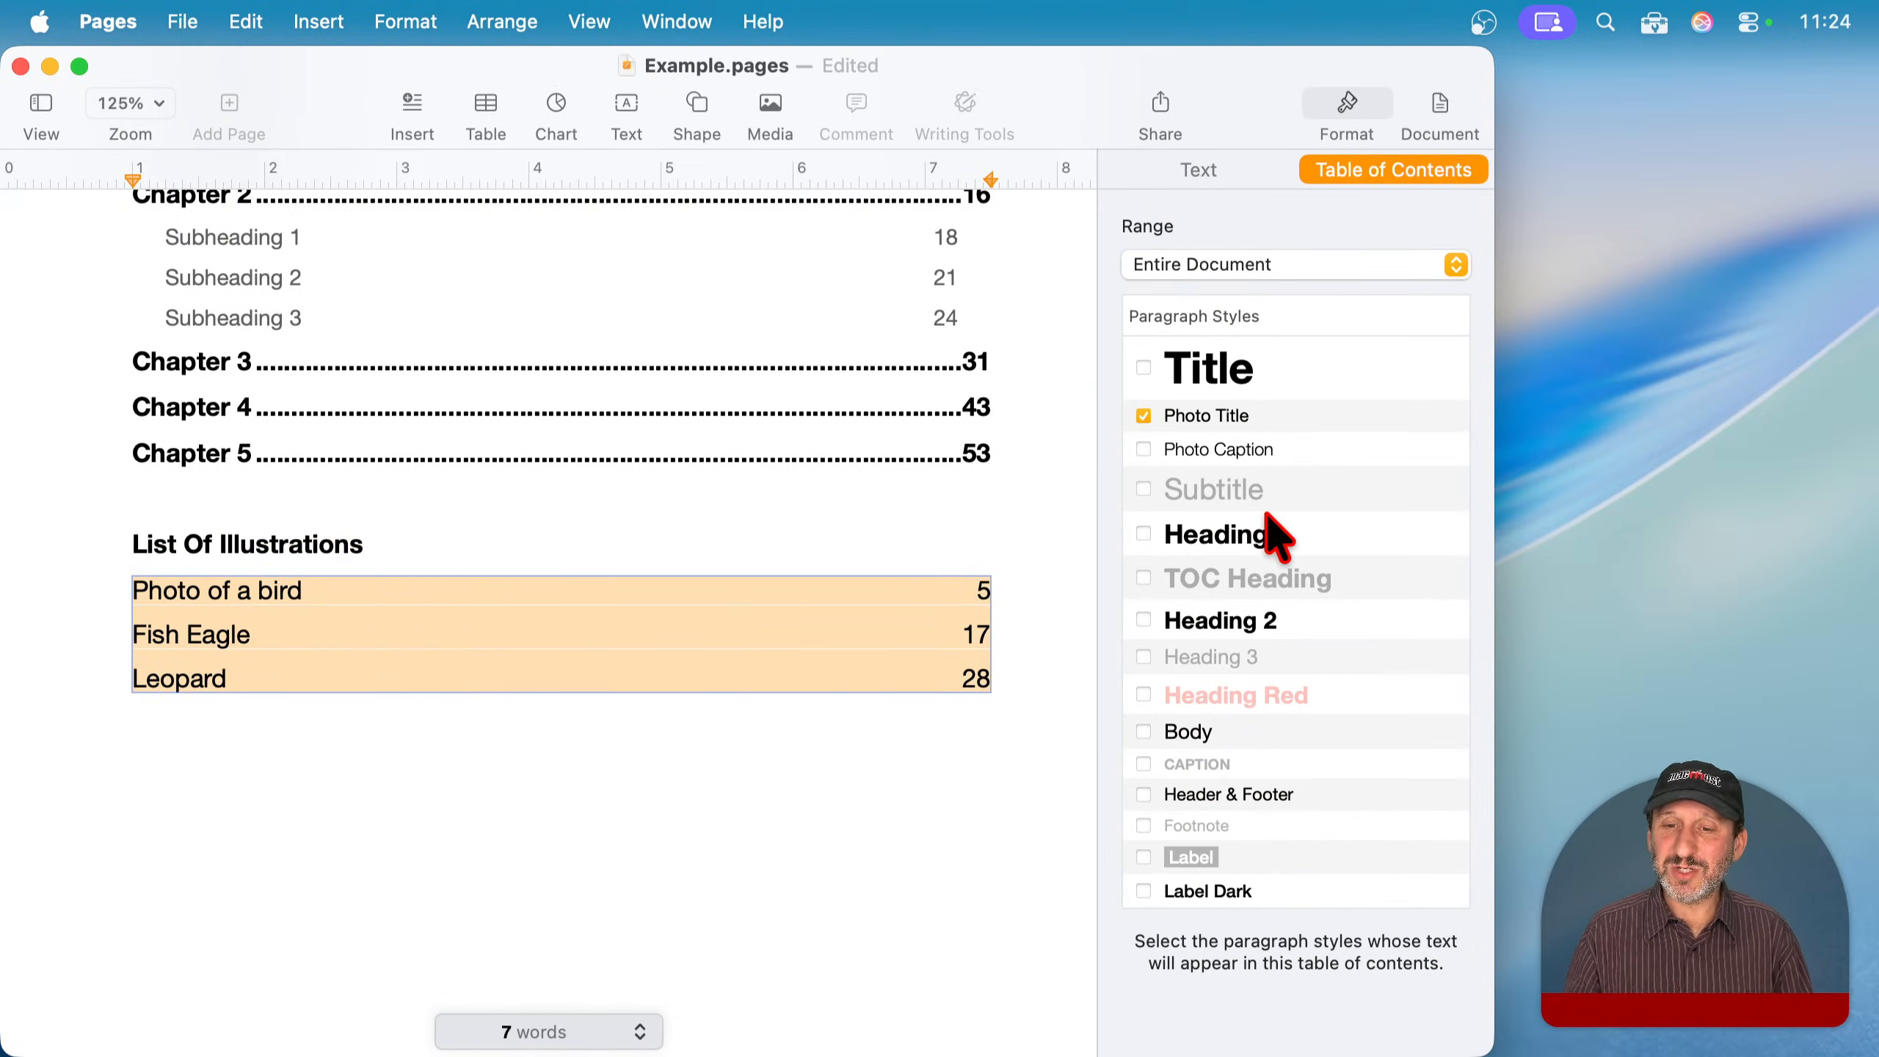
left_click(1199, 173)
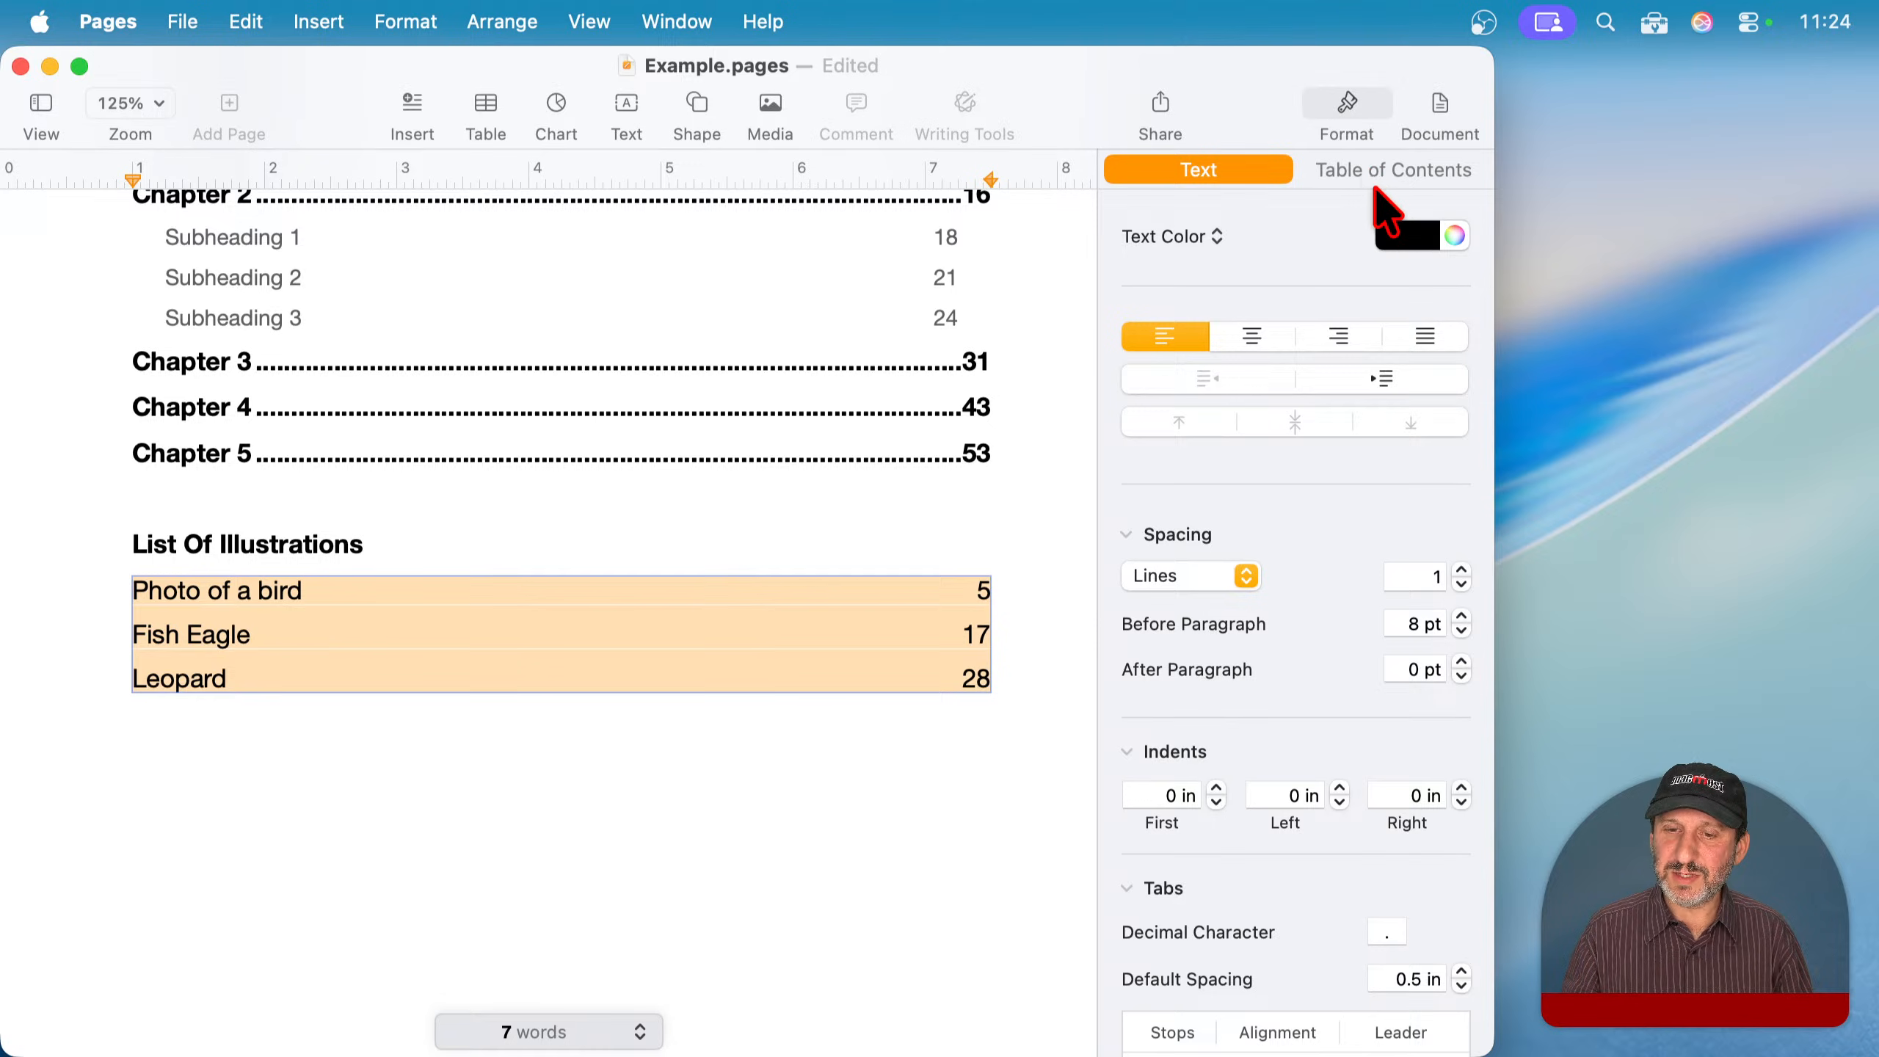
scroll(1301, 311, "up", 5)
left_click(1461, 331)
left_click(1461, 331)
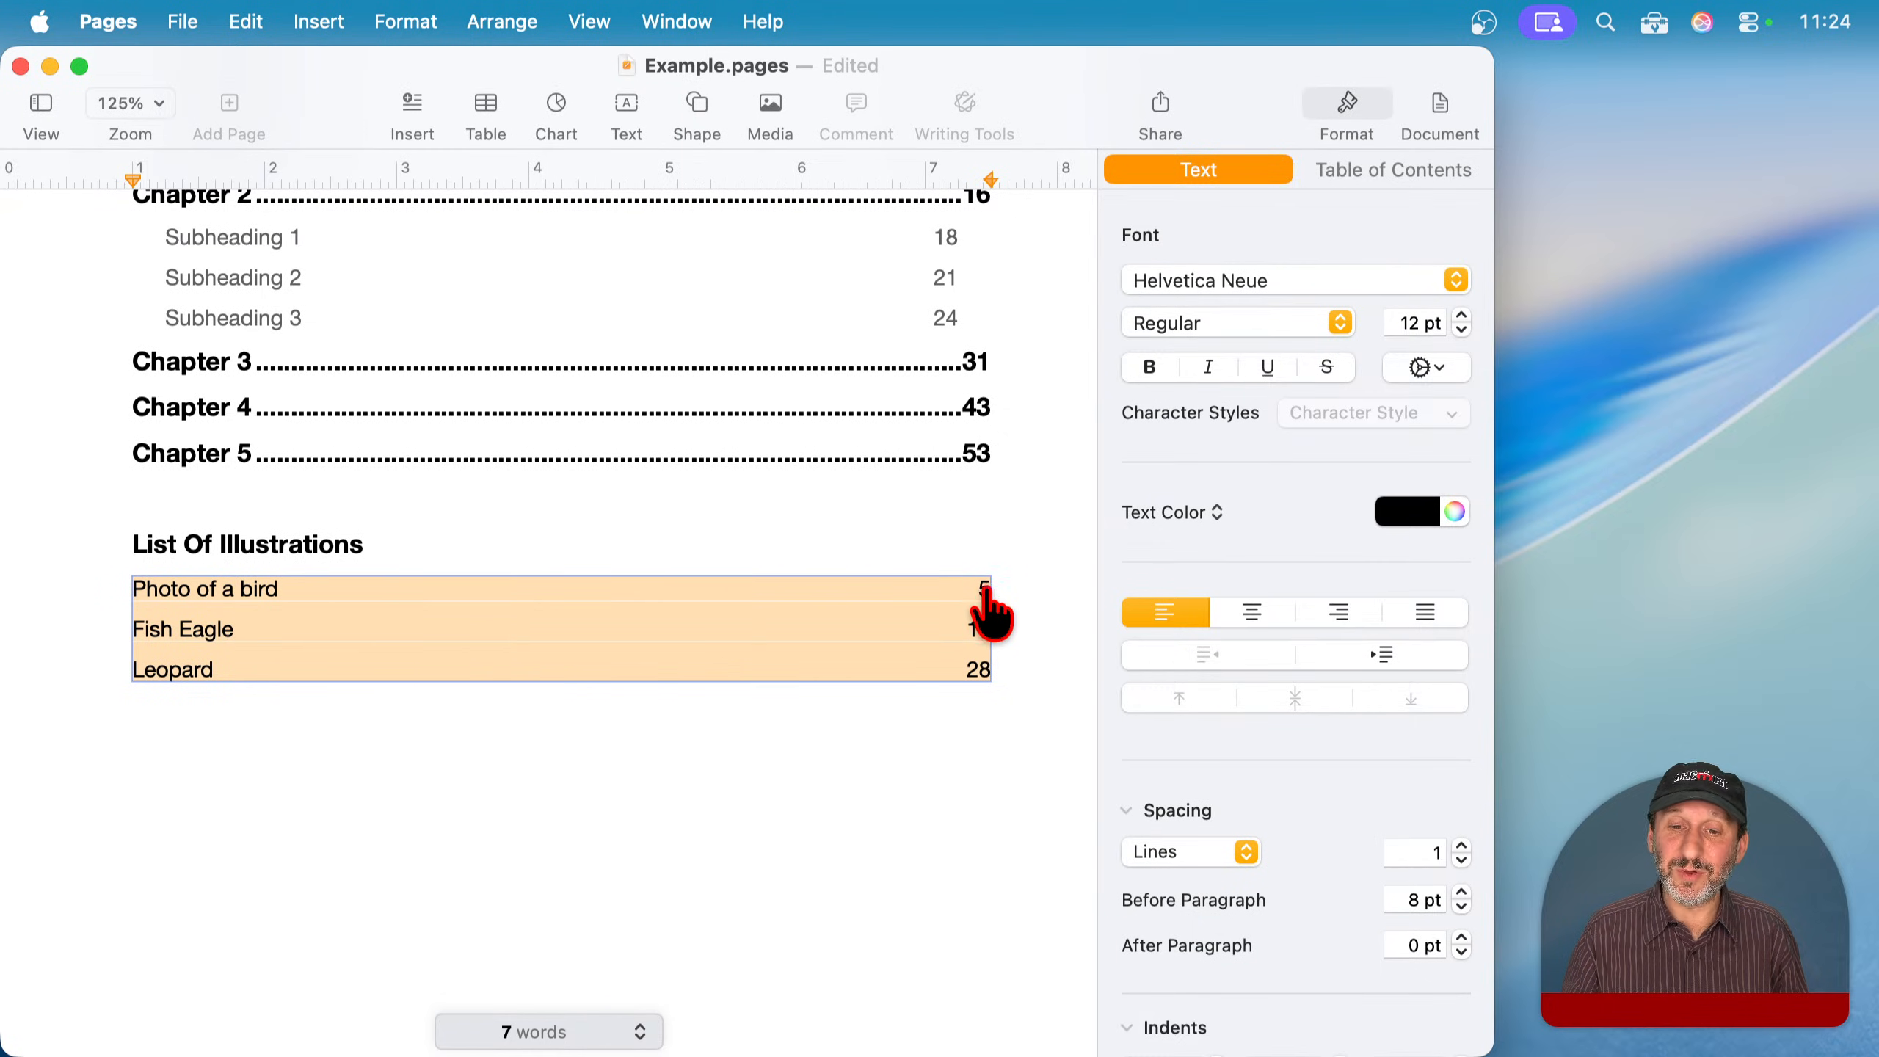
- Follow the Fish Eagle page link in the list of illustrations to its photo, and return to the list
left_click(975, 631)
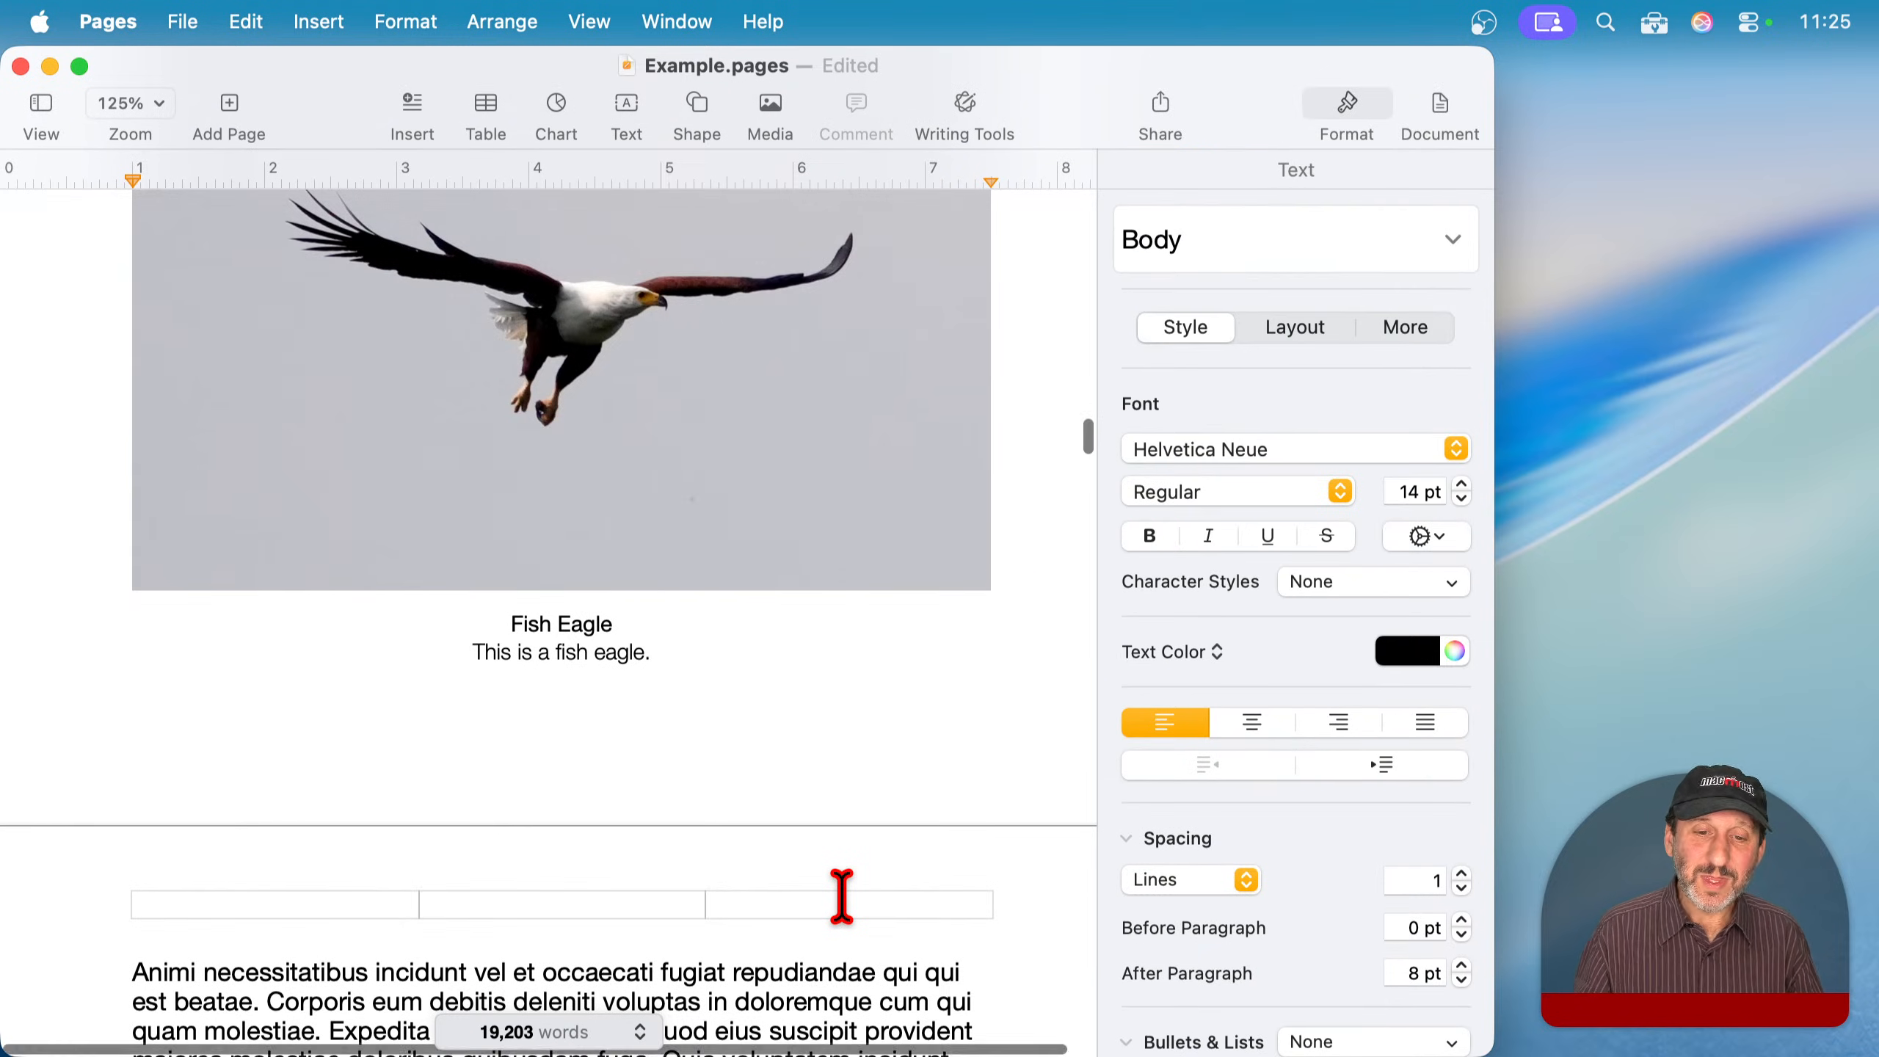
scroll(842, 897, "up", 20)
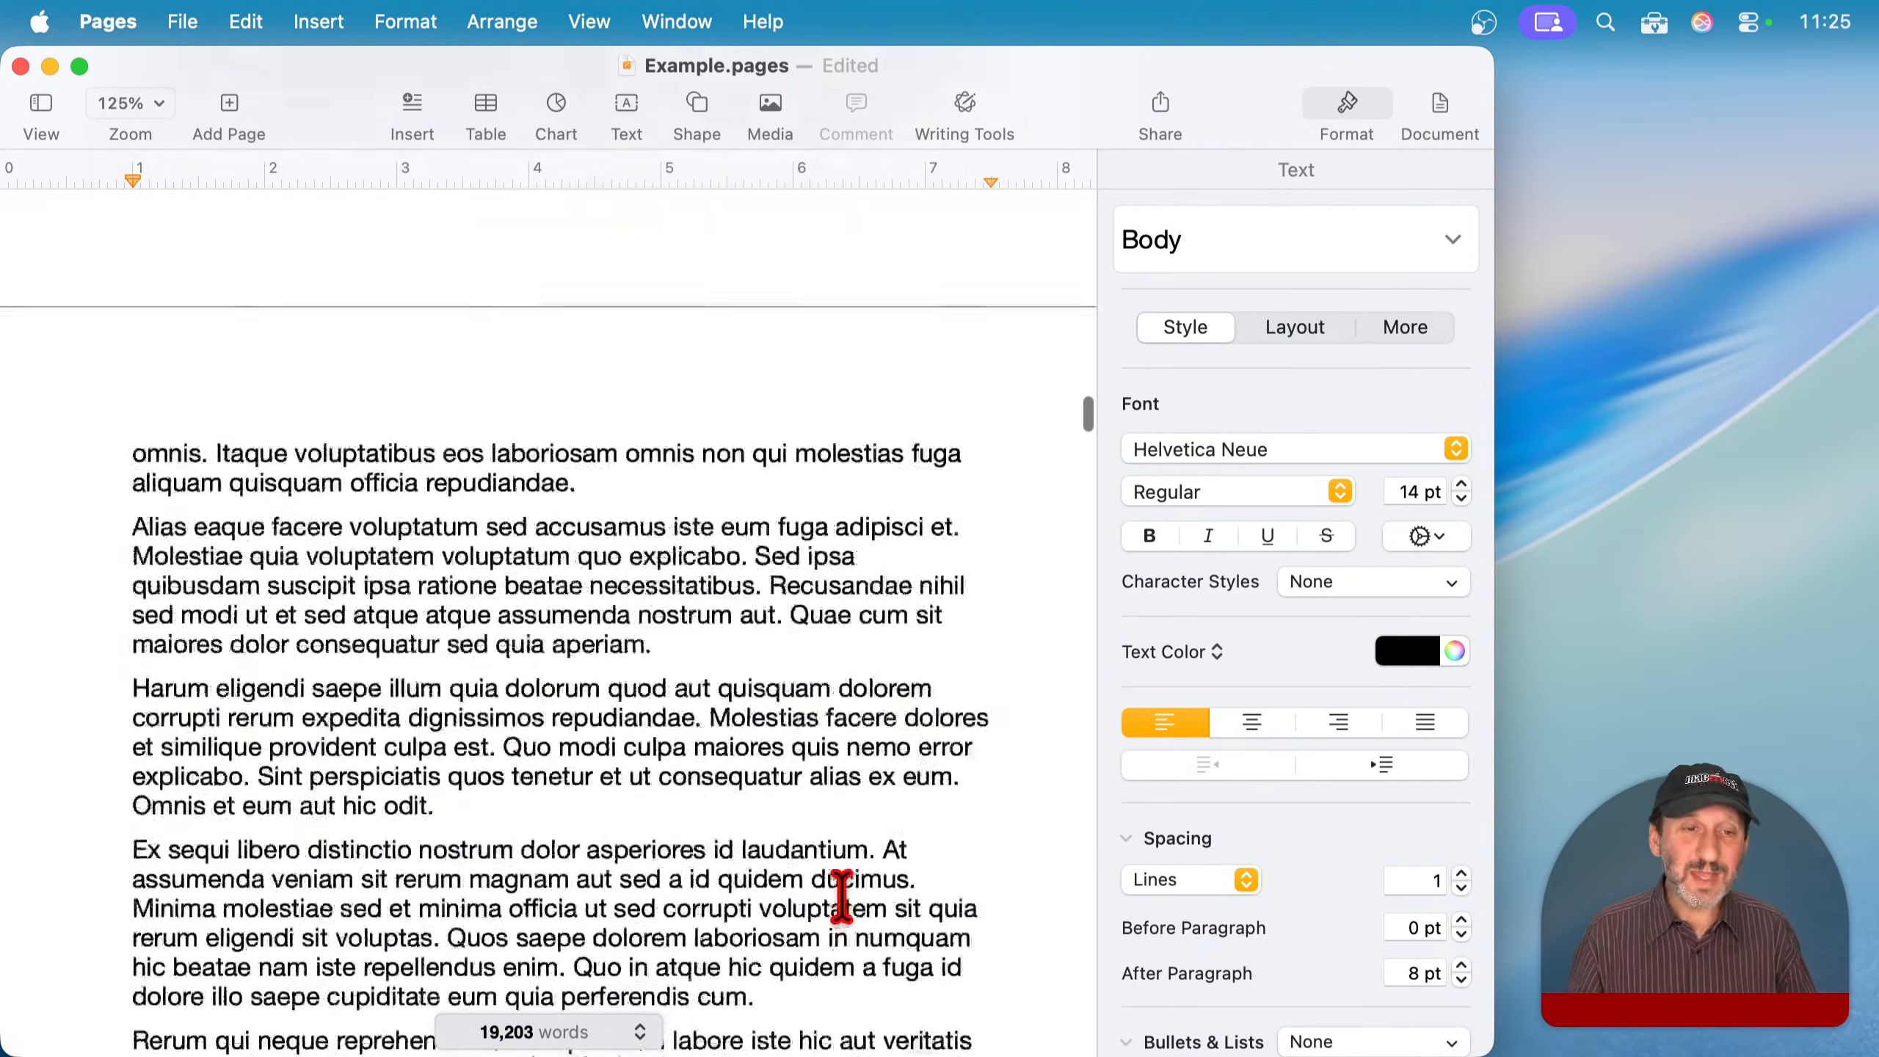
scroll(842, 897, "up", 20)
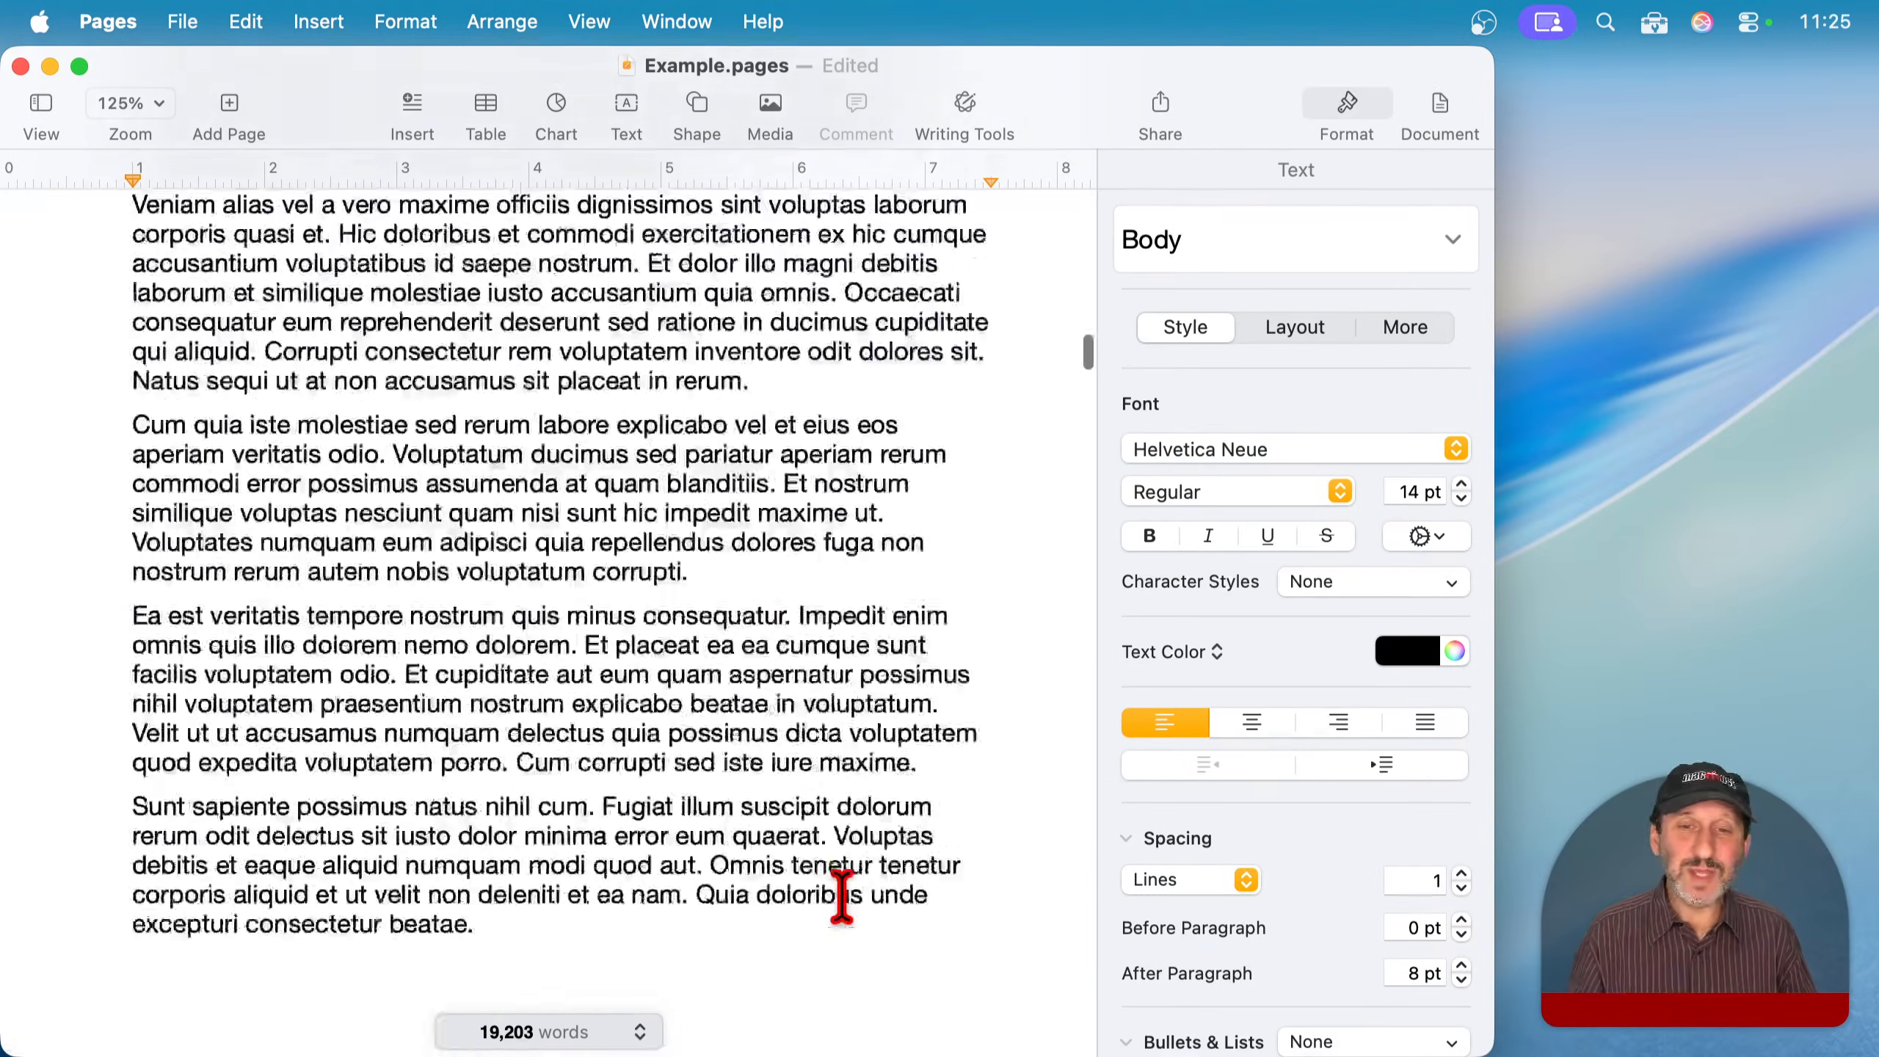
scroll(847, 907, "up", 10)
scroll(851, 914, "down", 15)
scroll(840, 895, "up", 8)
left_click(236, 603)
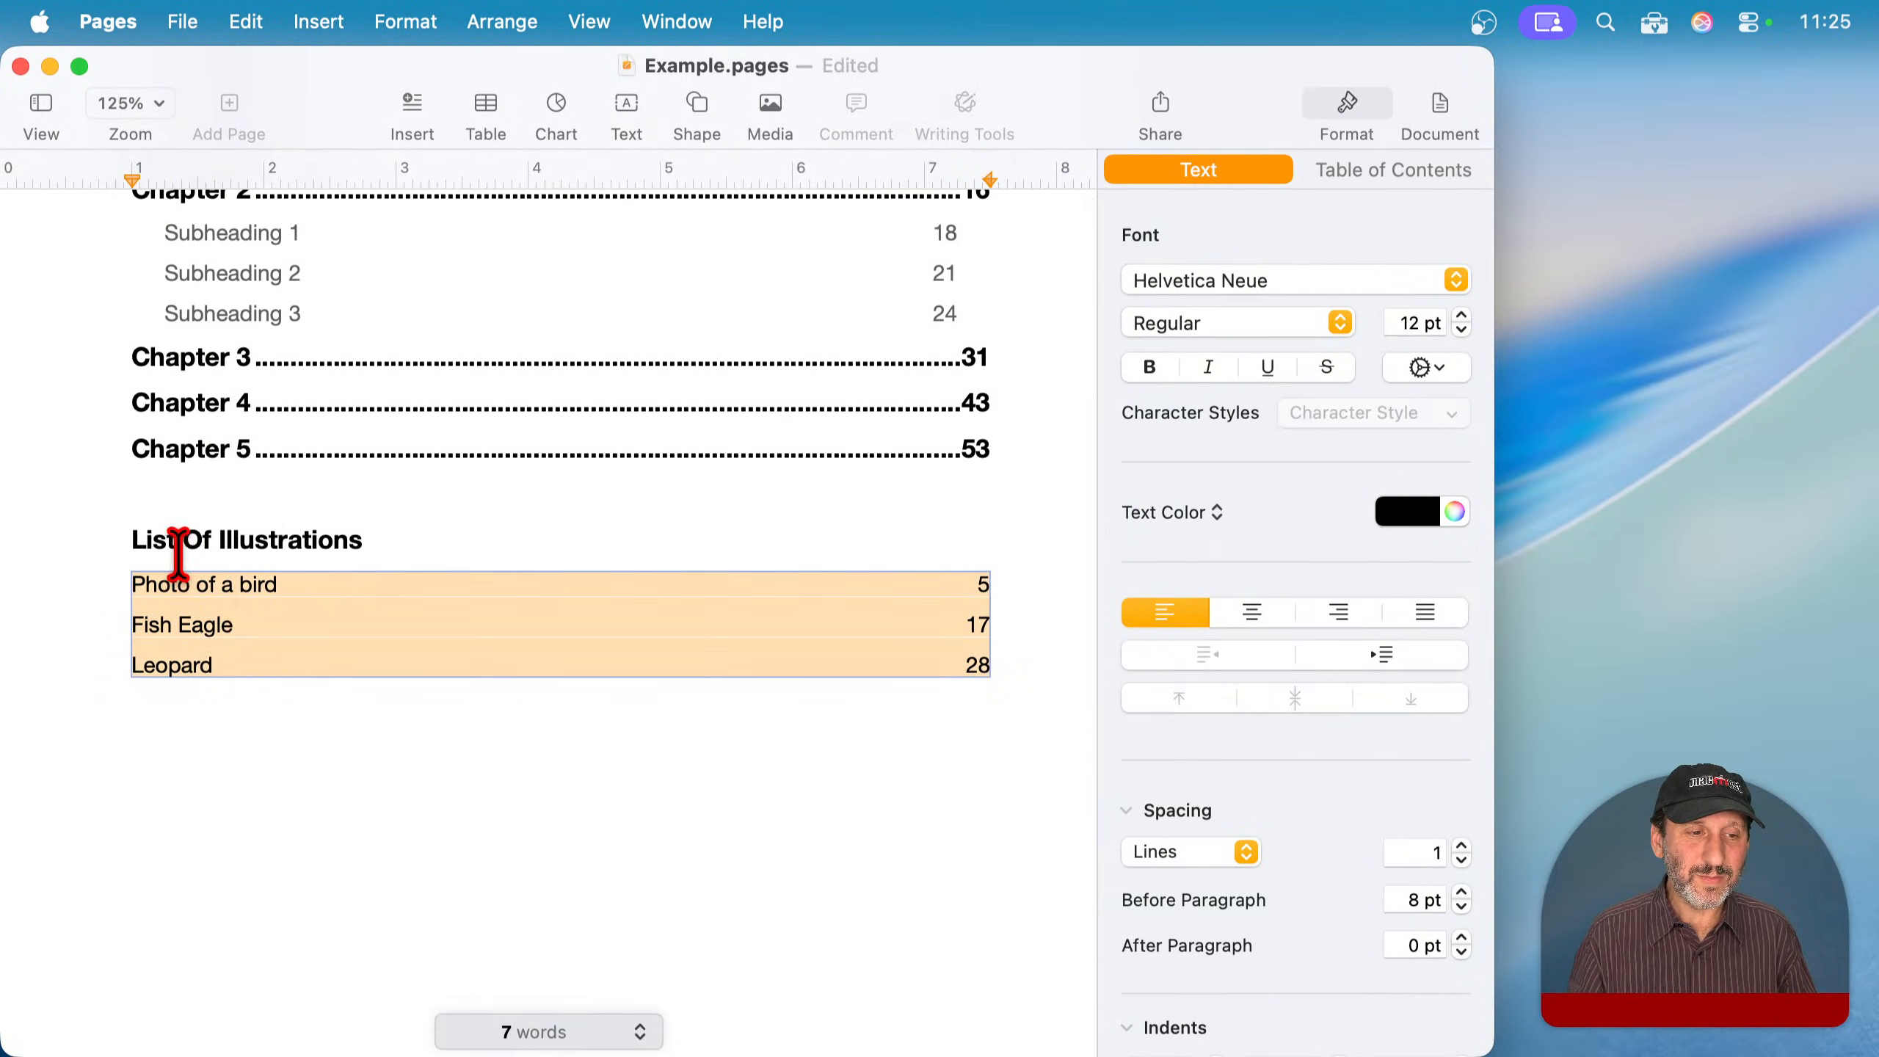
- Delete the "List Of Illustrations" heading together with its list of photo titles
triple_click(132, 548)
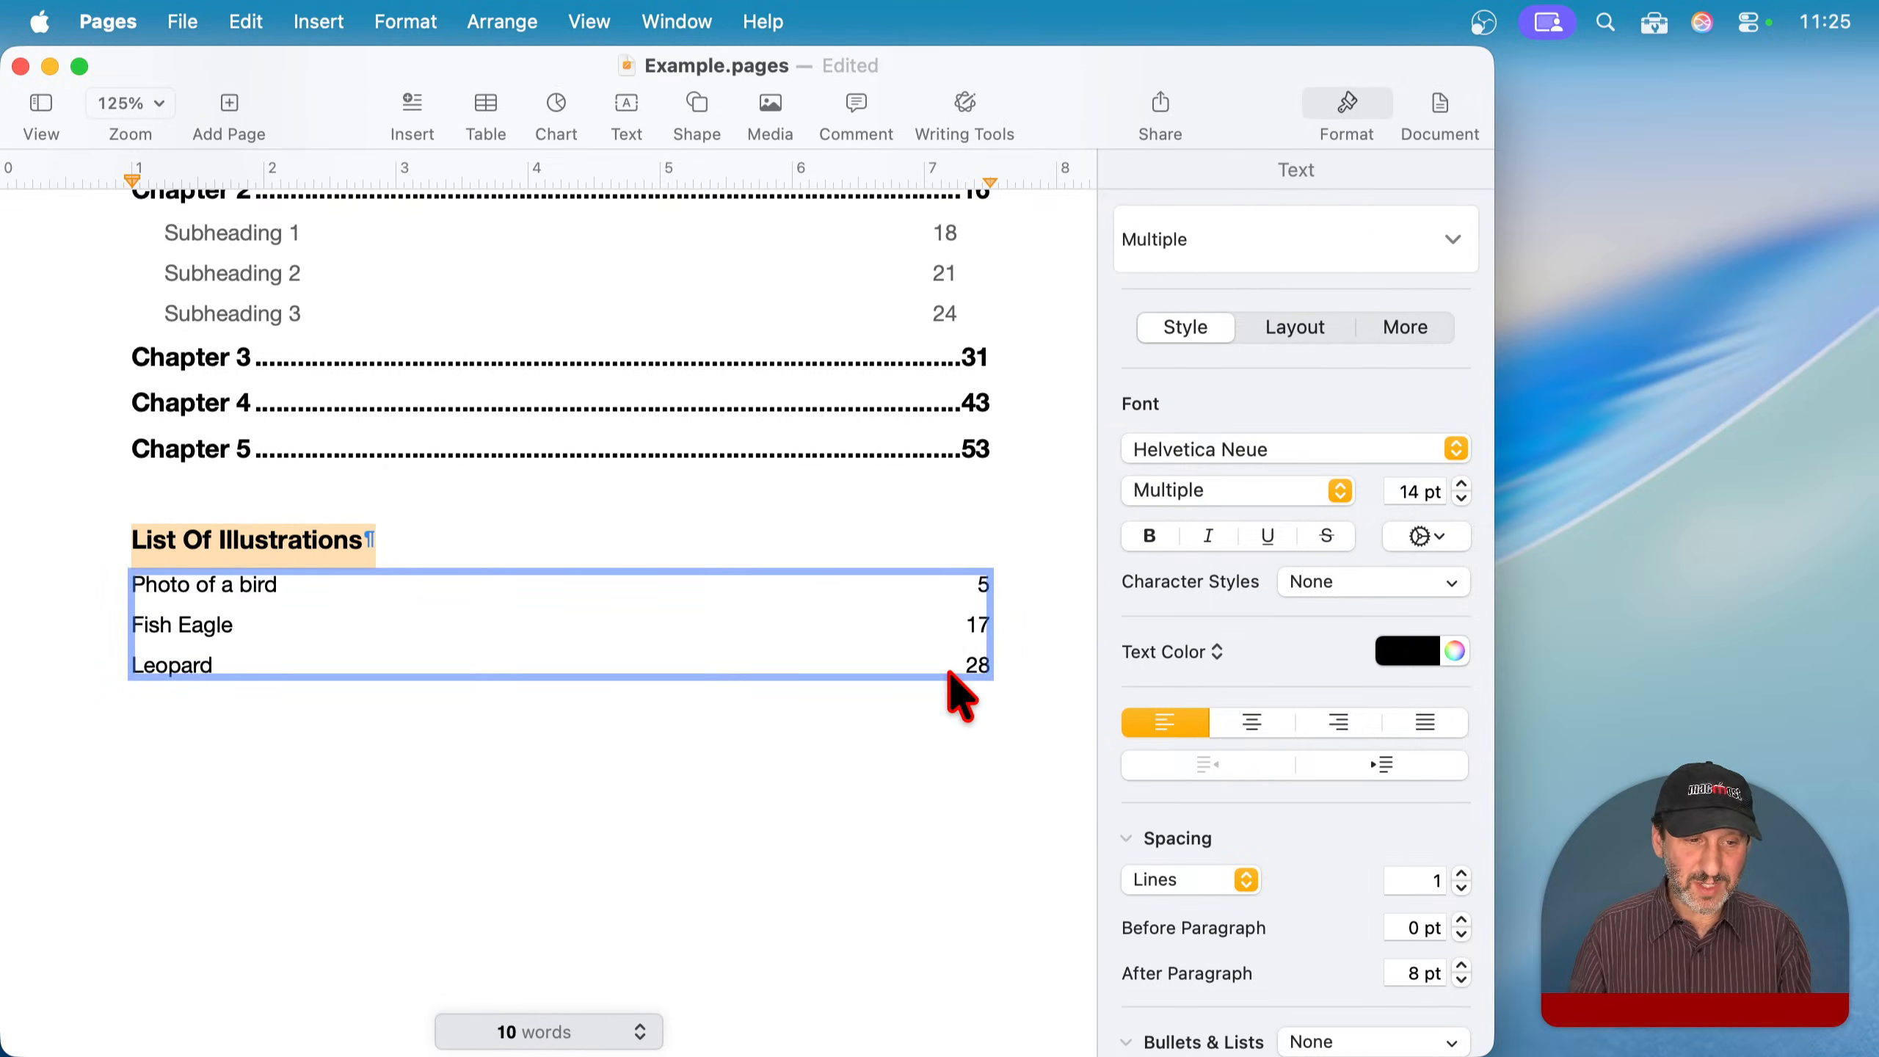
key("BackSpace")
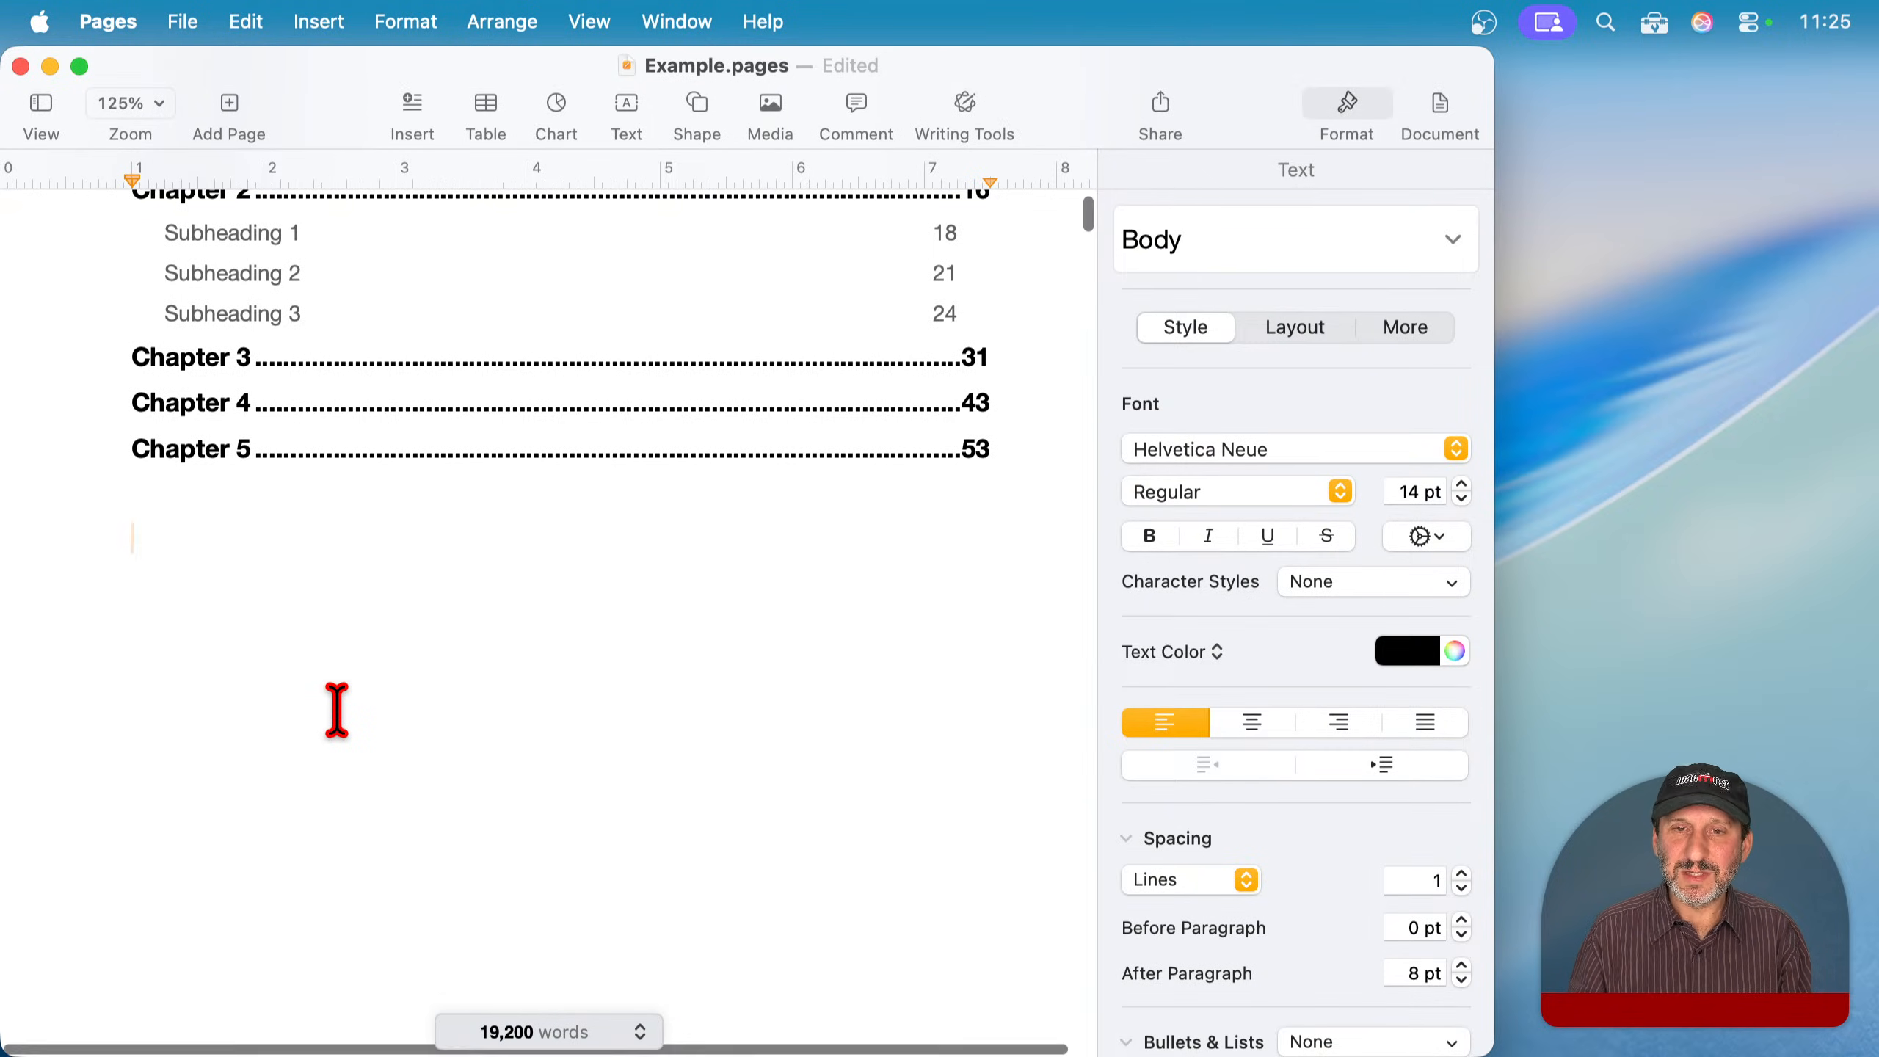
- Insert a page break after the document's last paragraph and paste the "List Of Illustrations" heading with its photo list on the new page
scroll(336, 709, "down", 10)
scroll(1080, 246, "up", 1)
left_click_drag(1085, 222, 1128, 1020)
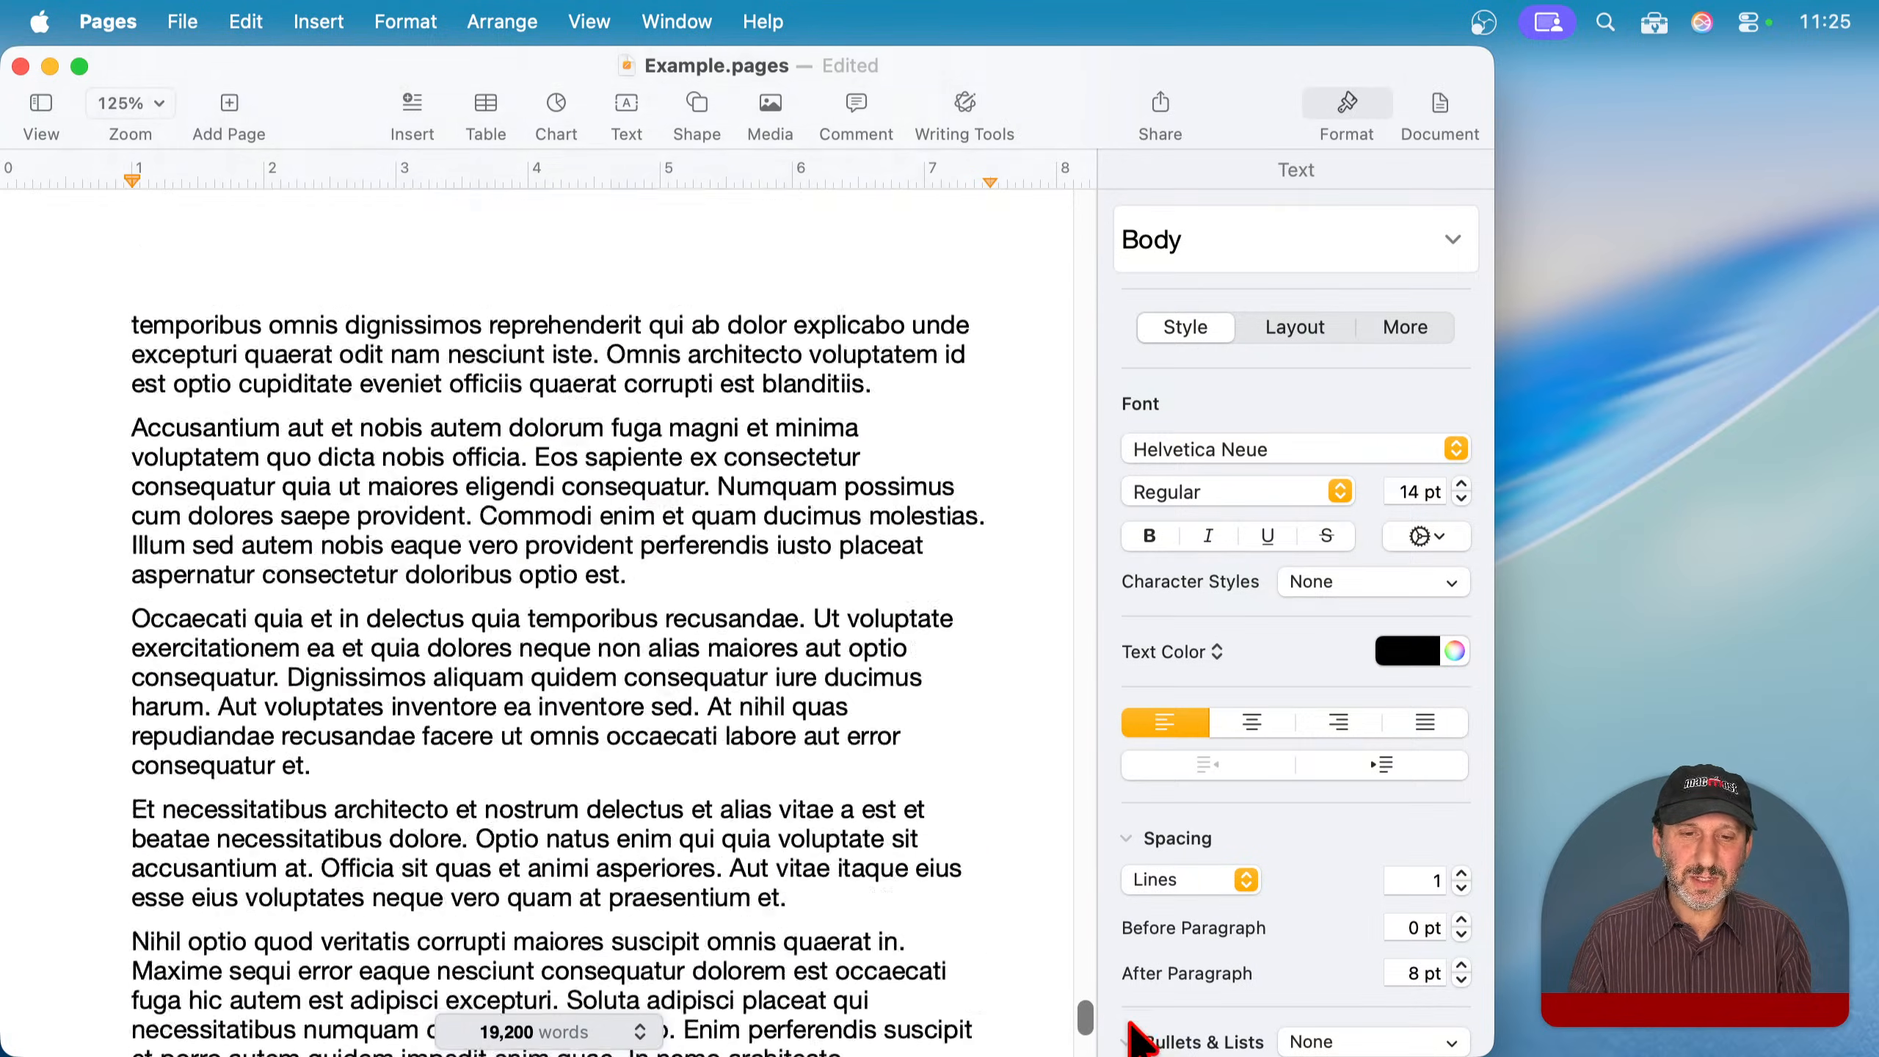
left_click(842, 860)
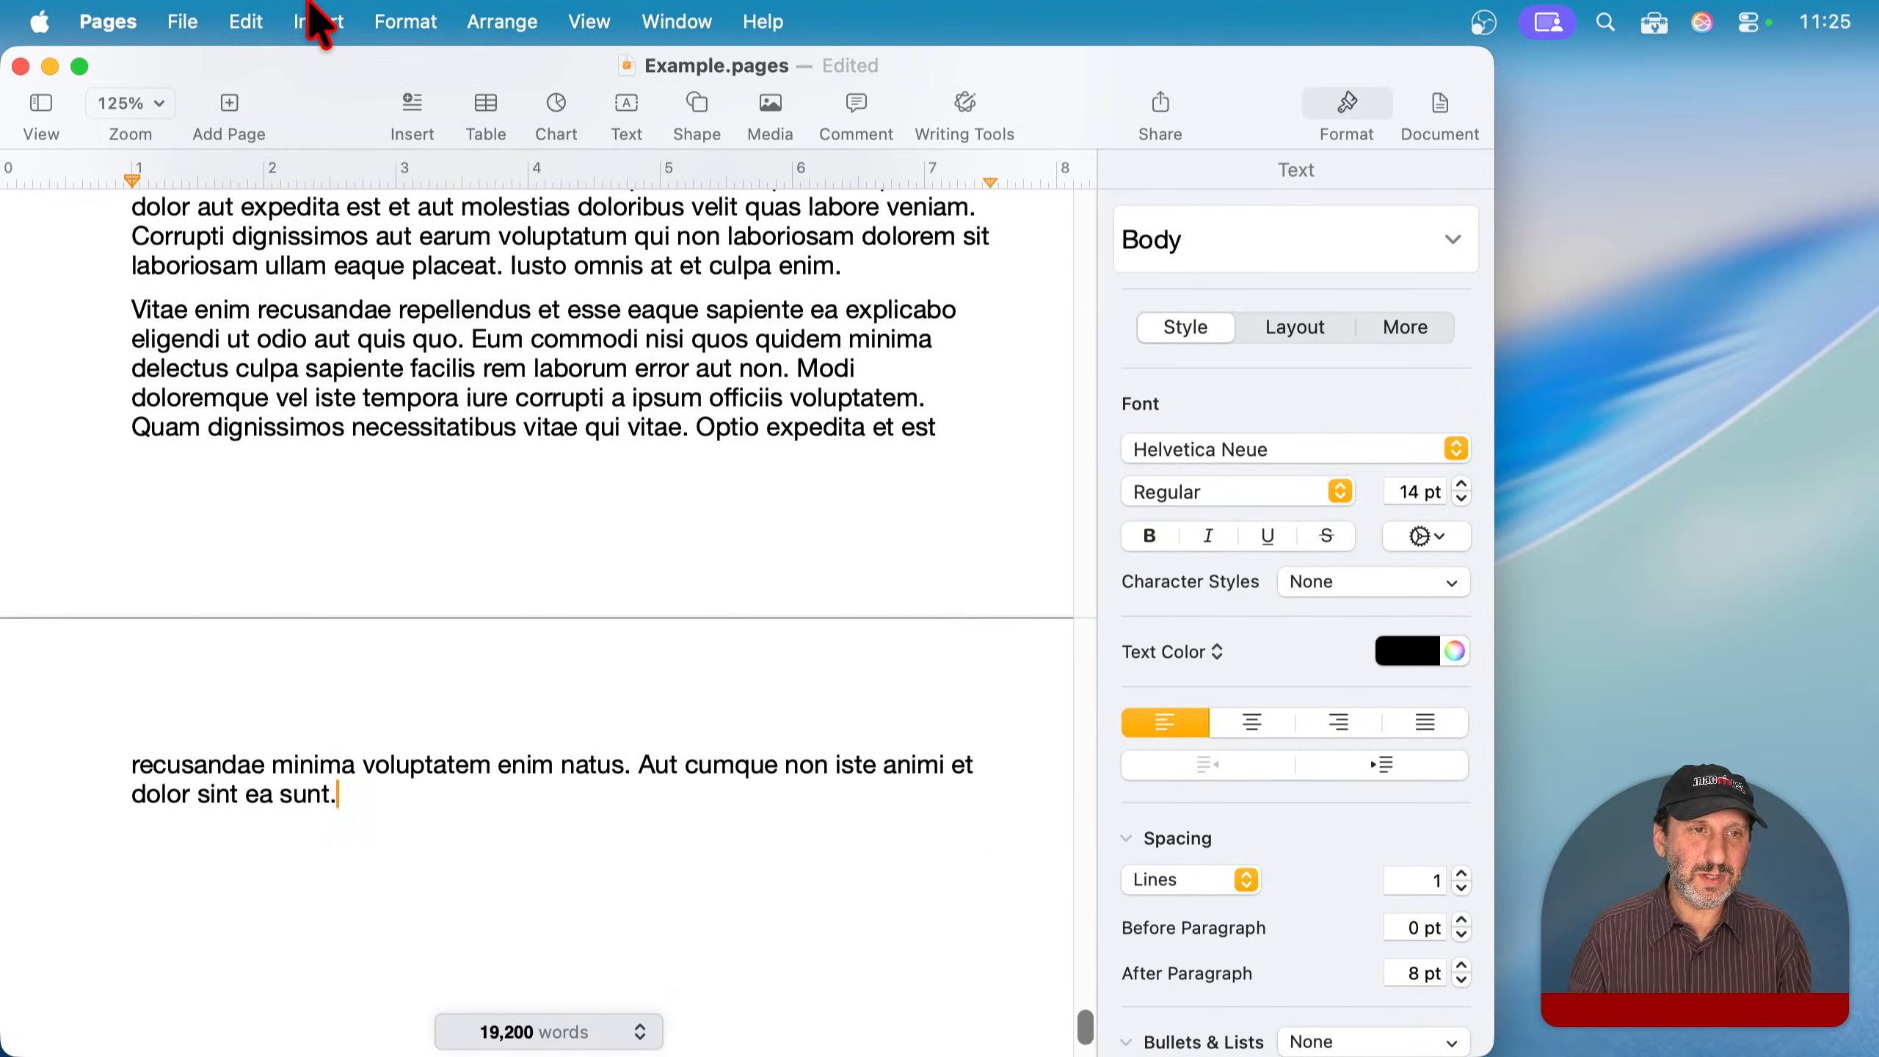
left_click(317, 22)
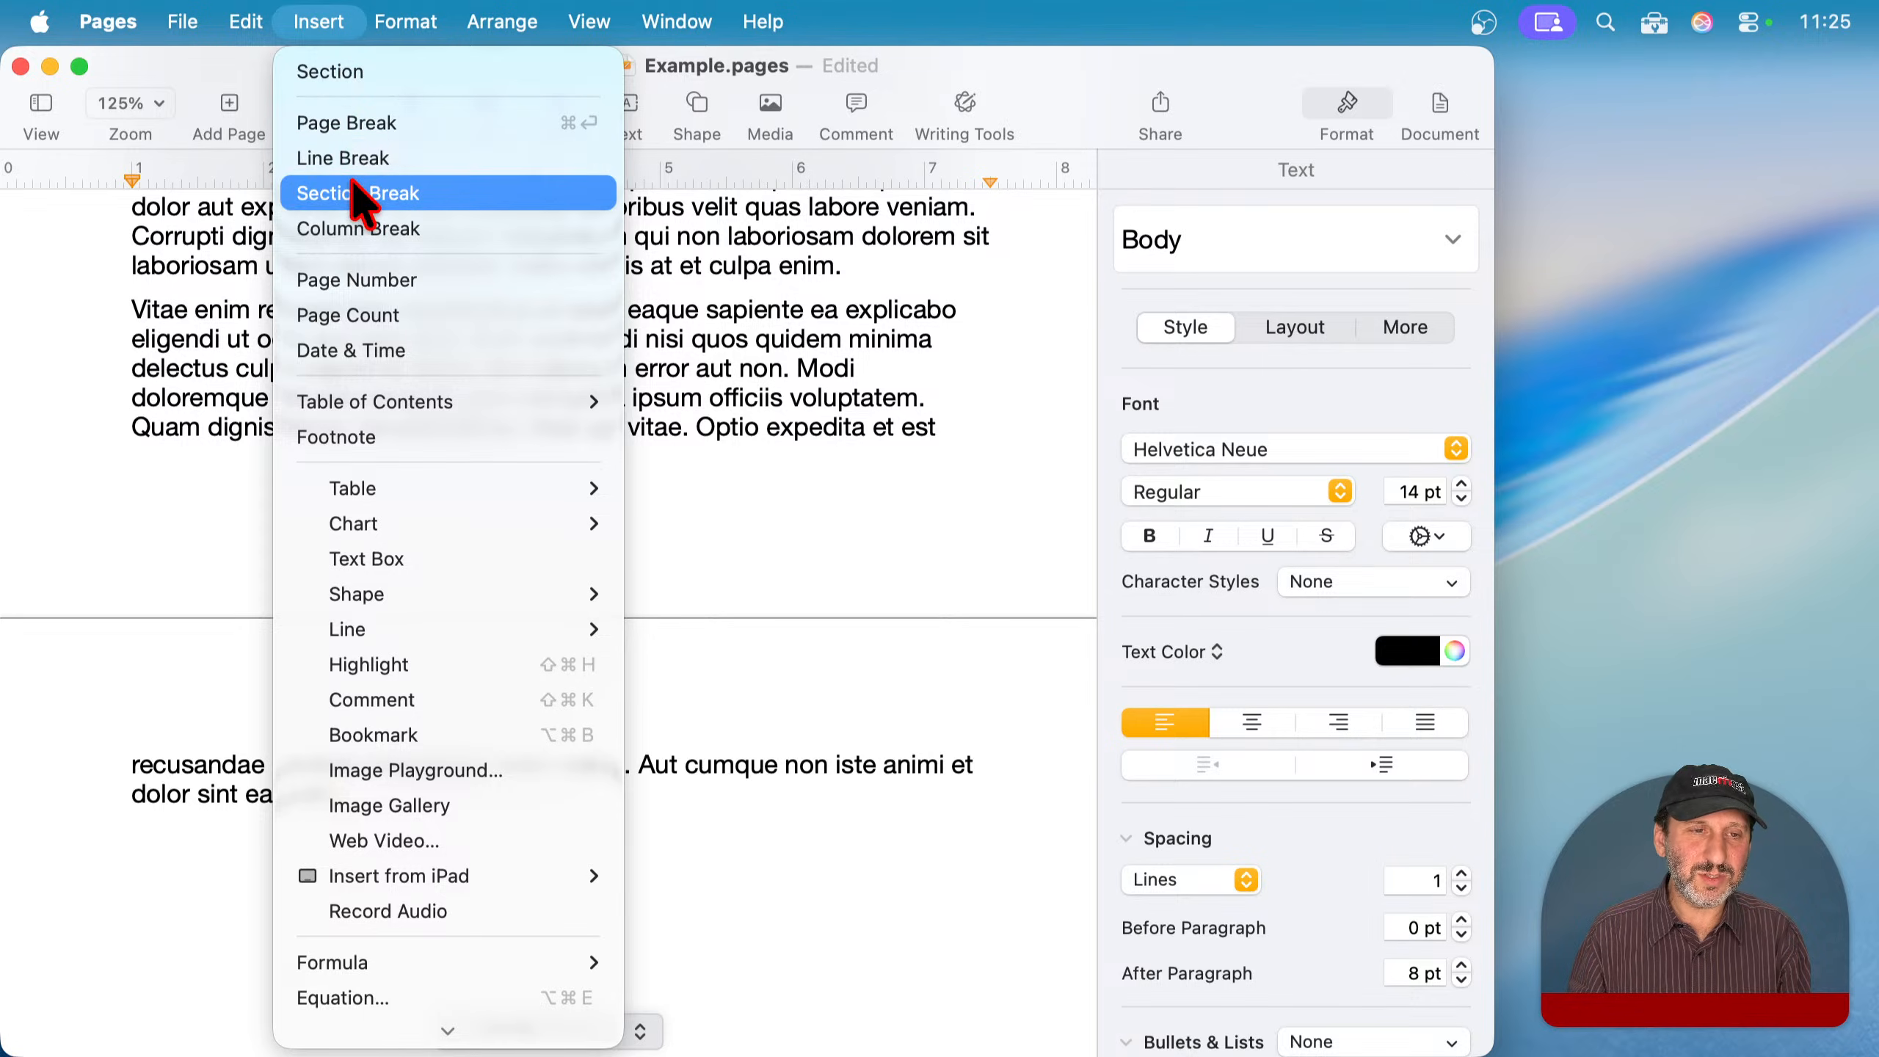
left_click(352, 130)
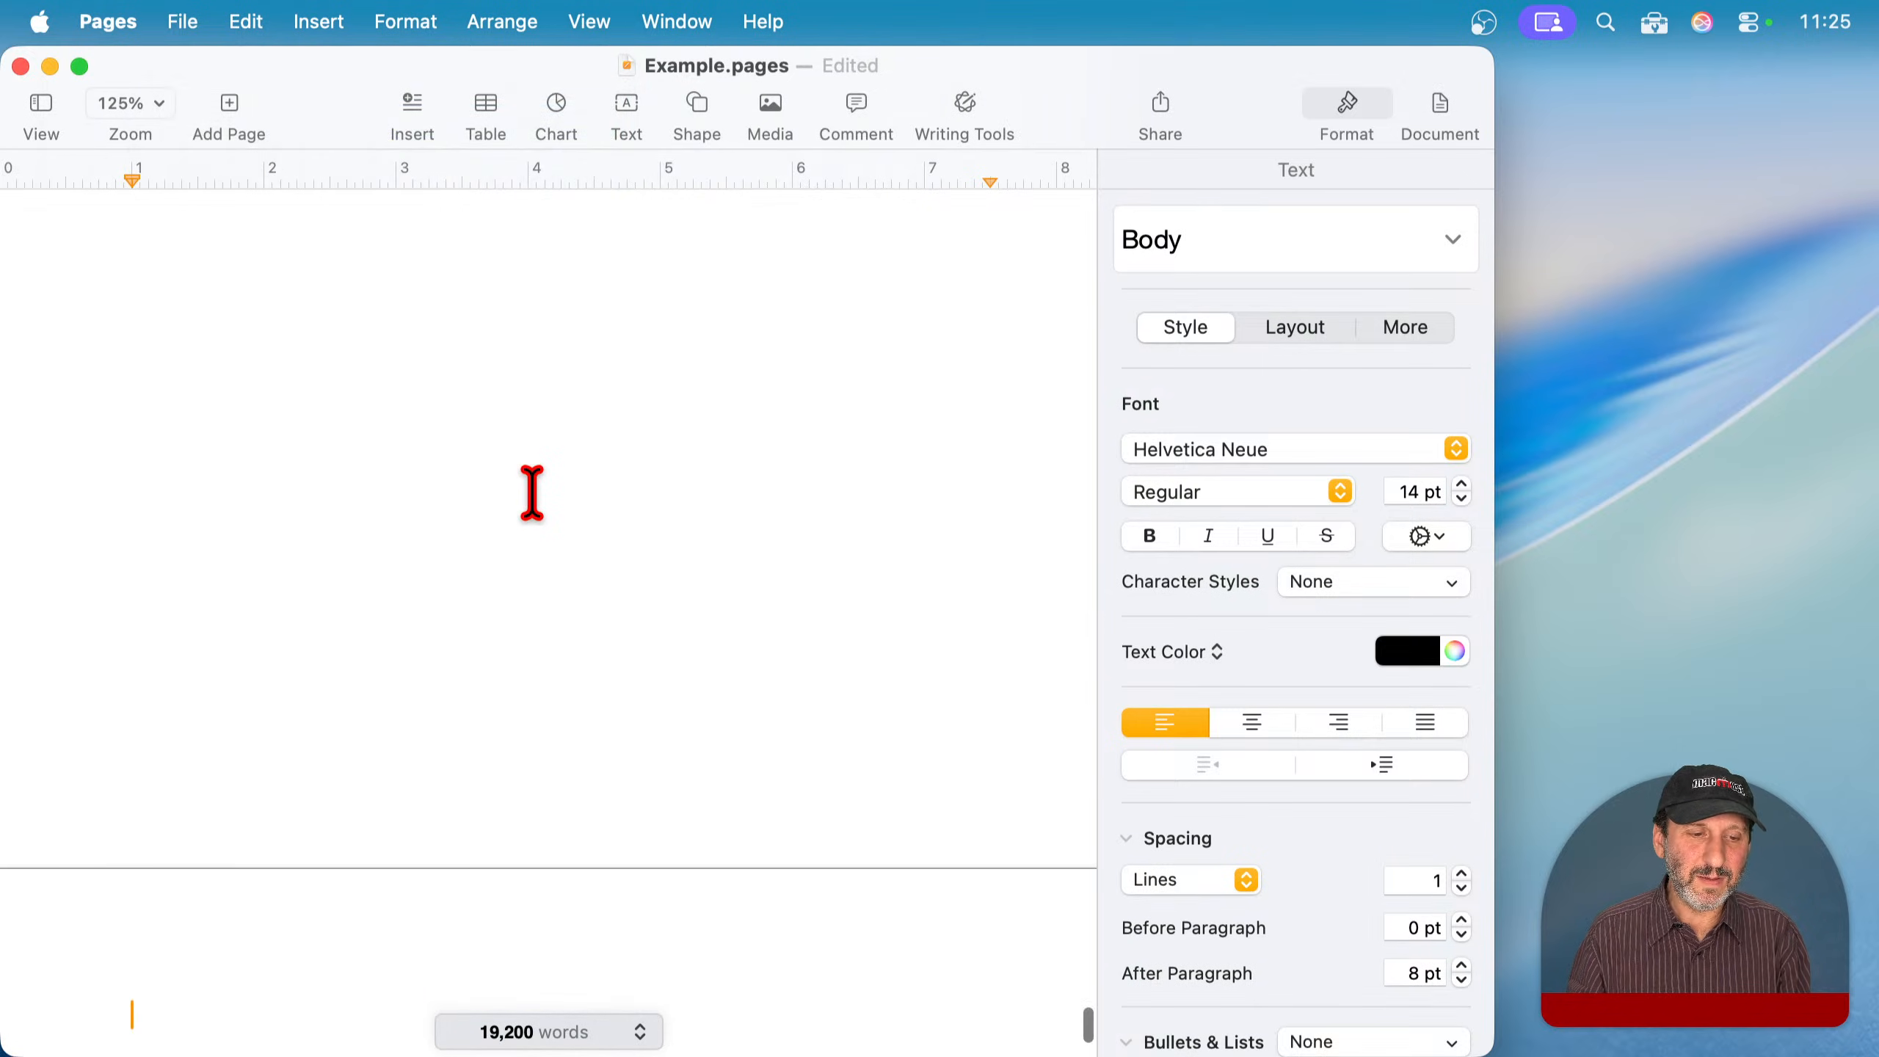
type("List Of Illustrations Photo of a bird\t5 Fish Eagle\t17 Leopard\t28")
scroll(532, 493, "down", 4)
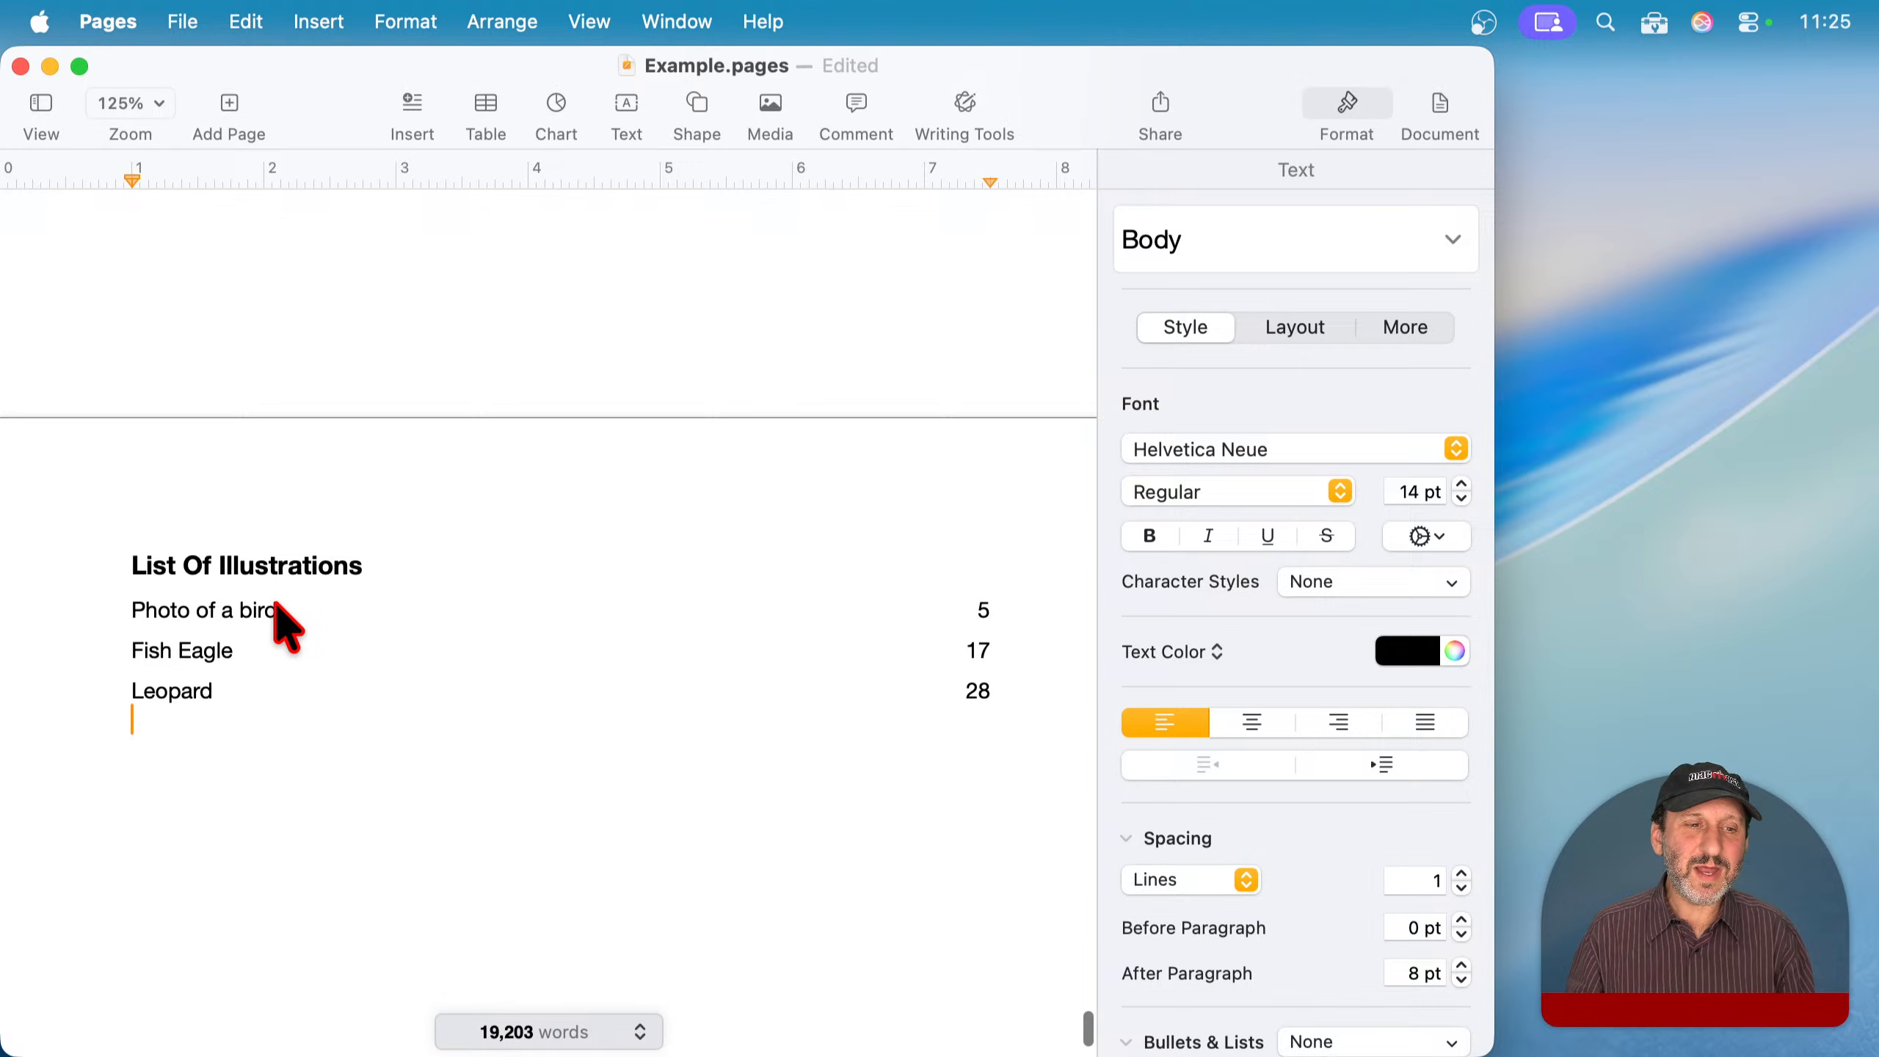
- Follow the Fish Eagle page link in the relocated list of illustrations, and return to the list at the document's end
left_click(228, 654)
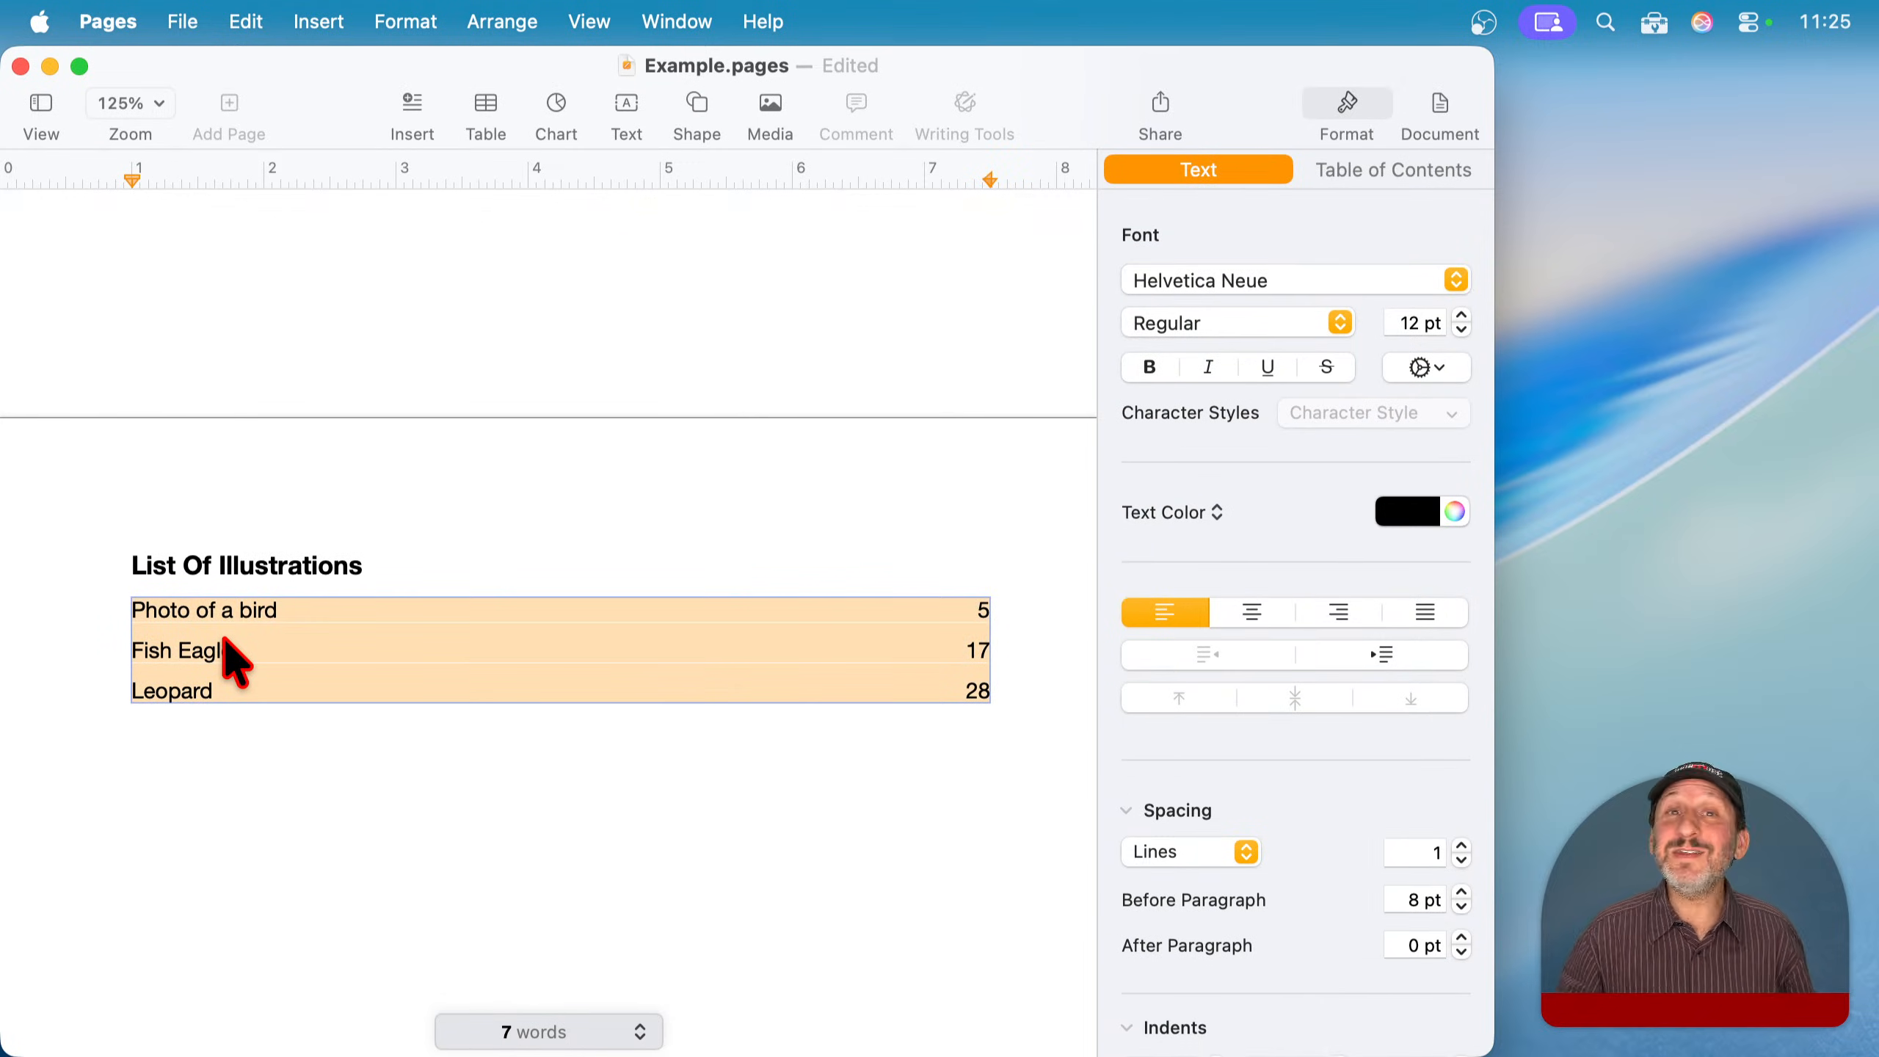
left_click(983, 670)
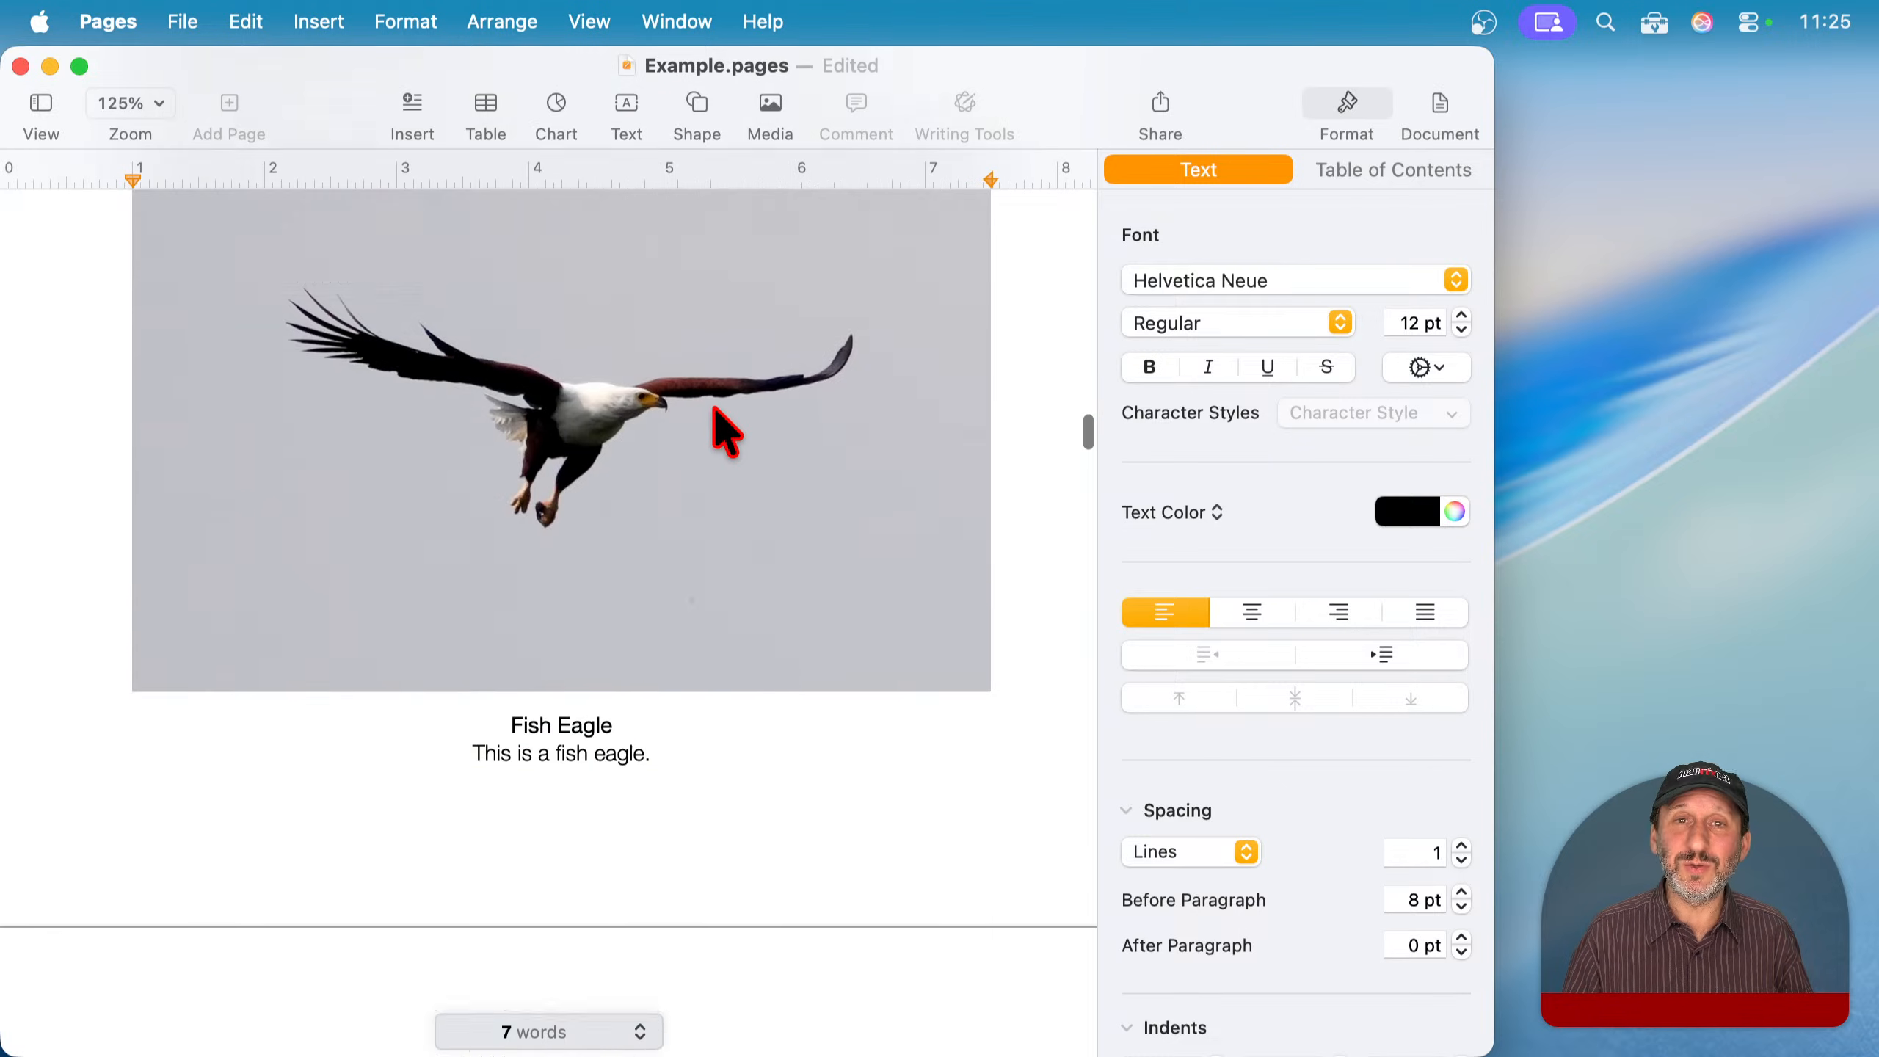
scroll(718, 414, "up", 10)
scroll(714, 414, "down", 15)
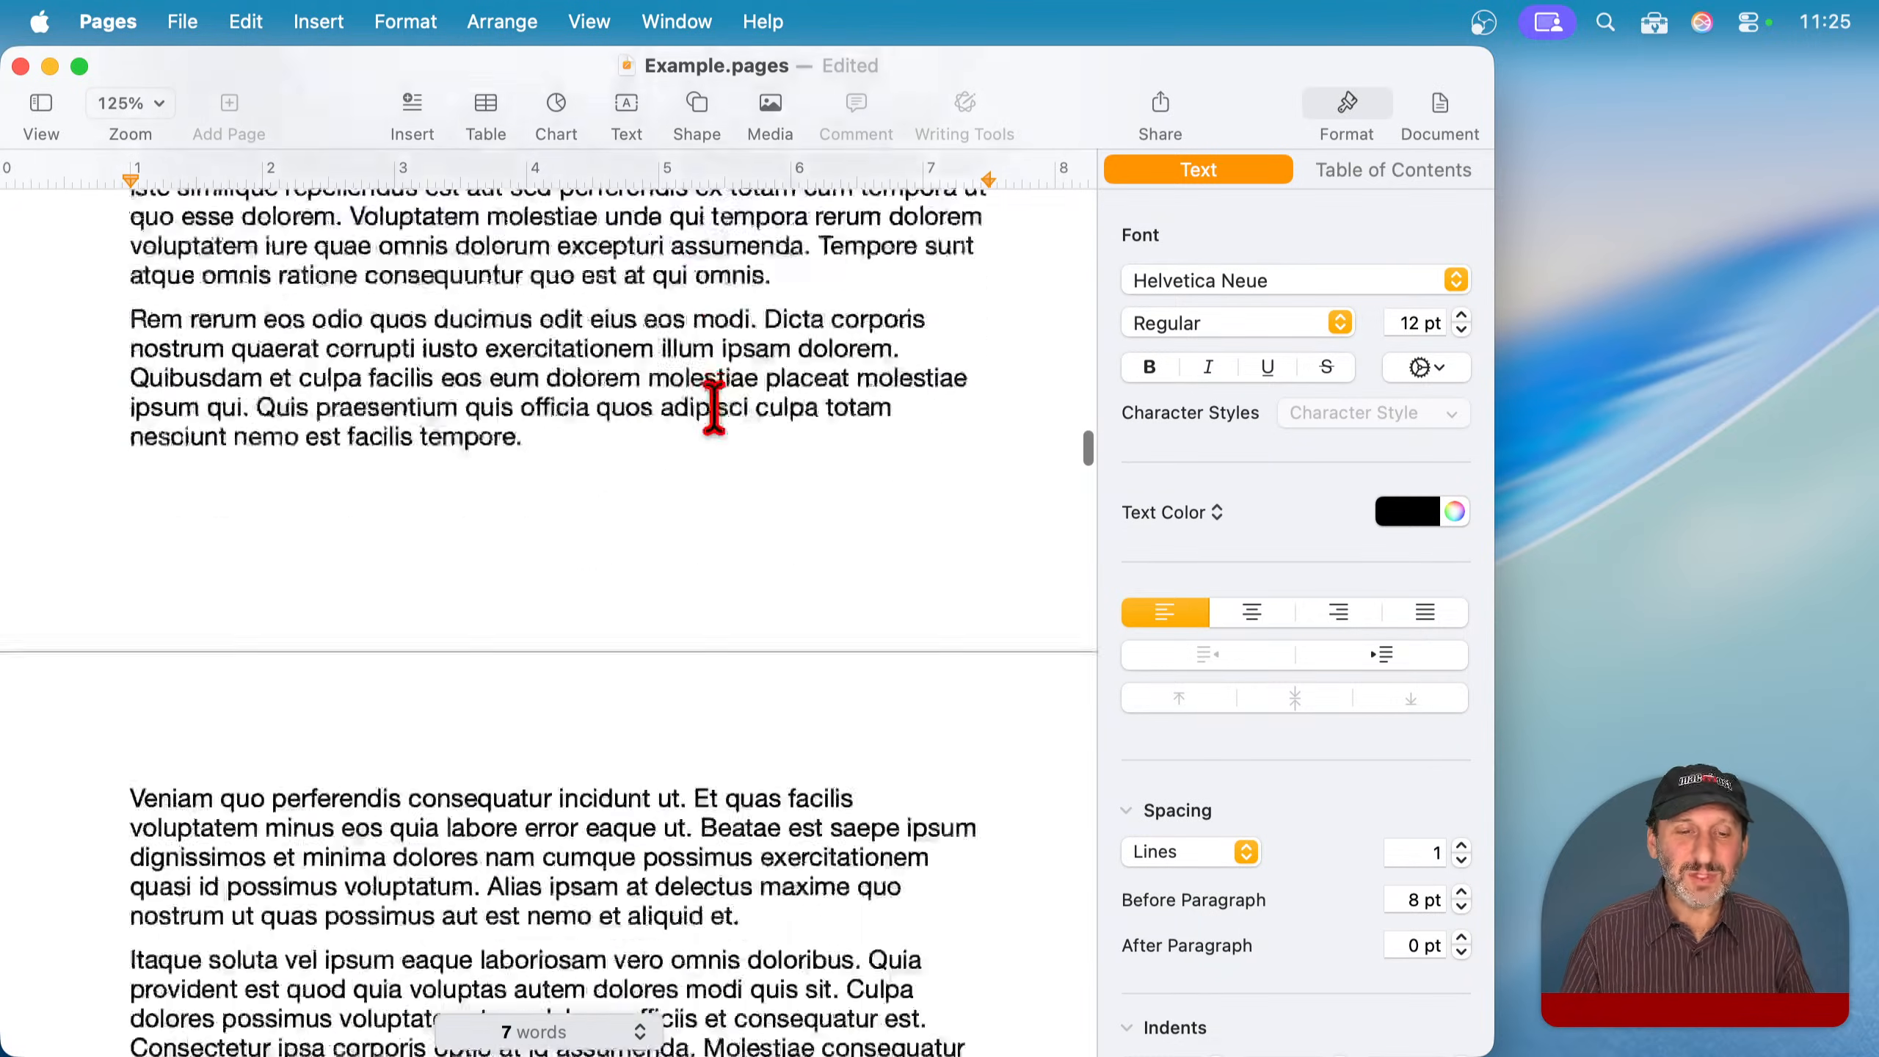
left_click_drag(1093, 479, 1090, 1028)
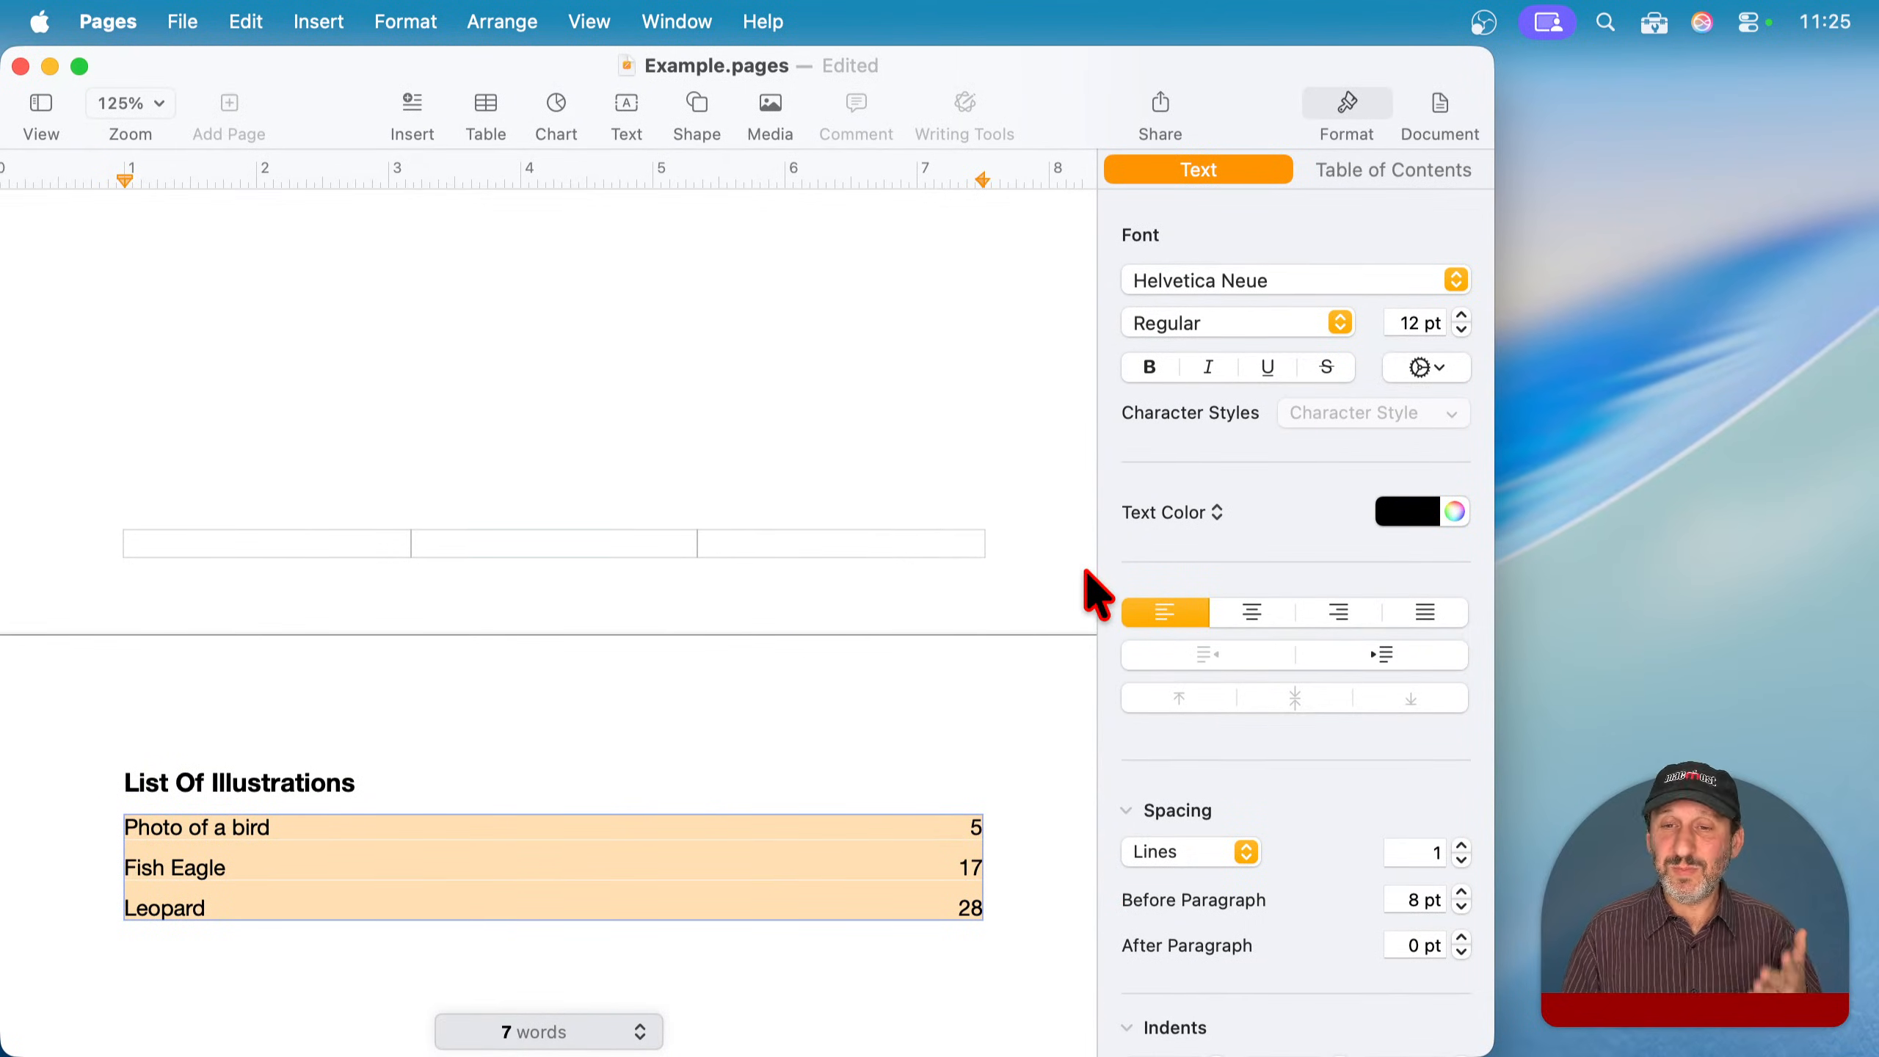
- Display which paragraph styles the list of illustrations at the document's end collects
left_click(157, 951)
left_click(194, 908)
left_click(1331, 176)
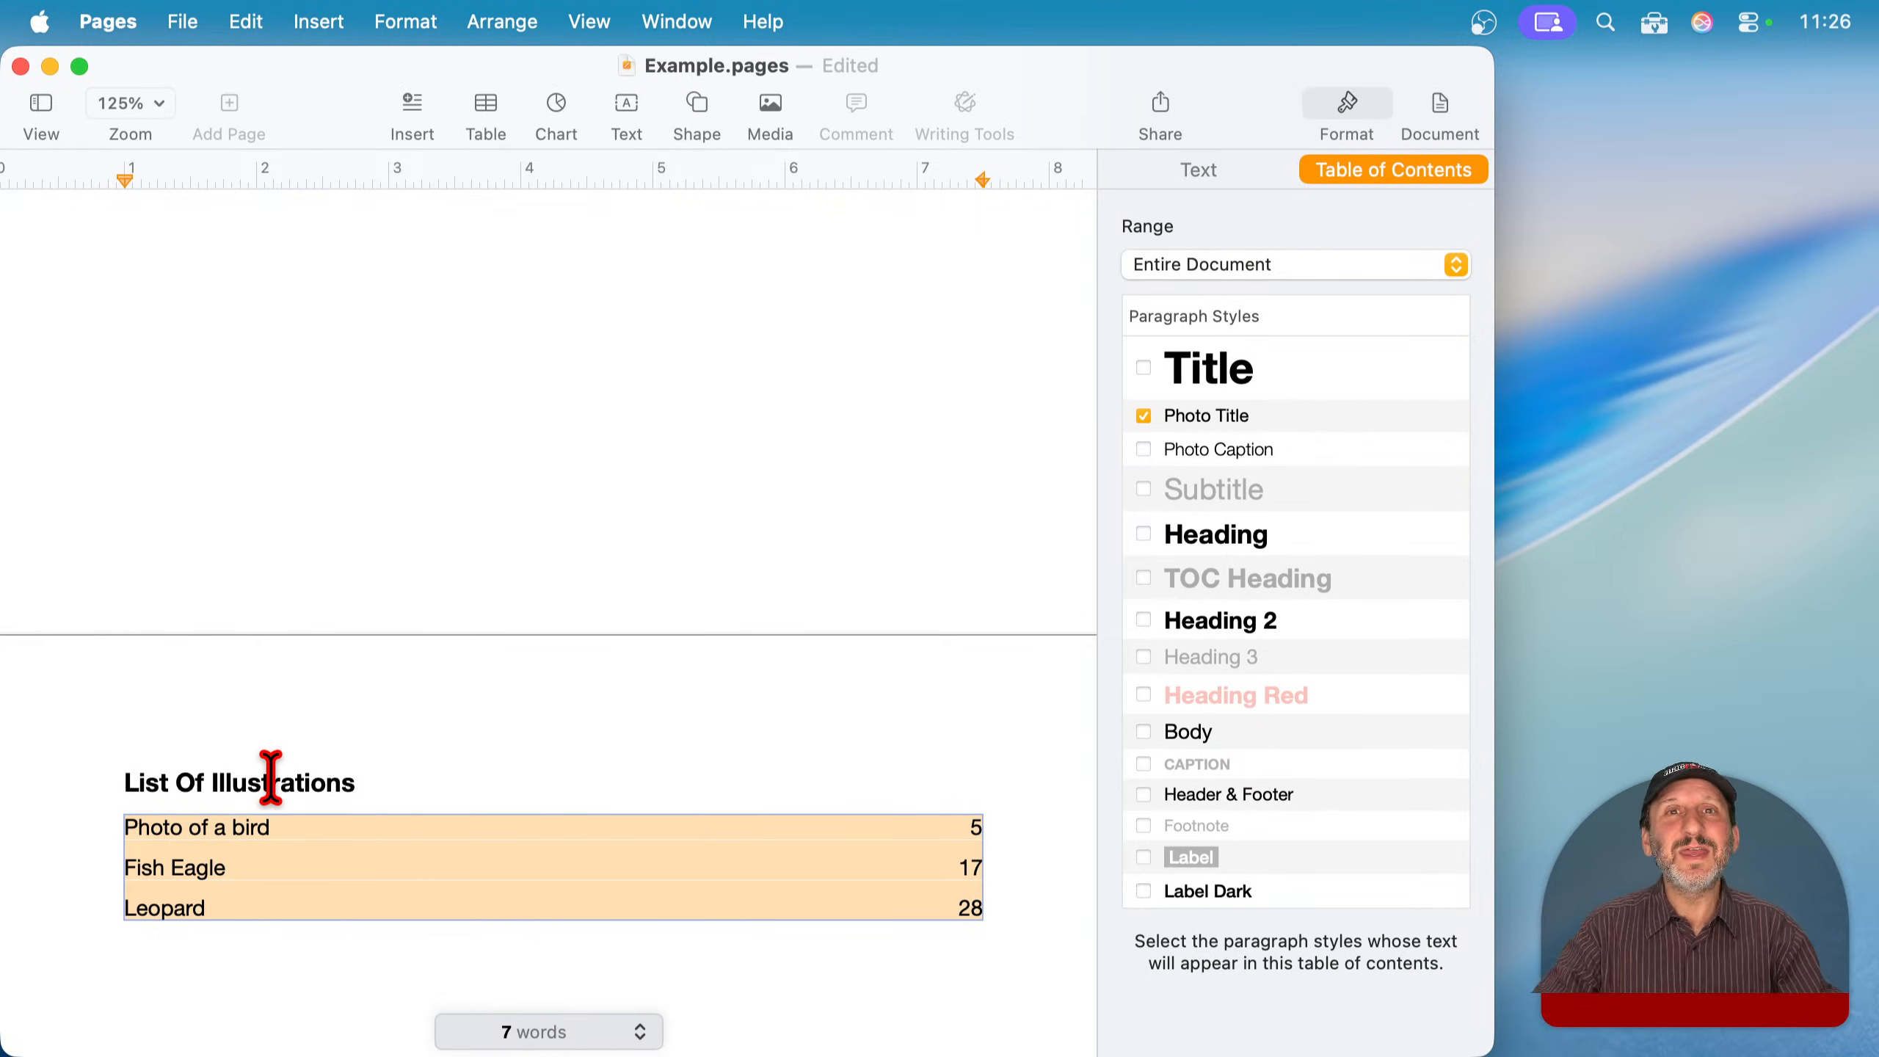
scroll(271, 777, "up", 15)
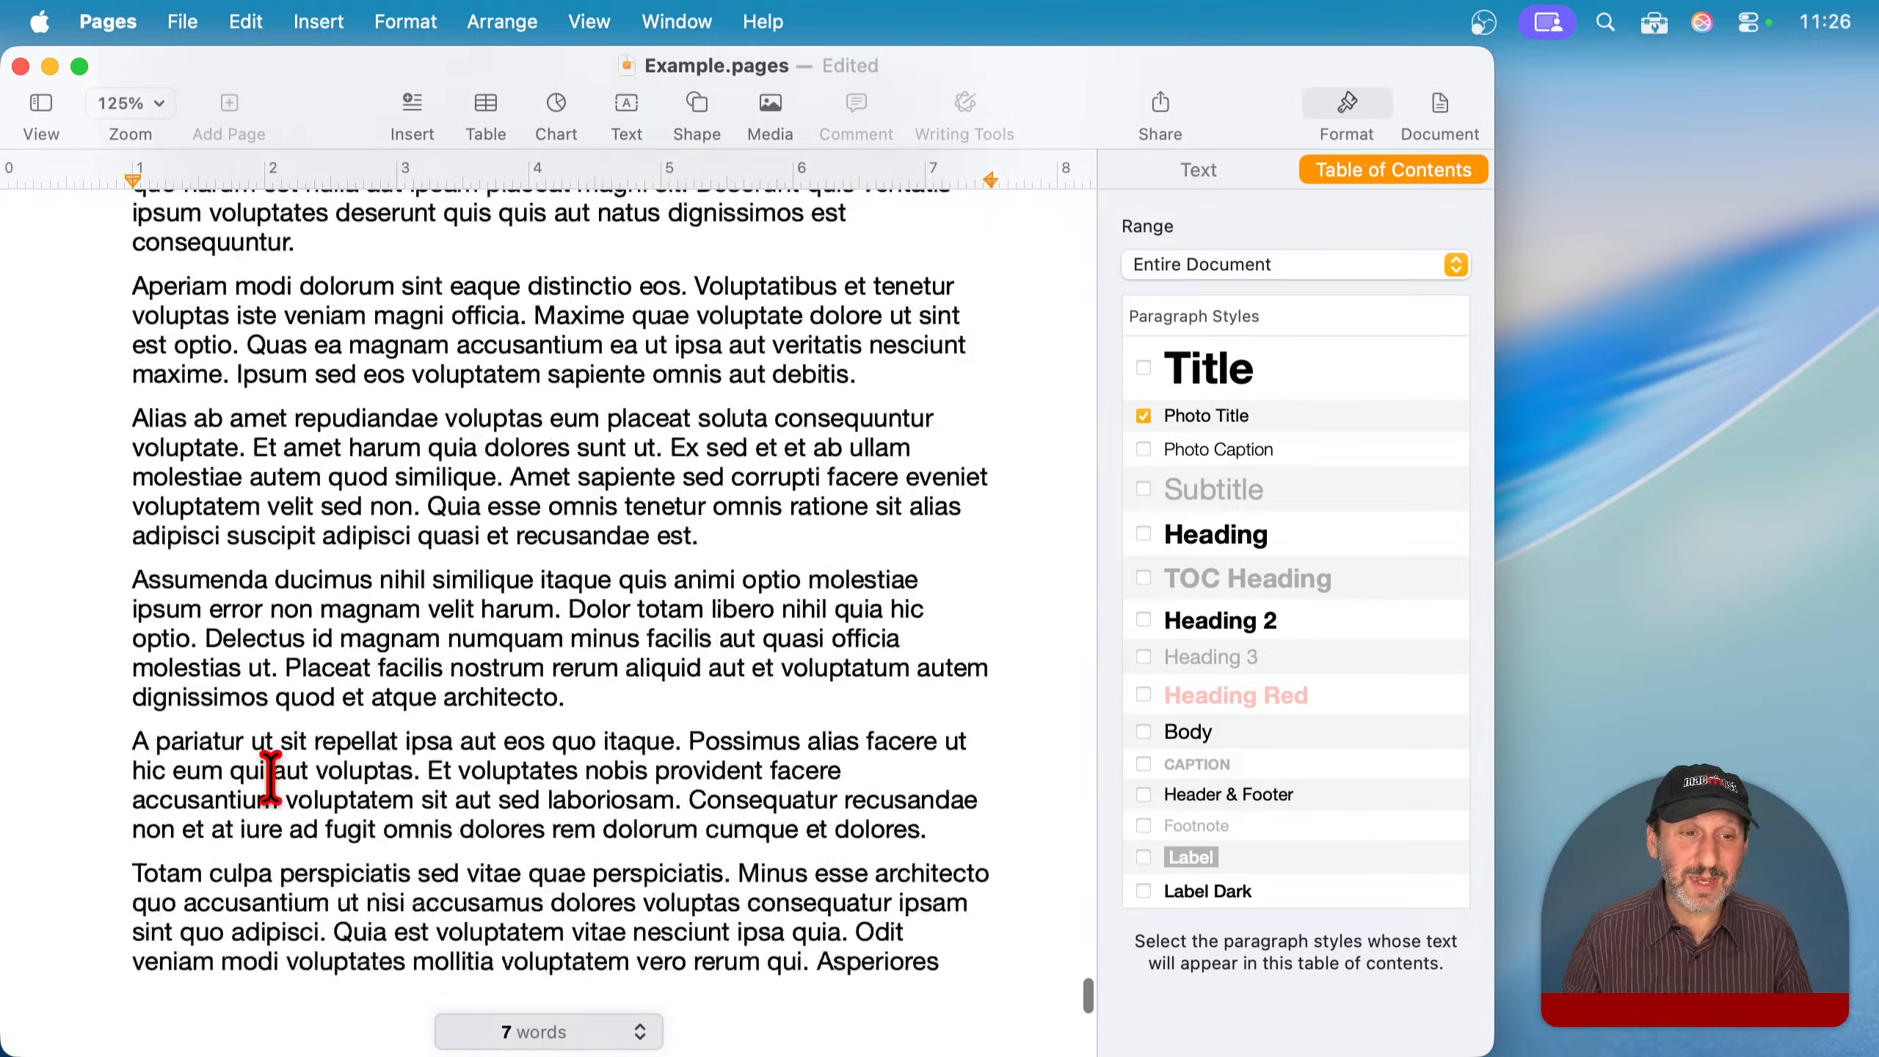
double_click(510, 527)
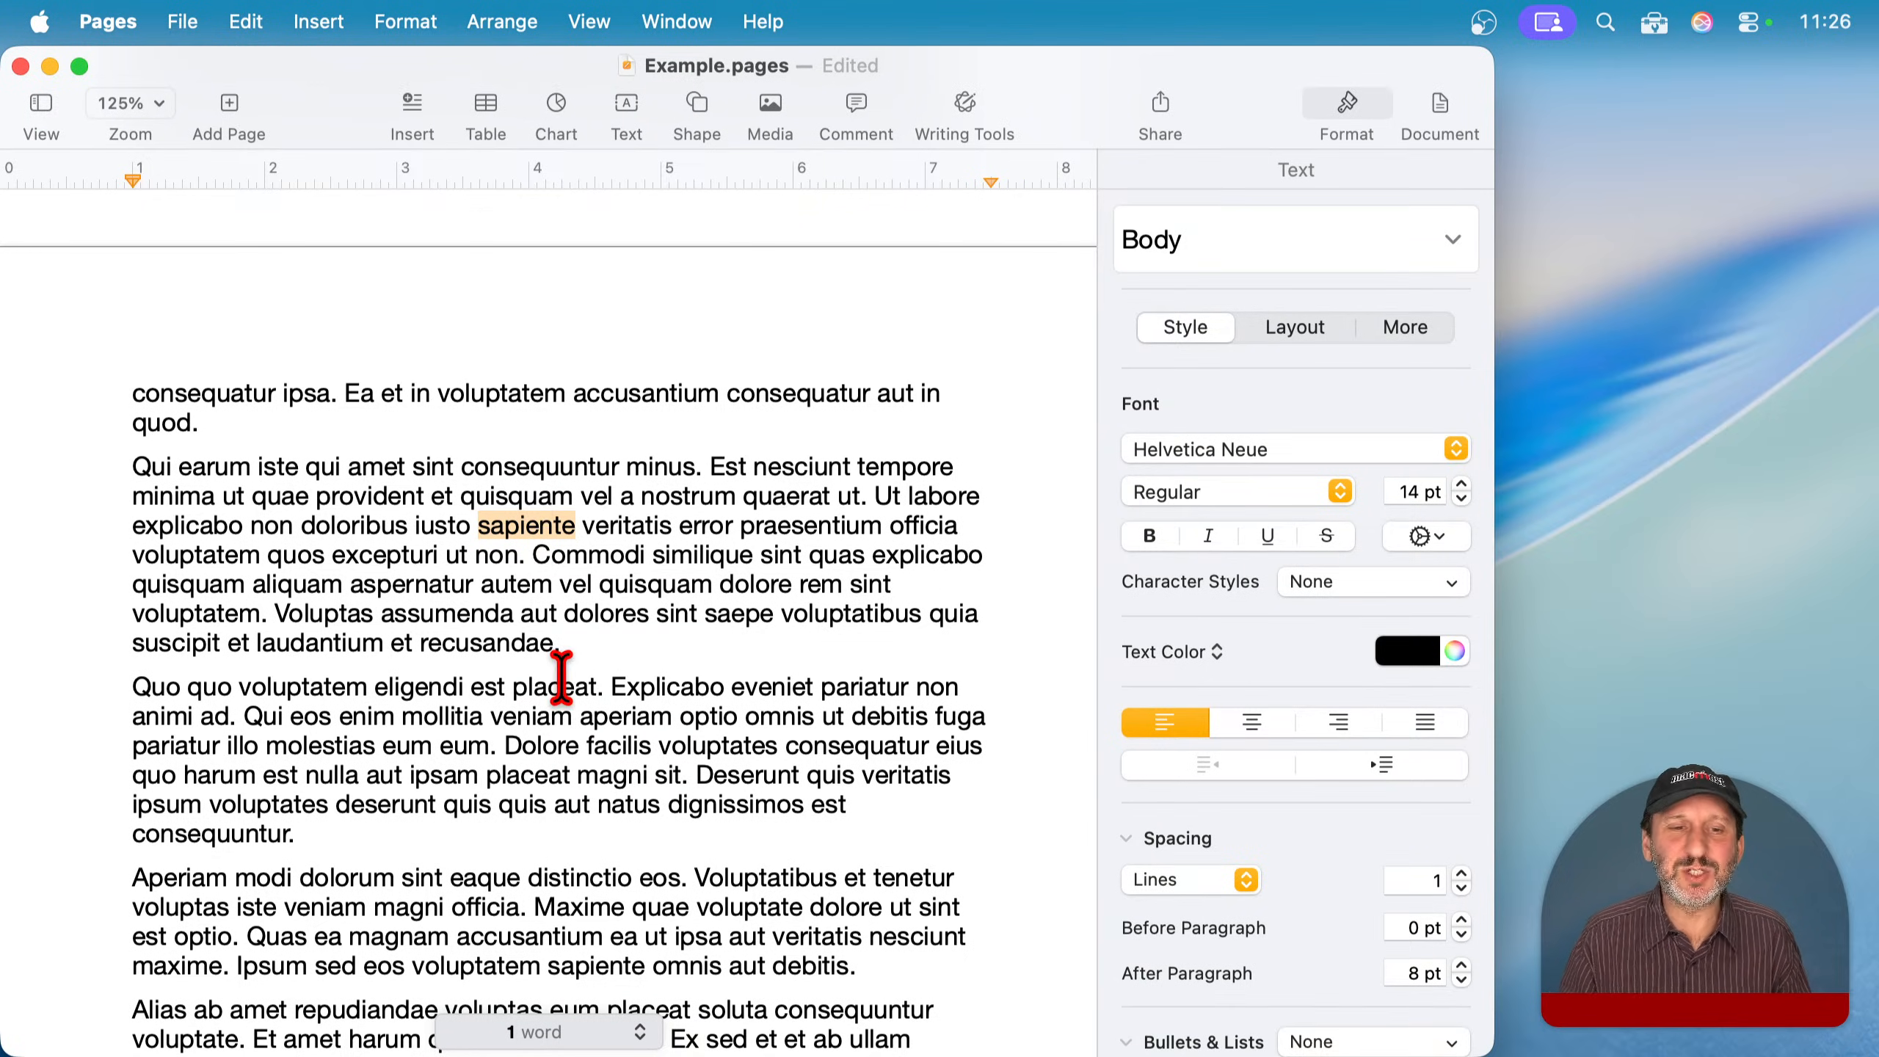
scroll(561, 670, "down", 20)
scroll(562, 678, "down", 10)
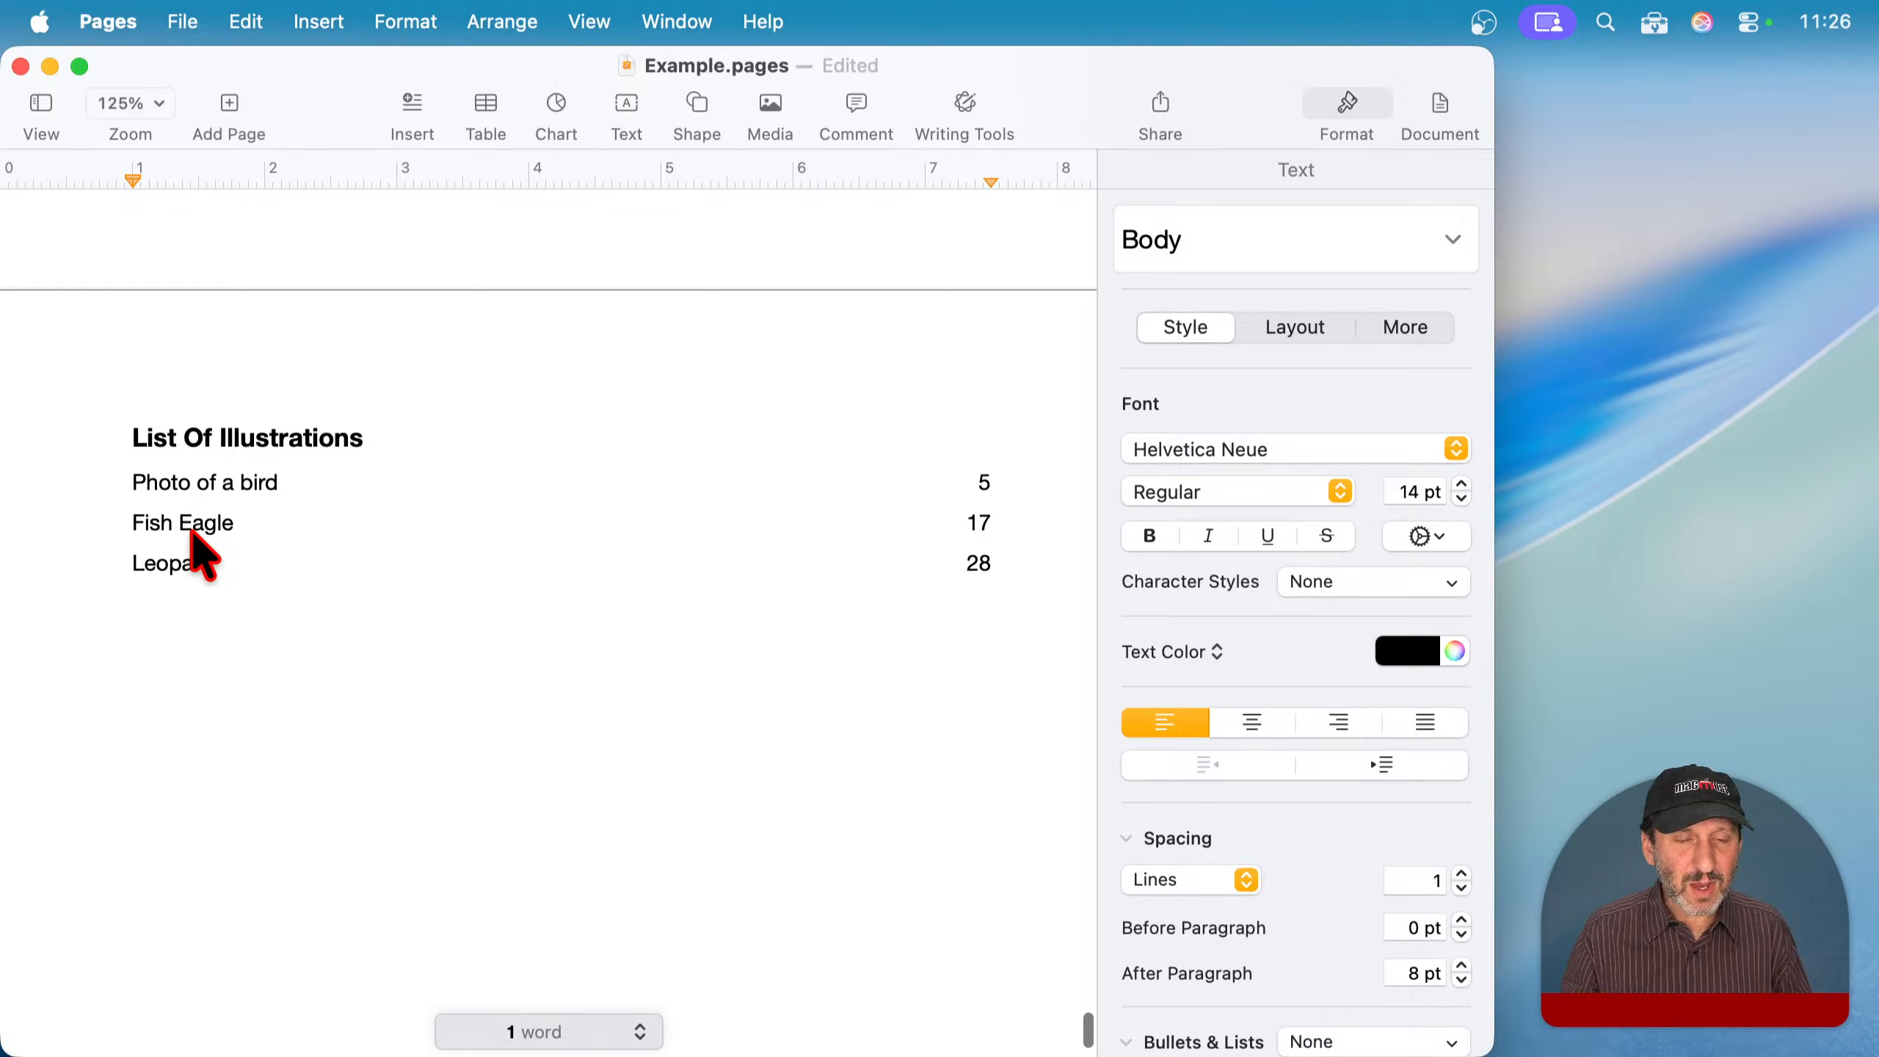
left_click(193, 536)
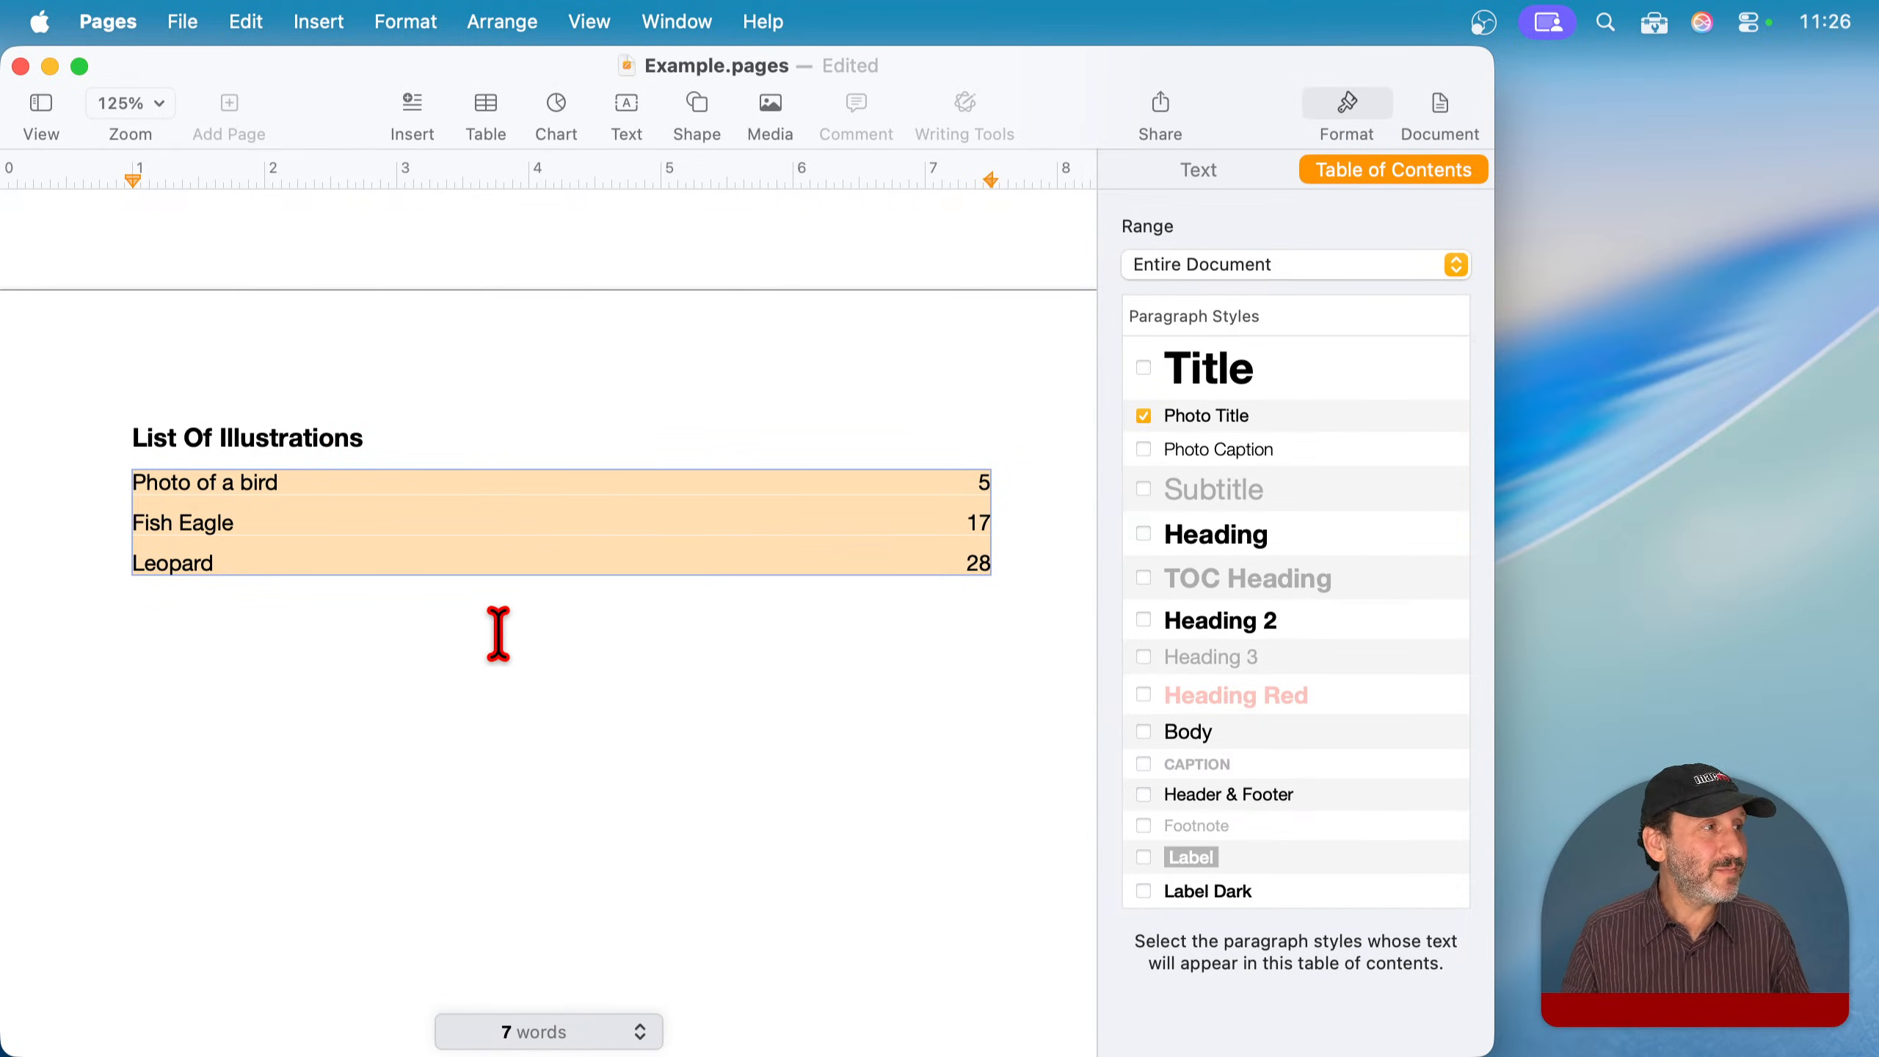
left_click(558, 679)
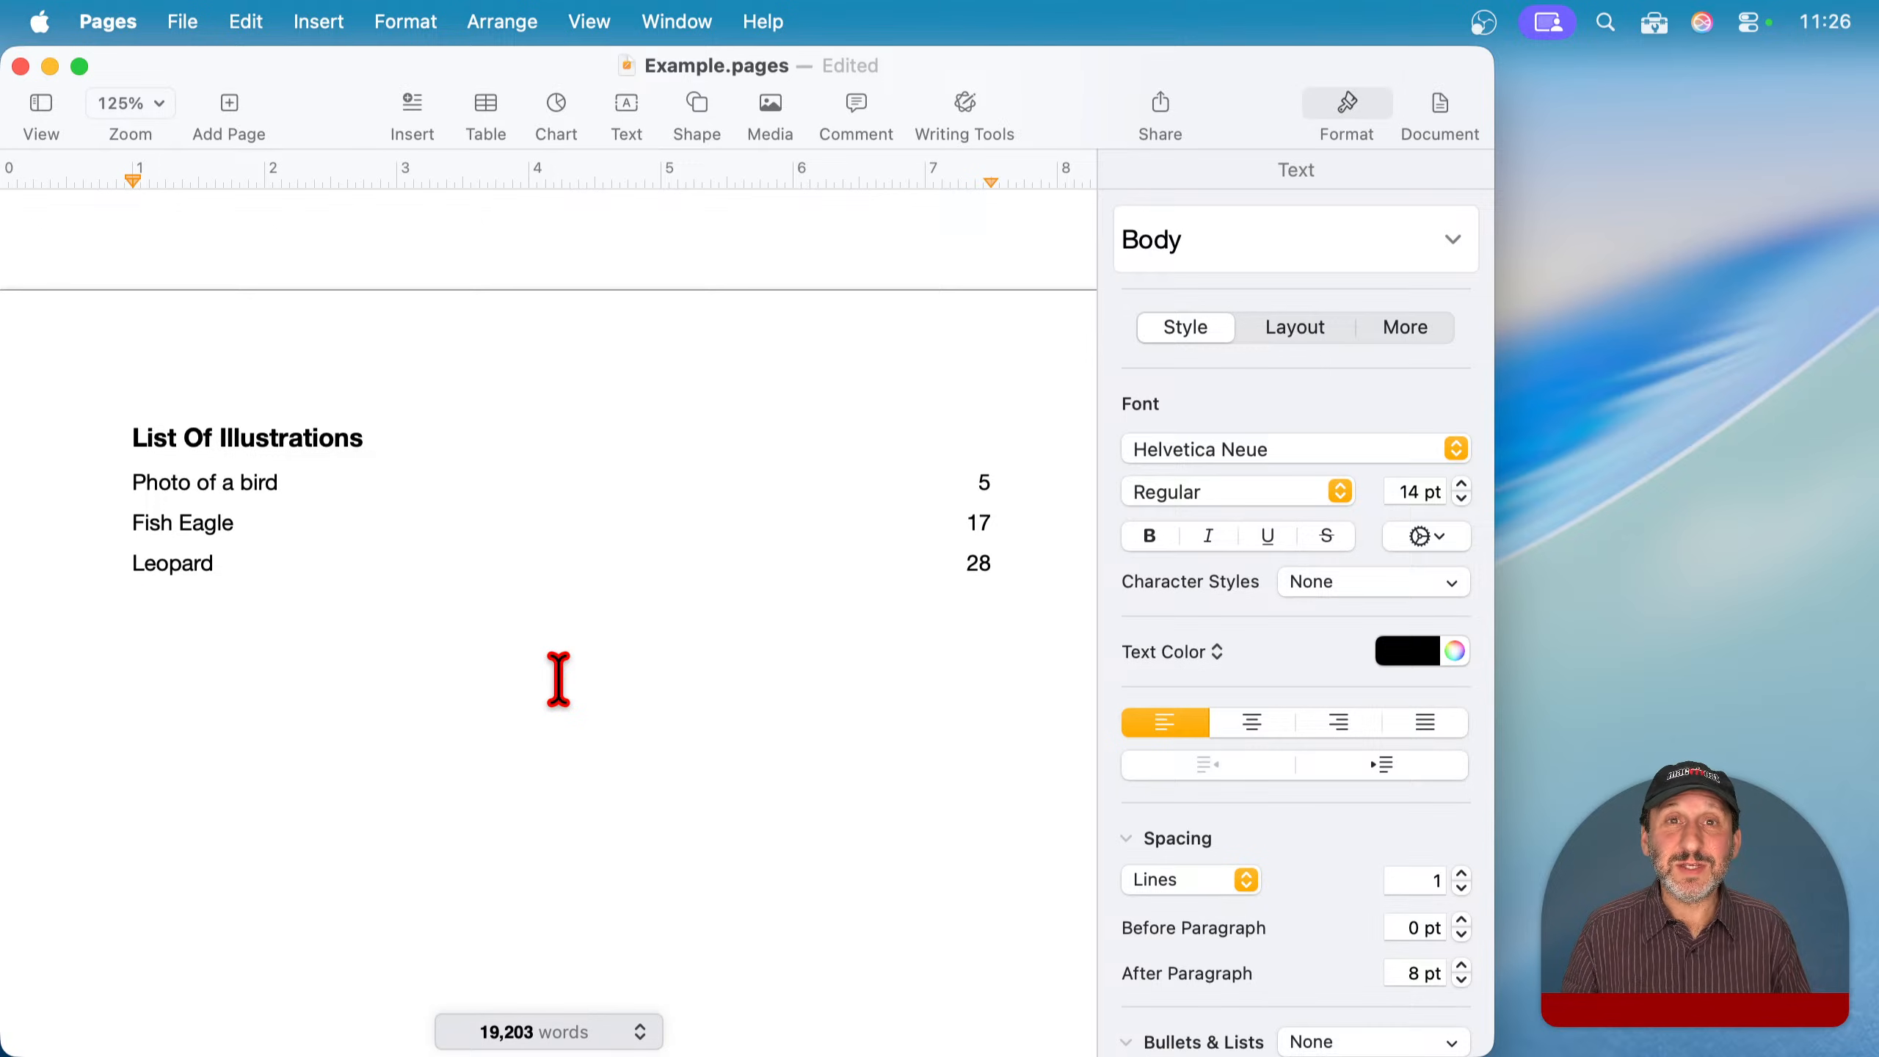
- Follow the Chapter 3 page link in the Table Of Contents at the document's start, and return to the contents page
scroll(1076, 895, "up", 5)
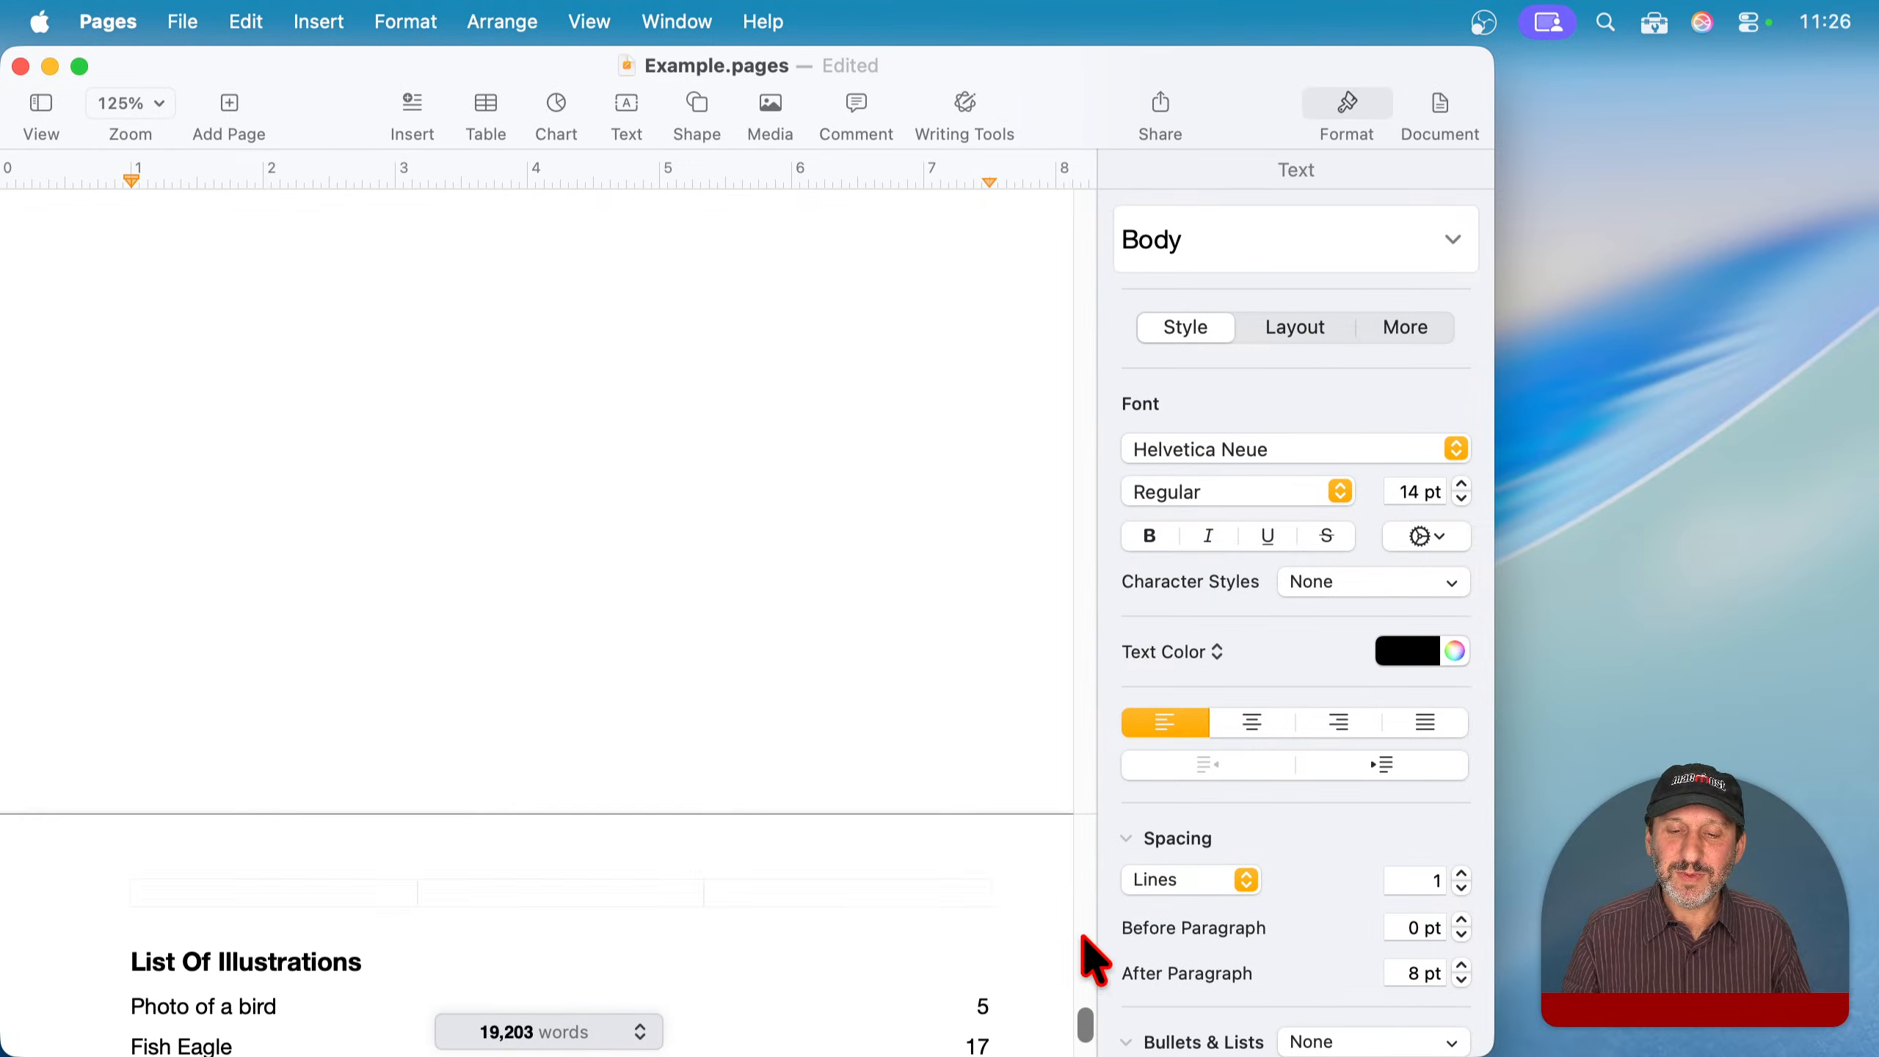
left_click_drag(1084, 1021, 1099, 218)
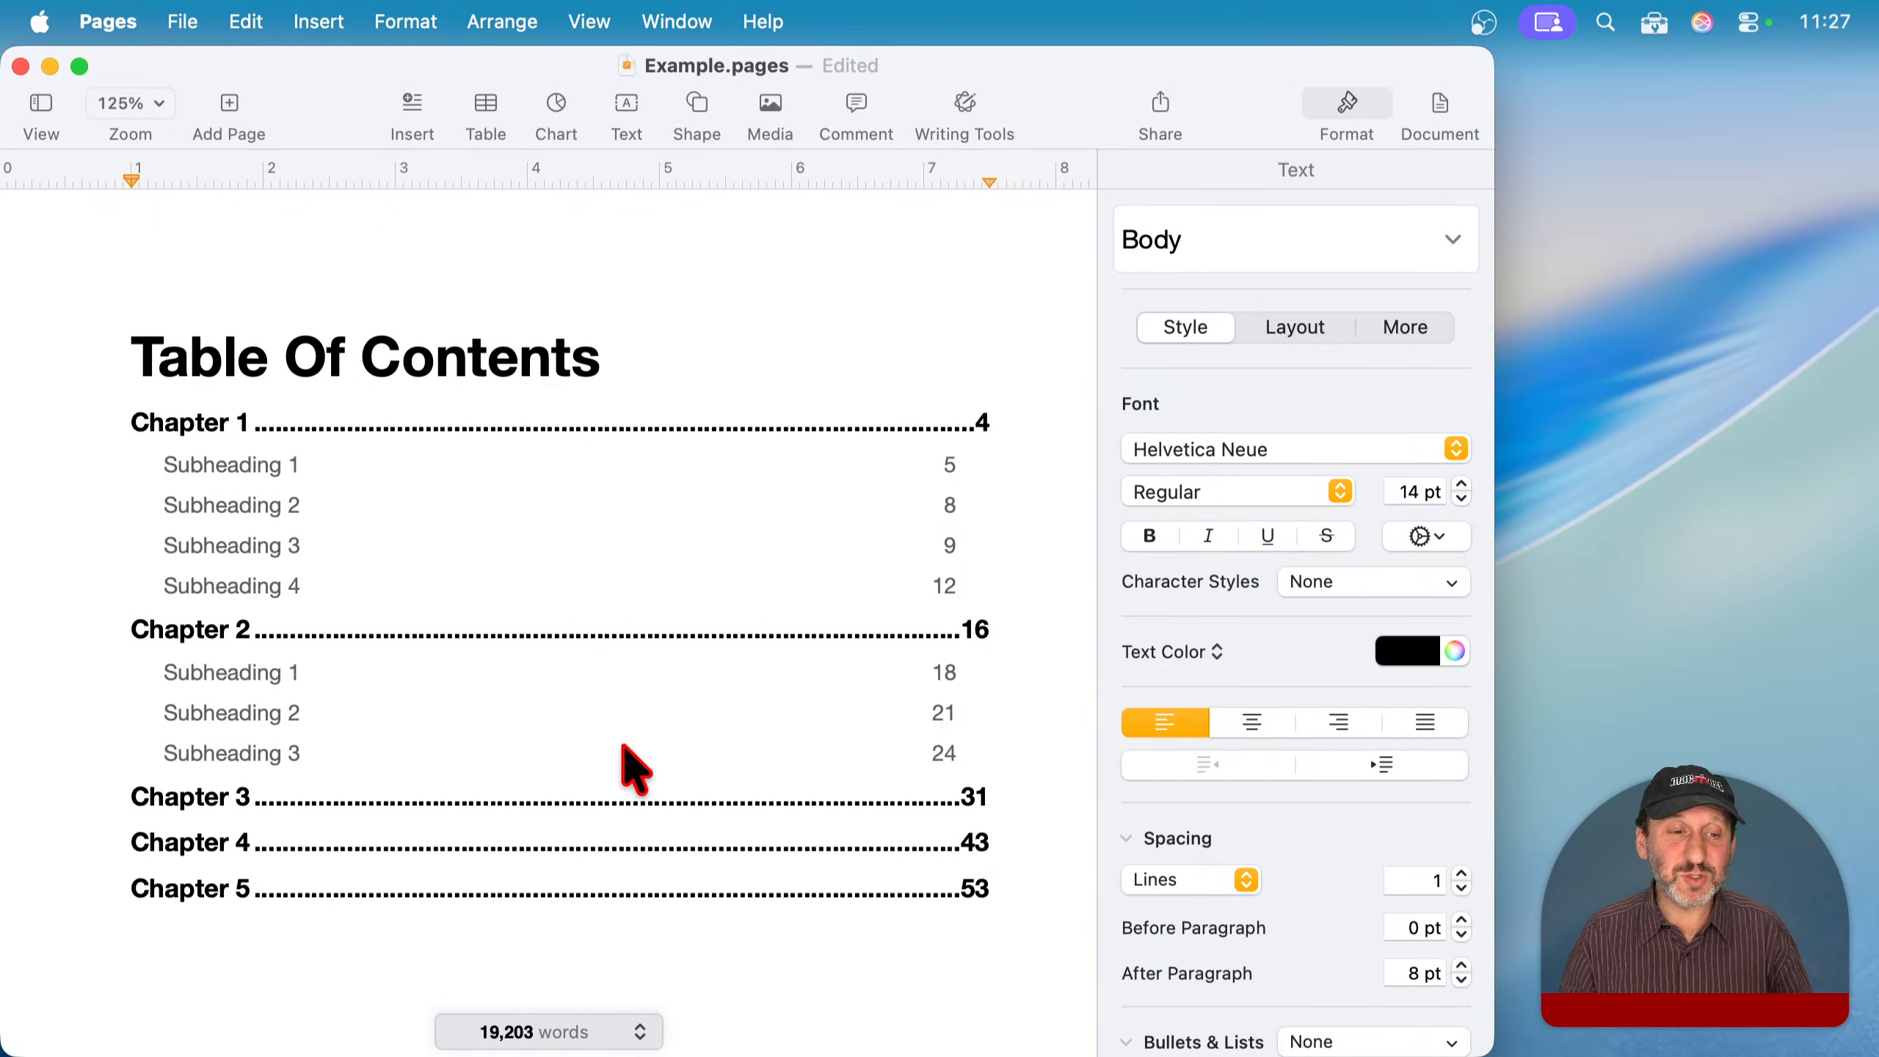
left_click(976, 805)
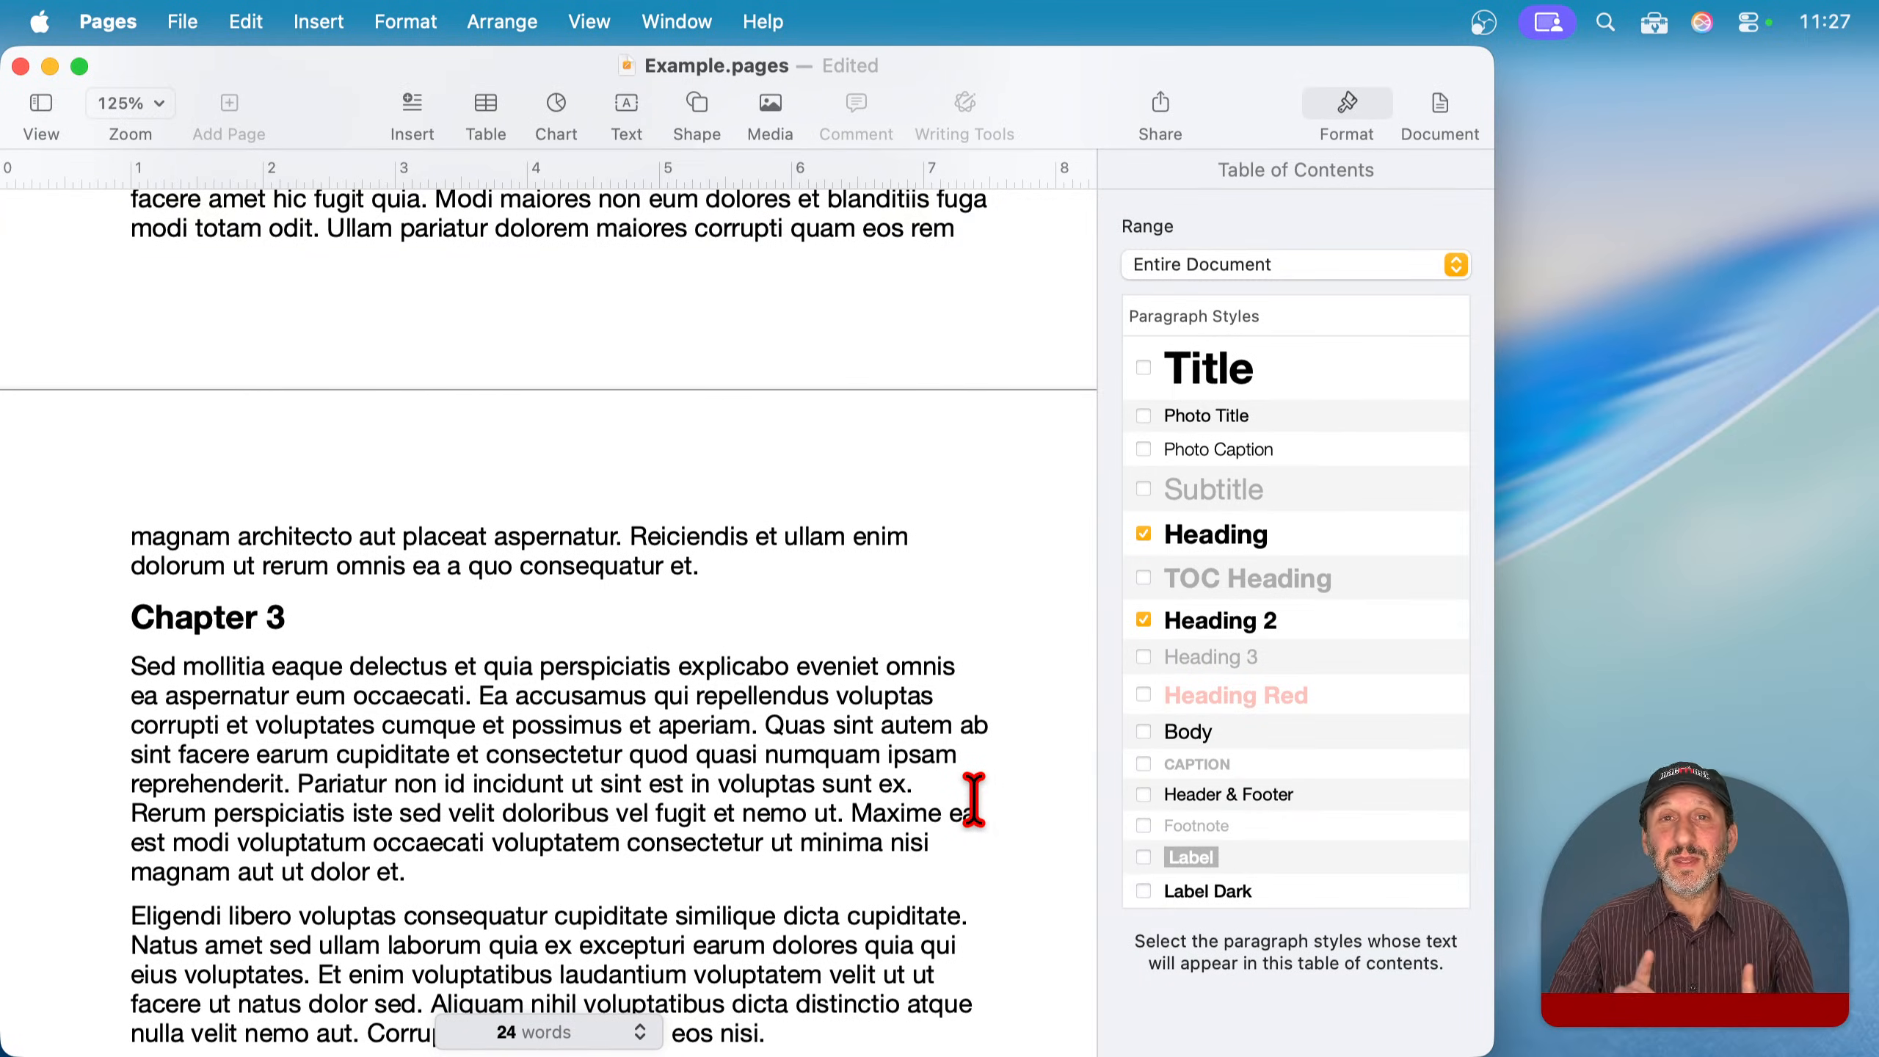
scroll(796, 641, "up", 10)
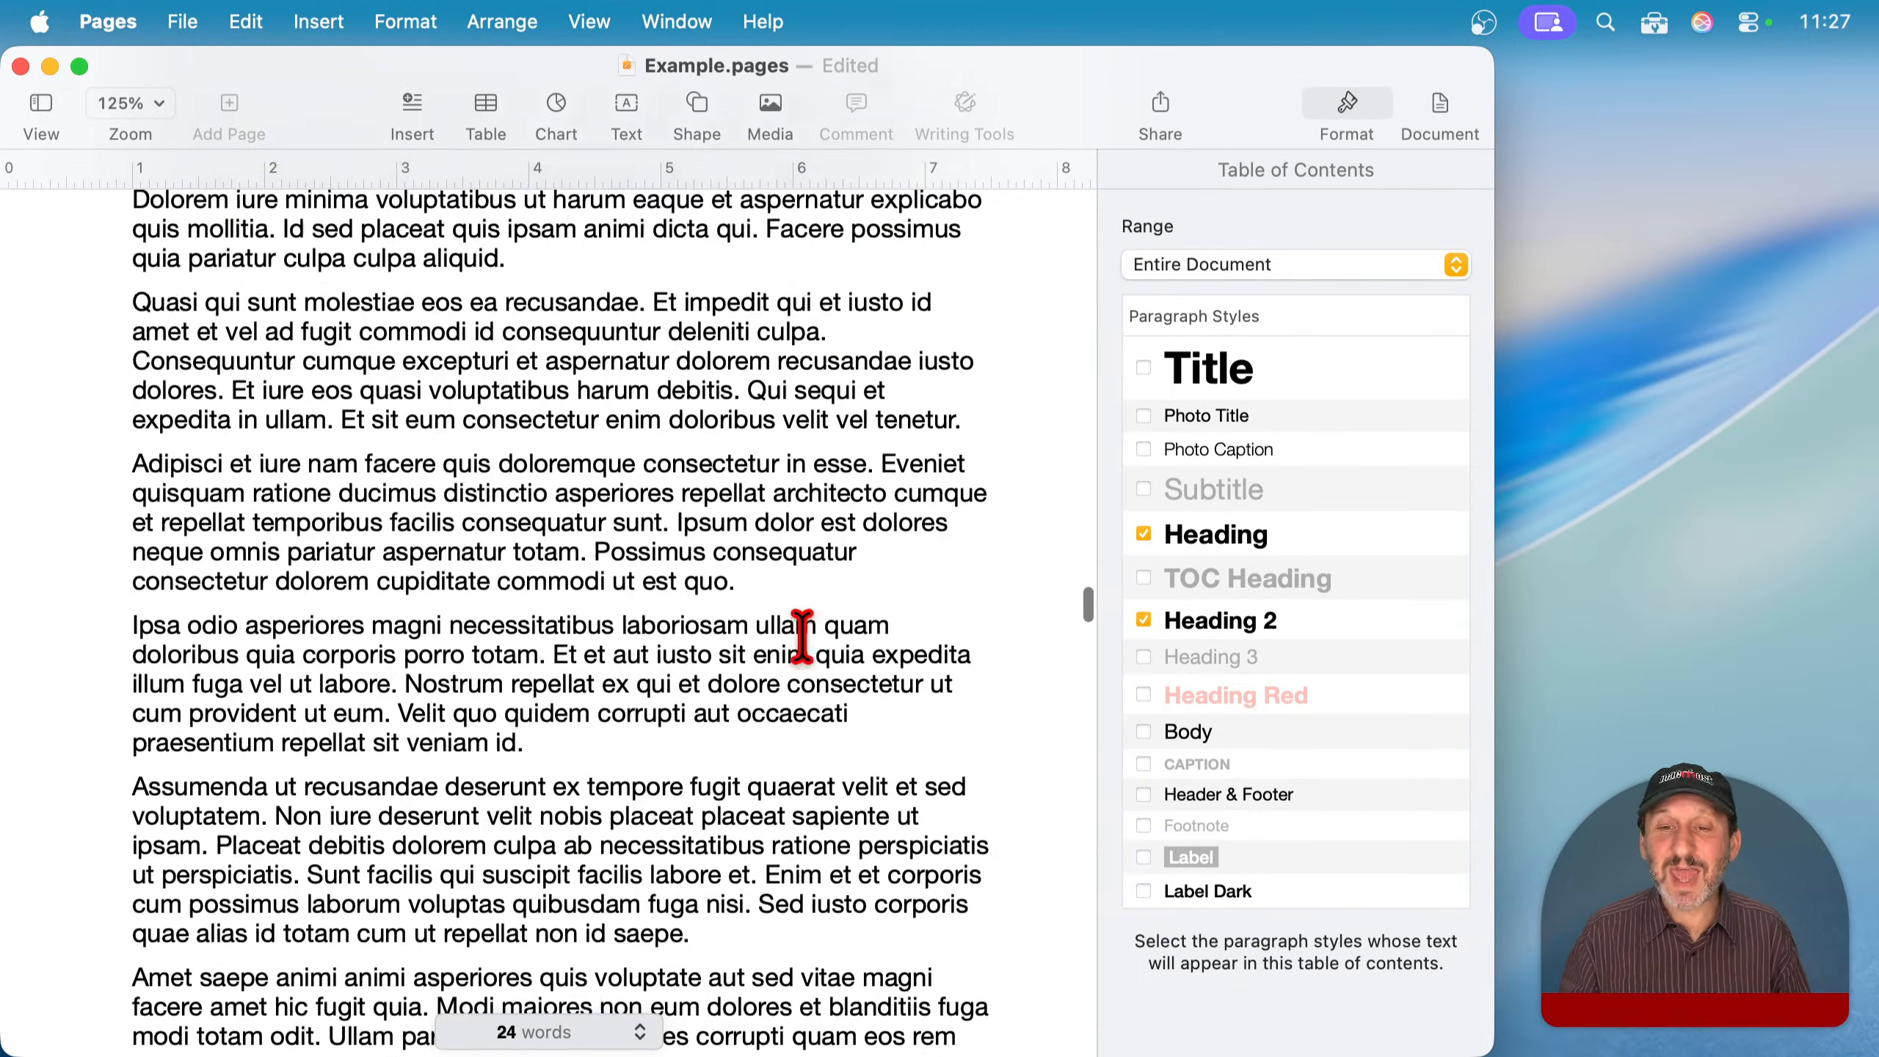
left_click_drag(1082, 608, 1110, 189)
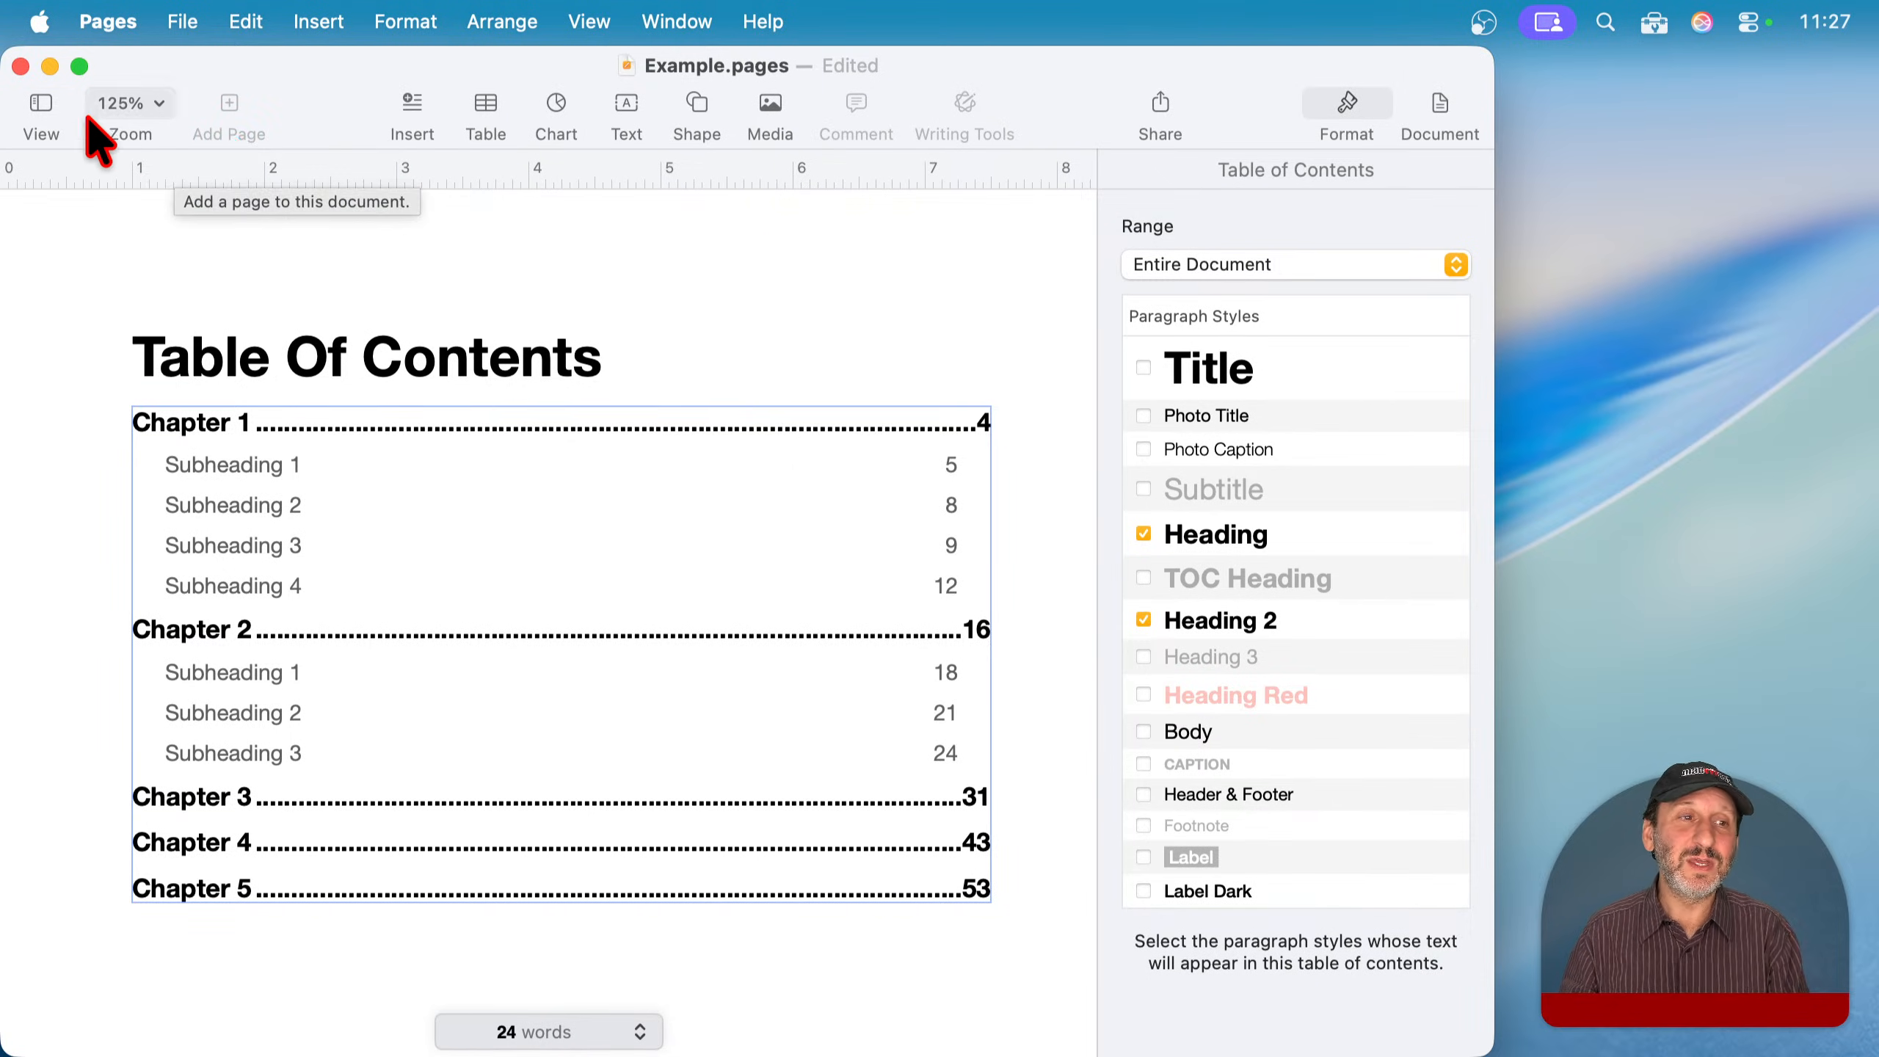
- Show the page thumbnails beside the document, and replace them with the table of contents sidebar
left_click(40, 108)
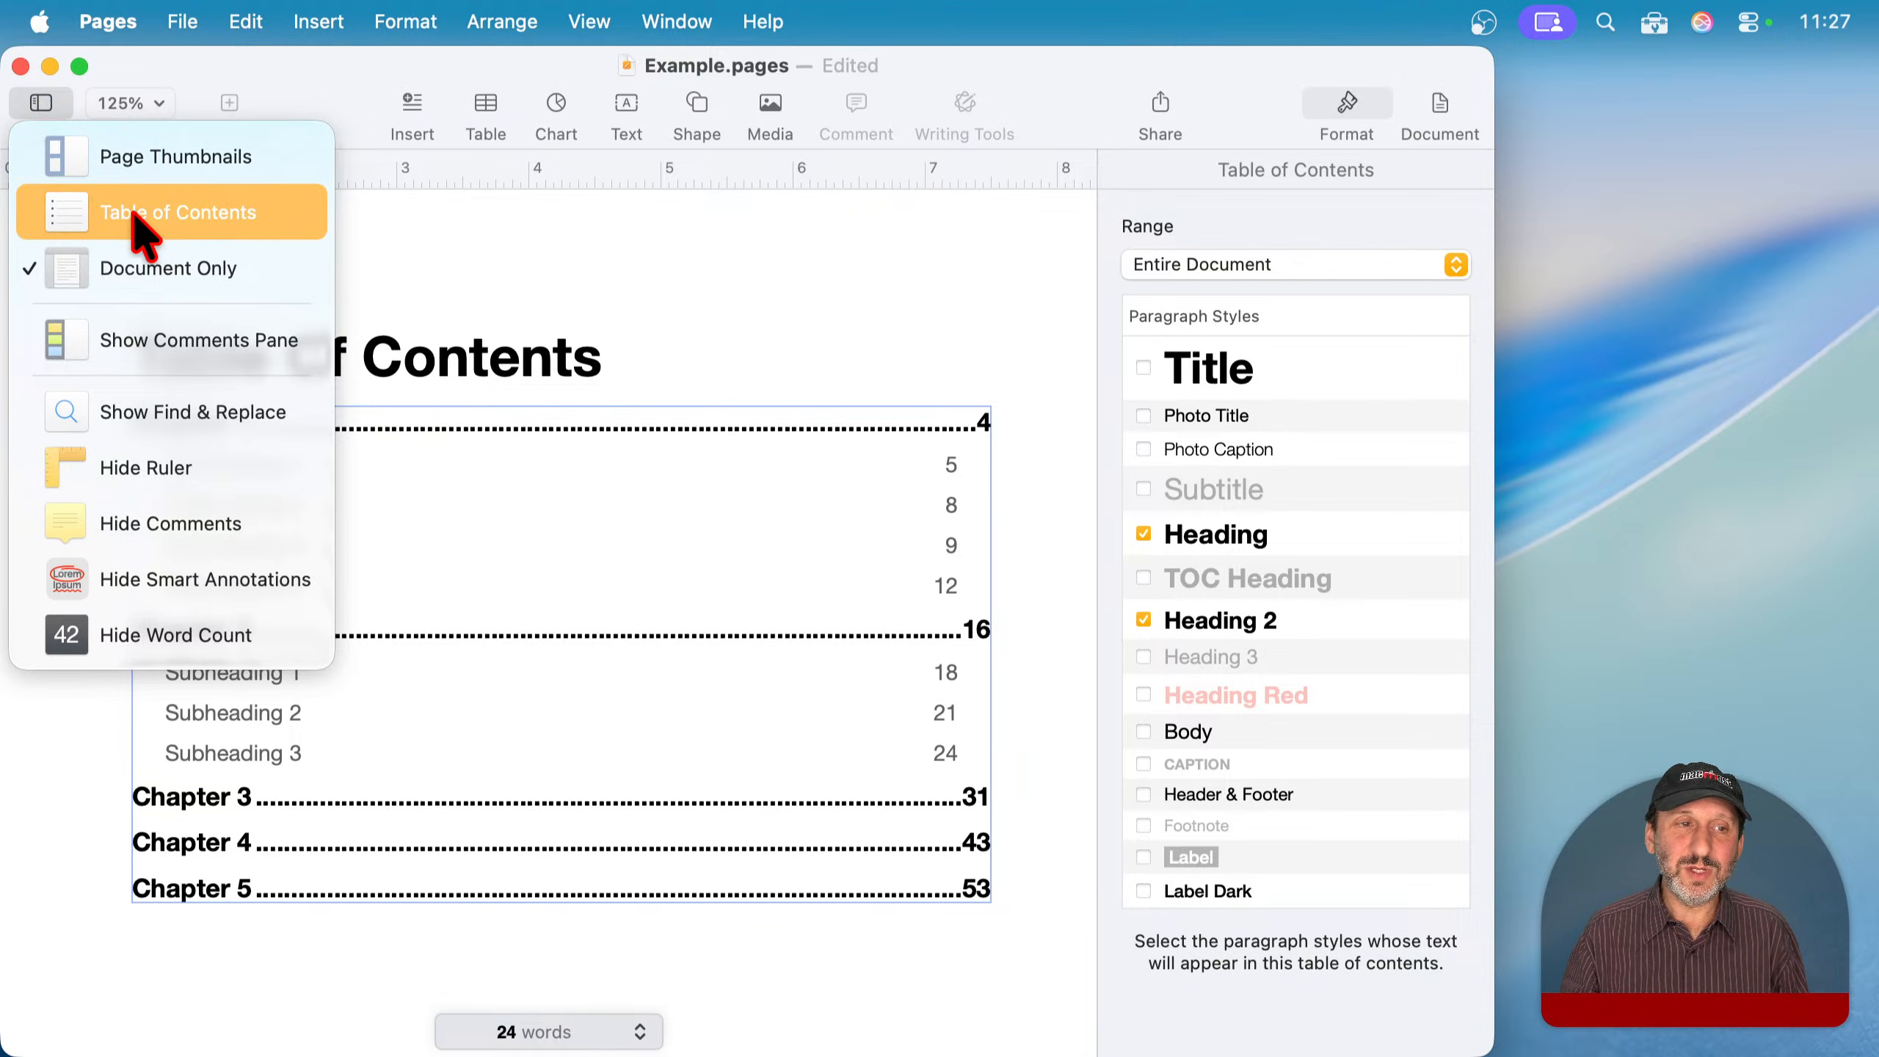
left_click(125, 148)
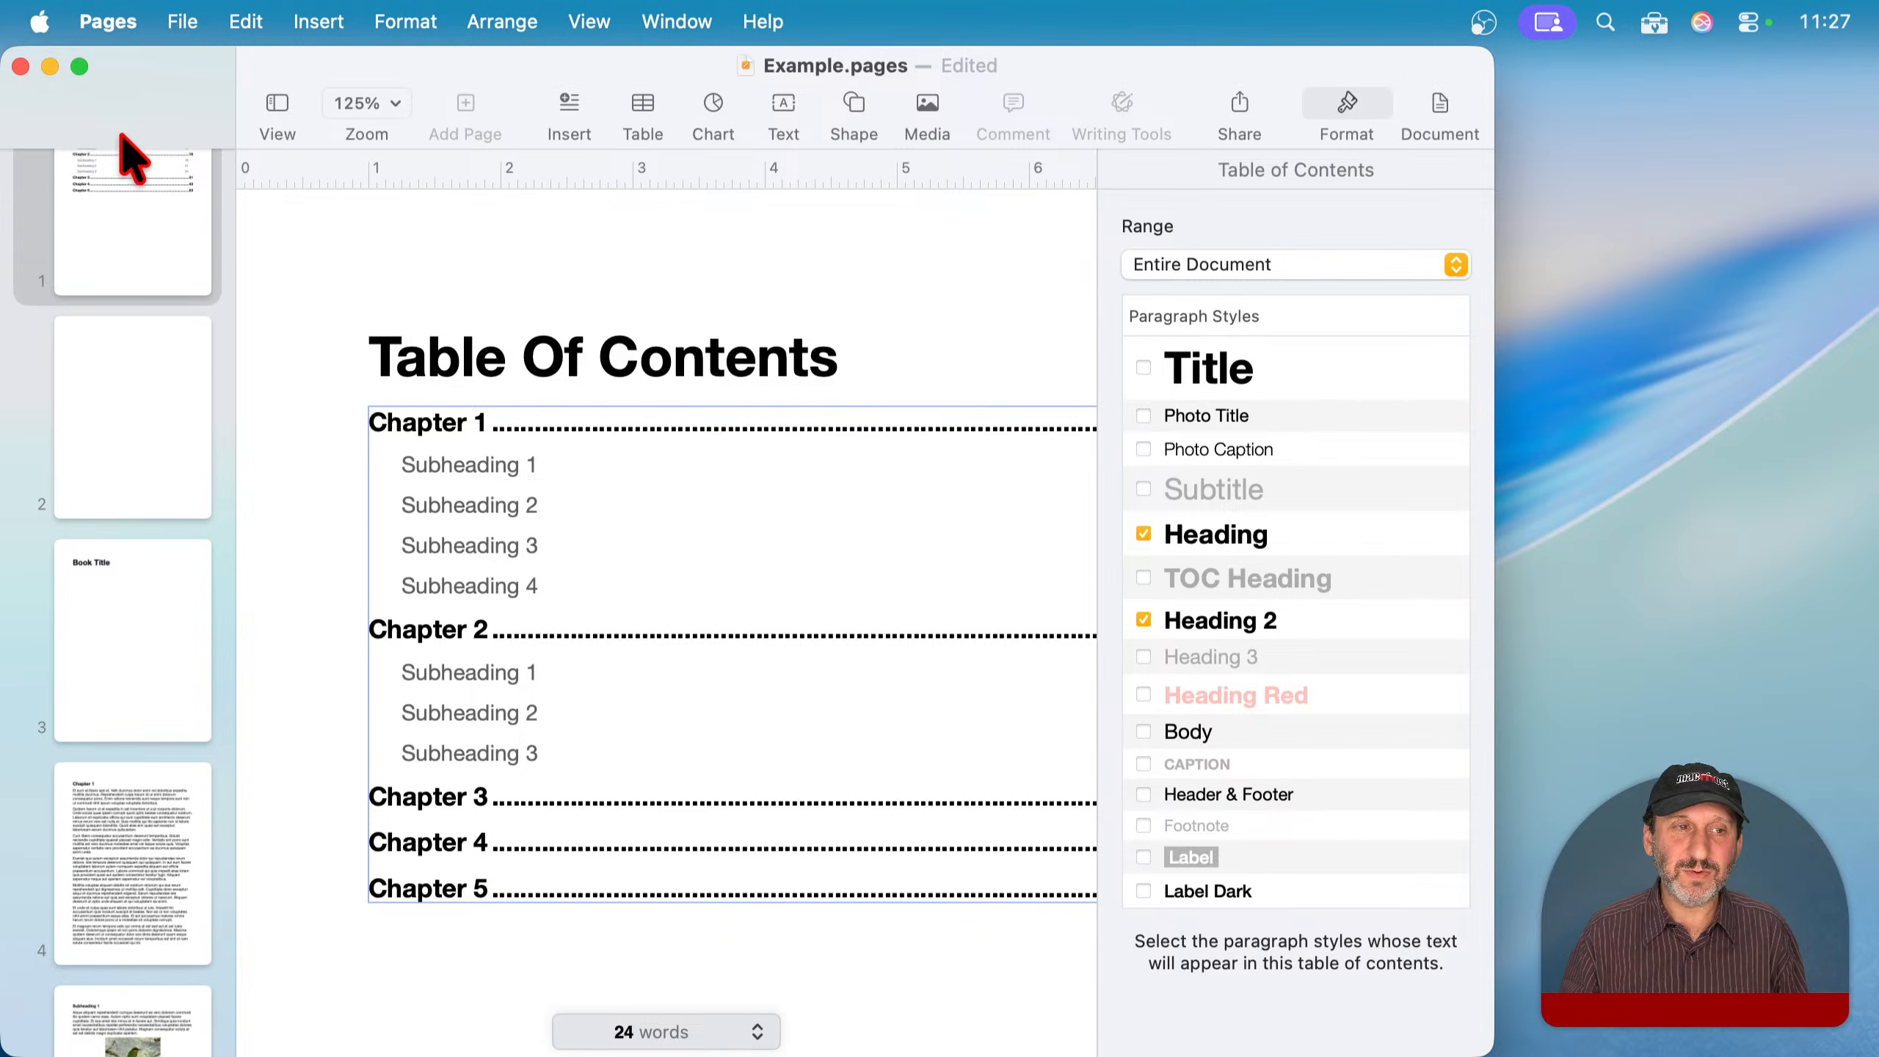
left_click(277, 111)
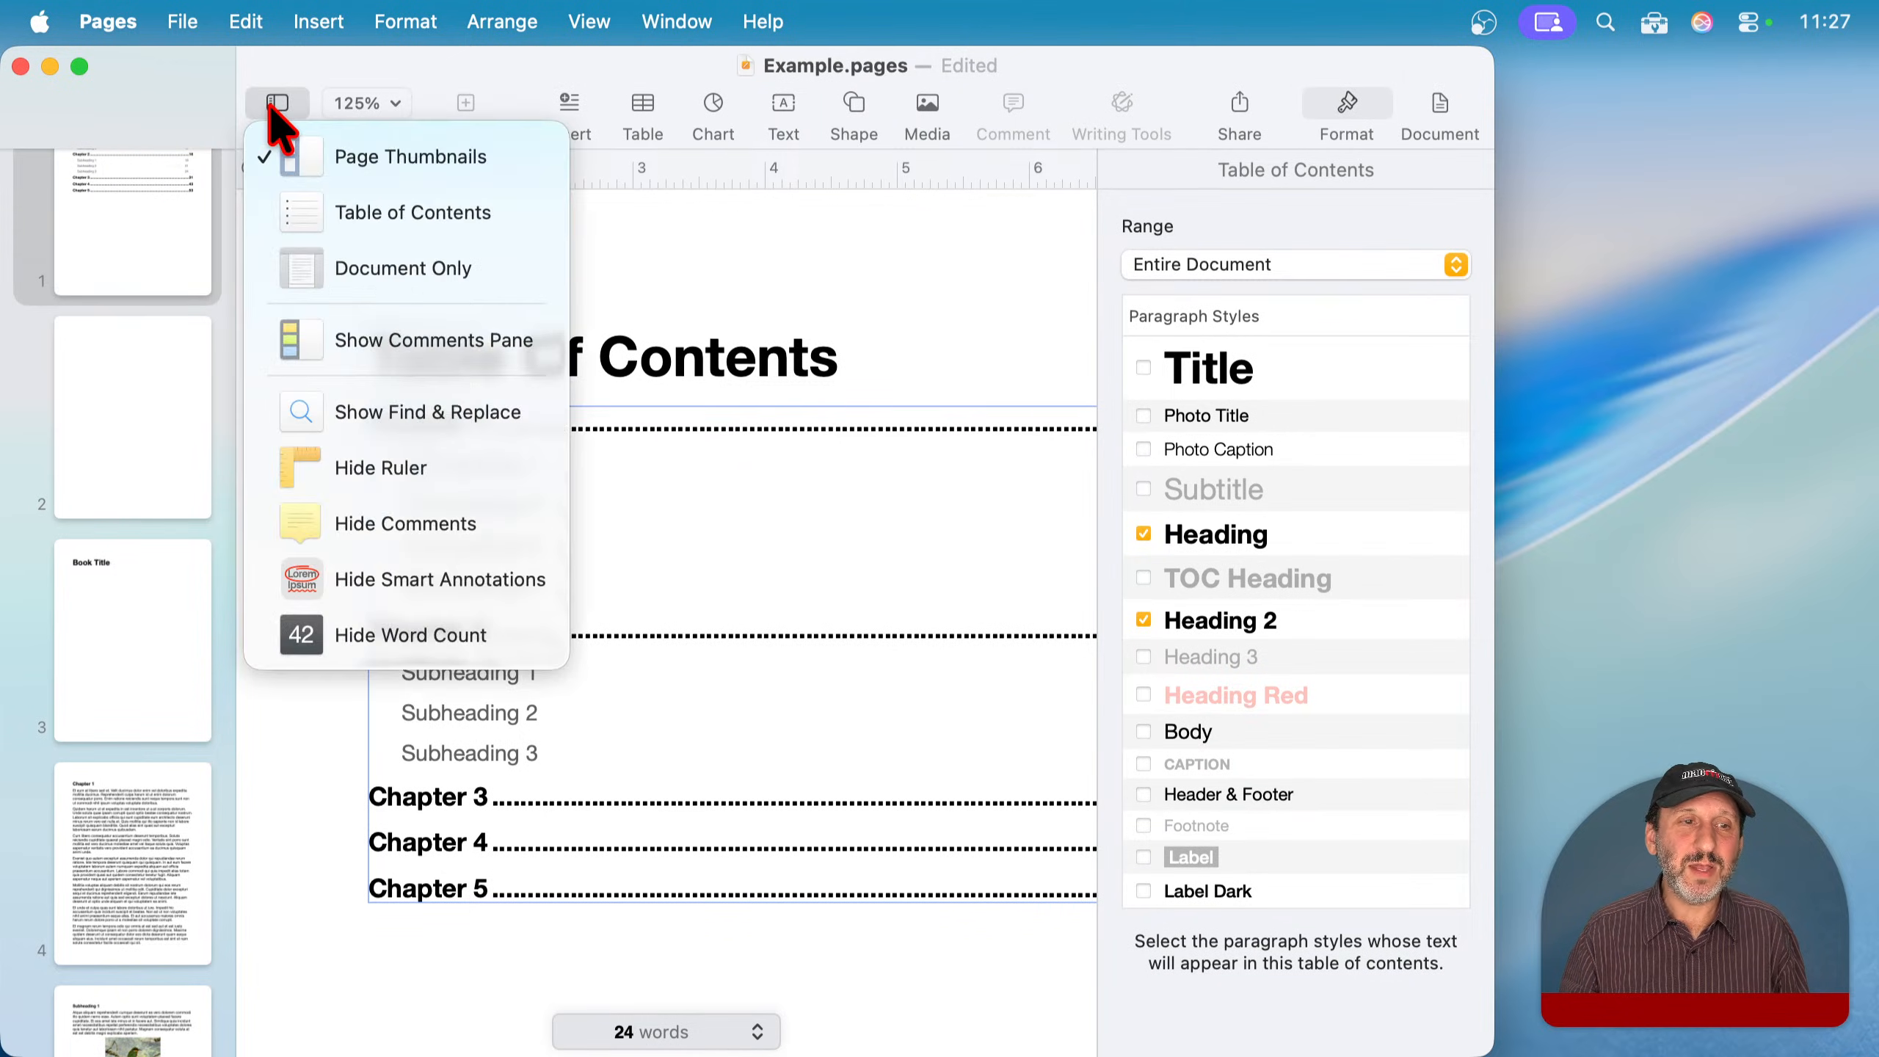
left_click(342, 215)
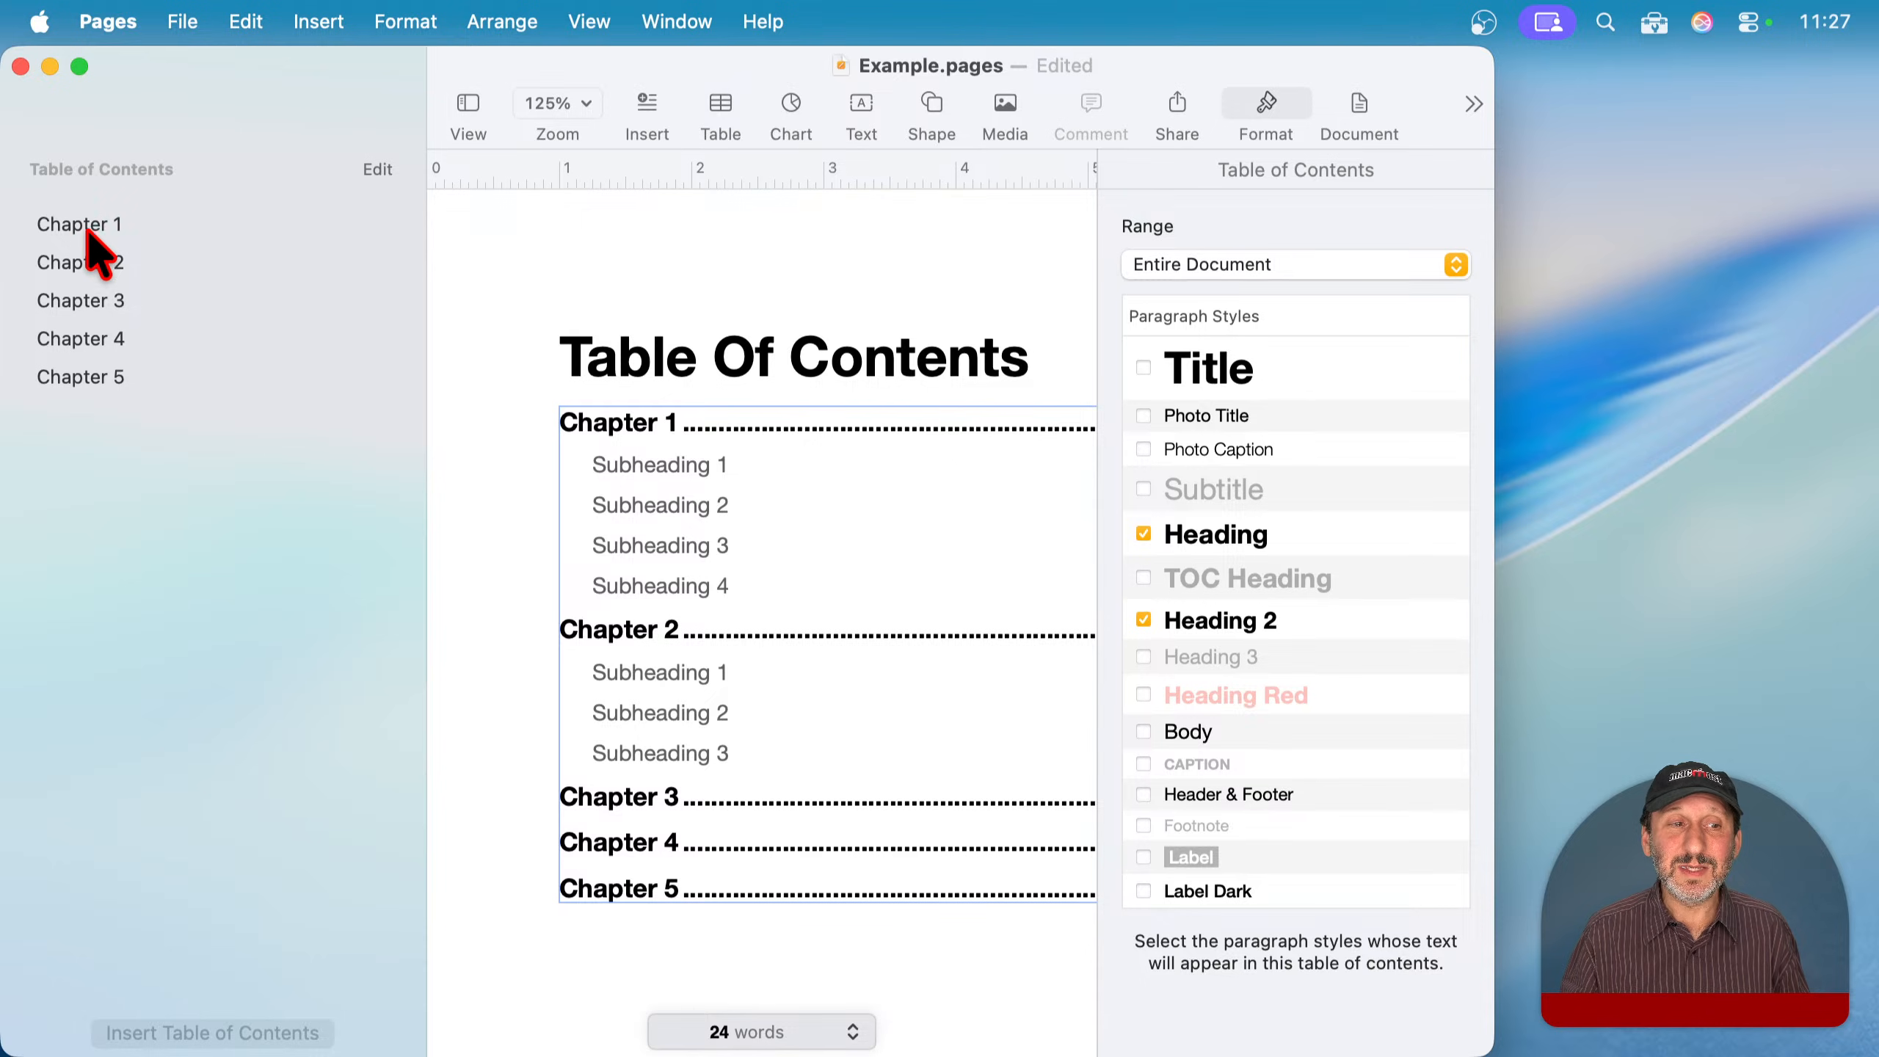
- Jump to Chapter 2, Chapter 3 and Chapter 4 using the table of contents sidebar
left_click(83, 262)
left_click(85, 300)
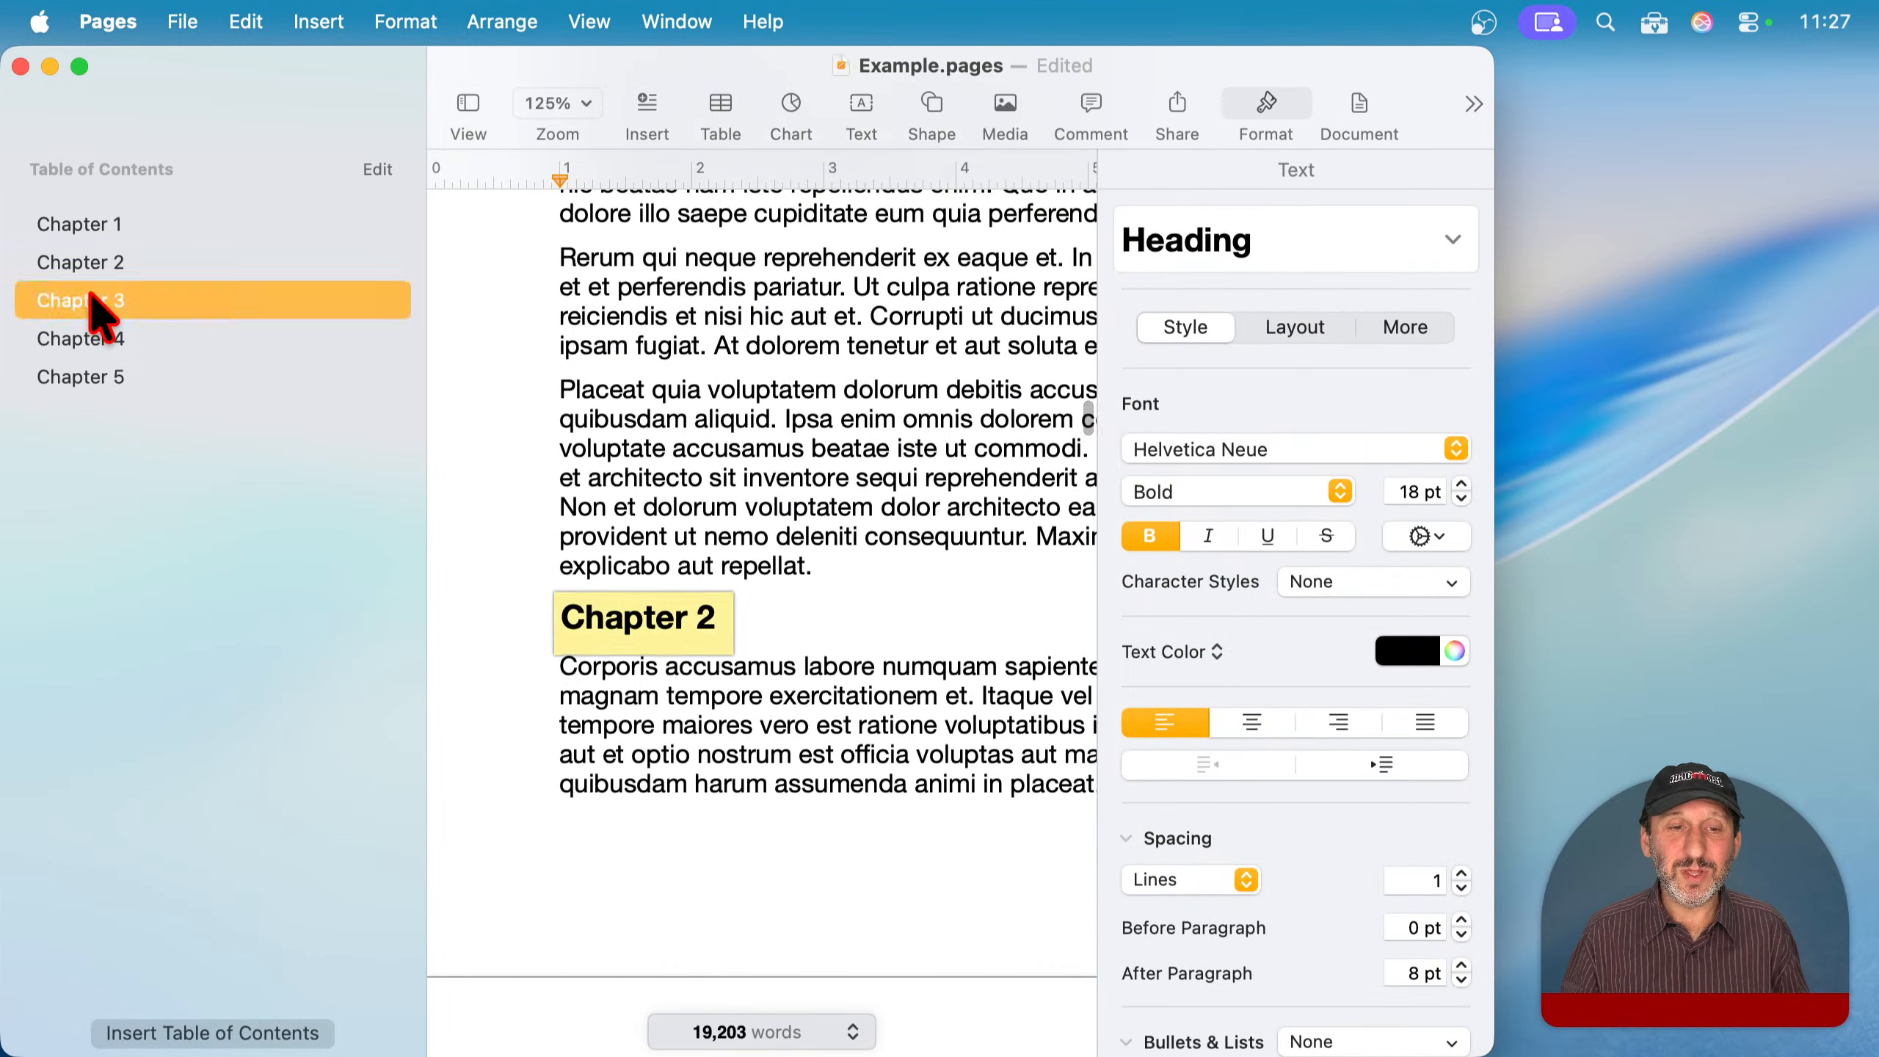
left_click(94, 338)
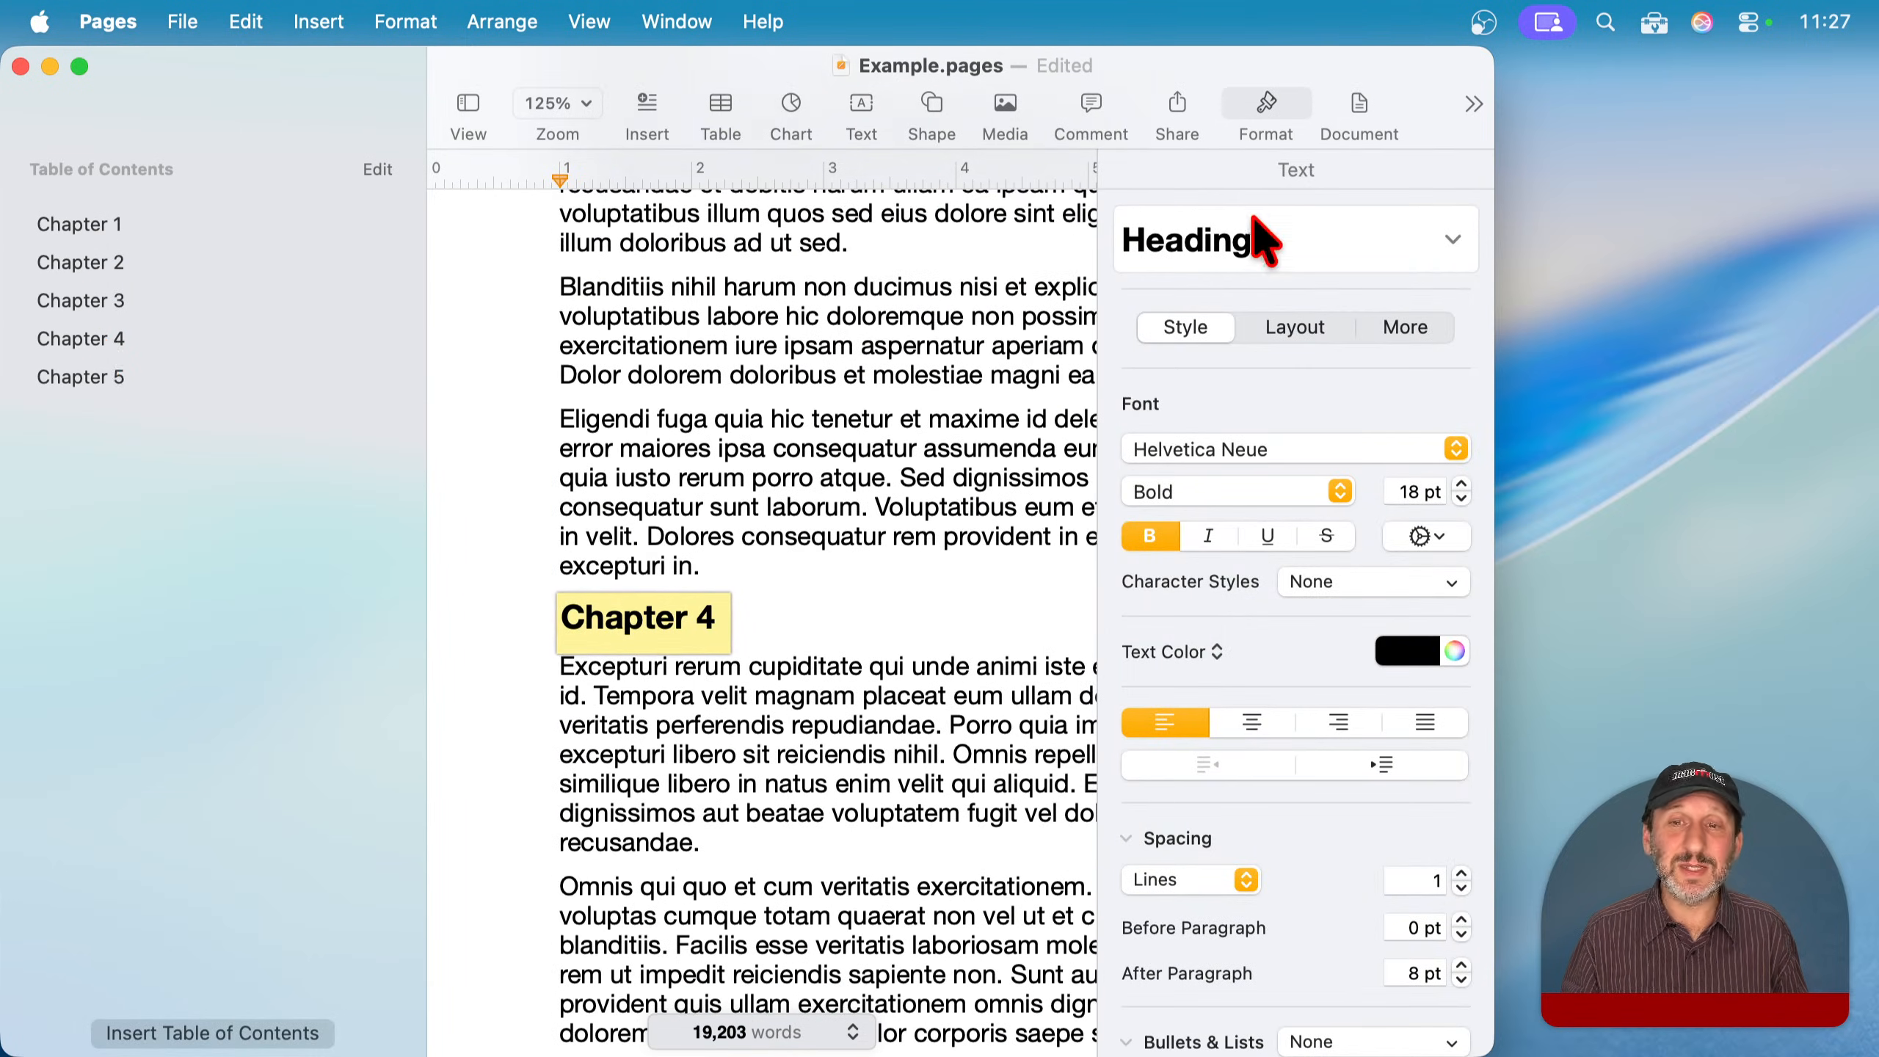
- Hide the formatting sidebar, and navigate to Chapter 3 and back to Chapter 4 from the table of contents sidebar
left_click(1270, 108)
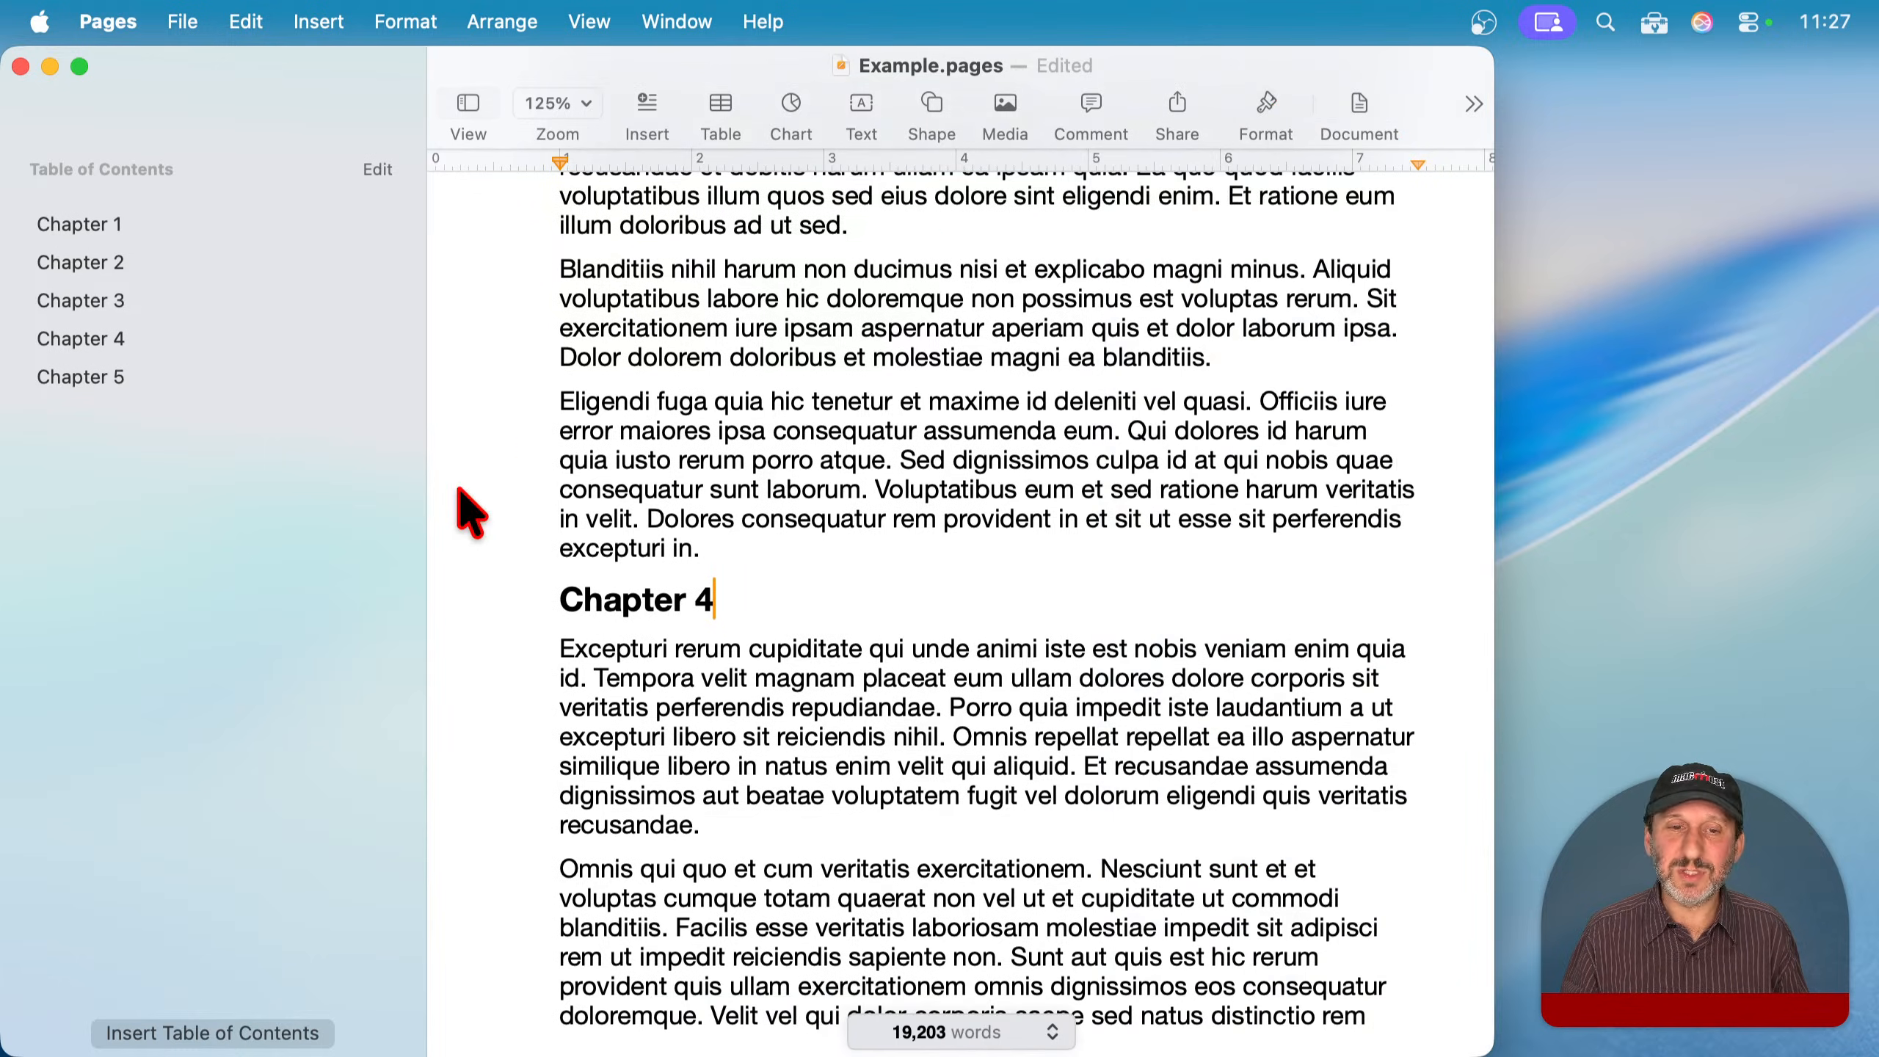
left_click(114, 303)
left_click(111, 337)
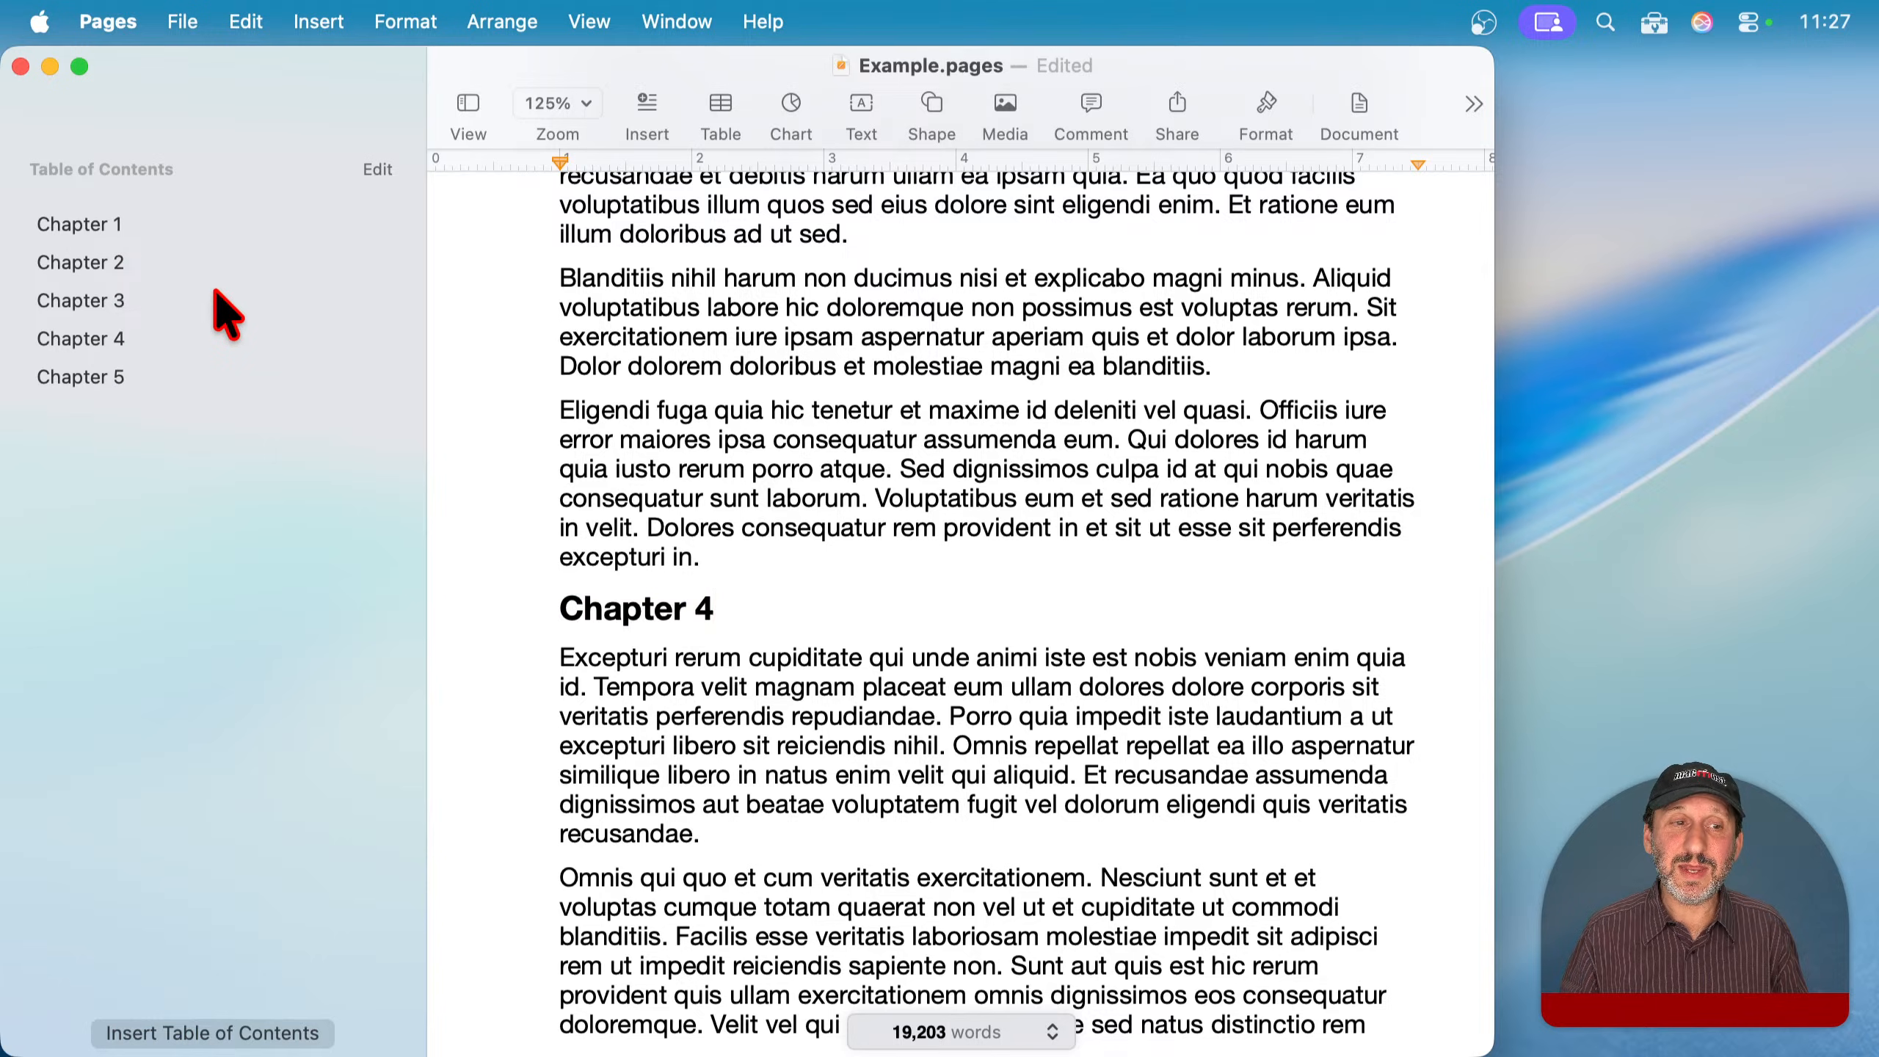
- Exclude the TOC Heading style from the sidebar's table of contents and include the Heading 2 style
left_click(377, 170)
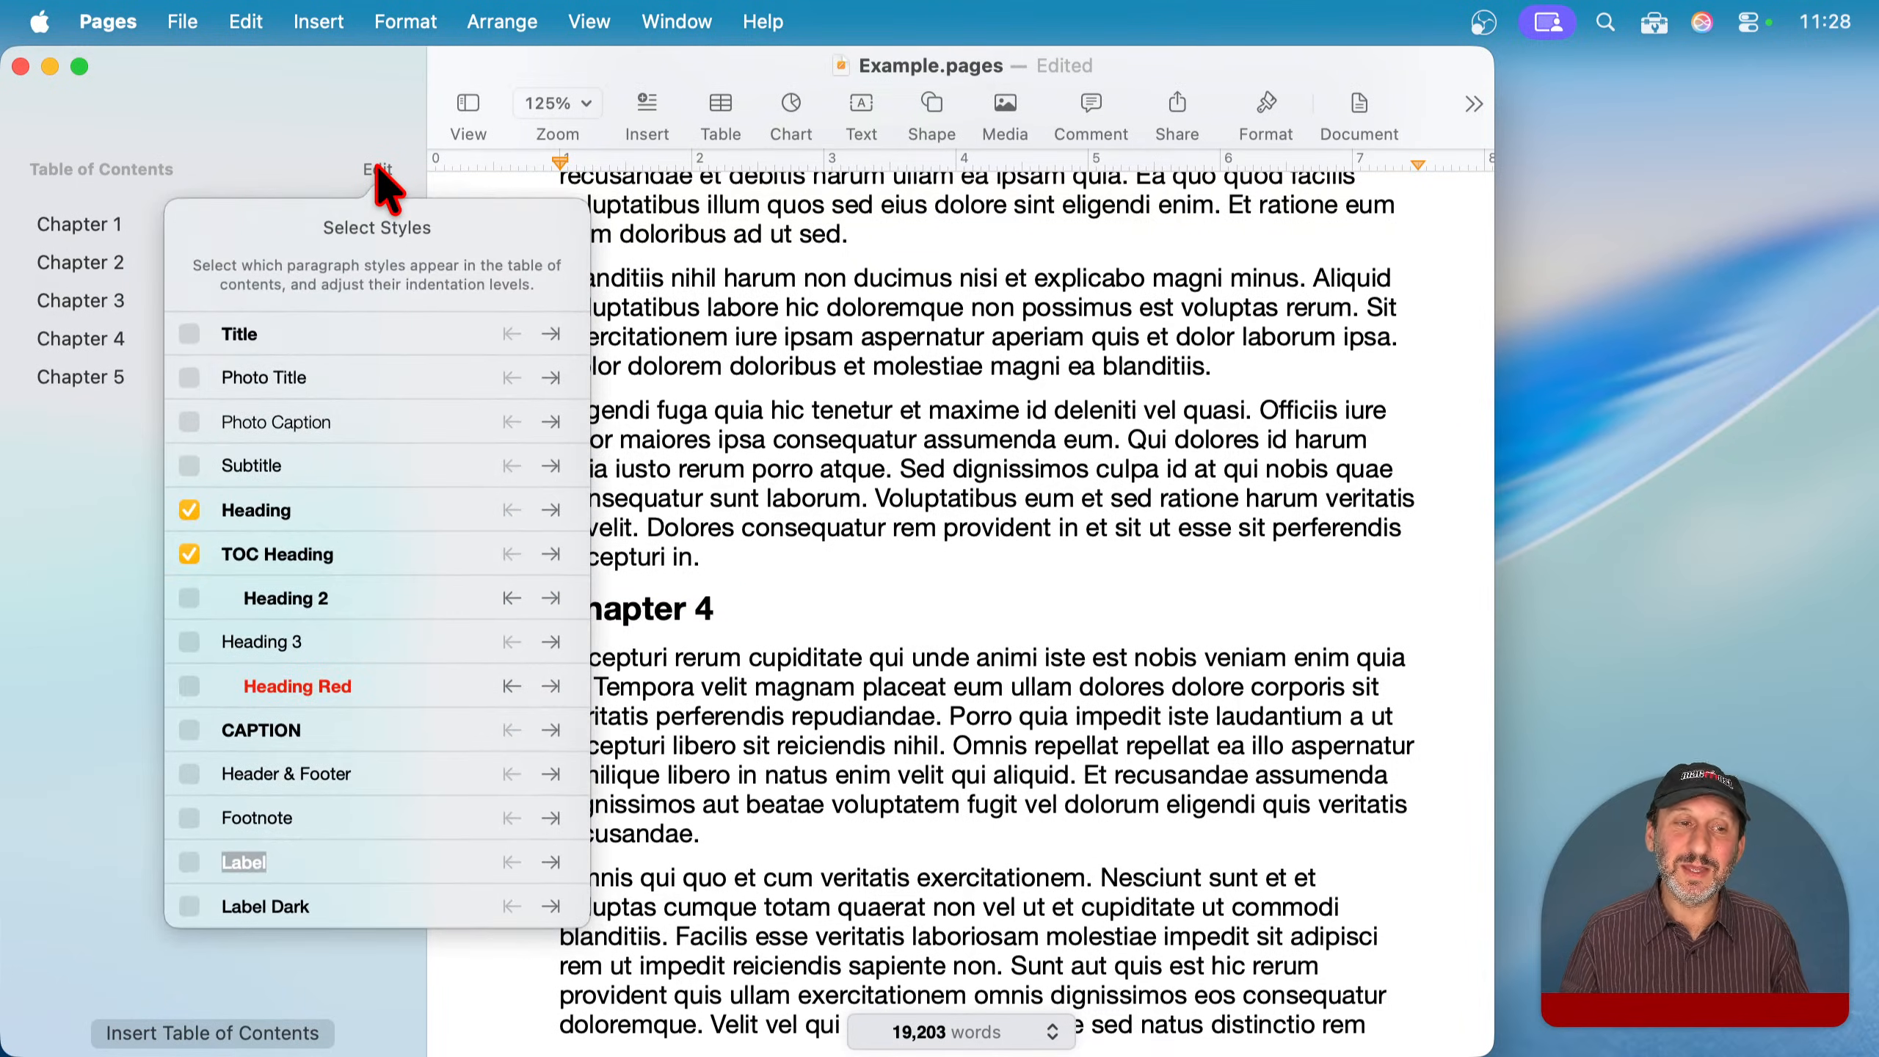
left_click(189, 554)
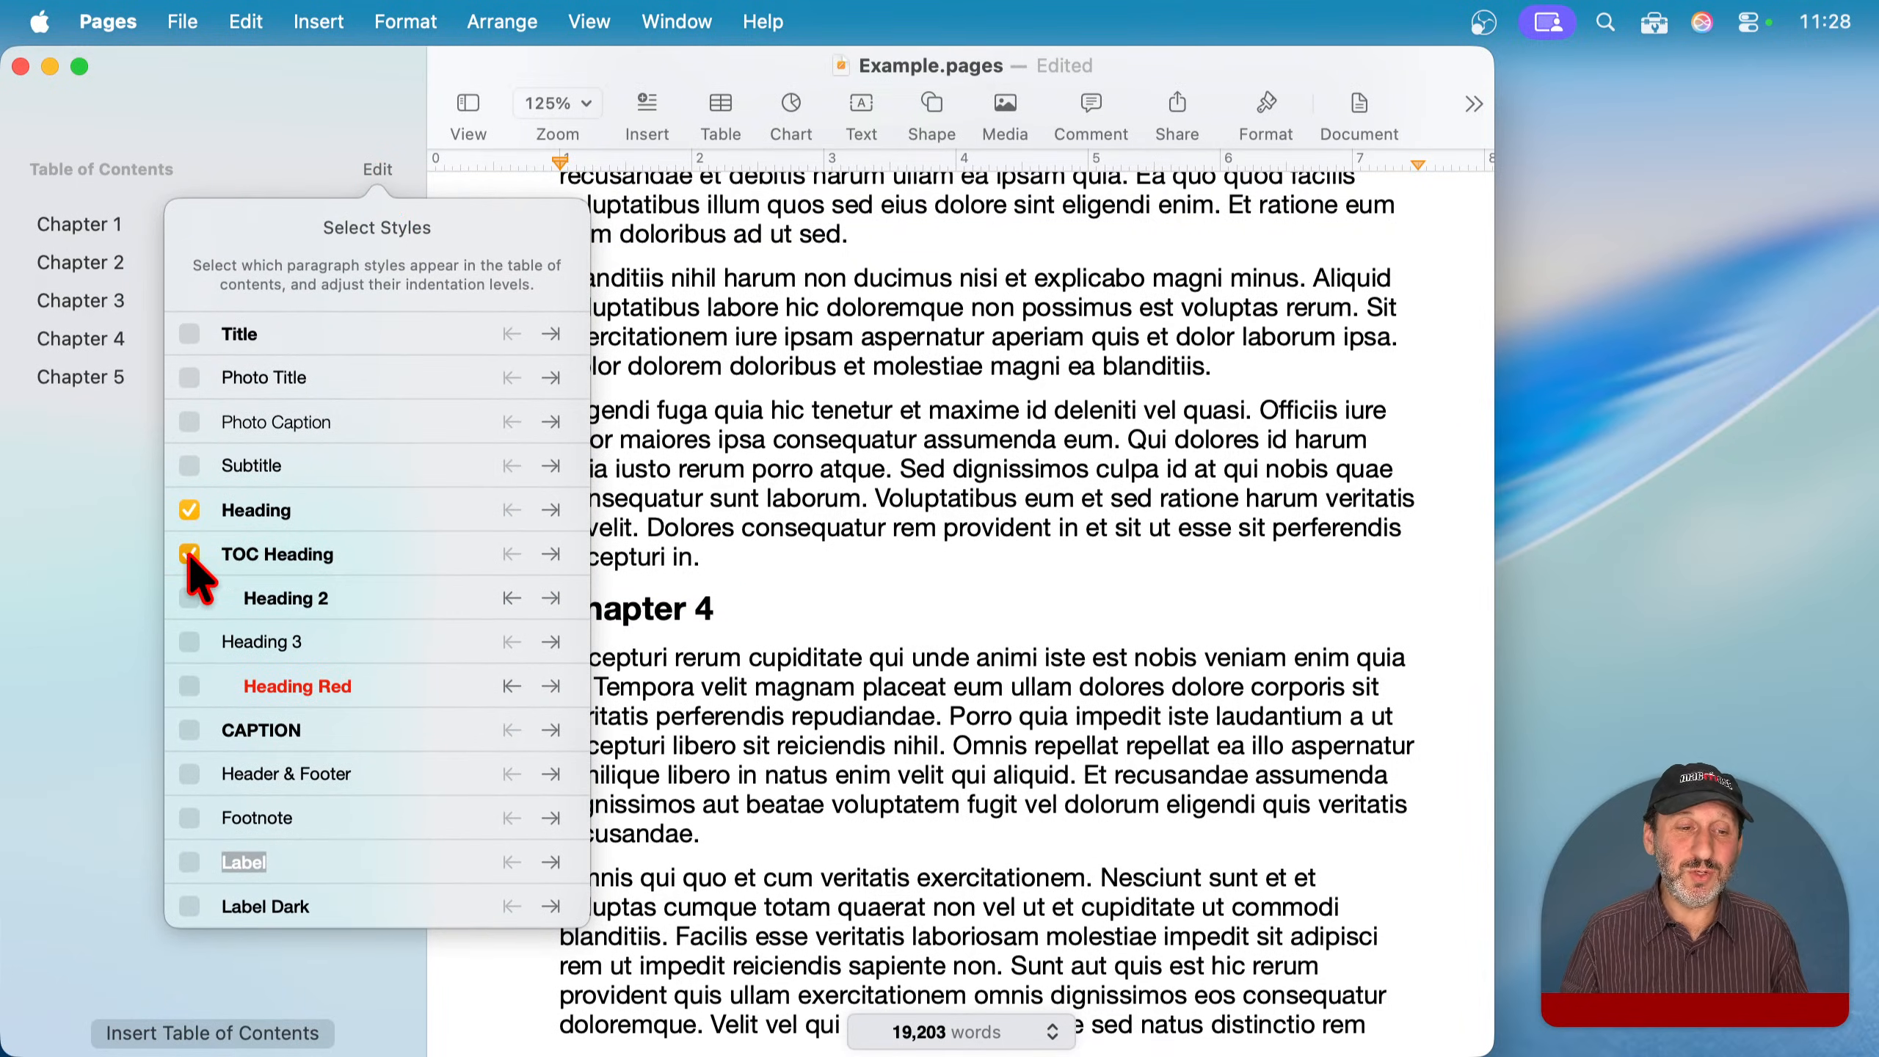
left_click(190, 598)
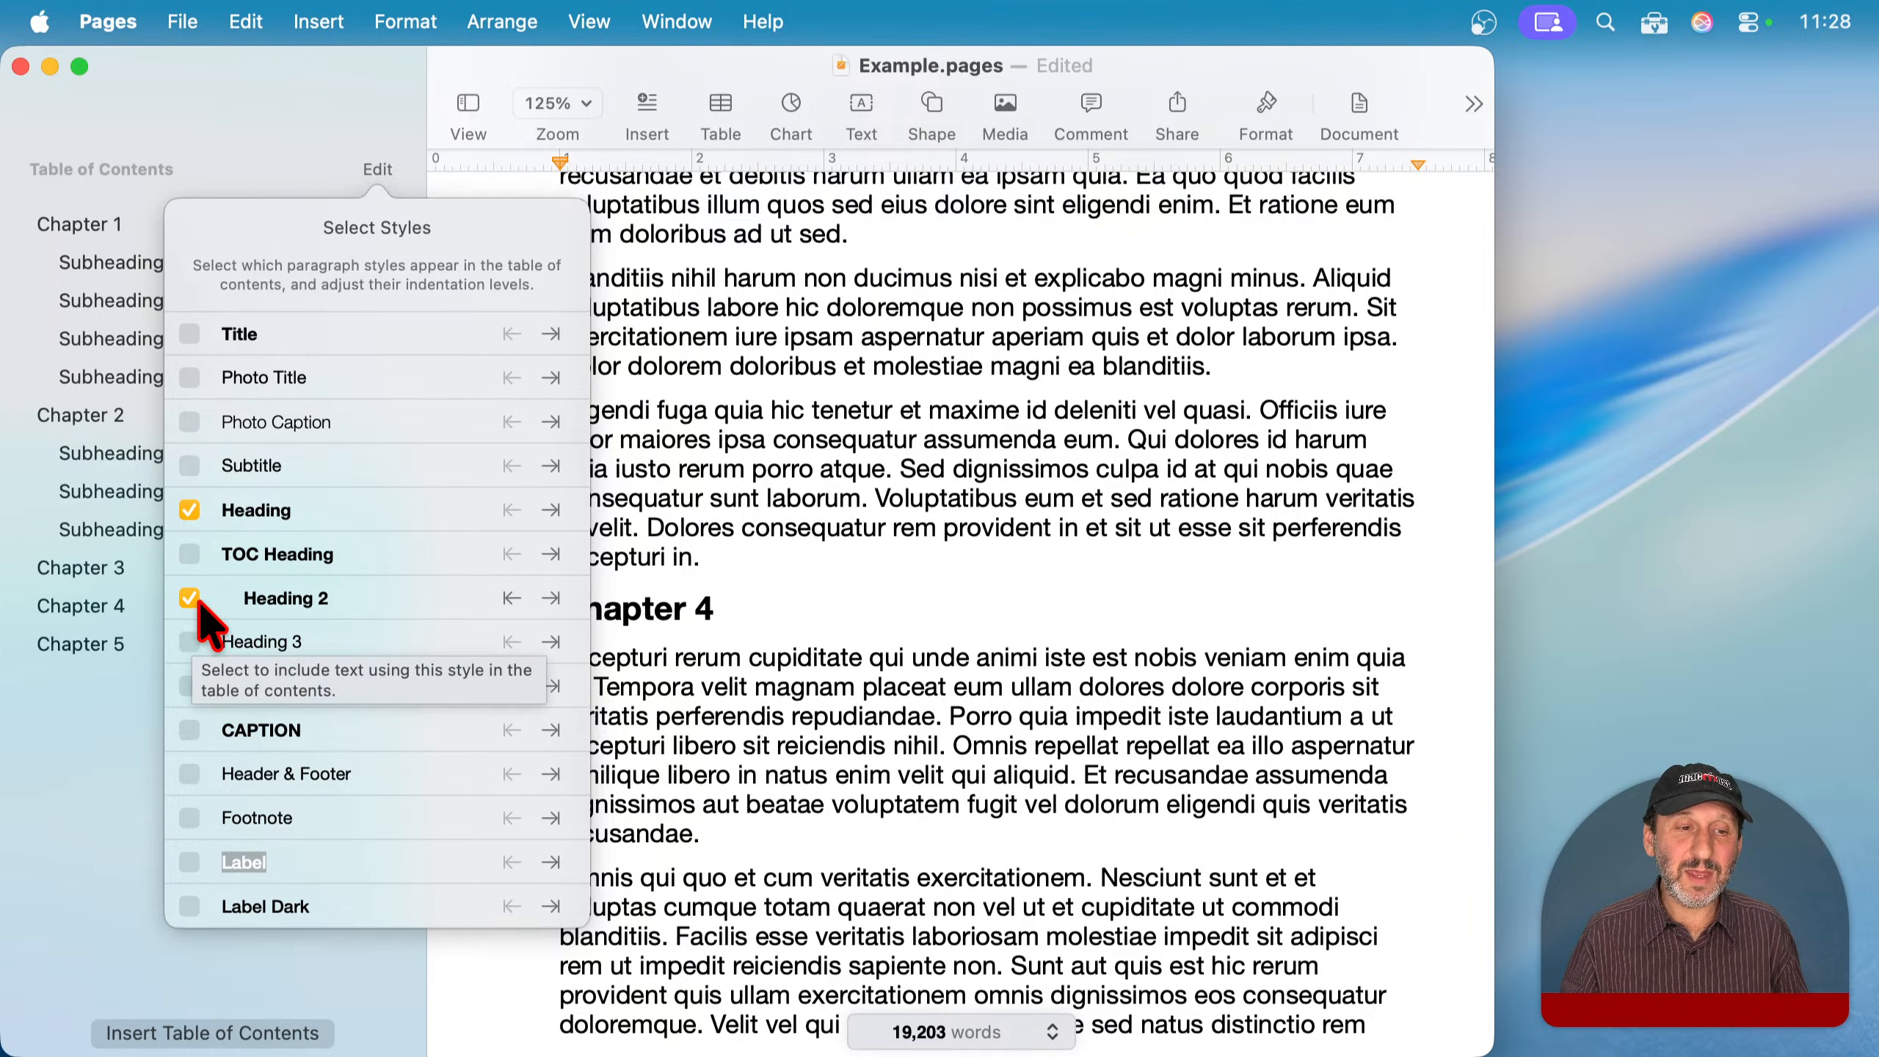
- Include the Photo Title style in the sidebar's table of contents and indent it by two levels
left_click(189, 377)
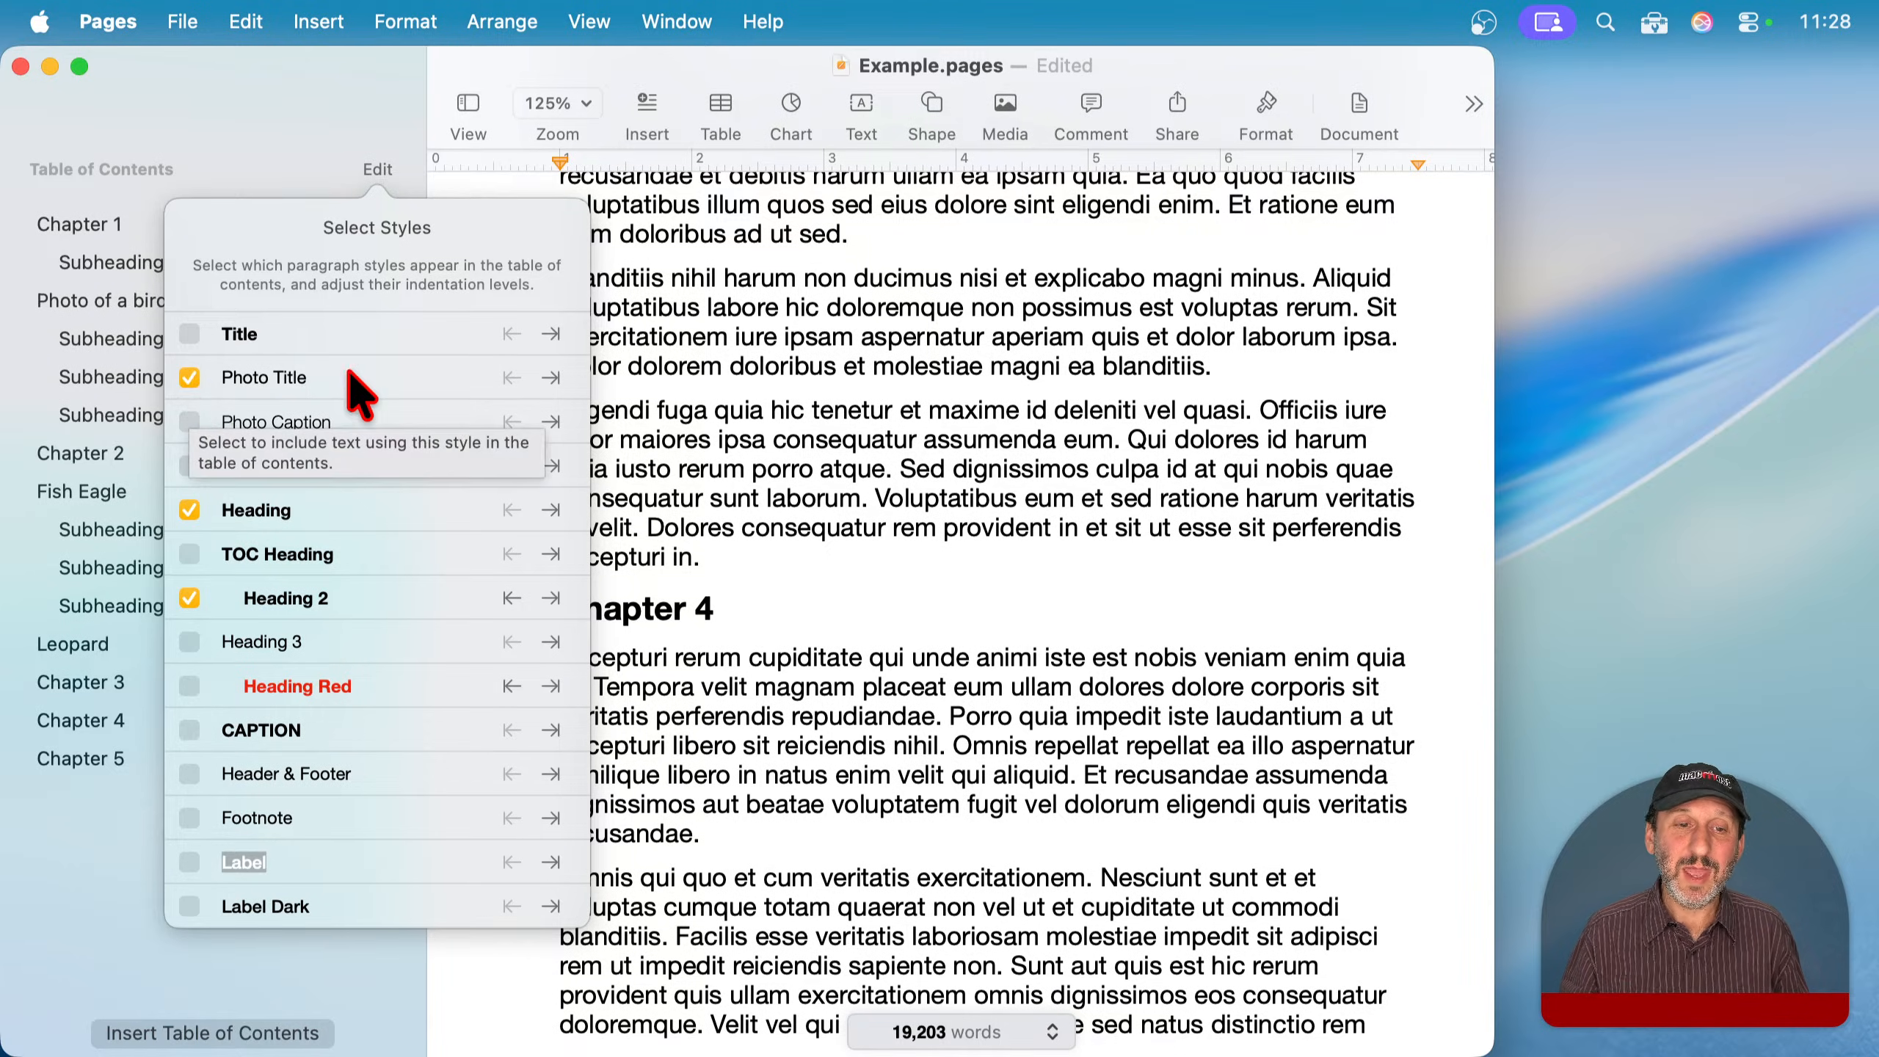
left_click(552, 378)
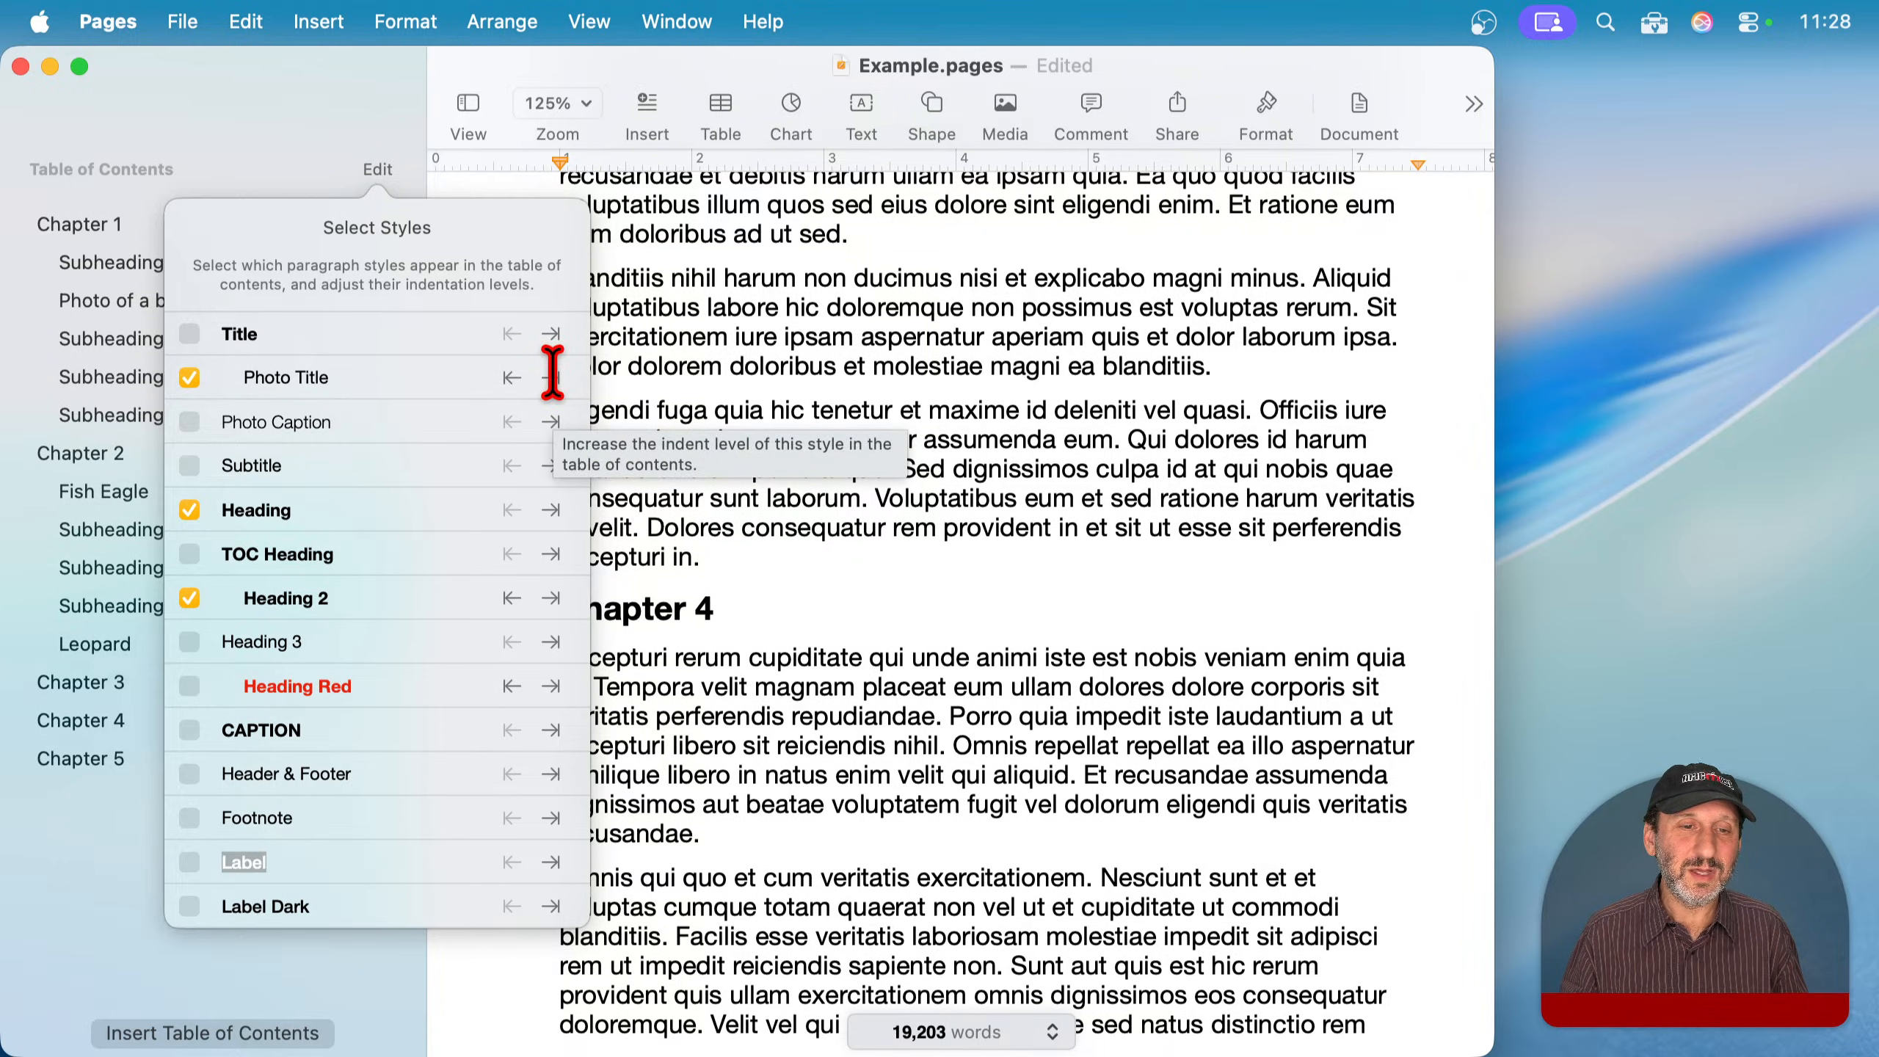
left_click(551, 377)
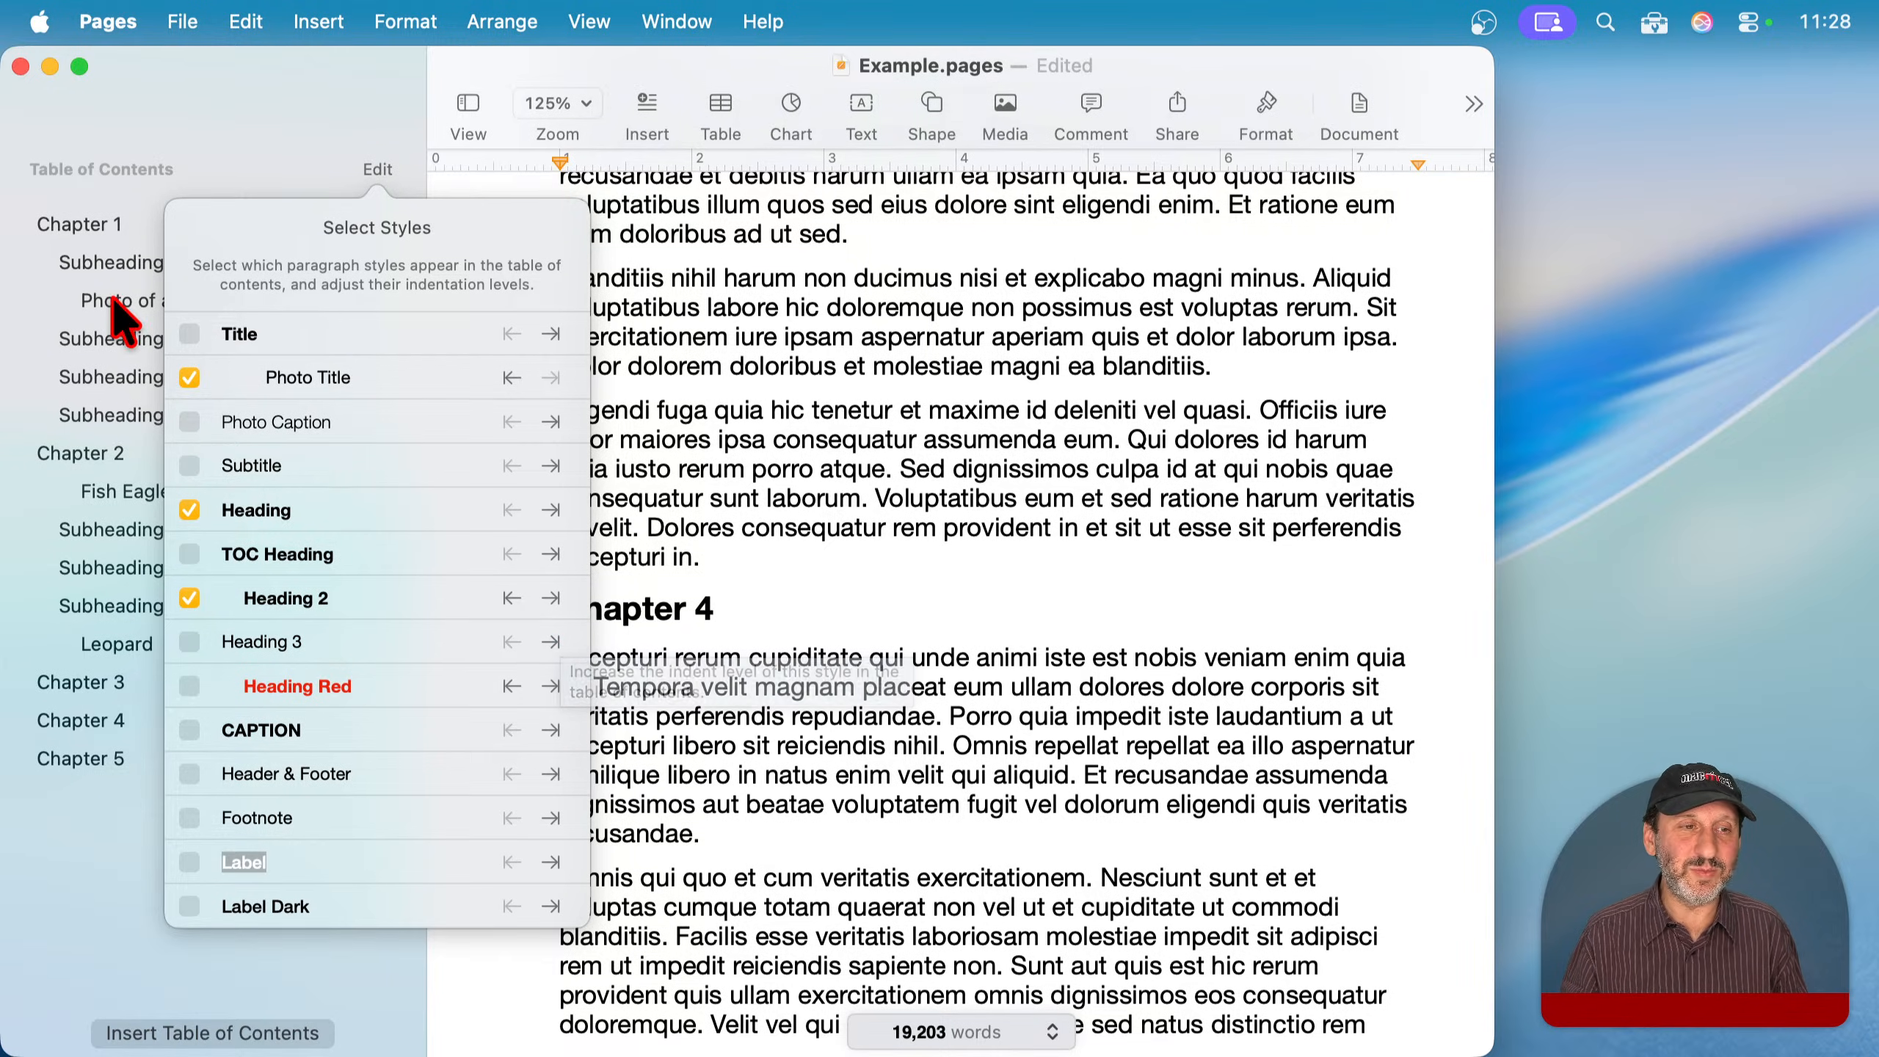
left_click(104, 275)
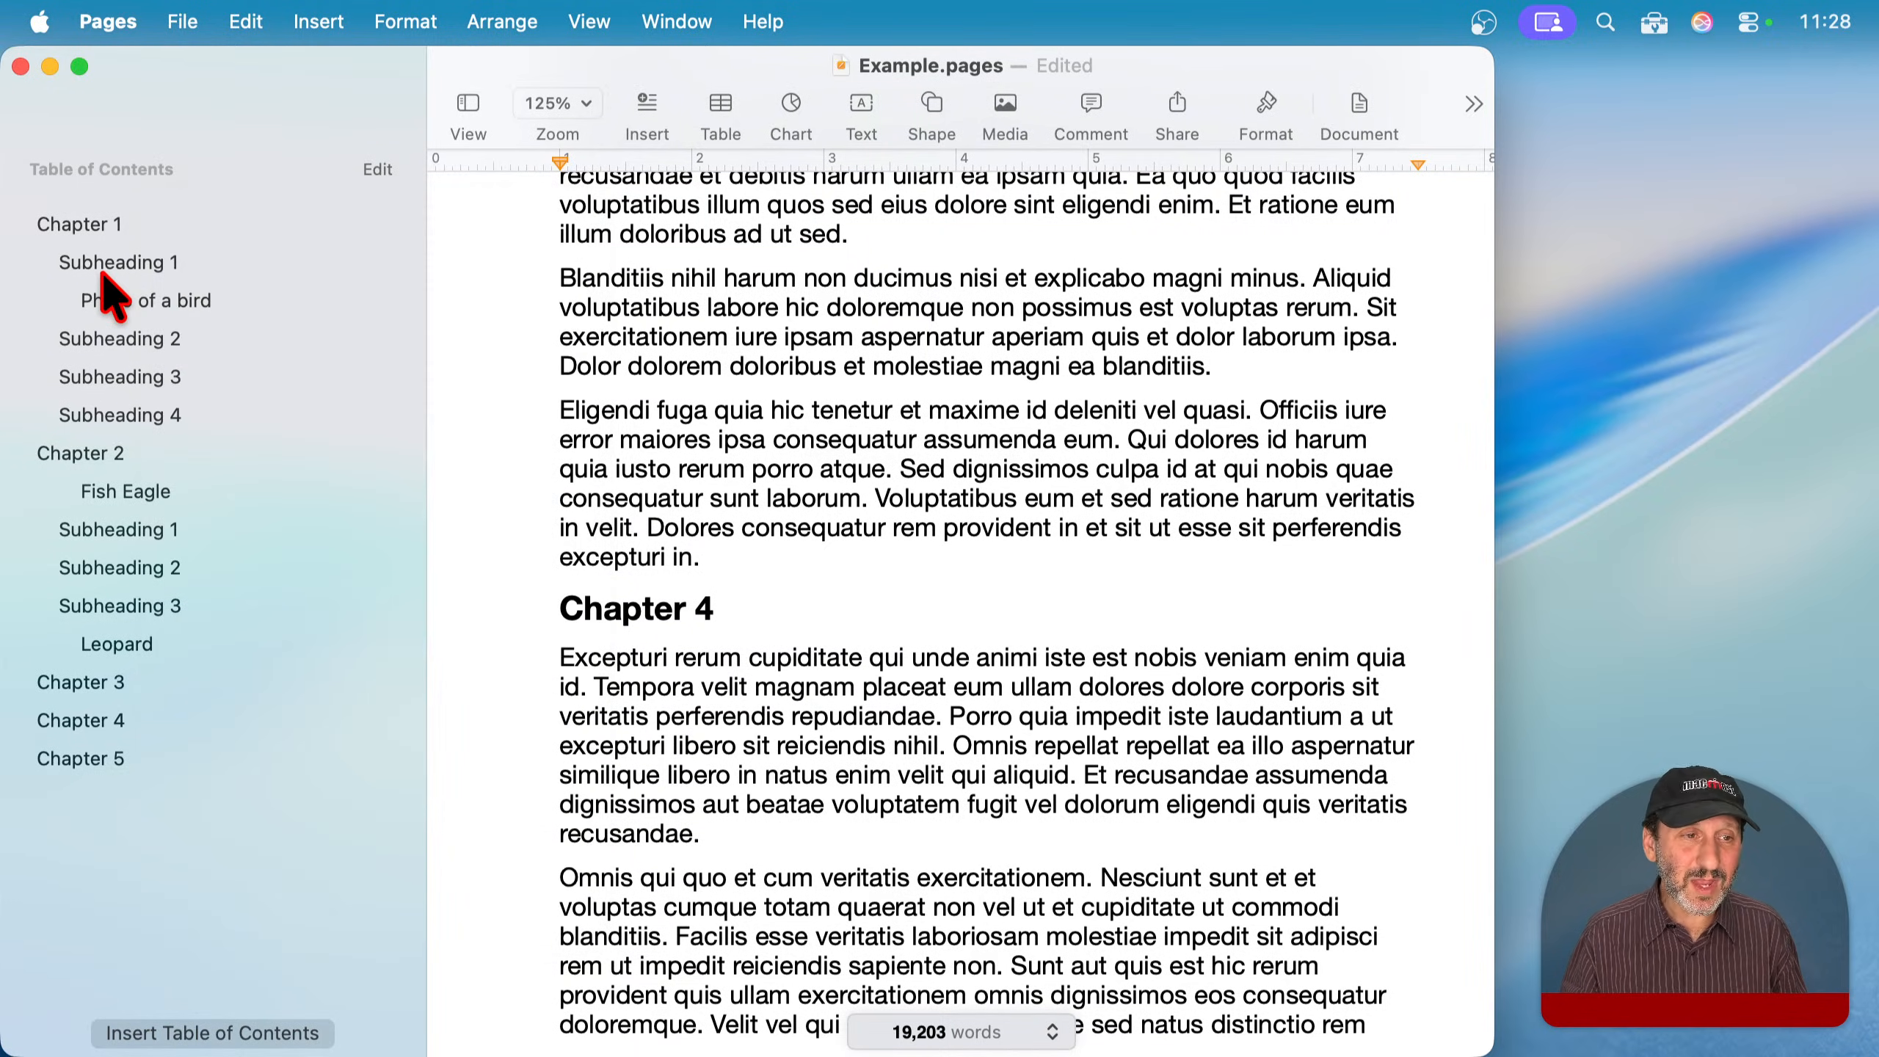
- Jump to Subheadings 1 and 3 of Chapter 1, and Subheadings 1, 2 and 3 of Chapter 2 from the table of contents sidebar
left_click(100, 266)
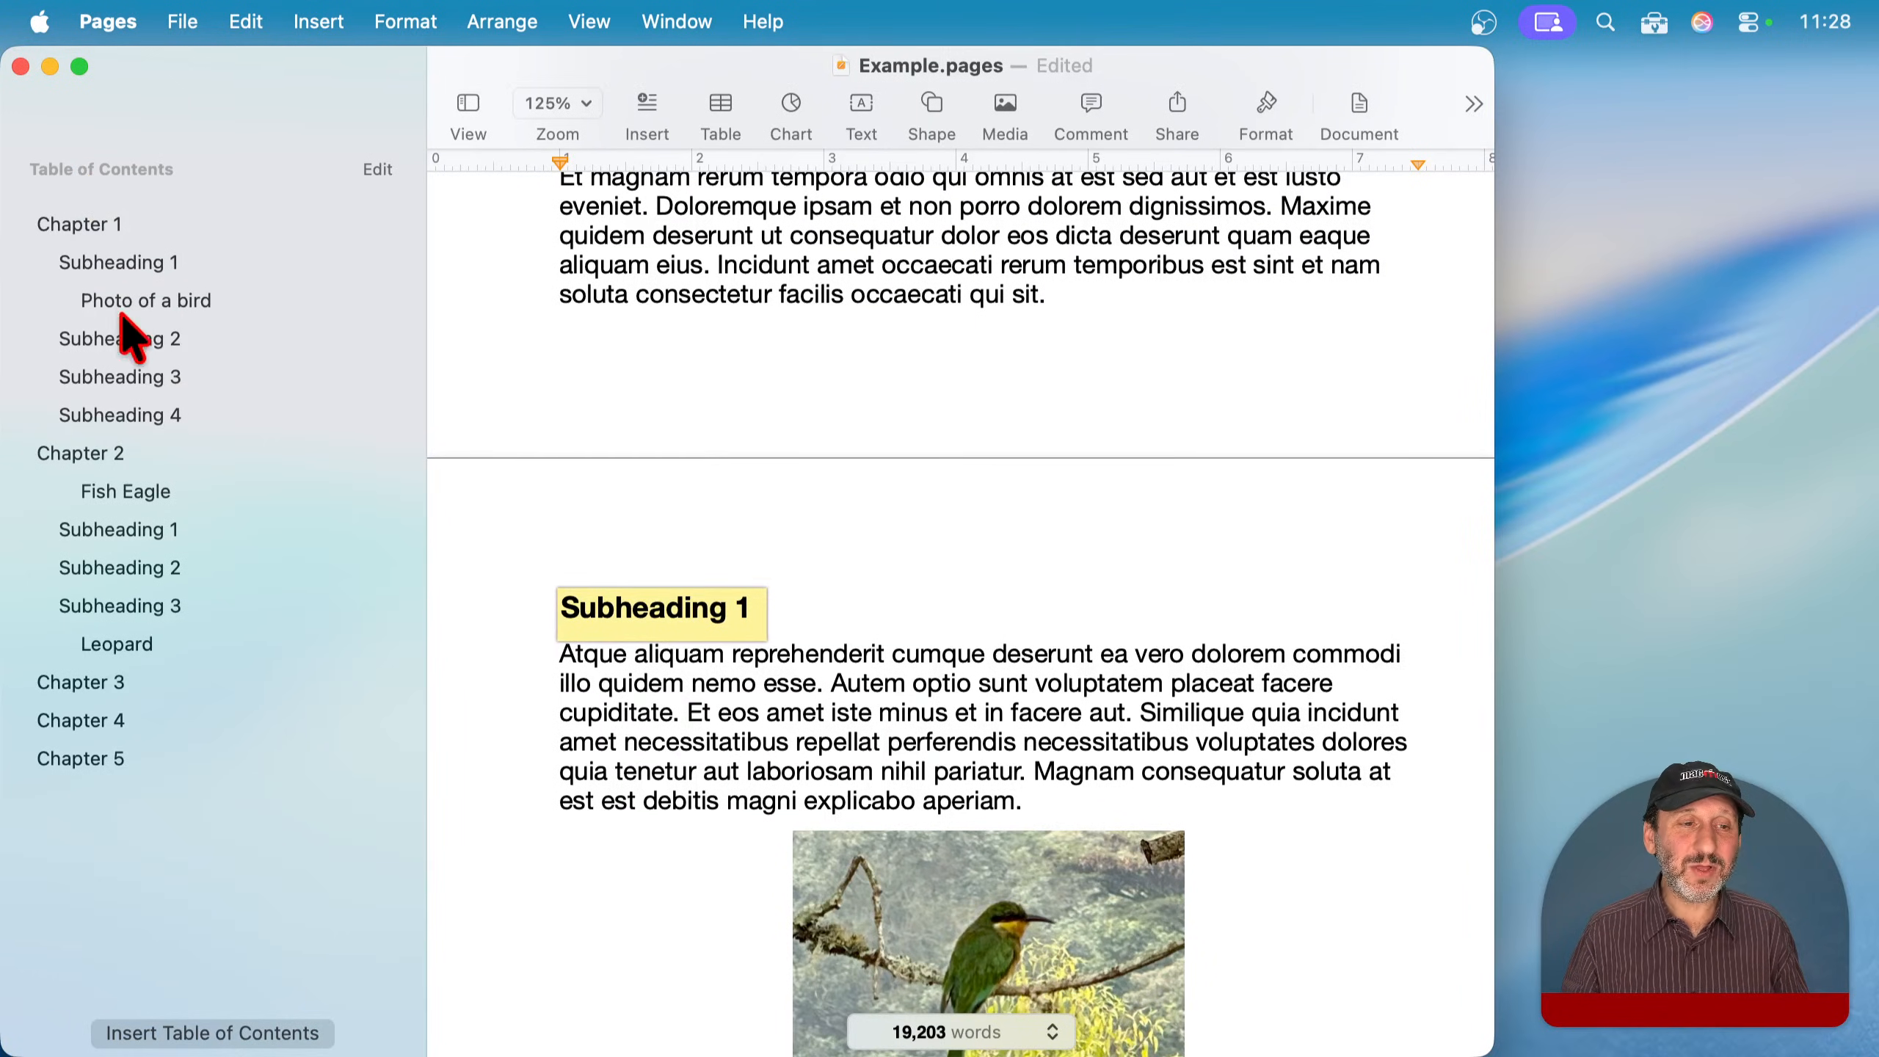
left_click(122, 379)
left_click(137, 527)
left_click(140, 565)
left_click(144, 605)
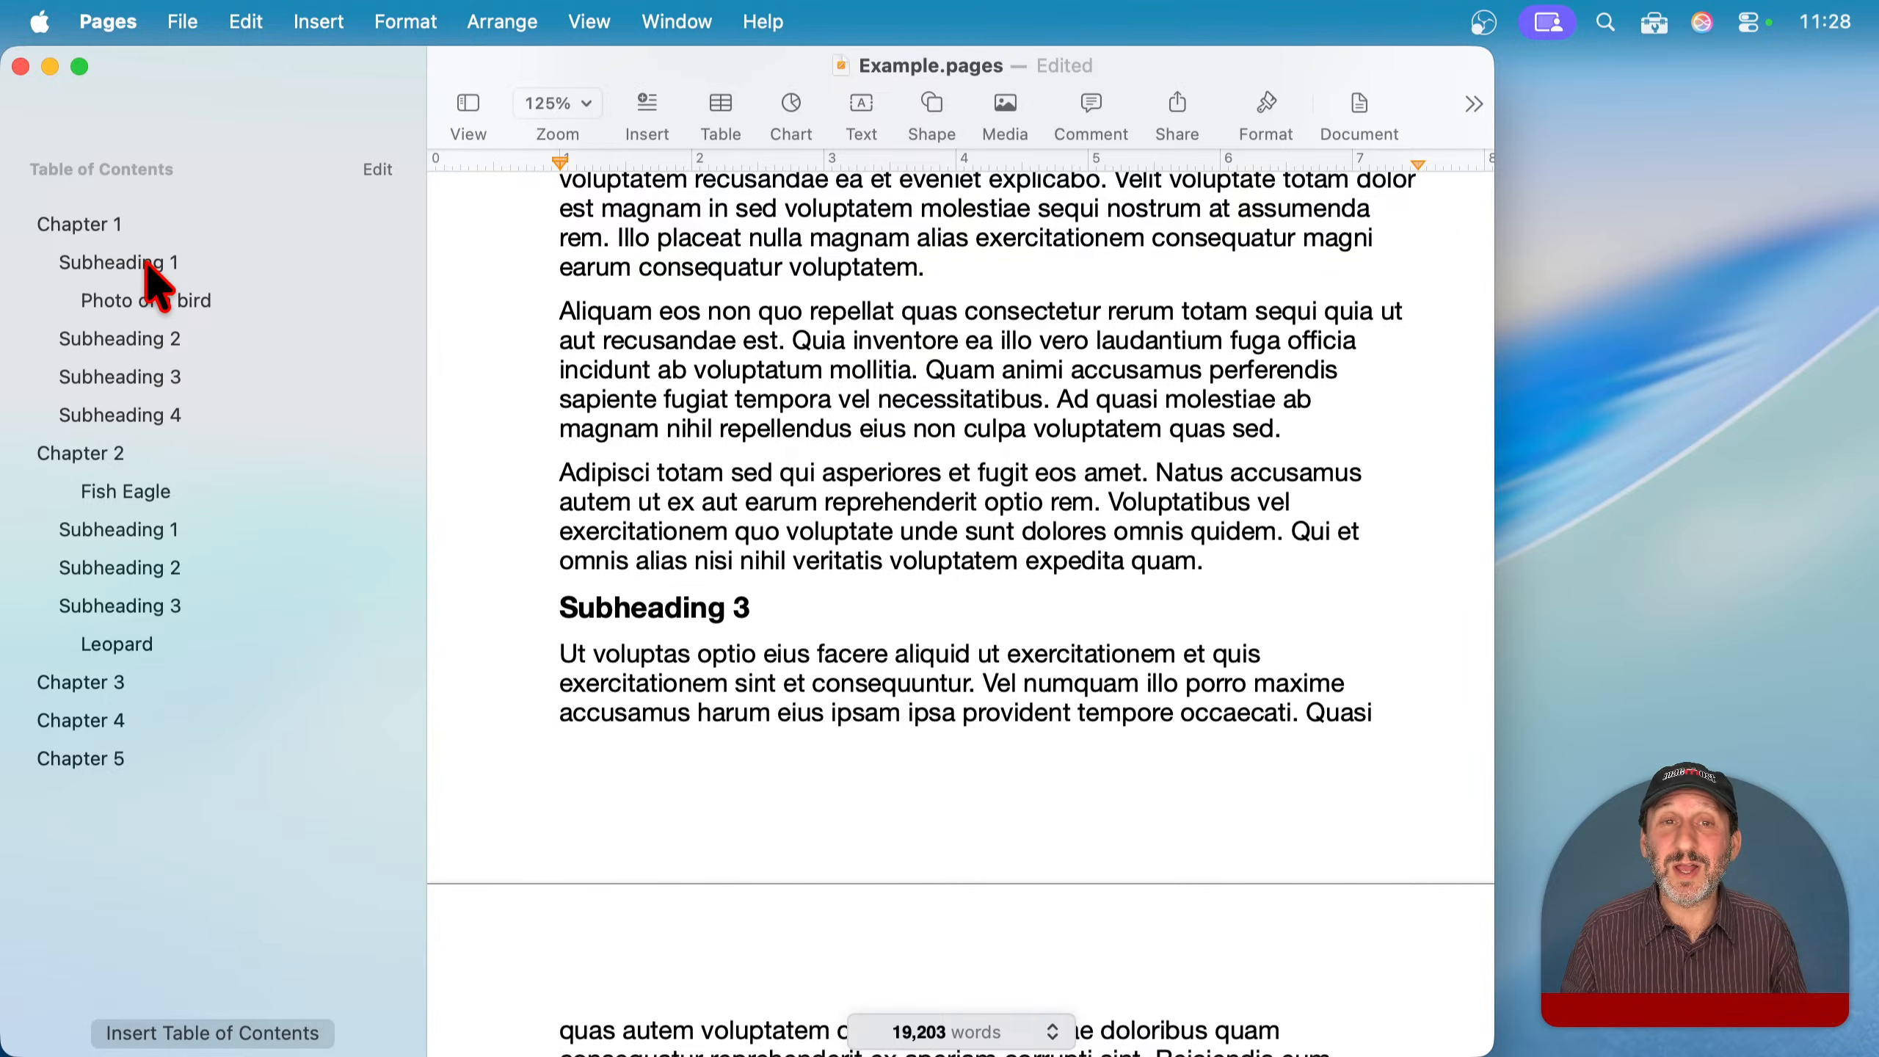
- Narrow the table of contents sidebar, and use it to navigate to Subheadings 4, 3 and 2 of Chapter 1
left_click(414, 268)
left_click_drag(432, 270, 259, 271)
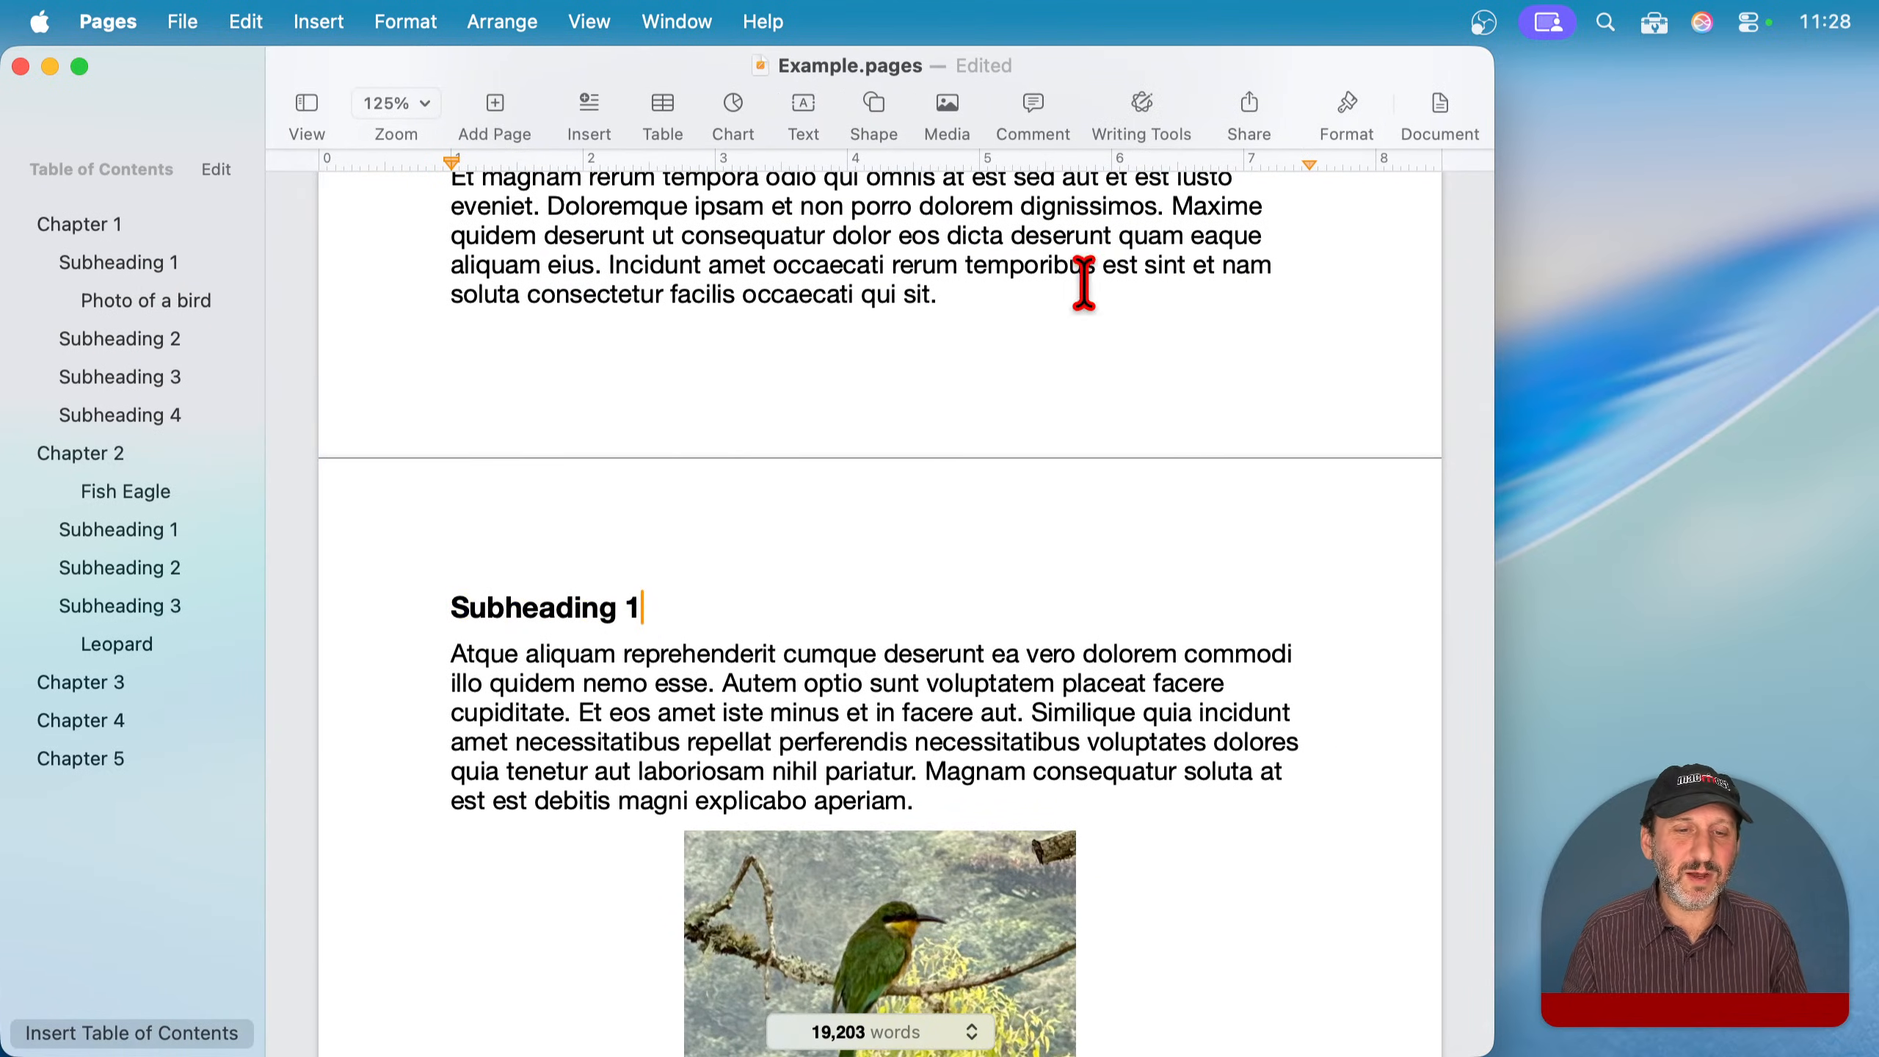
left_click(81, 413)
left_click(99, 377)
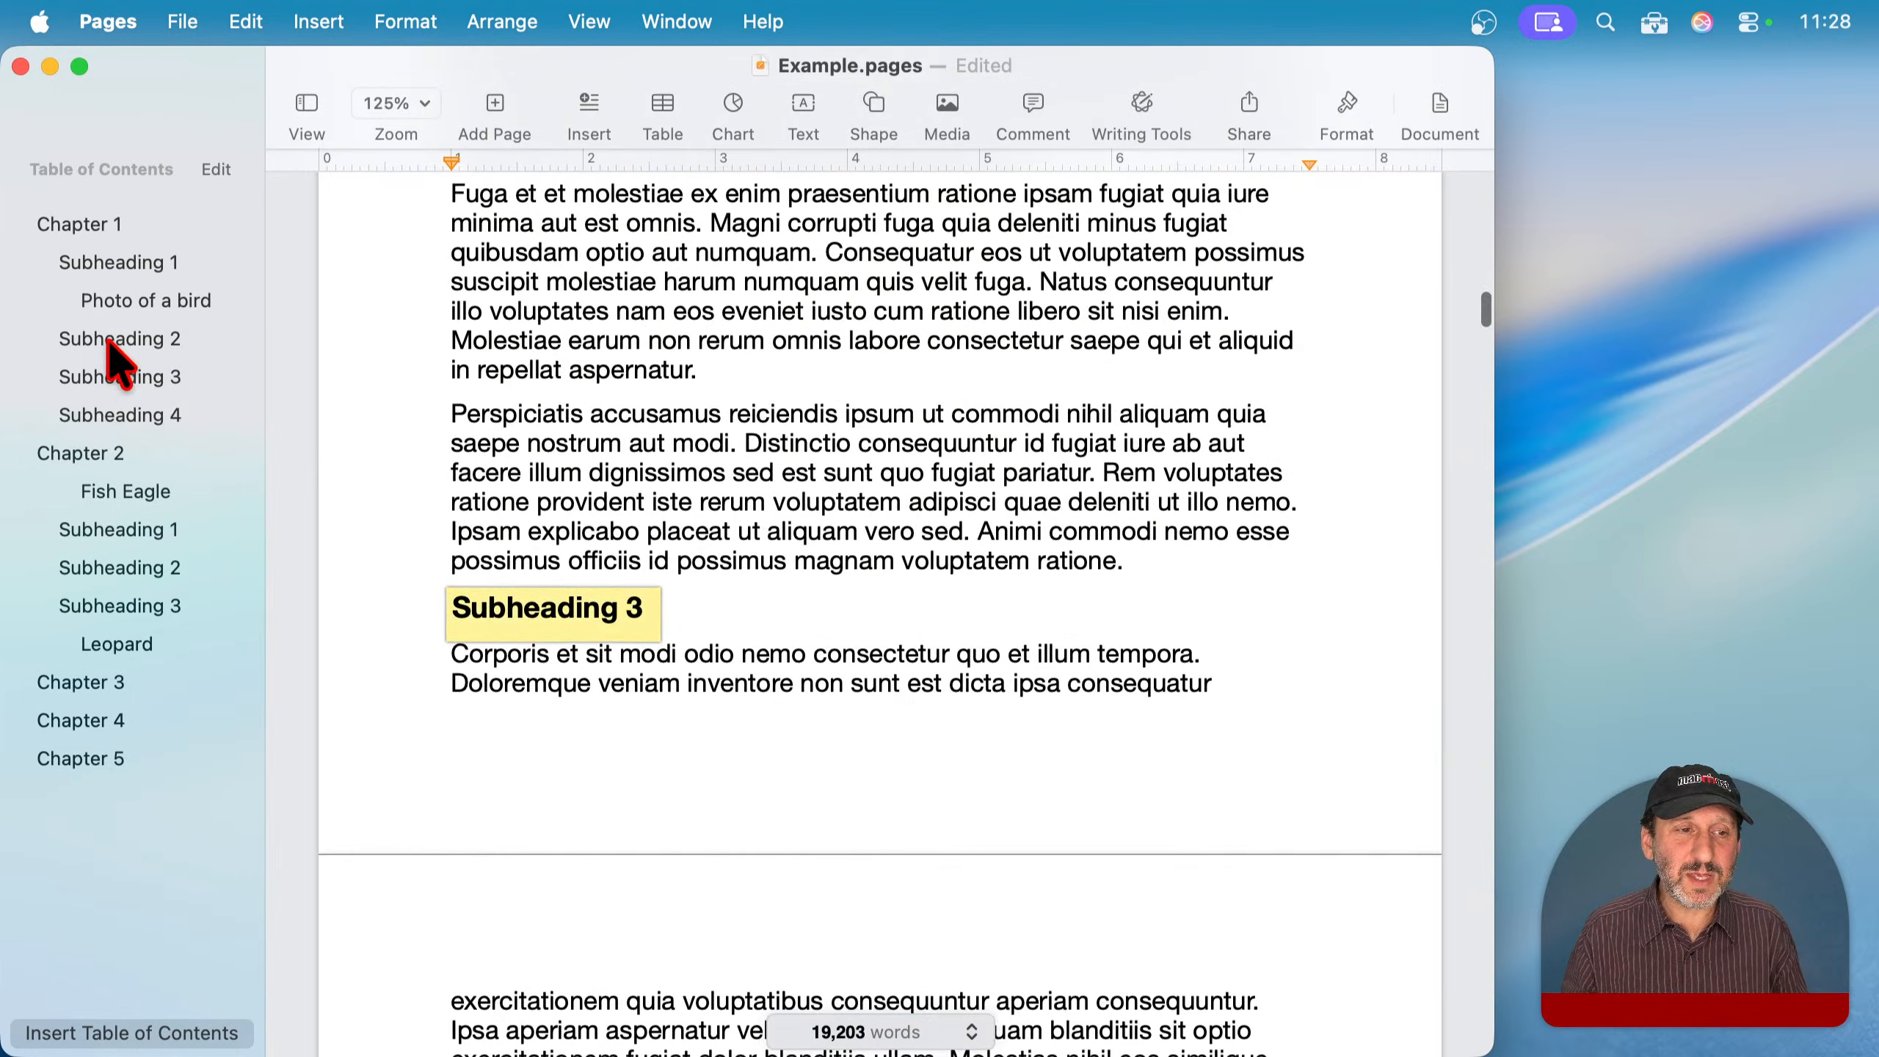
left_click(117, 340)
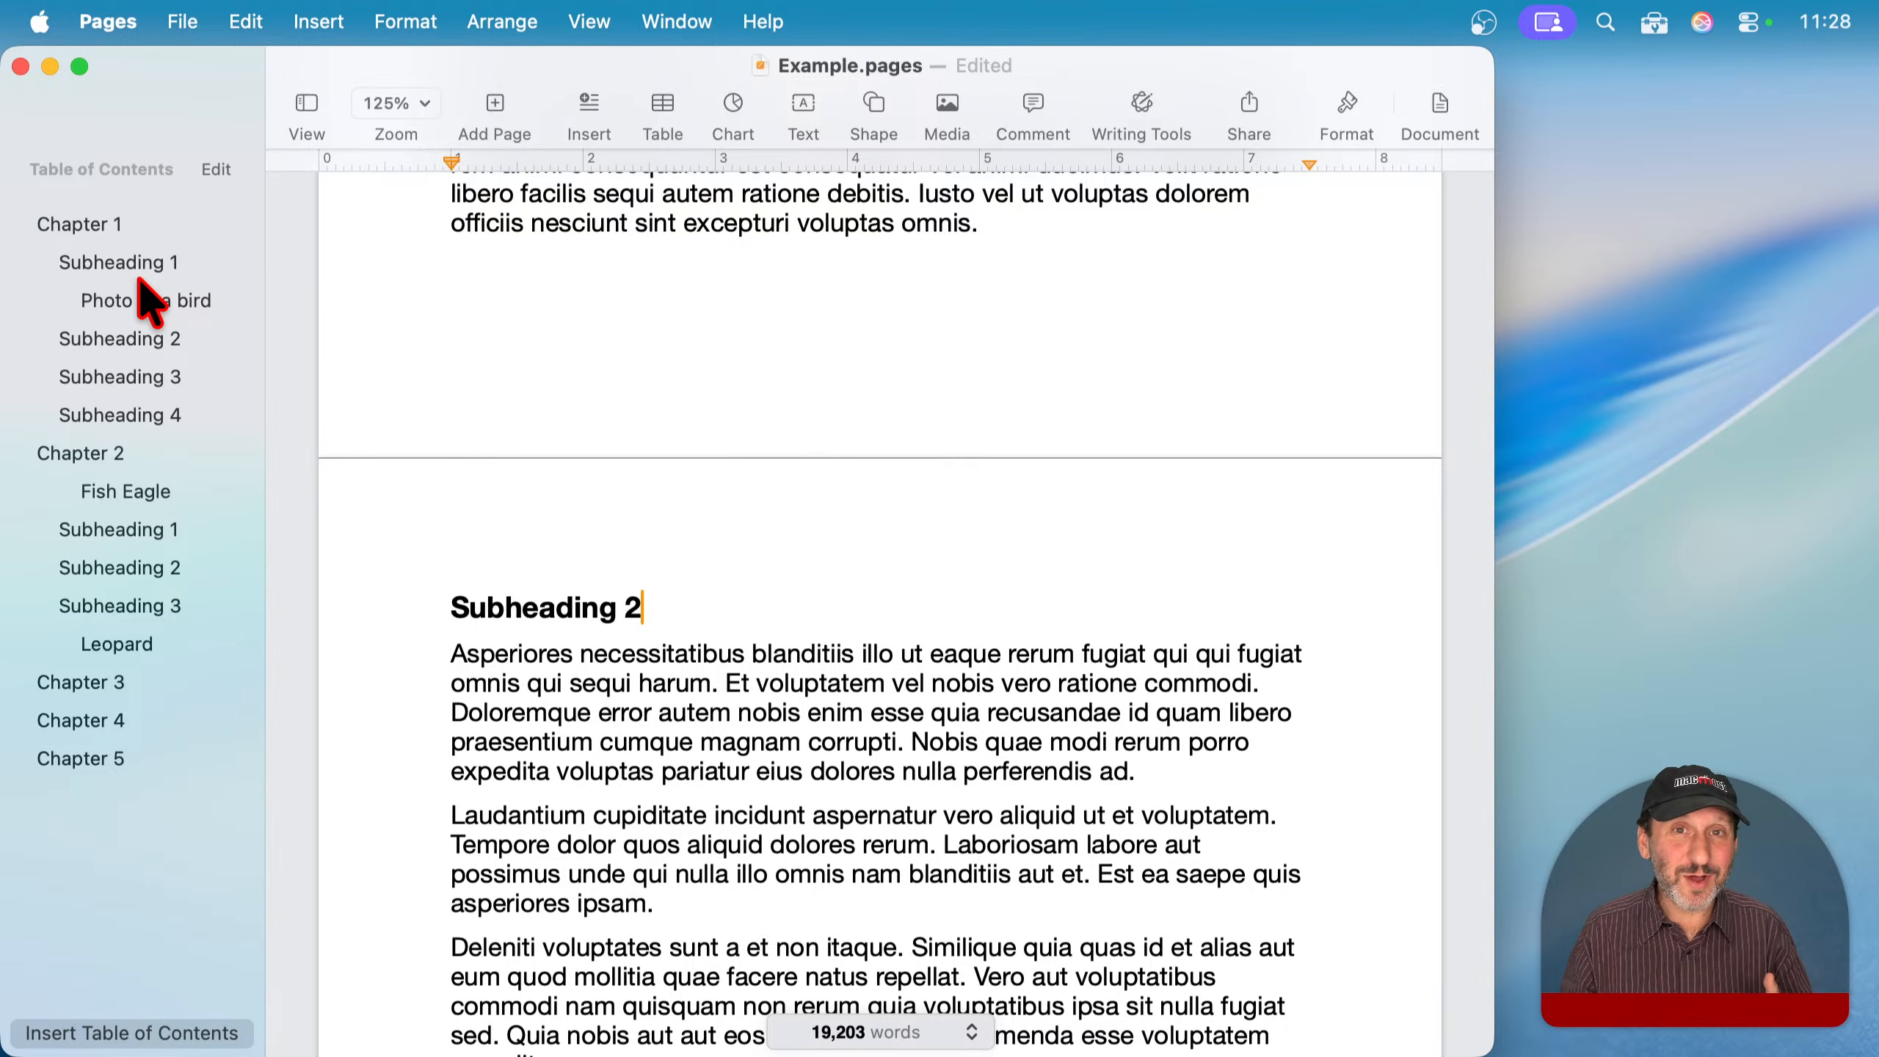
left_click(306, 103)
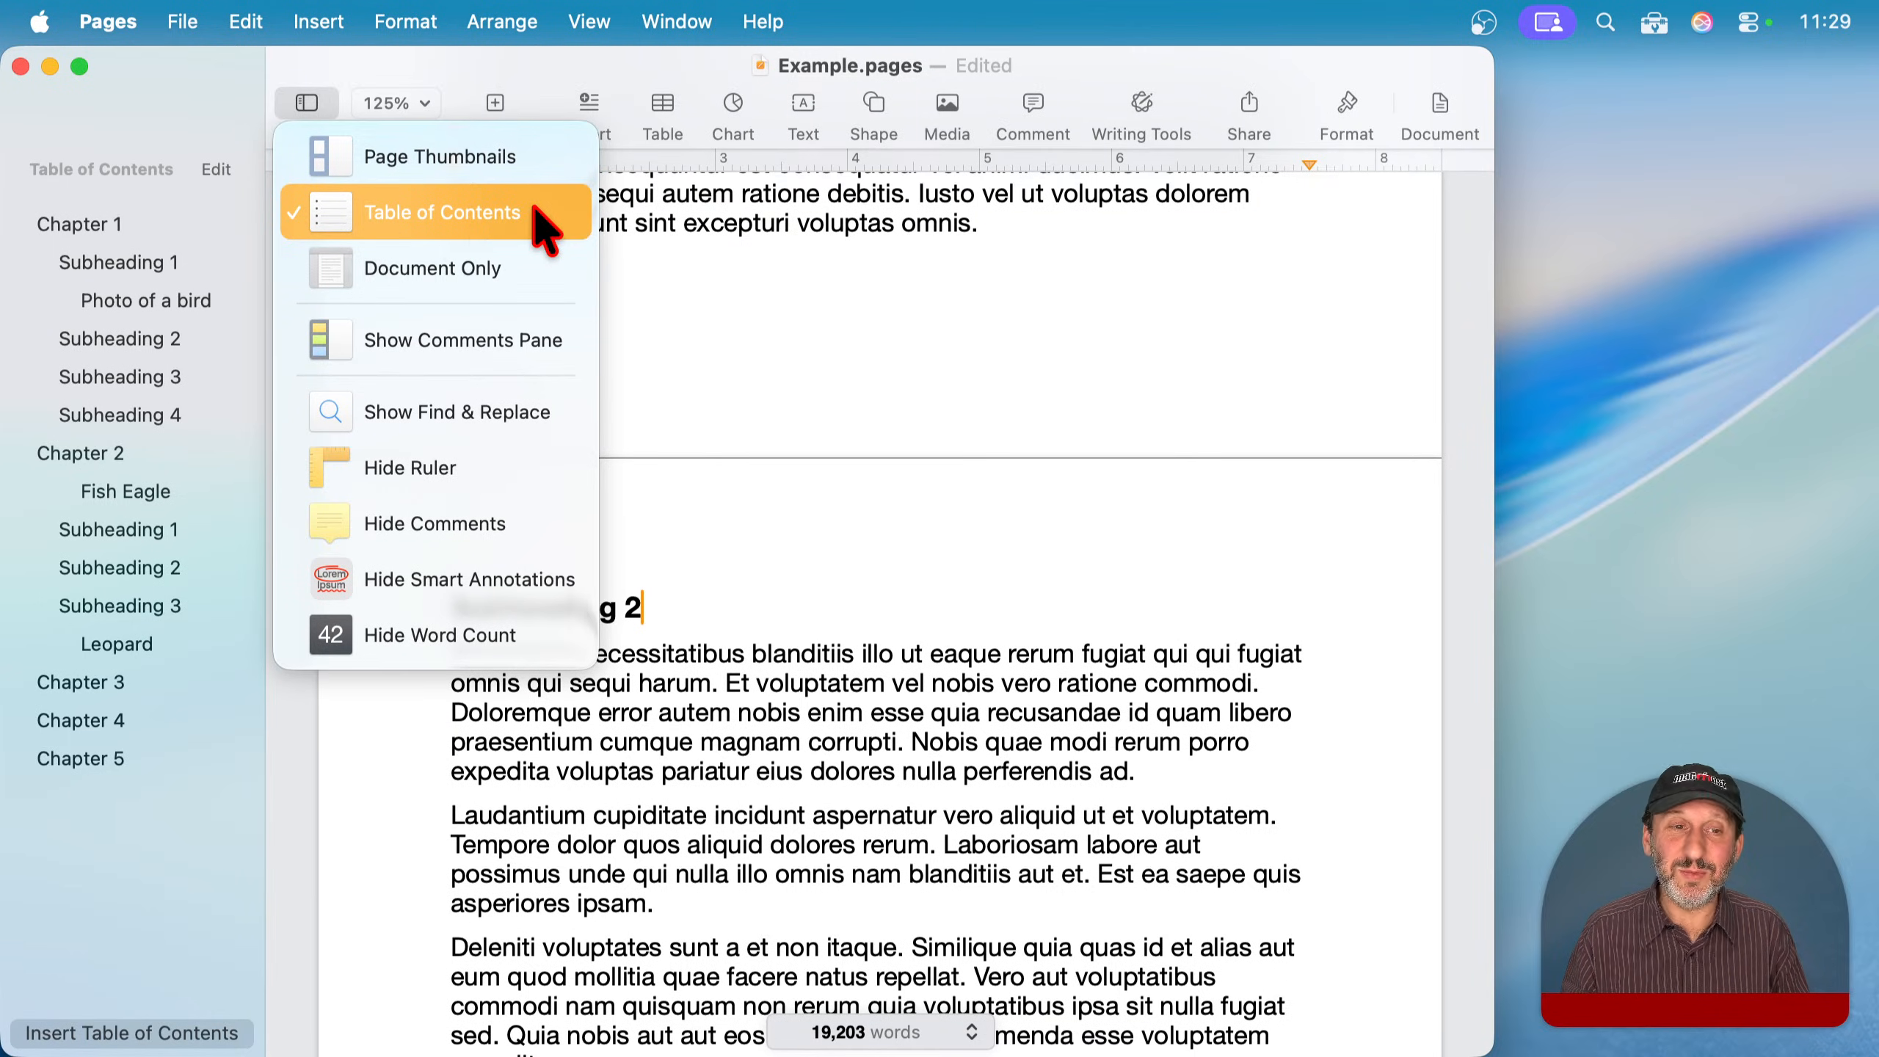
left_click(124, 337)
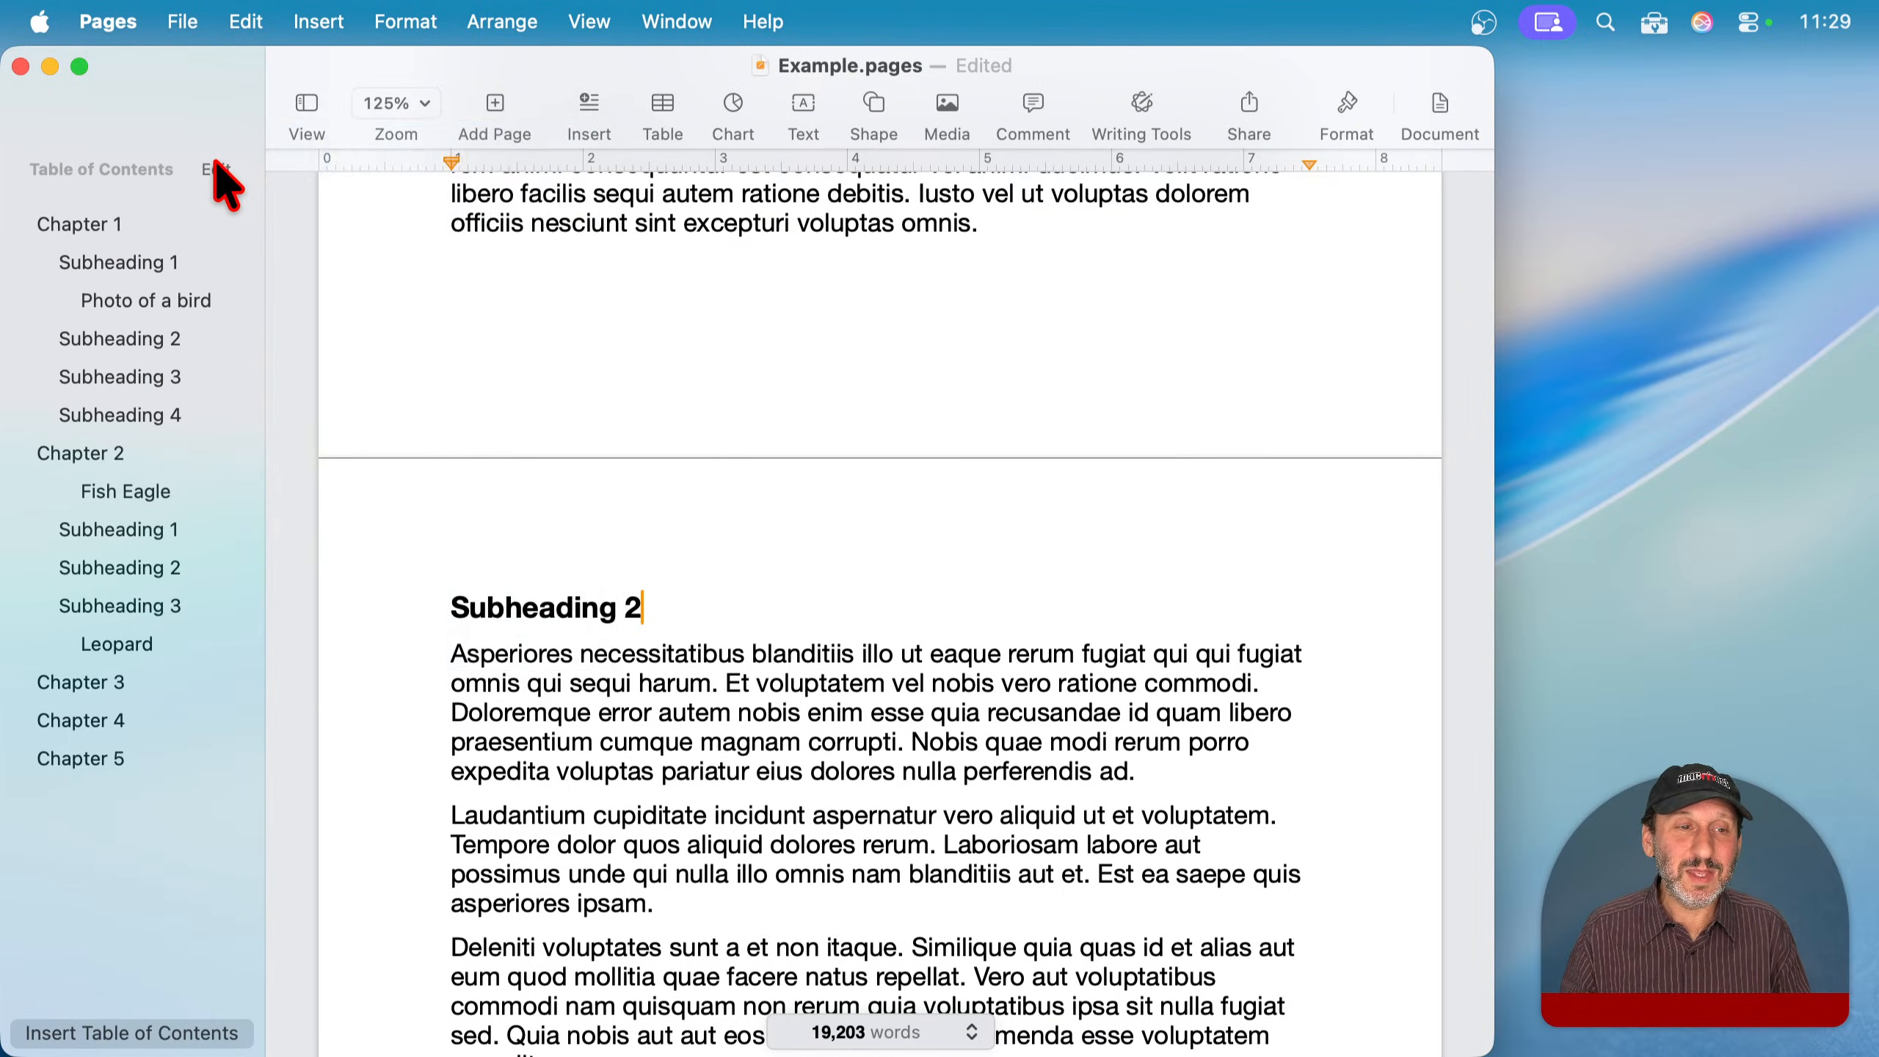
left_click(216, 170)
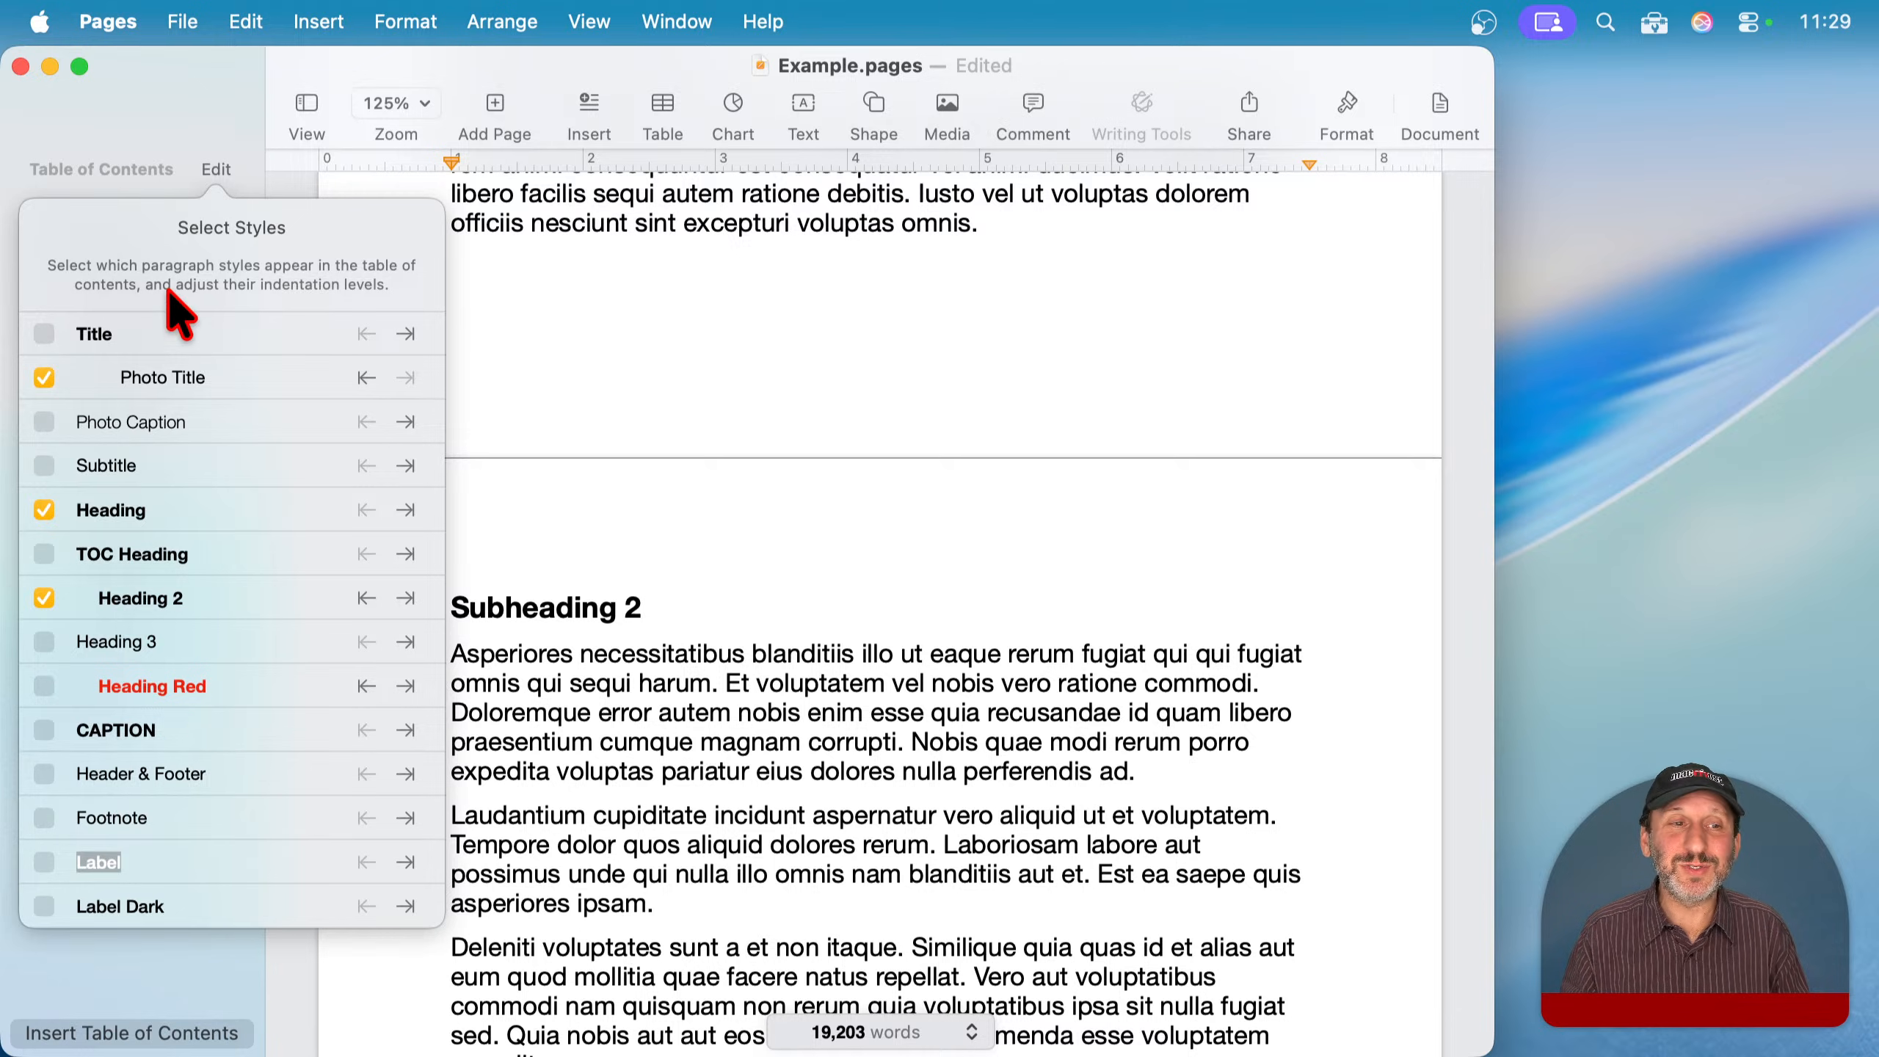
left_click(158, 120)
- Navigate backward through the sidebar's table of contents from Chapter 3 through Chapter 2's subheadings to Subheading 3 of Chapter 1
left_click(102, 681)
left_click(119, 606)
left_click(122, 567)
left_click(127, 530)
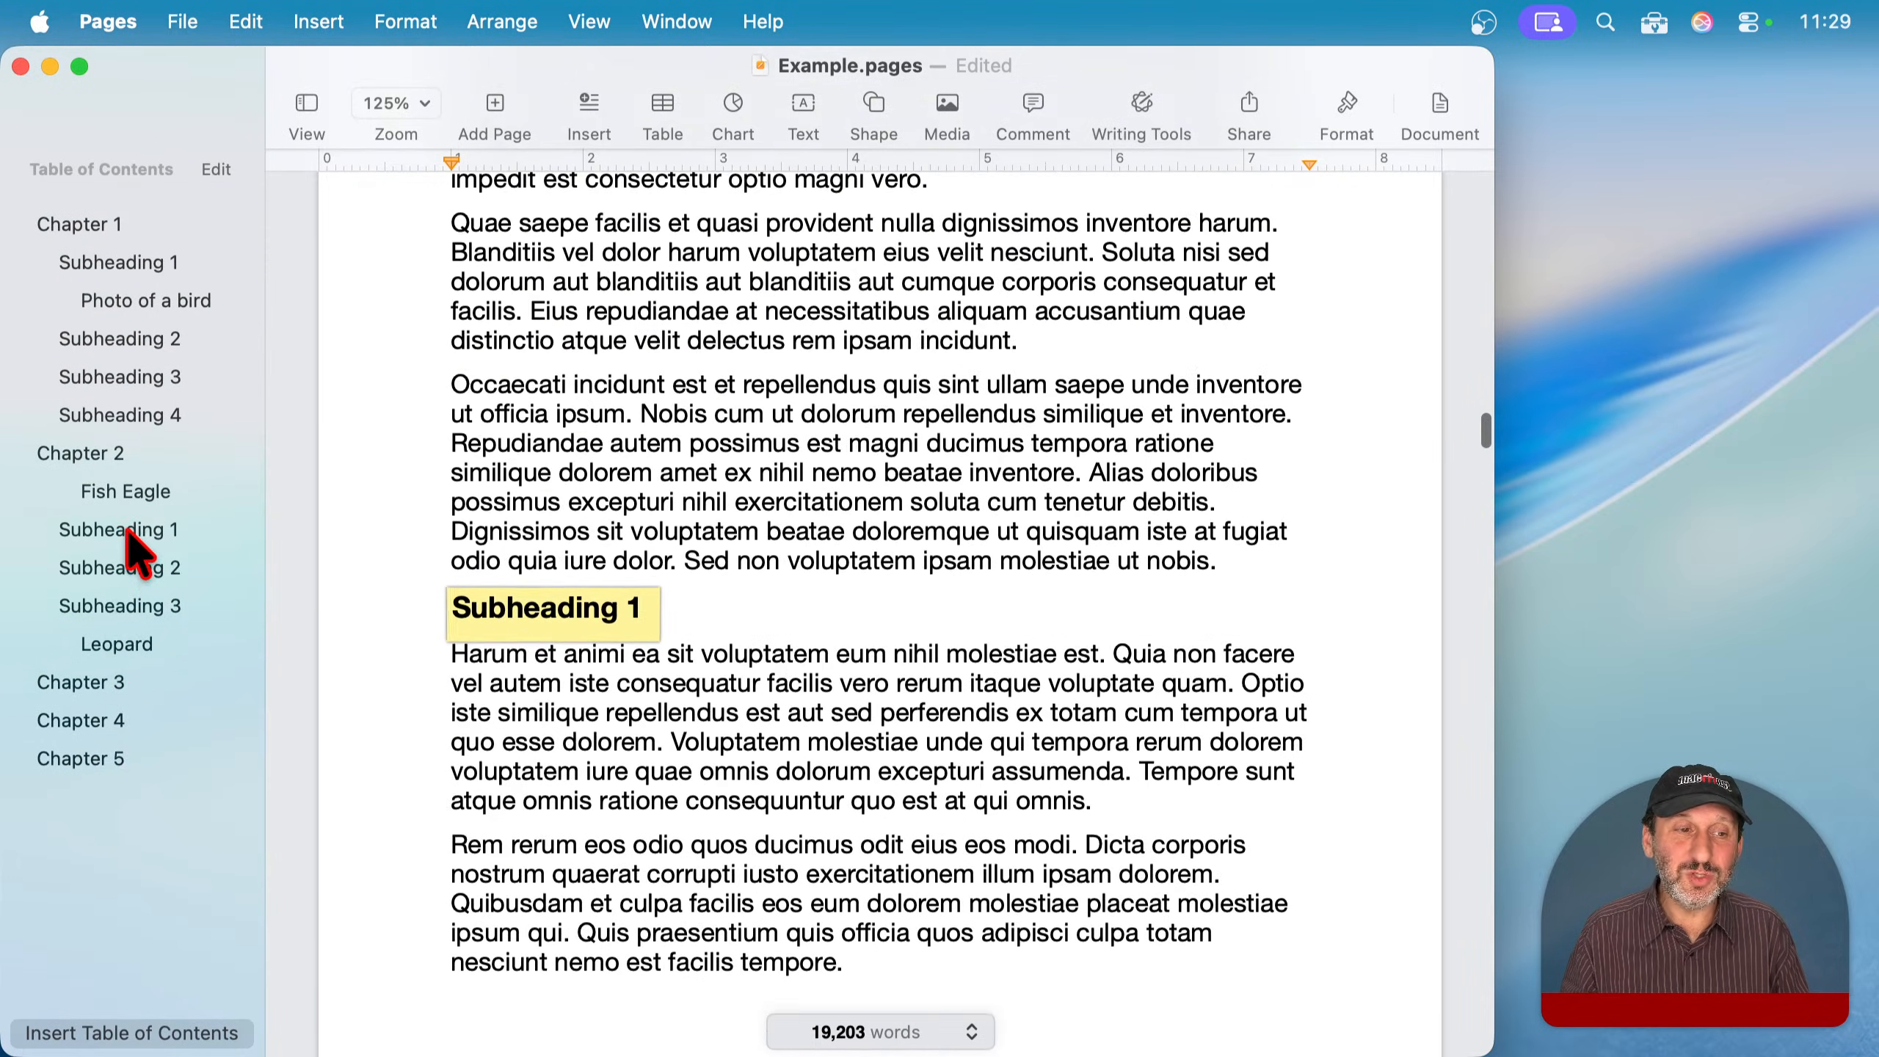
left_click(134, 416)
left_click(137, 377)
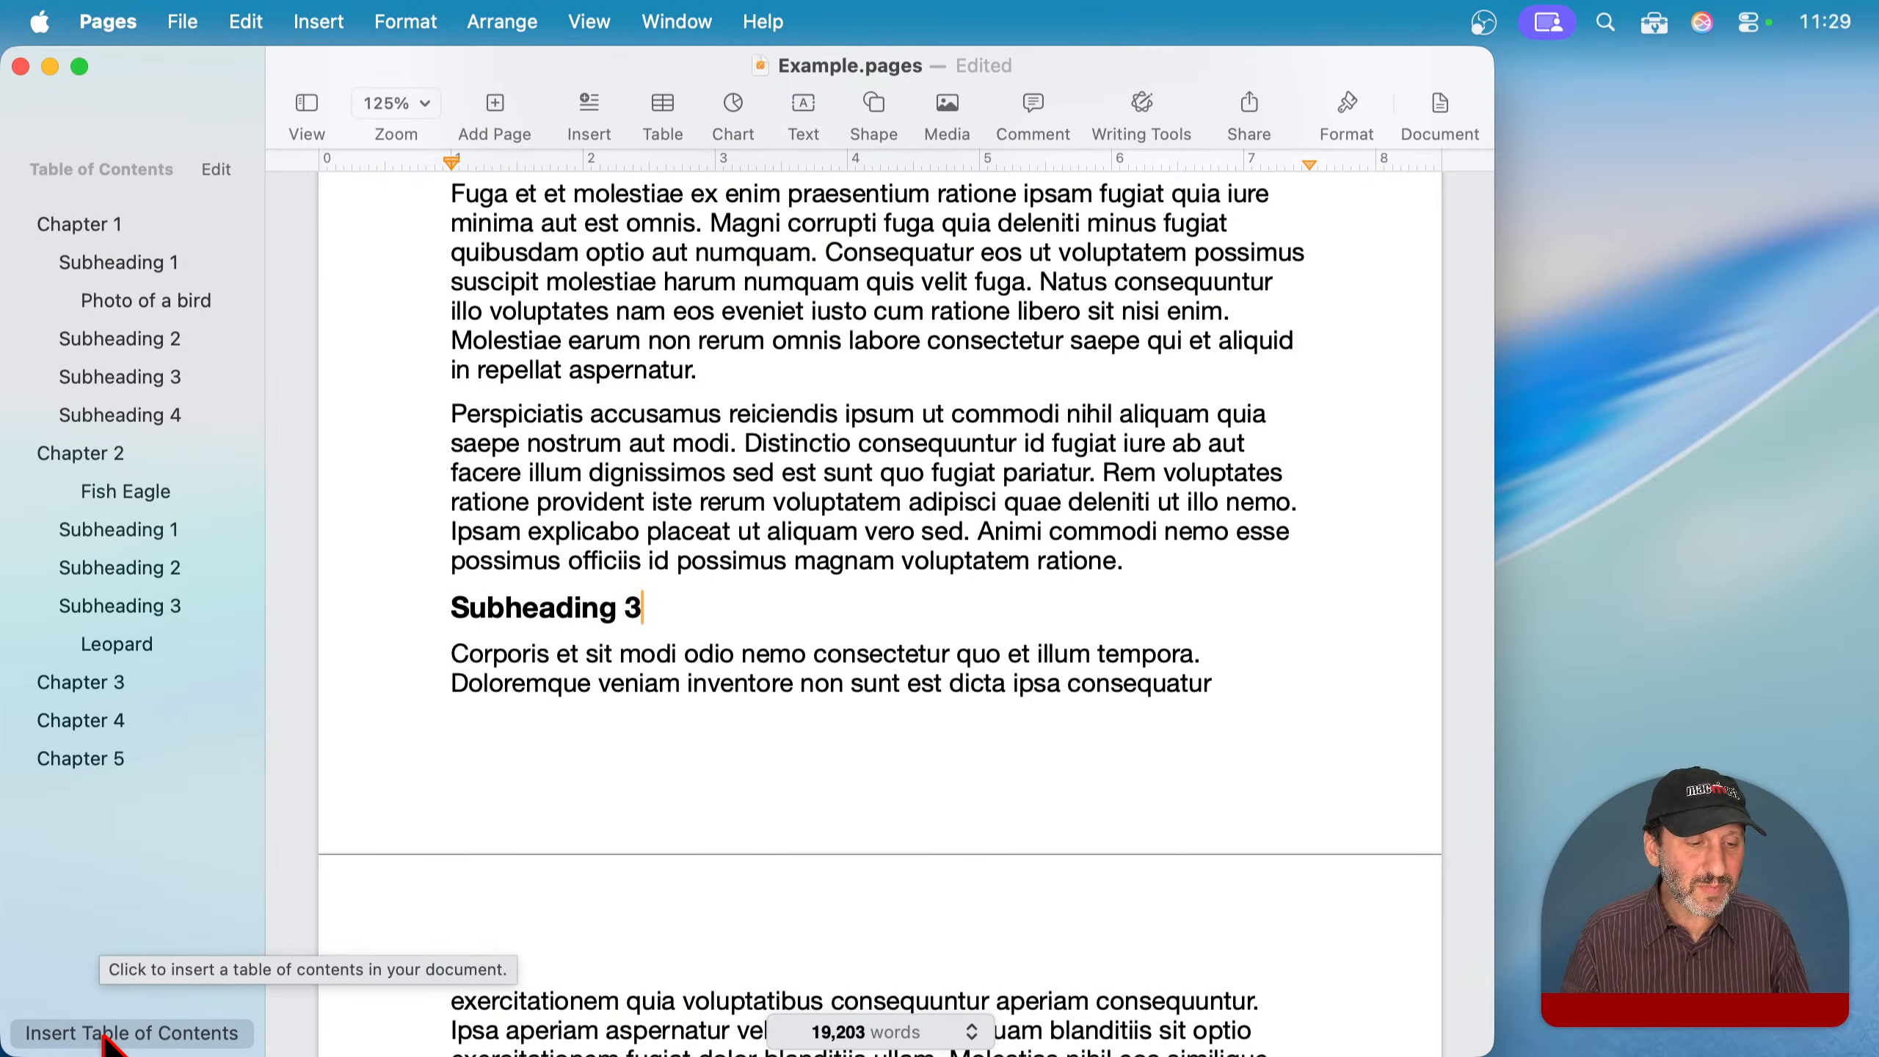
left_click(319, 16)
left_click(318, 13)
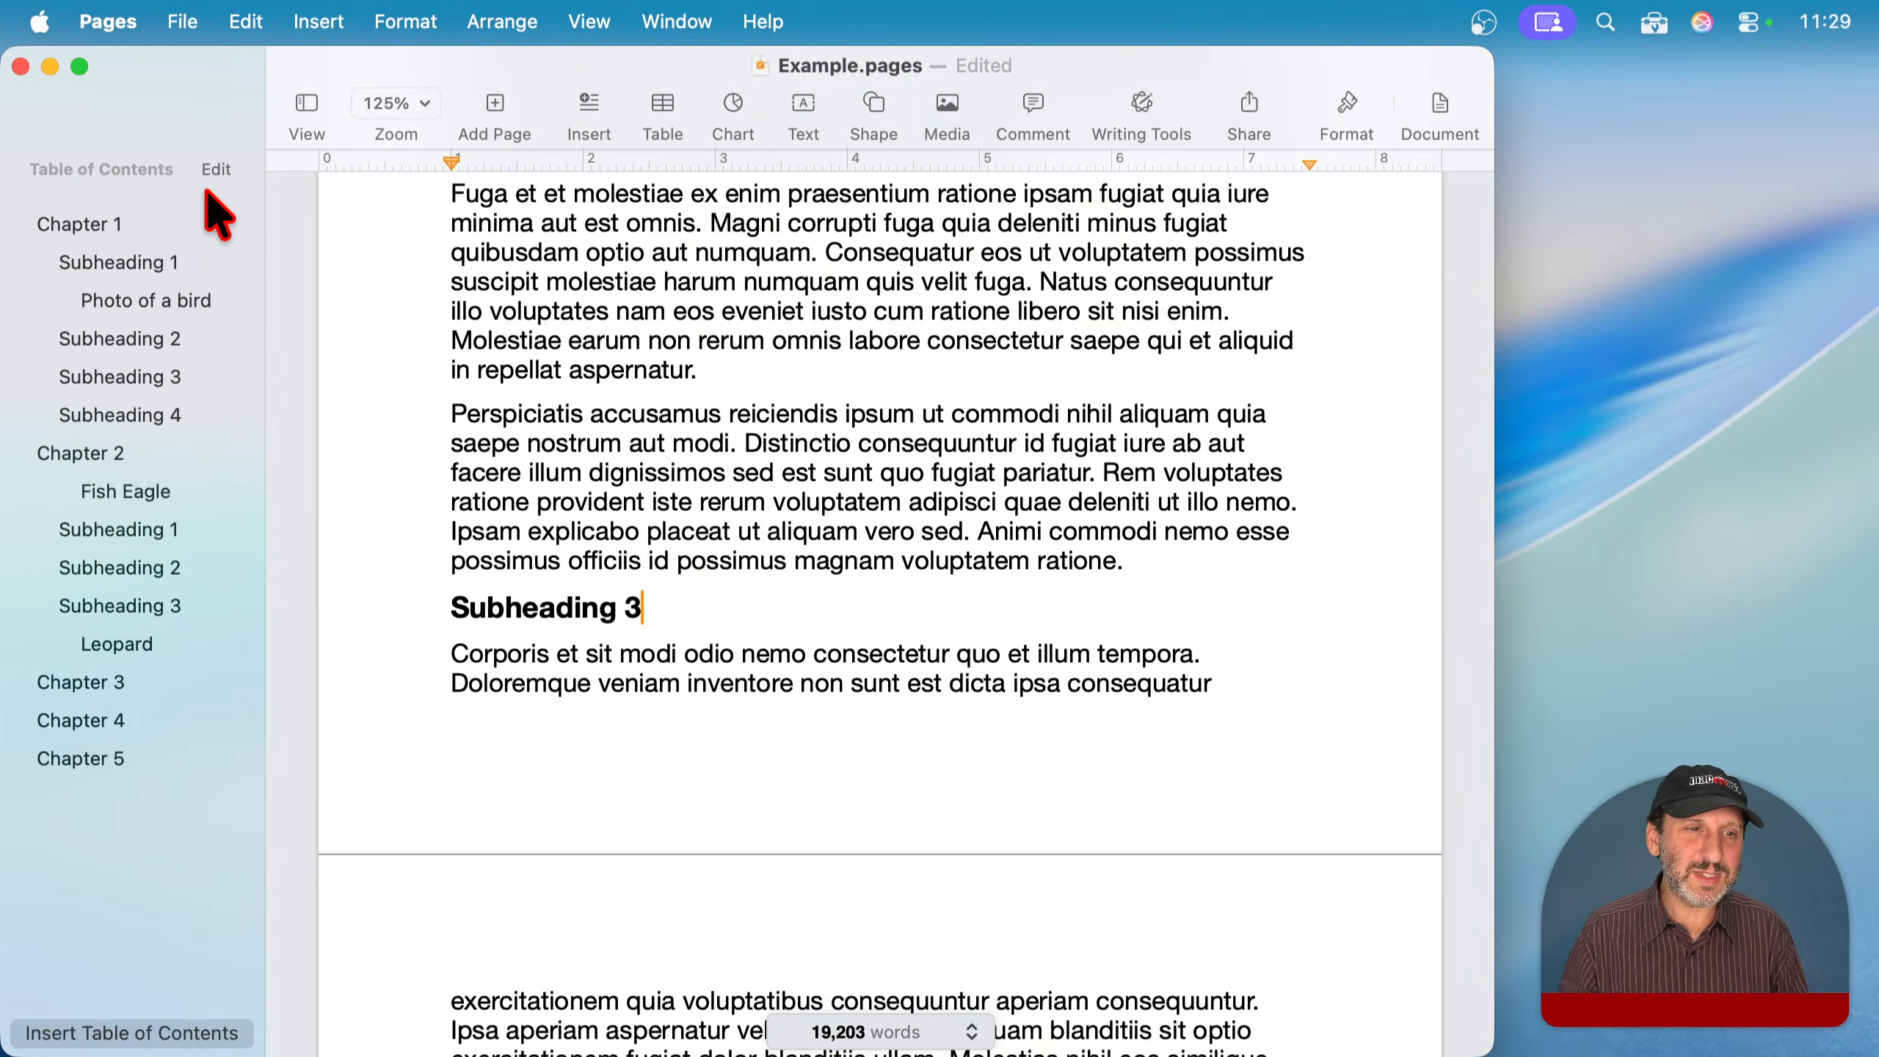
left_click(214, 171)
left_click(196, 131)
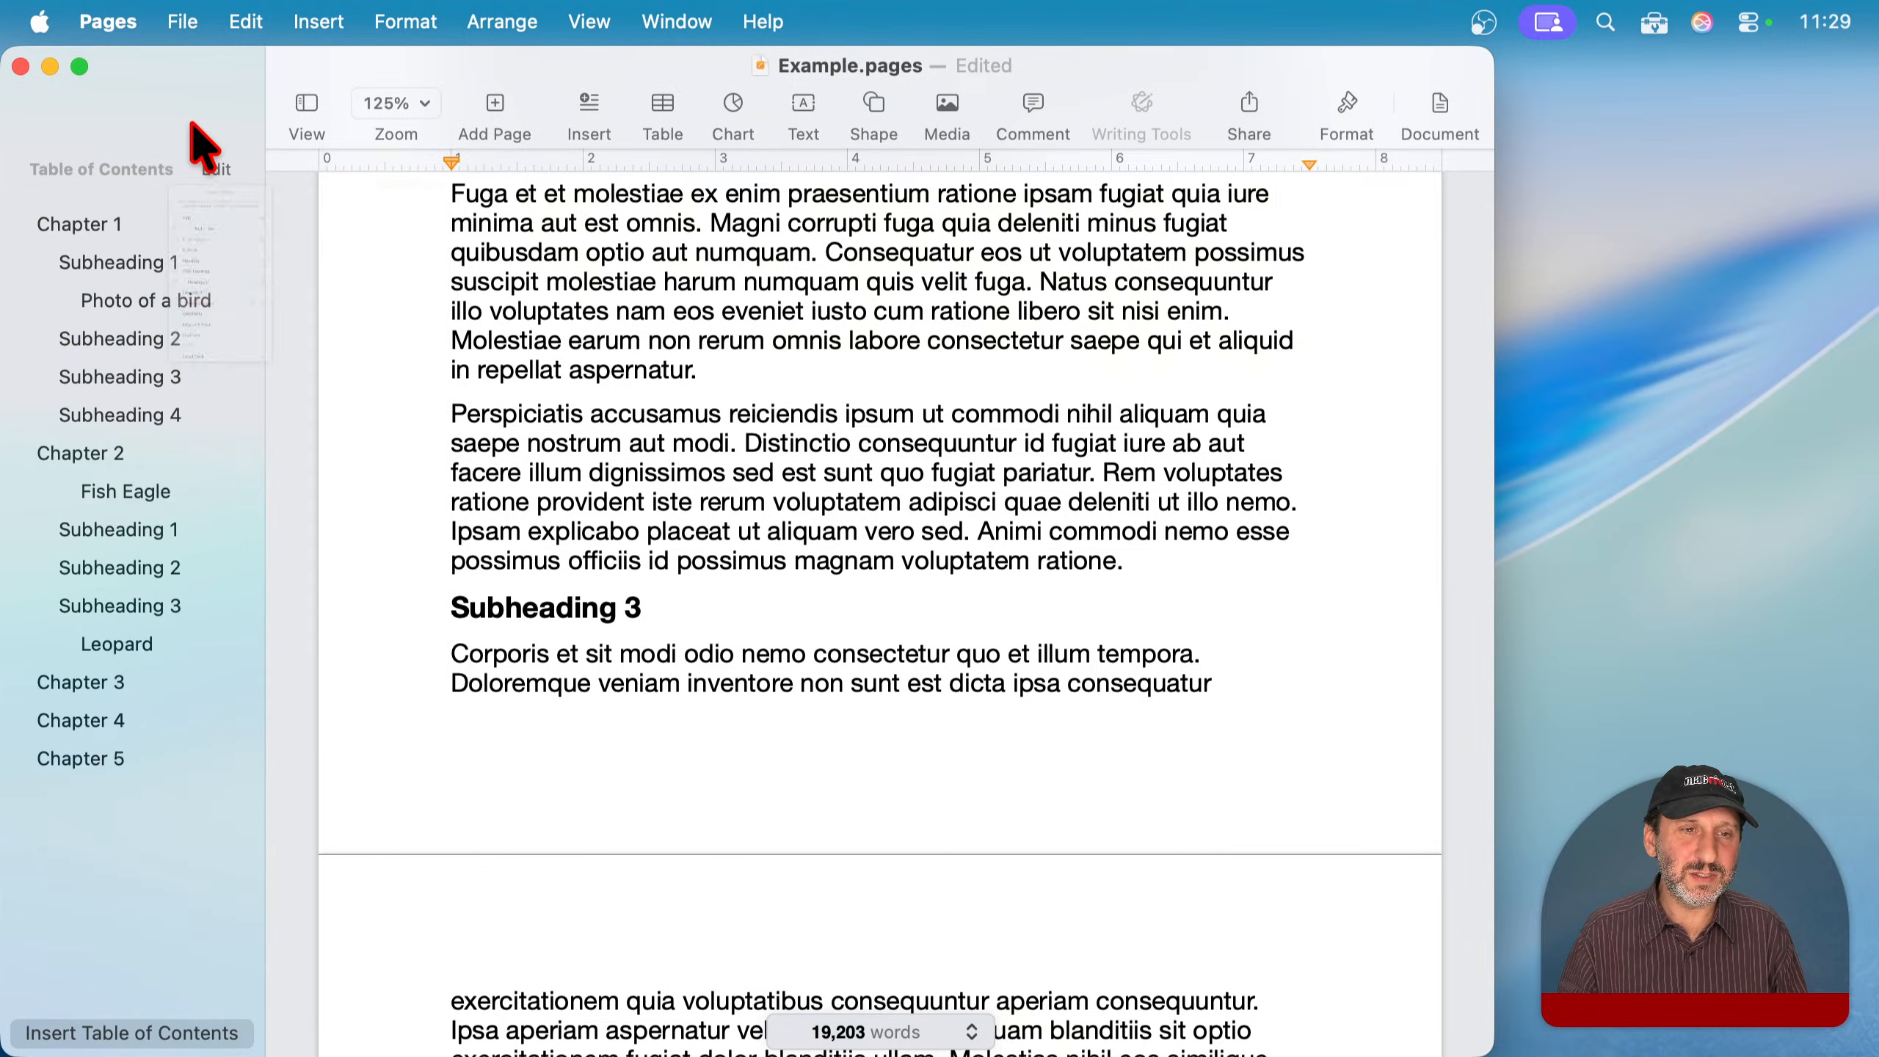
- Insert another table of contents below the existing one, using the styles selected for the sidebar, and look over its entries
scroll(589, 355, "up", 20)
left_click_drag(1483, 275, 1485, 135)
scroll(1057, 637, "down", 6)
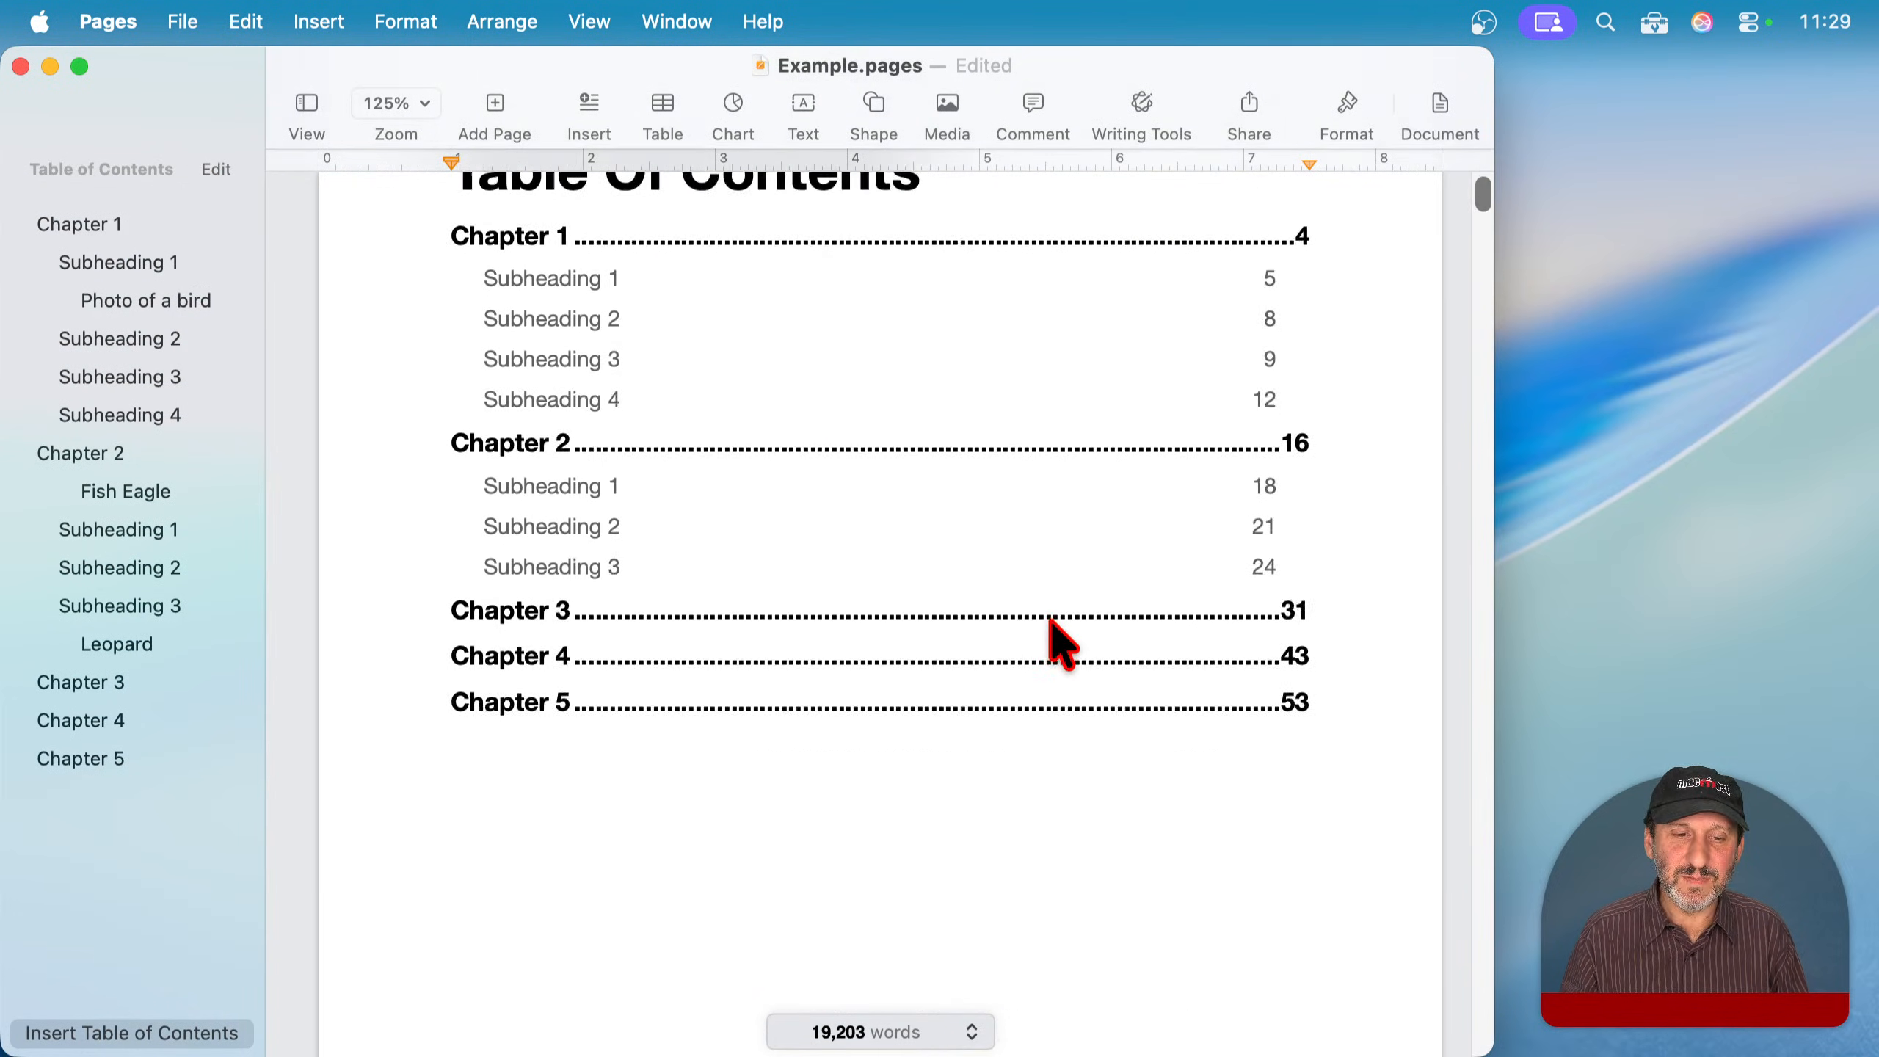
left_click(965, 692)
left_click(185, 1033)
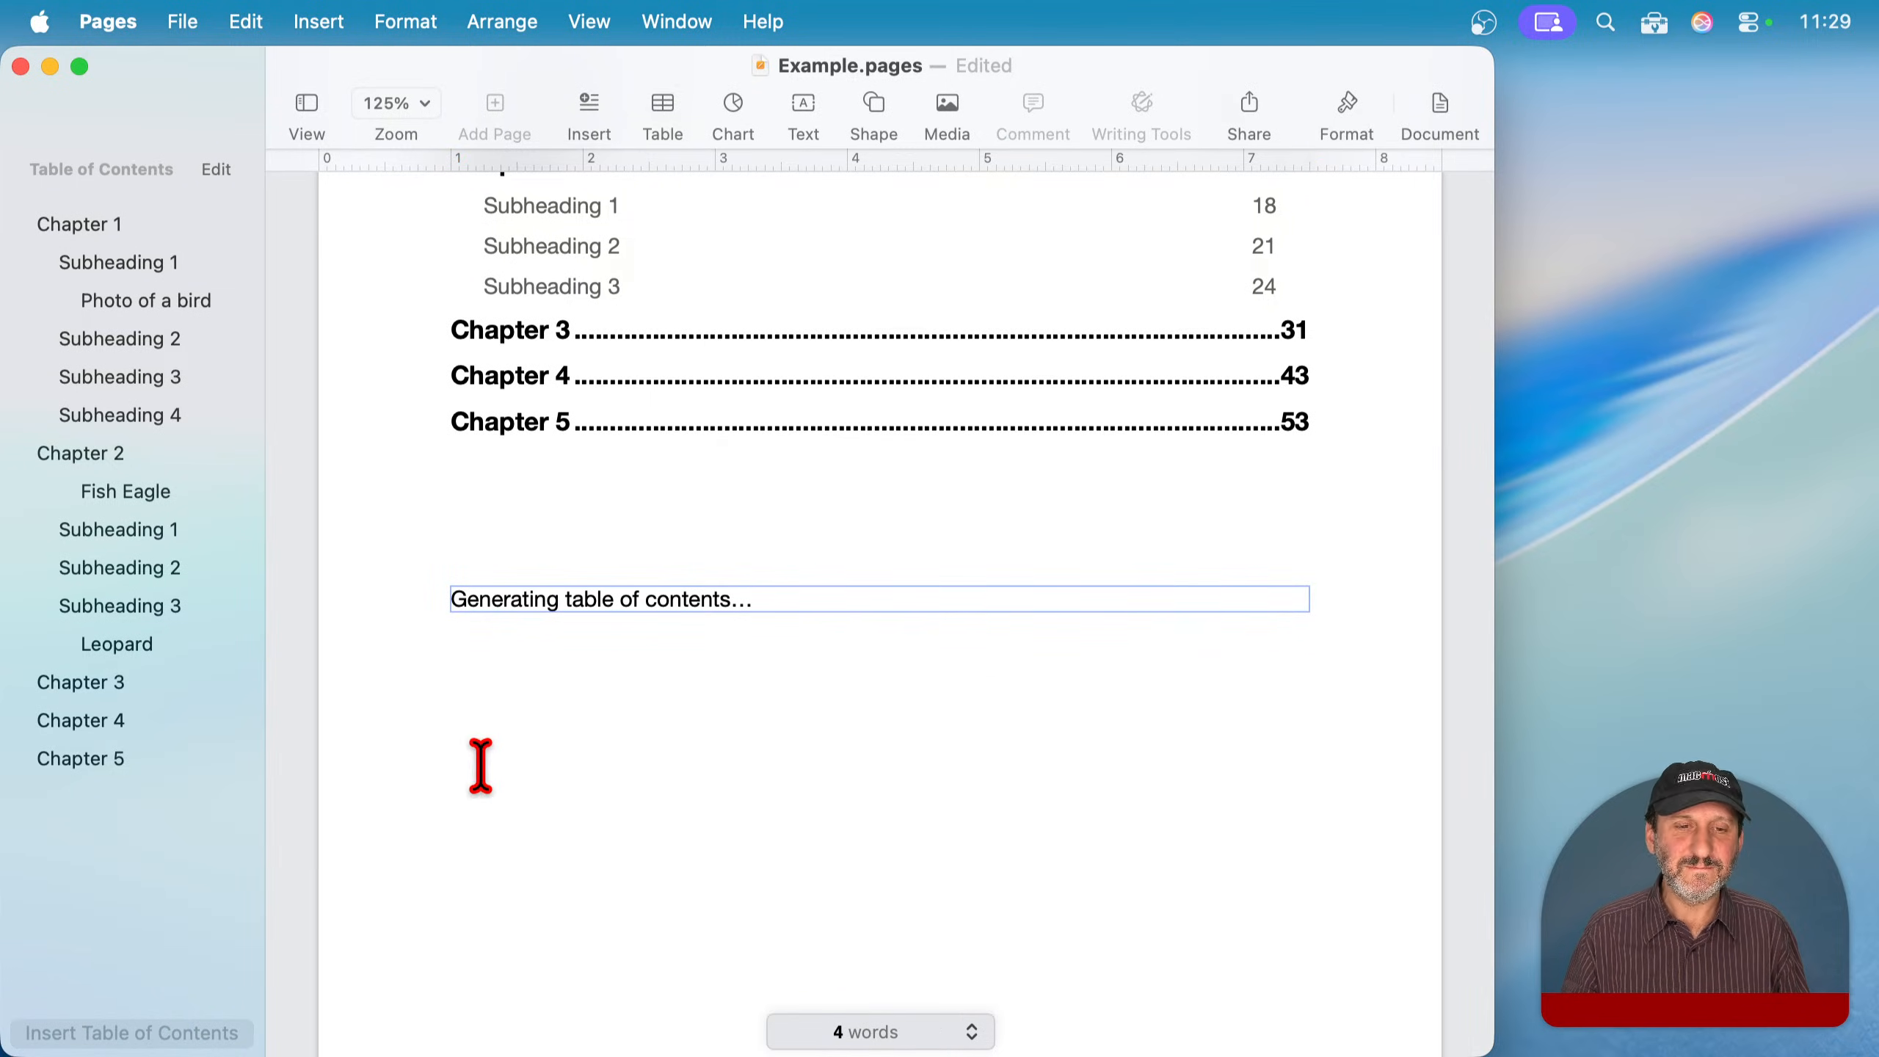
scroll(484, 778, "down", 3)
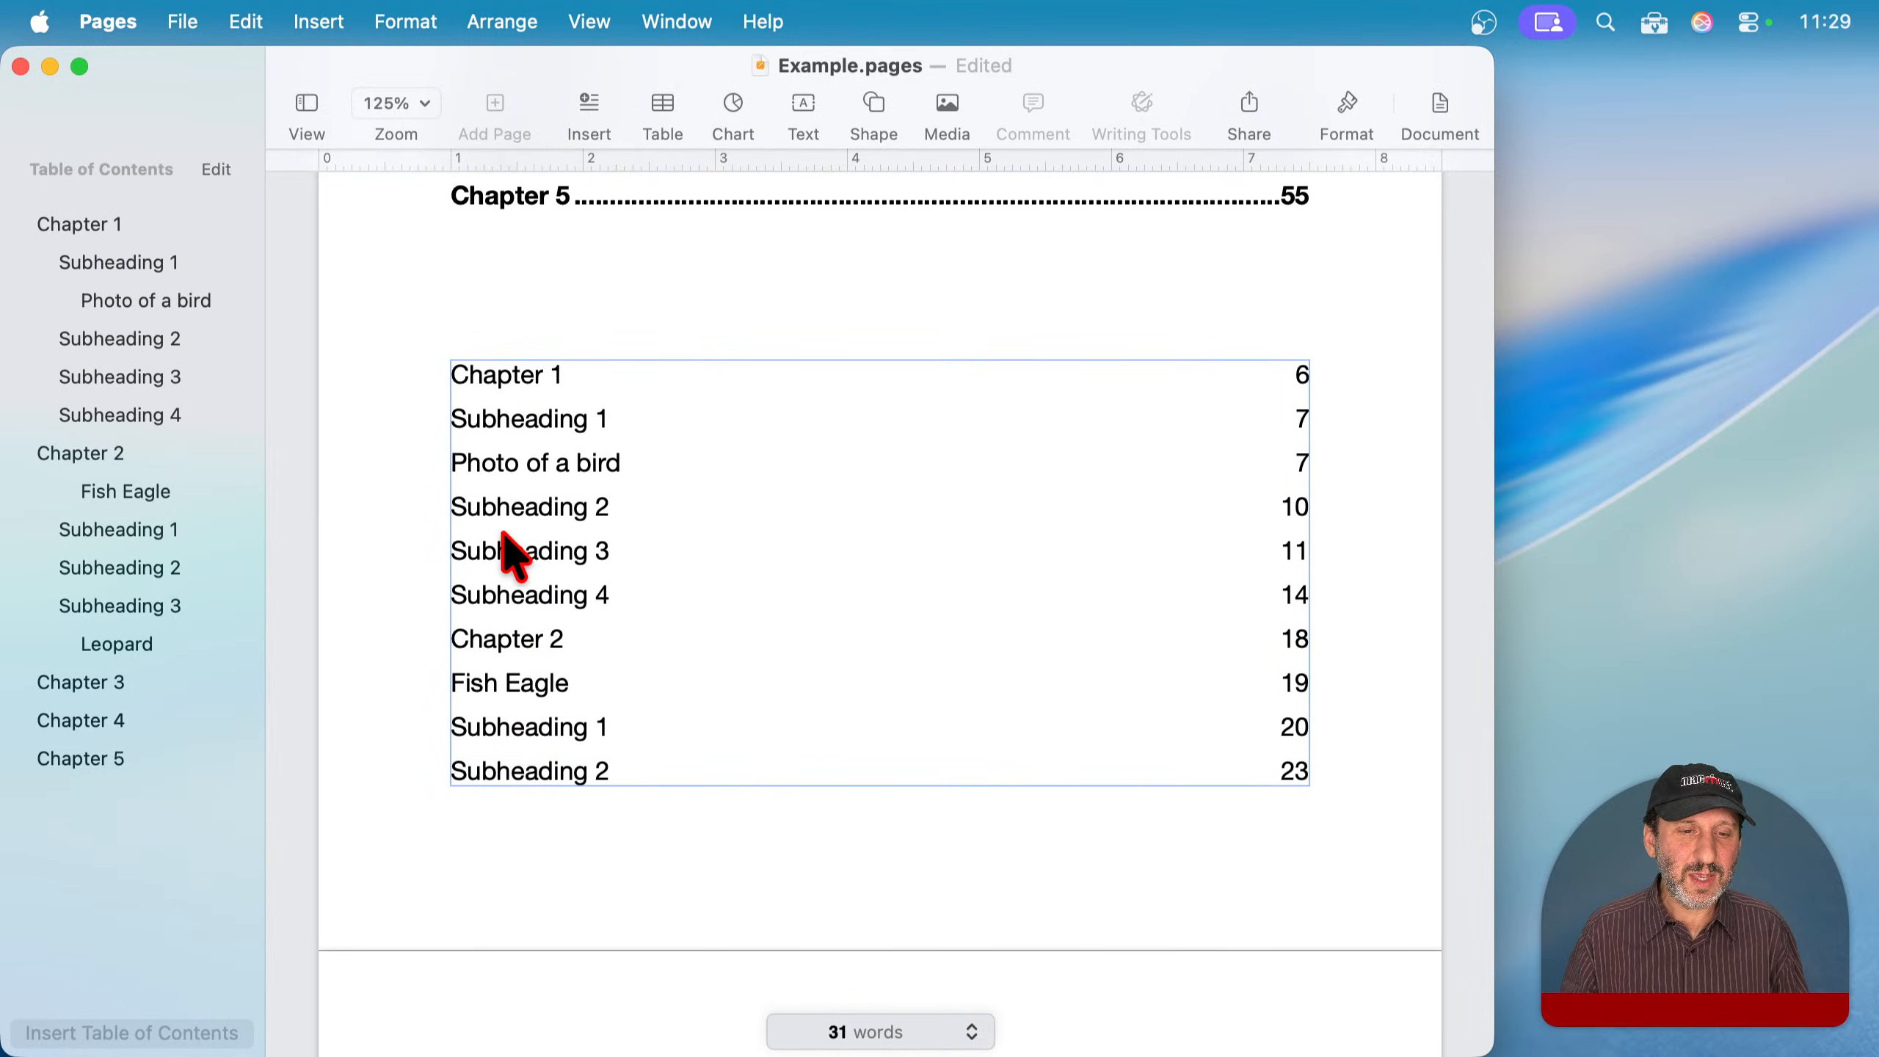
scroll(729, 622, "down", 5)
scroll(736, 623, "up", 3)
scroll(562, 666, "up", 3)
- Jump to Subheading 2 of Chapter 1 and the Chapter 1 heading, and review the paragraph styles selected for the sidebar's contents
left_click(133, 338)
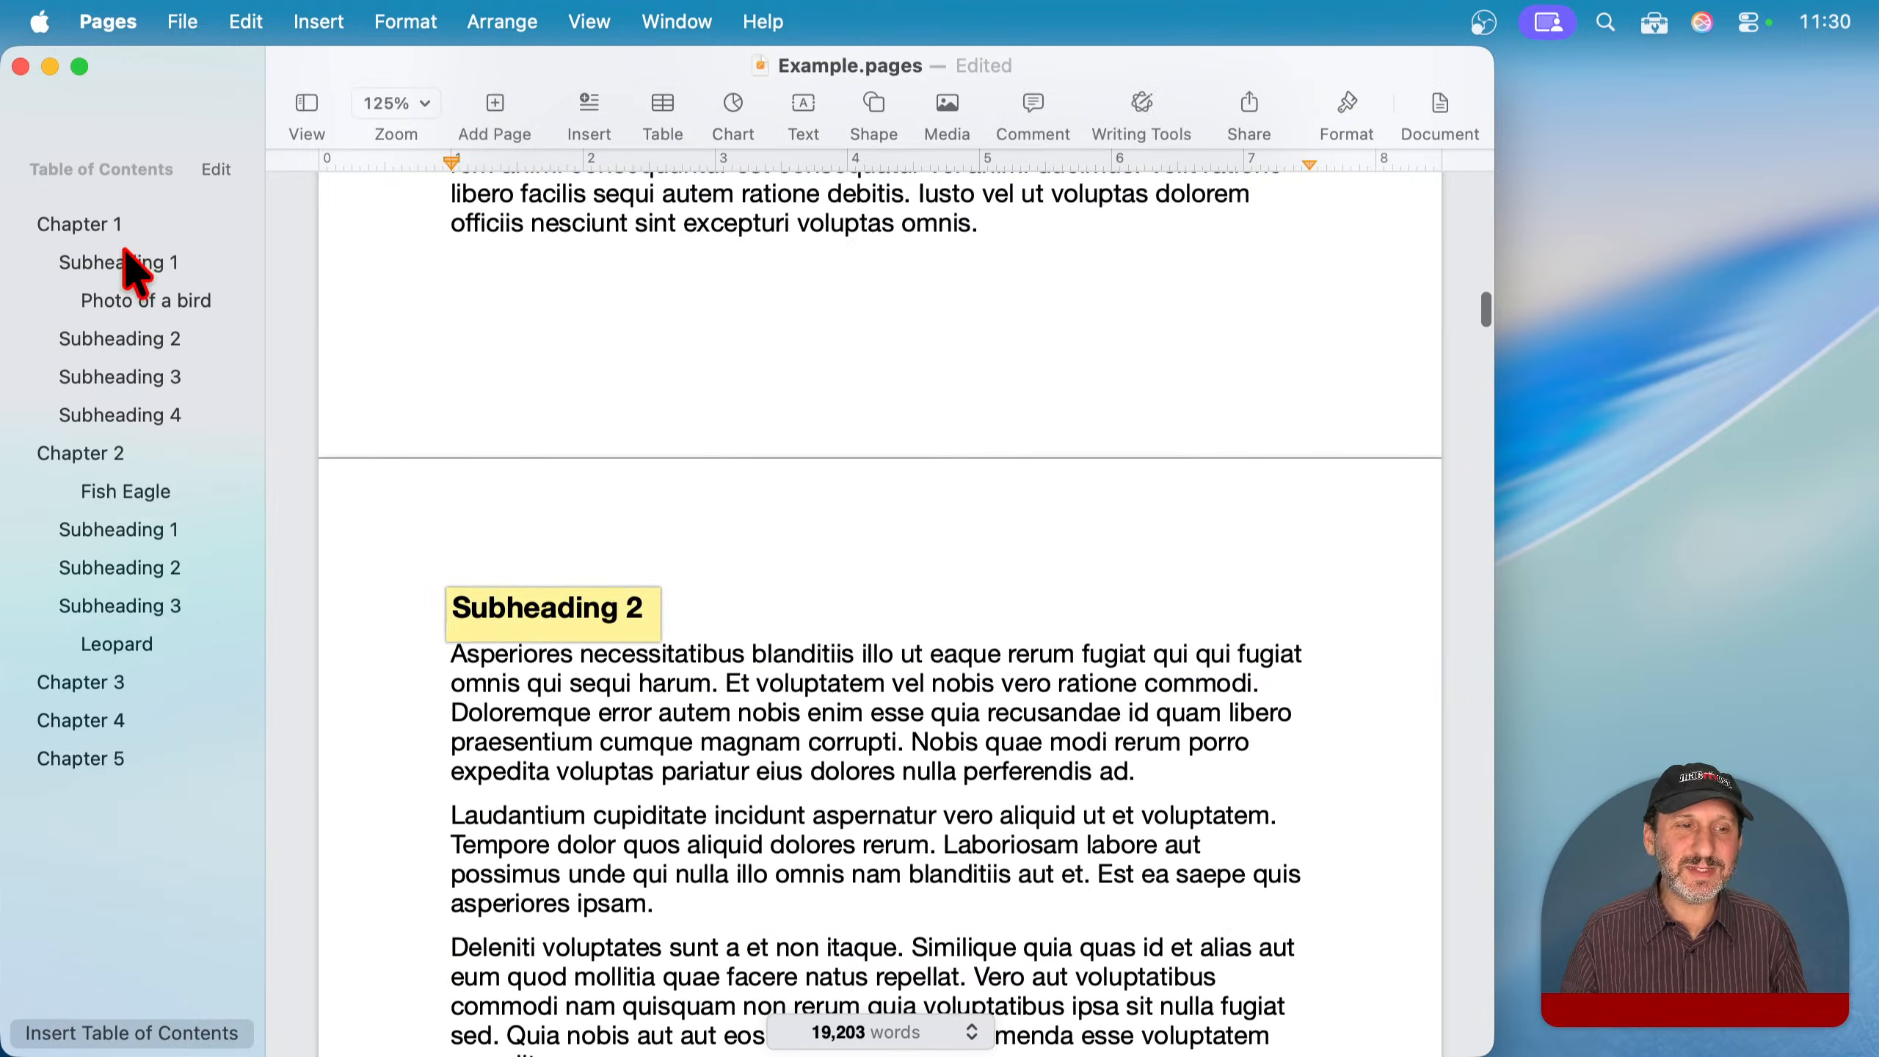
left_click(122, 228)
left_click(216, 170)
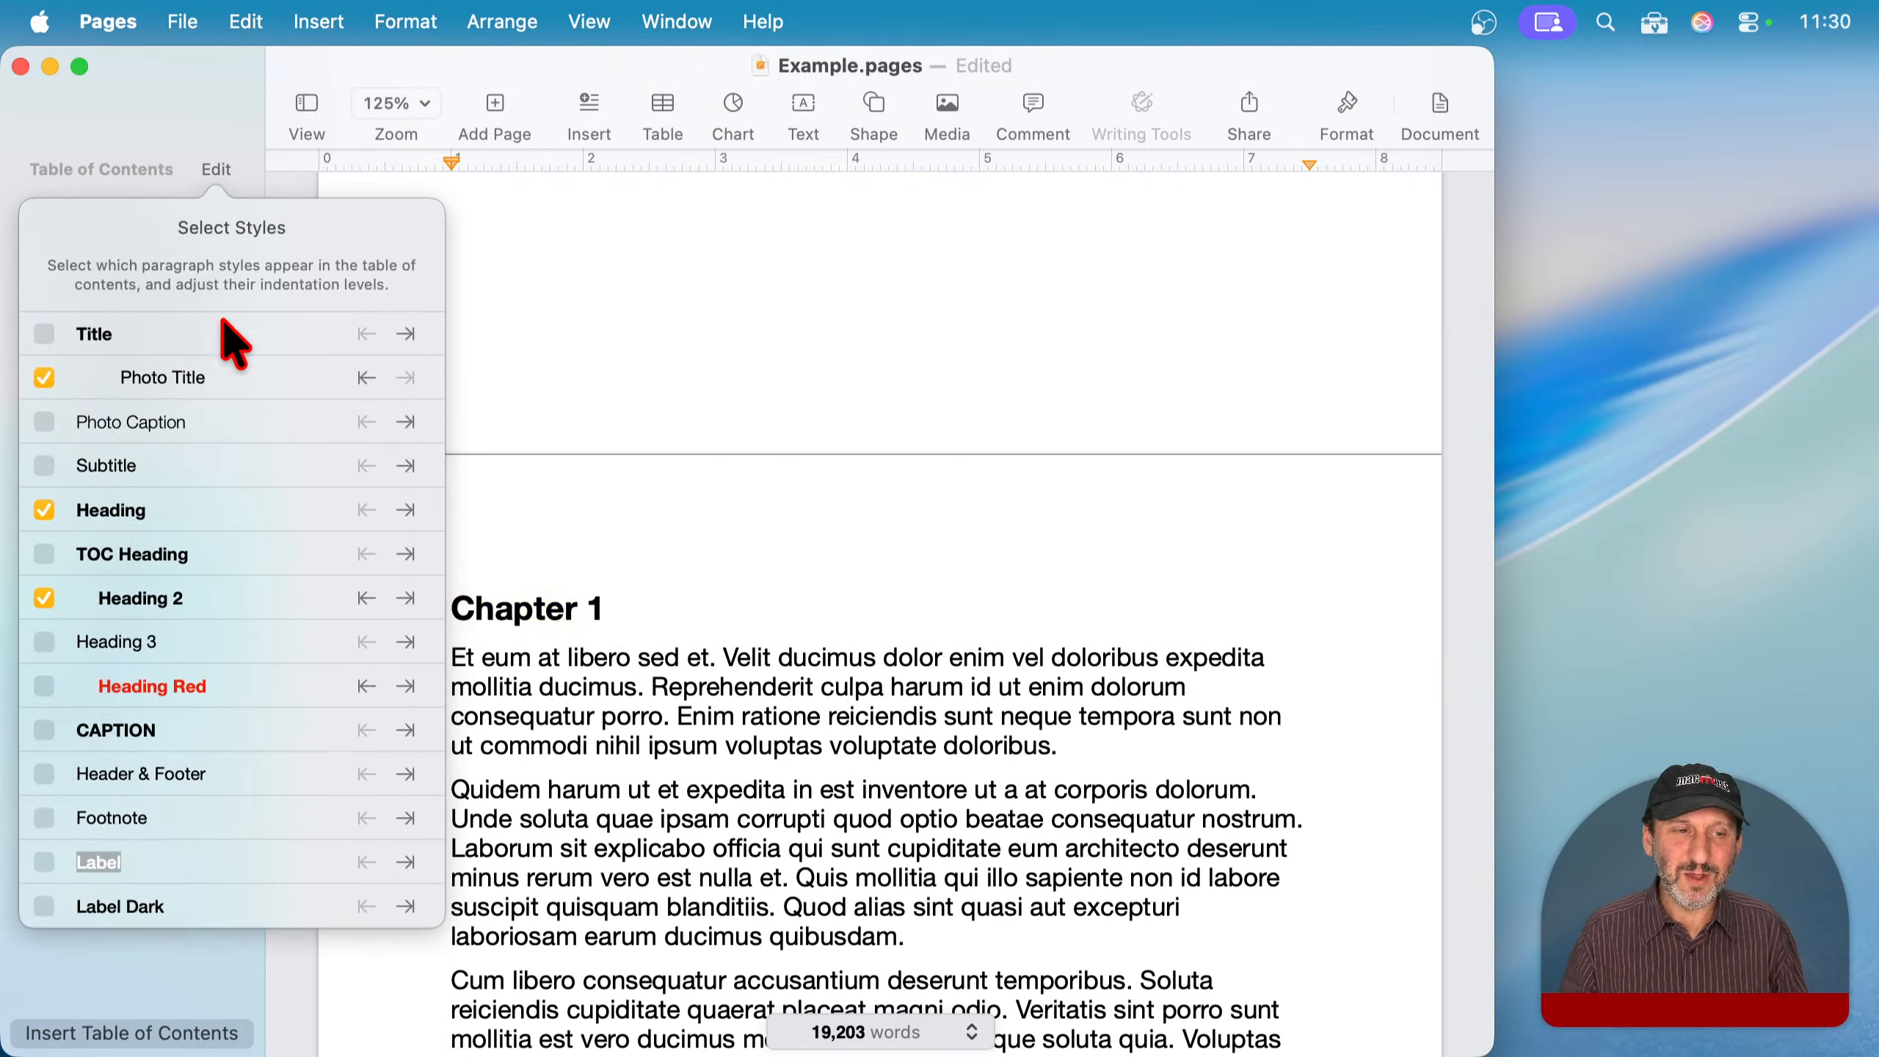
left_click(152, 112)
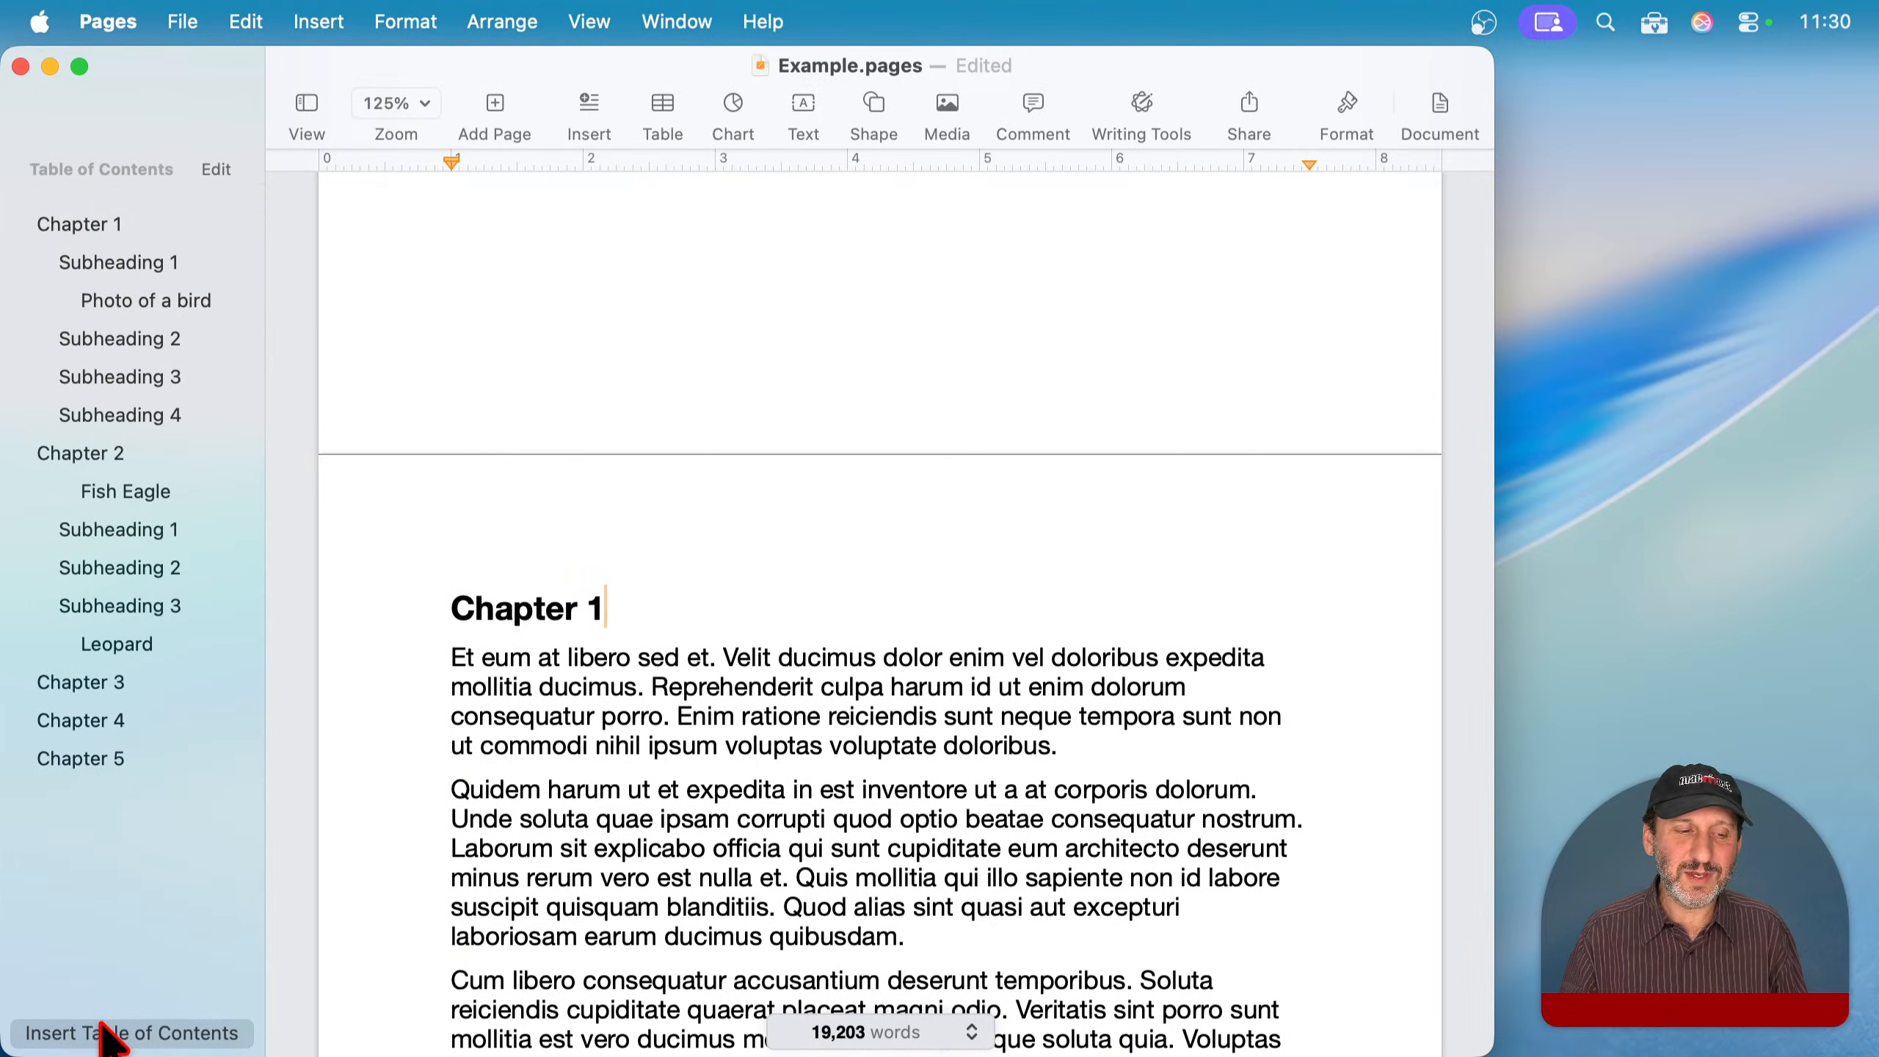